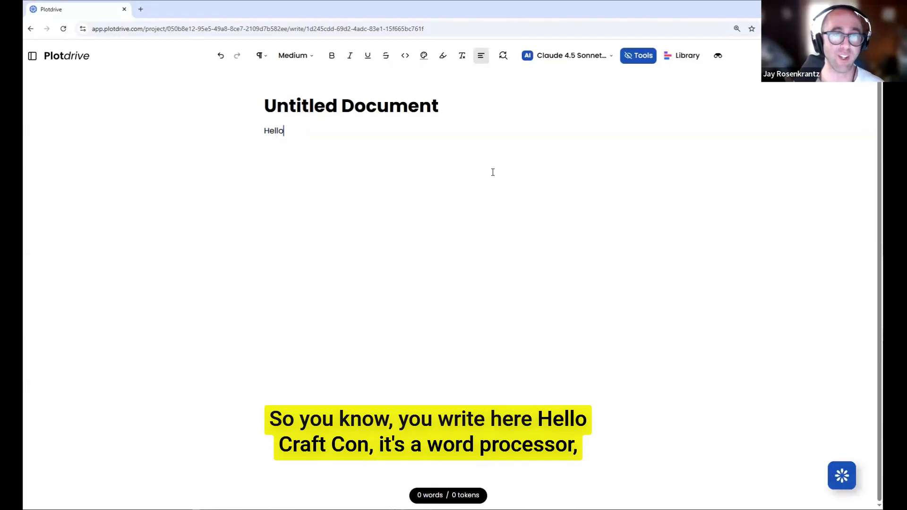
# Write the sample greeting "Hello Craft Con!" in the body of the untitled document.
pyautogui.write('aft Con!')
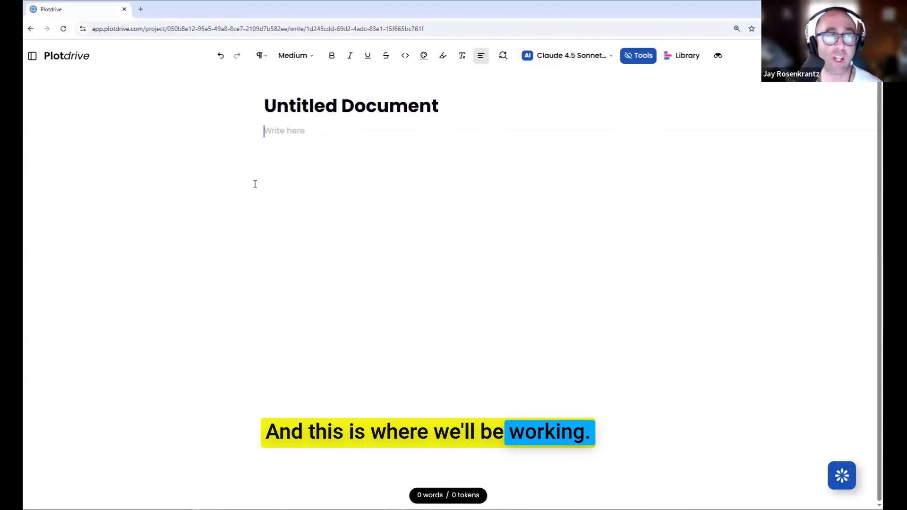
# Show the project sidebar and look over the project list, the file import dialog and the choices for adding new items.
pyautogui.click(33, 57)
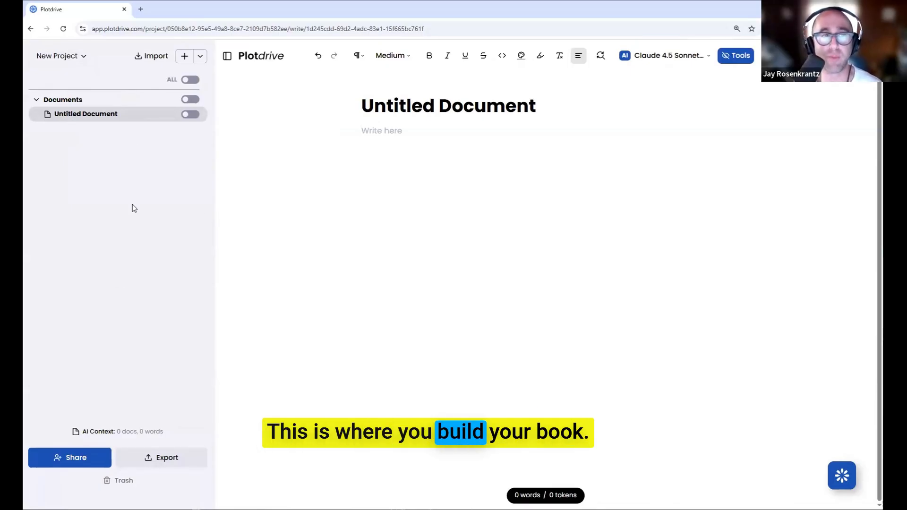
pyautogui.click(59, 56)
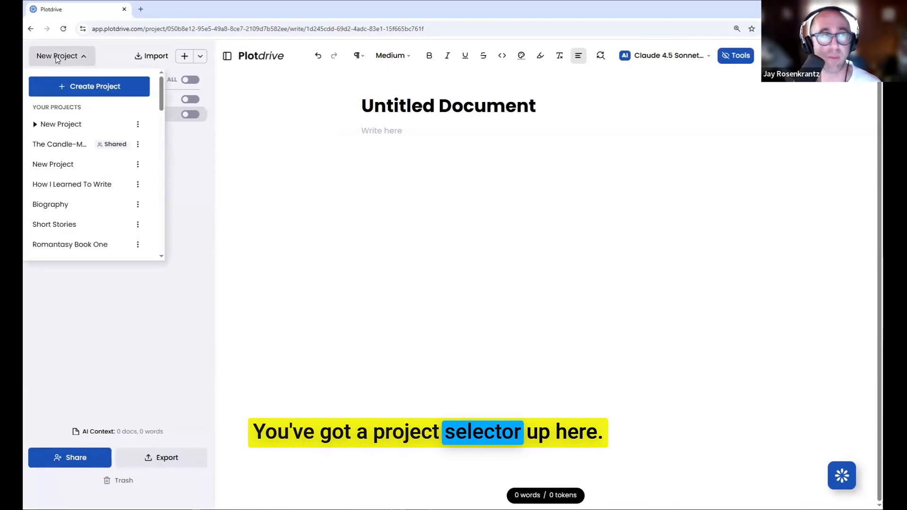
pyautogui.click(191, 171)
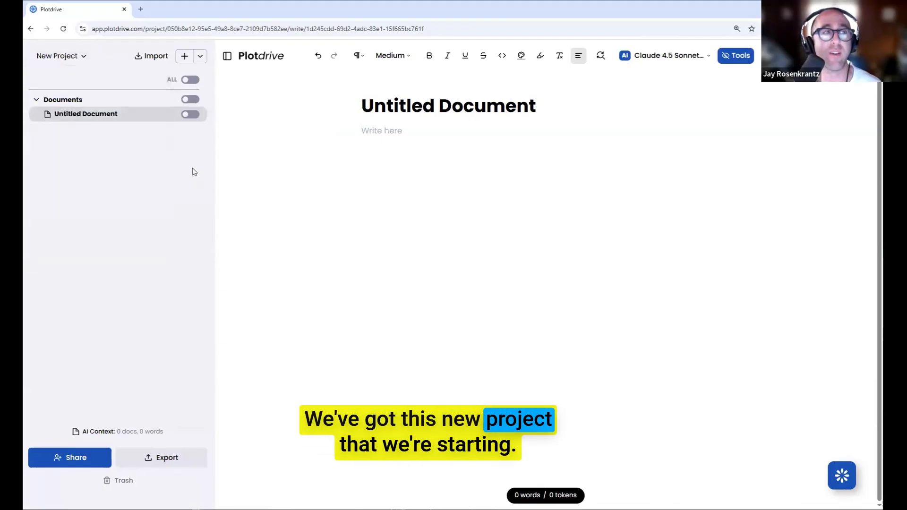
pyautogui.click(151, 58)
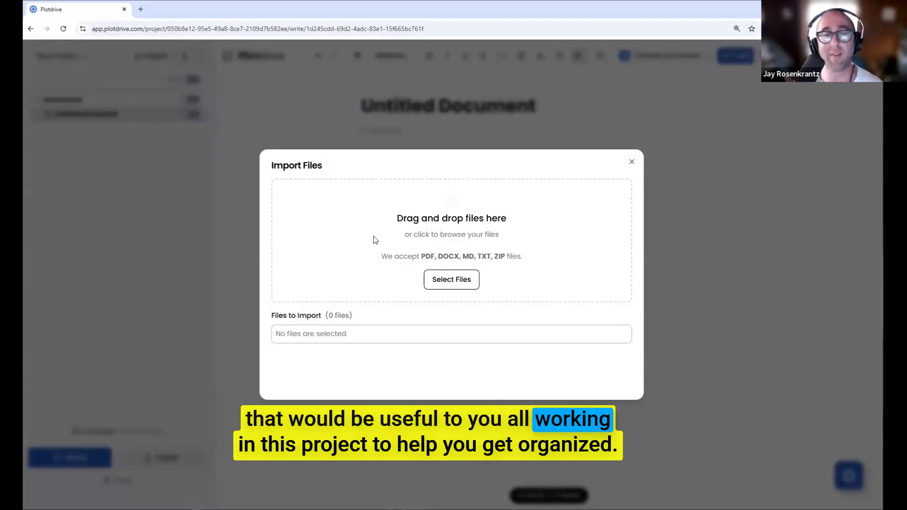
pyautogui.click(631, 163)
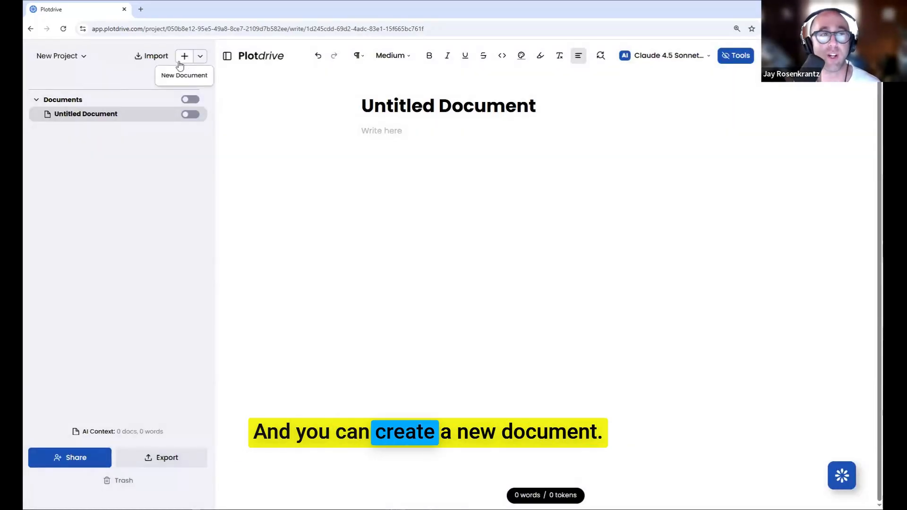
pyautogui.click(199, 57)
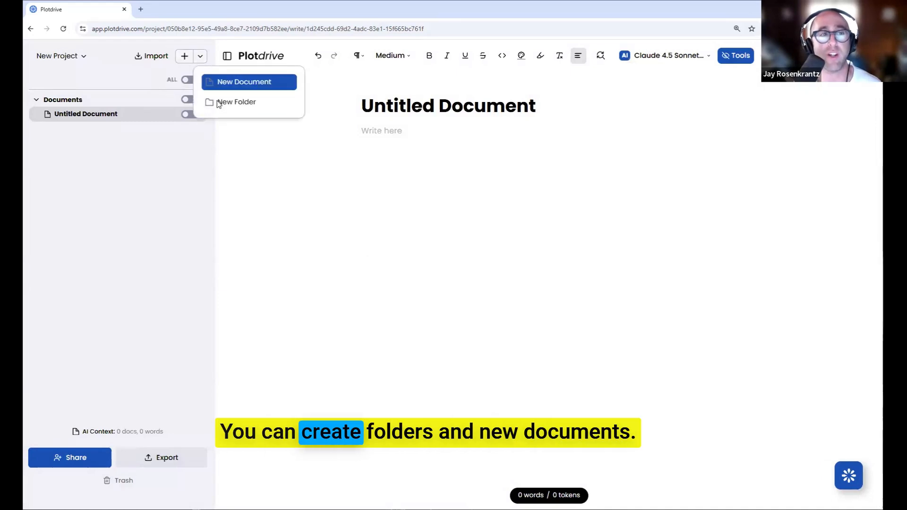
pyautogui.click(232, 177)
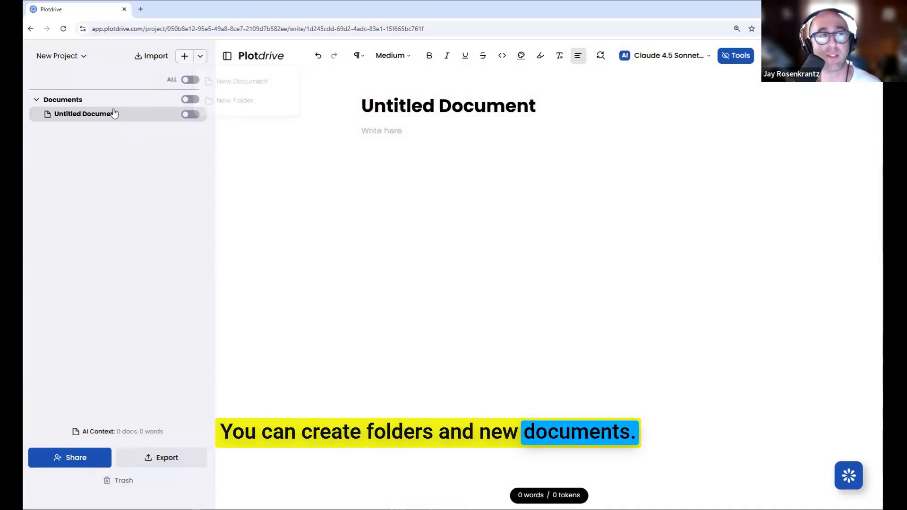
# Rename the Documents folder as Story Foundations and its untitled document as hook and pitch.
pyautogui.doubleClick(77, 100)
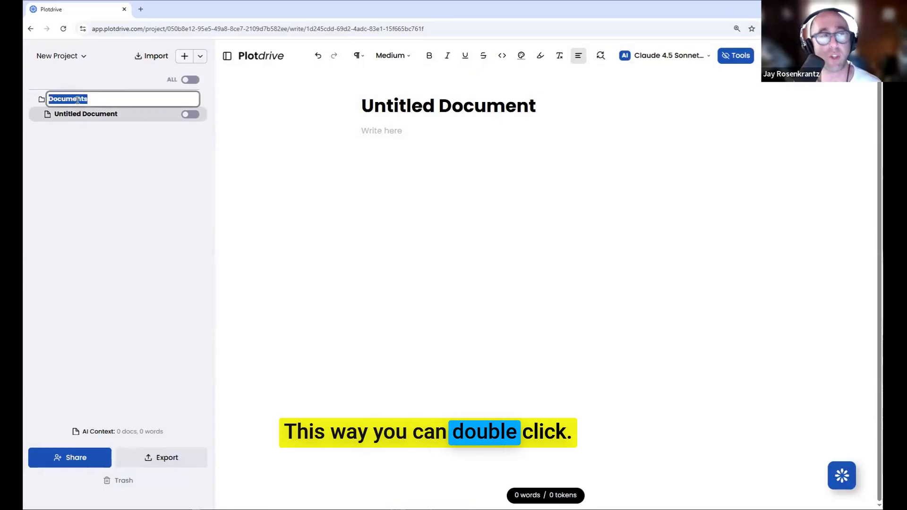
pyautogui.write('Story Fou')
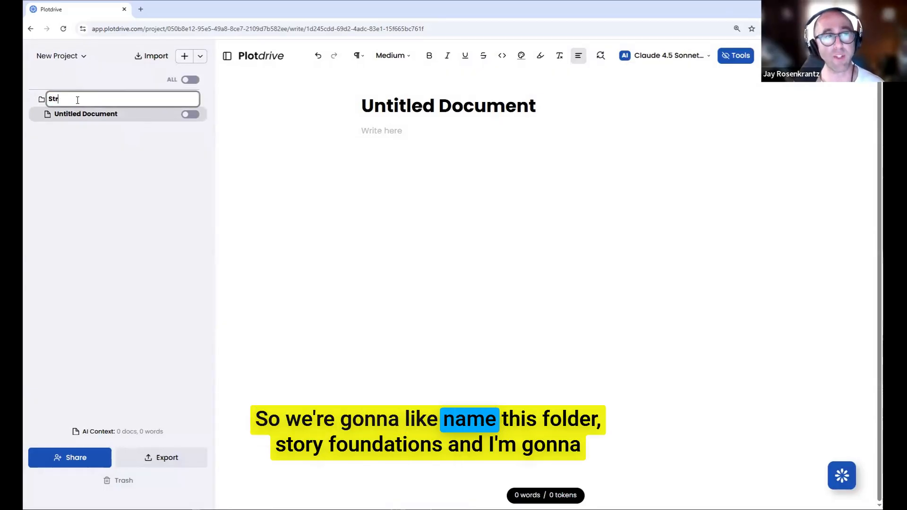
pyautogui.write('ndations')
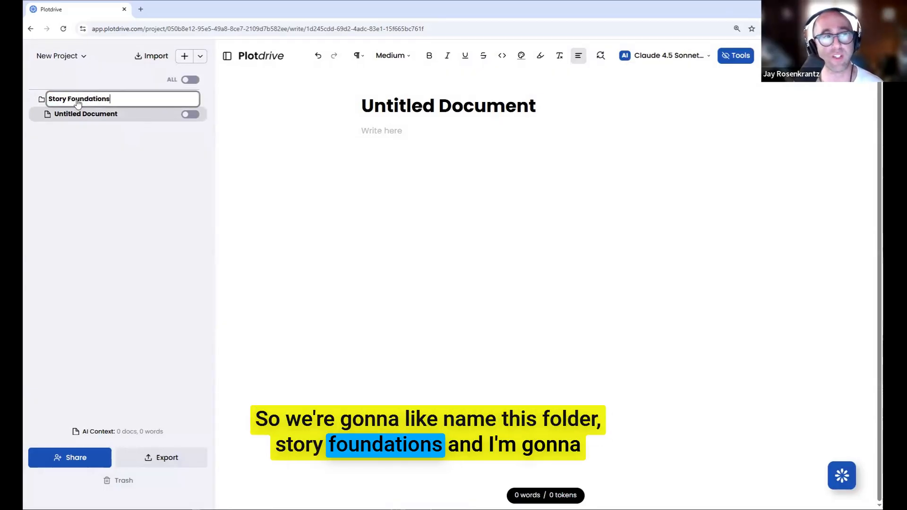
pyautogui.doubleClick(125, 114)
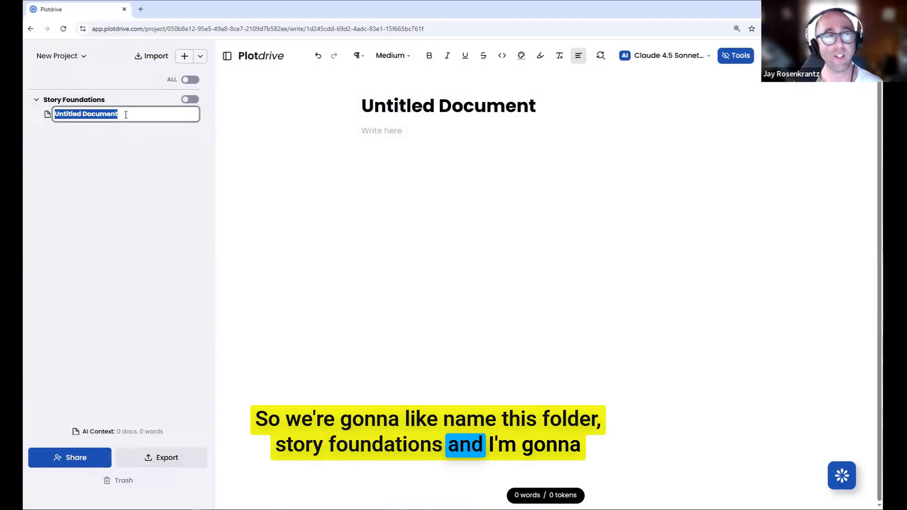
pyautogui.write('hook ')
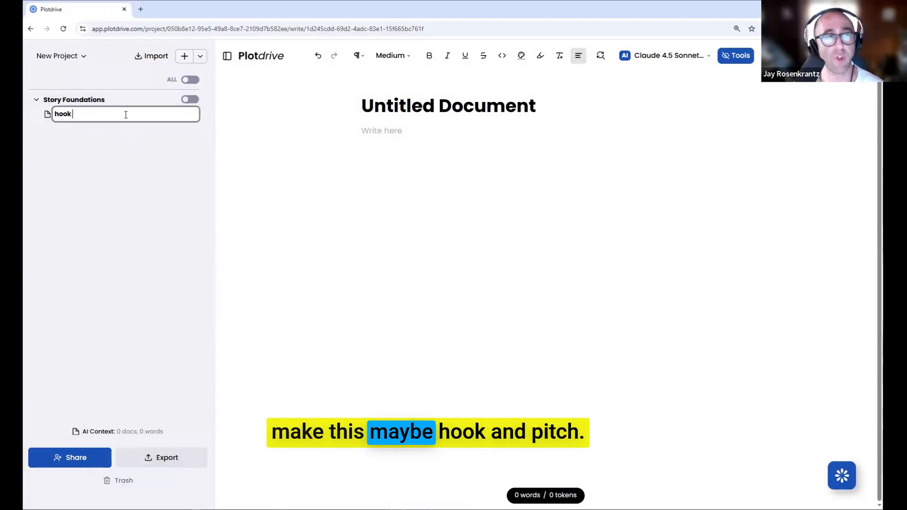
pyautogui.write('and pitch')
pyautogui.press('Return')
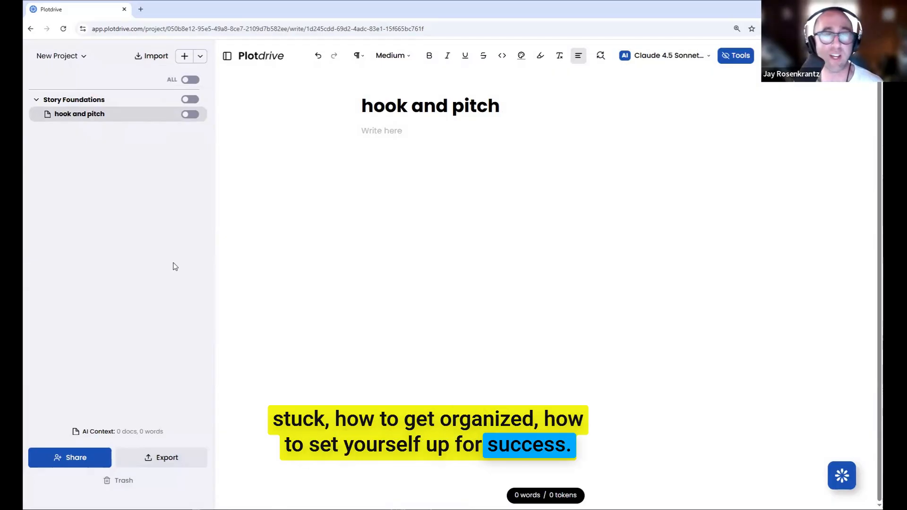
# Review the project's export options, close them, and hide the project sidebar to return to the empty document.
pyautogui.click(167, 455)
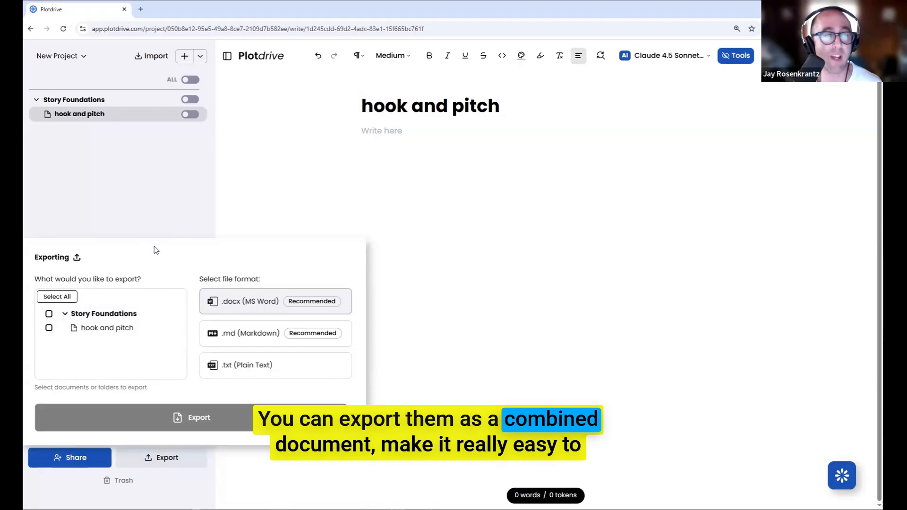
pyautogui.click(172, 216)
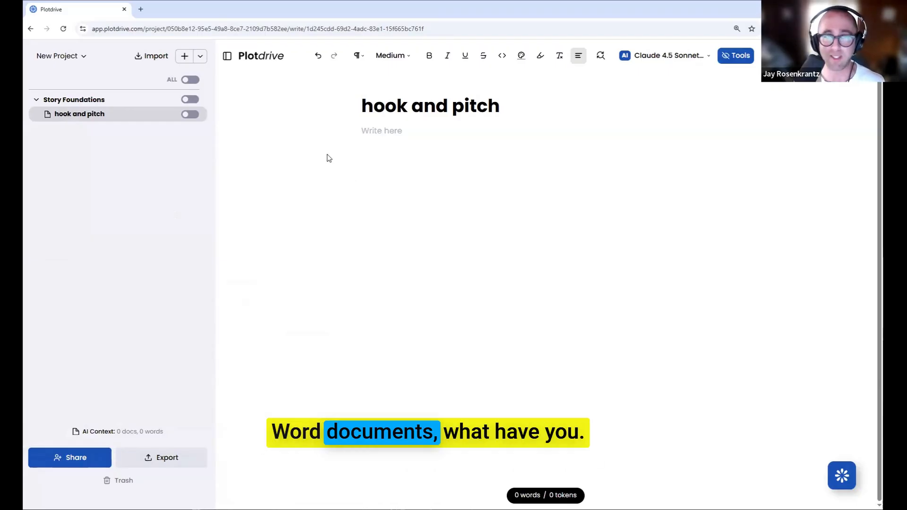
pyautogui.click(226, 56)
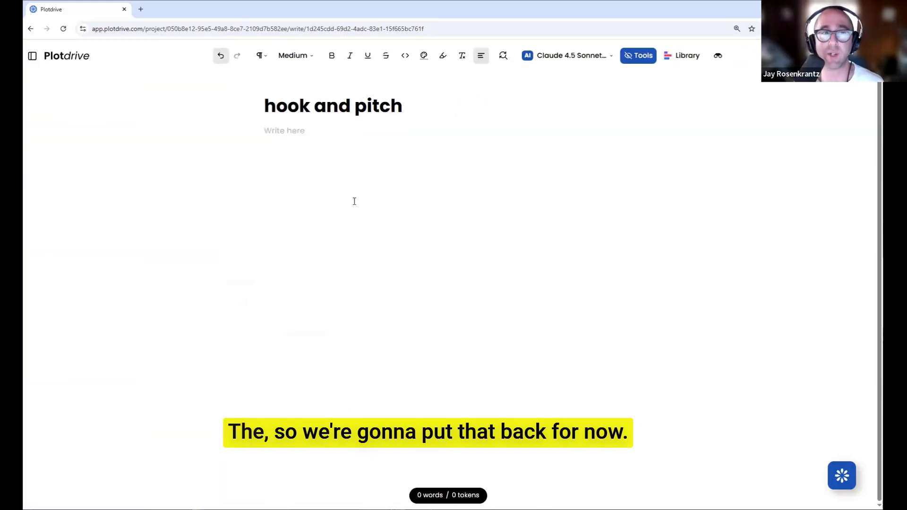
pyautogui.click(358, 162)
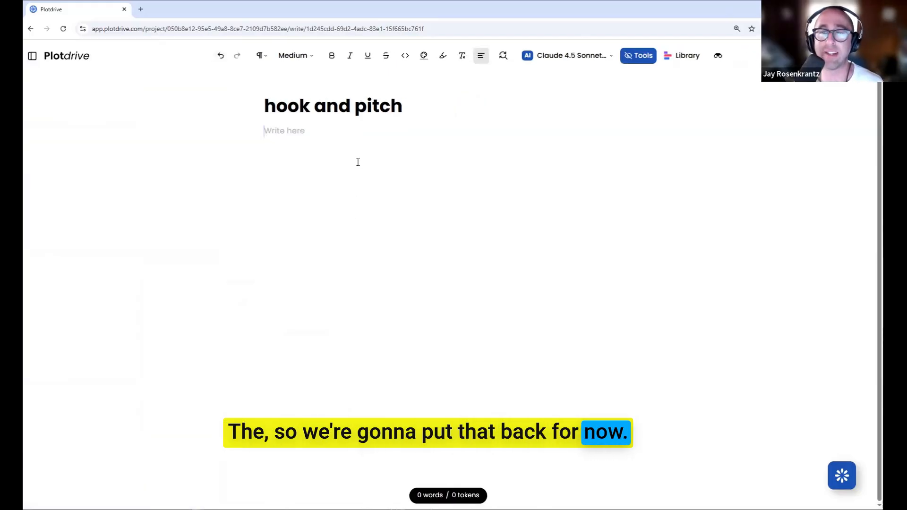
# Open the Co-writer chat and switch it to Ask mode.
pyautogui.click(842, 475)
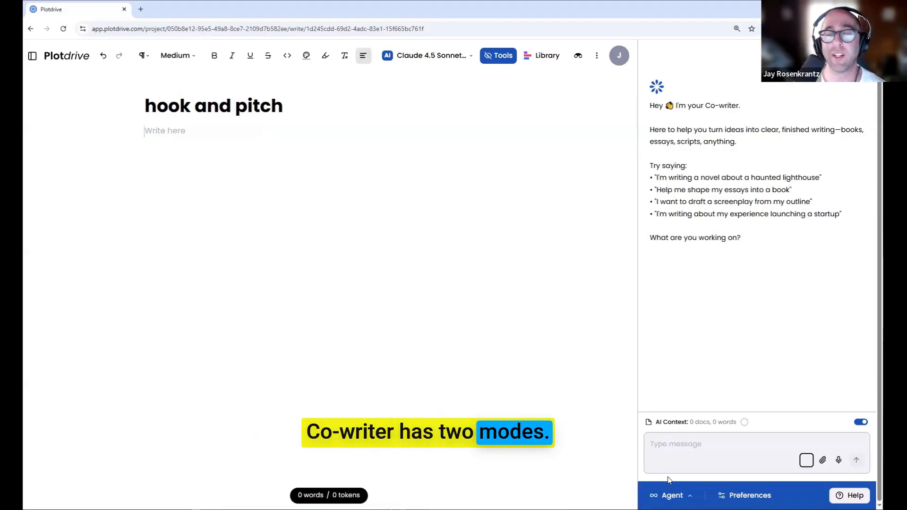
pyautogui.click(671, 495)
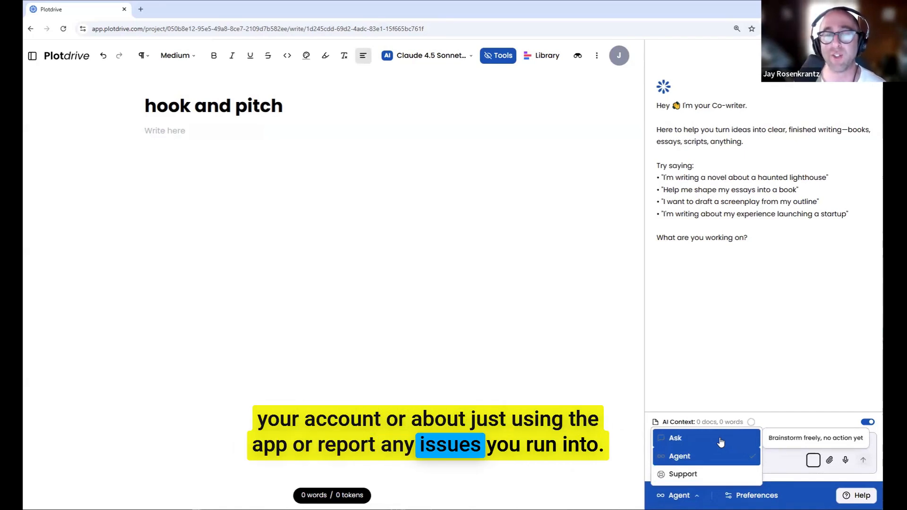
pyautogui.click(693, 439)
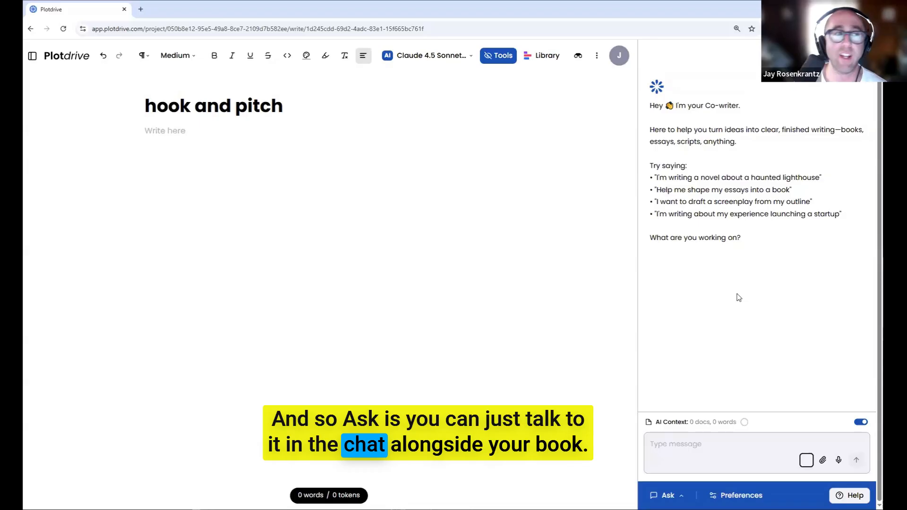
# Show the project sidebar again and add documents named character profiles and locations to the Story Foundations folder.
pyautogui.click(31, 60)
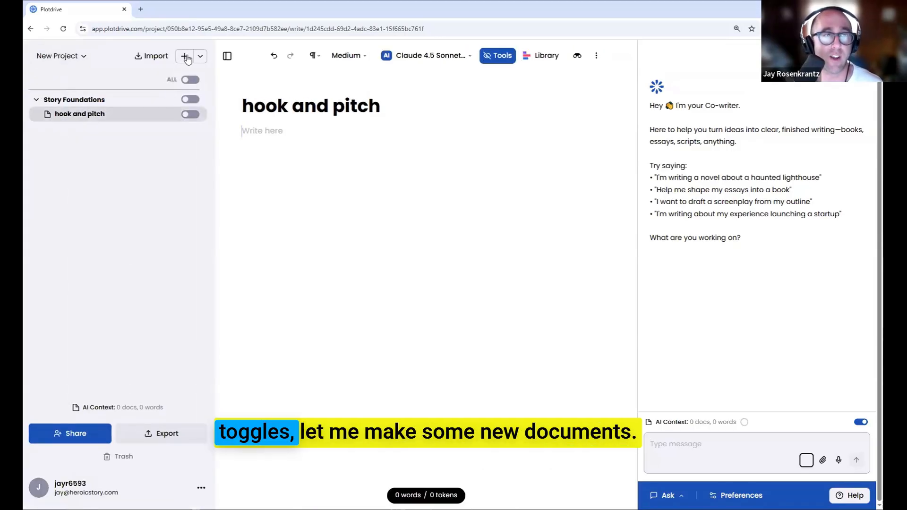
pyautogui.click(178, 61)
pyautogui.write('character profiles')
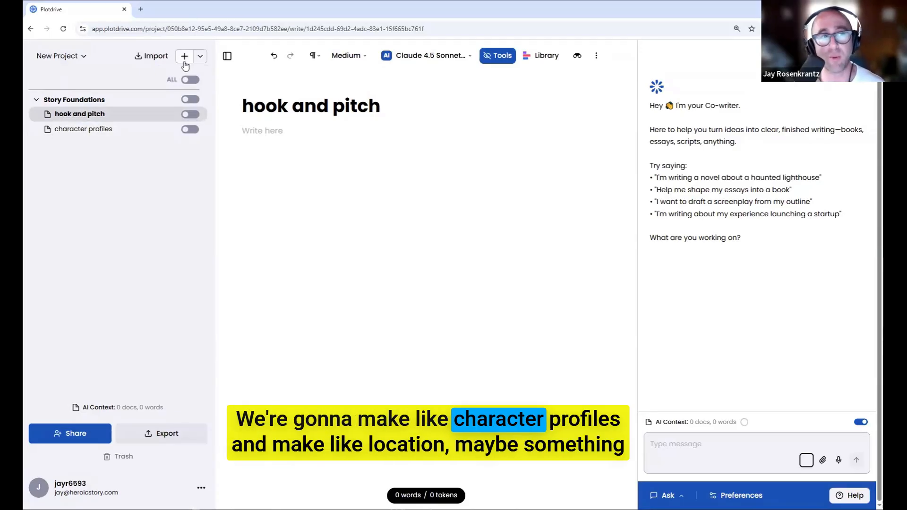
pyautogui.click(184, 57)
pyautogui.write('locations')
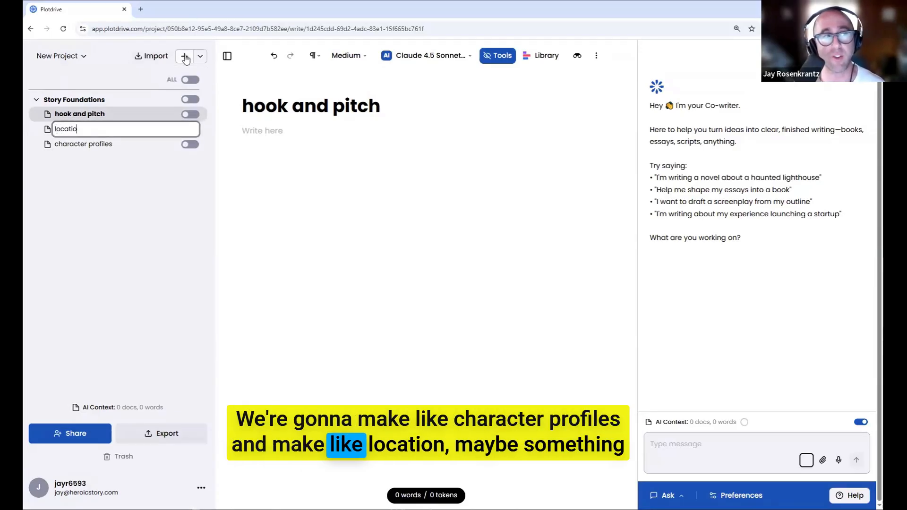
pyautogui.press('Return')
# Add two more documents named tropes and pov/writing style to the Story Foundations folder.
pyautogui.click(185, 58)
pyautogui.write('tropes')
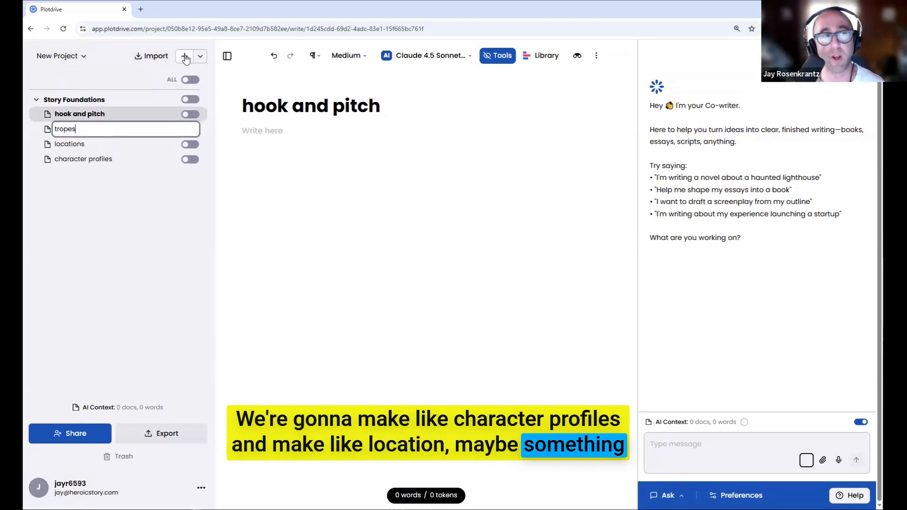
pyautogui.press('Return')
pyautogui.click(181, 57)
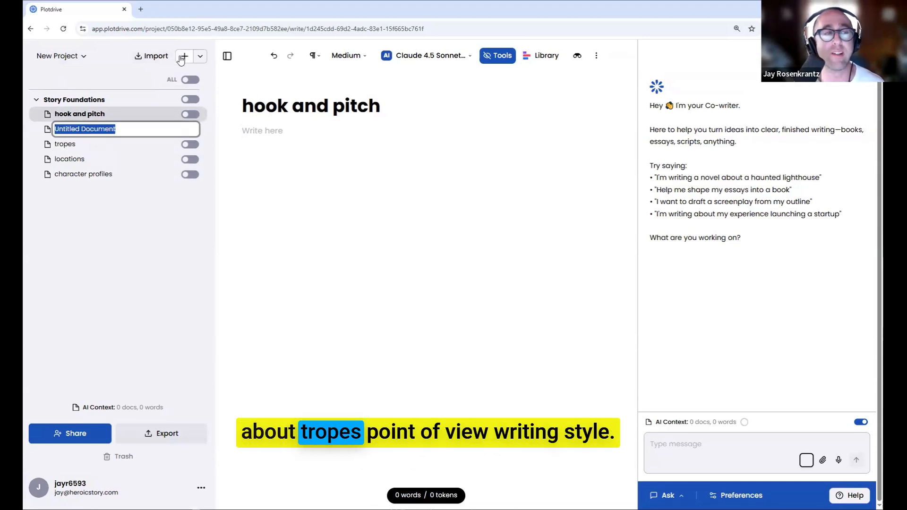
pyautogui.write('pov/writing style')
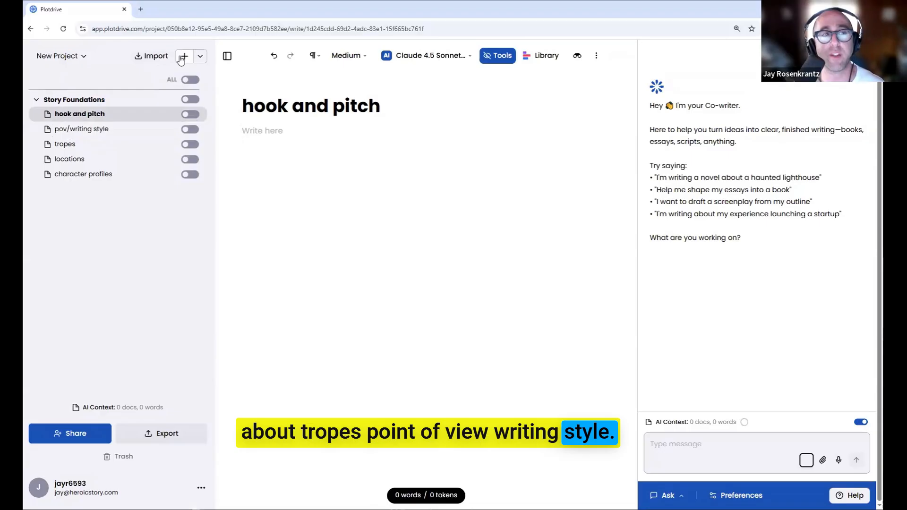
# Add a document named outline and move it below character profiles at the end of the document list.
pyautogui.click(183, 57)
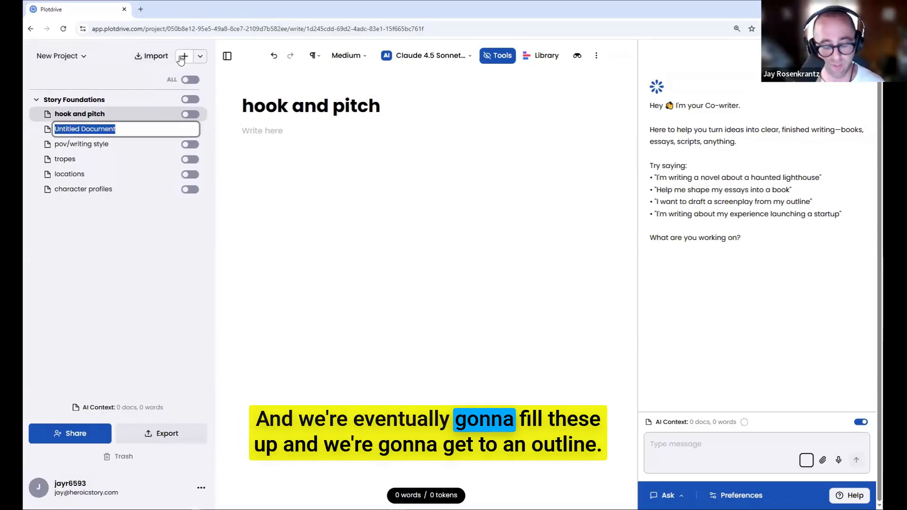
pyautogui.write('outline')
pyautogui.press('Return')
pyautogui.moveTo(105, 134); pyautogui.dragTo(89, 194)
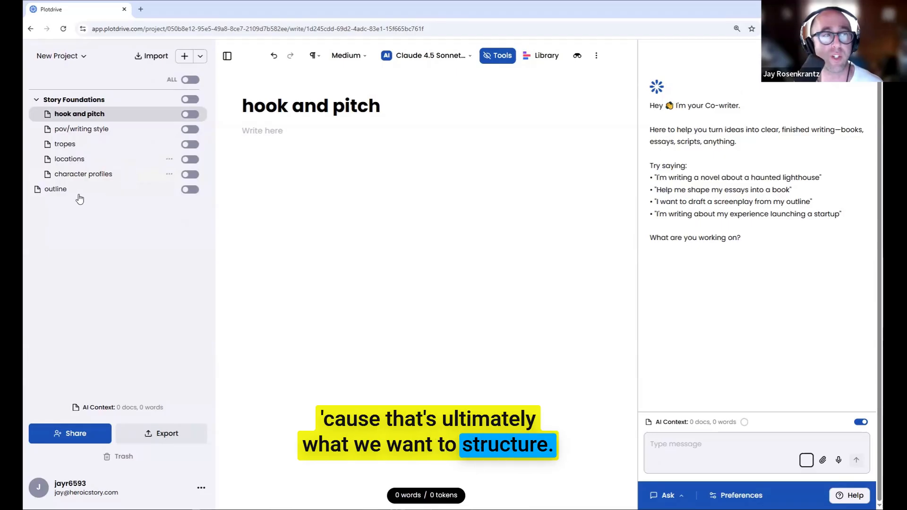
# Create a Book Draft folder and add a document named chapter 1 inside it.
pyautogui.click(200, 56)
pyautogui.click(224, 101)
pyautogui.write('Book Draft')
pyautogui.press('Return')
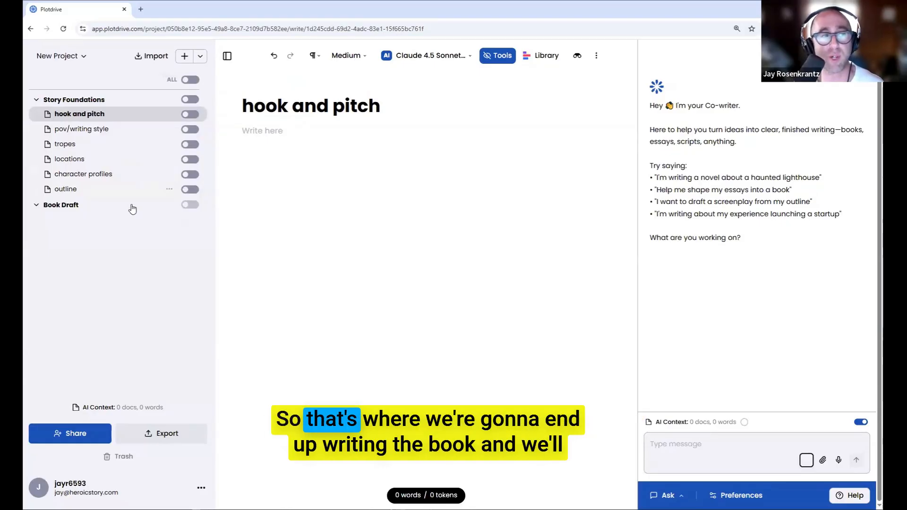
pyautogui.click(177, 59)
pyautogui.write('chapter 1')
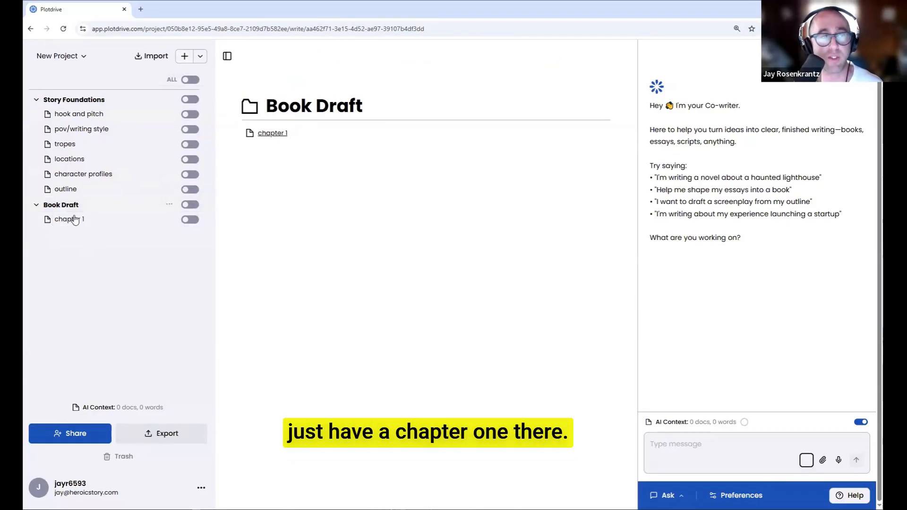
# Open hook and pitch and include only it and pov/writing style in the AI context, leaving tropes excluded.
pyautogui.click(74, 116)
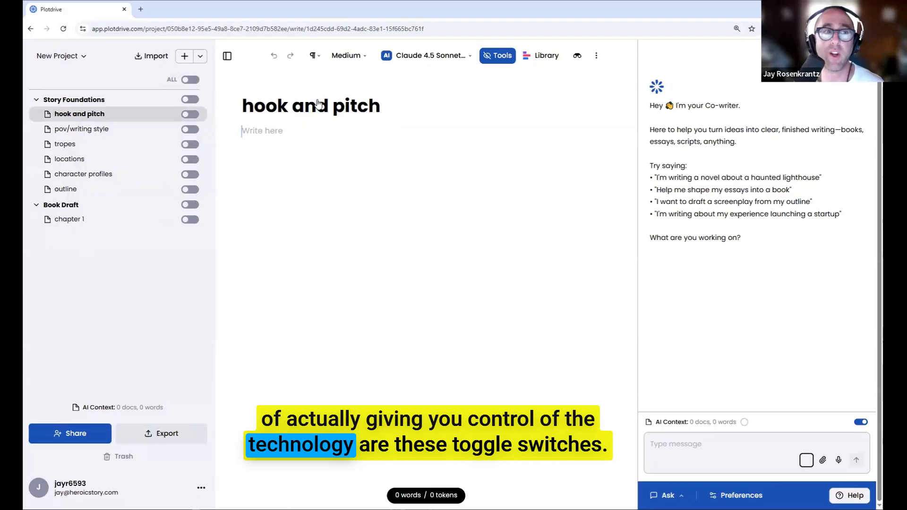
pyautogui.click(189, 117)
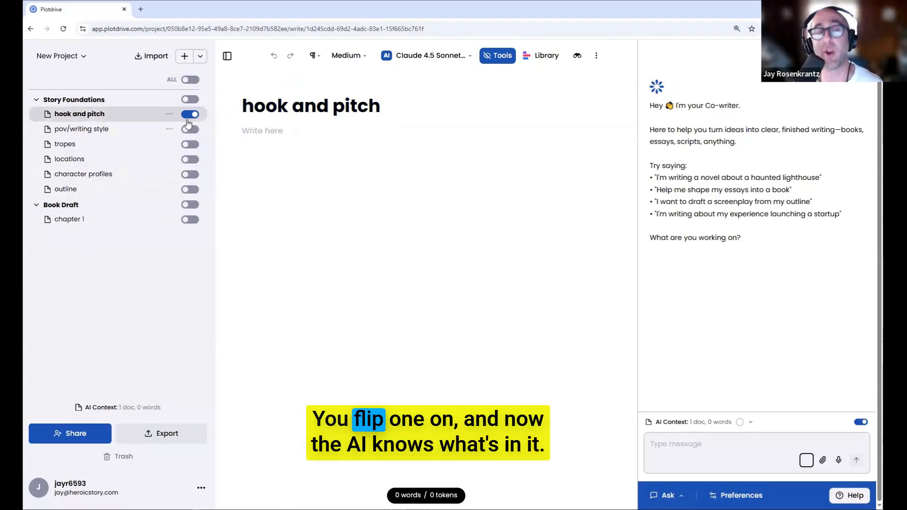
pyautogui.click(189, 129)
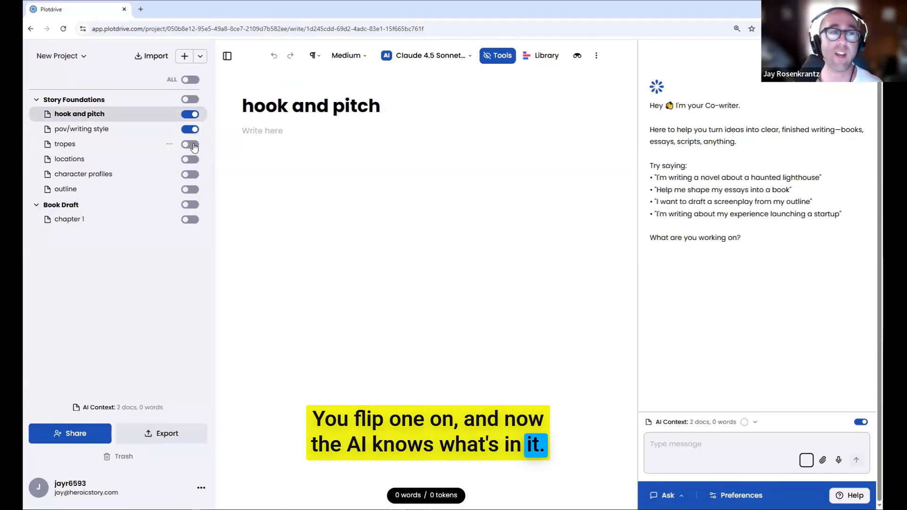
pyautogui.click(191, 145)
pyautogui.click(191, 145)
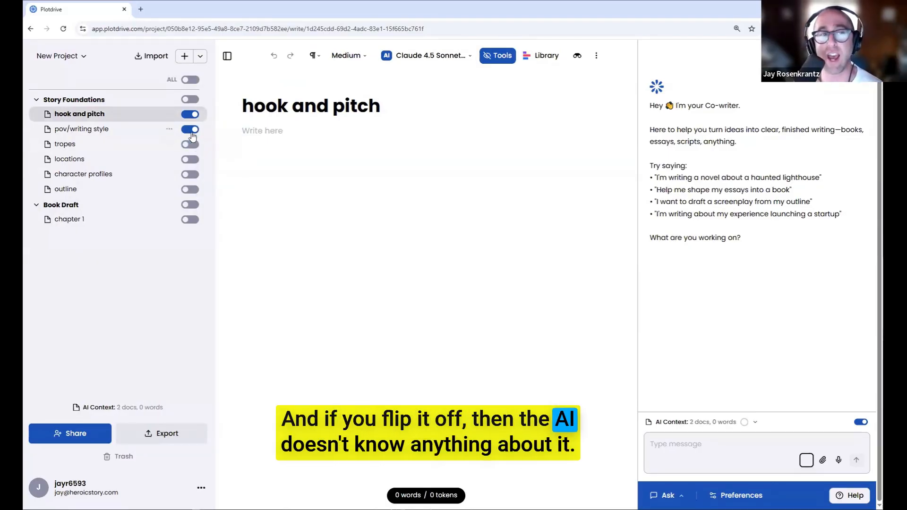
# Exclude both hook and pitch and pov/writing style from the AI context.
pyautogui.click(191, 131)
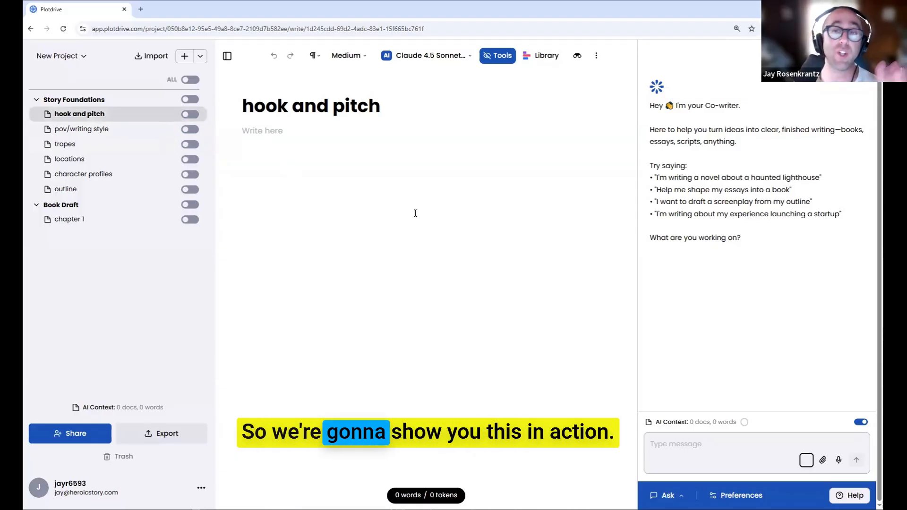
# Ask the Co-writer for the current romantasy market trends popular with readers, according to publisher weekly and other relevant publications, over the next 6 months.
pyautogui.click(683, 452)
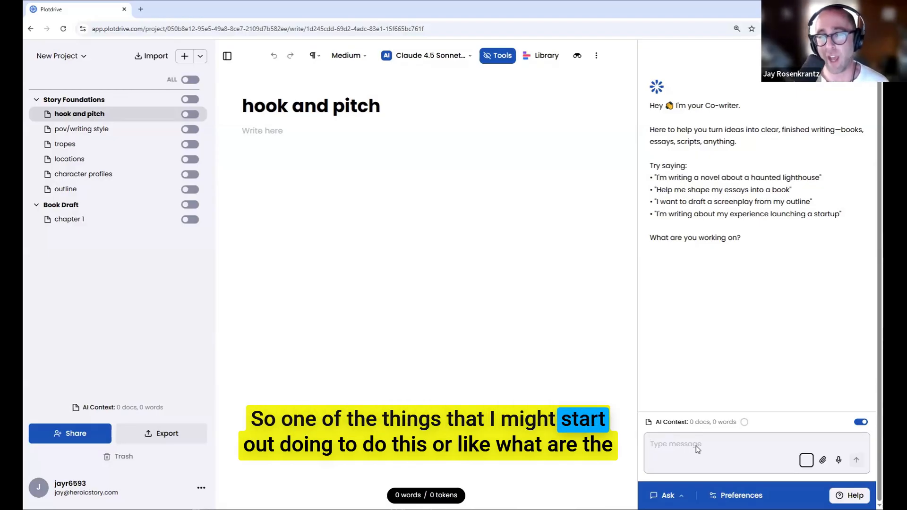
pyautogui.write('what')
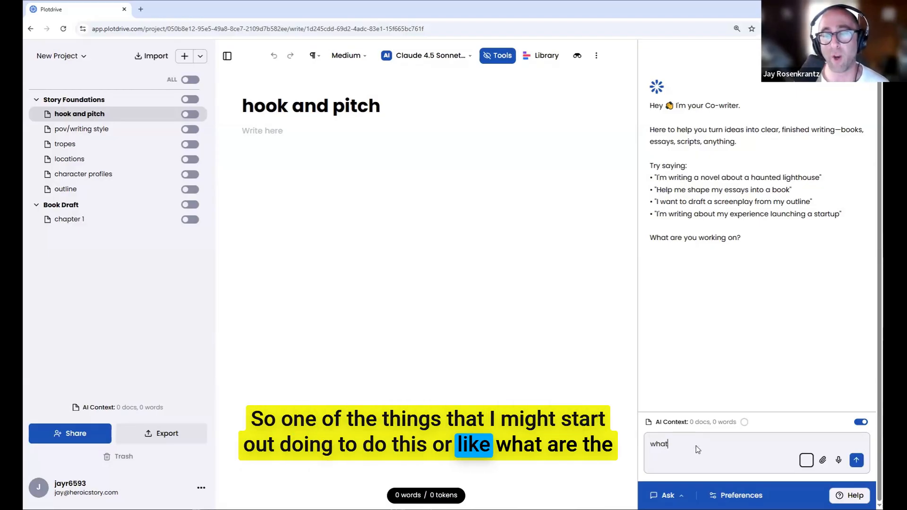
pyautogui.write(' are the durrent romantasy trends in the market that are popular with r')
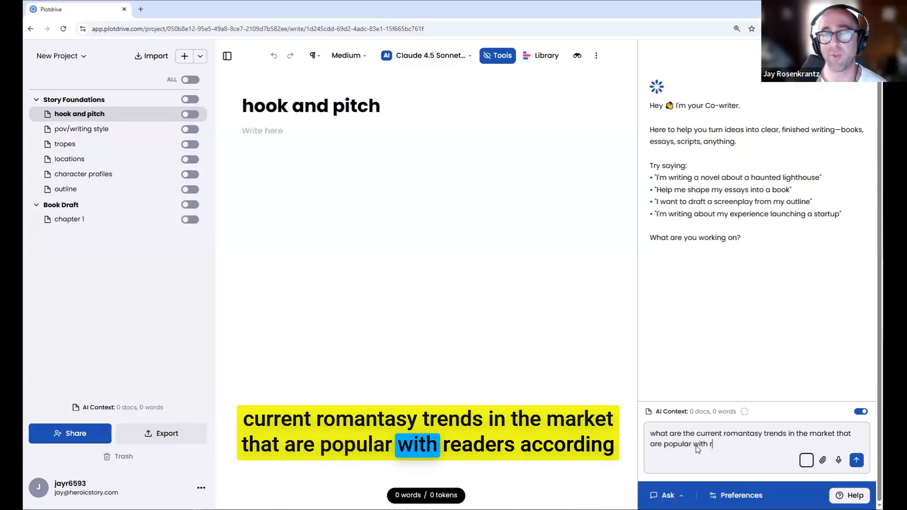
pyautogui.write('eaders')
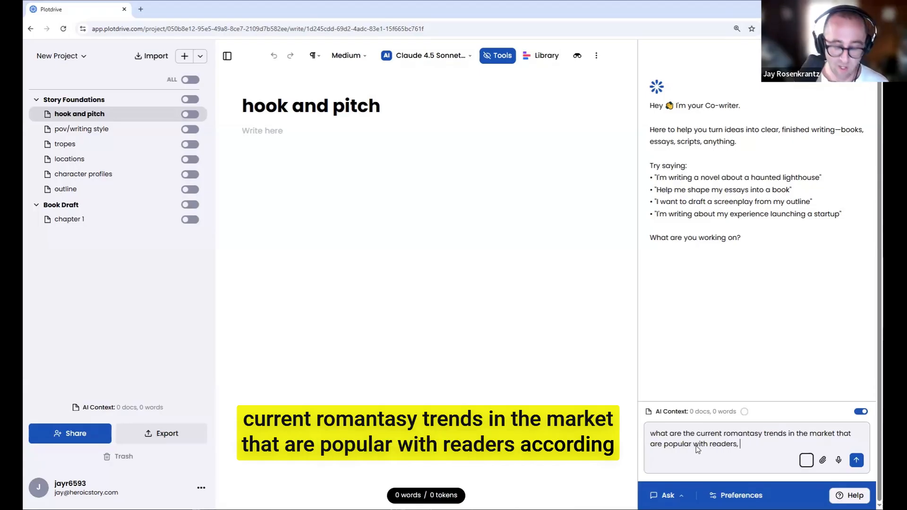
pyautogui.write(', according to publ')
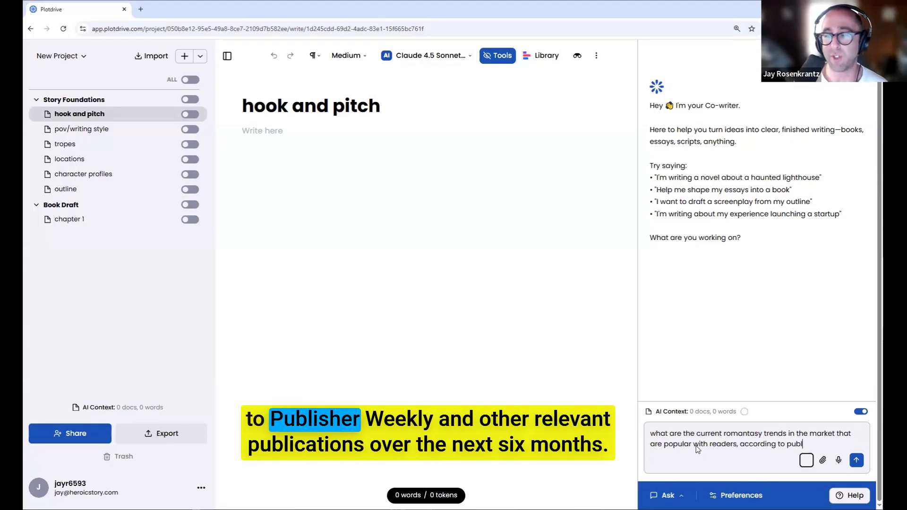
pyautogui.write('isher weekly and')
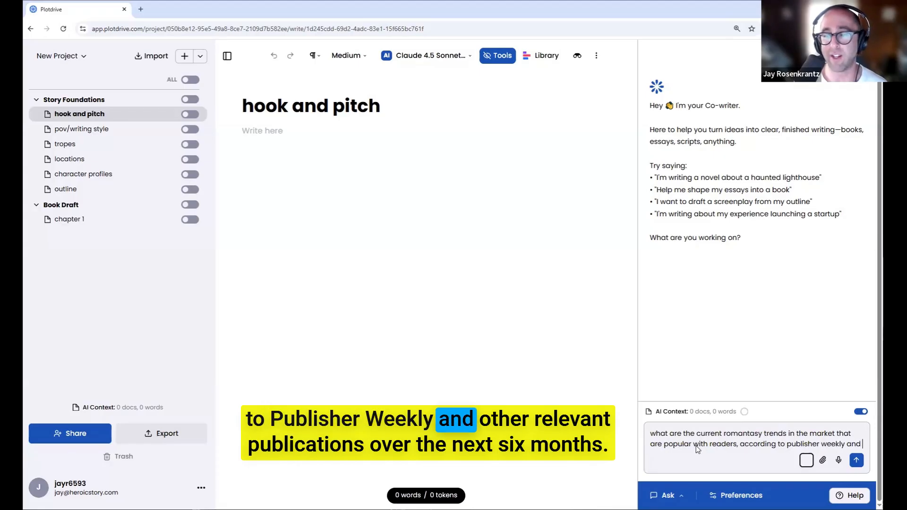
pyautogui.write(' other relv')
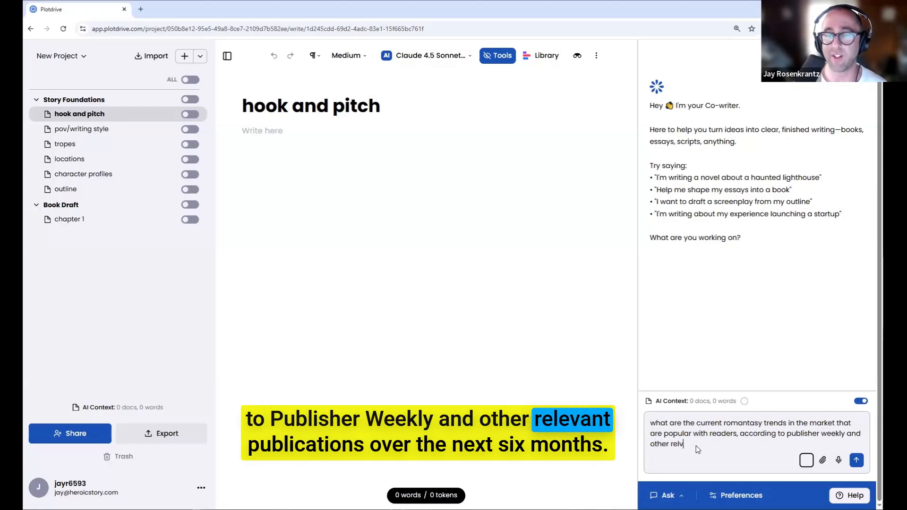
pyautogui.press('BackSpace')
pyautogui.write('evant publications over the ne')
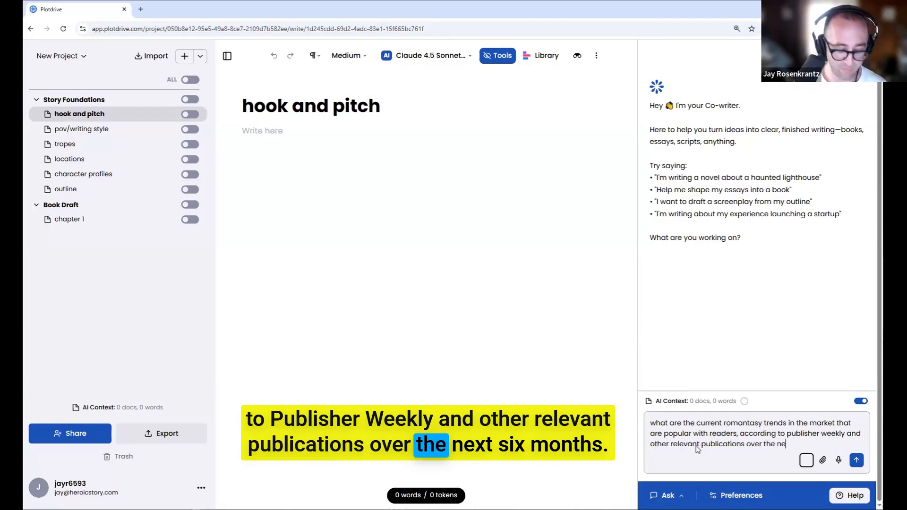
pyautogui.write('xt 6 month')
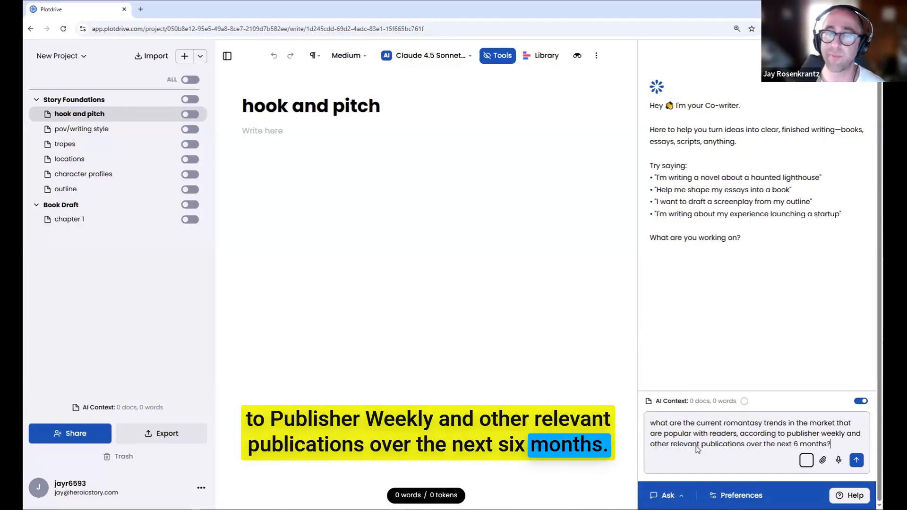
pyautogui.write('s?')
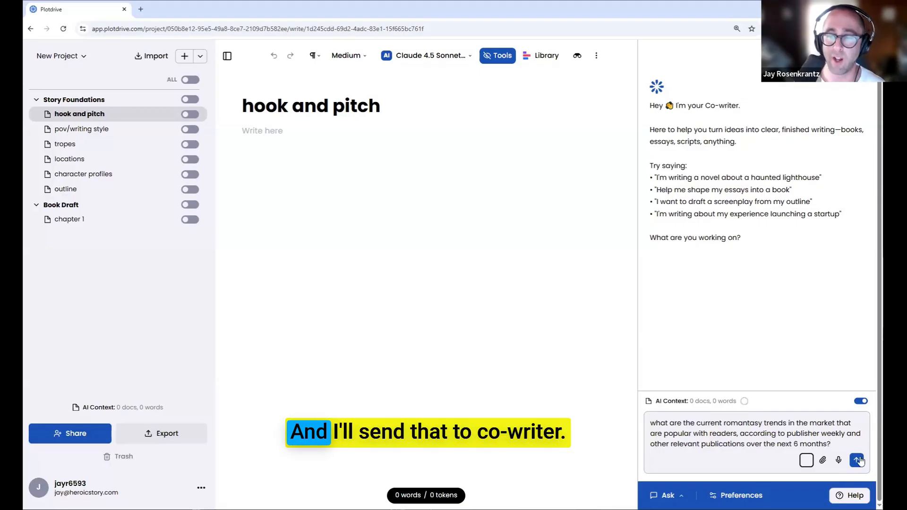
pyautogui.click(855, 460)
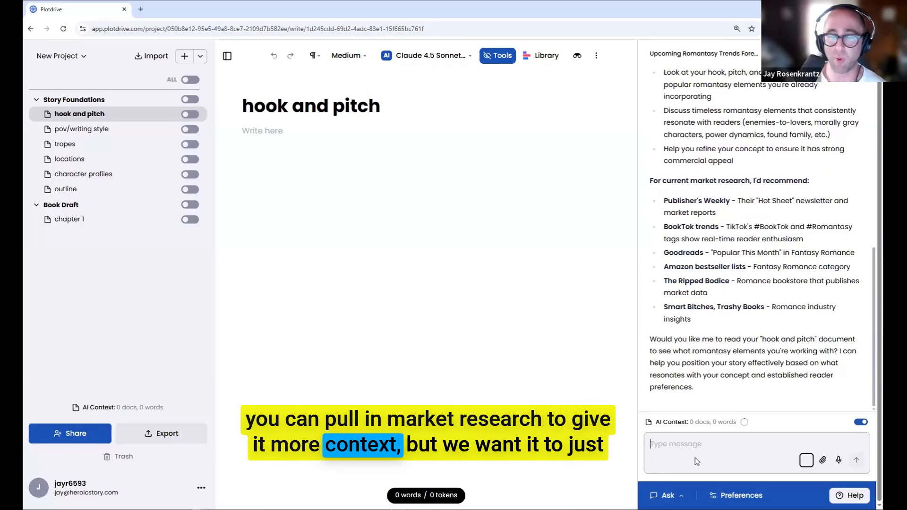
# Ask the Co-writer to give some on-trend ideas to get going, based on what it knows.
pyautogui.write('b')
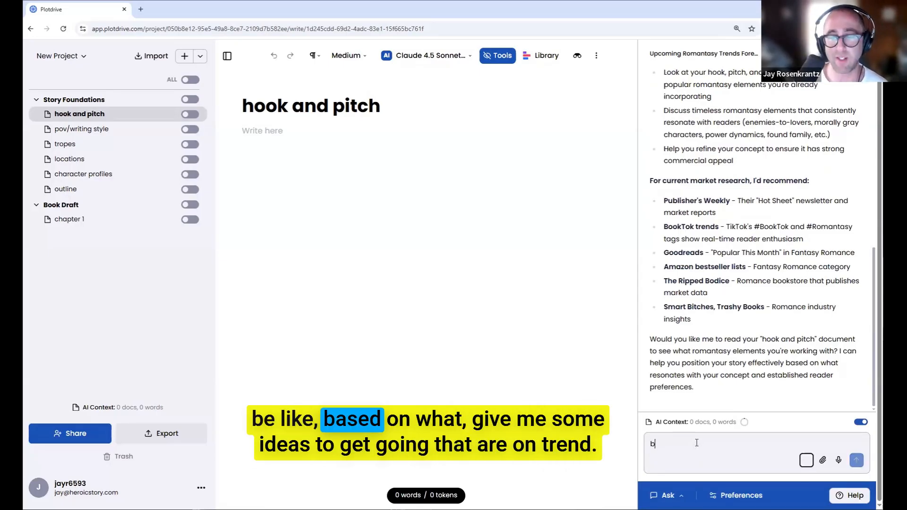
pyautogui.write('ased on what you know, give me ')
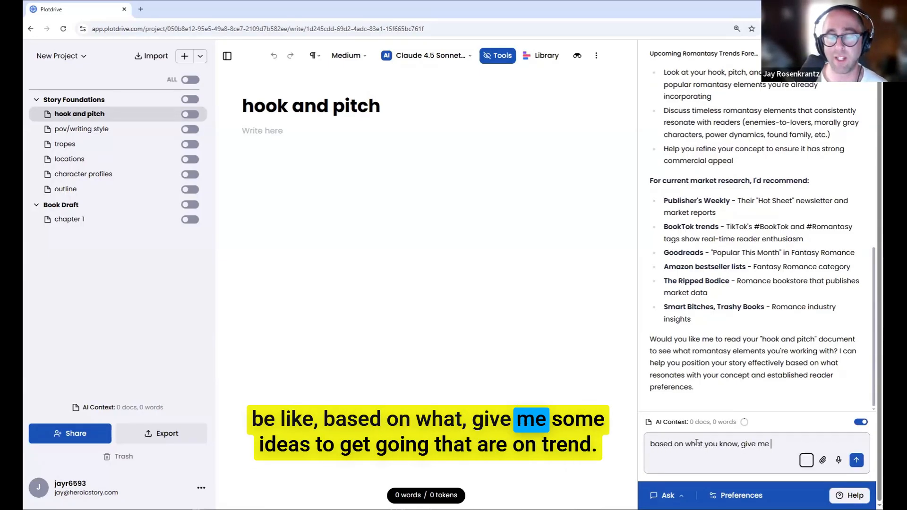
pyautogui.write('some ideas to get g')
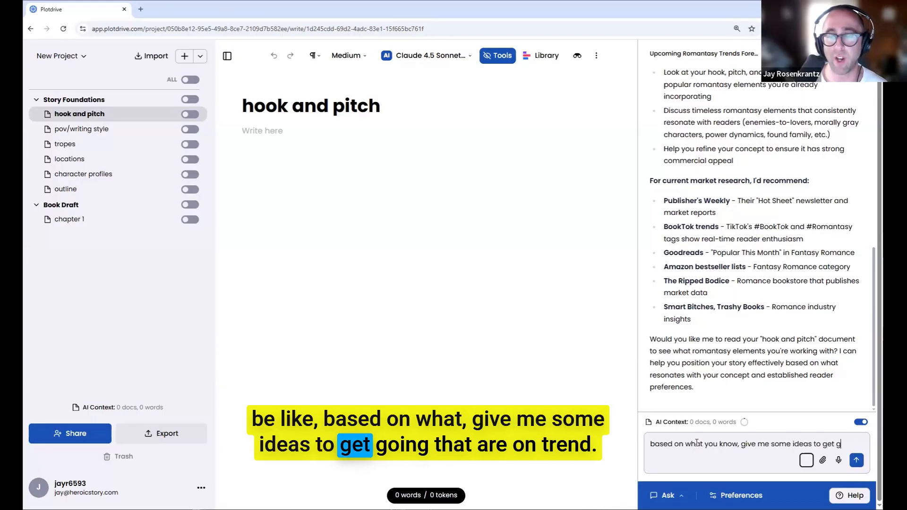
pyautogui.write('oing that are on trend')
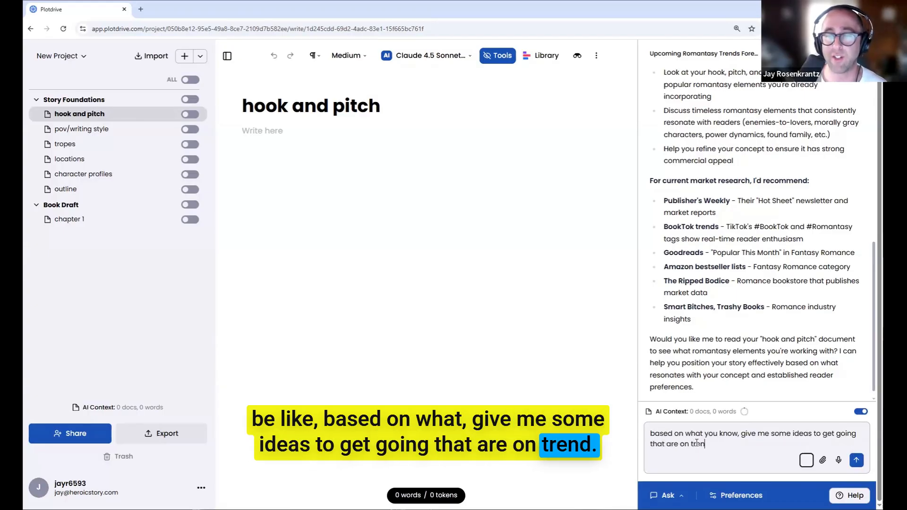
pyautogui.press('Return')
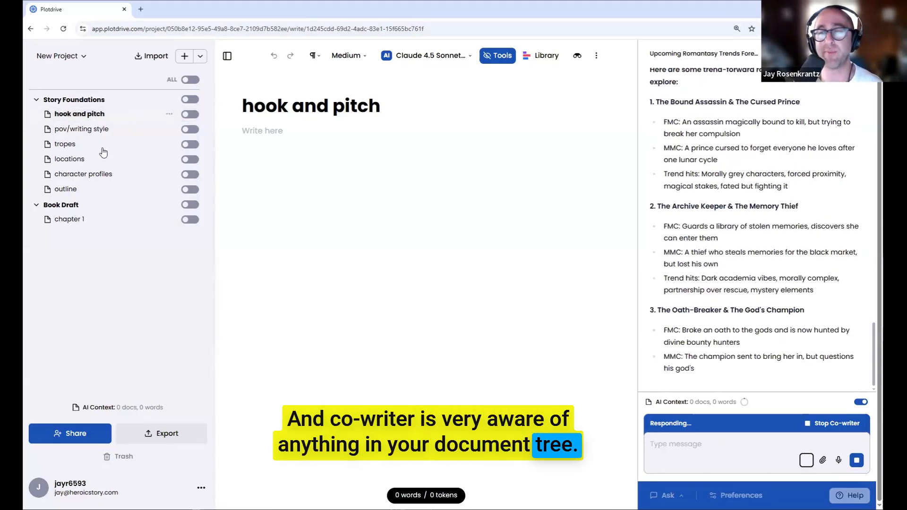
# Review which documents the Co-writer read and compare its suggested romantasy concepts, including their characters and trend hits.
pyautogui.scroll(7, 661, 248)
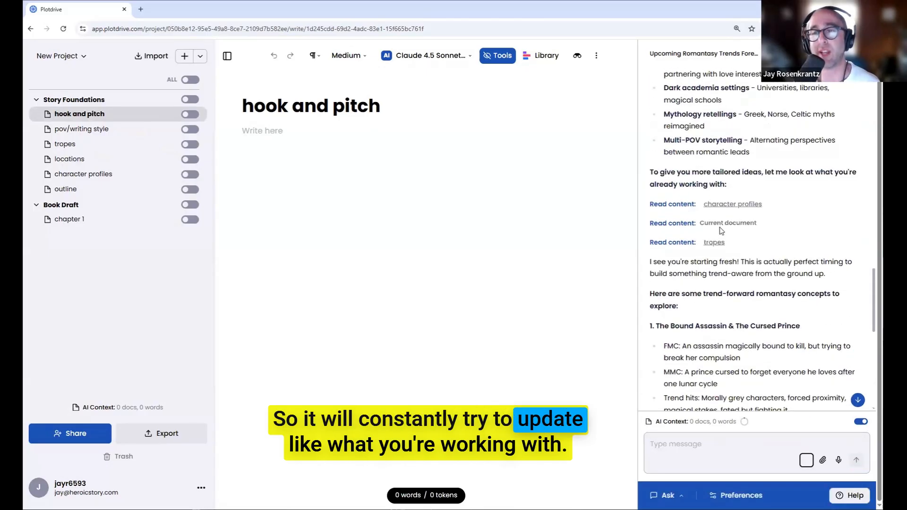
pyautogui.scroll(-2, 726, 220)
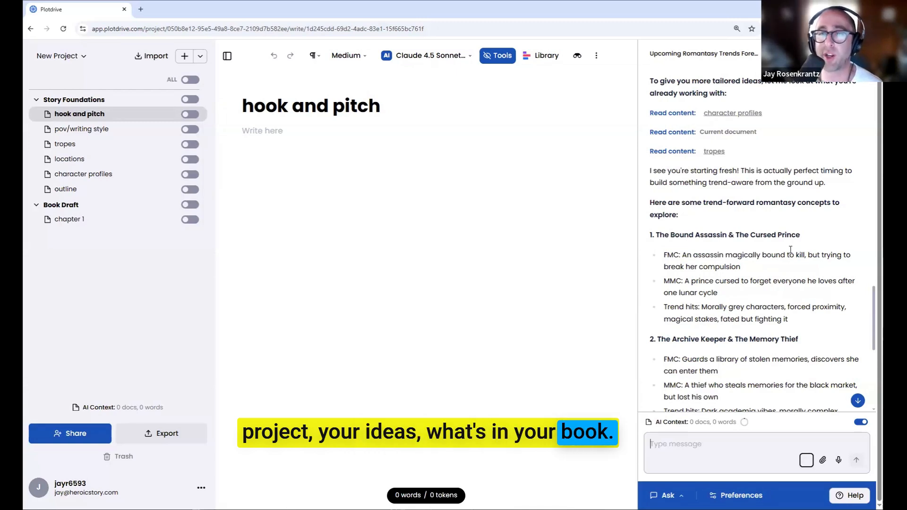
pyautogui.scroll(-2, 790, 249)
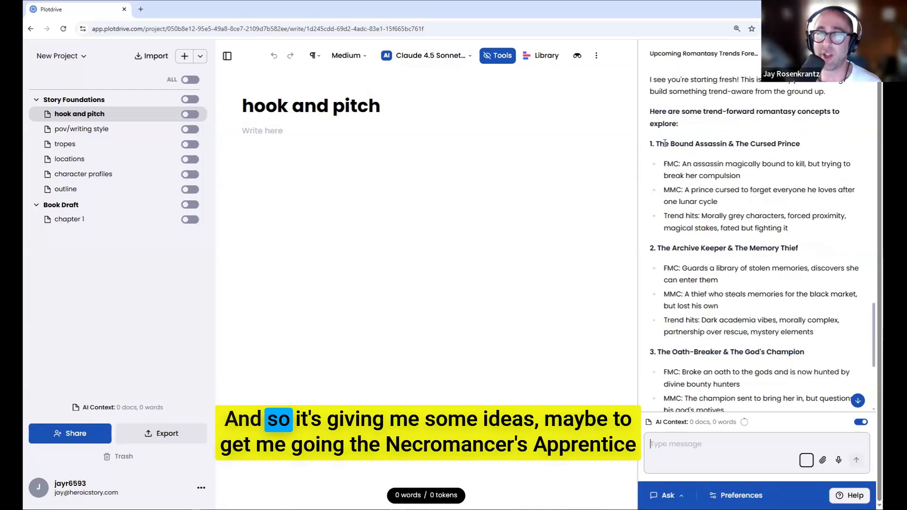
pyautogui.scroll(-2, 709, 177)
pyautogui.scroll(-1, 727, 193)
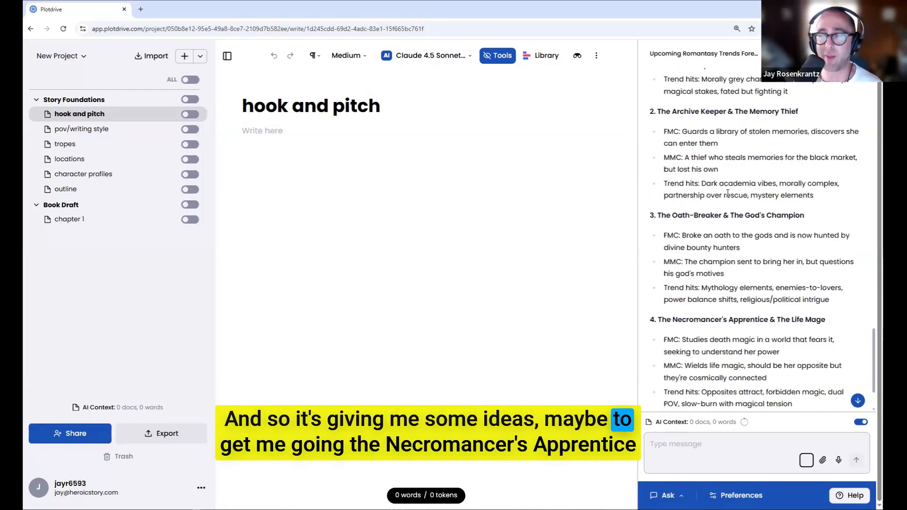
pyautogui.scroll(-1, 728, 189)
pyautogui.scroll(-1, 738, 183)
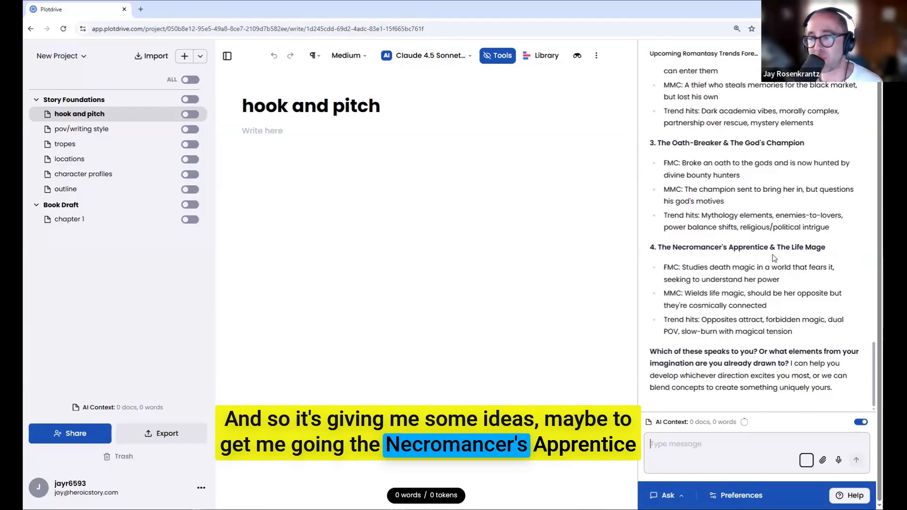
pyautogui.scroll(4, 736, 250)
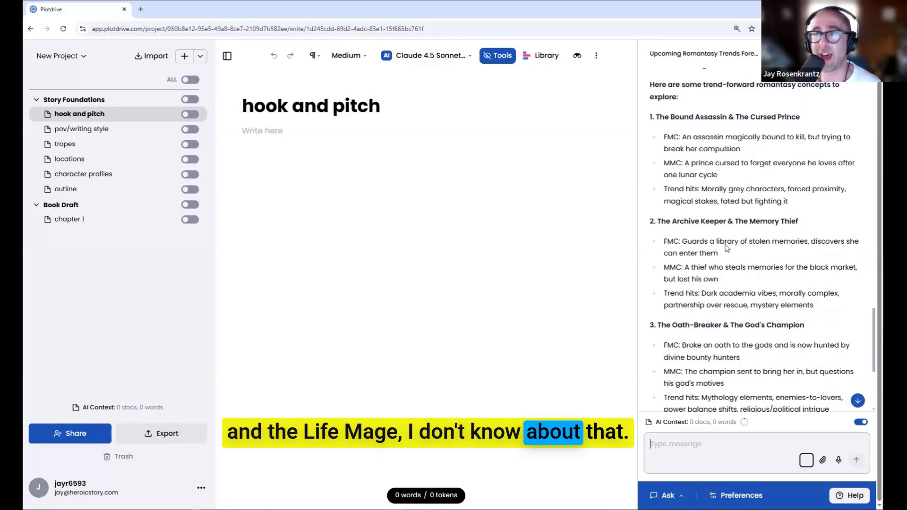
pyautogui.scroll(-4, 727, 284)
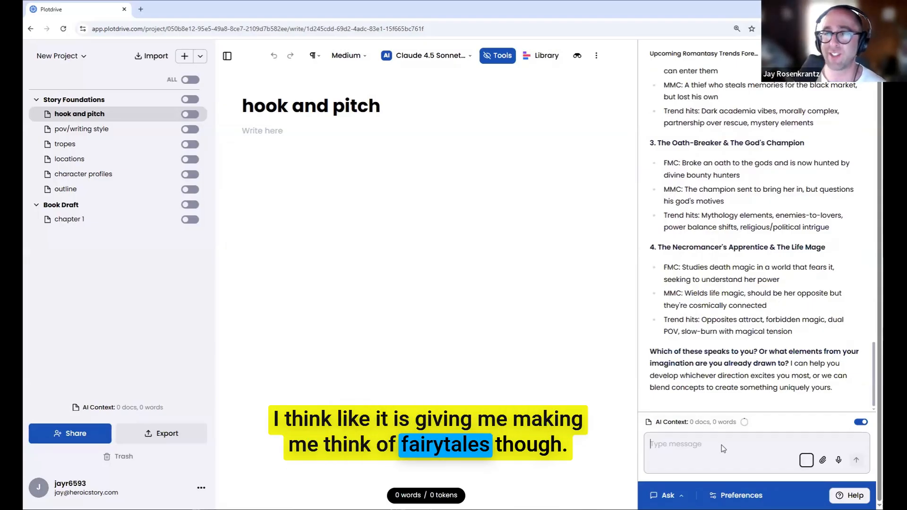
pyautogui.scroll(2, 746, 329)
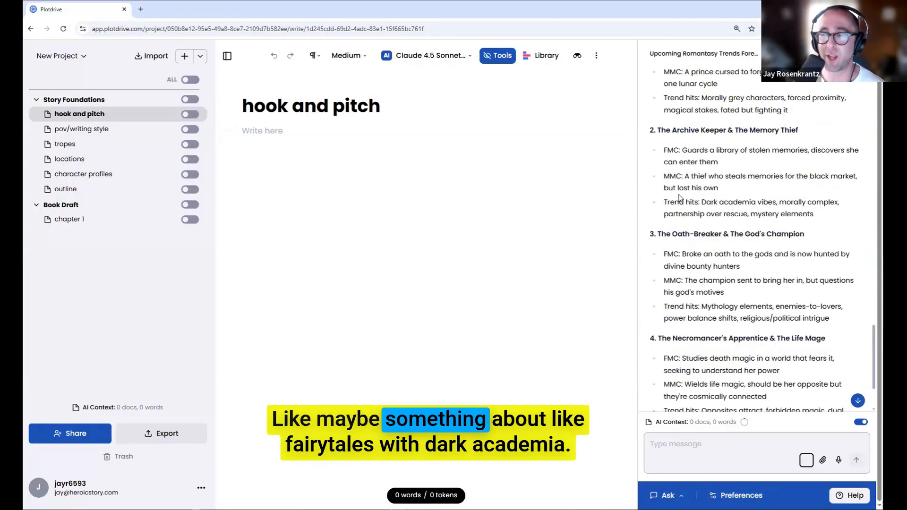
pyautogui.moveTo(699, 202); pyautogui.dragTo(742, 203)
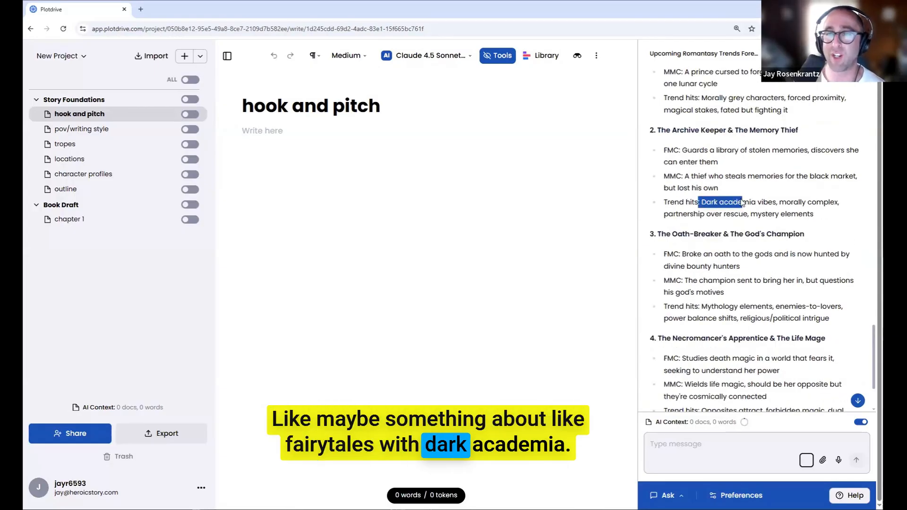
pyautogui.scroll(-2, 741, 236)
# Ask the Co-writer what tropes merging fairy tales with dark academia must hit to satisfy readers and make the first book in a series succeed.
pyautogui.click(666, 448)
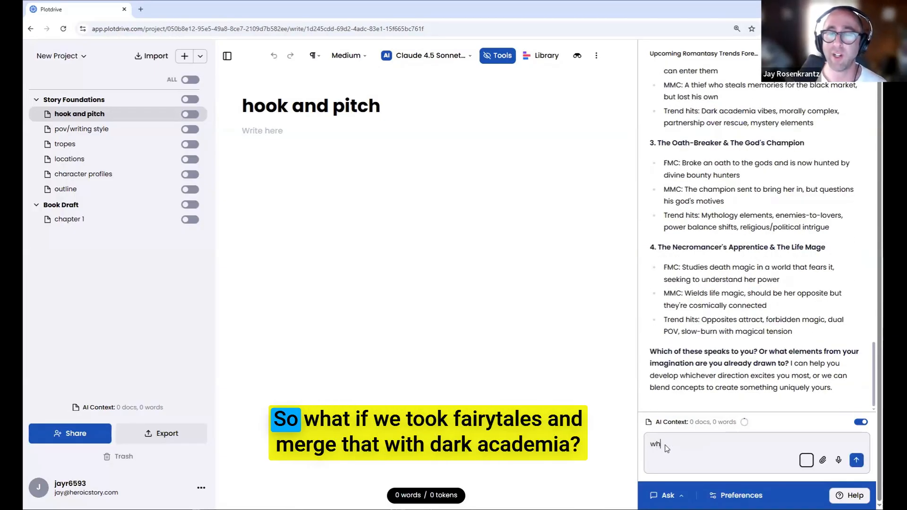
pyautogui.write('what if we took fairy tales and merged t')
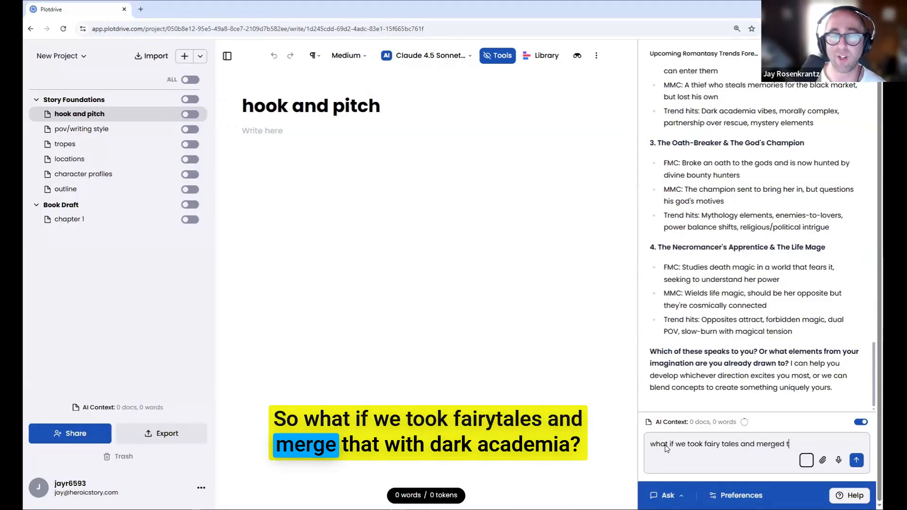
pyautogui.write('hat with dark acade')
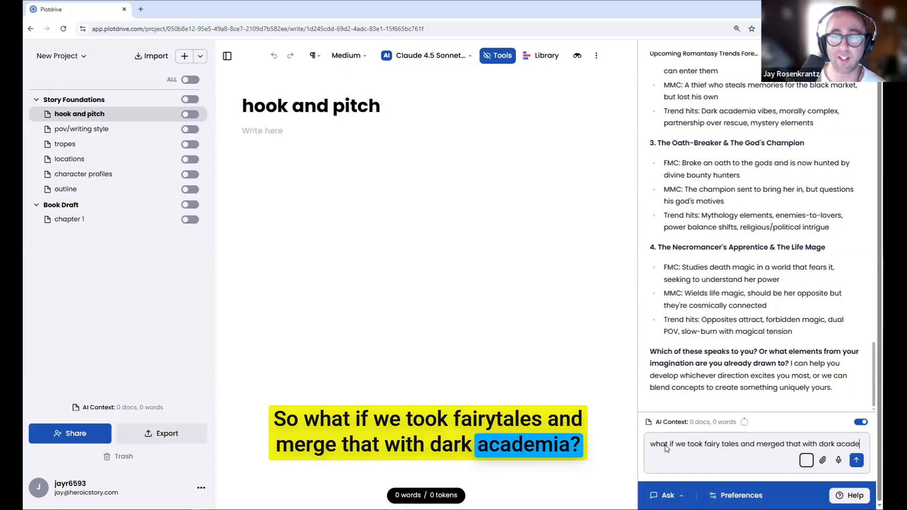
pyautogui.write('mia, what type of tr')
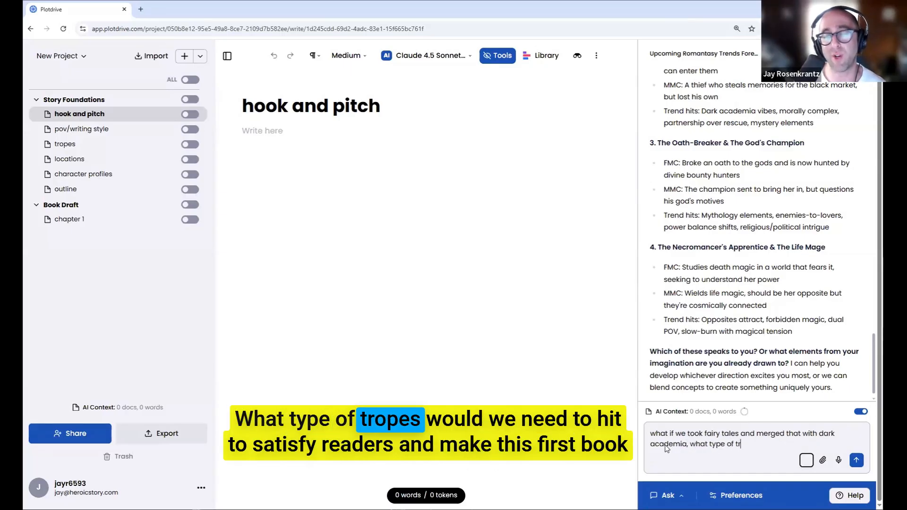
pyautogui.write('need ')
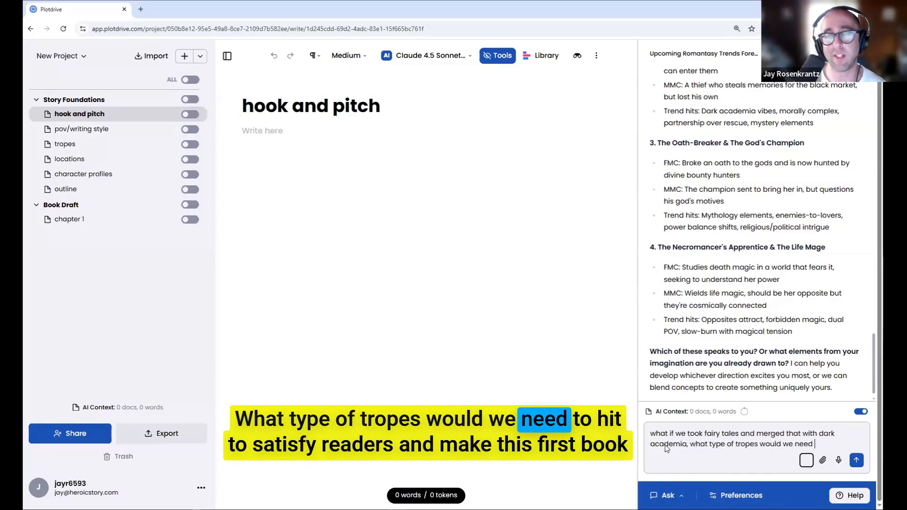
pyautogui.write('to hit to satis')
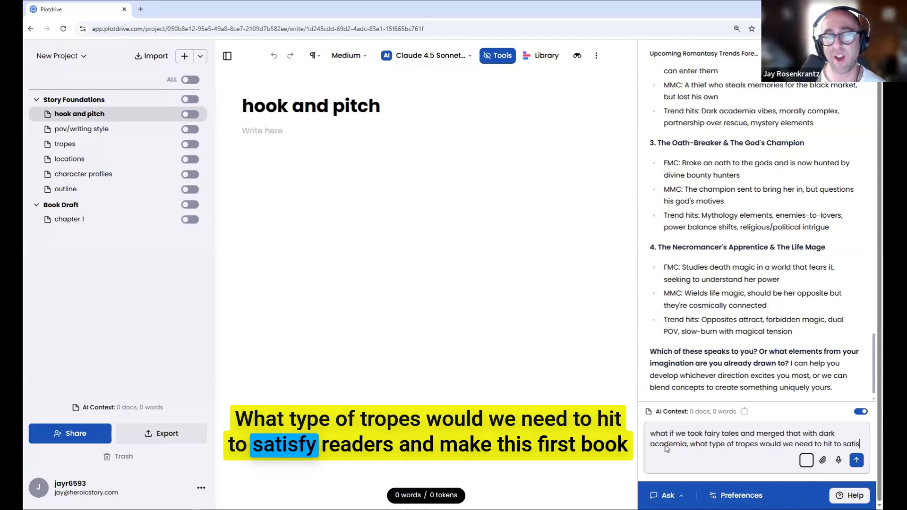
pyautogui.write('fy readers and make this ')
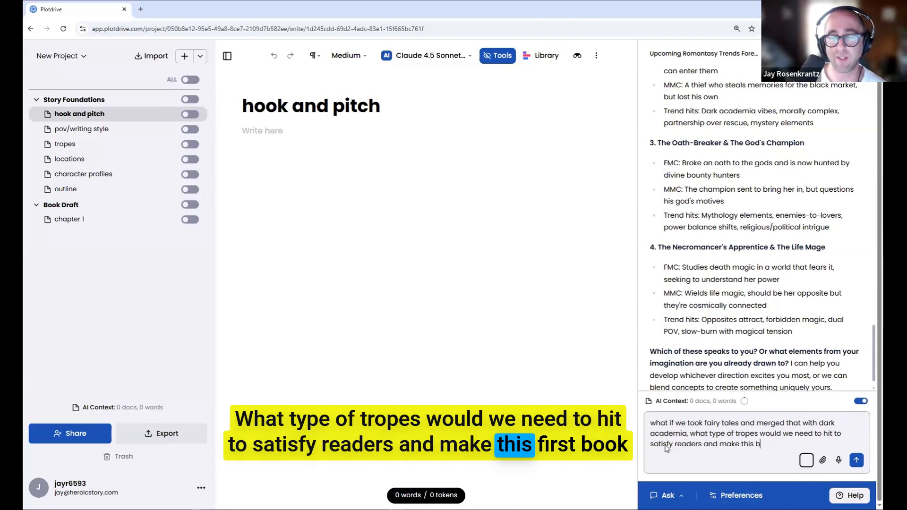
pyautogui.write('first book in a series r')
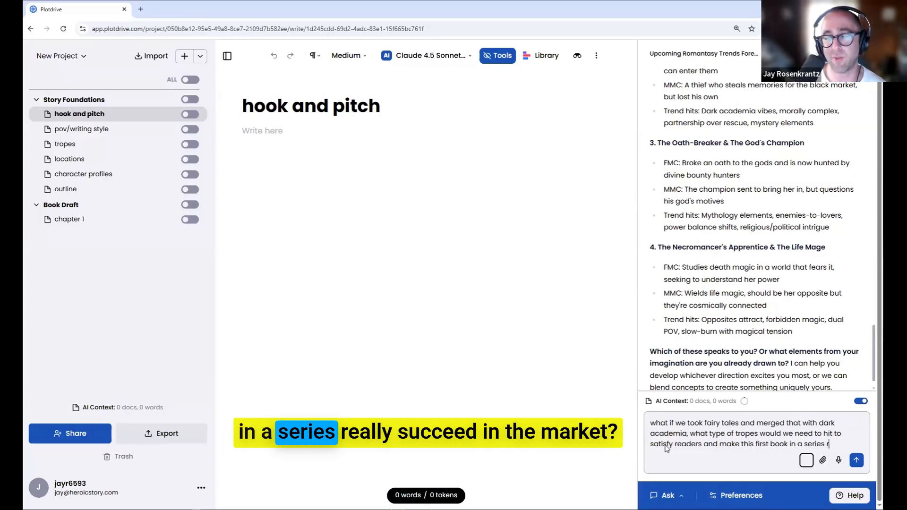
pyautogui.write('eally succeed in ')
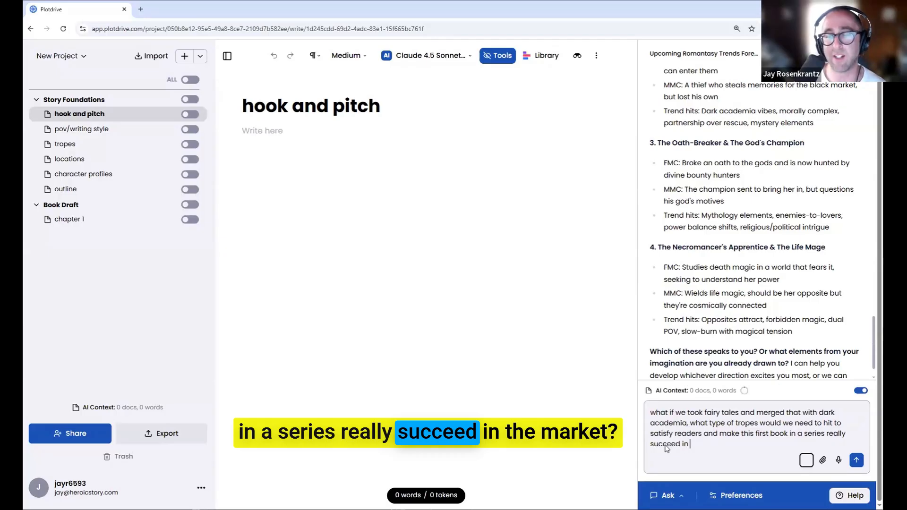
pyautogui.write('the market?')
pyautogui.press('Return')
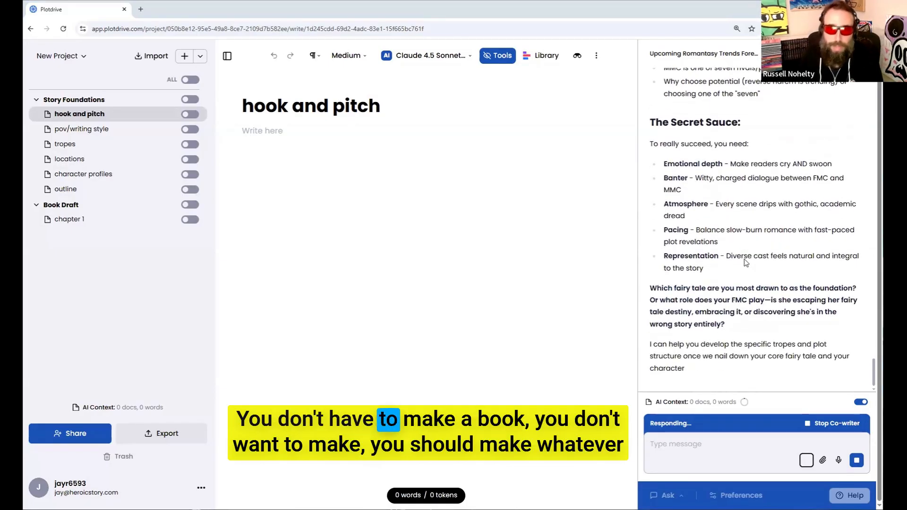
# Review the core tropes and dark academia essentials in the Co-writer's reply, from its beginning onward.
pyautogui.scroll(15, 748, 259)
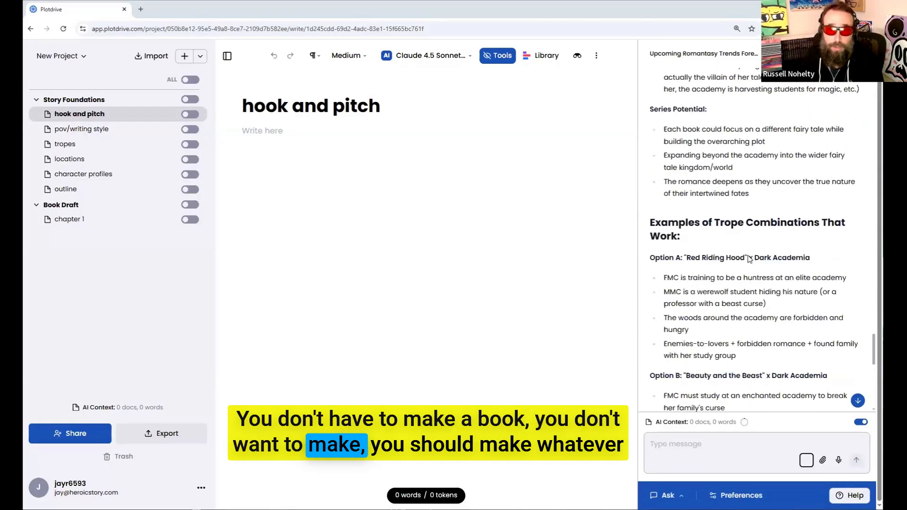
pyautogui.scroll(5, 748, 259)
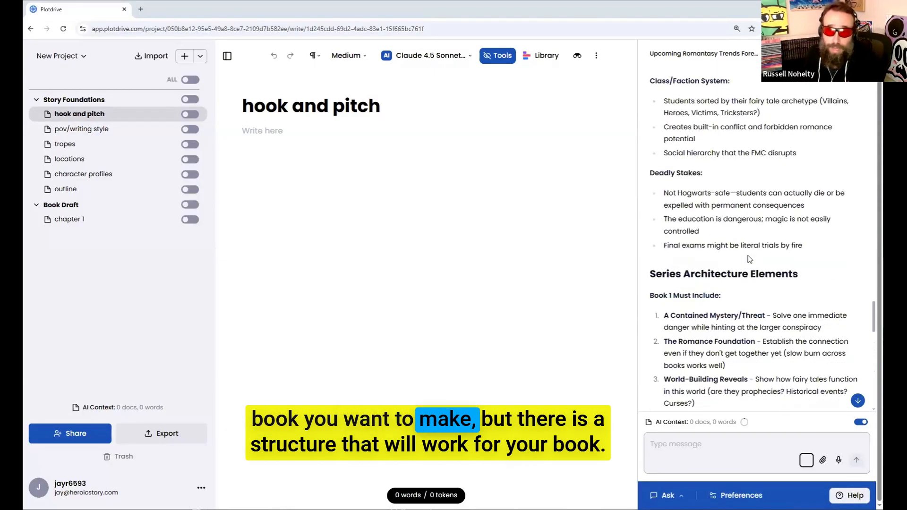
pyautogui.scroll(15, 748, 260)
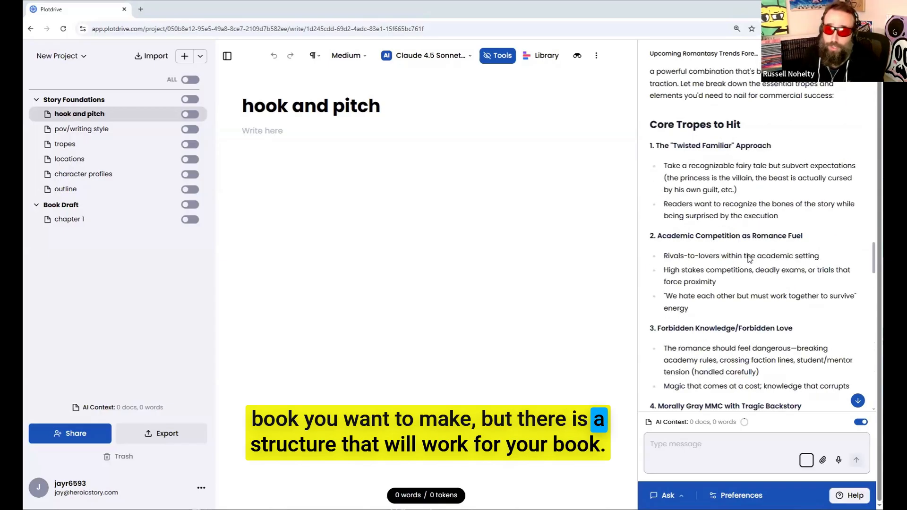
pyautogui.scroll(-2, 716, 173)
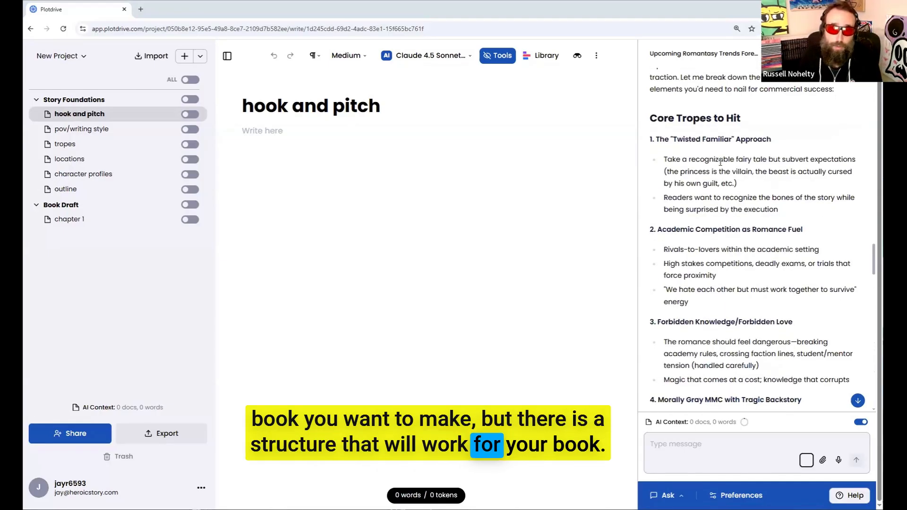
pyautogui.scroll(-2, 751, 175)
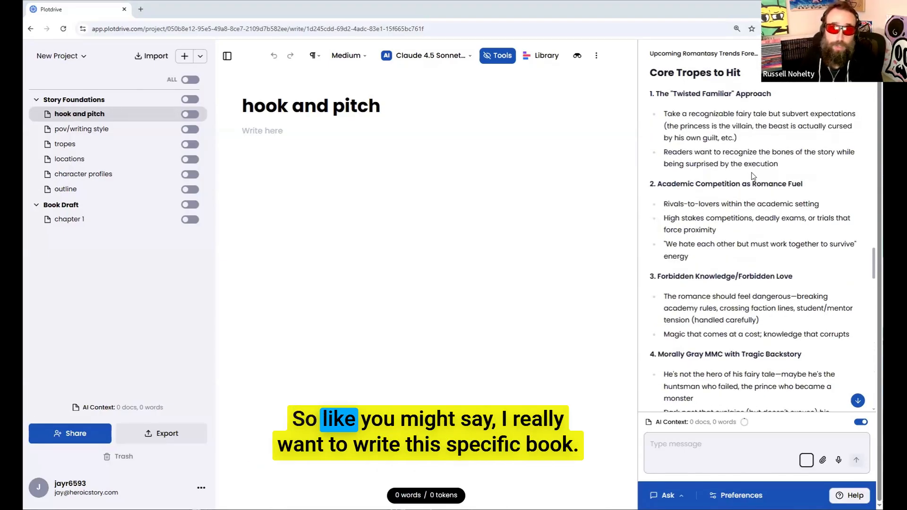
pyautogui.scroll(-1, 752, 176)
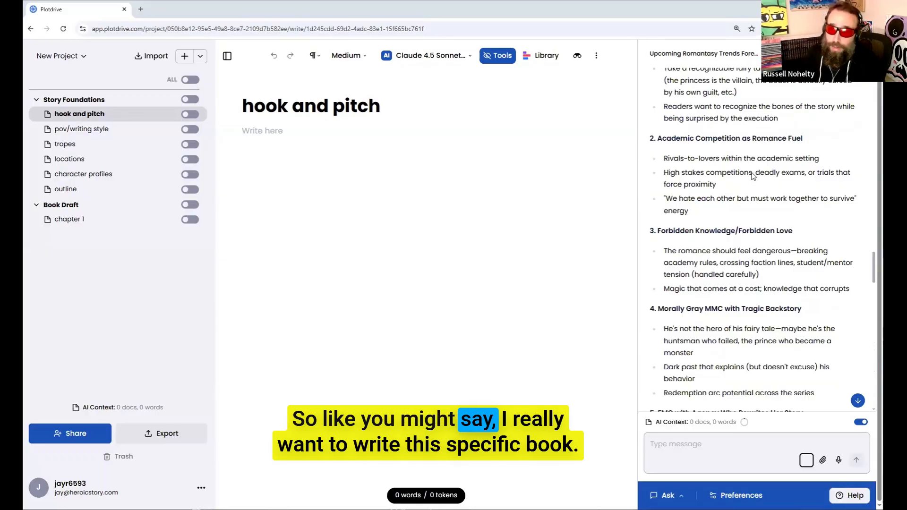
pyautogui.scroll(-3, 752, 176)
pyautogui.scroll(-3, 753, 175)
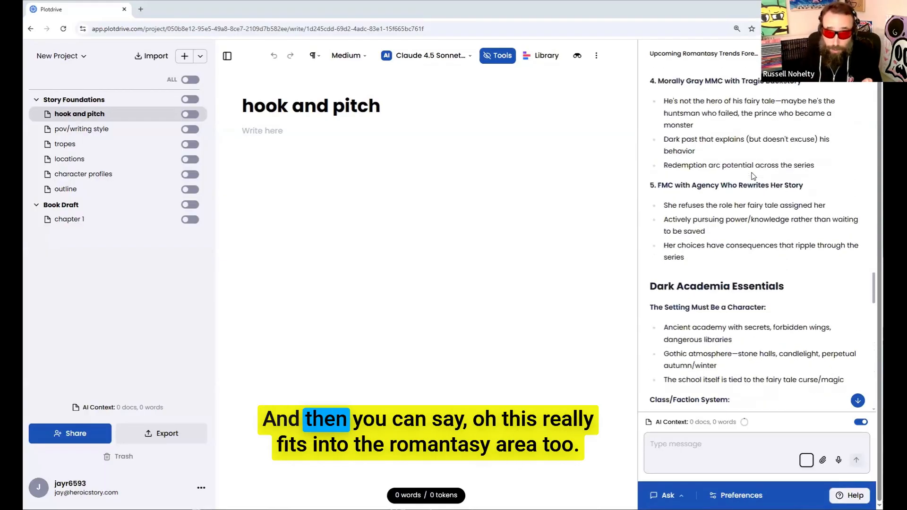
pyautogui.scroll(-1, 752, 176)
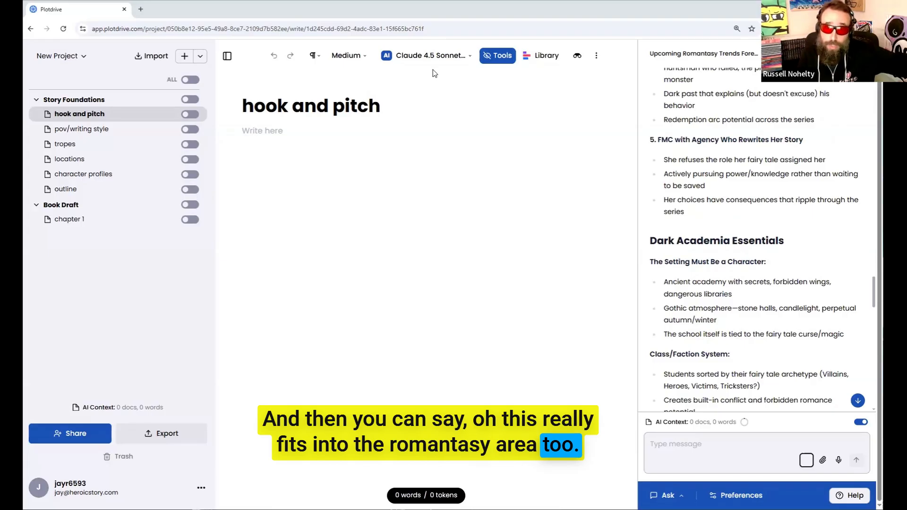
pyautogui.scroll(-2, 751, 301)
pyautogui.moveTo(652, 170); pyautogui.dragTo(749, 233)
pyautogui.scroll(-2, 755, 215)
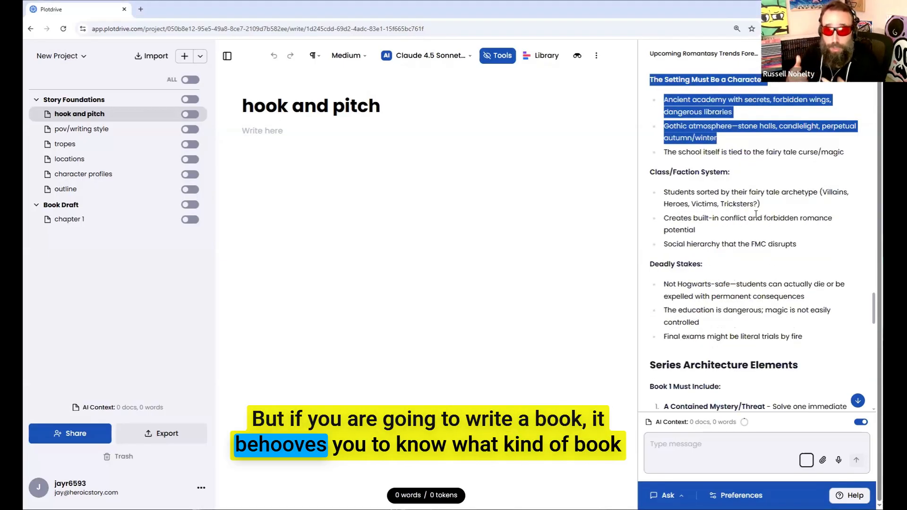
# Examine the reply's series architecture elements, fairy tale trope combination examples and Secret Sauce section.
pyautogui.scroll(-2, 755, 215)
pyautogui.scroll(-1, 758, 212)
pyautogui.scroll(-2, 757, 212)
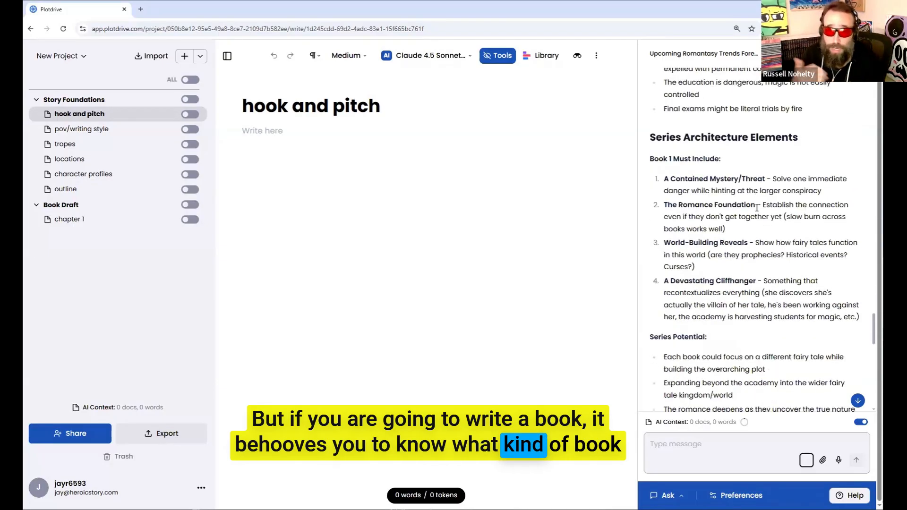
pyautogui.scroll(-6, 746, 198)
pyautogui.scroll(-1, 736, 188)
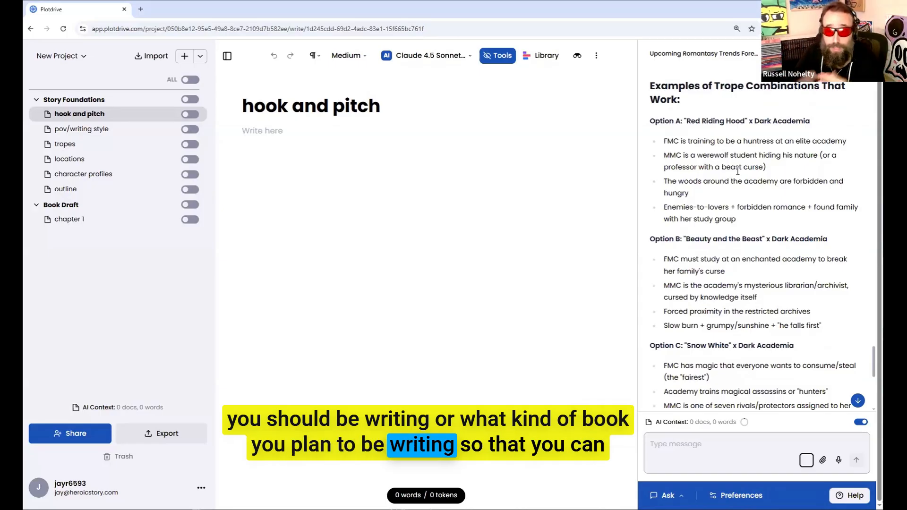
pyautogui.scroll(-2, 751, 156)
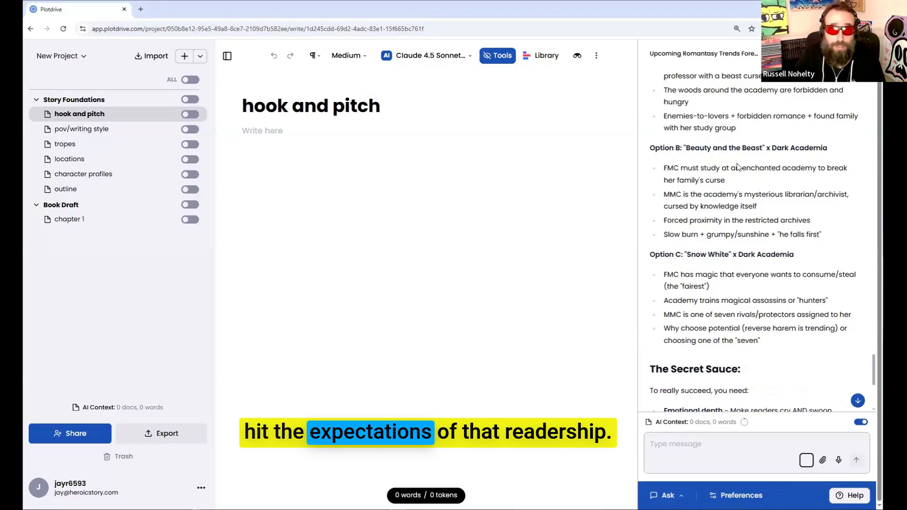
pyautogui.scroll(1, 738, 165)
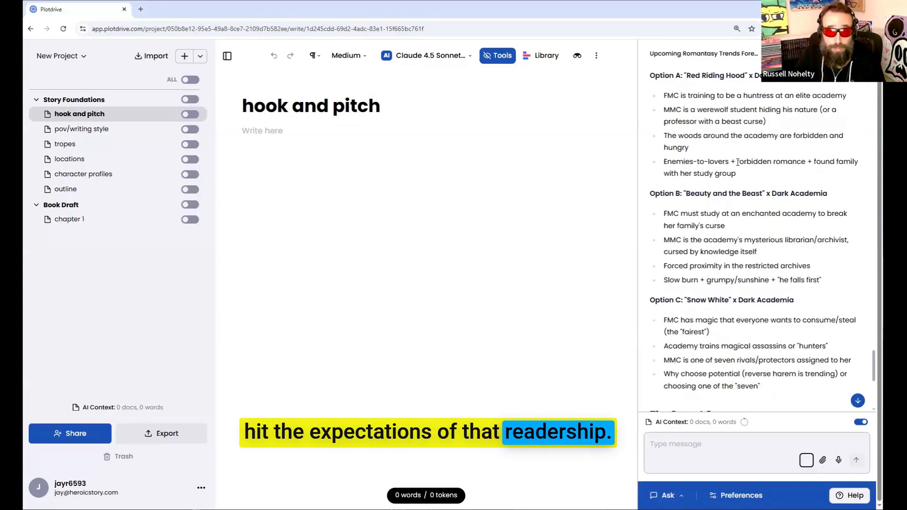
pyautogui.scroll(-1, 738, 162)
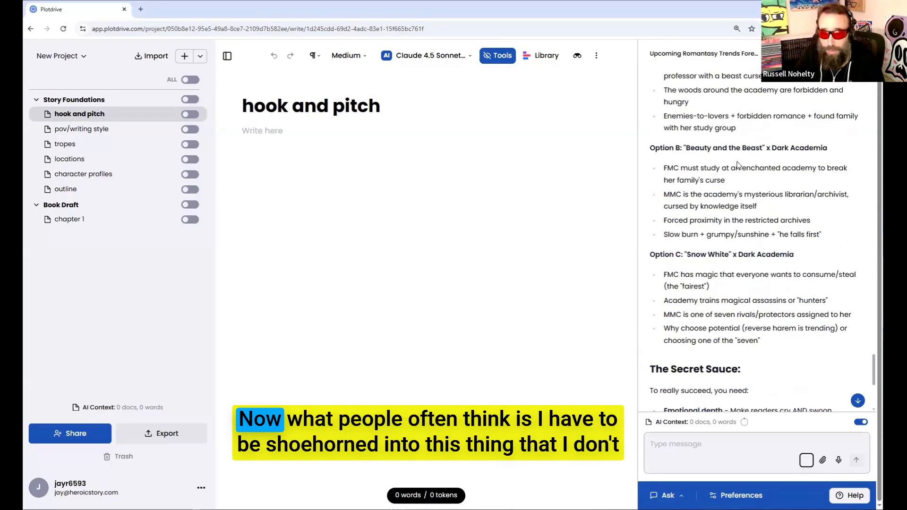
pyautogui.scroll(-5, 737, 165)
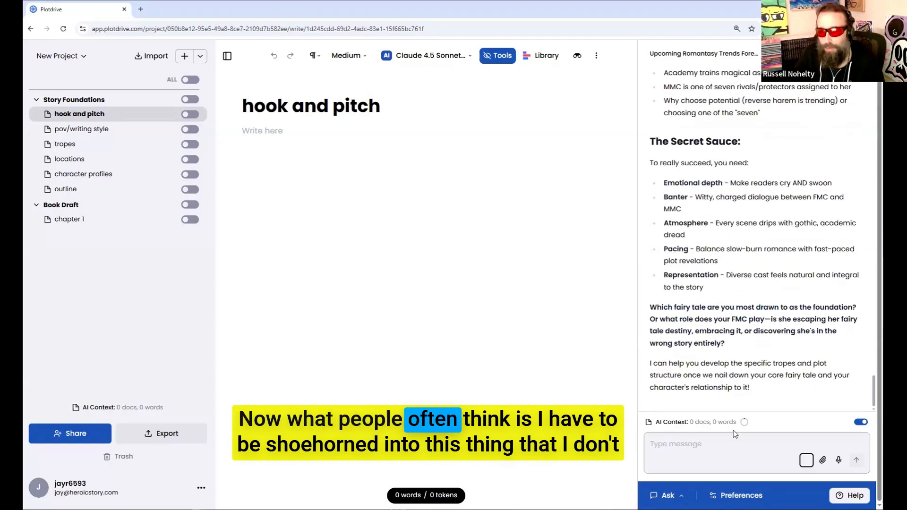
# Tell the Co-writer that Red Riding Hood x Dark Academia is the preferred option and ask for 3 concepts that fit into the marketplace.
pyautogui.click(735, 450)
pyautogui.write('i like Red')
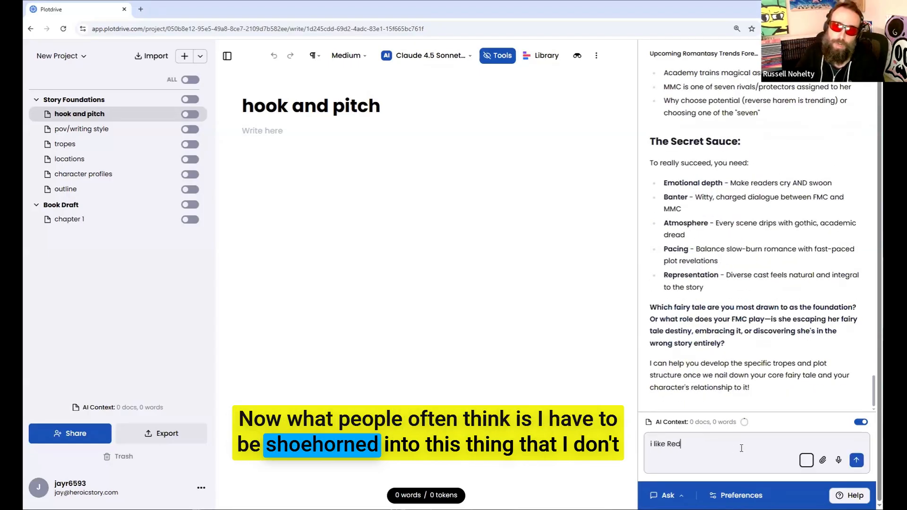
pyautogui.write(' Riding Hood x Dark ')
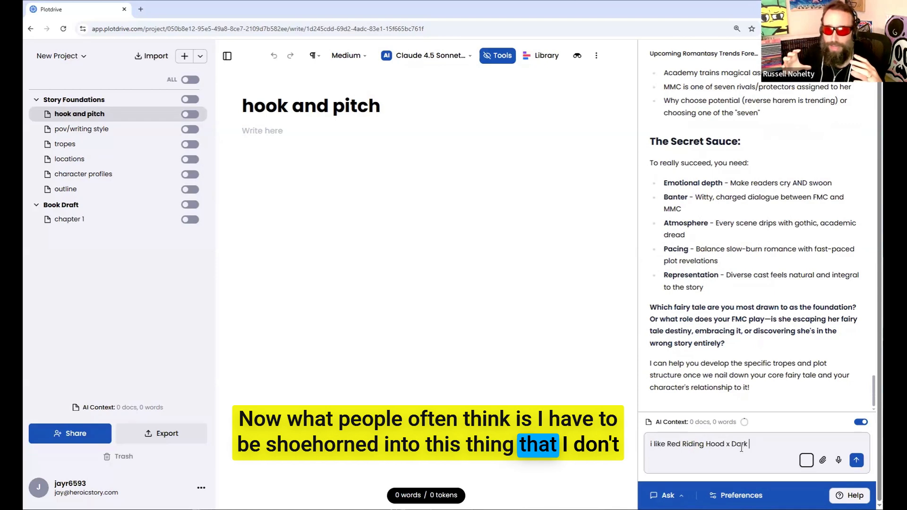
pyautogui.write('Academia. can you')
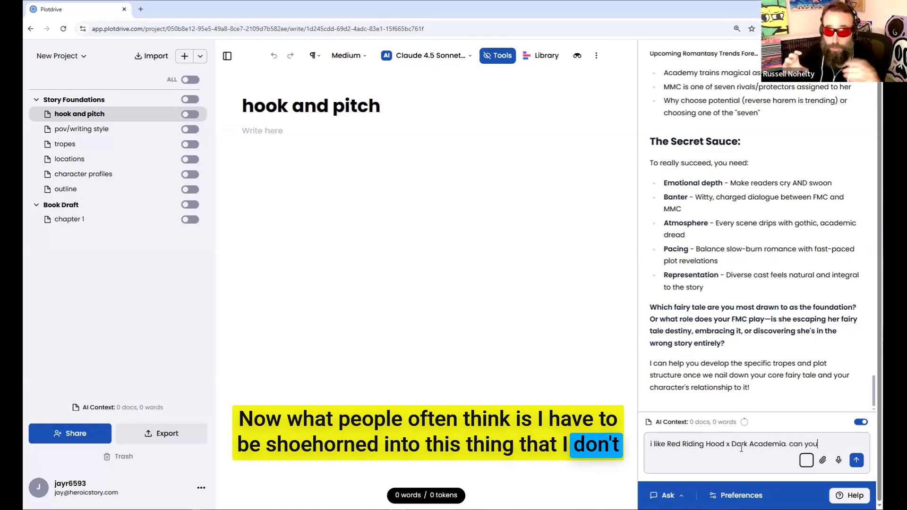
pyautogui.write(' give me ')
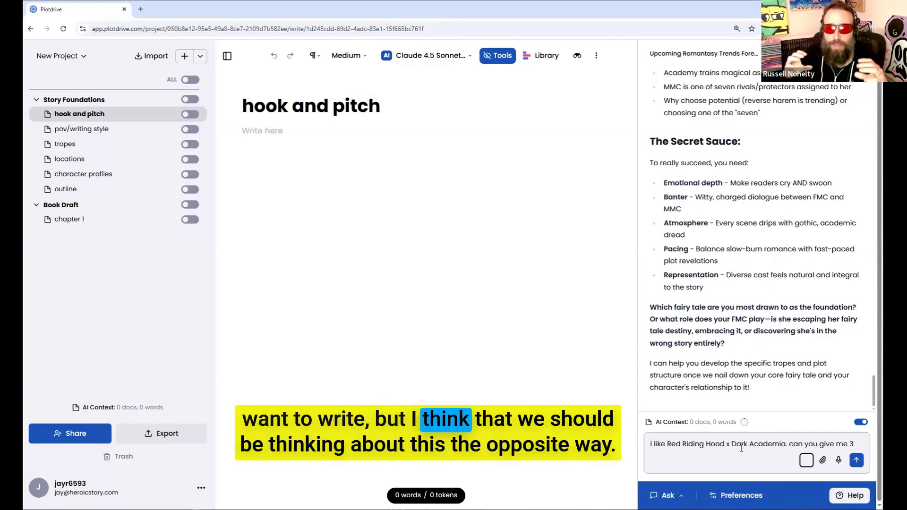
pyautogui.write('3 ')
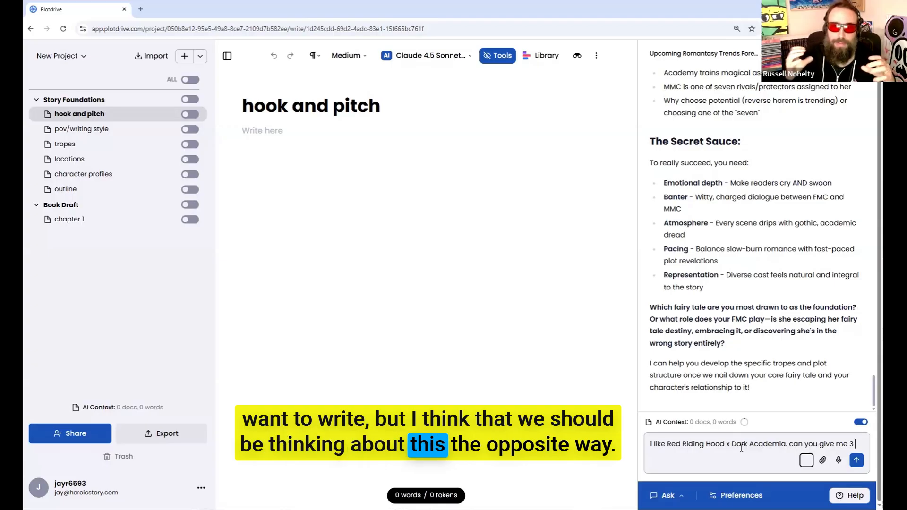
pyautogui.write('concepts that')
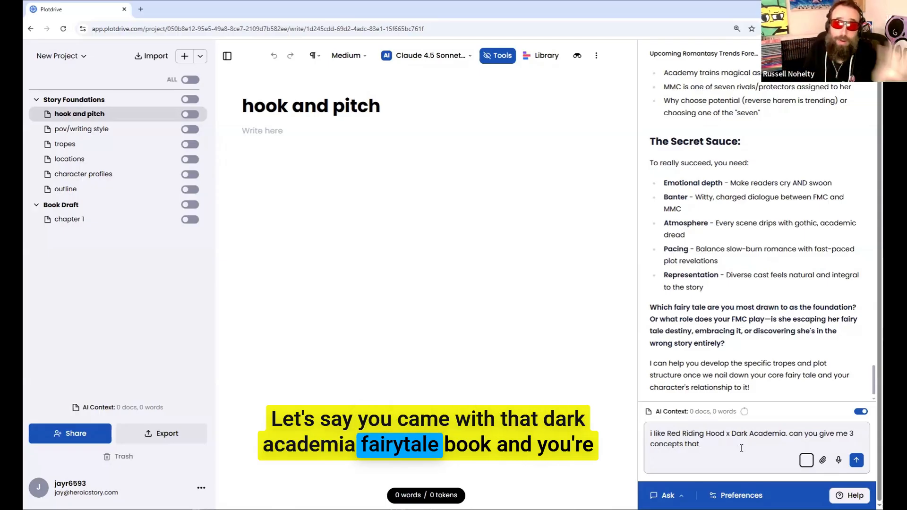
pyautogui.write('t into the marketplace?')
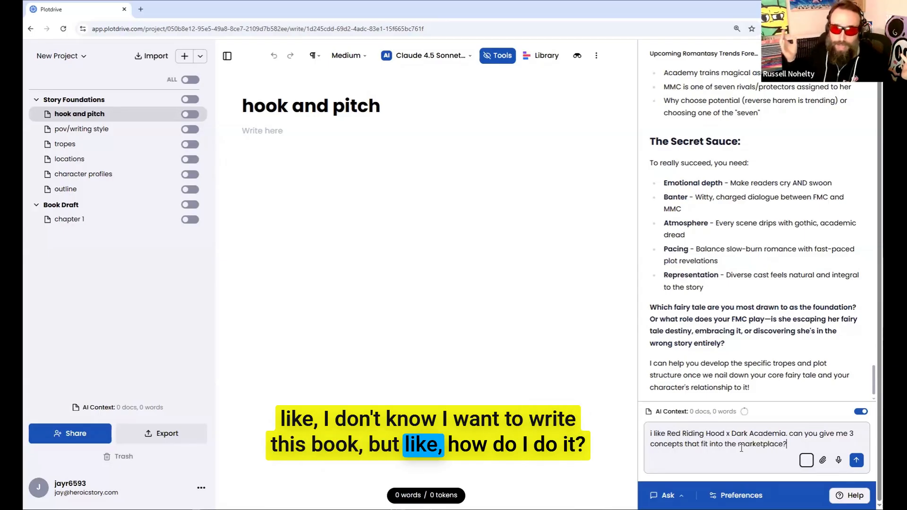
pyautogui.press('Return')
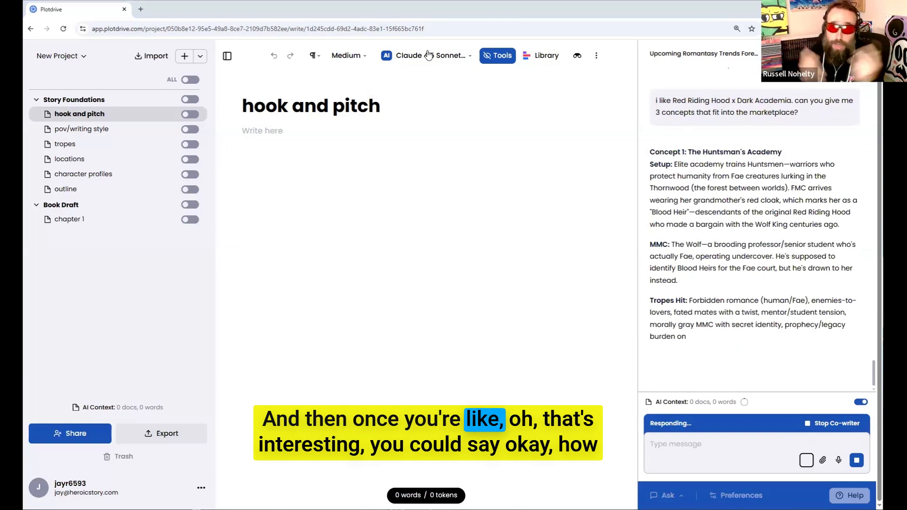
pyautogui.scroll(2, 728, 204)
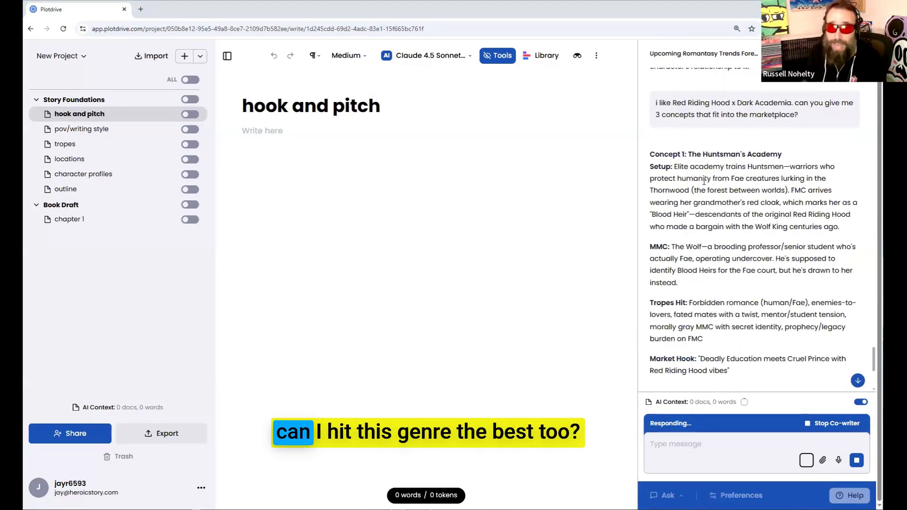
pyautogui.scroll(-3, 713, 188)
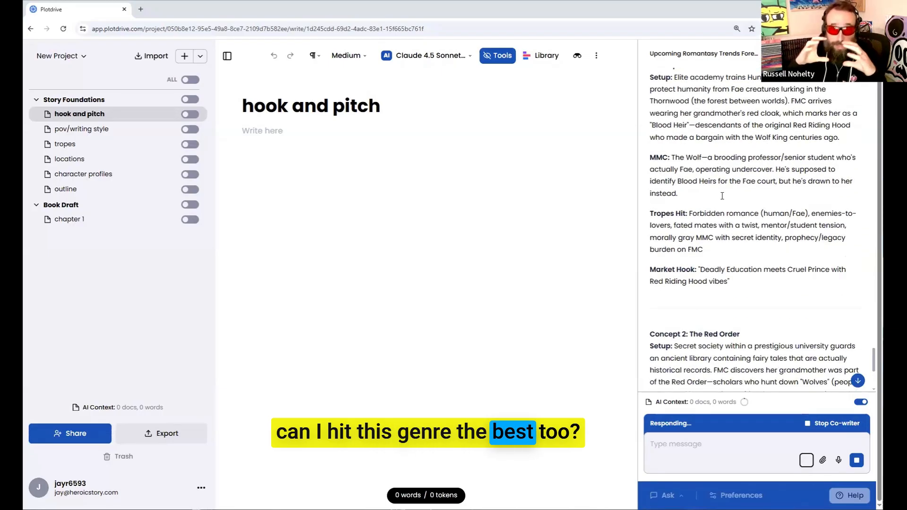
# Read Concept 2: The Red Order and Concept 3: Grandmothers' Academy through to the closing question of the Co-writer's reply.
pyautogui.scroll(-5, 725, 195)
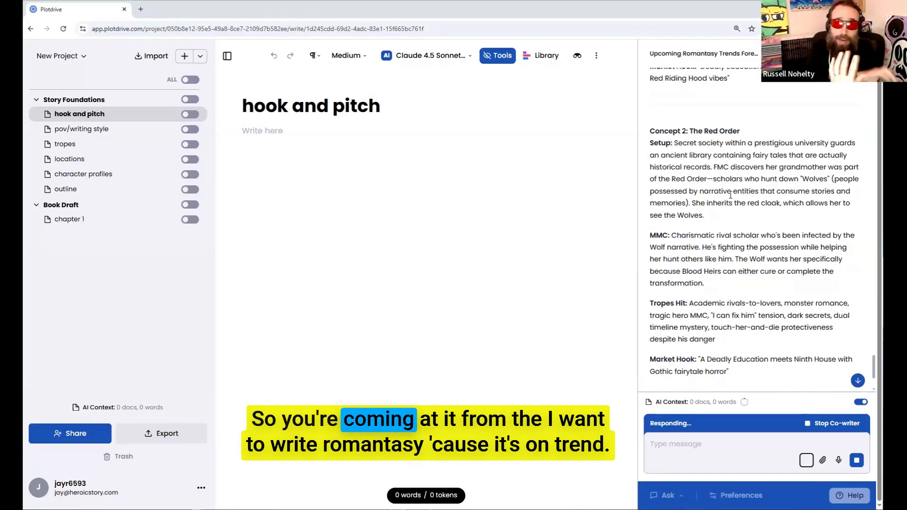
pyautogui.scroll(-2, 732, 195)
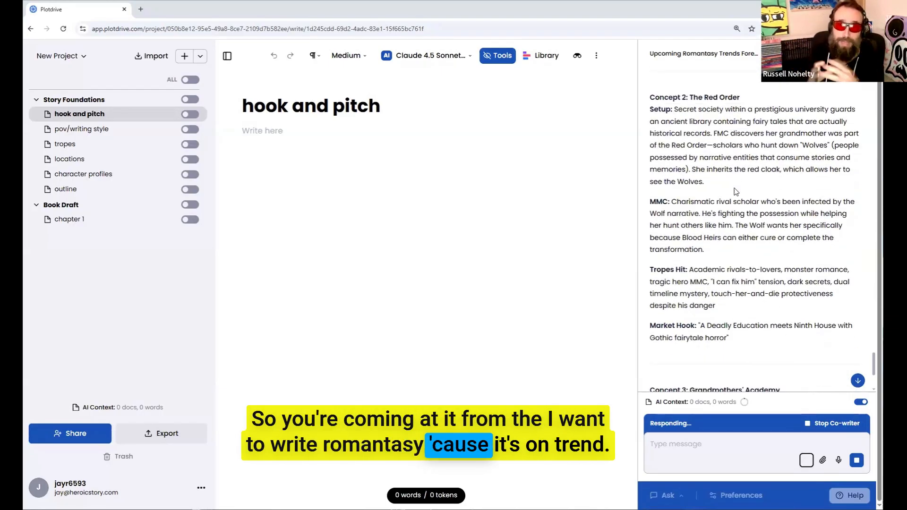
pyautogui.scroll(-4, 737, 194)
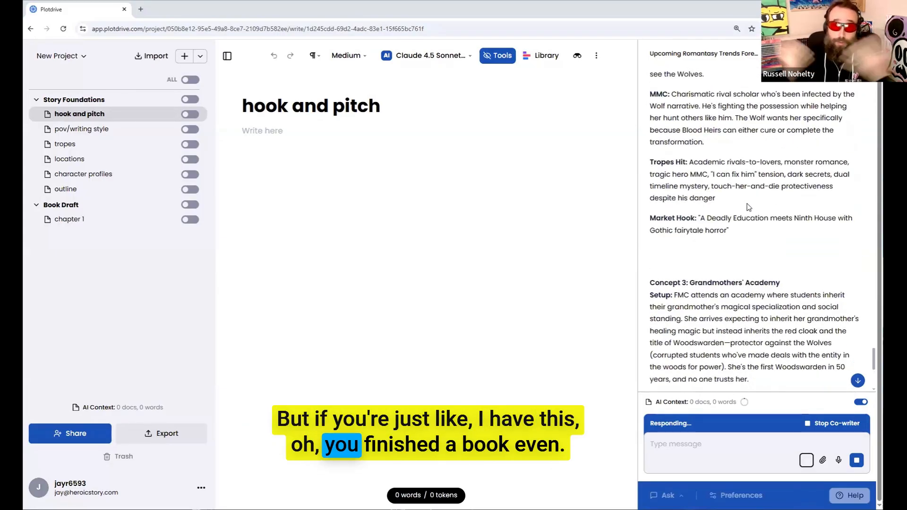
pyautogui.scroll(-1, 765, 214)
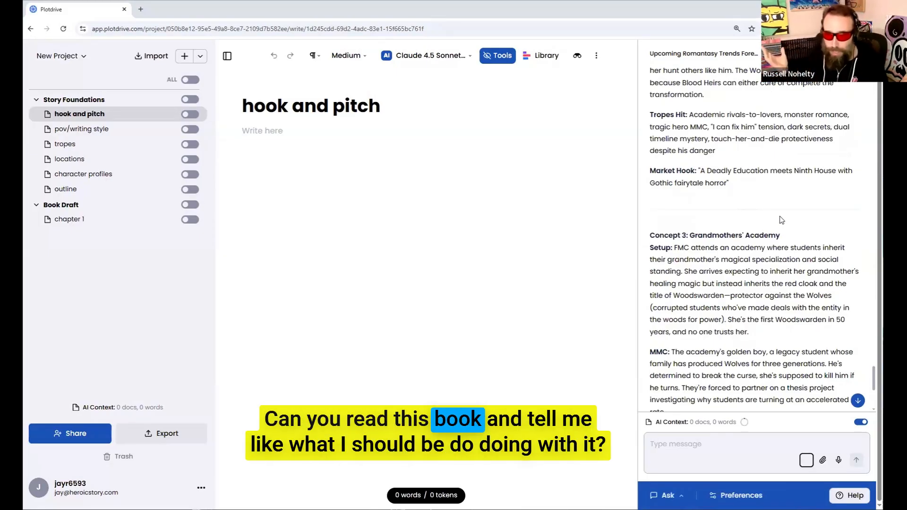
pyautogui.scroll(-2, 780, 220)
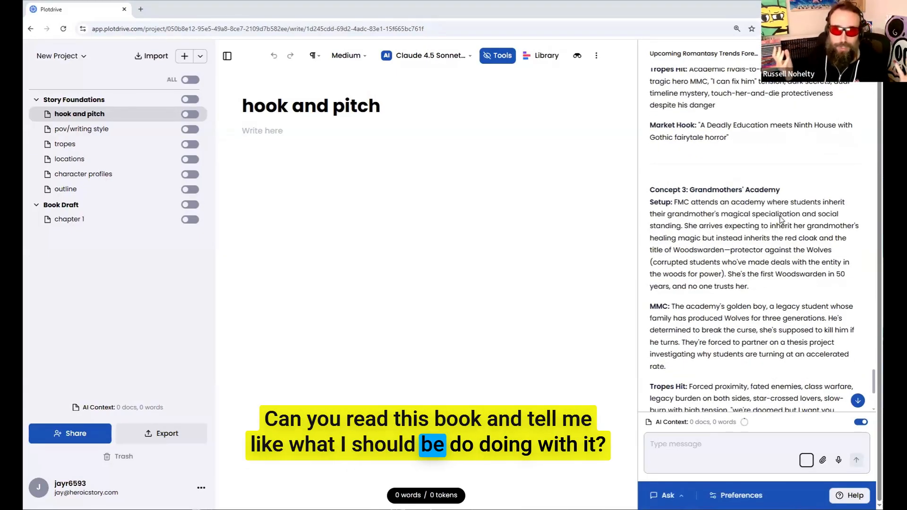
pyautogui.scroll(-2, 780, 220)
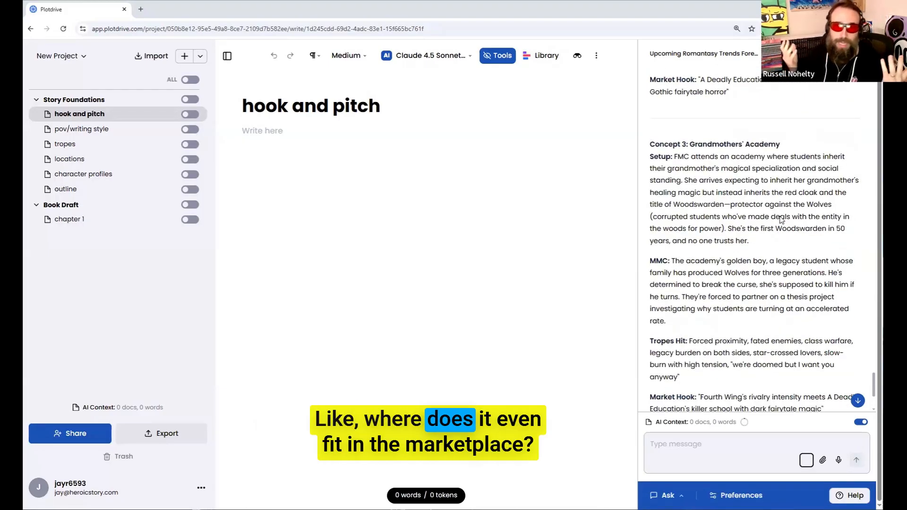
pyautogui.scroll(-2, 780, 220)
pyautogui.scroll(-4, 786, 224)
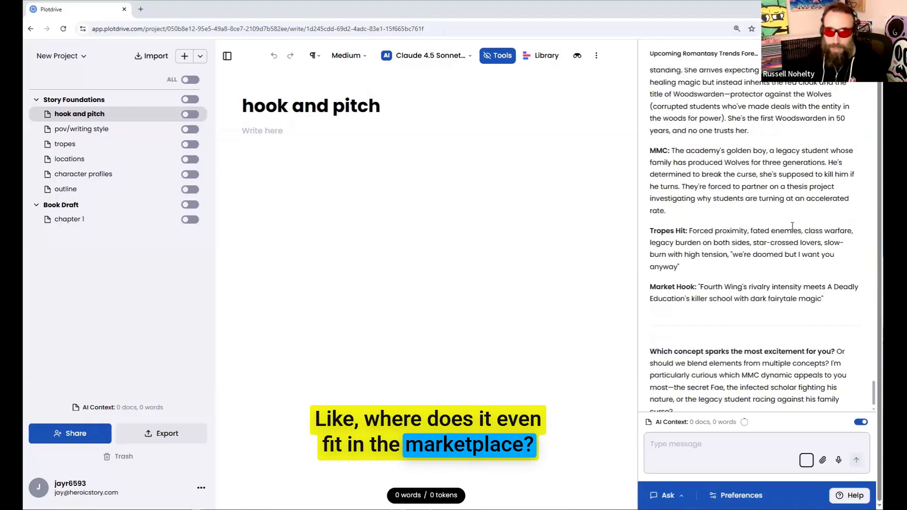
# Compare the three Red Riding Hood concepts again, focusing on the setup, MMC, tropes and market hook of Grandmothers' Academy.
pyautogui.scroll(5, 792, 229)
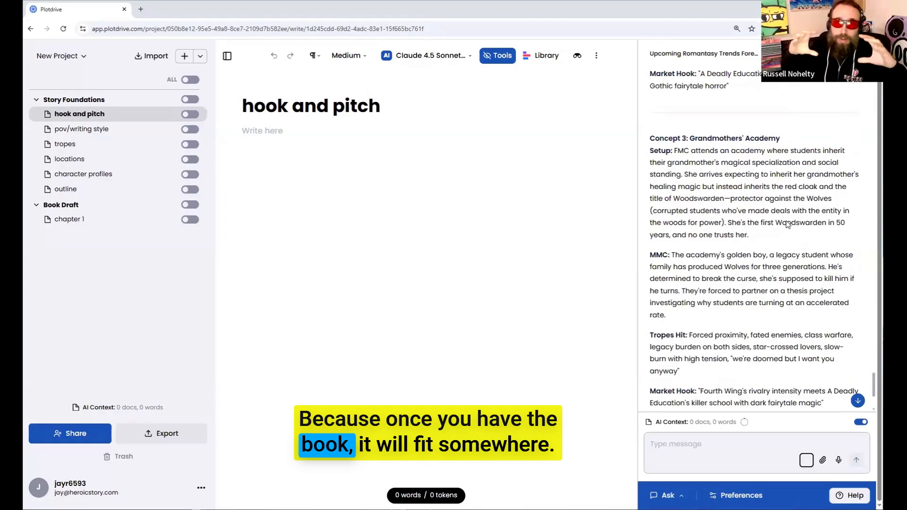
pyautogui.scroll(1, 787, 225)
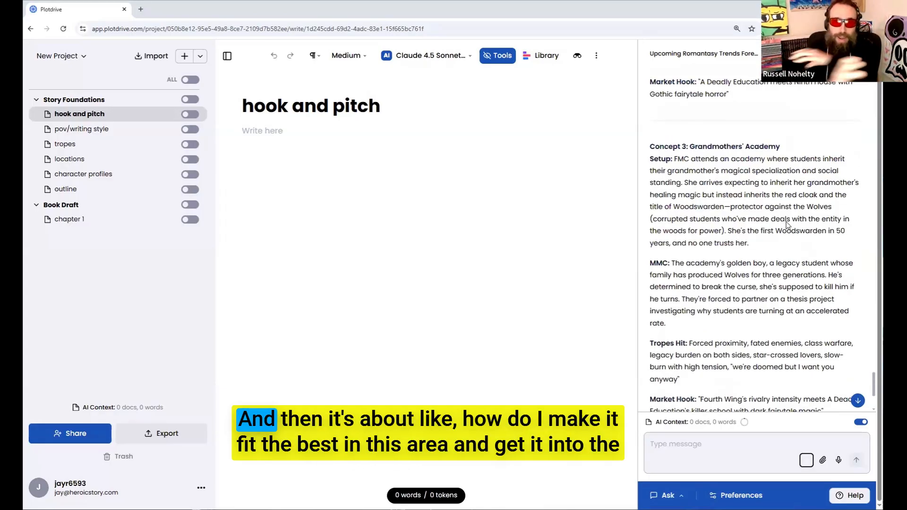
pyautogui.scroll(-5, 723, 194)
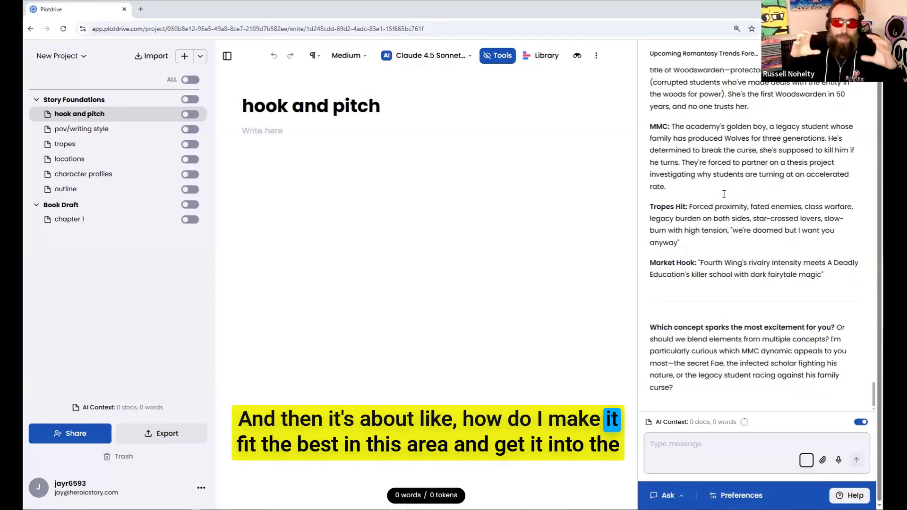
pyautogui.scroll(5, 741, 337)
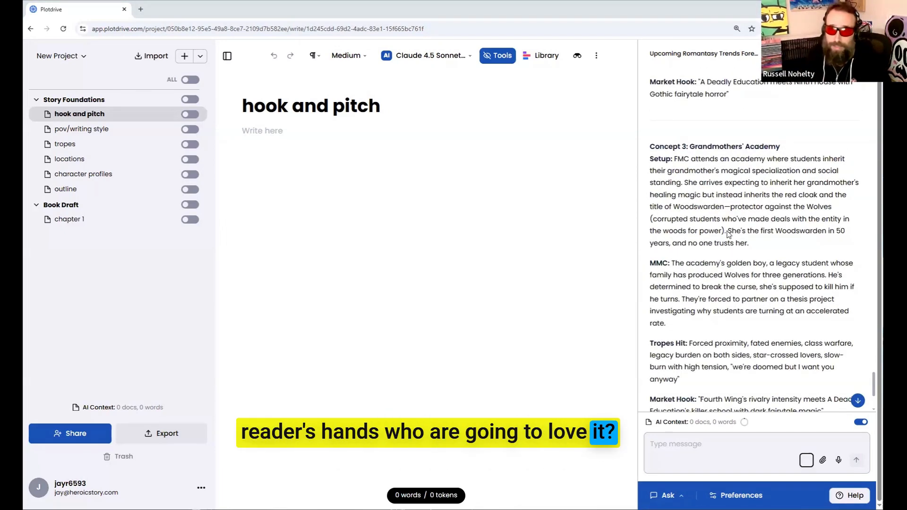
pyautogui.scroll(8, 705, 167)
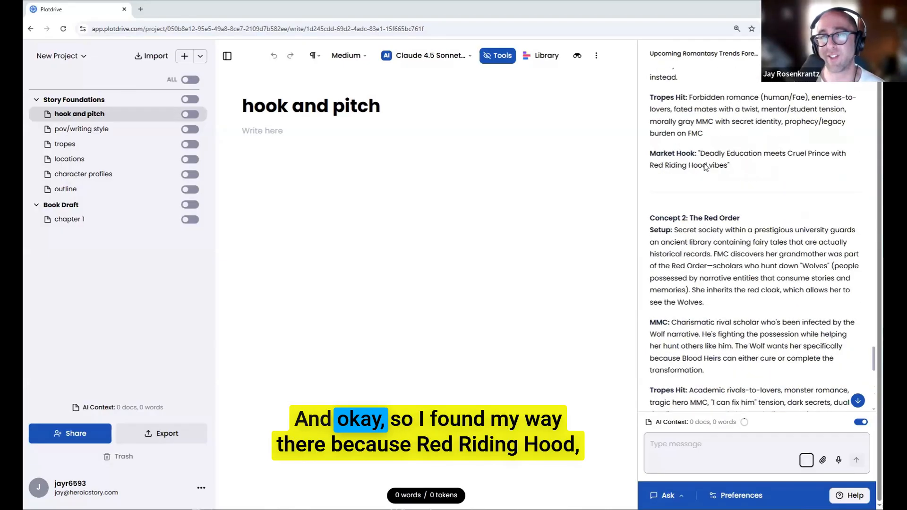
pyautogui.scroll(6, 705, 167)
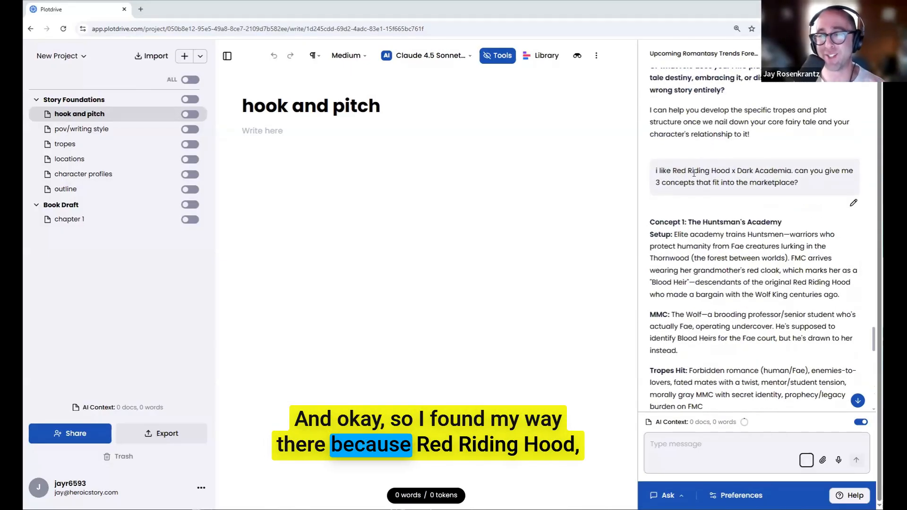
pyautogui.scroll(-2, 694, 173)
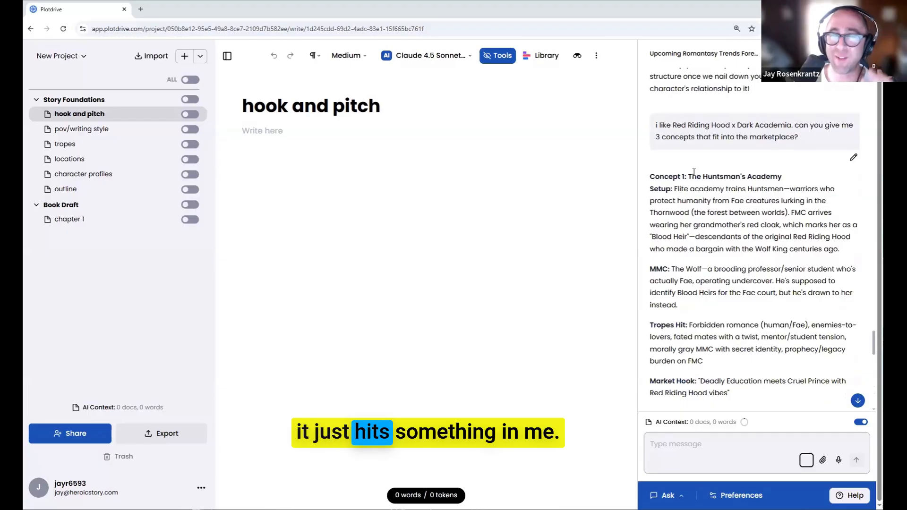
pyautogui.scroll(-2, 693, 173)
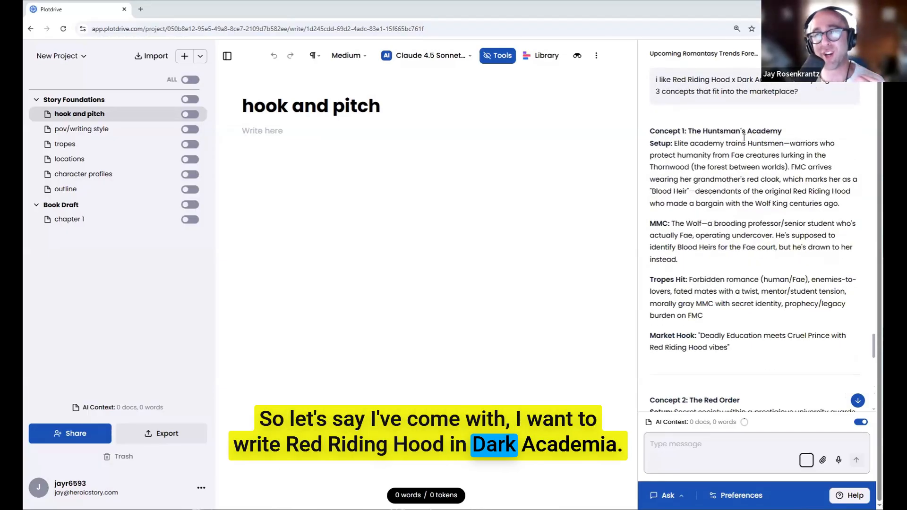
pyautogui.scroll(-20, 744, 137)
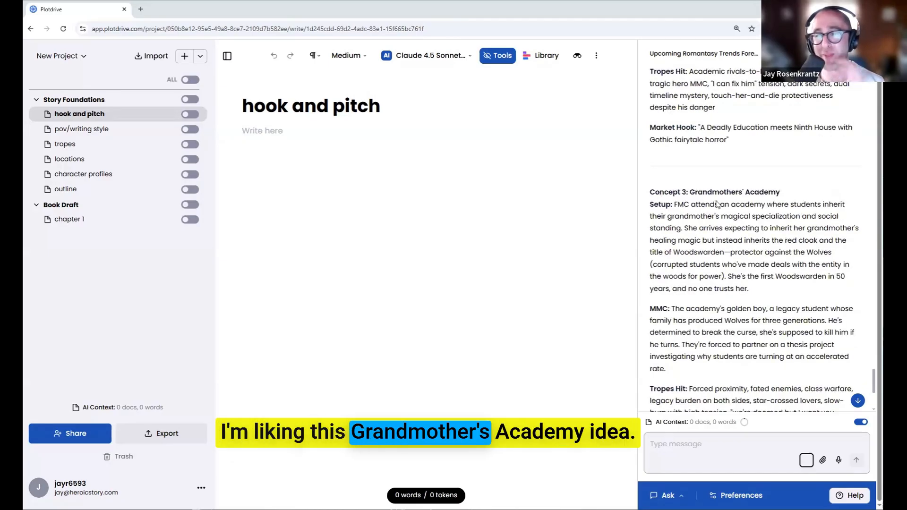
pyautogui.scroll(-4, 717, 204)
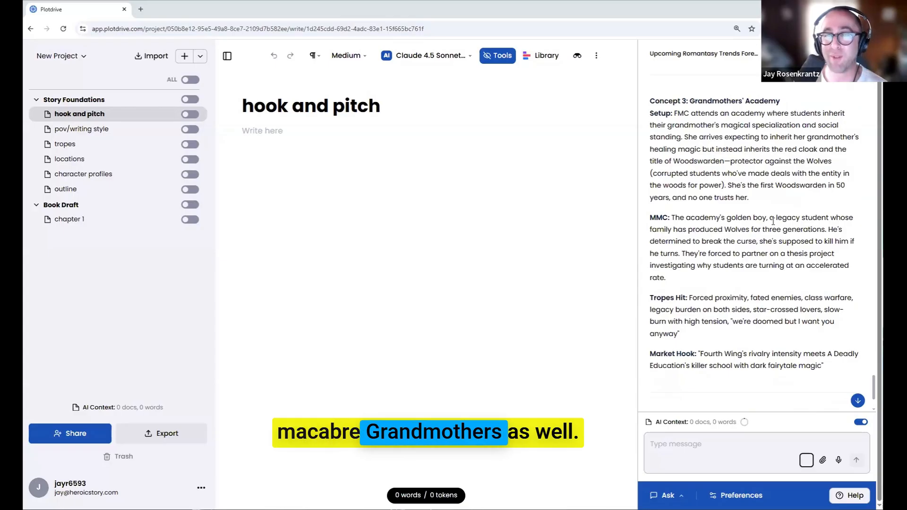
pyautogui.scroll(-1, 773, 221)
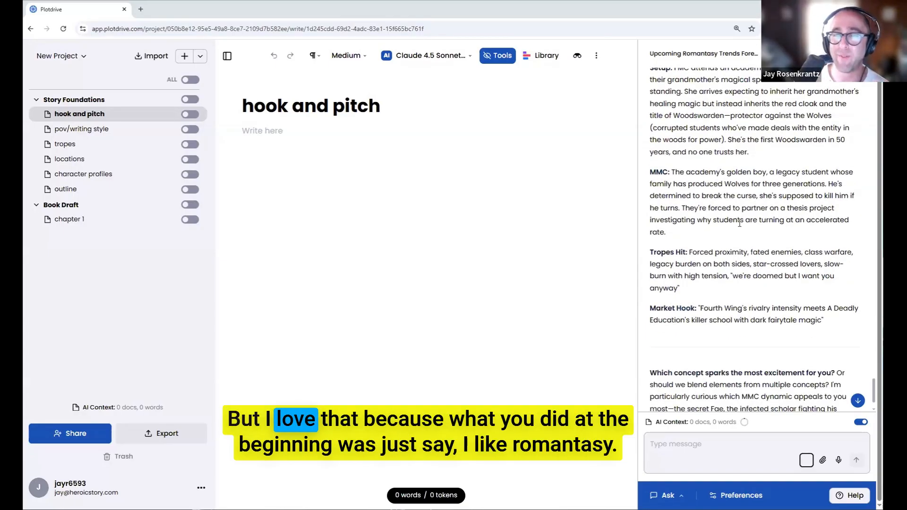
pyautogui.scroll(1, 740, 227)
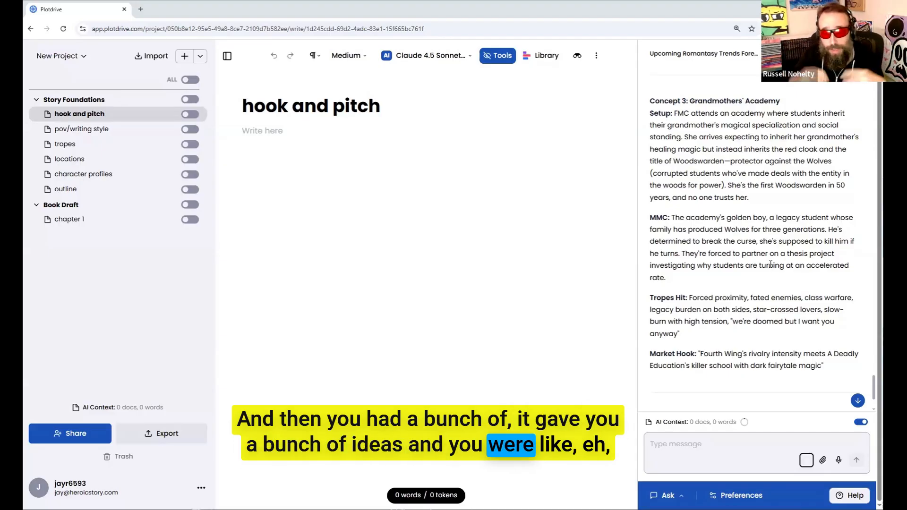
pyautogui.scroll(-1, 771, 264)
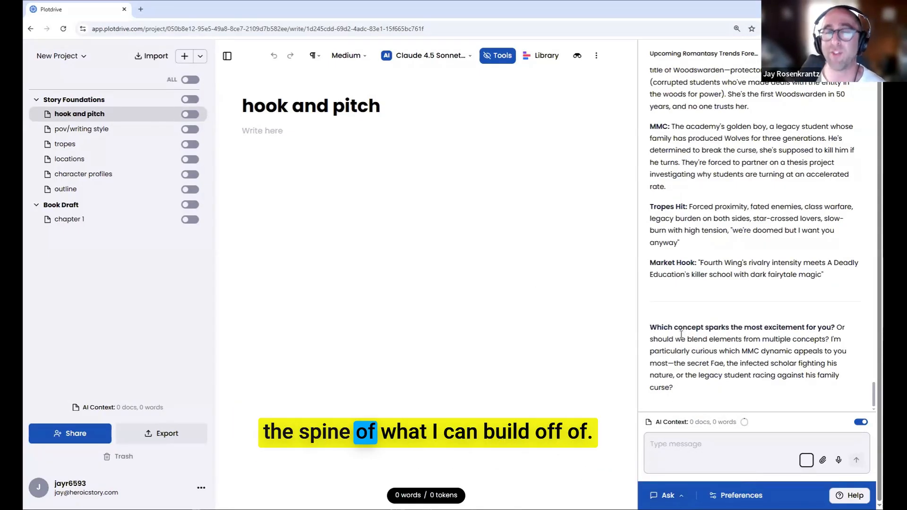
# Switch the Co-writer from Ask to Agent mode.
pyautogui.click(675, 496)
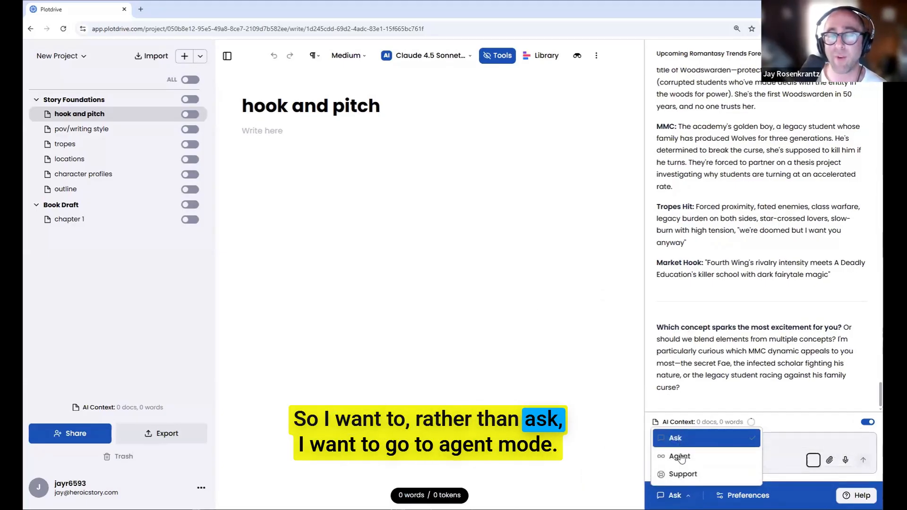
pyautogui.click(680, 457)
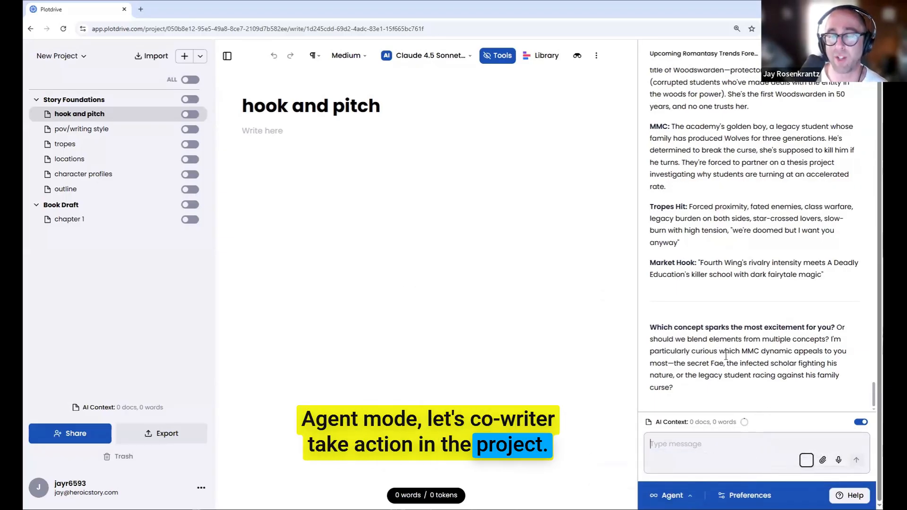
pyautogui.click(389, 167)
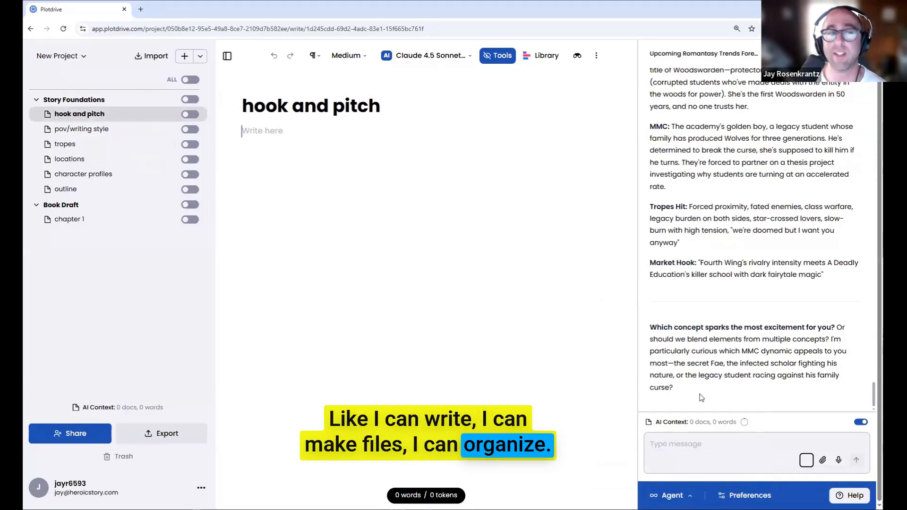
# Ask the Co-writer to turn that into a 350 word hook and pitch and put it into the tagged "hook and pitch" document.
pyautogui.click(712, 457)
pyautogui.write('can yo')
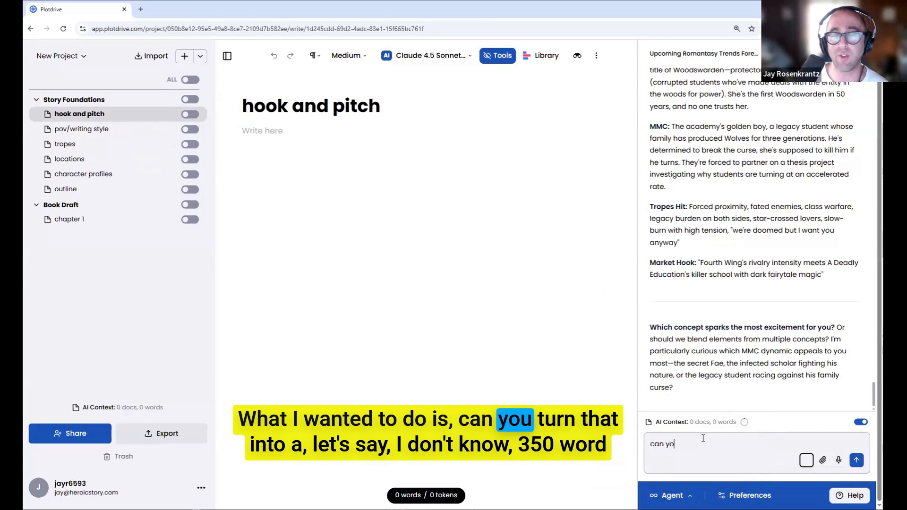
pyautogui.write('u turn that into ')
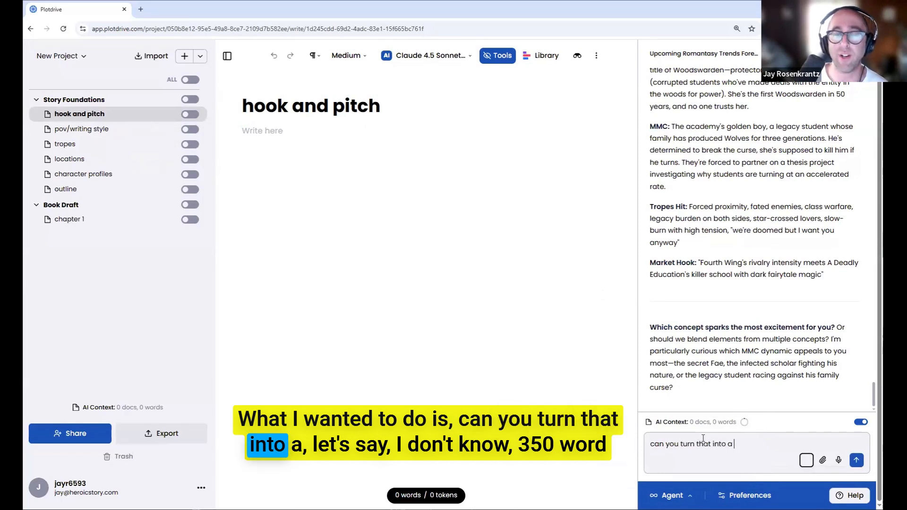
pyautogui.write('a ')
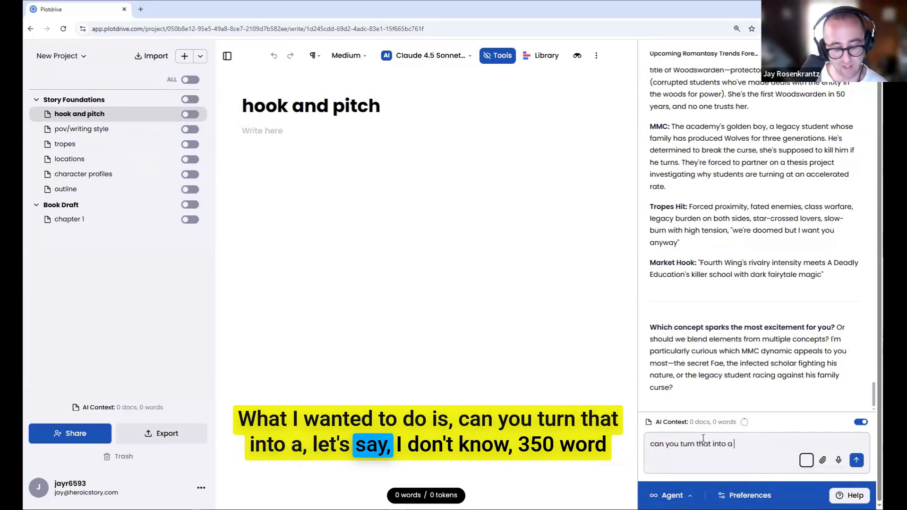
pyautogui.write('350 word ')
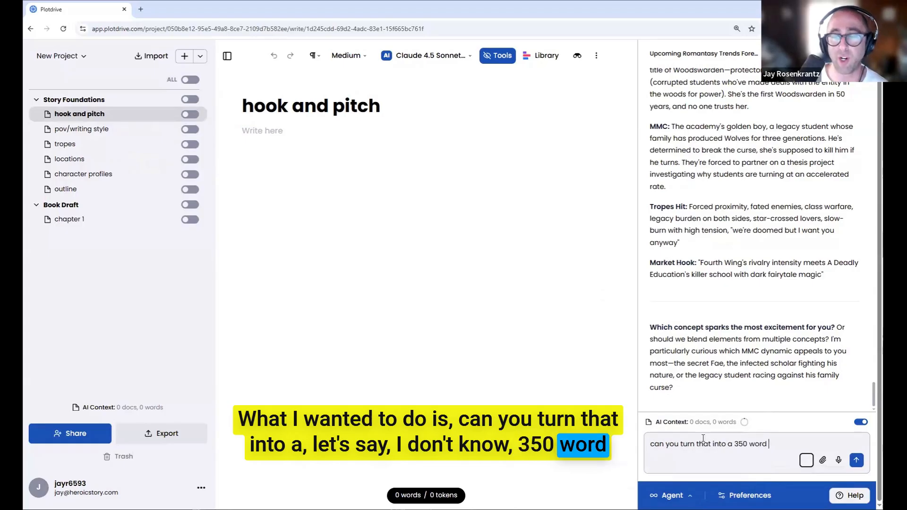
pyautogui.write('hook and pitch for')
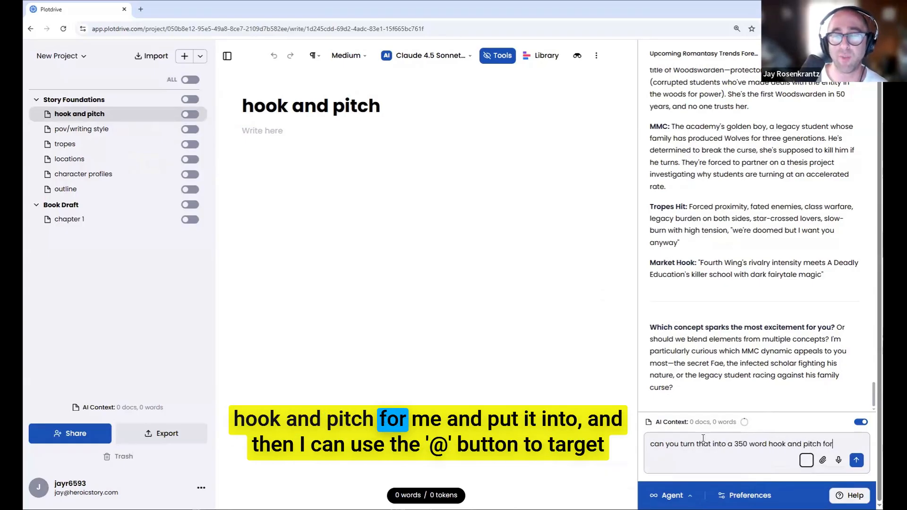
pyautogui.write(' me, and put it int')
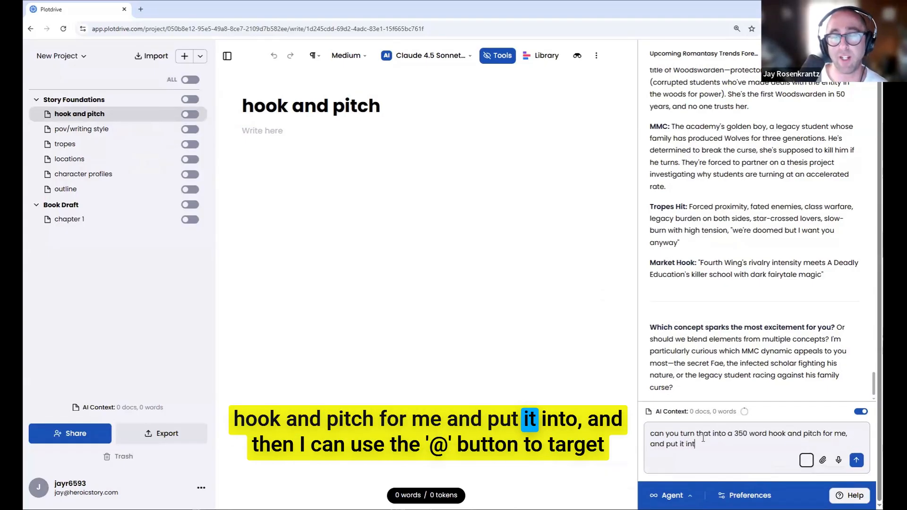
pyautogui.write('o @')
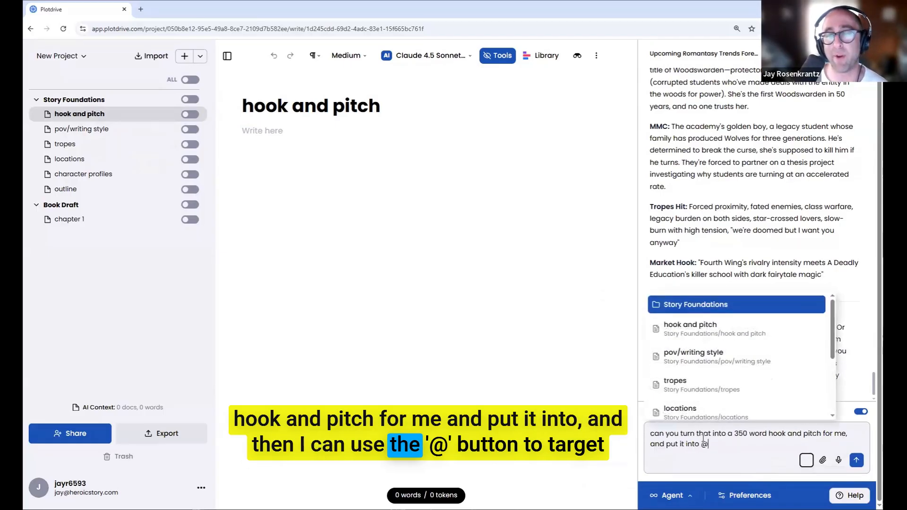
pyautogui.click(720, 339)
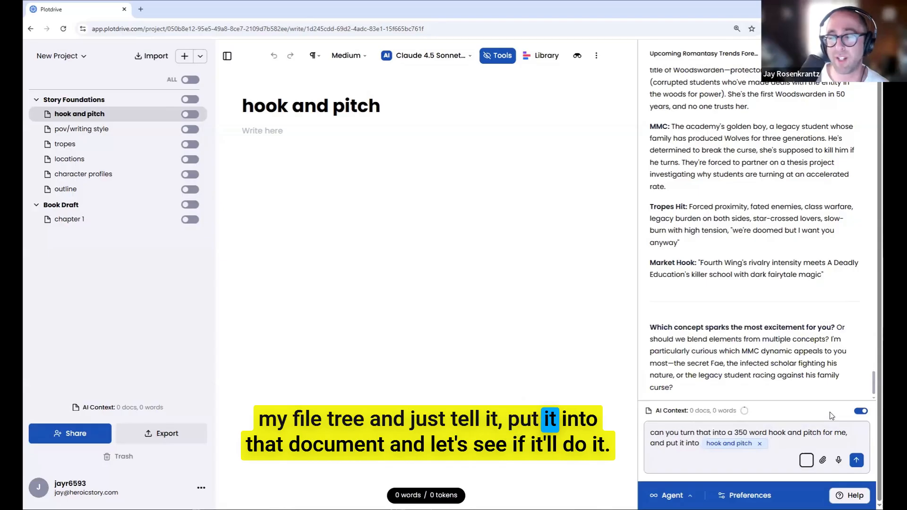
pyautogui.press('Return')
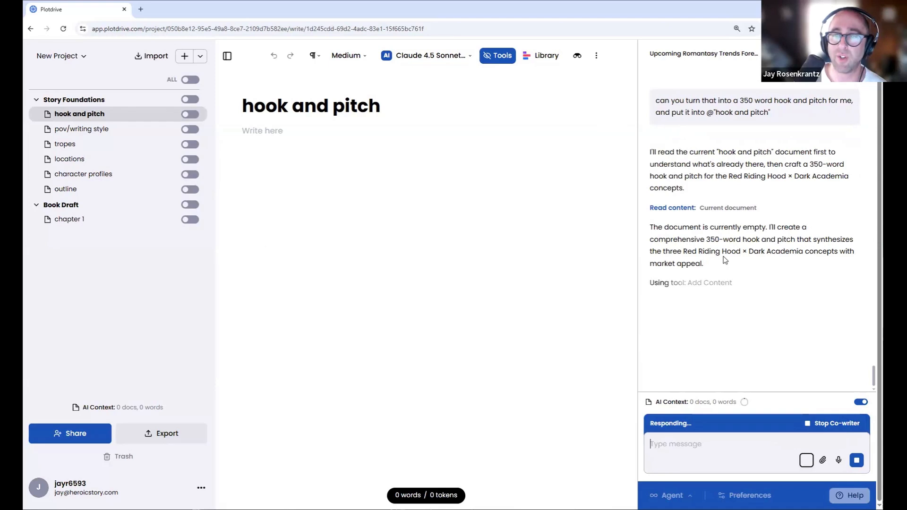
# Stop the Co-writer's response to the hook and pitch request after checking how it is interpreting the concepts.
pyautogui.scroll(8, 765, 263)
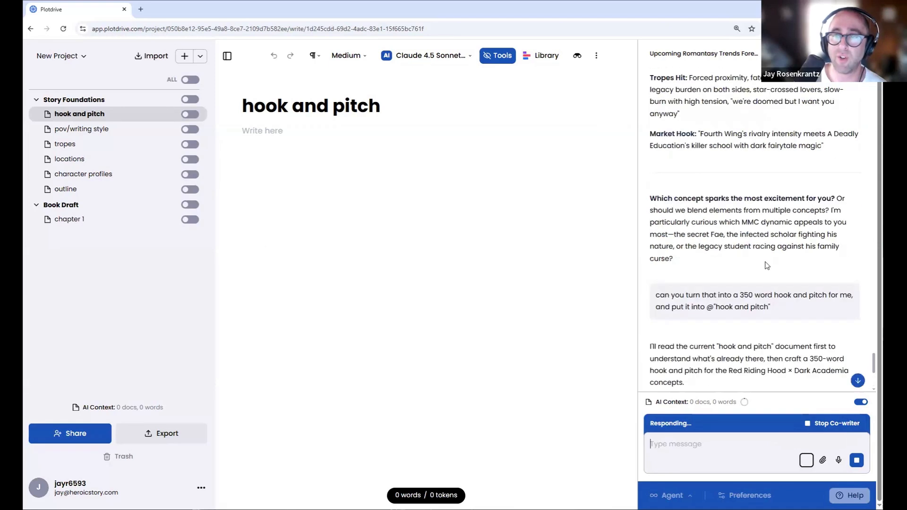
pyautogui.scroll(-6, 764, 263)
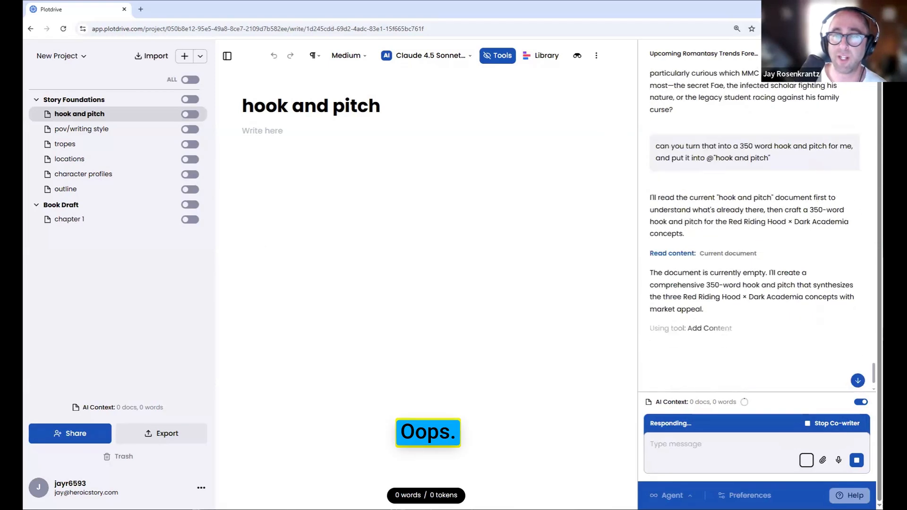
pyautogui.click(847, 425)
pyautogui.scroll(1, 810, 230)
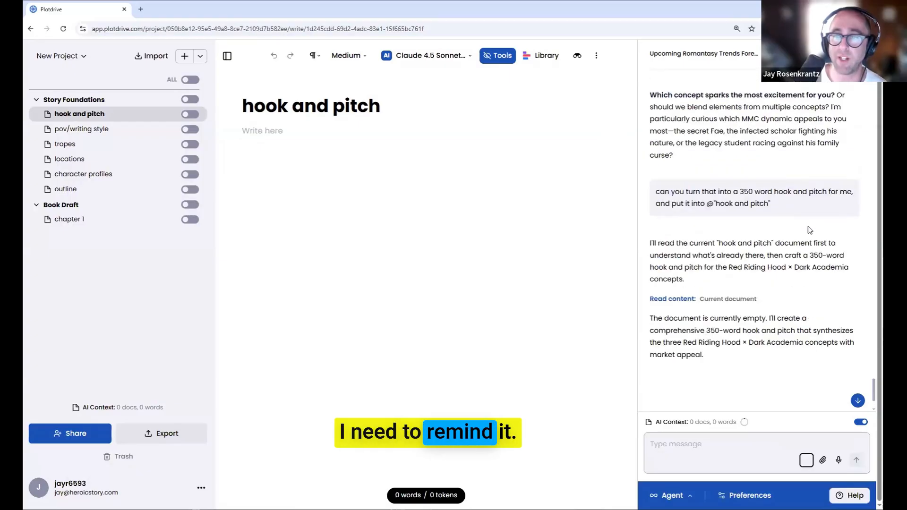
# Edit the sent hook and pitch request to name Grandmother's Academy instead of "that", and resubmit it to the Co-writer.
pyautogui.click(838, 209)
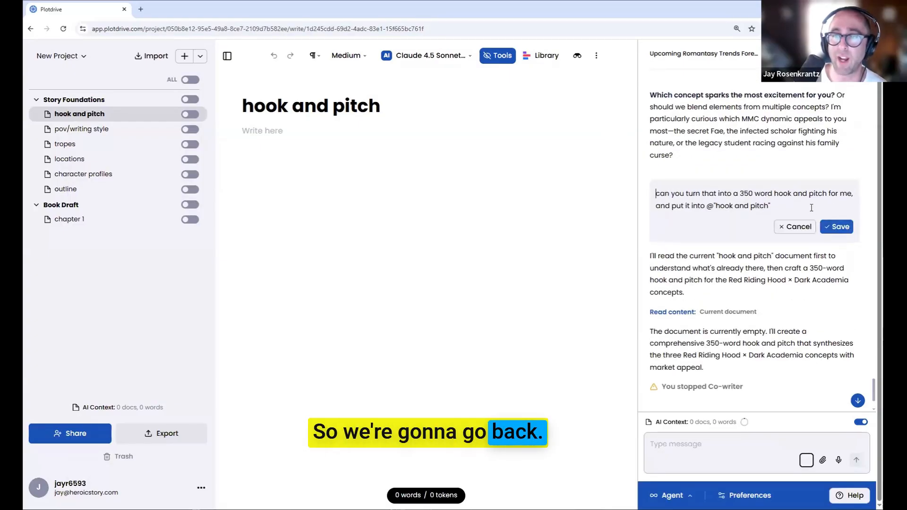
pyautogui.click(716, 193)
pyautogui.press('BackSpace')
pyautogui.press('BackSpace')
pyautogui.press('BackSpace')
pyautogui.press('BackSpace')
pyautogui.write('Grandmot')
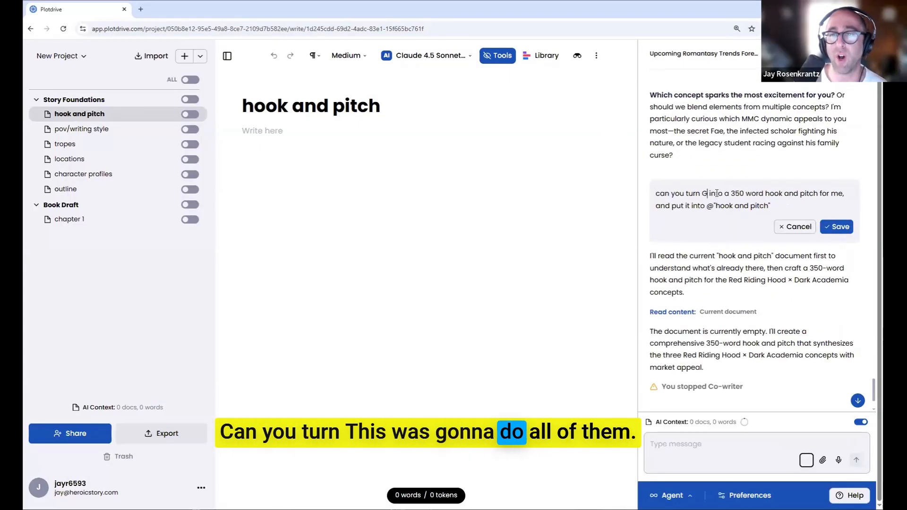
pyautogui.write("her's A")
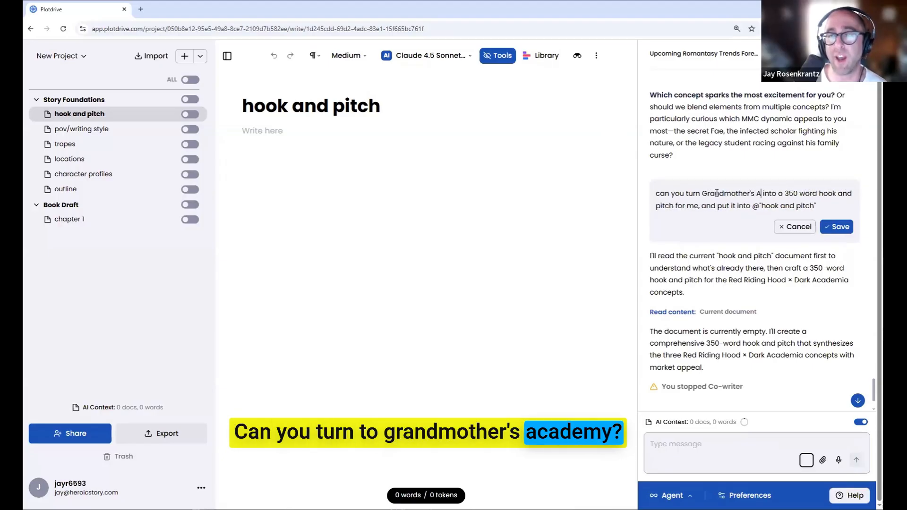
pyautogui.write('cademy')
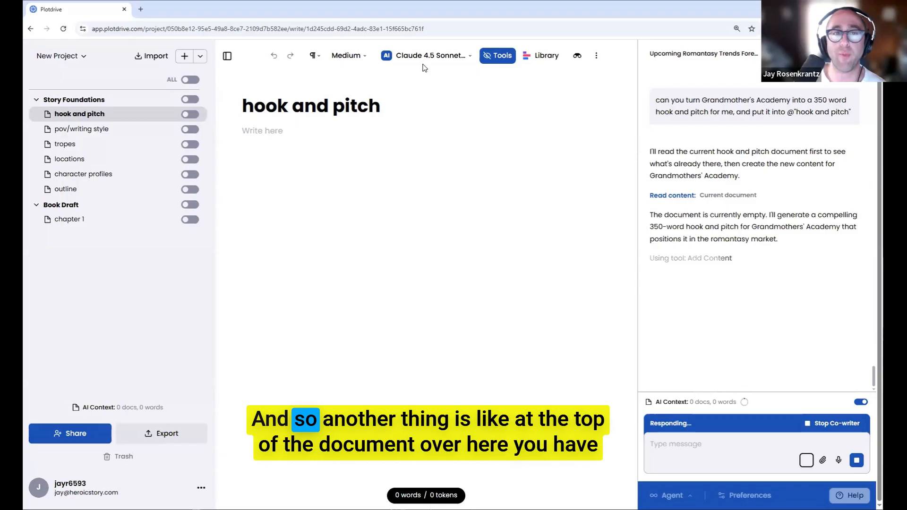
# Examine which AI models are offered in the model selector's Simple Mode.
pyautogui.click(228, 57)
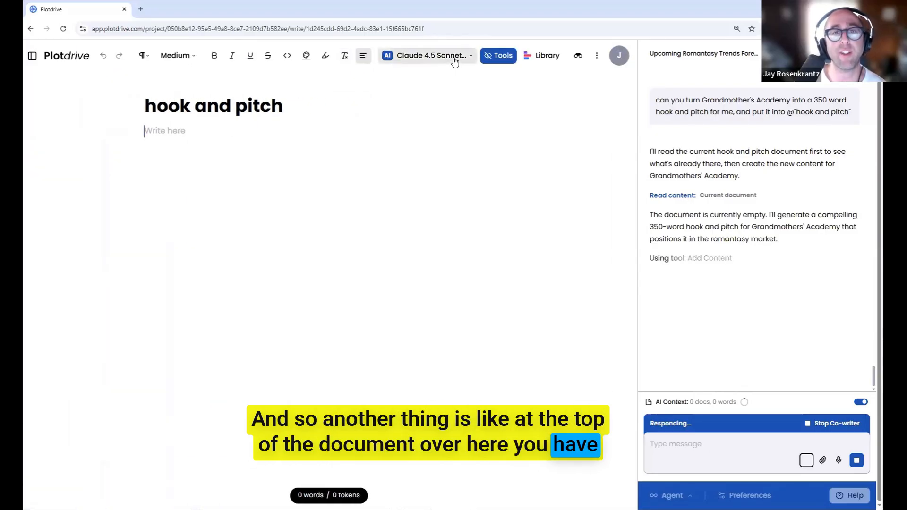
pyautogui.click(454, 60)
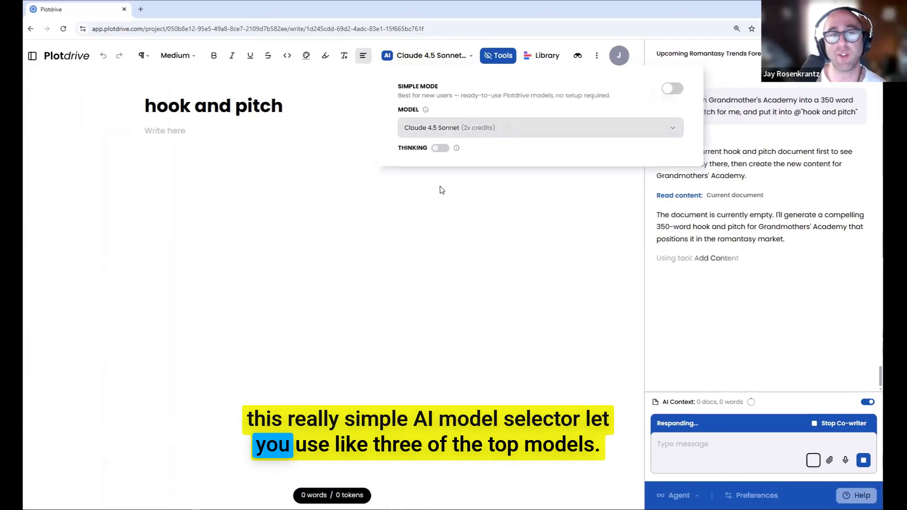
pyautogui.click(505, 128)
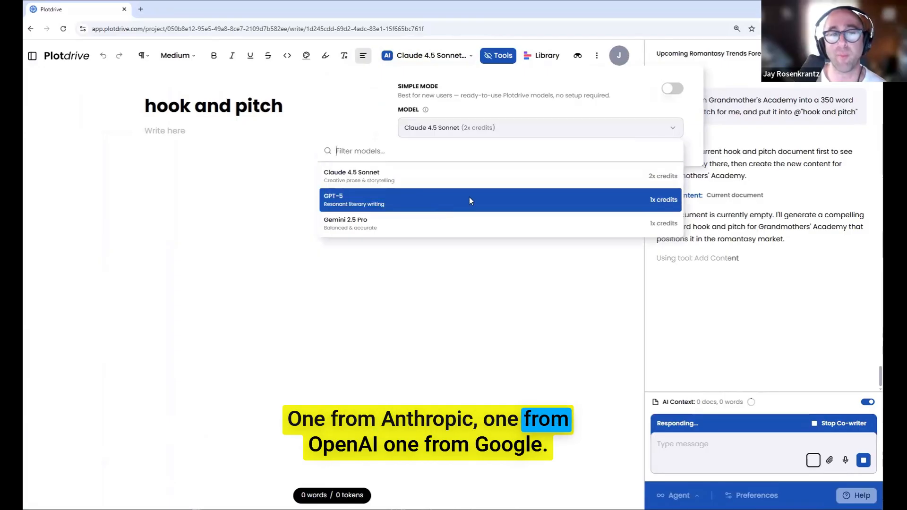
pyautogui.click(534, 92)
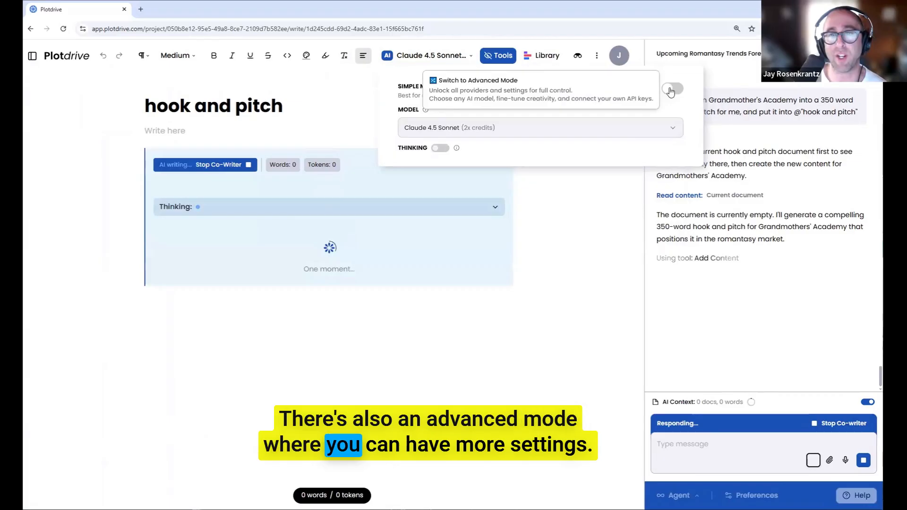
# Examine the providers and settings in the model selector's Advanced Mode, and return to Simple Mode and the document being written.
pyautogui.click(671, 89)
pyautogui.click(457, 131)
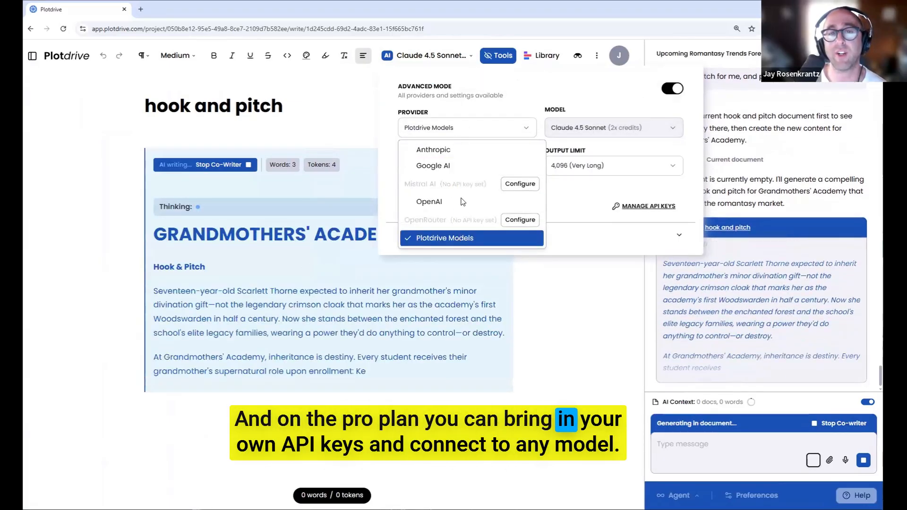
pyautogui.click(469, 105)
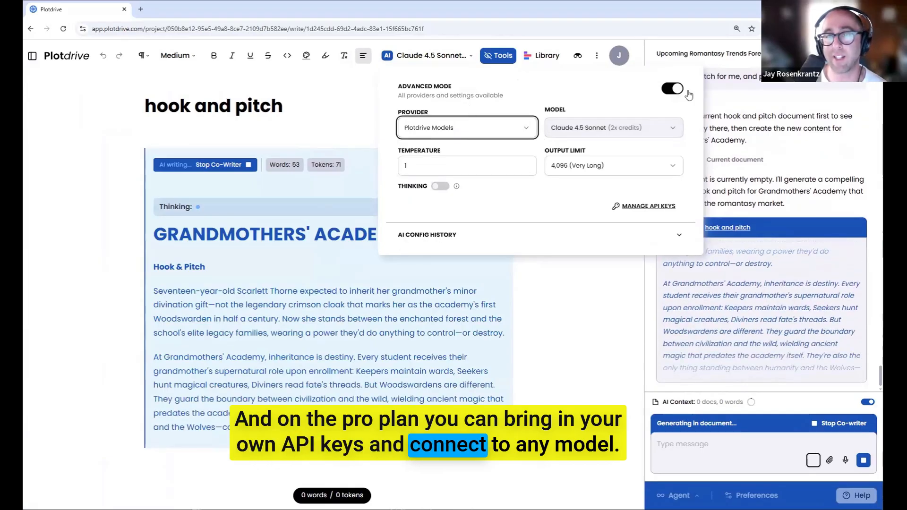
pyautogui.click(675, 89)
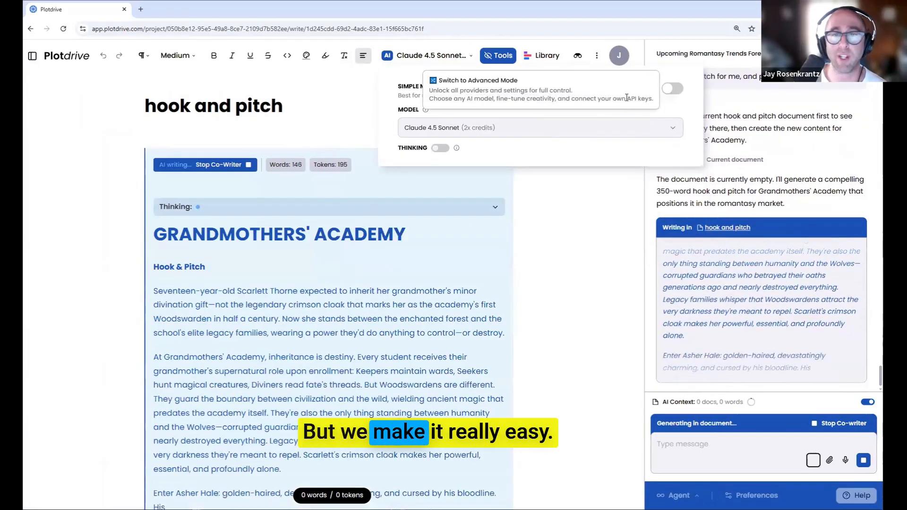
pyautogui.click(352, 106)
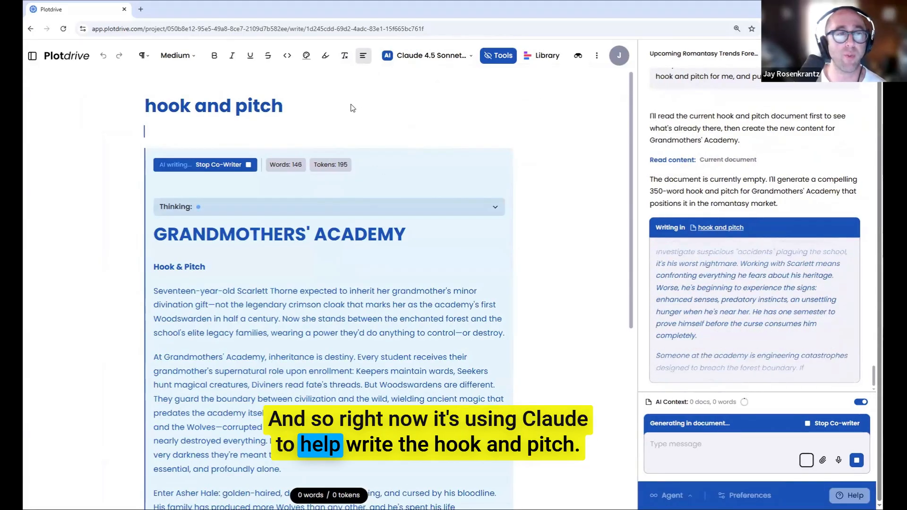
pyautogui.scroll(-1, 351, 105)
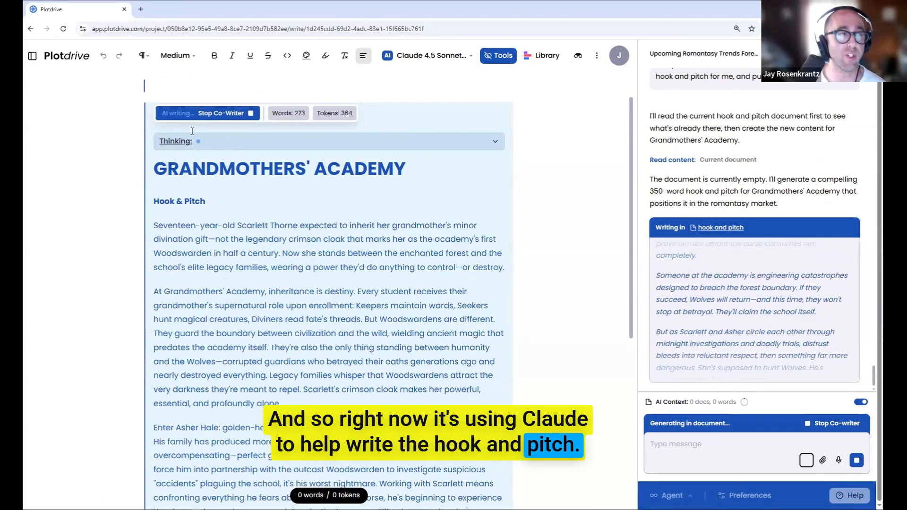
pyautogui.click(32, 56)
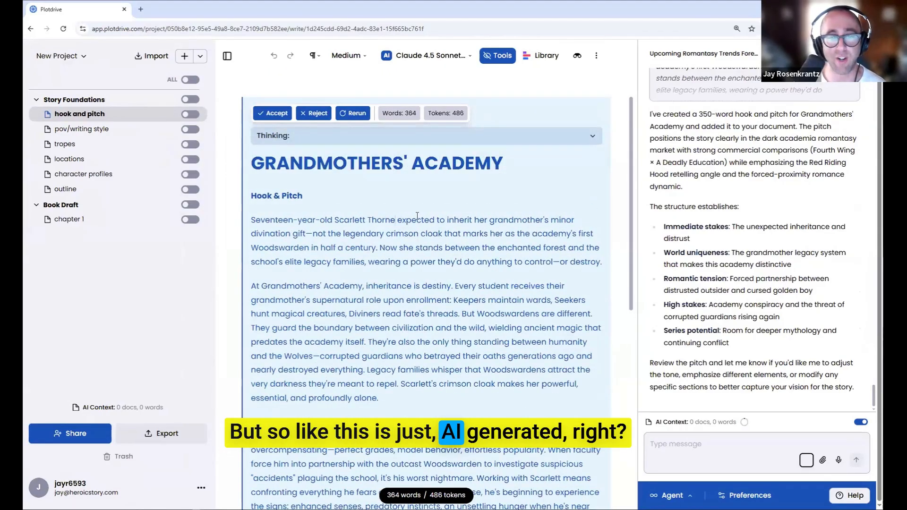
# Replace the heroine's name in the opening sentence of the generated pitch with "Gemini Wilcox".
pyautogui.press('BackSpace')
pyautogui.press('BackSpace')
pyautogui.press('BackSpace')
pyautogui.press('BackSpace')
pyautogui.press('BackSpace')
pyautogui.press('BackSpace')
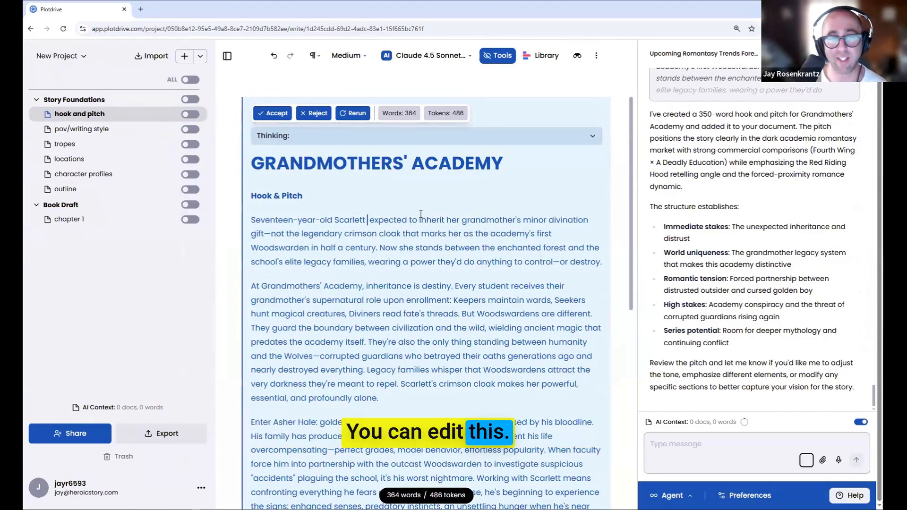
pyautogui.press('BackSpace')
pyautogui.press('BackSpace')
pyautogui.press('BackSpace')
pyautogui.press('BackSpace')
pyautogui.press('BackSpace')
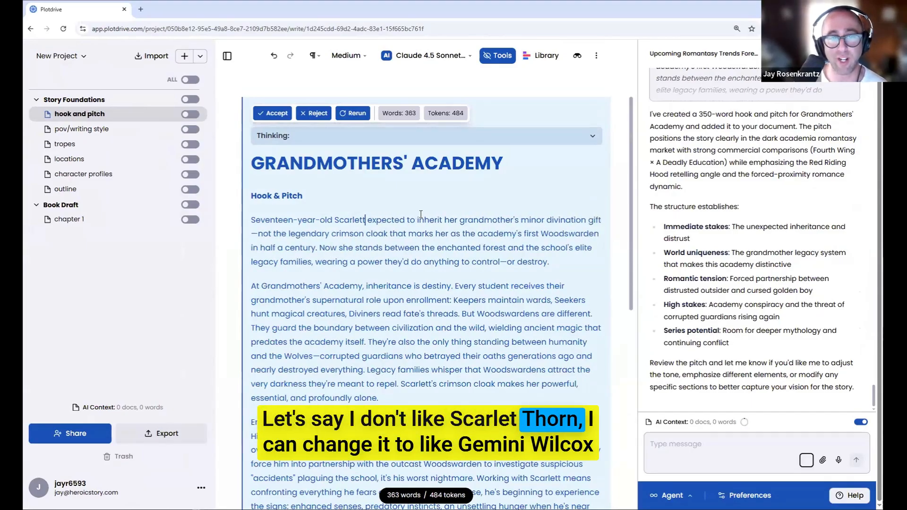
pyautogui.write('Gemini Wilcox')
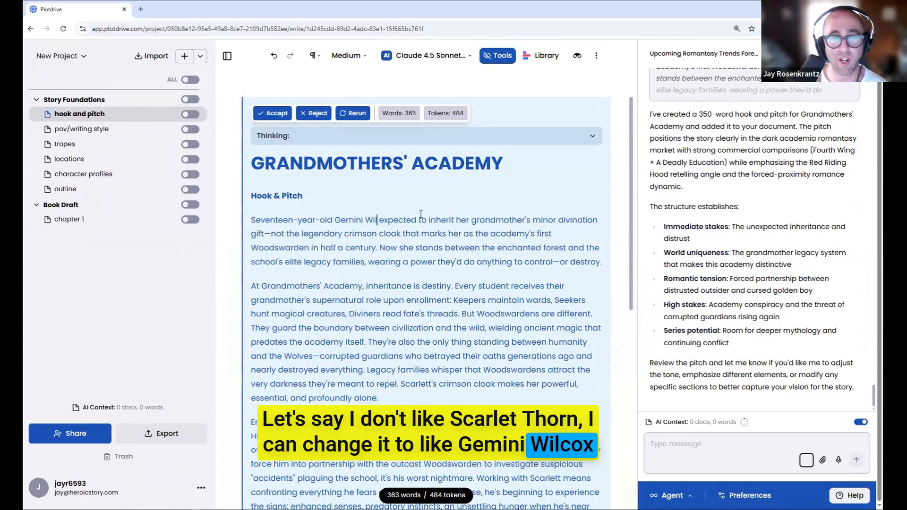
# Change the heroine's name in the pitch's opening sentence to "Scarlett Throne".
pyautogui.press('BackSpace')
pyautogui.press('BackSpace')
pyautogui.press('BackSpace')
pyautogui.press('BackSpace')
pyautogui.press('BackSpace')
pyautogui.press('BackSpace')
pyautogui.press('BackSpace')
pyautogui.press('BackSpace')
pyautogui.press('BackSpace')
pyautogui.press('BackSpace')
pyautogui.press('BackSpace')
pyautogui.press('BackSpace')
pyautogui.press('BackSpace')
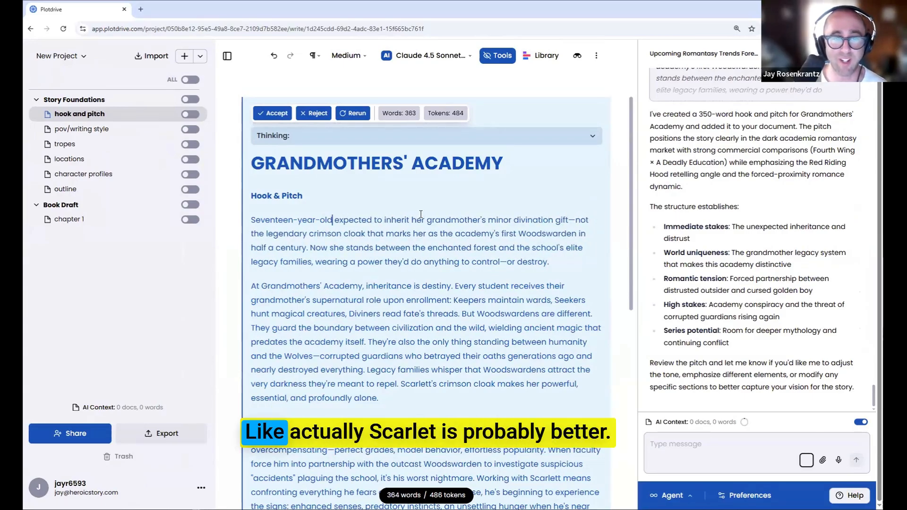
pyautogui.write('Scarlet')
pyautogui.write('t Throne')
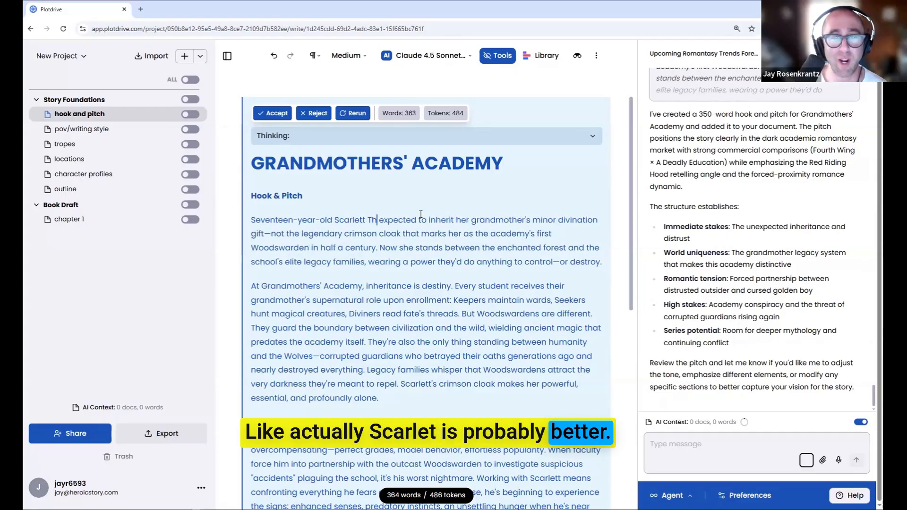
# Look over the rest of the generated hook and pitch and accept it into the document.
pyautogui.scroll(-1, 420, 220)
pyautogui.scroll(-6, 419, 220)
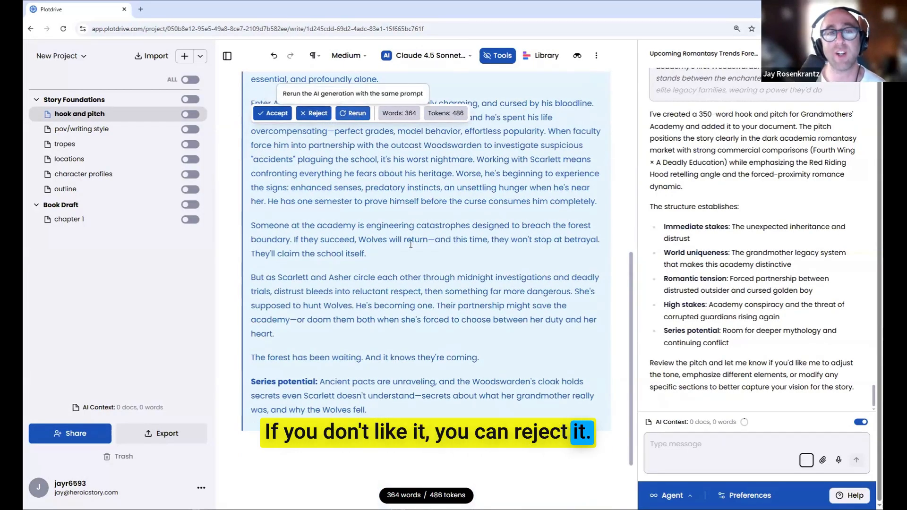
pyautogui.scroll(7, 269, 99)
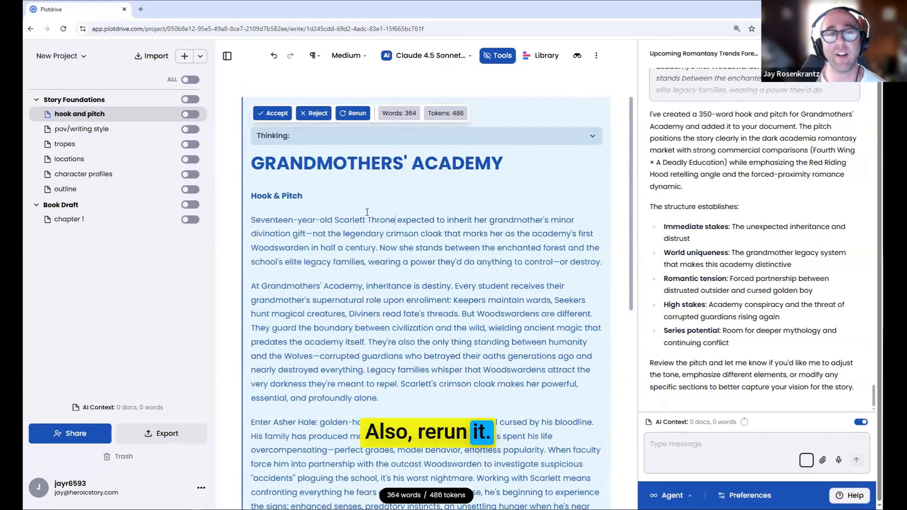
pyautogui.click(267, 113)
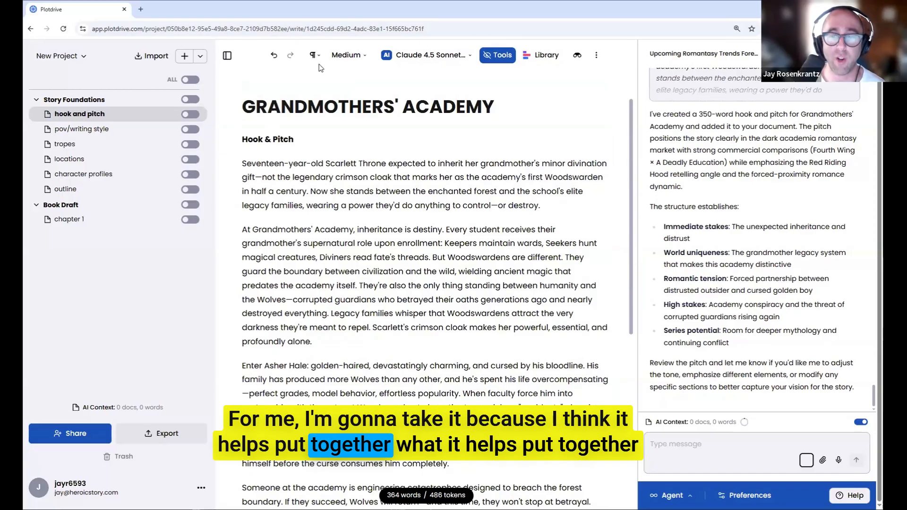
# Read through the accepted Grandmothers' Academy pitch, examining the magic system, Asher Hale as a foil, and the series potential.
pyautogui.scroll(-1, 465, 195)
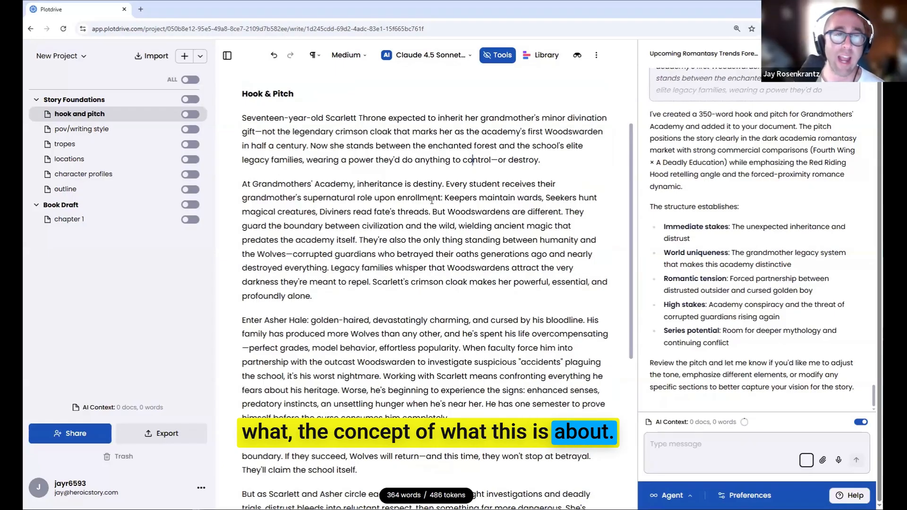
pyautogui.scroll(-1, 415, 194)
pyautogui.scroll(-3, 450, 180)
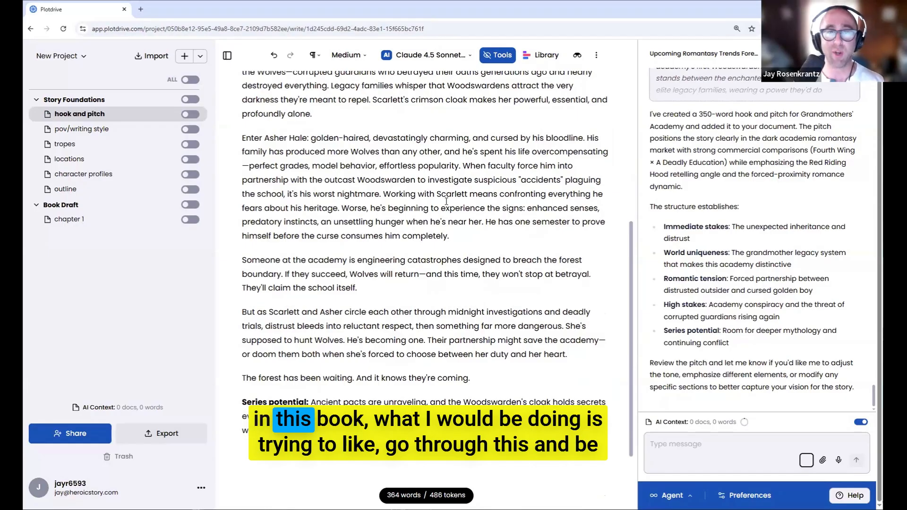
pyautogui.scroll(2, 385, 135)
pyautogui.scroll(3, 385, 135)
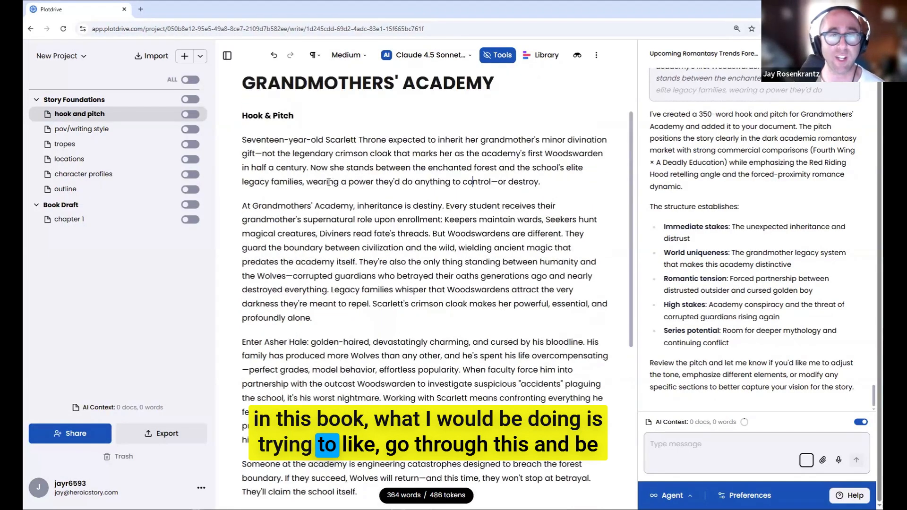
pyautogui.scroll(-1, 304, 152)
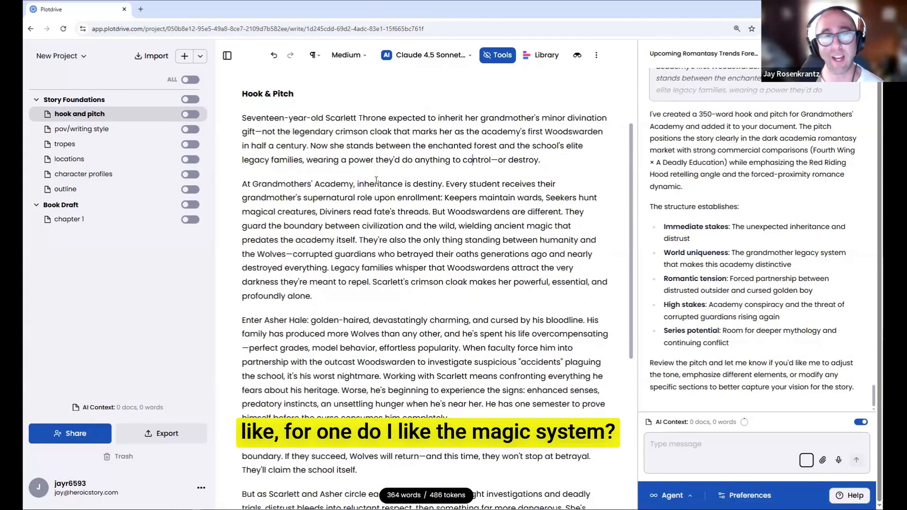
pyautogui.scroll(-1, 319, 165)
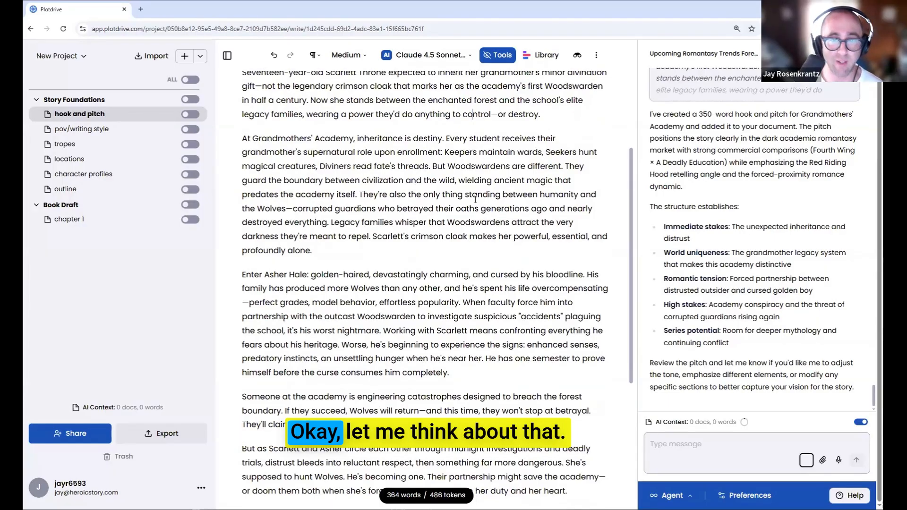
pyautogui.scroll(-2, 352, 136)
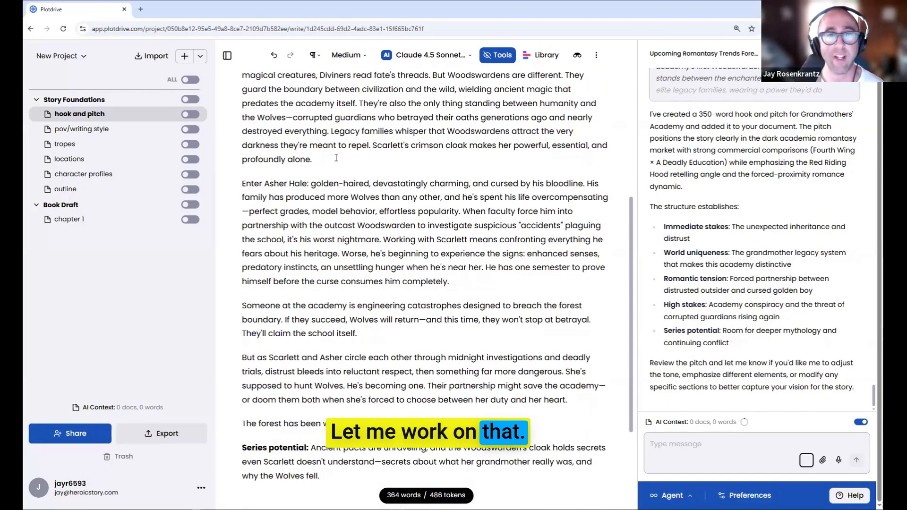
pyautogui.scroll(1, 228, 193)
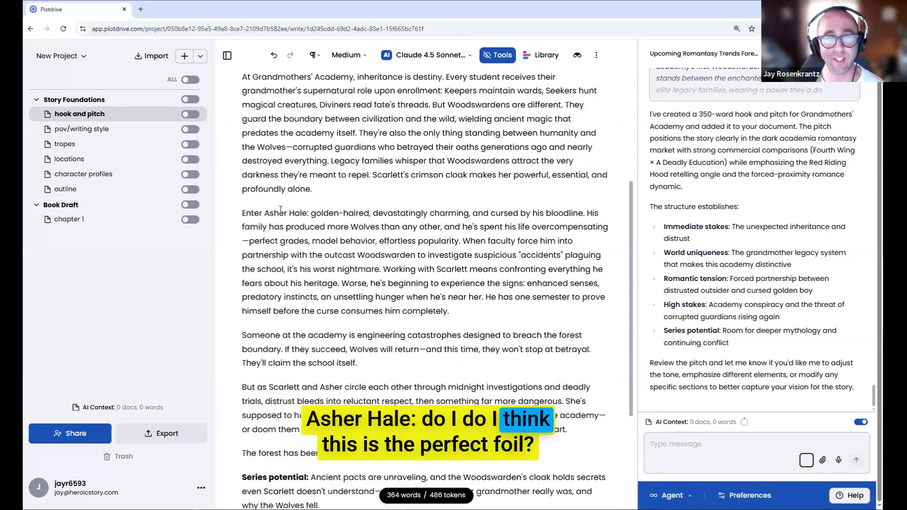
pyautogui.scroll(-2, 255, 157)
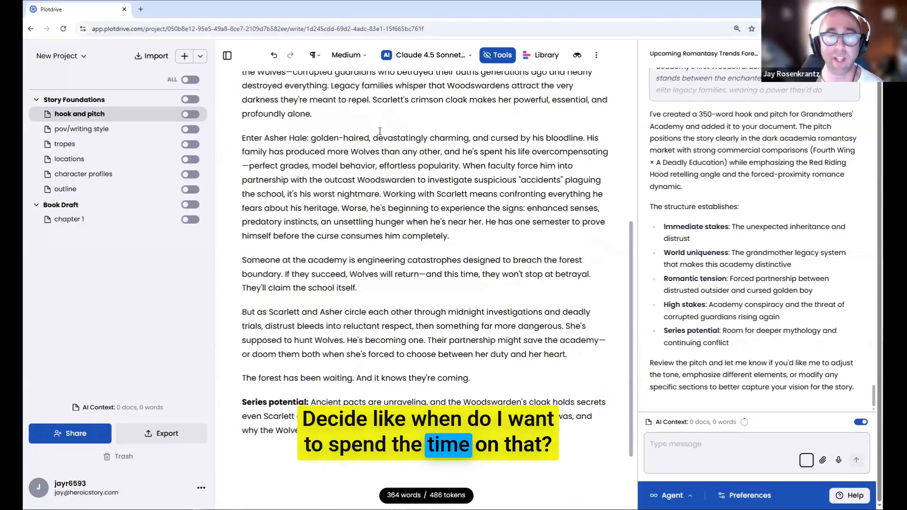
pyautogui.scroll(-3, 441, 223)
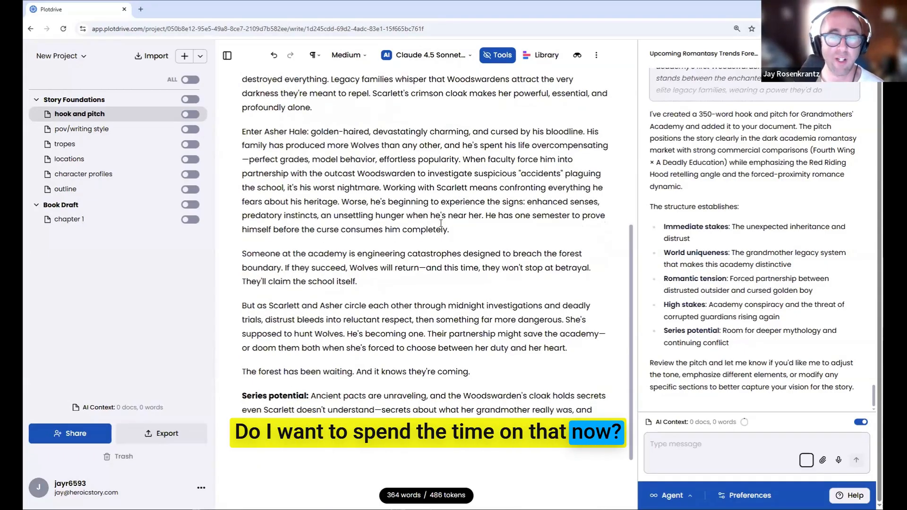
pyautogui.scroll(8, 380, 270)
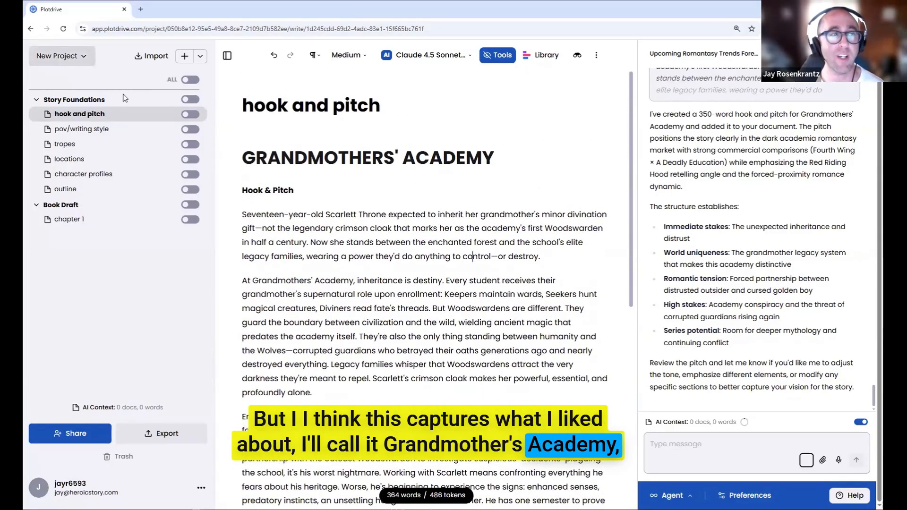
# Rename the current project as "Grandmother's Academy".
pyautogui.click(70, 57)
pyautogui.click(138, 123)
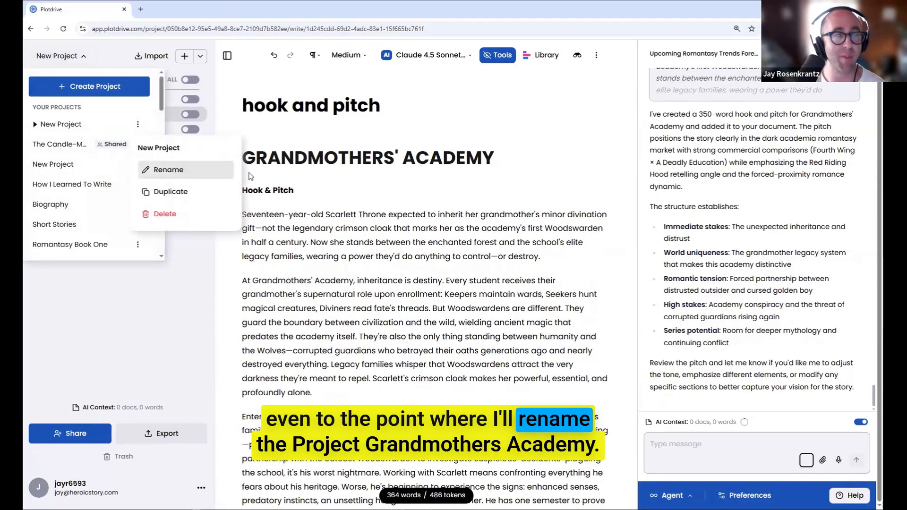
pyautogui.click(169, 170)
pyautogui.write("Grandmother's Academy")
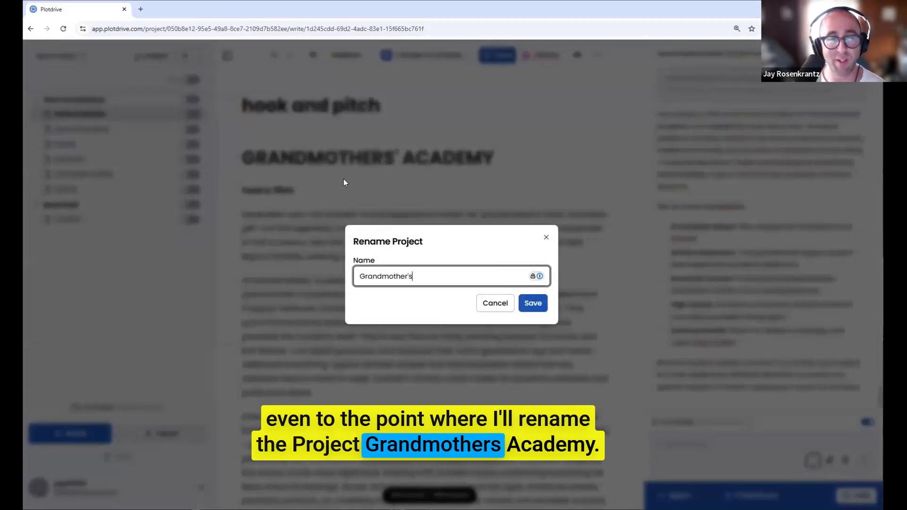
pyautogui.click(530, 302)
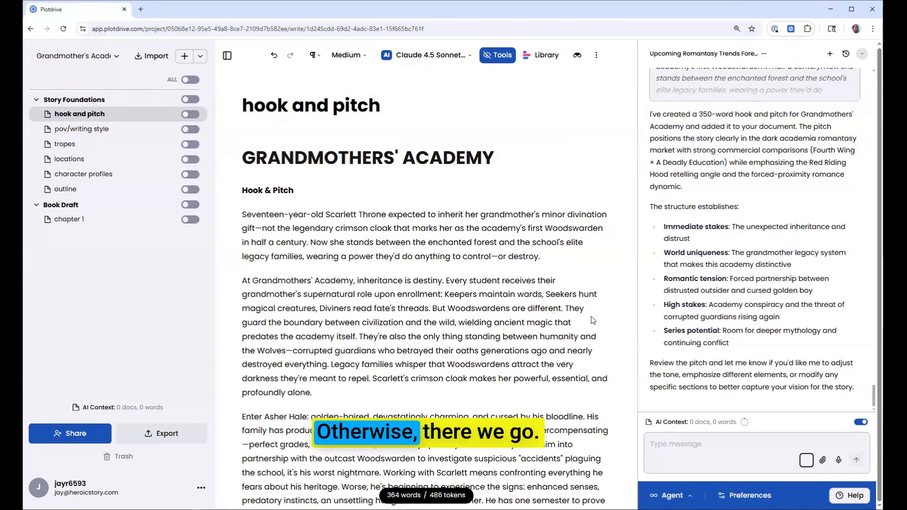
# Look over the Grandmothers' Academy pitch and check which file formats the project's file import accepts.
pyautogui.scroll(-8, 593, 320)
pyautogui.scroll(7, 375, 143)
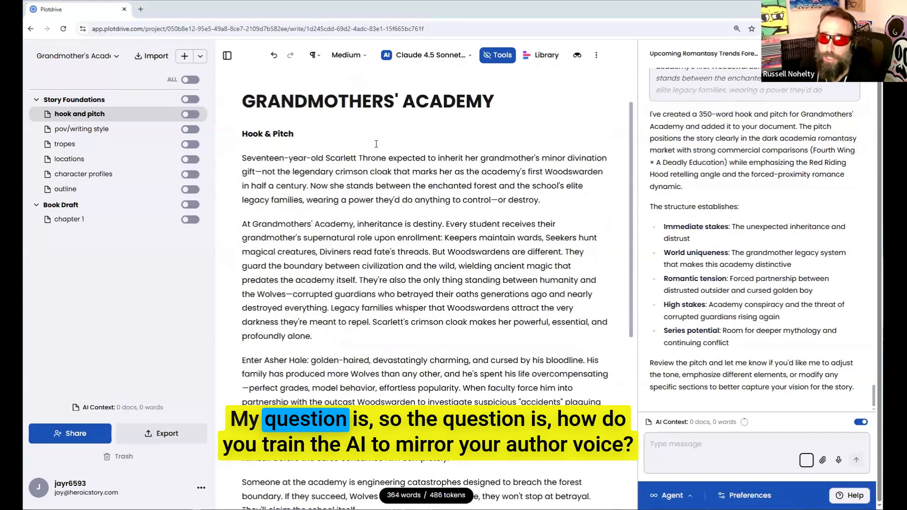
pyautogui.scroll(1, 376, 144)
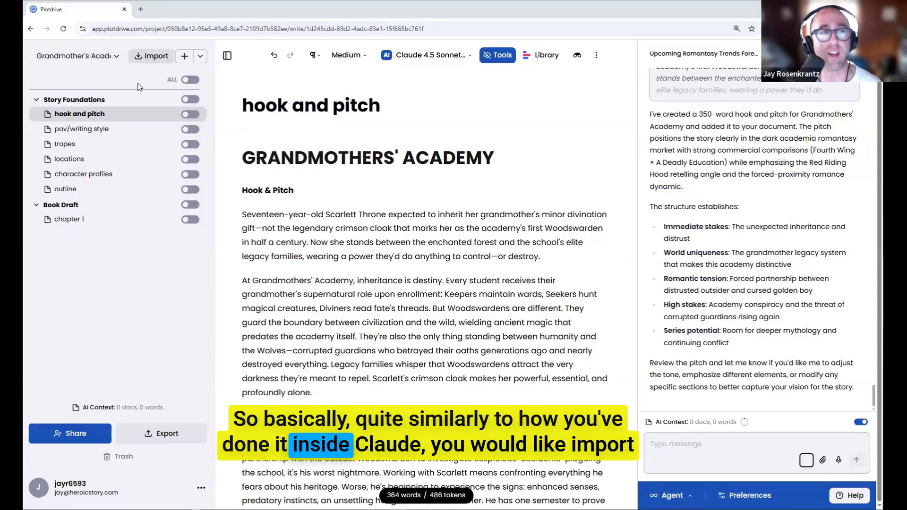
pyautogui.click(151, 56)
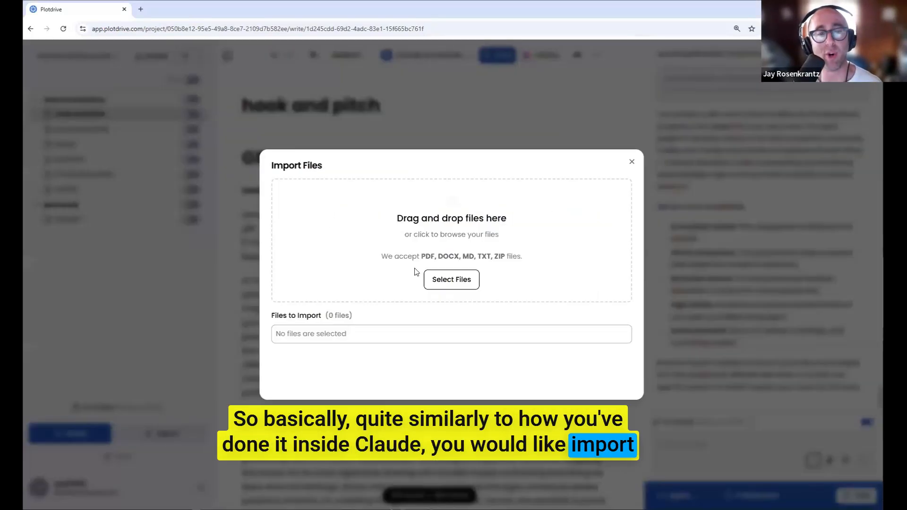
pyautogui.click(632, 162)
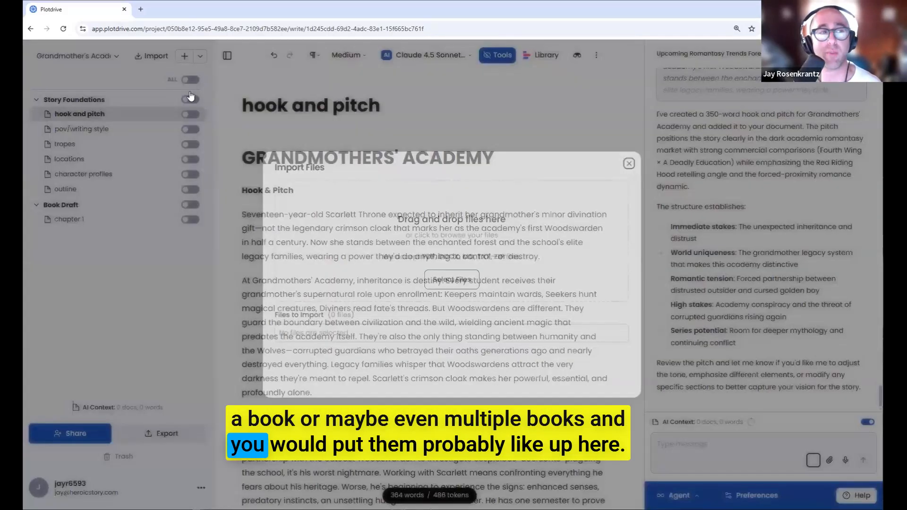
# Create a folder named "Previous Books" and place it above the Story Foundations folder.
pyautogui.click(200, 56)
pyautogui.click(236, 110)
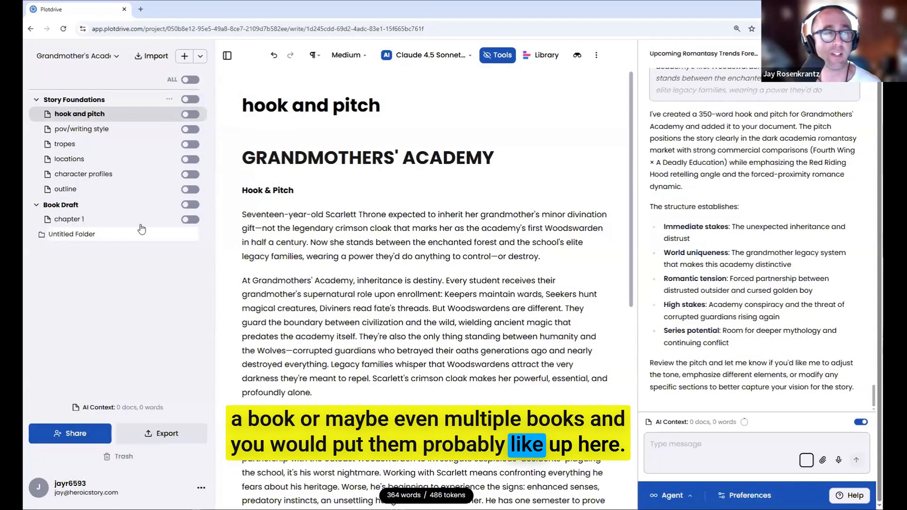
pyautogui.write('Pr')
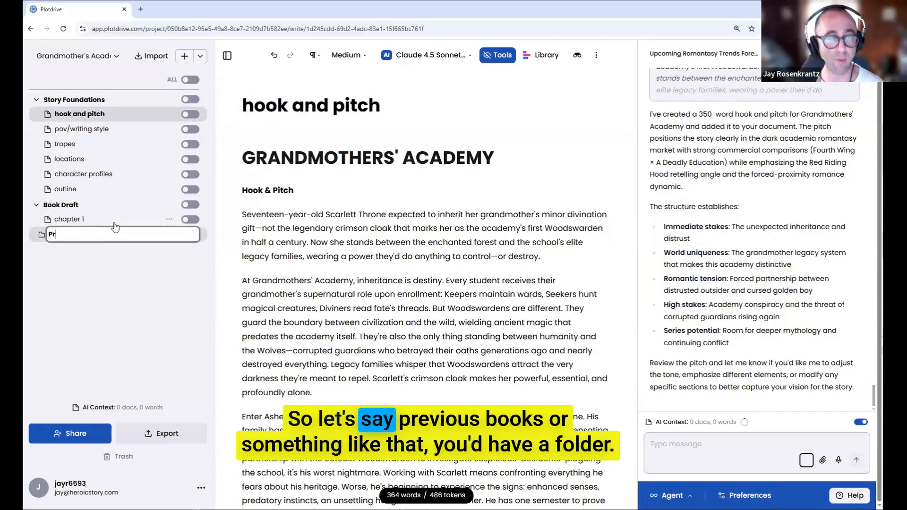
pyautogui.write('evious Books')
pyautogui.press('Return')
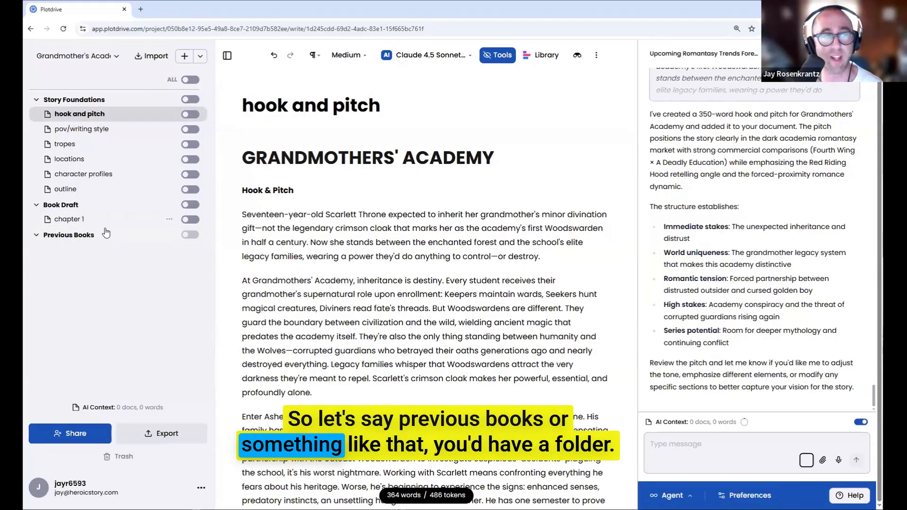
pyautogui.click(107, 97)
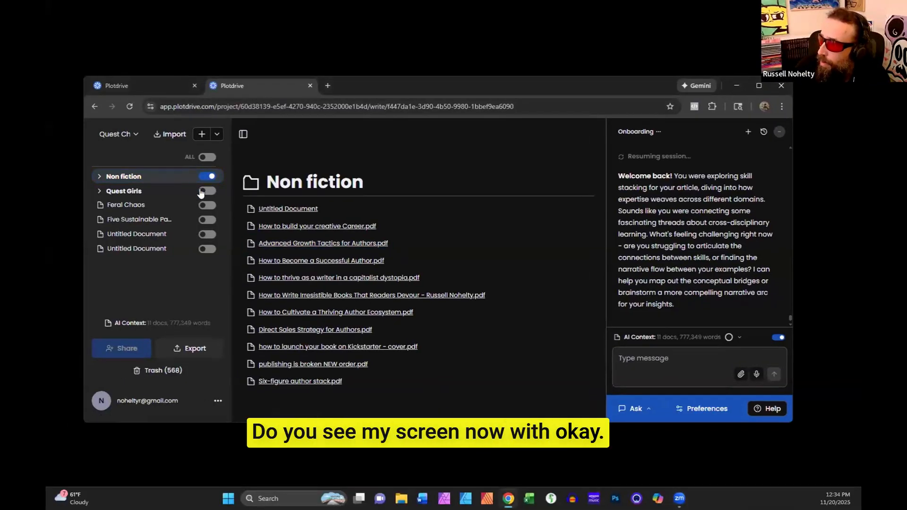
# Look through the book files in the Non fiction folder of the Quest Chronicles project, widening the file list to read their names.
pyautogui.click(99, 179)
pyautogui.click(99, 178)
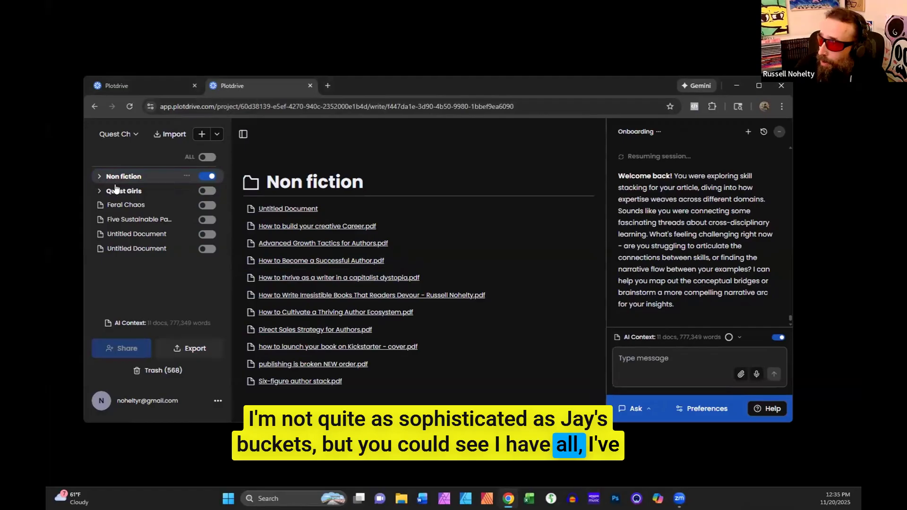
pyautogui.click(98, 177)
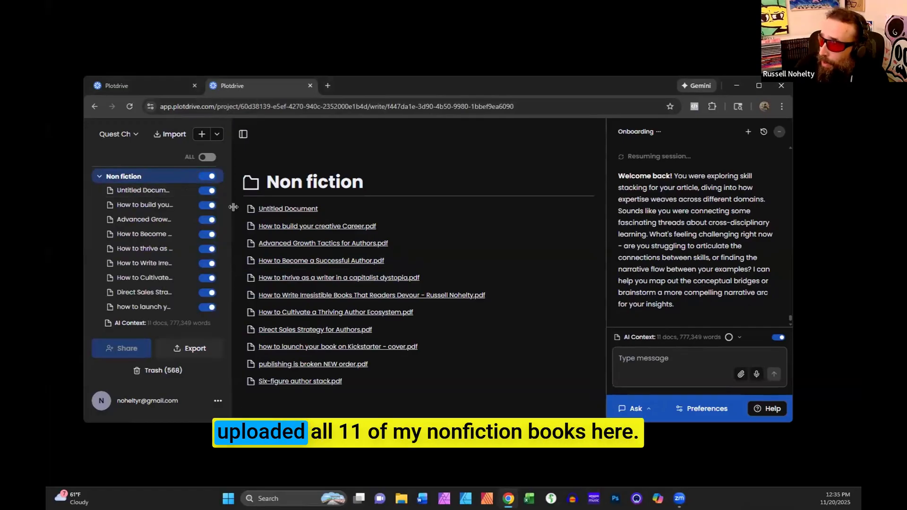
pyautogui.moveTo(228, 208); pyautogui.dragTo(266, 210)
pyautogui.scroll(-2, 203, 245)
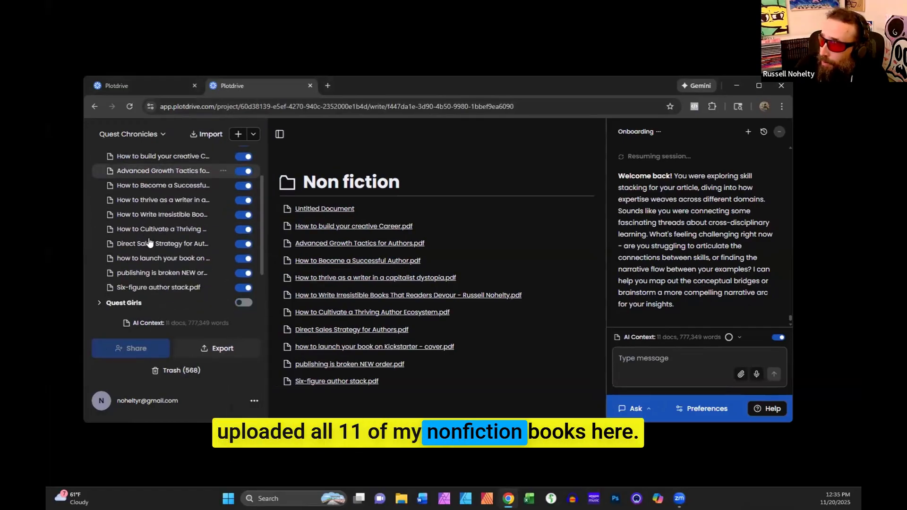
pyautogui.scroll(2, 179, 237)
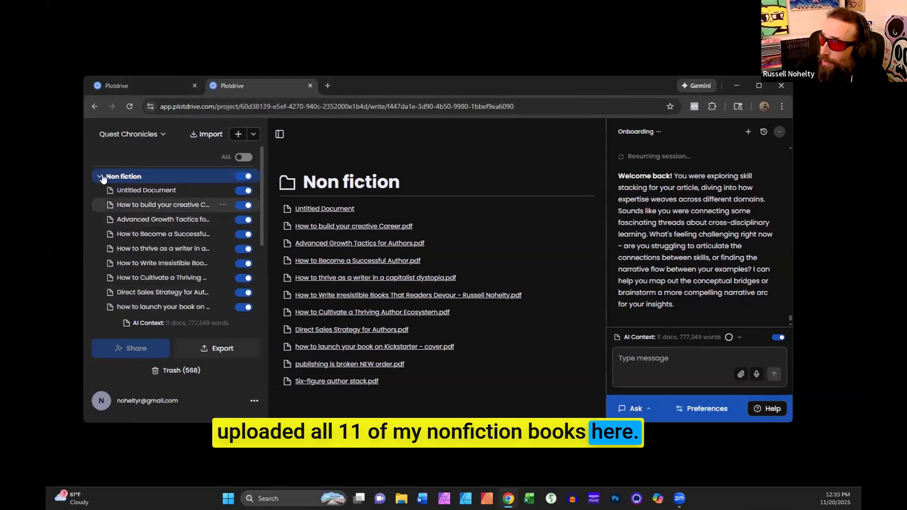
pyautogui.click(99, 176)
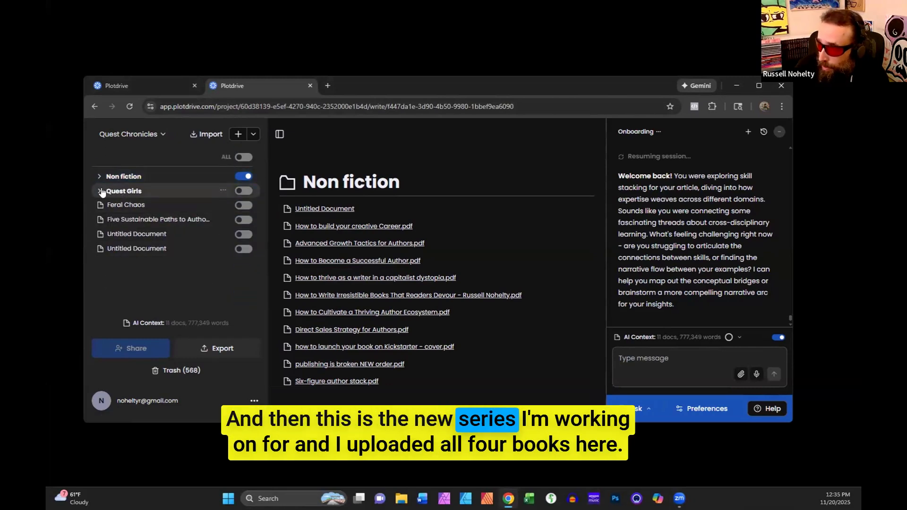
# Look through the Quest Girls folder's documents and switch the AI context from Non fiction to Quest Girls.
pyautogui.click(102, 191)
pyautogui.click(100, 191)
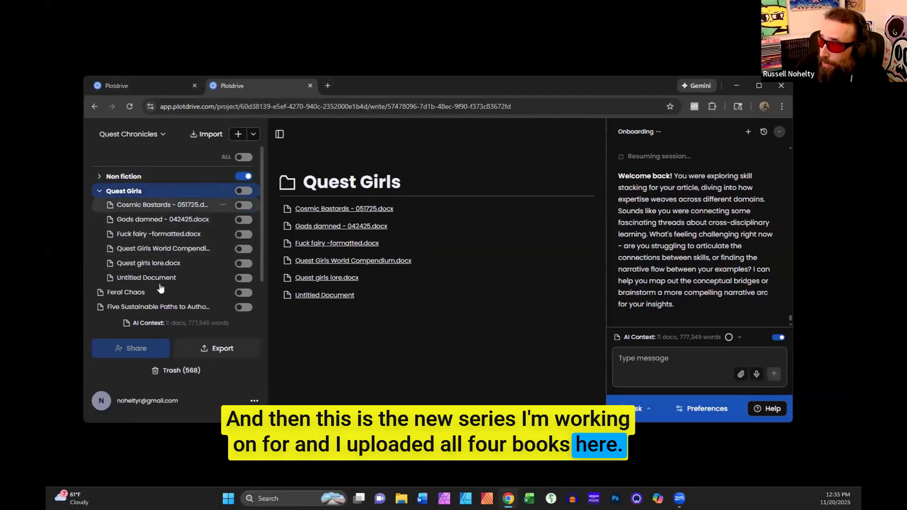
pyautogui.click(146, 193)
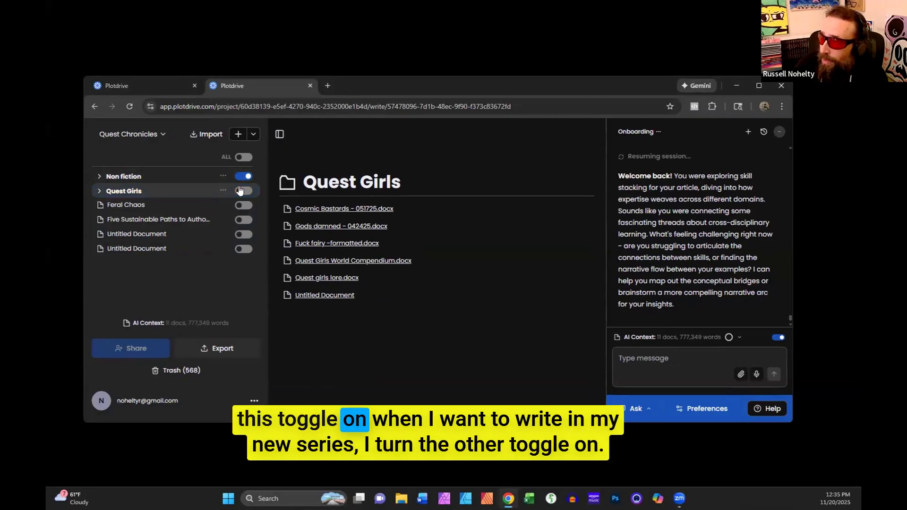
pyautogui.click(243, 192)
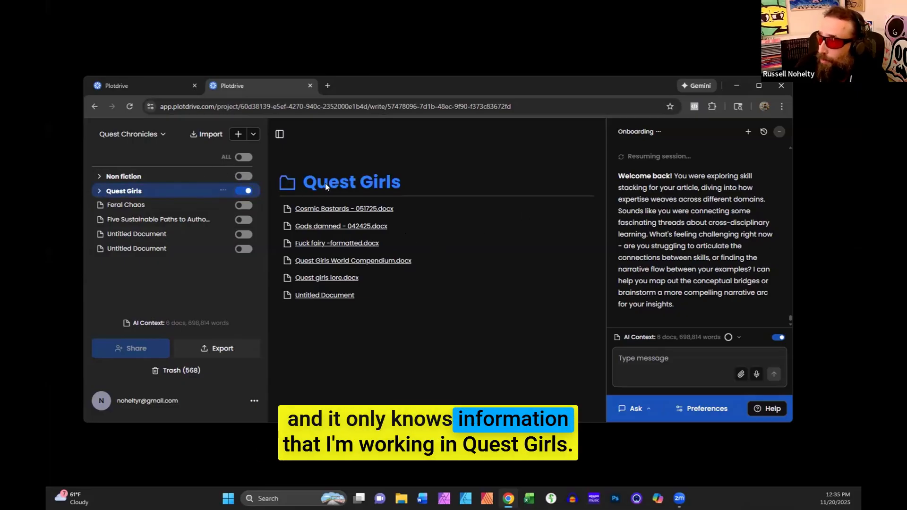
# Add an untitled document to the Quest Girls folder and check the file import dialog without importing anything.
pyautogui.click(237, 135)
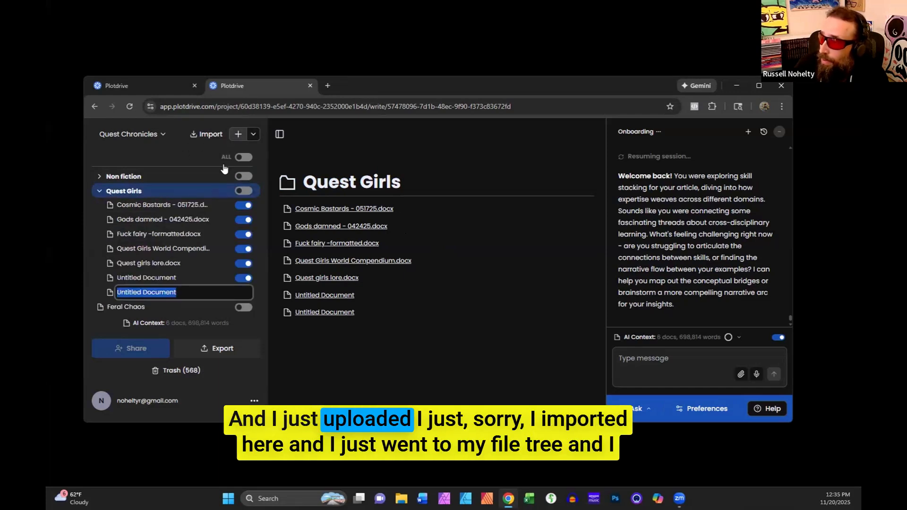
pyautogui.click(208, 136)
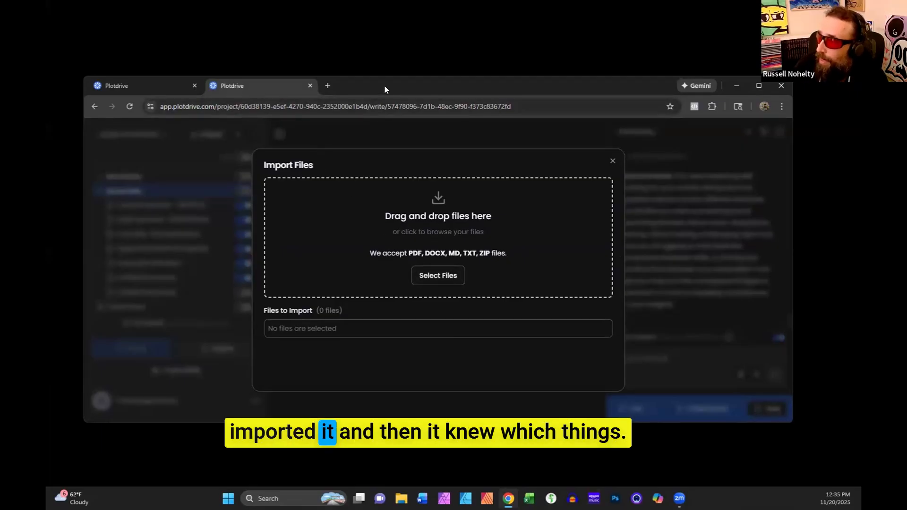
pyautogui.click(613, 162)
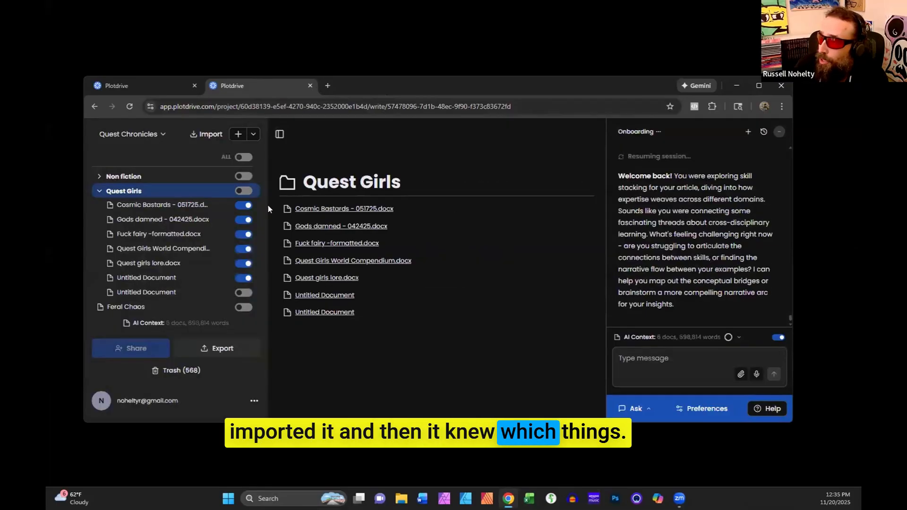
# Exclude the Gods damned and Fuck fairy files from the AI context, keeping the world compendium and lore, and include Gods damned again.
pyautogui.click(244, 221)
pyautogui.click(242, 250)
pyautogui.click(242, 250)
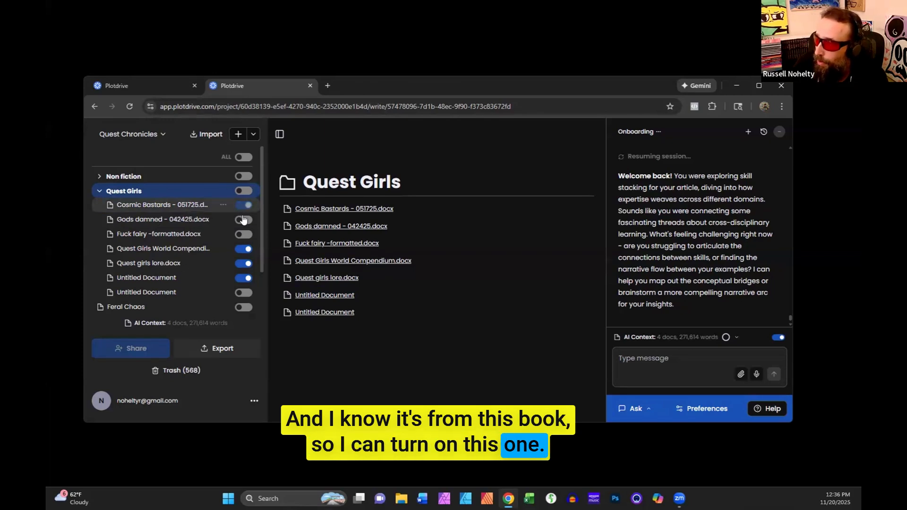
pyautogui.click(245, 220)
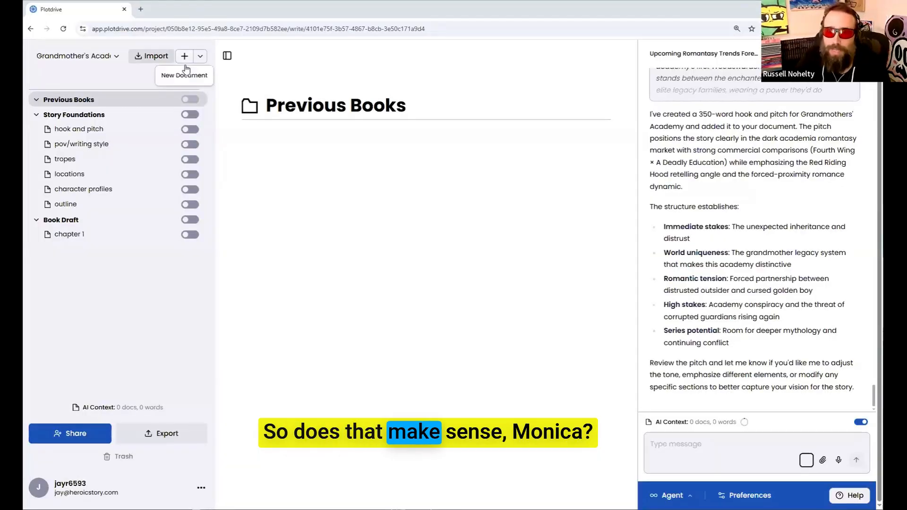
# Add a document named "book draft" to the Previous Books folder and write "bla bla my book draft" in it.
pyautogui.click(185, 65)
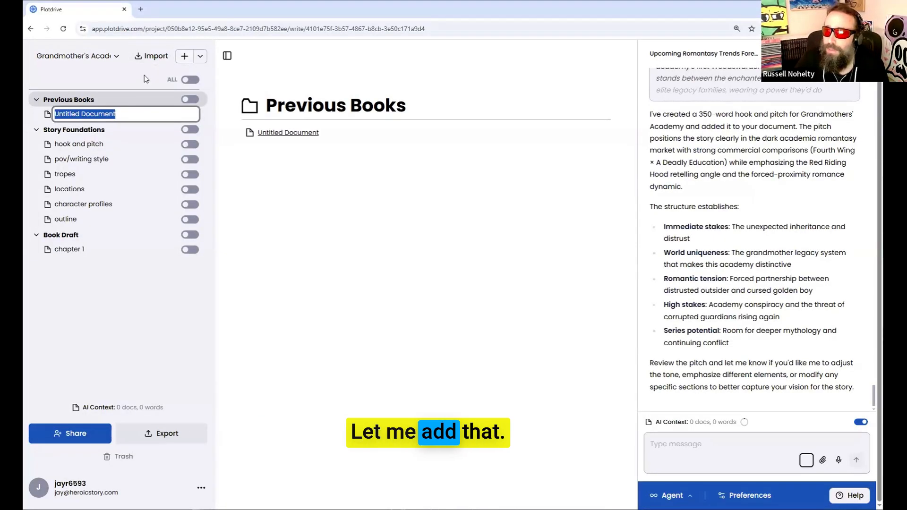
pyautogui.write('book draft')
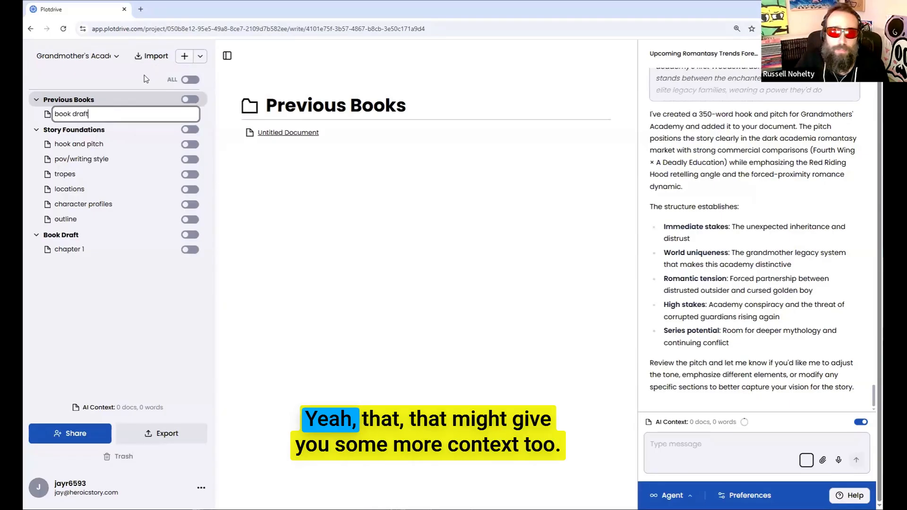
pyautogui.press('Return')
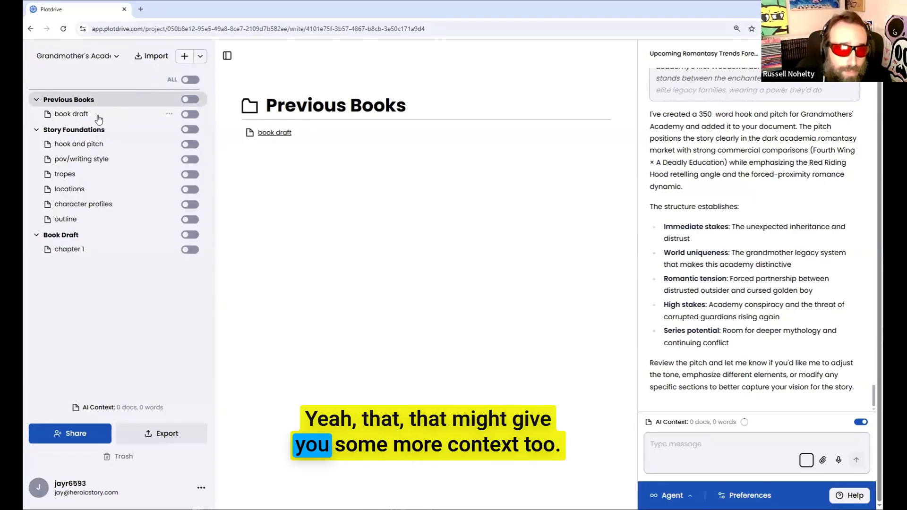
pyautogui.click(98, 115)
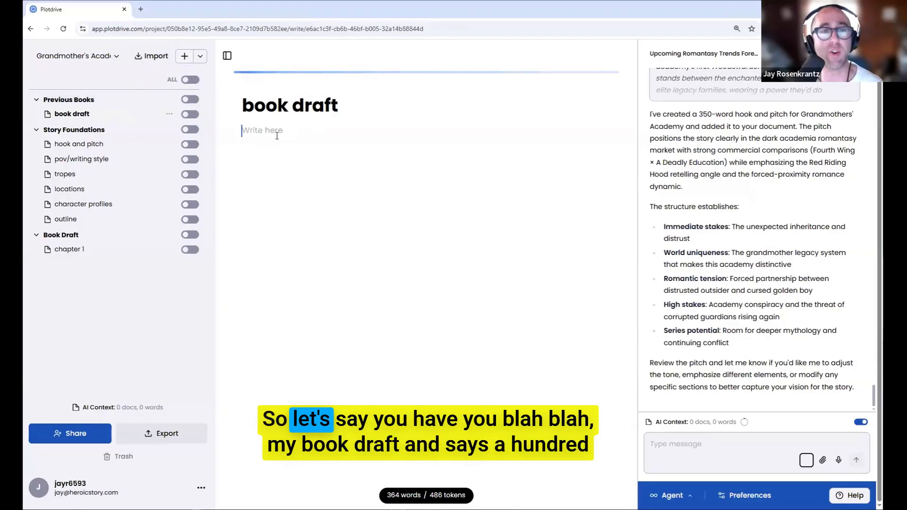
pyautogui.write('bla bl')
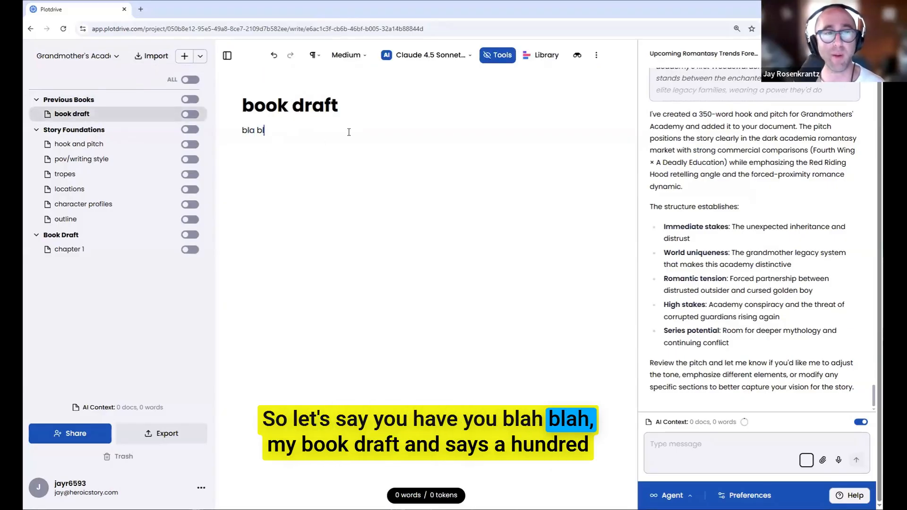
pyautogui.write('a my book draft')
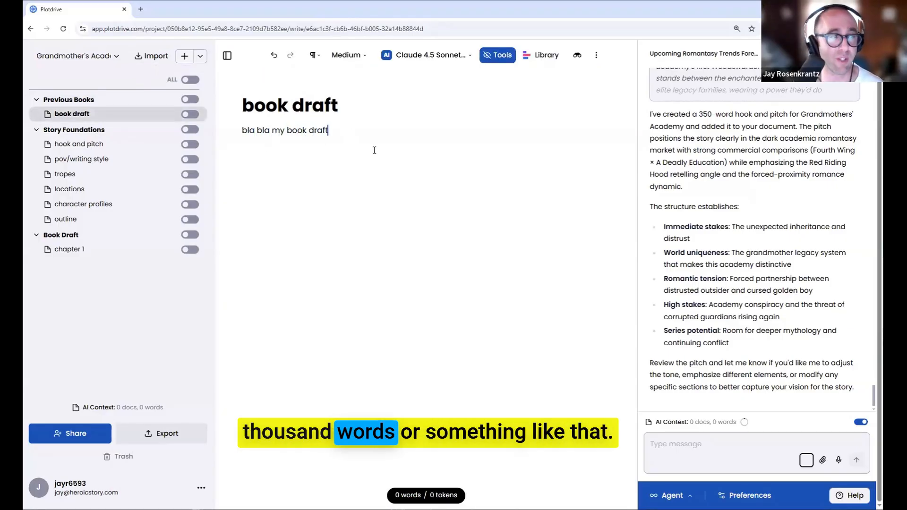
# Open the pov/writing style document with book draft included in the AI context, and show the one-click writing tools.
pyautogui.click(97, 161)
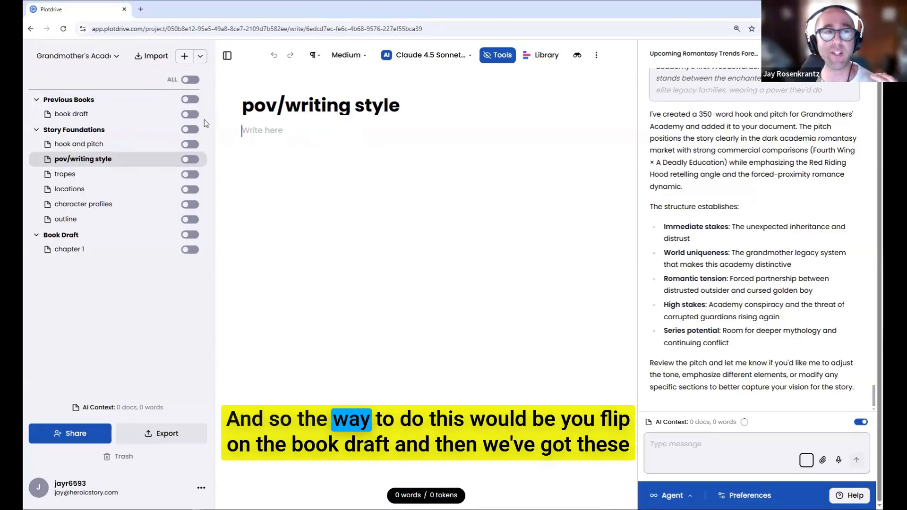
pyautogui.click(189, 114)
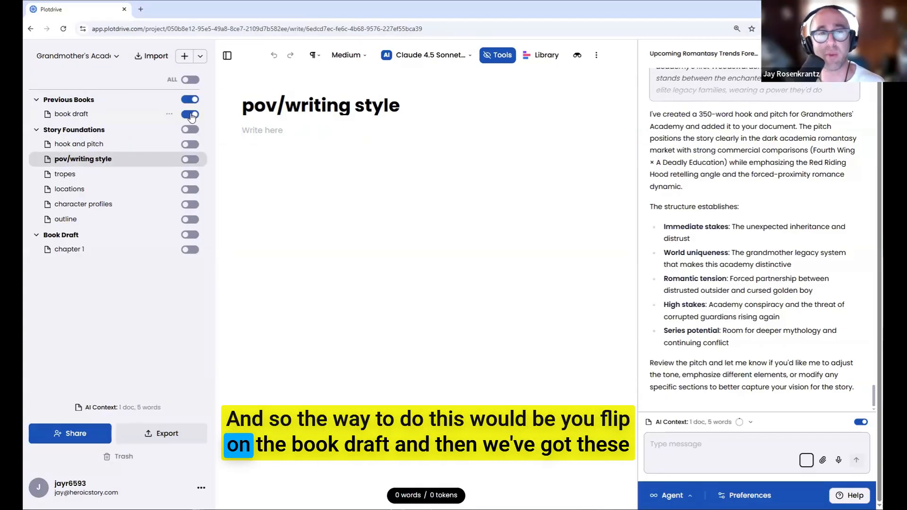
pyautogui.click(497, 62)
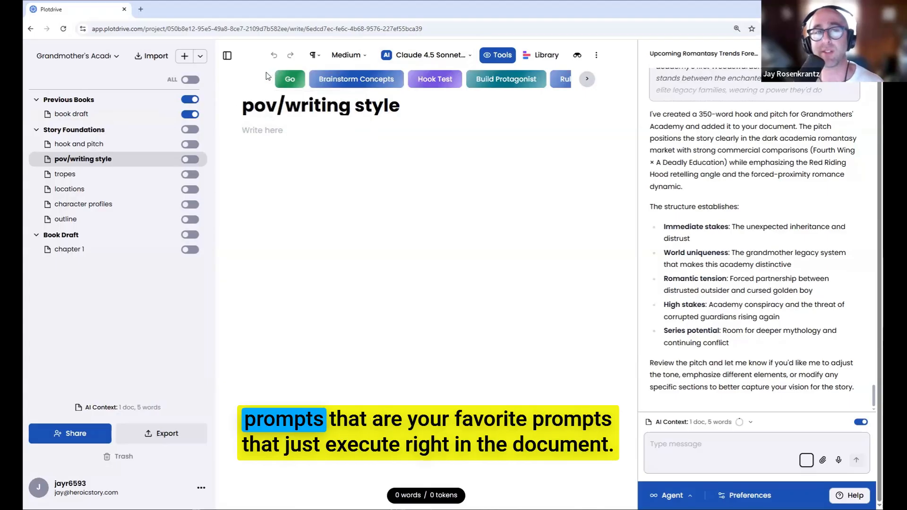
# Enter the sample text "eijhewkhewh" in the pov/writing style document, select it to show the revising tools, and delete it.
pyautogui.click(313, 142)
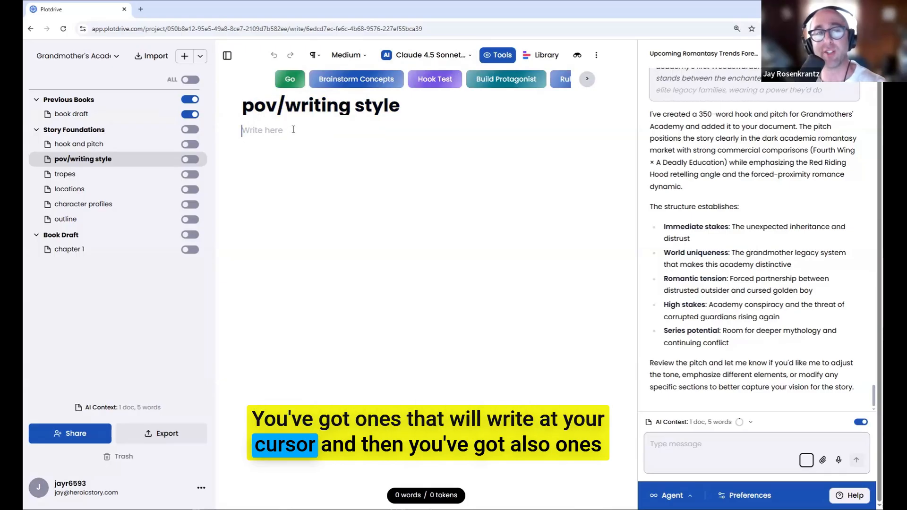
pyautogui.write('eijhewkhewh')
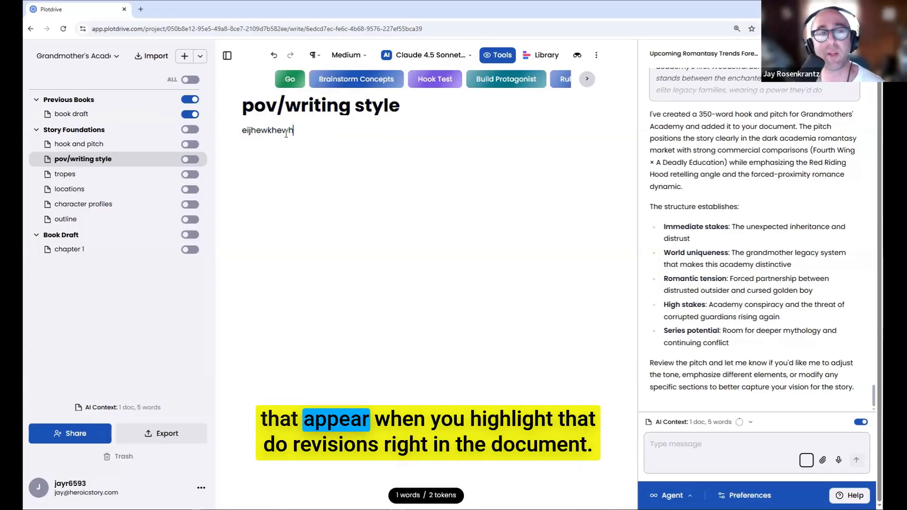
pyautogui.doubleClick(286, 134)
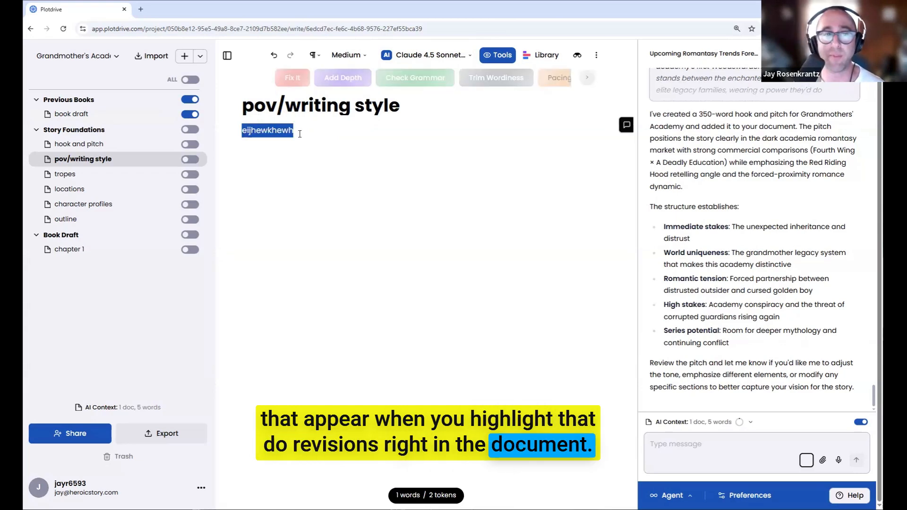
pyautogui.press('BackSpace')
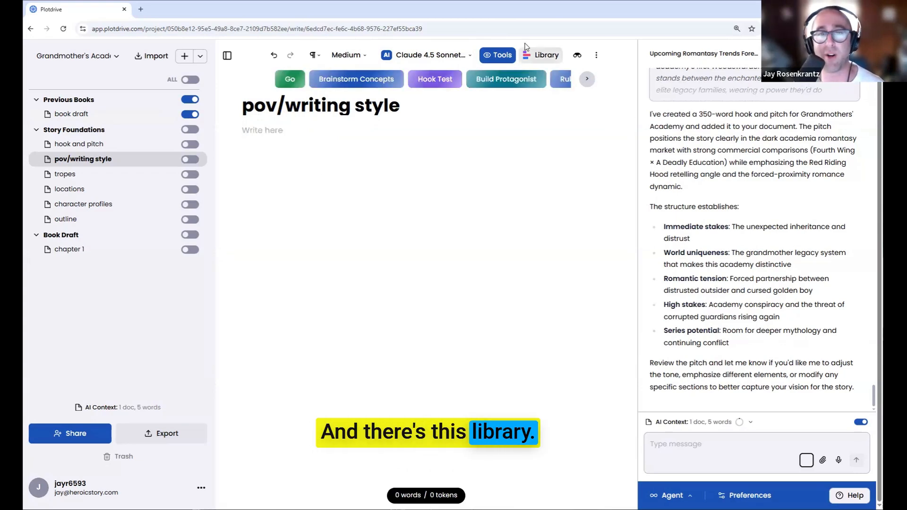
# Open the Global Tools Library, show the descriptions of the Writing Tools and Revising Tools, and return to the document.
pyautogui.click(541, 55)
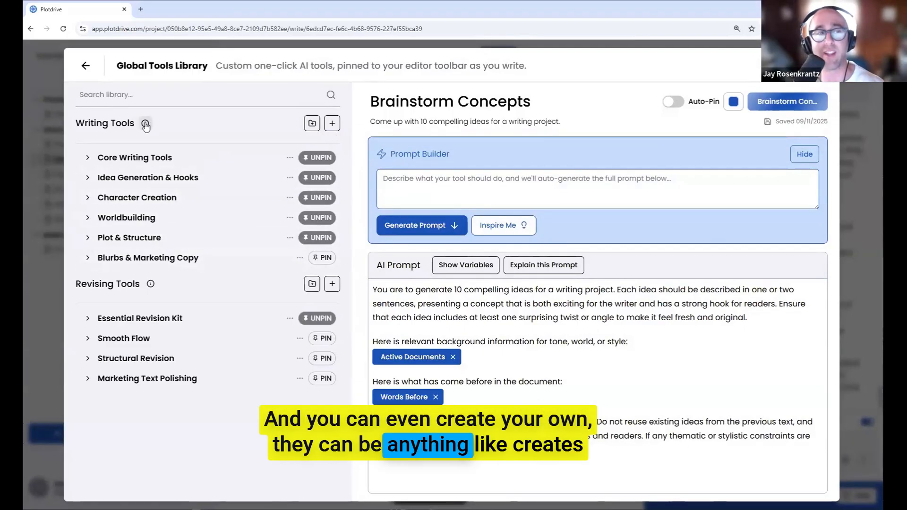
pyautogui.moveTo(145, 125)
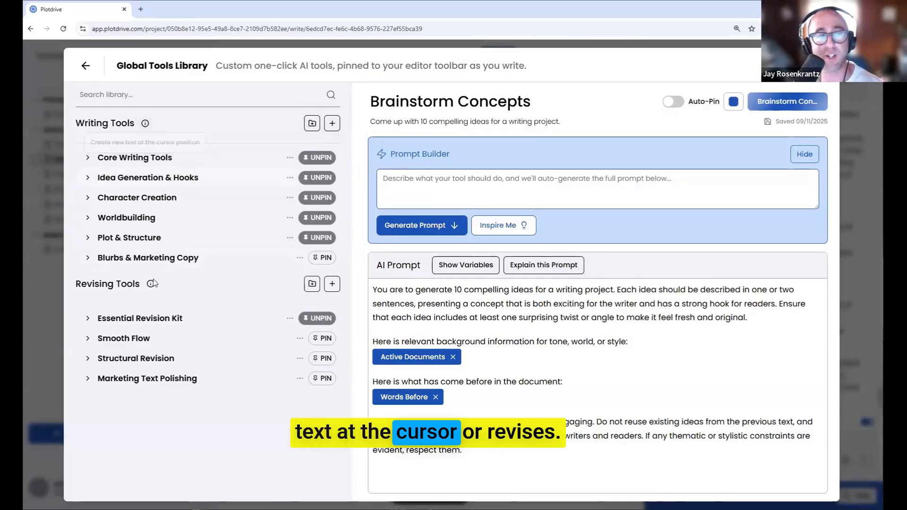
pyautogui.moveTo(150, 284)
pyautogui.click(53, 182)
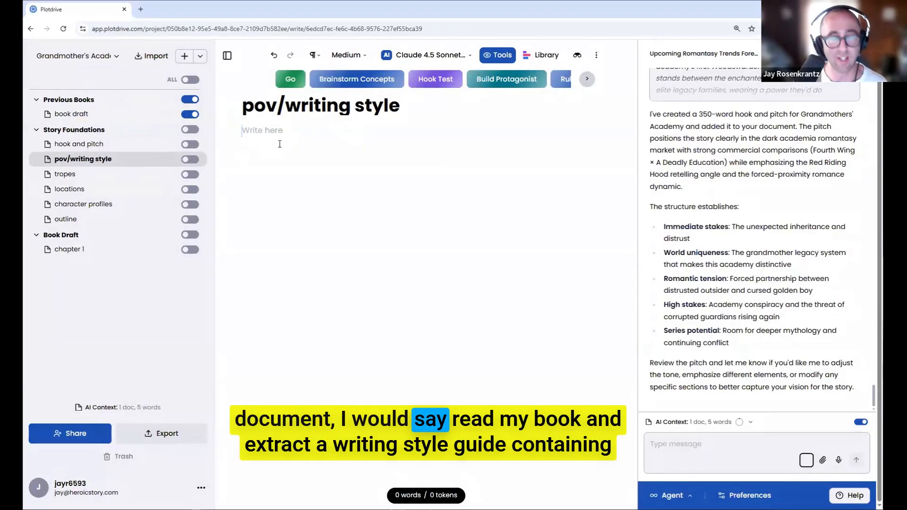
# Begin a prompt in the pov/writing style document with "read my book and extract a writing style guide, containing multiple examples of".
pyautogui.write('my book and extract a wr')
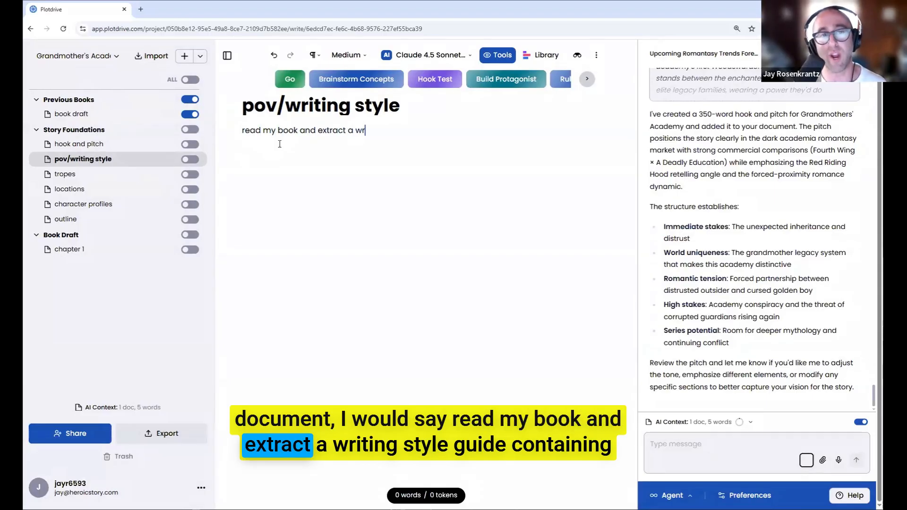
pyautogui.write('iting s')
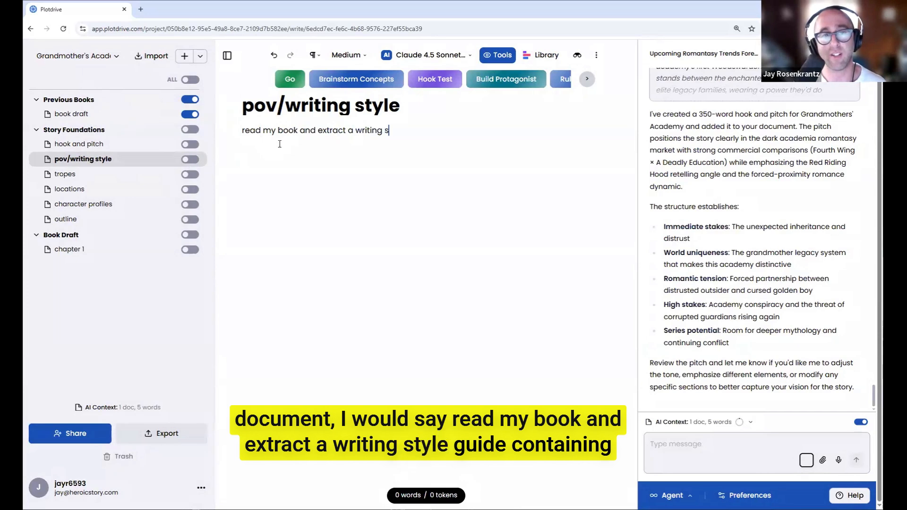
pyautogui.write('tyle guide, containing multiple exa')
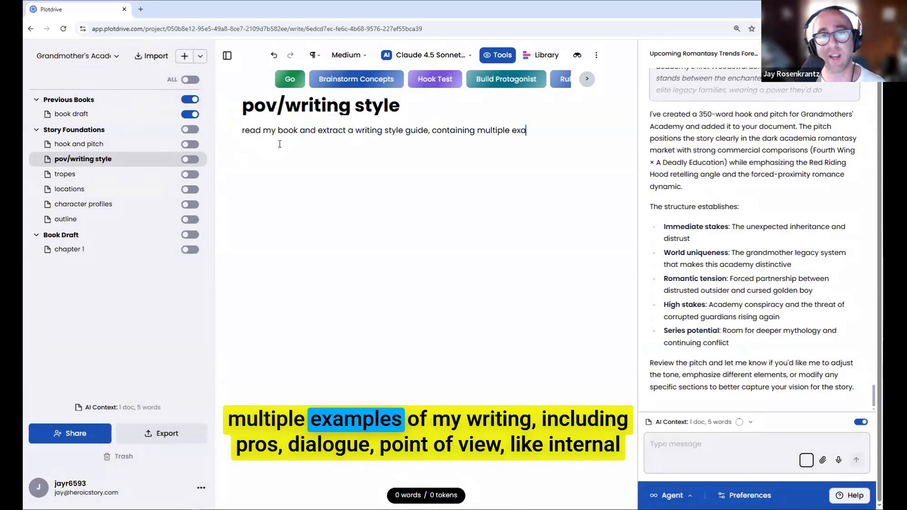
pyautogui.write('mples of ')
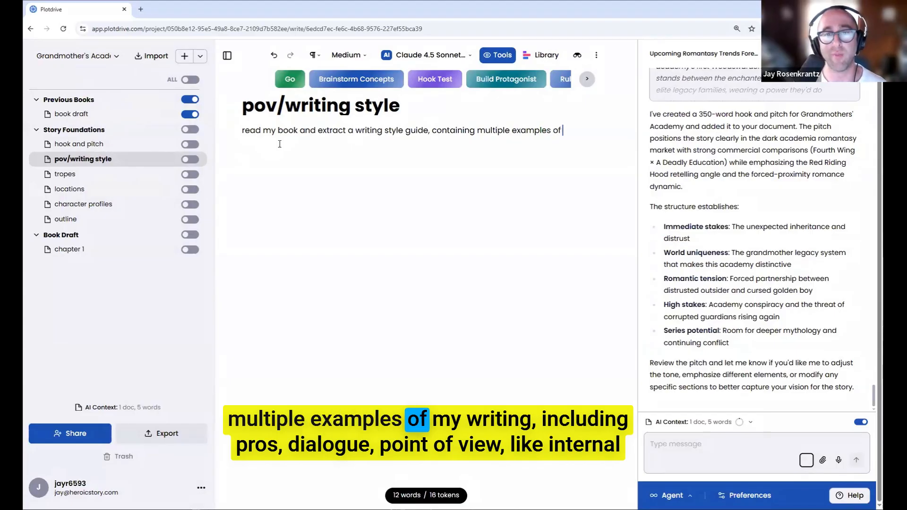
# Continue the prompt with "my writing, including prose, dialogue, POV, internal thoughts, and so on".
pyautogui.write('my writing, including prose, dialgo')
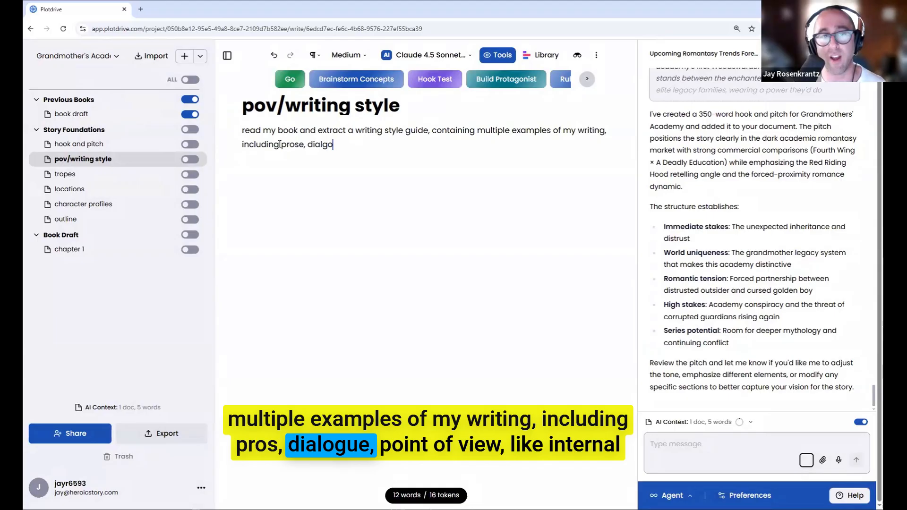
pyautogui.press('BackSpace')
pyautogui.press('BackSpace')
pyautogui.write('ogue, POV, ')
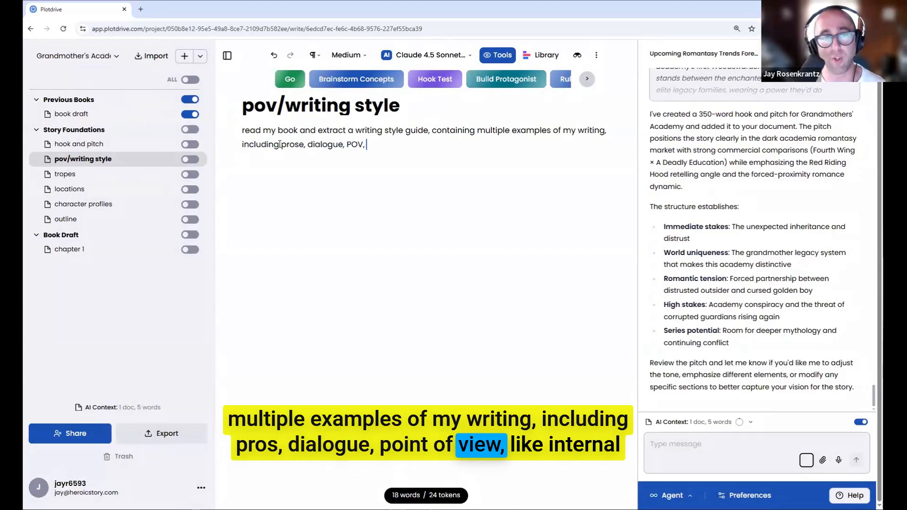
pyautogui.write('itnternal t')
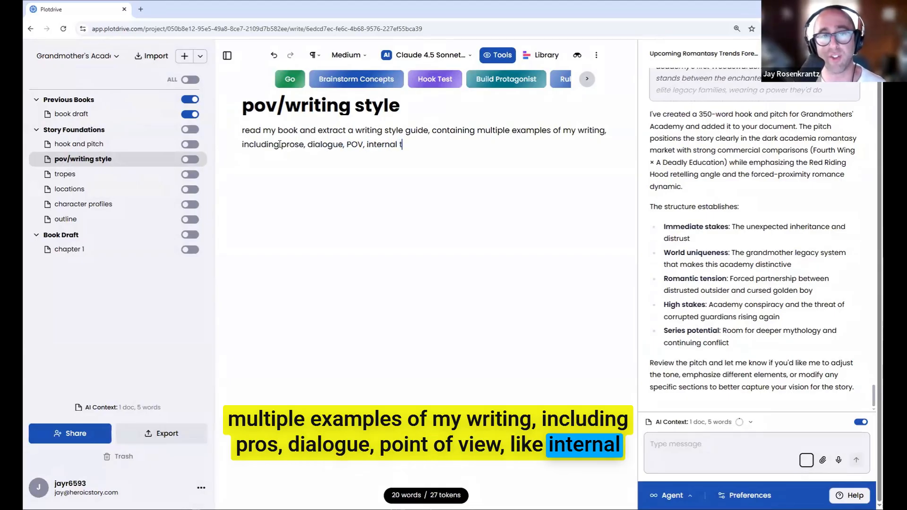
pyautogui.write('houghts, and so on')
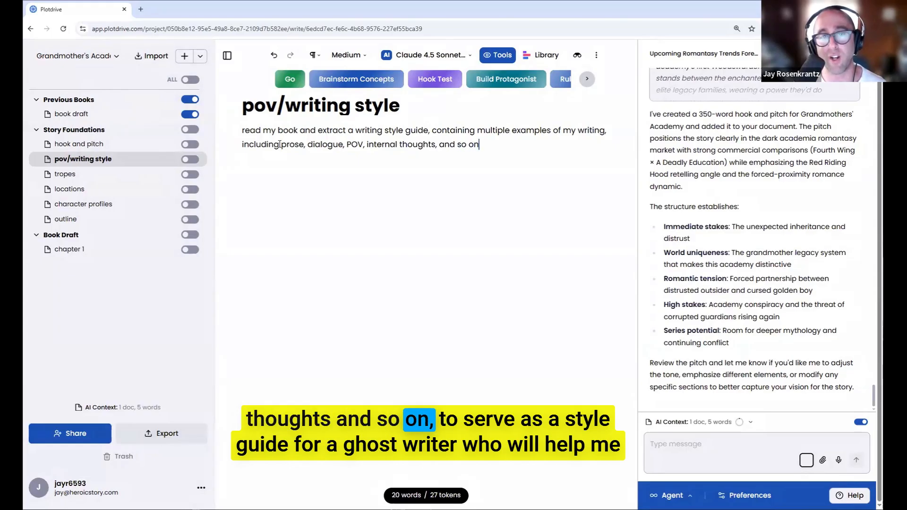
# Finish the prompt with ", to serve as a style guide for a ghostwriter who will help me create scenes or chapters" and run the AI.
pyautogui.write('s a style guide fo')
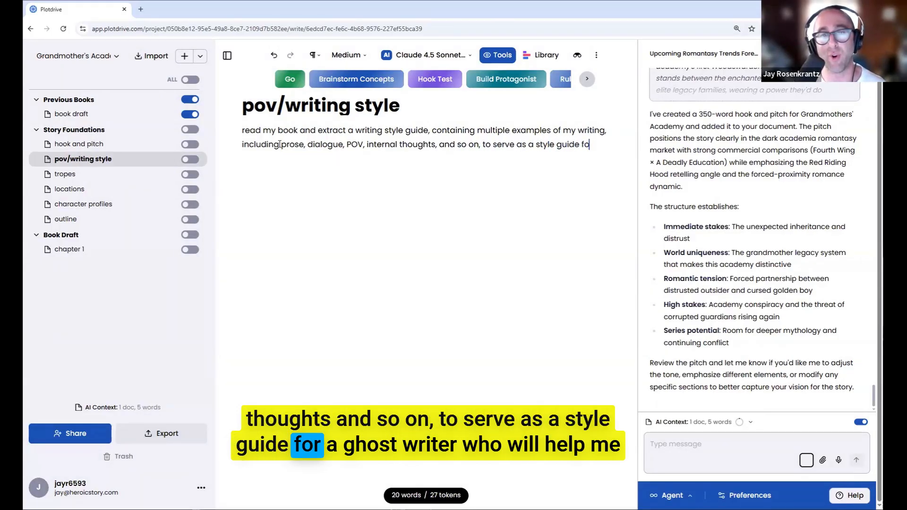
pyautogui.write('r a ghostwriter who will help ')
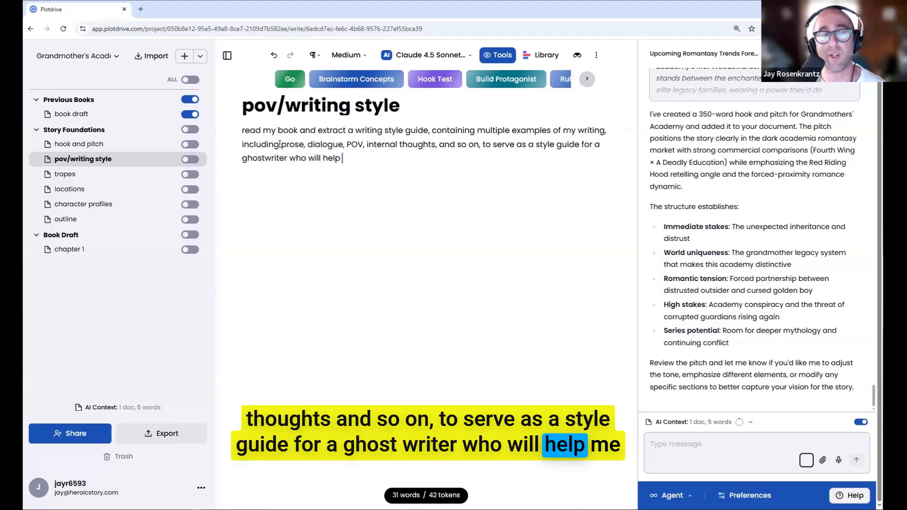
pyautogui.write('me create sce')
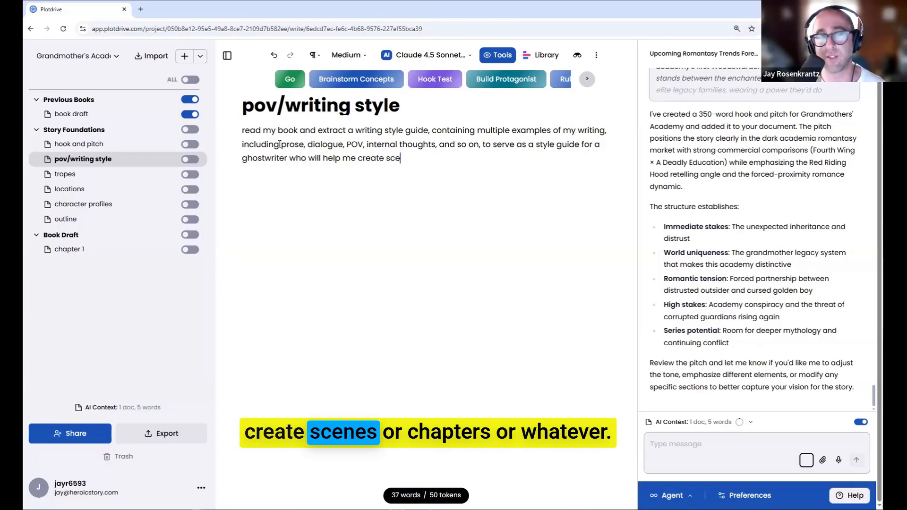
pyautogui.write('nes or chapters')
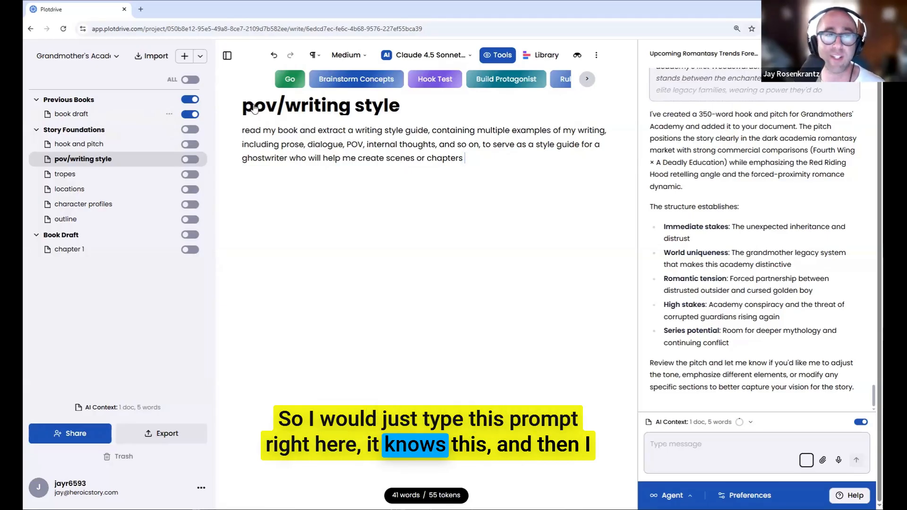
pyautogui.click(293, 79)
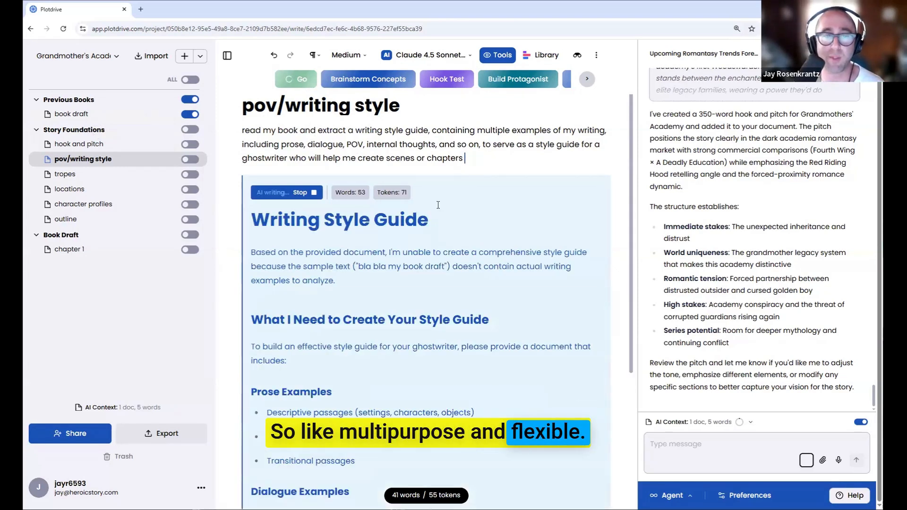
# Review the generated Writing Style Guide, including its mention of the sample book draft, and accept it into the document.
pyautogui.moveTo(360, 267); pyautogui.dragTo(445, 267)
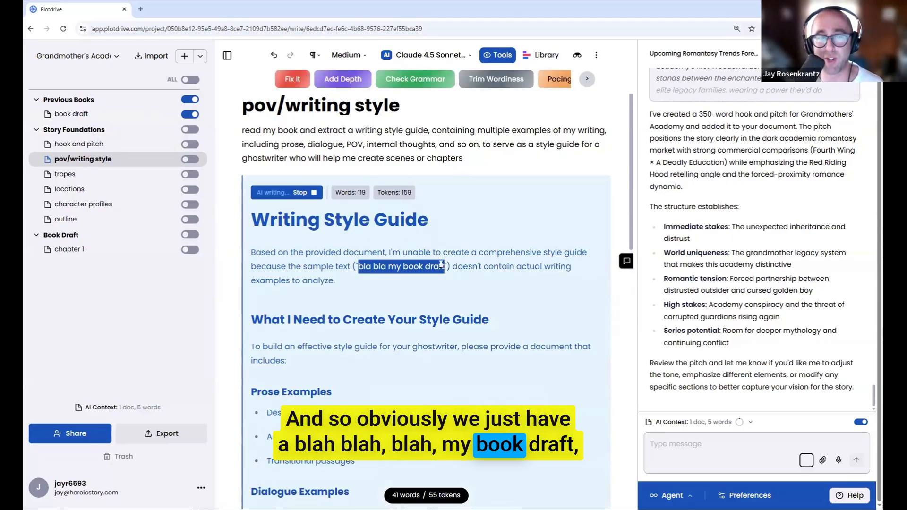
pyautogui.scroll(-1, 429, 251)
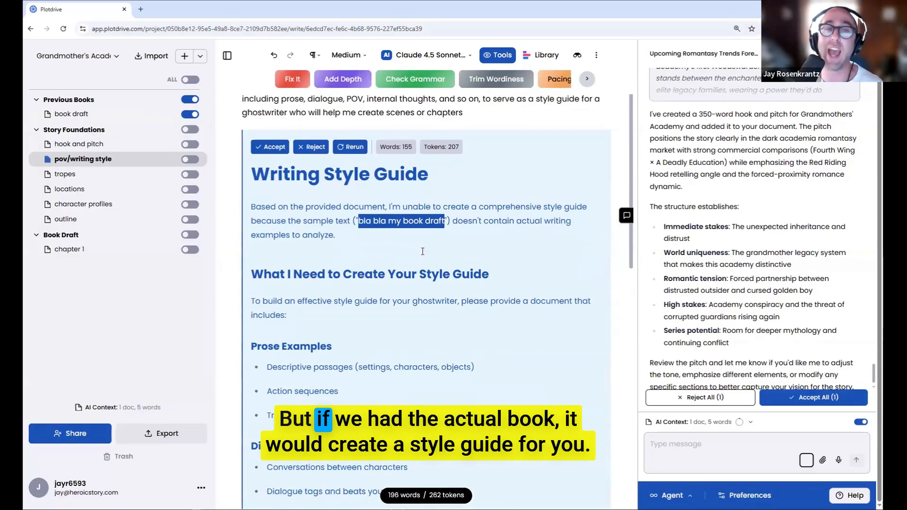
pyautogui.scroll(-3, 381, 240)
pyautogui.scroll(-9, 381, 239)
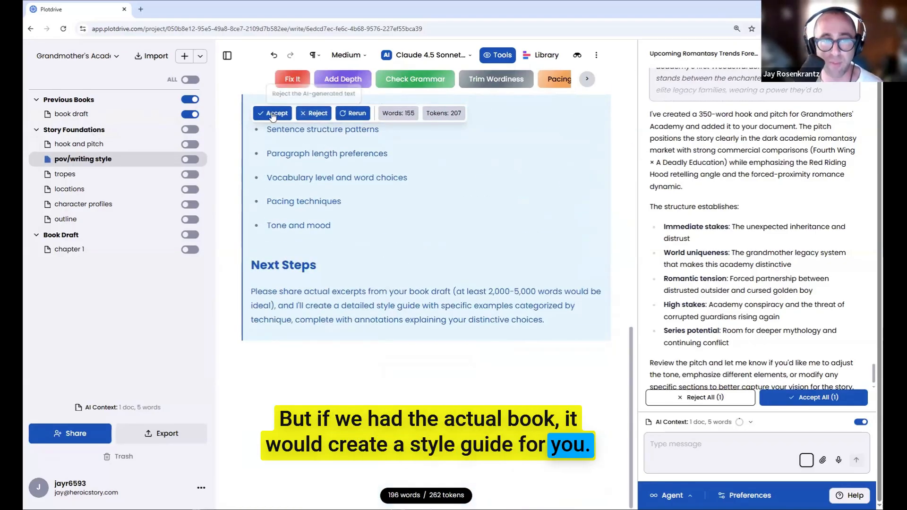
pyautogui.click(317, 121)
pyautogui.scroll(10, 331, 161)
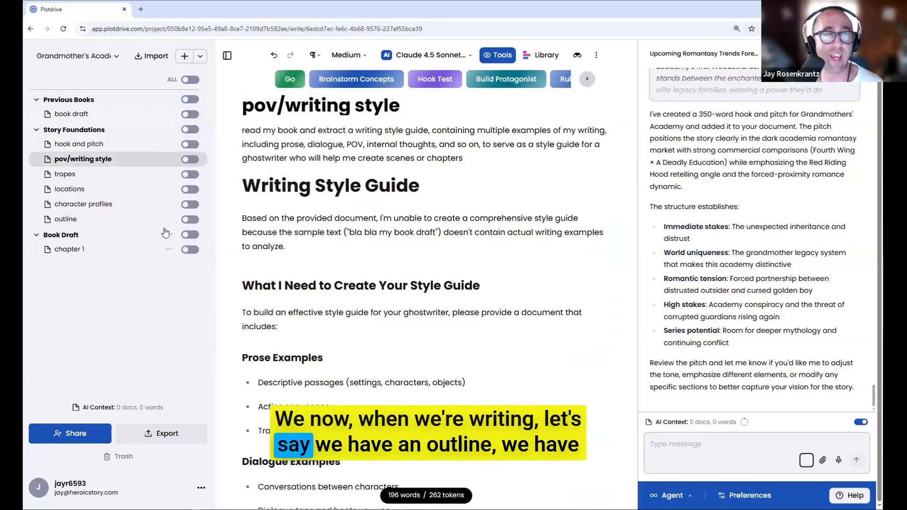
# Include the outline, character profiles, locations, tropes, pov/writing style, and hook and pitch documents in the AI context.
pyautogui.click(190, 219)
pyautogui.click(191, 205)
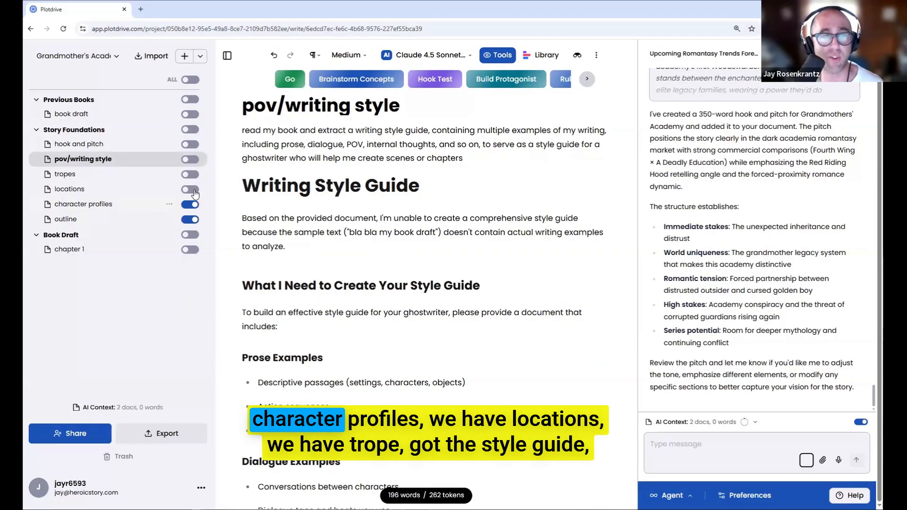
pyautogui.click(194, 188)
pyautogui.click(192, 174)
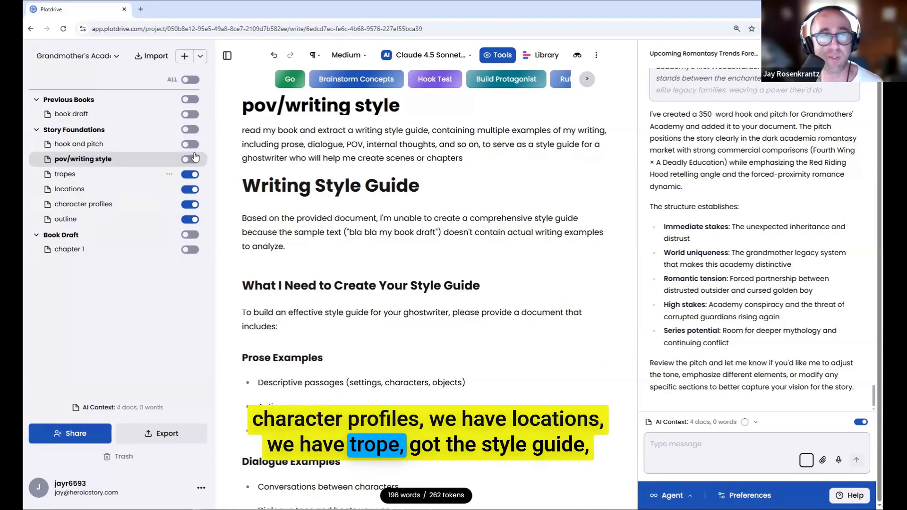
pyautogui.click(190, 159)
pyautogui.click(190, 144)
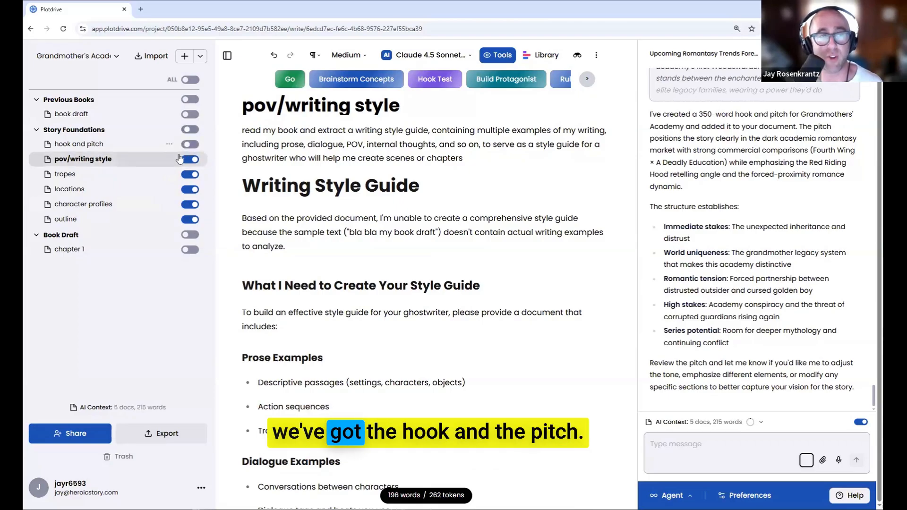
# Write the prompt "draft me a rough draft of the first scene in chapter 1" in the chapter 1 document and run the AI.
pyautogui.click(71, 249)
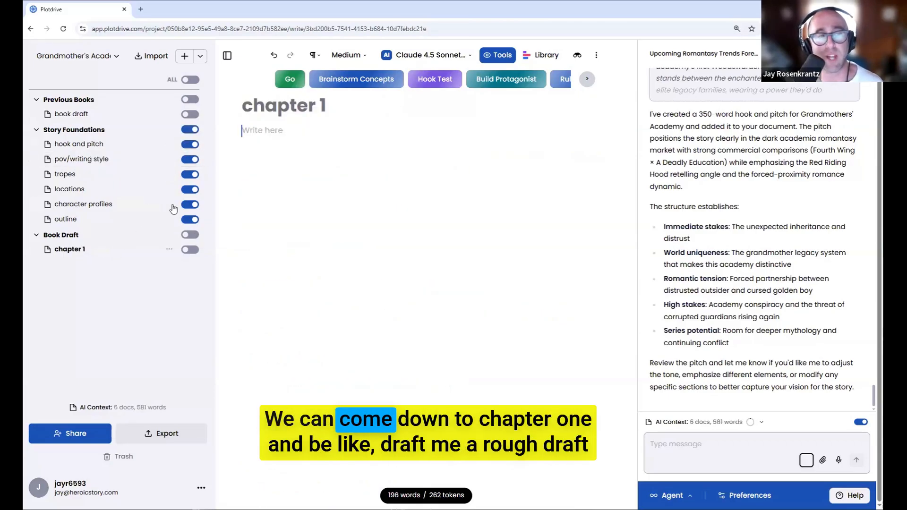
pyautogui.write('dar')
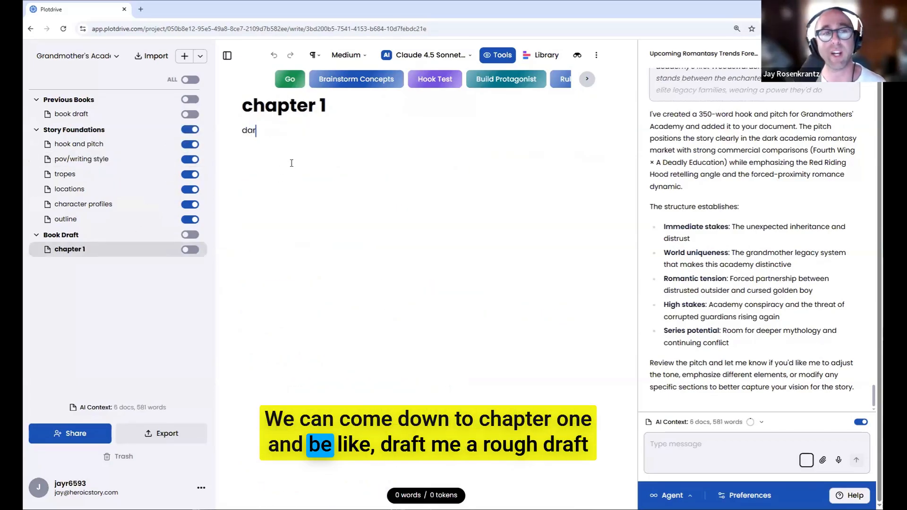
pyautogui.write('aft me a ro')
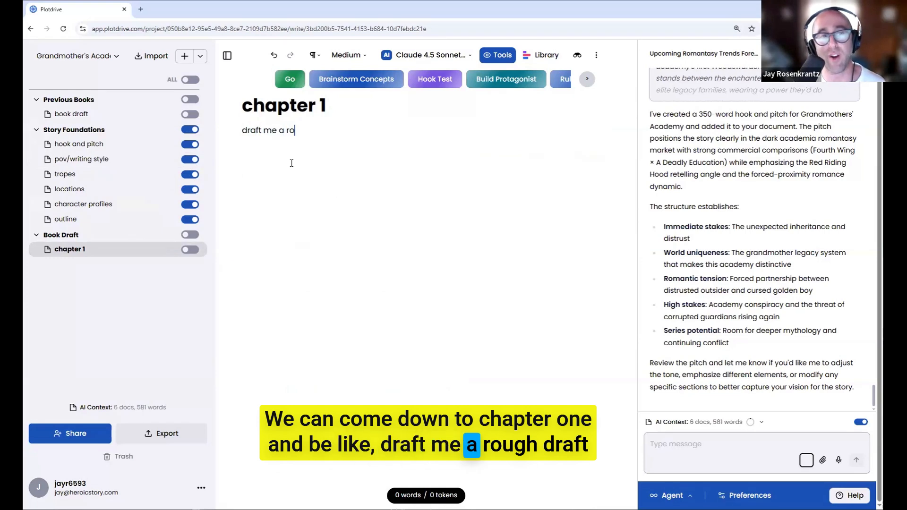
pyautogui.write('ugh draft of the first')
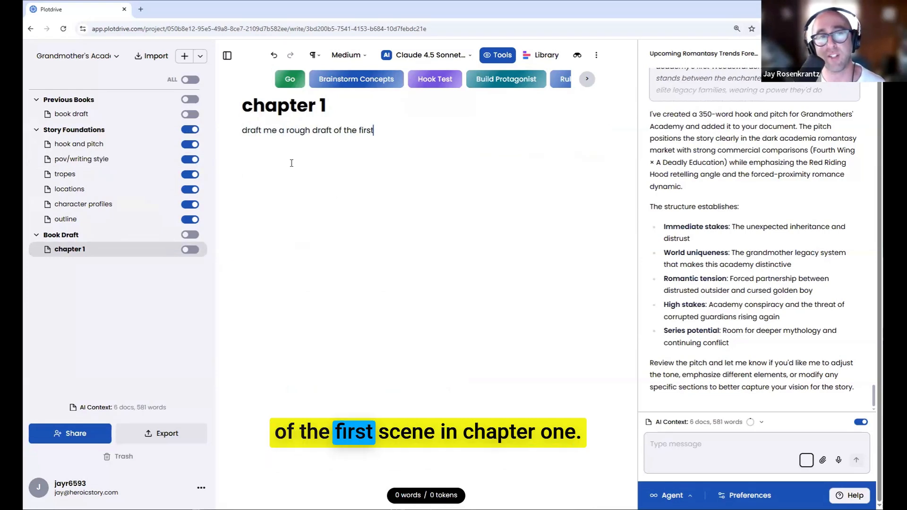
pyautogui.write(' scene in chapter 1')
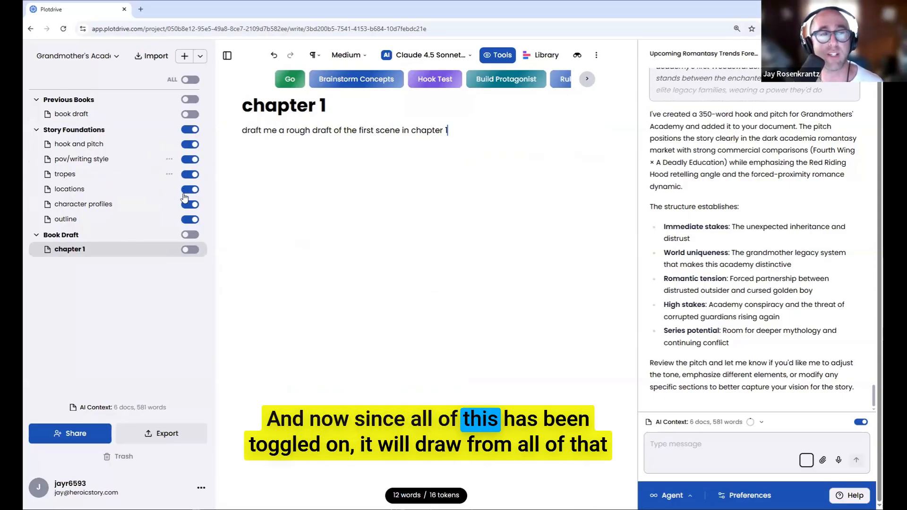
pyautogui.click(289, 80)
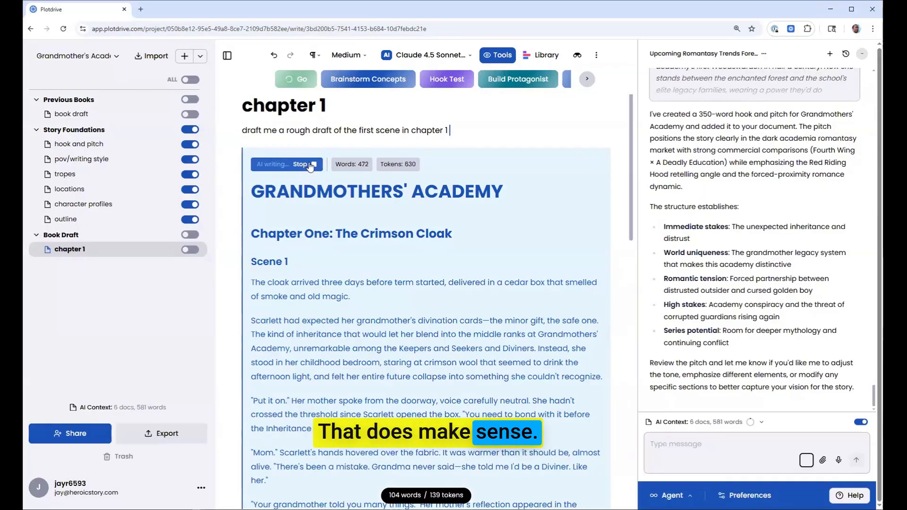
# Stop and discard the AI-generated scene, and delete the prompt text from chapter 1.
pyautogui.click(312, 165)
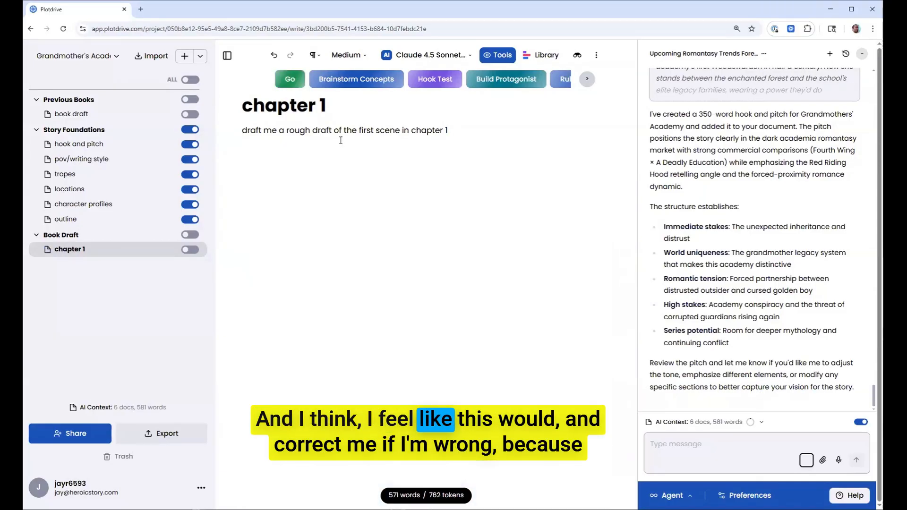
pyautogui.doubleClick(345, 129)
pyautogui.moveTo(347, 129); pyautogui.dragTo(347, 123)
pyautogui.tripleClick(347, 128)
pyautogui.click(347, 127)
pyautogui.tripleClick(347, 127)
pyautogui.press('BackSpace')
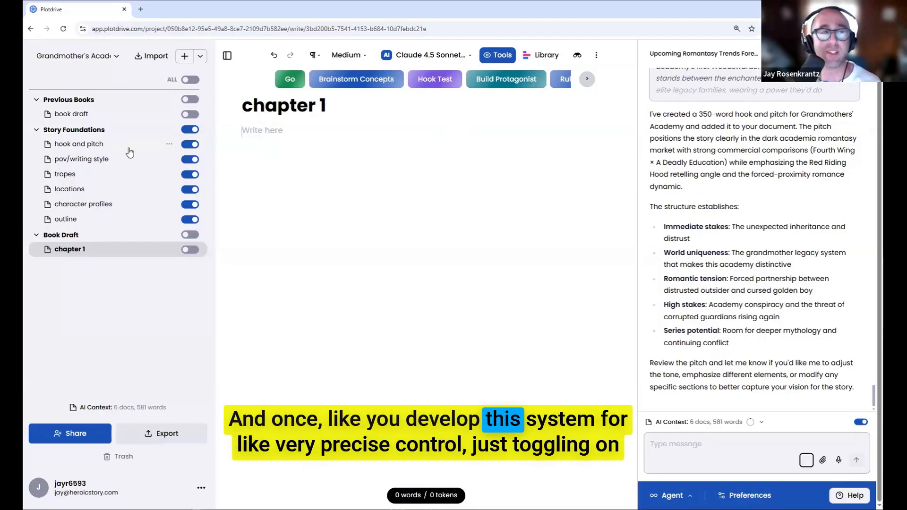
# Exclude hook and pitch and pov/writing style from the AI context, include both again, and show the AI context details.
pyautogui.click(189, 143)
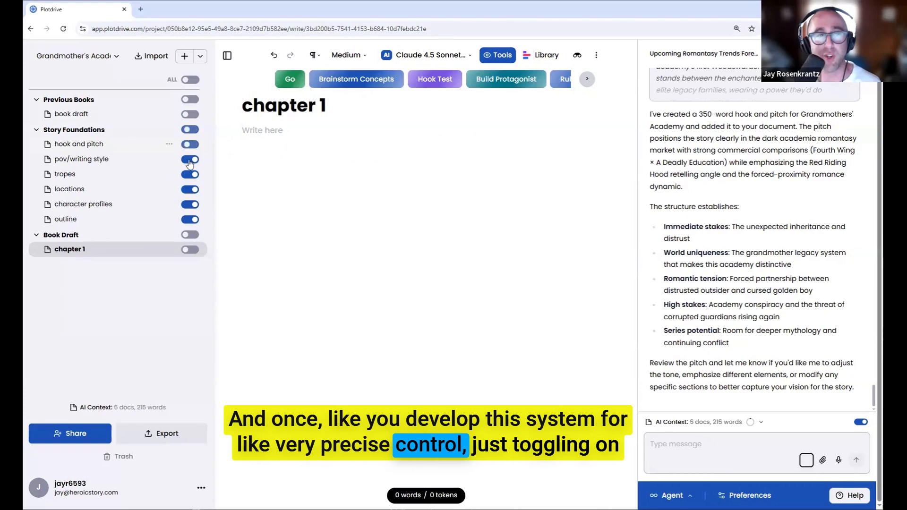
pyautogui.click(189, 160)
pyautogui.click(190, 147)
pyautogui.click(190, 160)
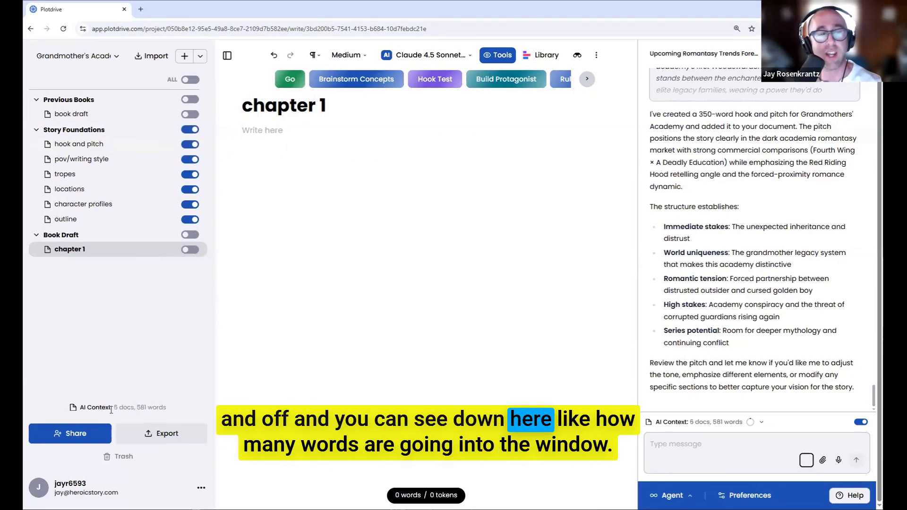
pyautogui.moveTo(162, 408)
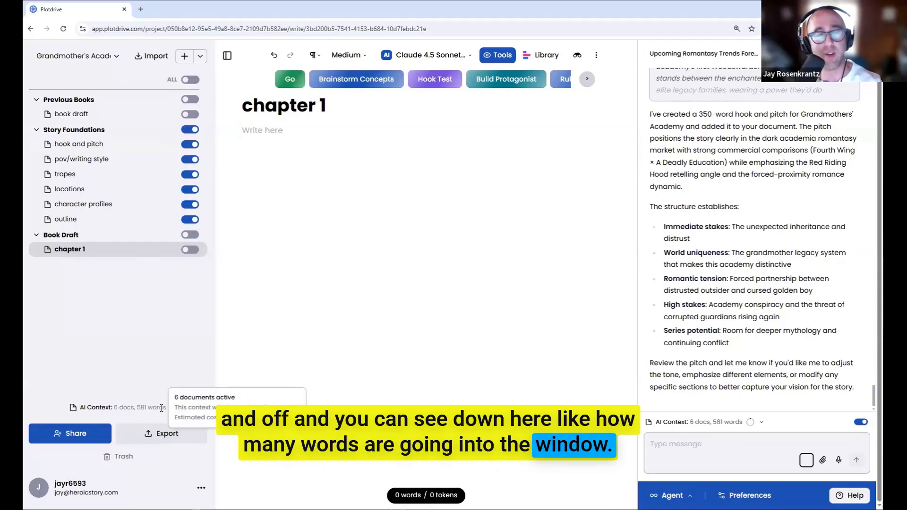
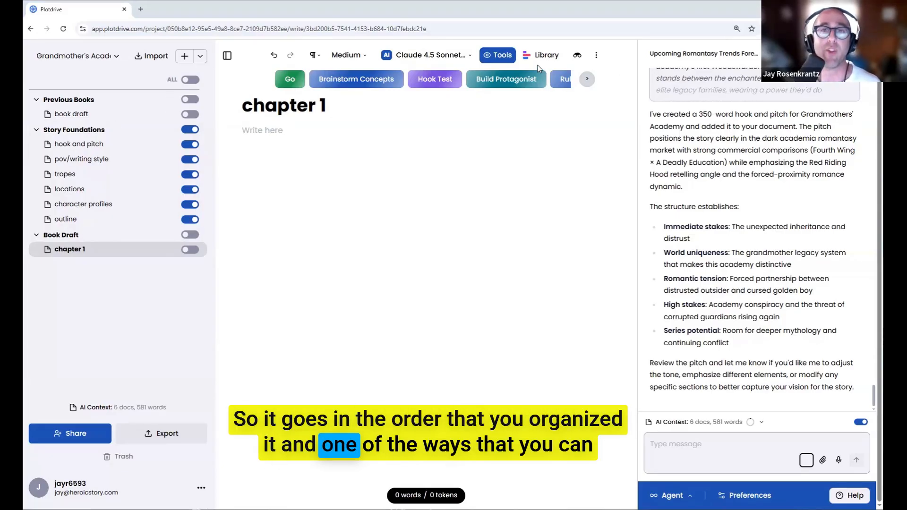
# Hide the prompt tools and examine the Go prompt's active documents in the prompt preview, expanding and collapsing hook and pitch.
pyautogui.click(495, 57)
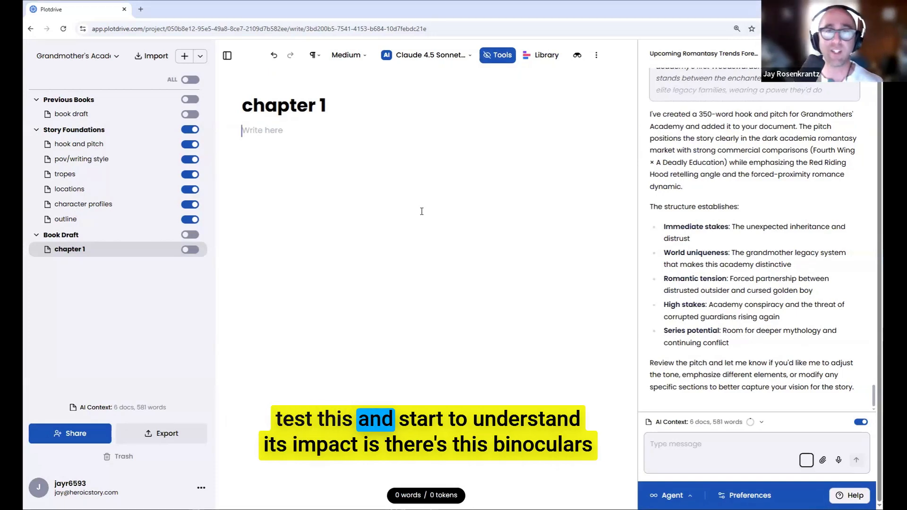
pyautogui.click(578, 56)
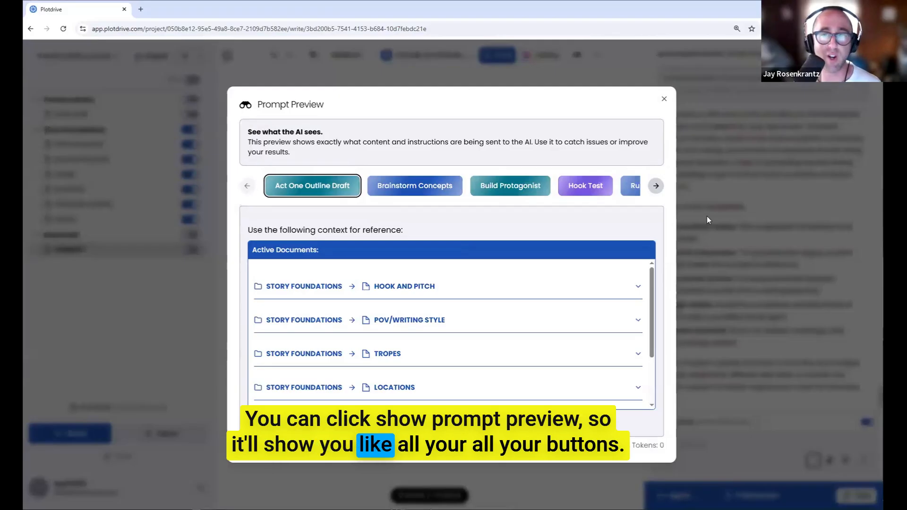
pyautogui.click(656, 186)
pyautogui.click(616, 182)
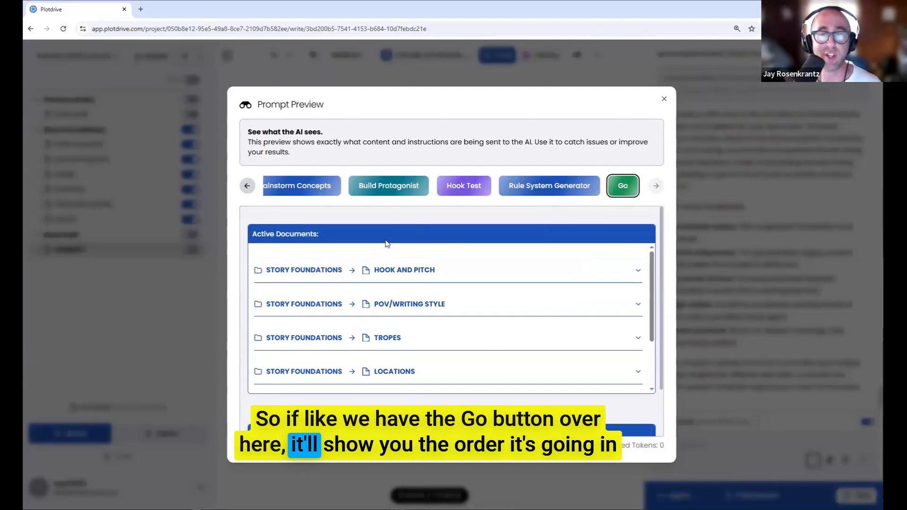
pyautogui.scroll(-2, 405, 264)
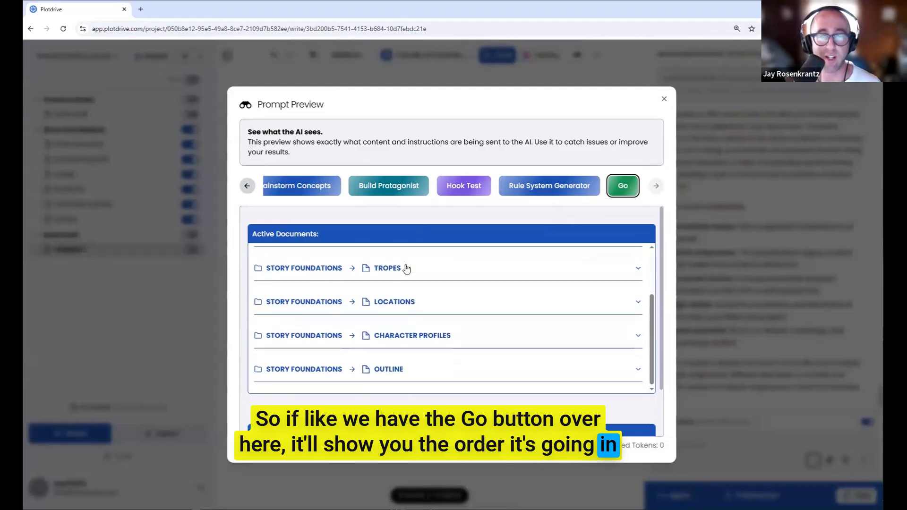
pyautogui.scroll(2, 406, 268)
pyautogui.click(638, 271)
pyautogui.scroll(-2, 463, 312)
pyautogui.scroll(2, 462, 312)
pyautogui.click(593, 269)
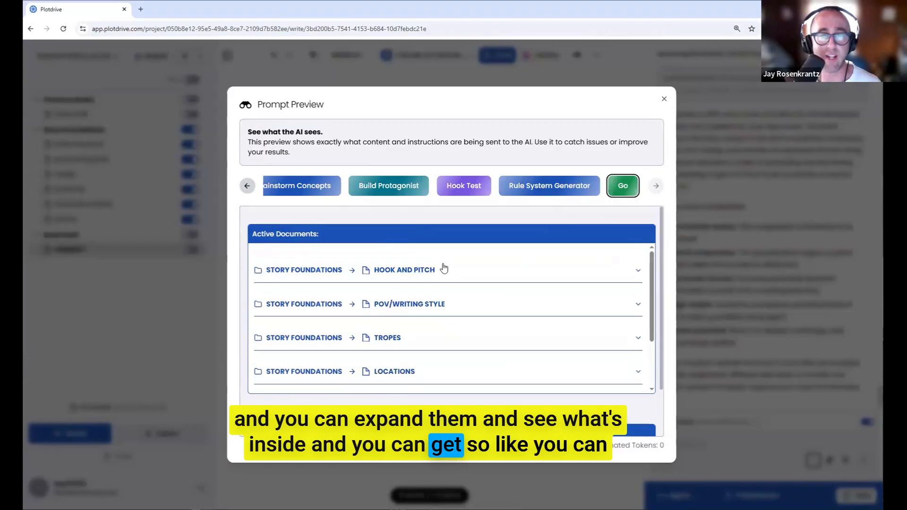
# Examine the wording and active documents of the Rule System Generator prompt in the prompt preview.
pyautogui.click(524, 189)
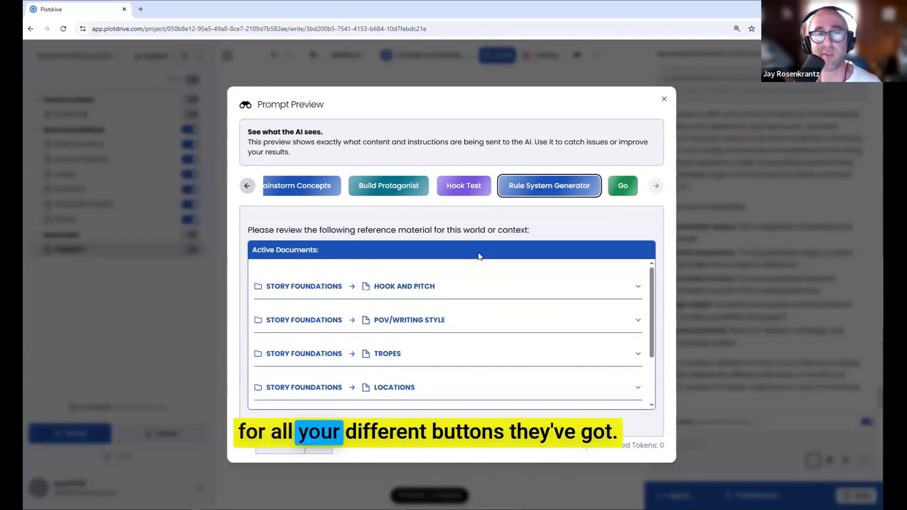
pyautogui.moveTo(489, 228); pyautogui.dragTo(491, 228)
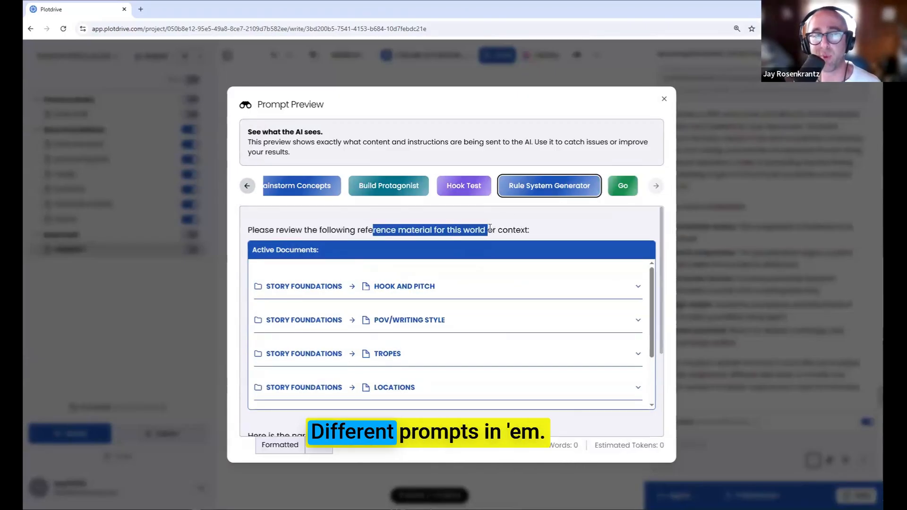
pyautogui.click(501, 228)
# Show the Go prompt's preview as raw text, read through the order of its documents, and close the preview.
pyautogui.click(626, 186)
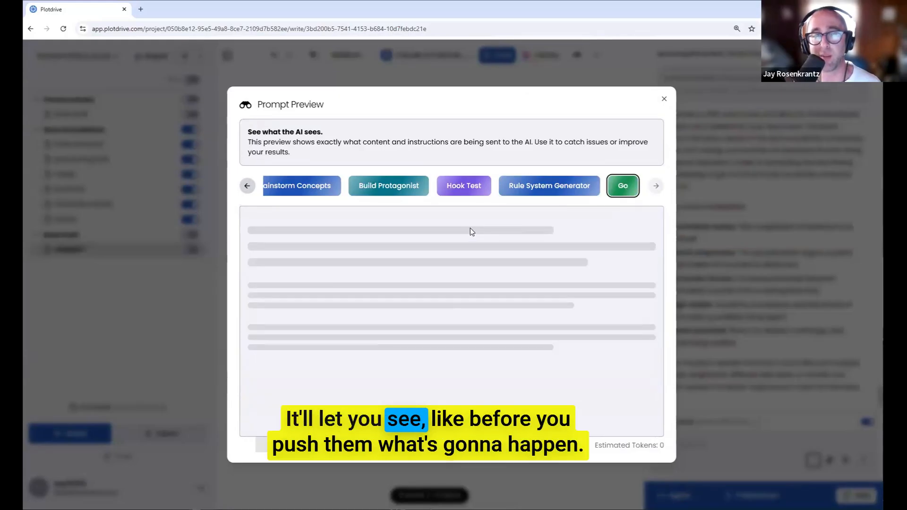
pyautogui.scroll(-2, 445, 234)
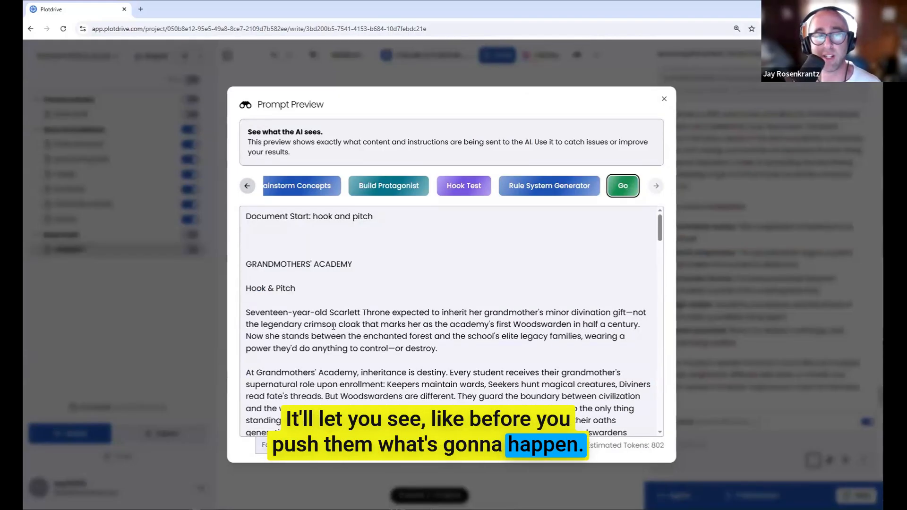
pyautogui.scroll(-3, 354, 278)
pyautogui.scroll(-10, 353, 278)
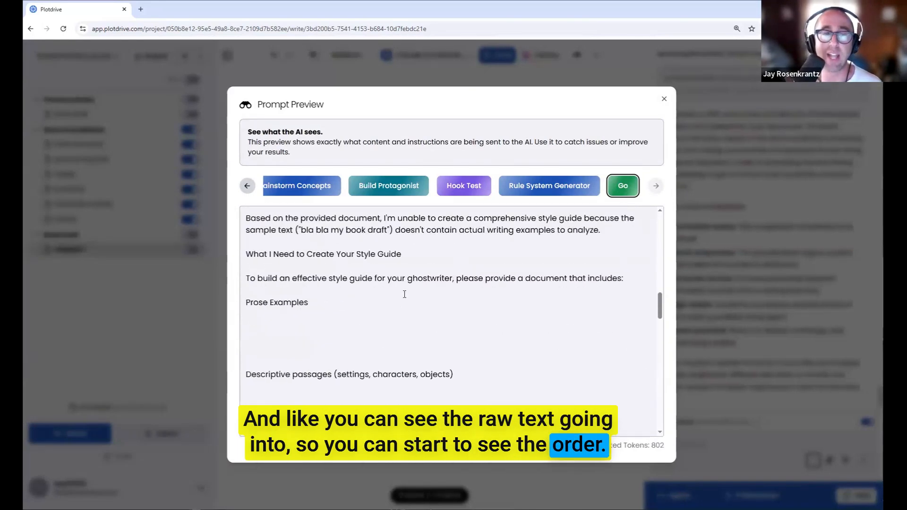
pyautogui.click(665, 100)
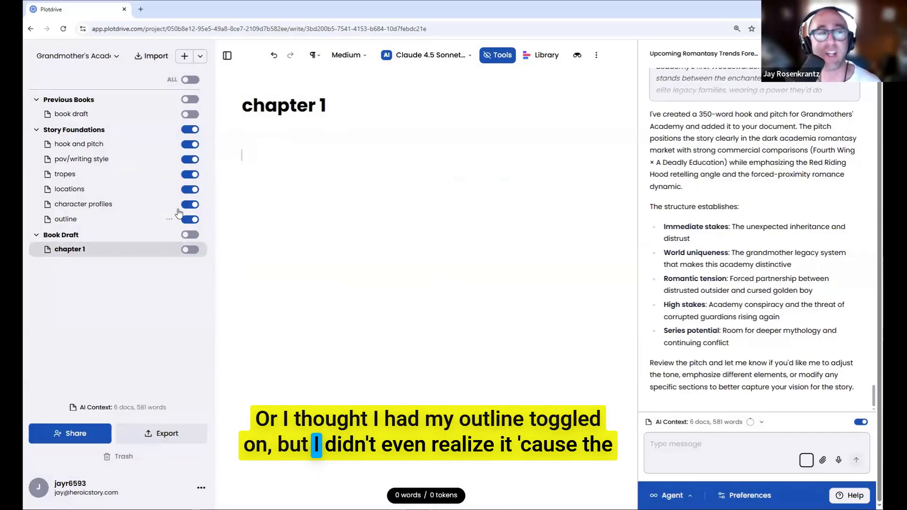
# Collapse and re-expand the Story Foundations folder, and check the prompt preview's active documents once more before closing it.
pyautogui.click(36, 130)
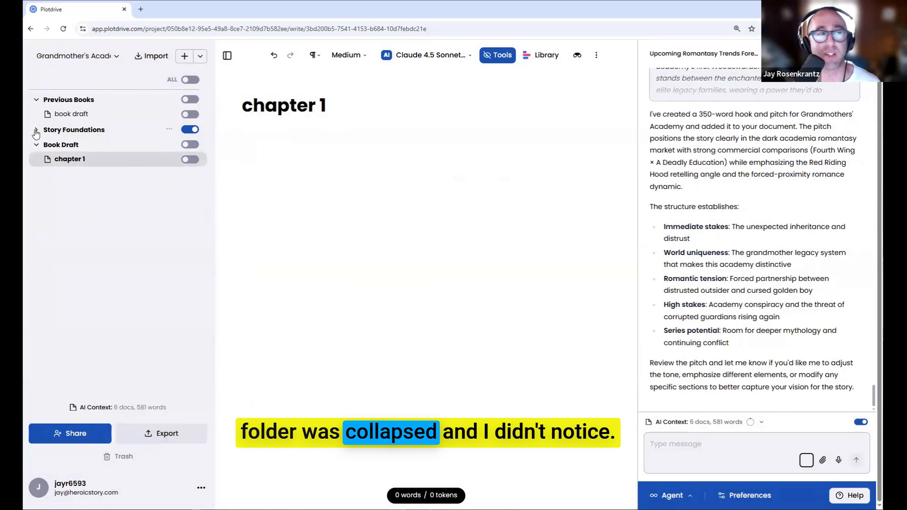
pyautogui.click(36, 130)
pyautogui.click(317, 135)
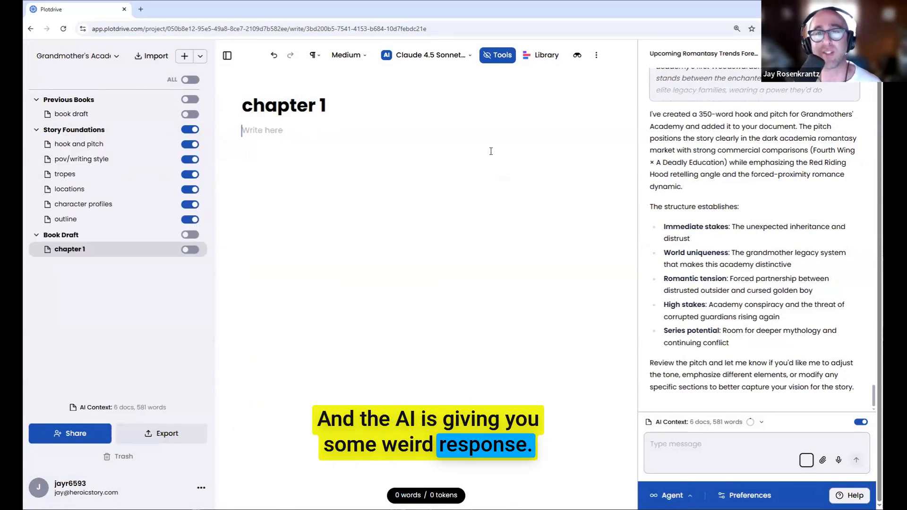
pyautogui.click(576, 55)
pyautogui.click(655, 186)
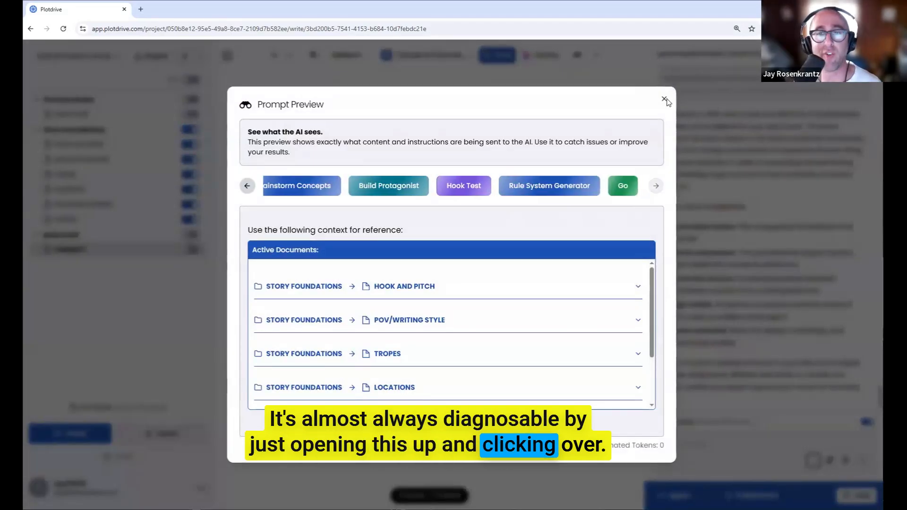
pyautogui.click(663, 99)
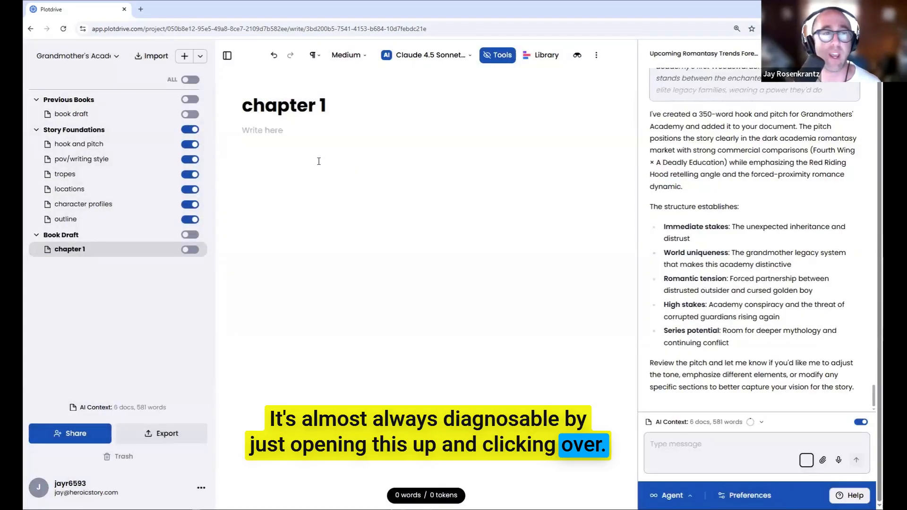
# In hook and pitch, start Fix It on the paragraph beginning "At Grandmothers' Academy" with the instruction "make this half as long".
pyautogui.click(96, 192)
pyautogui.click(108, 146)
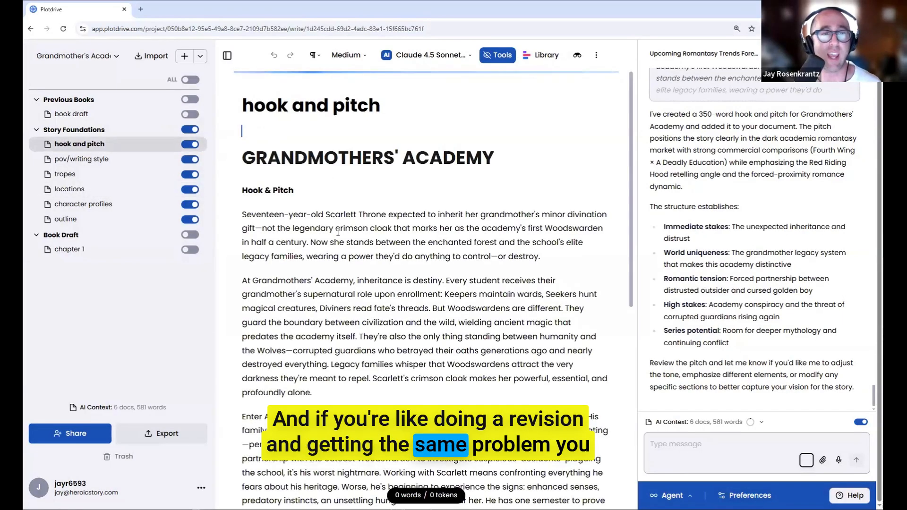
pyautogui.scroll(-3, 336, 206)
pyautogui.scroll(1, 337, 206)
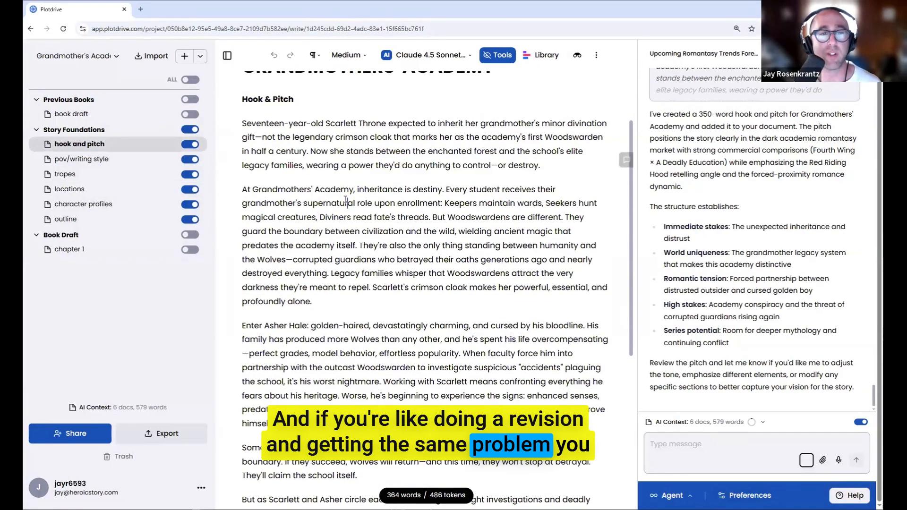
pyautogui.tripleClick(401, 197)
pyautogui.click(499, 55)
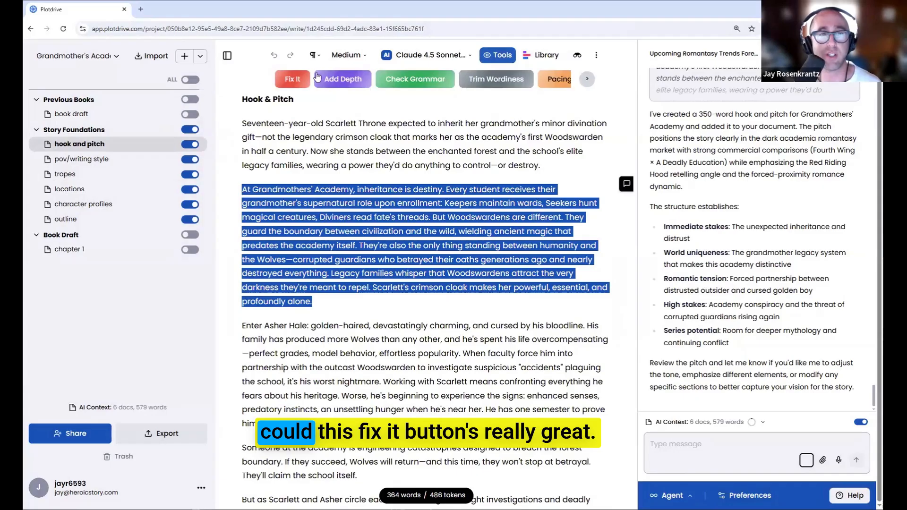
pyautogui.click(292, 81)
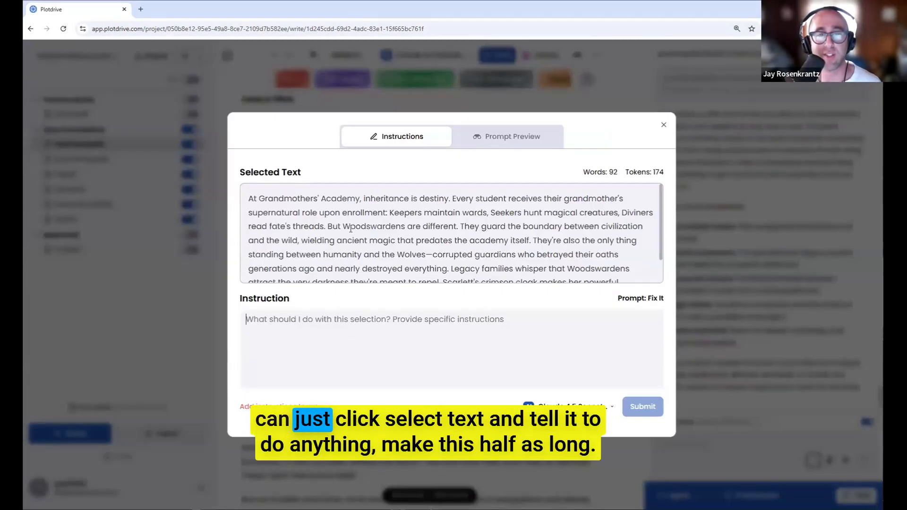
pyautogui.write('make this half as long')
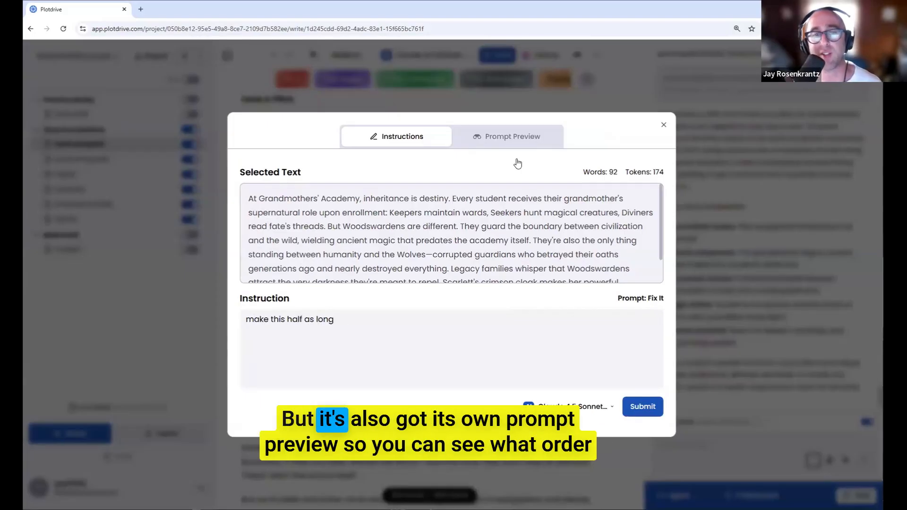
# Review the Fix It prompt preview for the selected paragraph and submit the rewrite instruction to the AI.
pyautogui.click(506, 138)
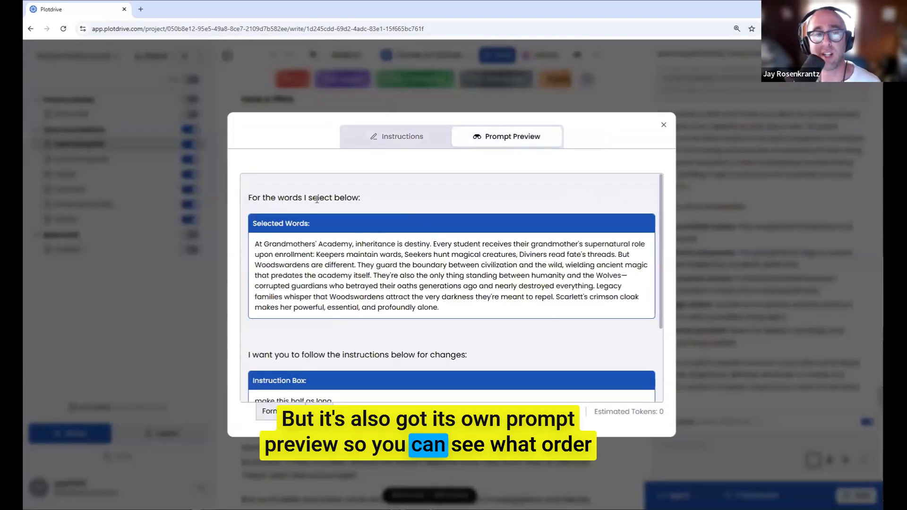
pyautogui.scroll(-3, 330, 218)
pyautogui.scroll(3, 373, 264)
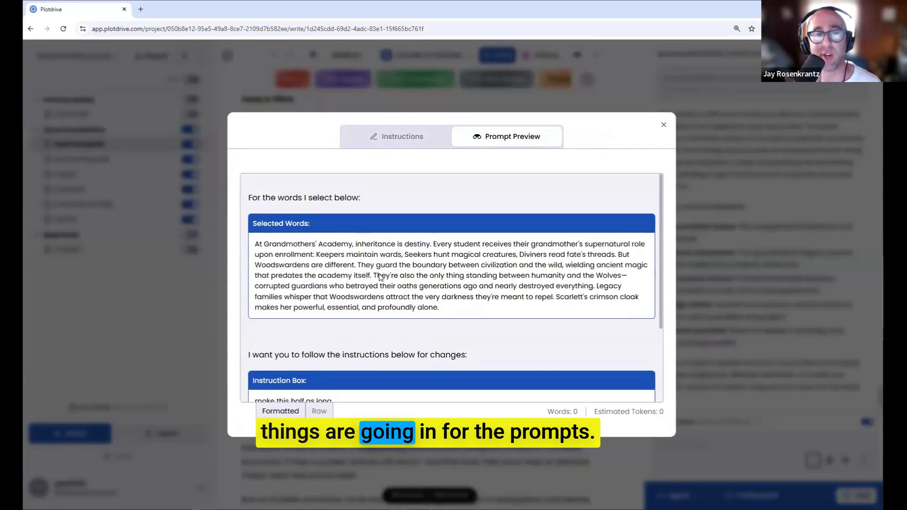
pyautogui.click(398, 137)
pyautogui.click(642, 406)
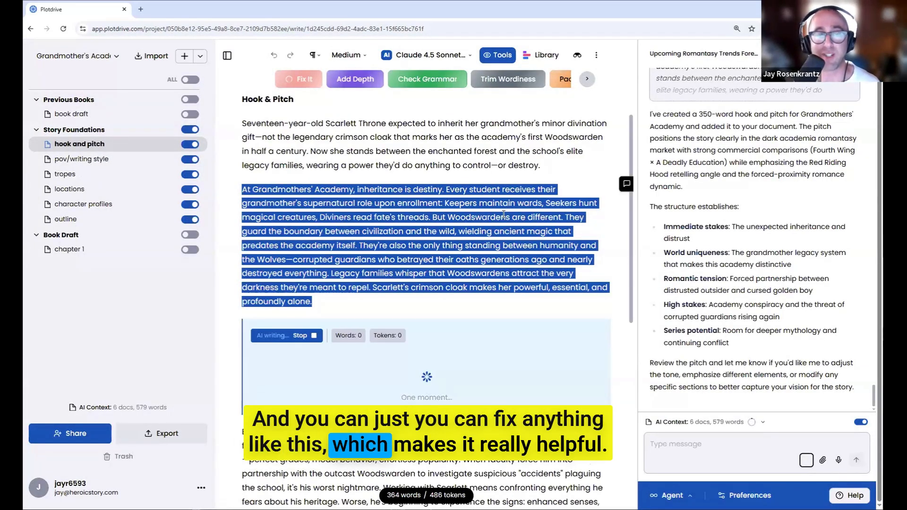
# Reject the AI's shortened version of the paragraph and clear the text selection.
pyautogui.scroll(-1, 479, 226)
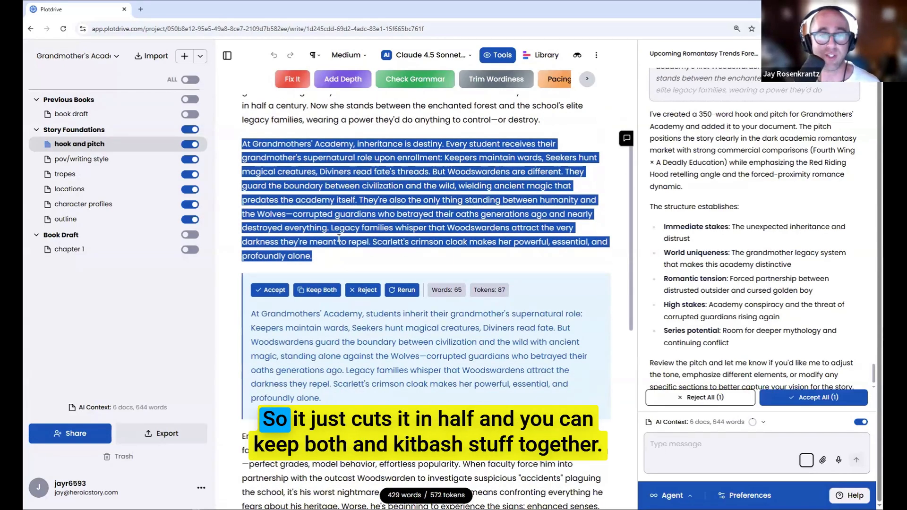
pyautogui.click(368, 291)
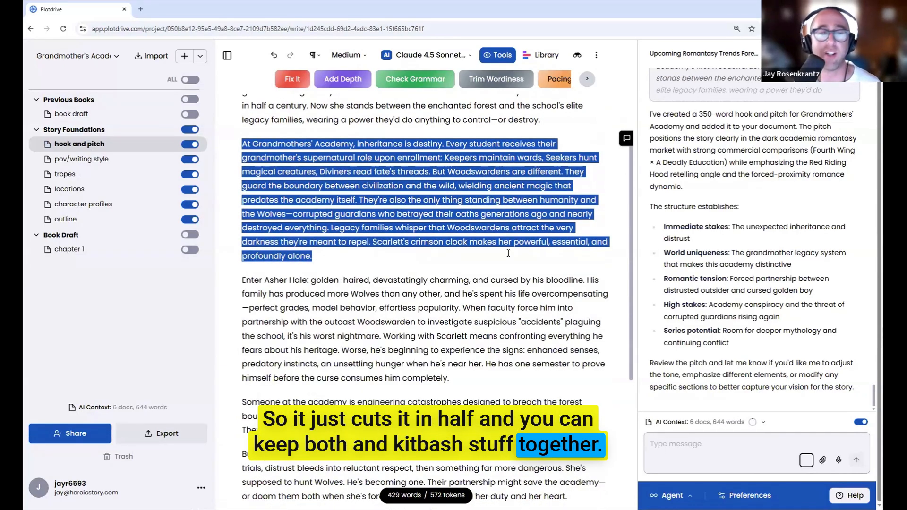
pyautogui.click(488, 280)
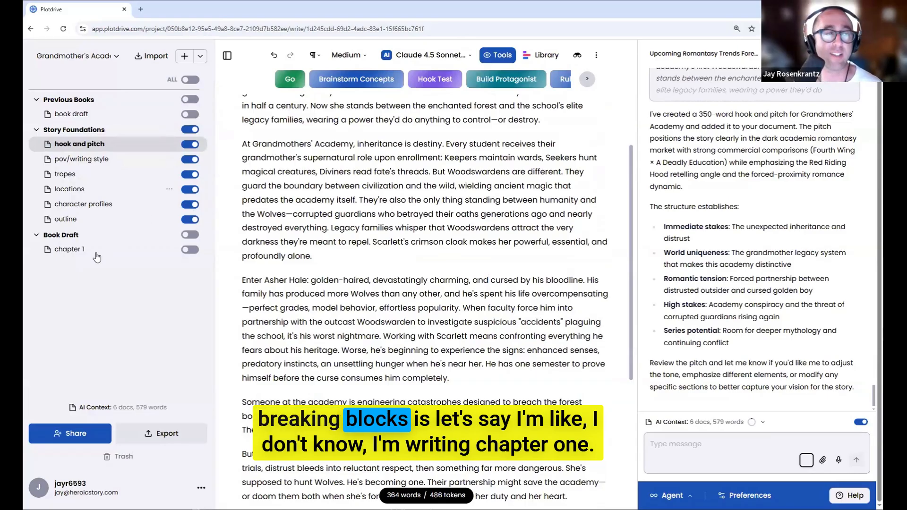
# In chapter 1, write "so Red Riding Hood goes to school and there's like a sorting hat or something and a meet cute".
pyautogui.click(71, 250)
pyautogui.click(293, 142)
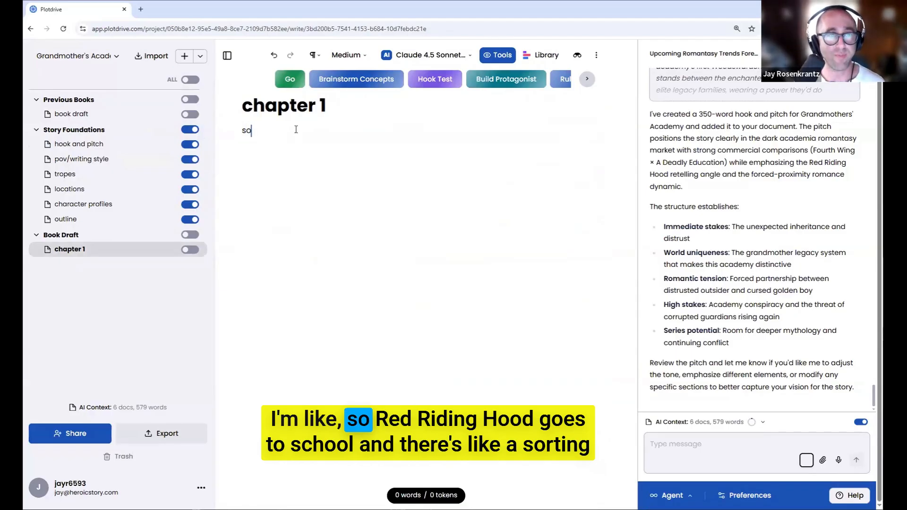
pyautogui.write('so Red Riding')
pyautogui.write(' Hood goes to schoo')
pyautogui.write("l and there's like a")
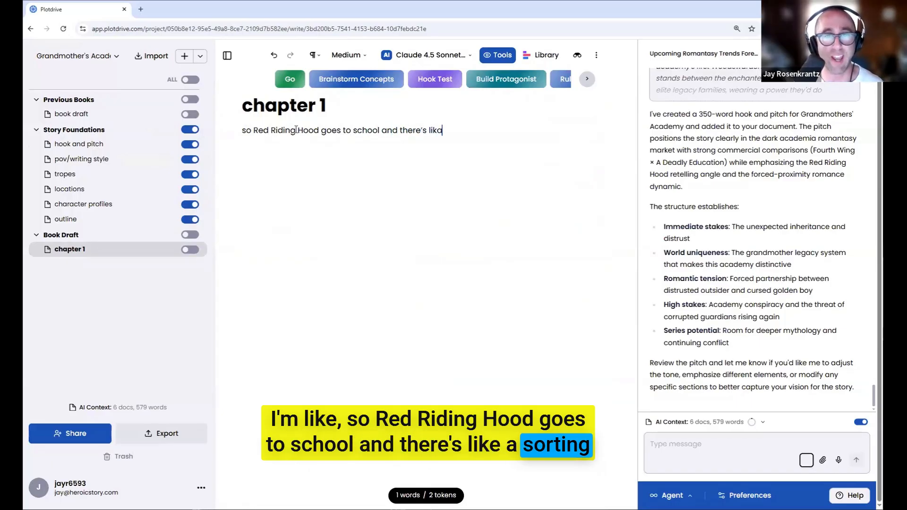
pyautogui.write(' sorting hat ')
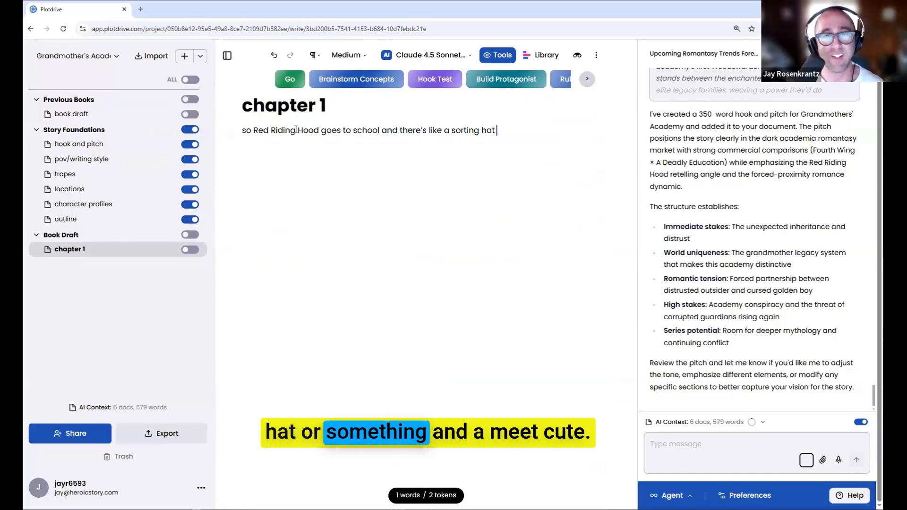
pyautogui.write('or something and')
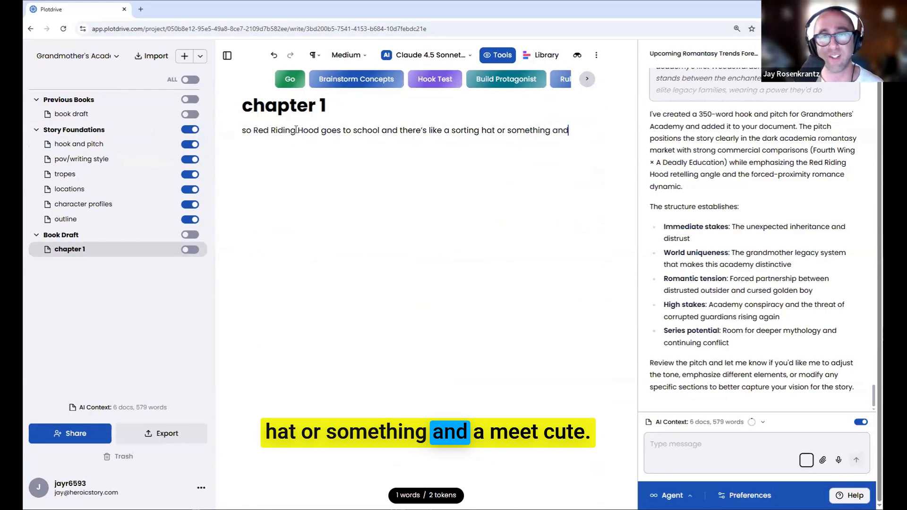
pyautogui.write(' a meet cute')
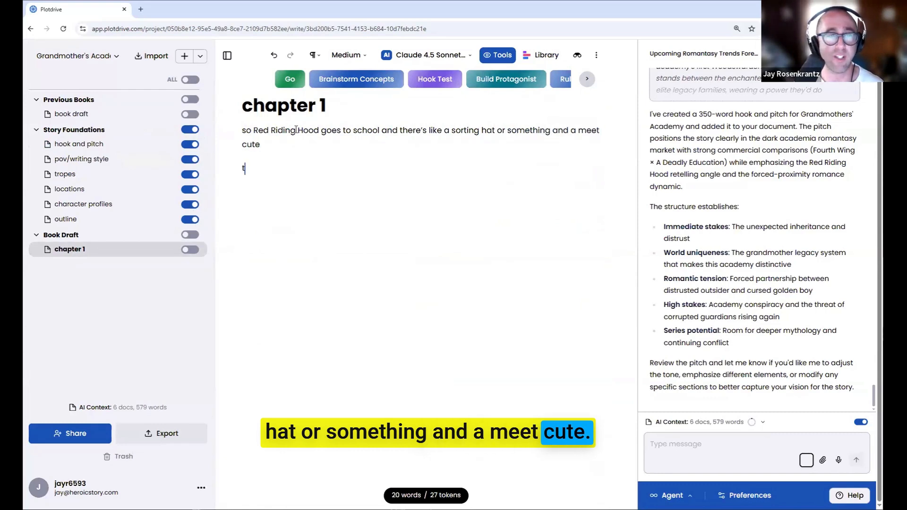
# Add to chapter 1: "then there's a moment where sun beams through the window and it makes her think of a traumatic event from 13 years ago".
pyautogui.write("hen there's a moment where sn ")
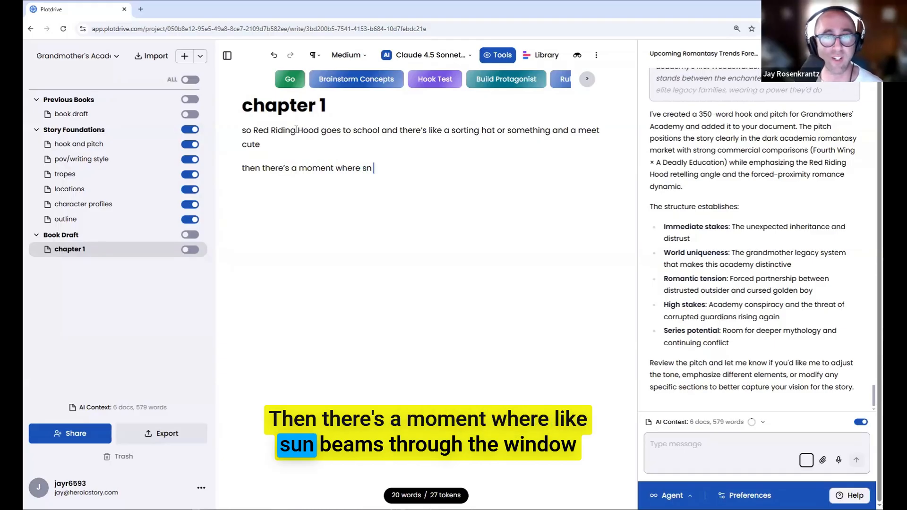
pyautogui.press('BackSpace')
pyautogui.press('BackSpace')
pyautogui.write('un beams through th')
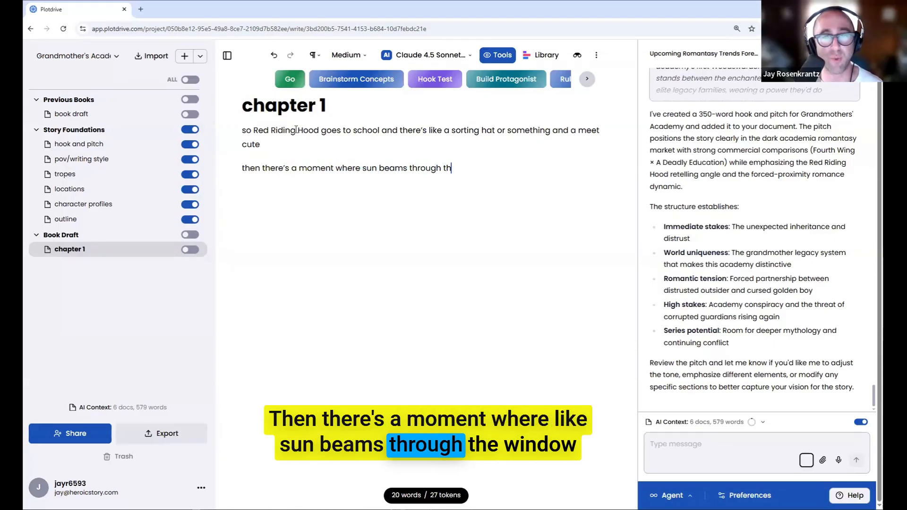
pyautogui.write('e window and it makes')
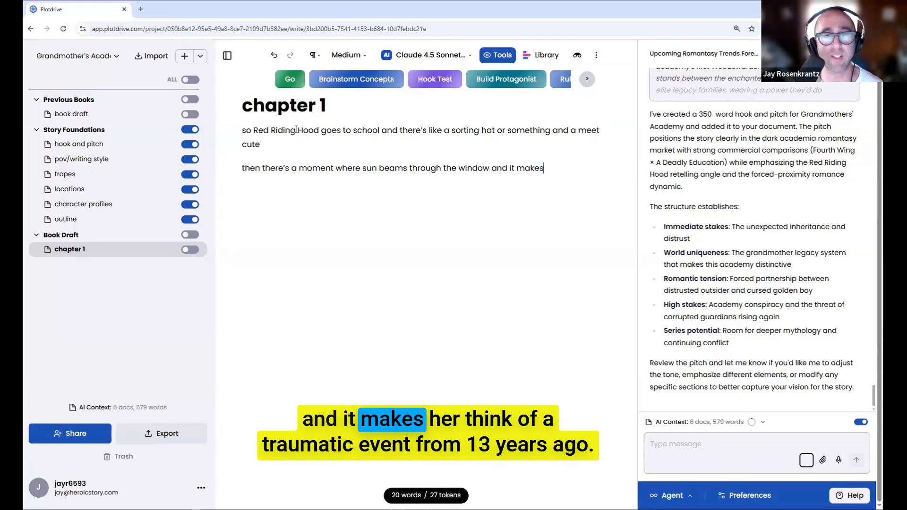
pyautogui.write(' her think of a t')
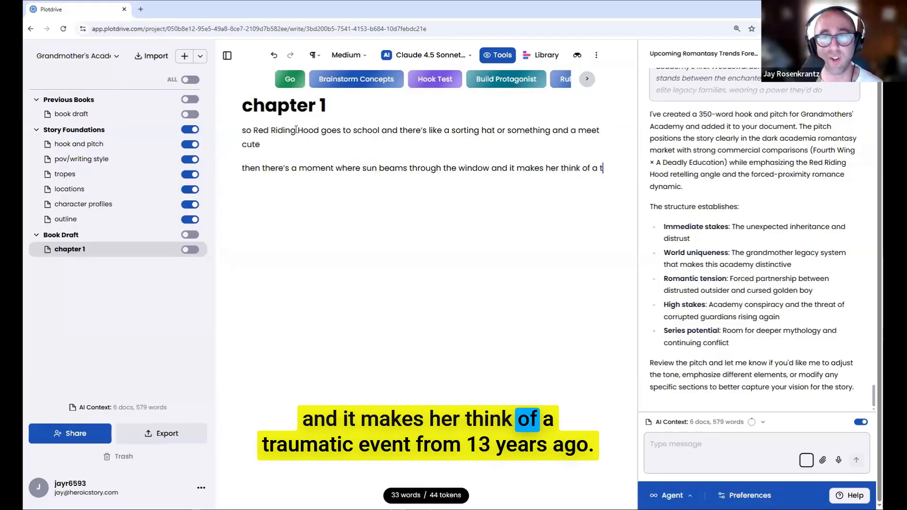
pyautogui.write('raumatic event')
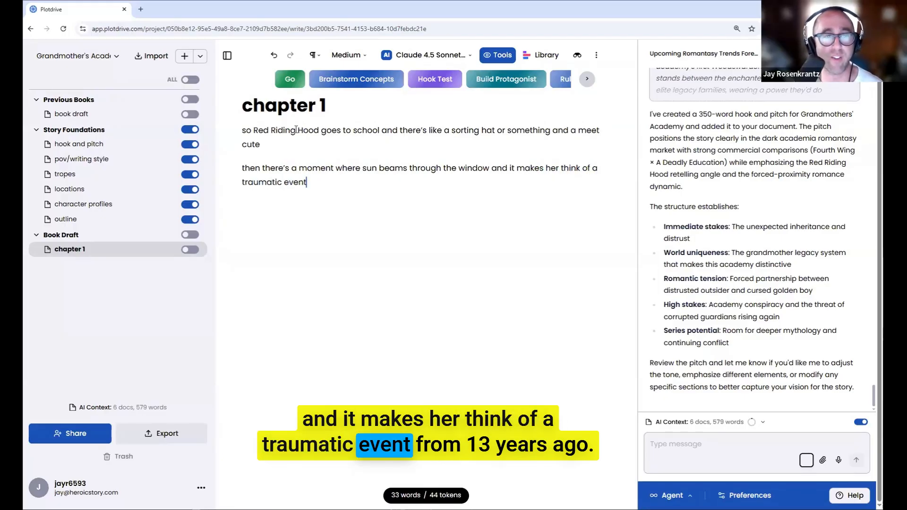
pyautogui.write(' from 13 ')
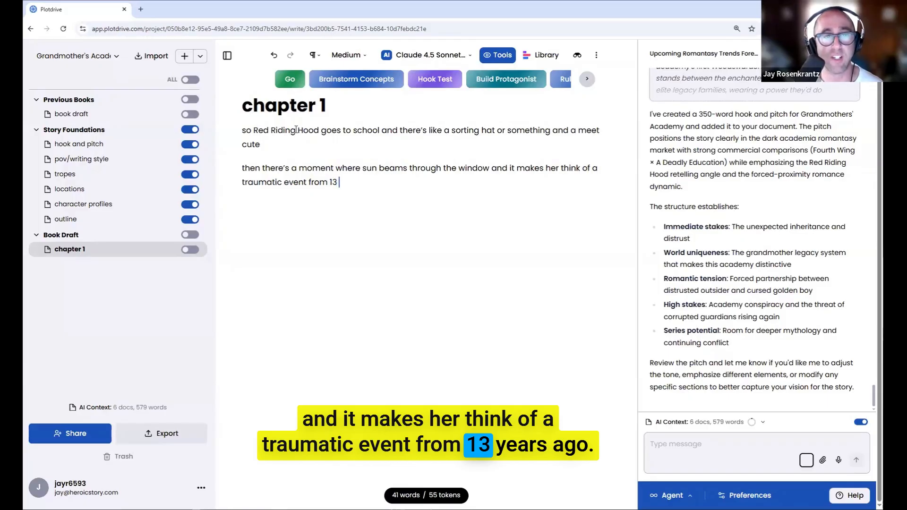
pyautogui.write('yreas')
pyautogui.press('BackSpace')
pyautogui.press('BackSpace')
pyautogui.press('BackSpace')
pyautogui.press('BackSpace')
pyautogui.press('BackSpace')
pyautogui.write('ears ago')
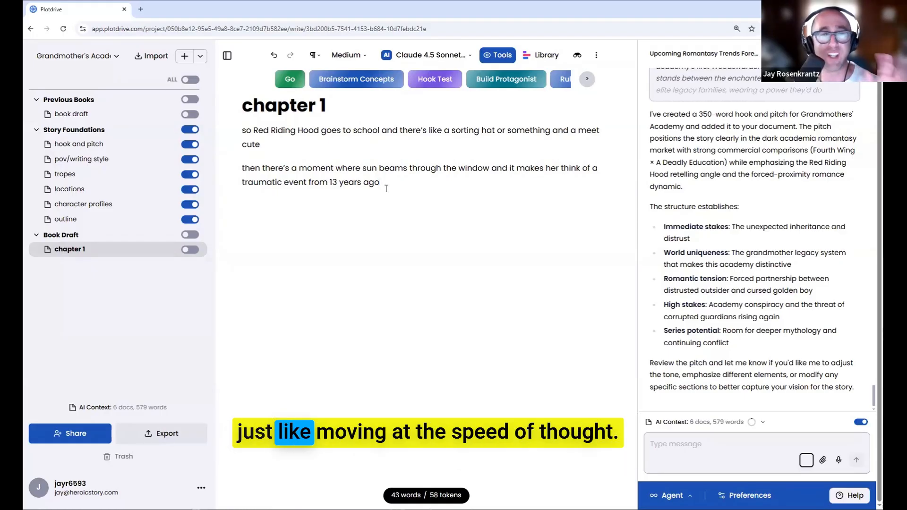
# Exclude pov/writing style, tropes, locations, character profiles and outline from the AI context, keeping only hook and pitch included.
pyautogui.click(190, 174)
pyautogui.click(190, 189)
pyautogui.click(190, 205)
pyautogui.click(191, 220)
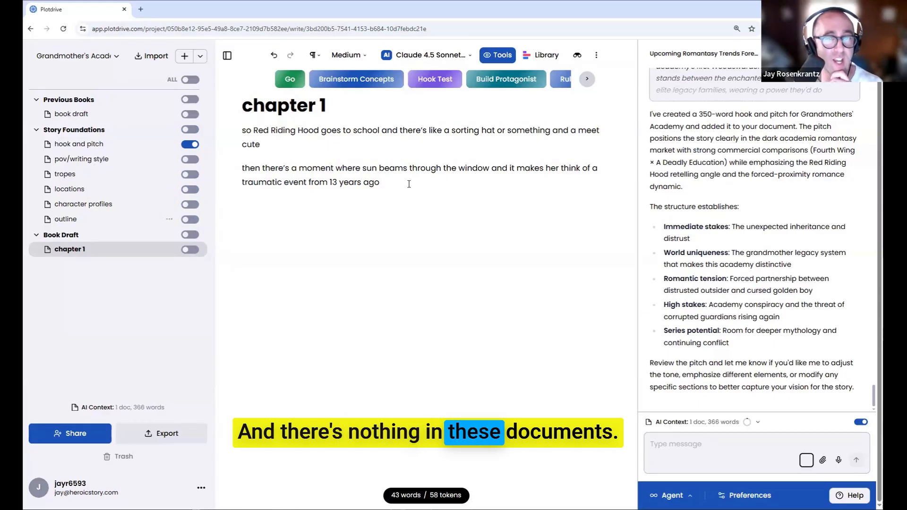
# Run Fix It on all chapter 1 text with the instruction "clean this up and make it coherent as the opening to chapter 1".
pyautogui.hotkey('ctrl', 'a')
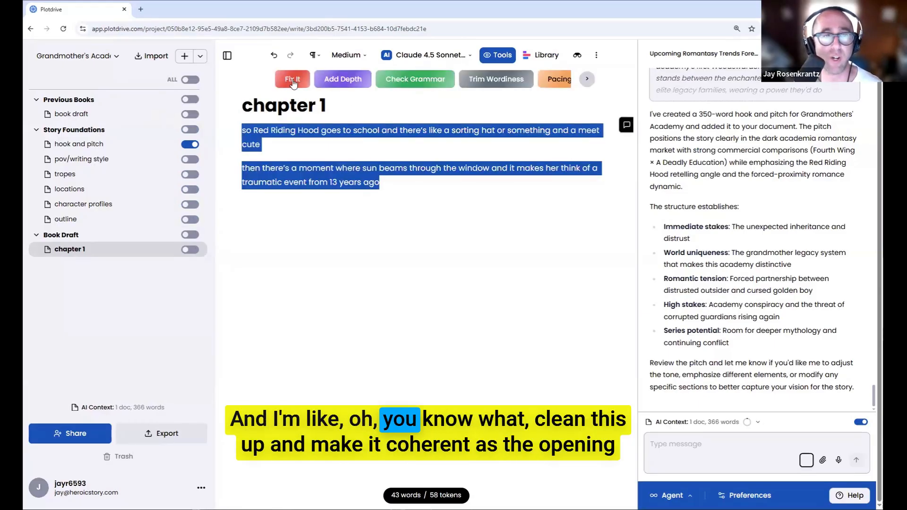
pyautogui.click(291, 80)
pyautogui.write('clean this up and make ')
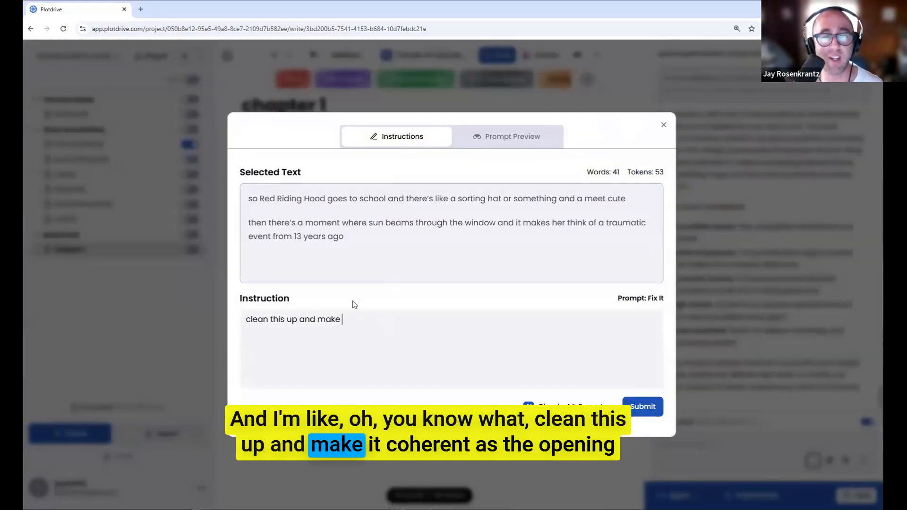
pyautogui.write('it coherent as the opening to chapter 1')
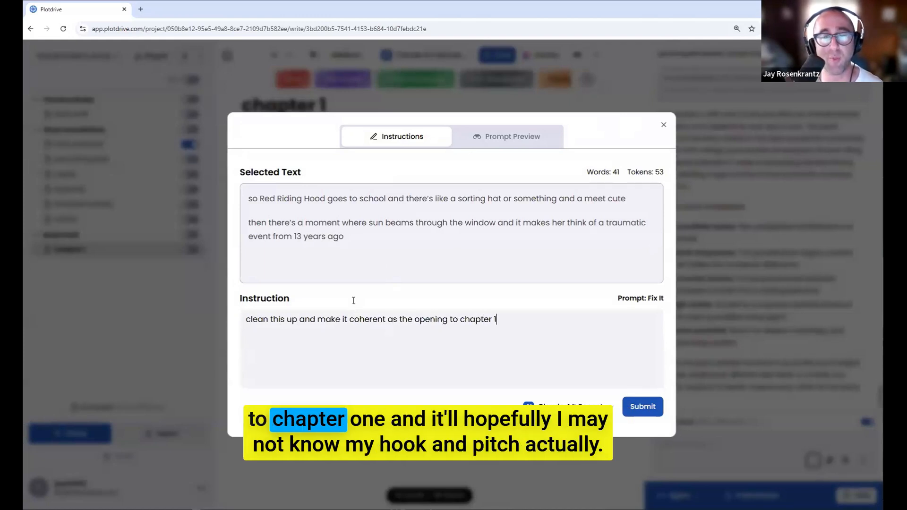
pyautogui.click(628, 405)
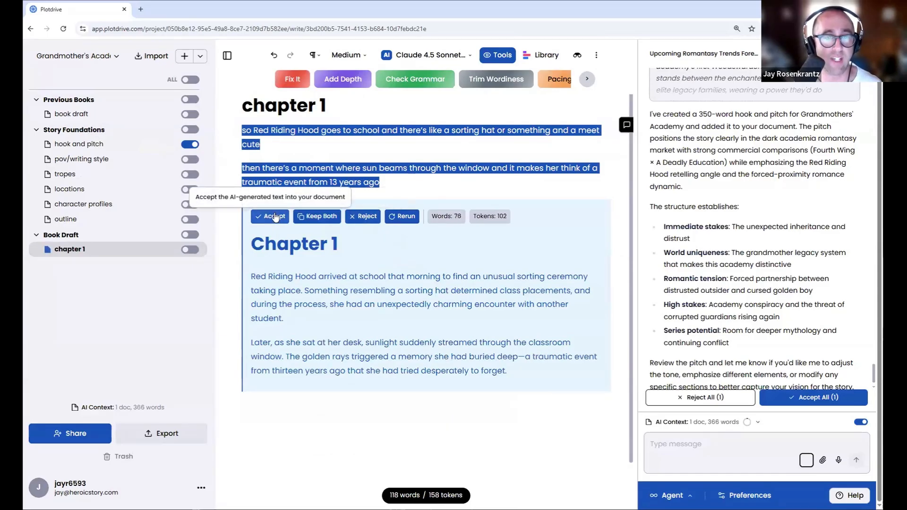
# Copy the entire hook and pitch text and reject the AI's rewrite in chapter 1.
pyautogui.click(112, 144)
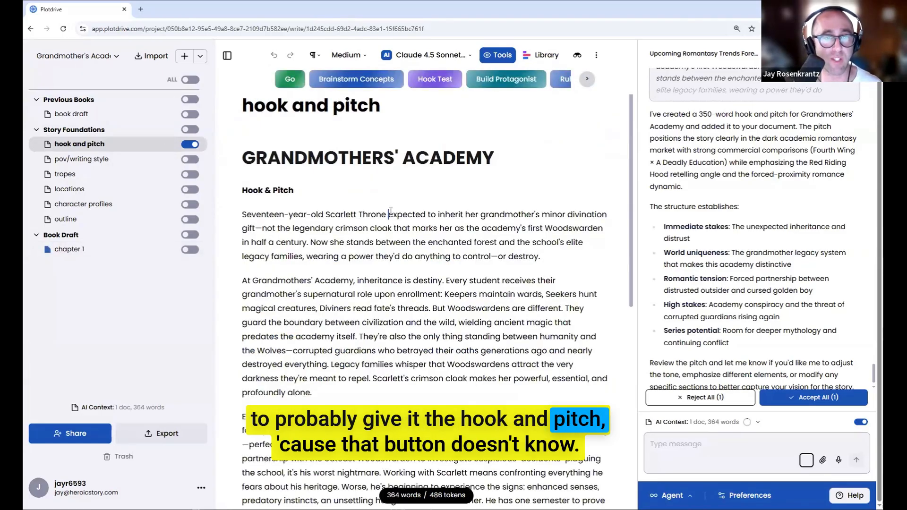
pyautogui.hotkey('ctrl', 'a')
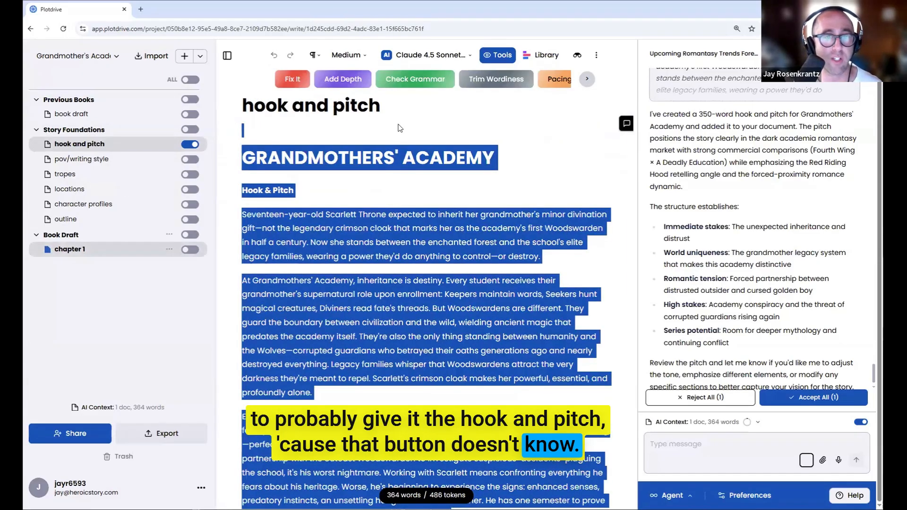
pyautogui.click(367, 217)
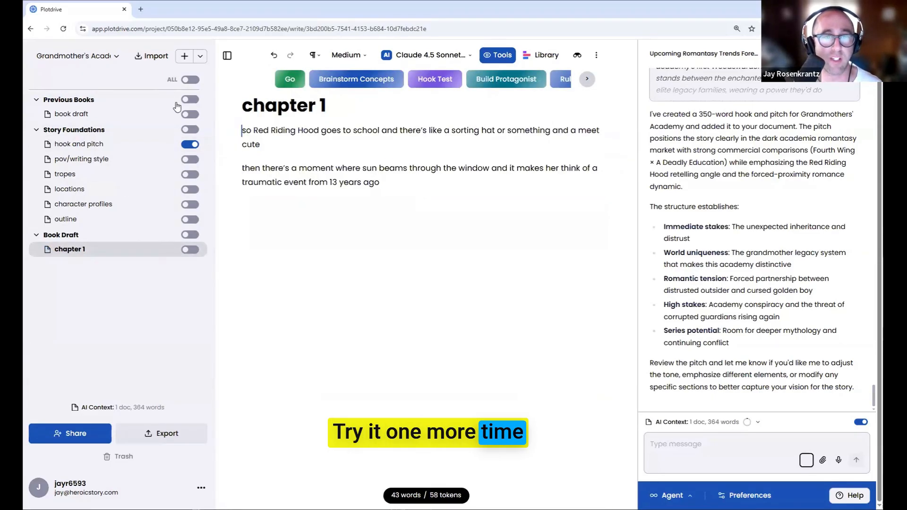
# Rerun Fix It on all chapter 1 text, appending "using this context of my story" and the copied hook and pitch, and accept the rewrite.
pyautogui.hotkey('ctrl', 'a')
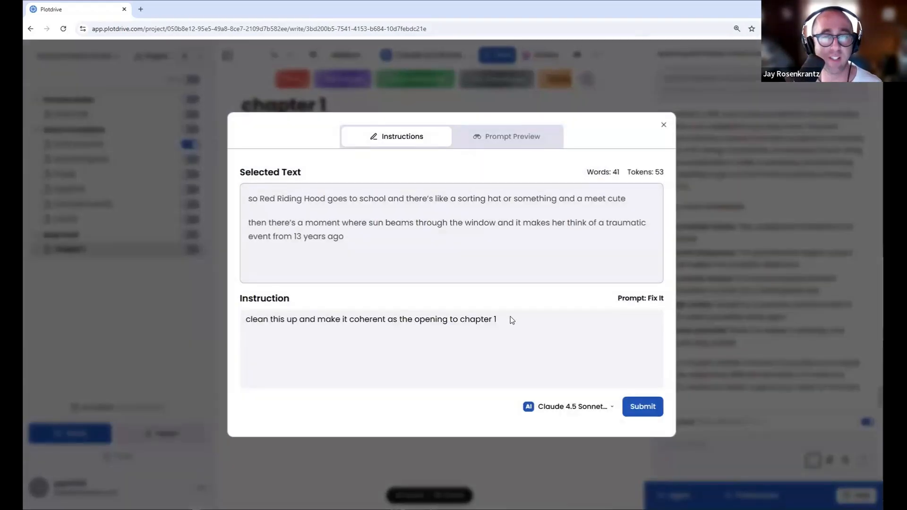
pyautogui.write('using this context of my stor')
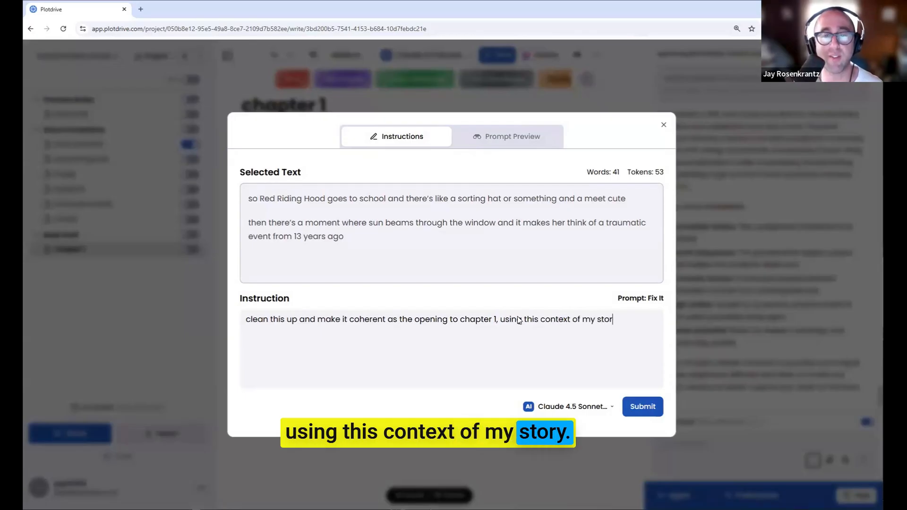
pyautogui.hotkey('ctrl', 'v')
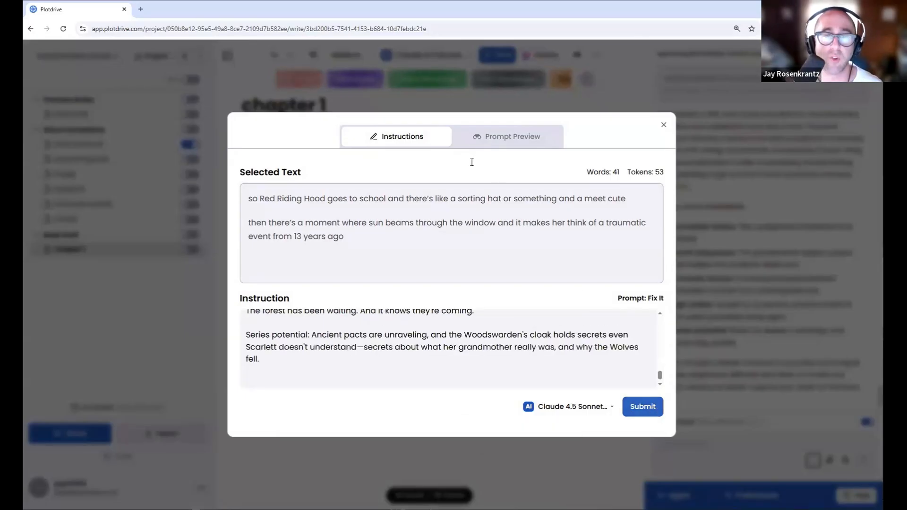
pyautogui.click(642, 406)
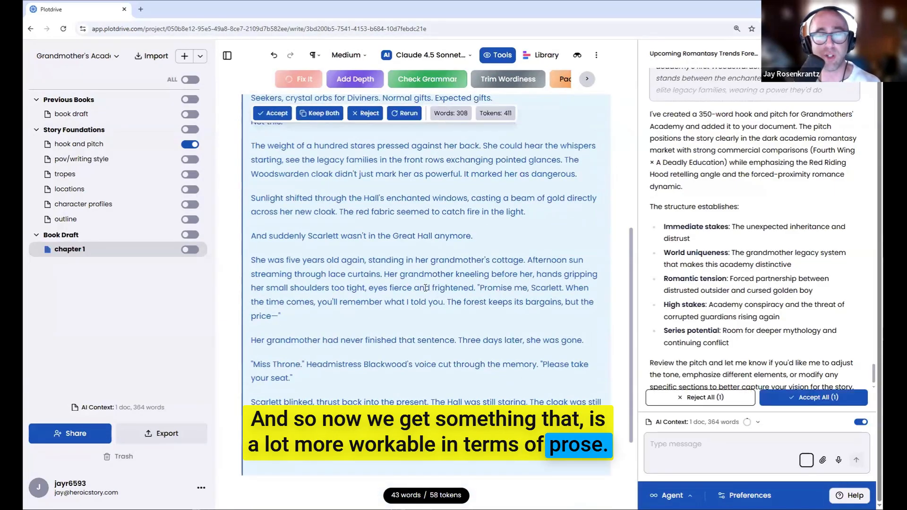
pyautogui.click(282, 116)
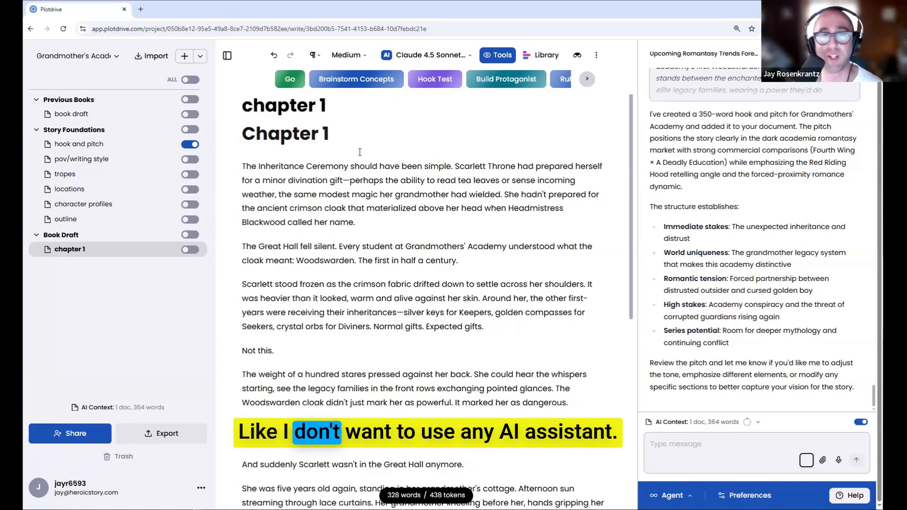
# Hide the prompt tools above chapter 1 and look through the rewritten text.
pyautogui.click(500, 58)
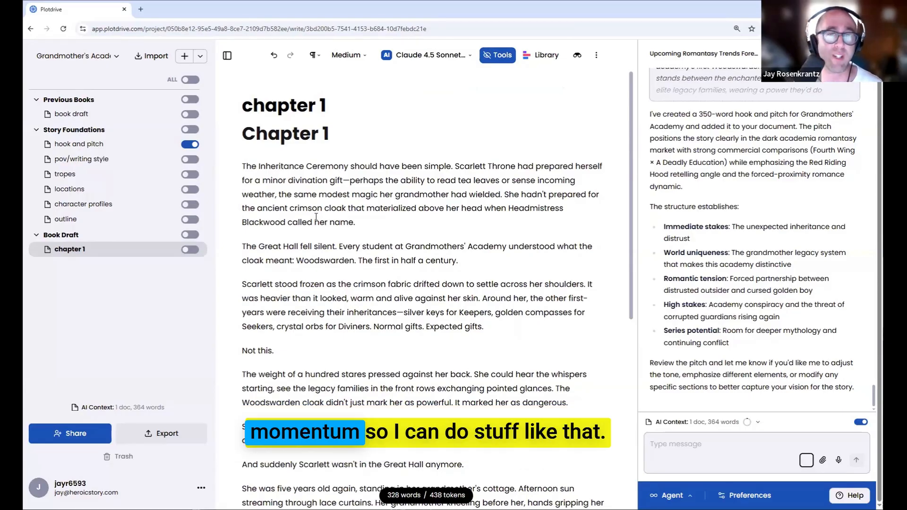
pyautogui.scroll(-5, 433, 219)
pyautogui.scroll(5, 475, 244)
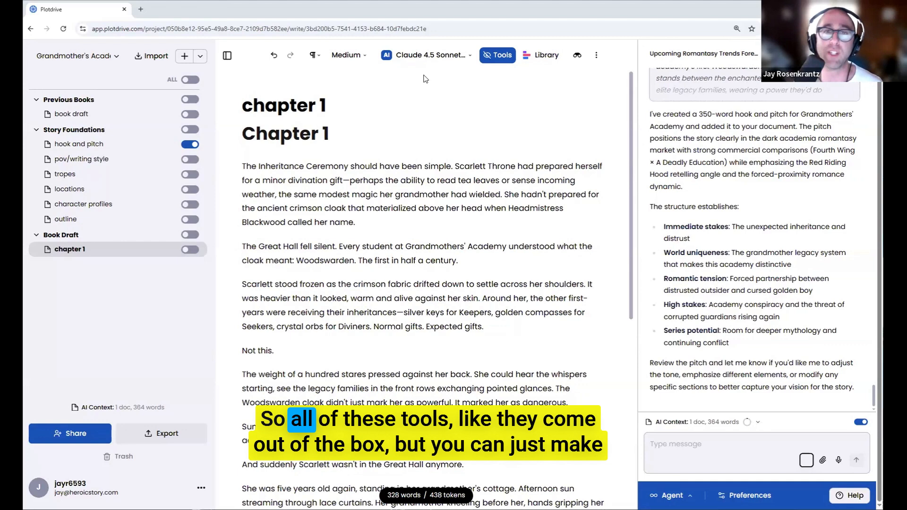
pyautogui.moveTo(546, 59)
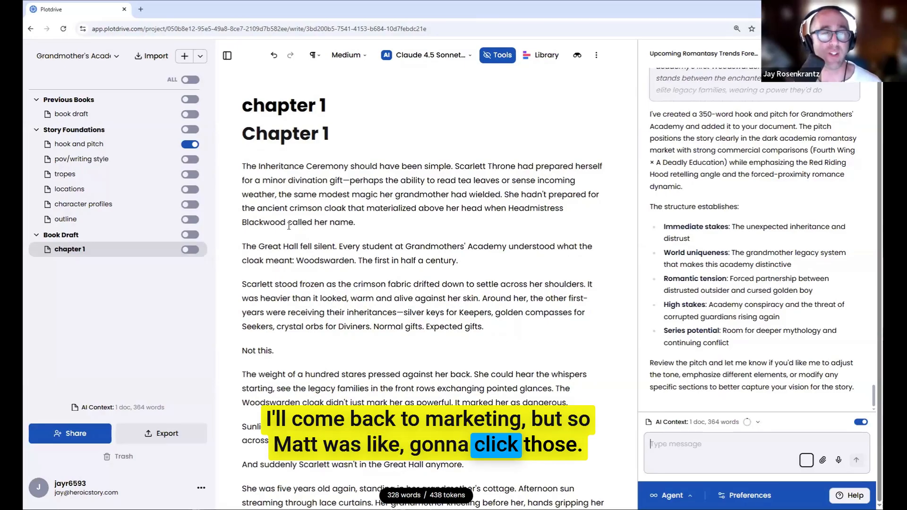
# Review the output limit options in the AI model's advanced mode and return the model settings to simple mode.
pyautogui.click(432, 55)
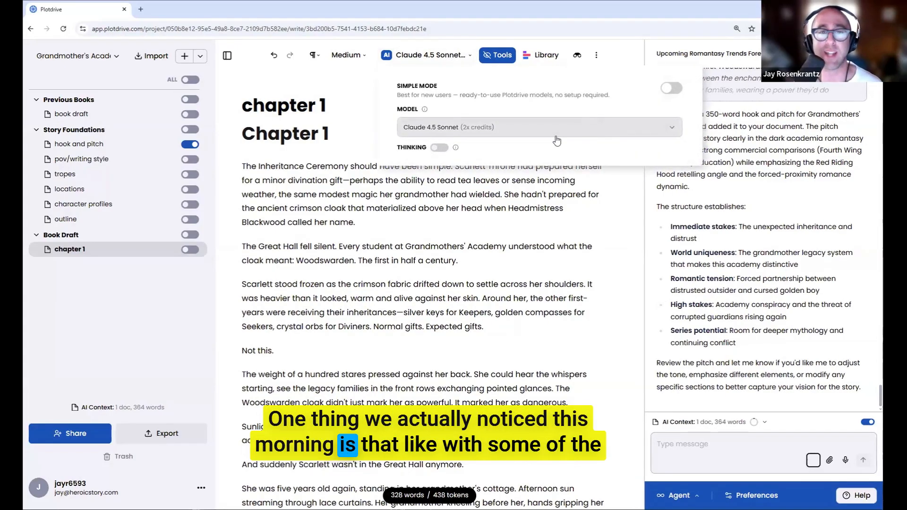
pyautogui.click(671, 89)
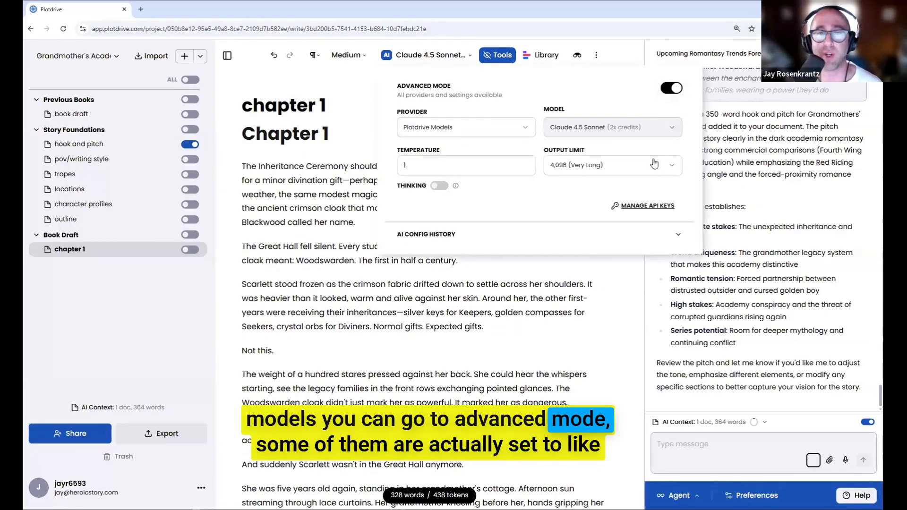
pyautogui.click(644, 166)
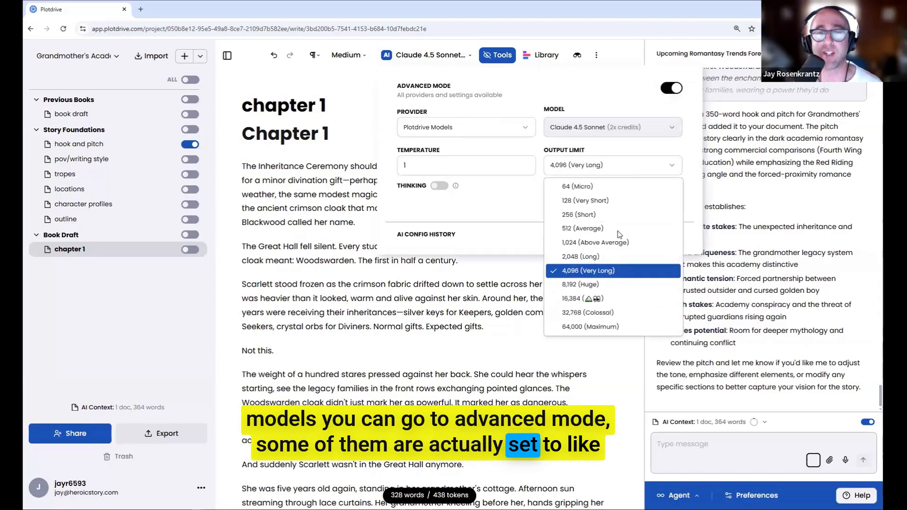
pyautogui.click(674, 90)
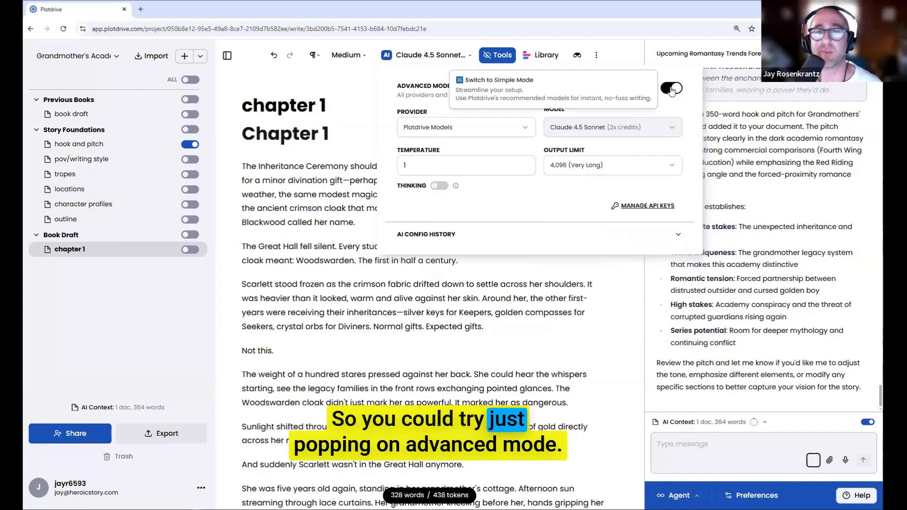
pyautogui.click(643, 165)
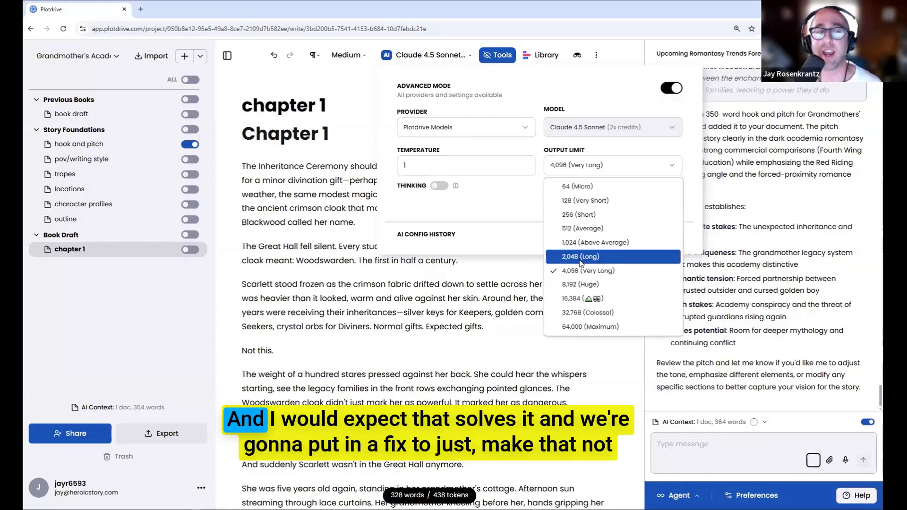
pyautogui.click(534, 209)
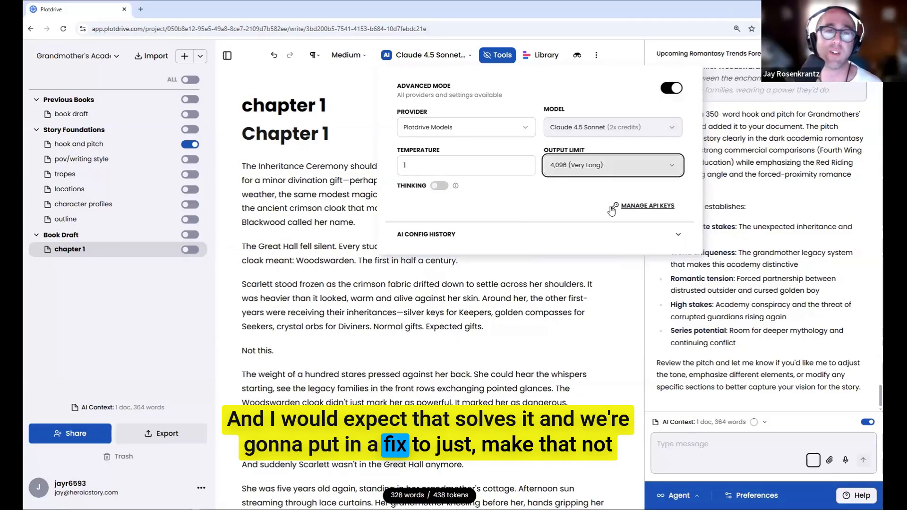
pyautogui.click(671, 88)
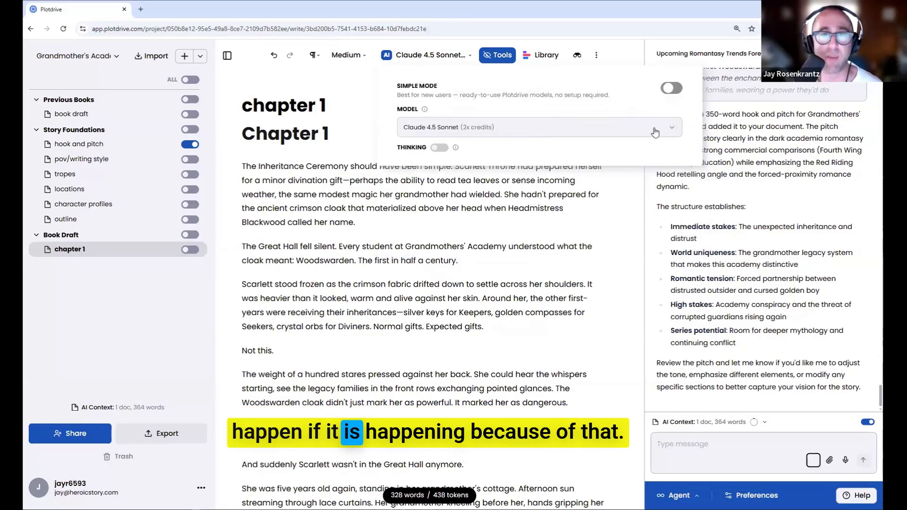
pyautogui.press('Escape')
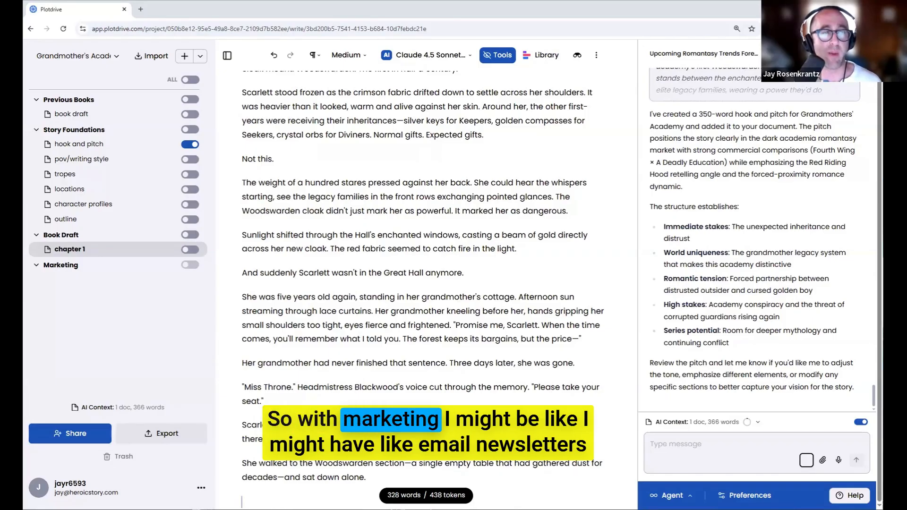
# Add two documents named "email newsletter" and "tiktoks" to the Marketing folder.
pyautogui.click(185, 56)
pyautogui.write('emai')
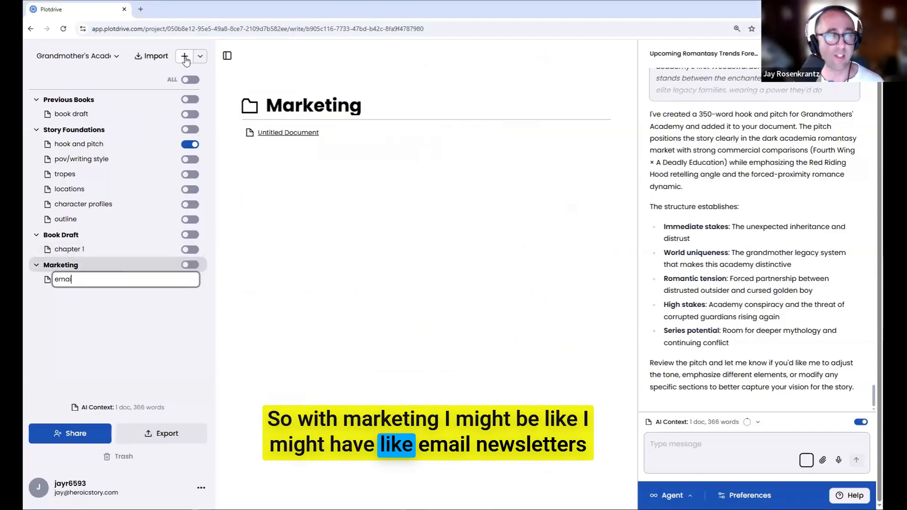
pyautogui.write('l newsletter')
pyautogui.press('Return')
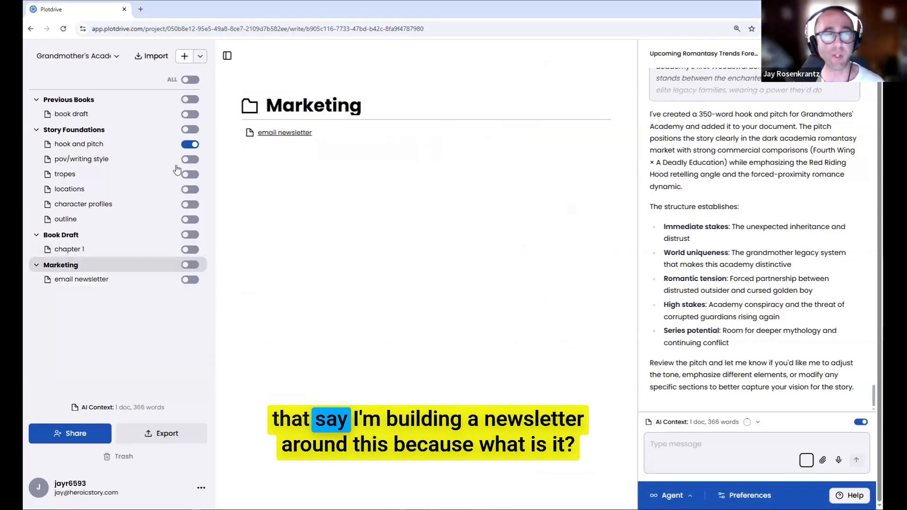
pyautogui.click(185, 57)
pyautogui.write('t')
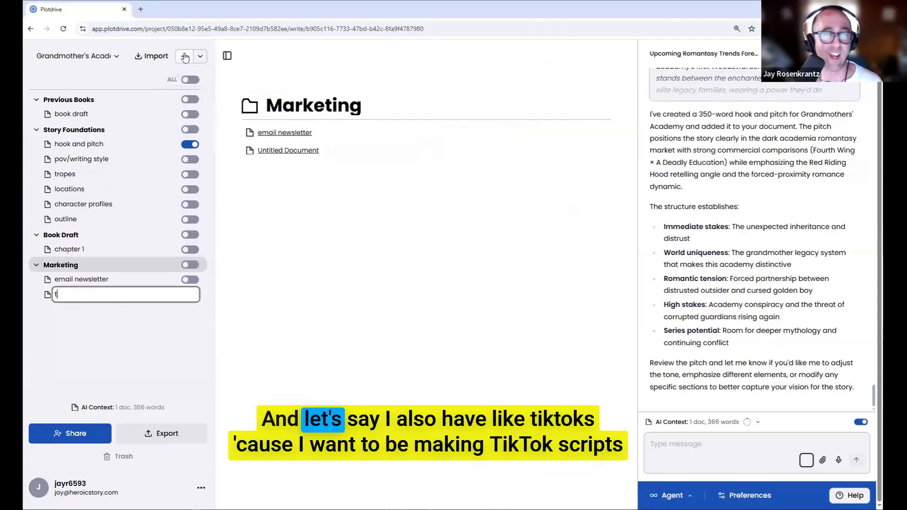
pyautogui.write('iktoks')
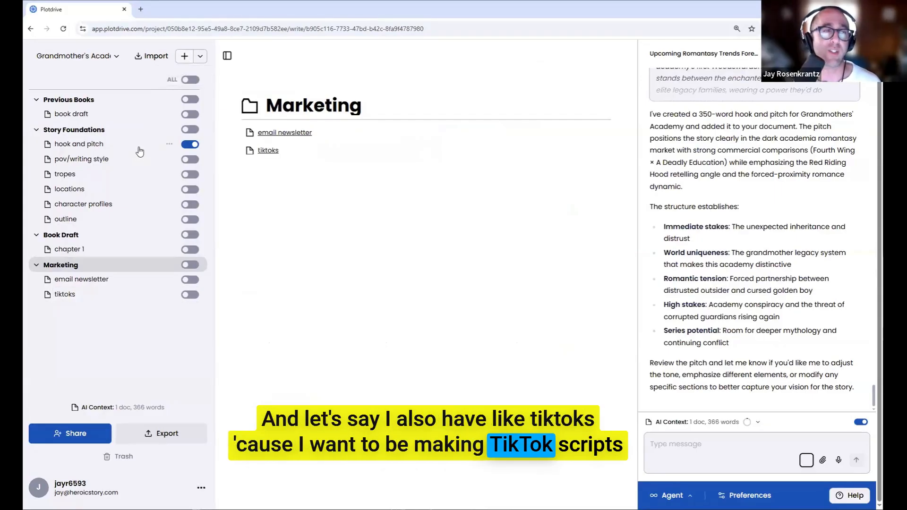
# Include chapter 1 of the Book Draft in the AI context, view the chapter, and open the tiktoks document.
pyautogui.click(106, 282)
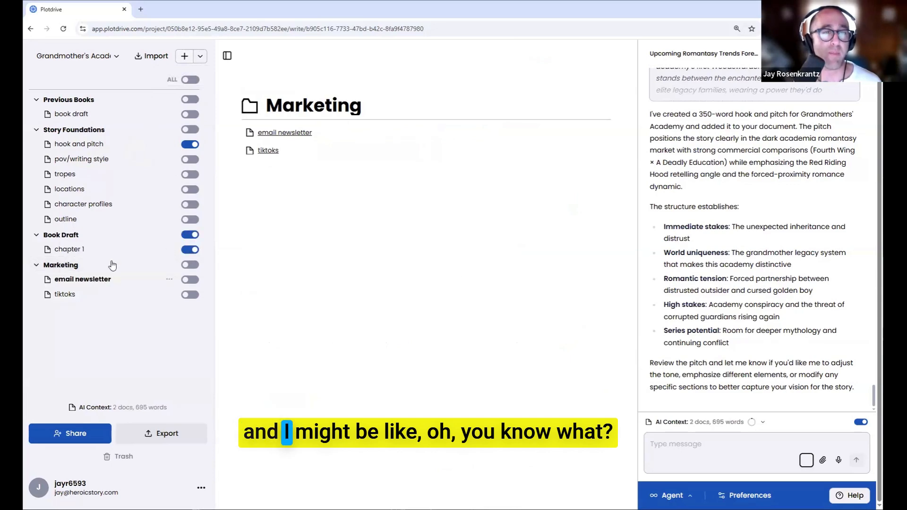
pyautogui.click(88, 249)
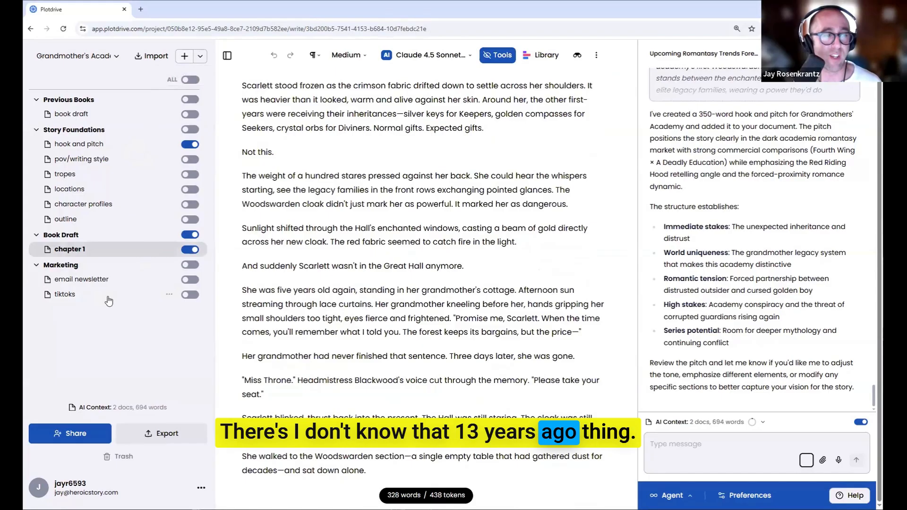
pyautogui.click(66, 294)
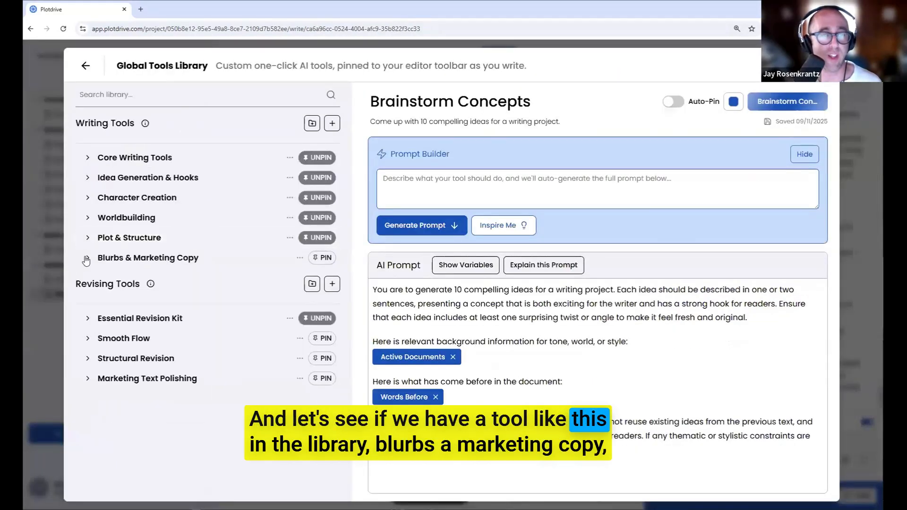
# Pin the TikTok Scripts tool from Blurbs & Marketing Copy and use it to generate and accept a script in the tiktoks document.
pyautogui.click(87, 258)
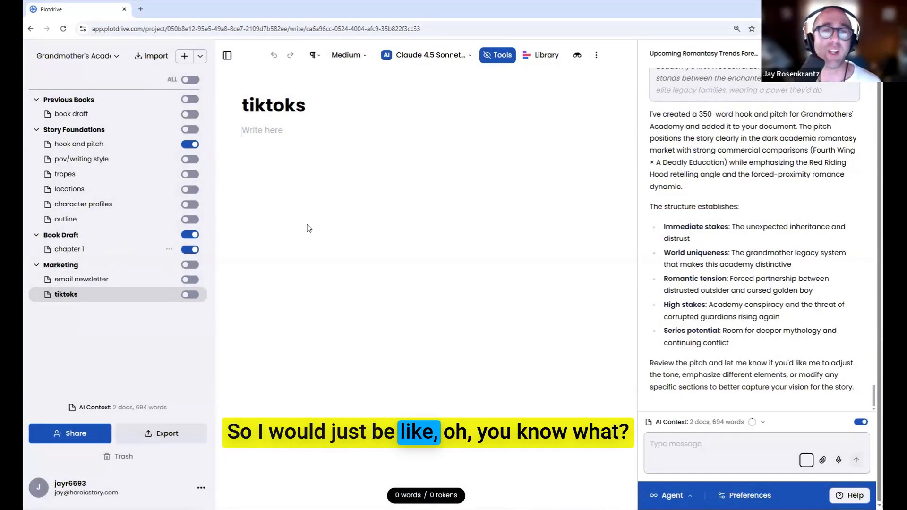
pyautogui.click(497, 55)
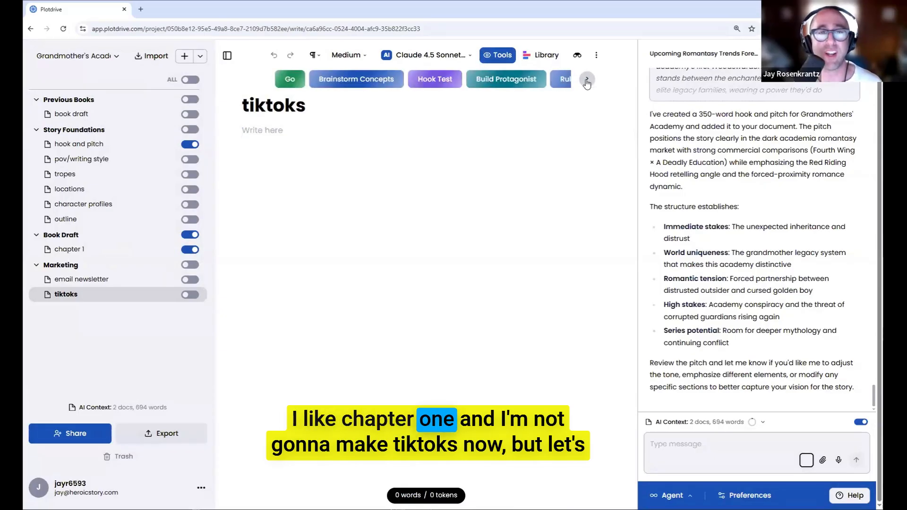
pyautogui.click(587, 81)
pyautogui.click(586, 81)
pyautogui.click(586, 80)
pyautogui.click(586, 81)
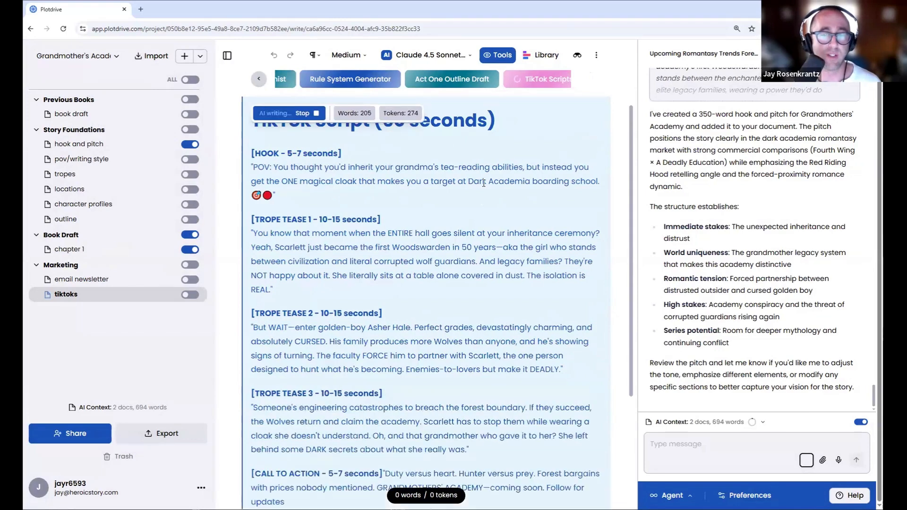
pyautogui.scroll(3, 307, 170)
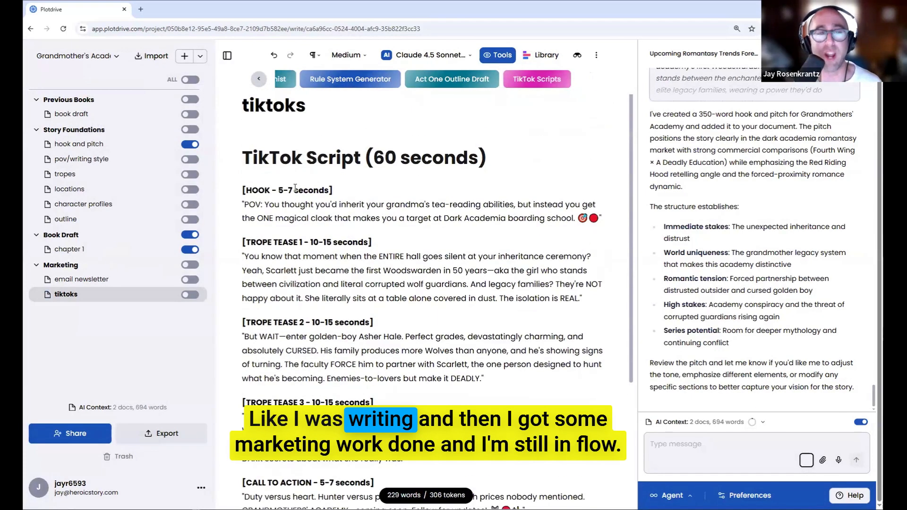
pyautogui.scroll(-5, 326, 156)
pyautogui.scroll(5, 326, 156)
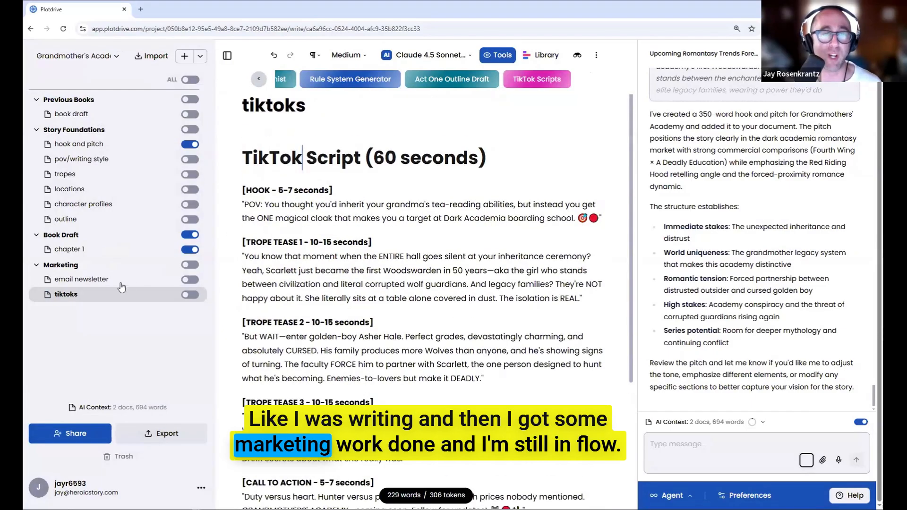
# Return to chapter 1 and look through its text.
pyautogui.click(78, 253)
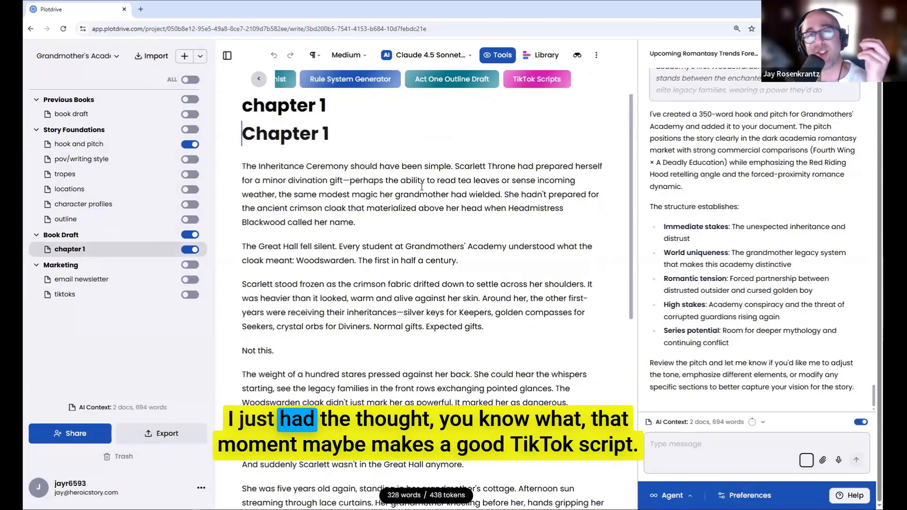
pyautogui.scroll(-4, 410, 222)
pyautogui.scroll(-2, 378, 241)
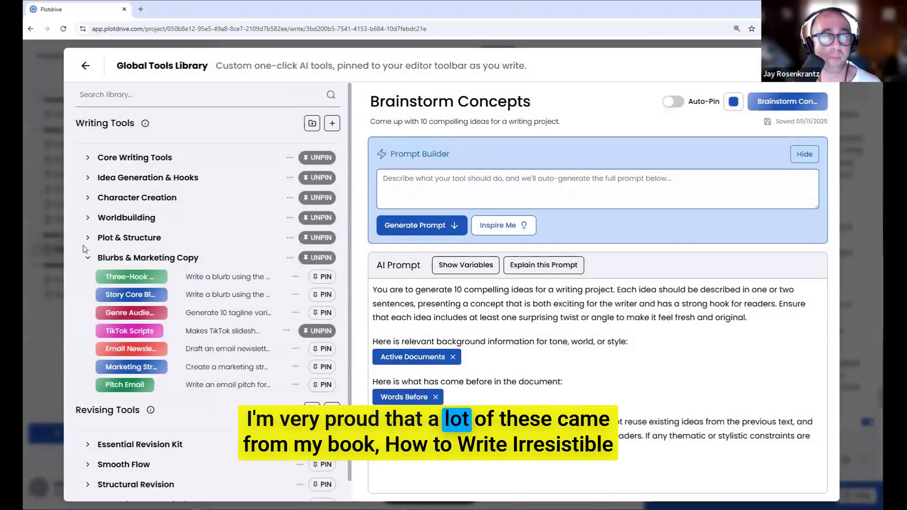
# Expand Plot & Structure, Worldbuilding, Character Creation and Idea Generation & Hooks in the Global Tools Library and browse their tools.
pyautogui.click(87, 238)
pyautogui.click(87, 217)
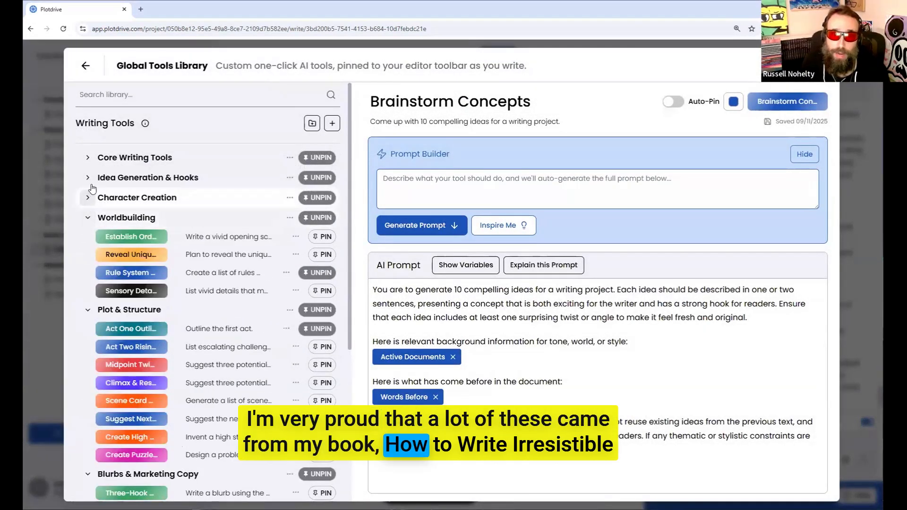
pyautogui.click(87, 197)
pyautogui.click(87, 177)
pyautogui.scroll(-4, 180, 191)
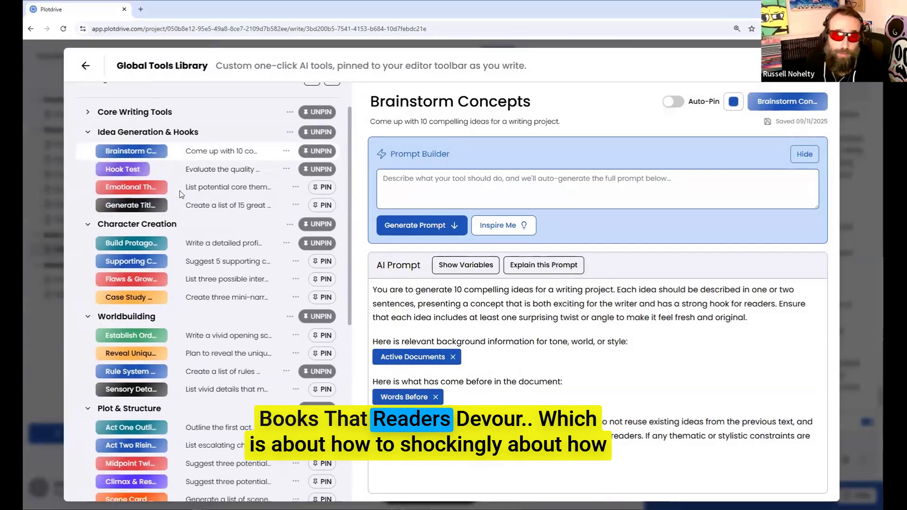
pyautogui.scroll(-2, 184, 196)
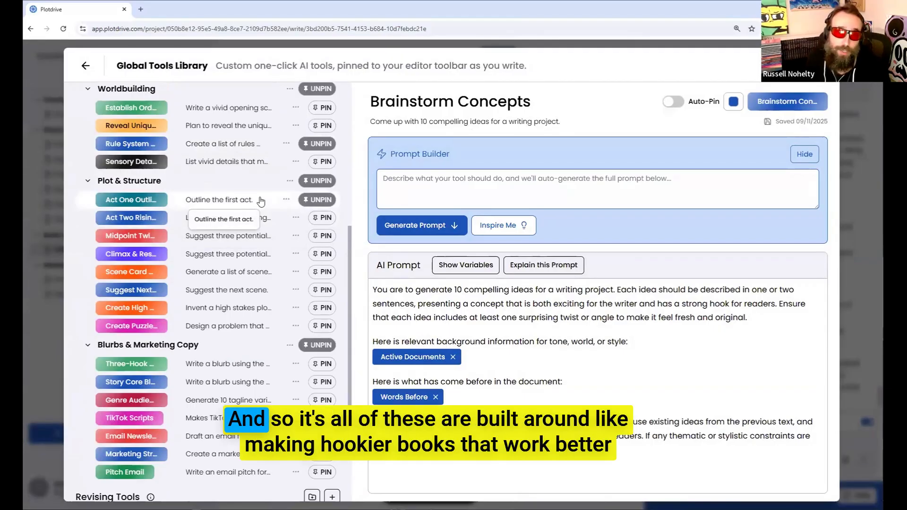
# Examine the prompts of the Plot & Structure tools, including Create Puzzle Box, Midpoint Twist Generator and Act Two Rising Challenges.
pyautogui.click(252, 325)
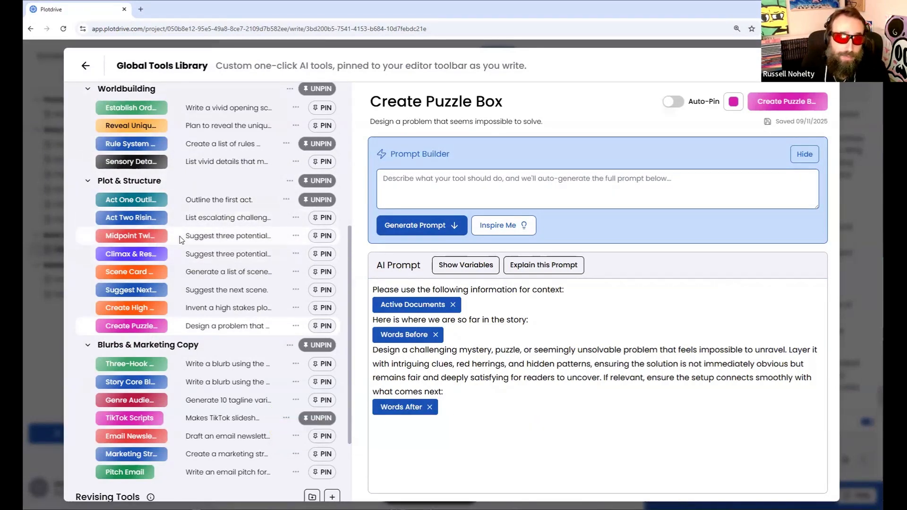
pyautogui.click(179, 240)
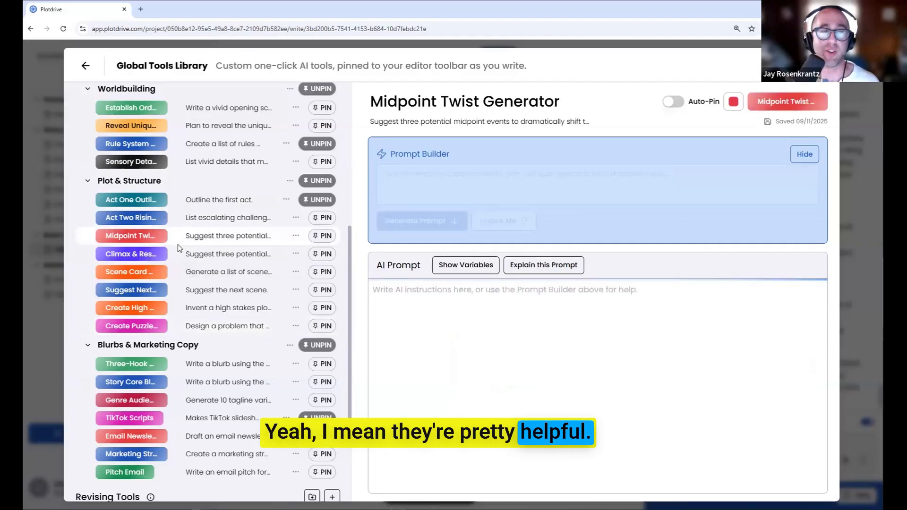
pyautogui.click(183, 218)
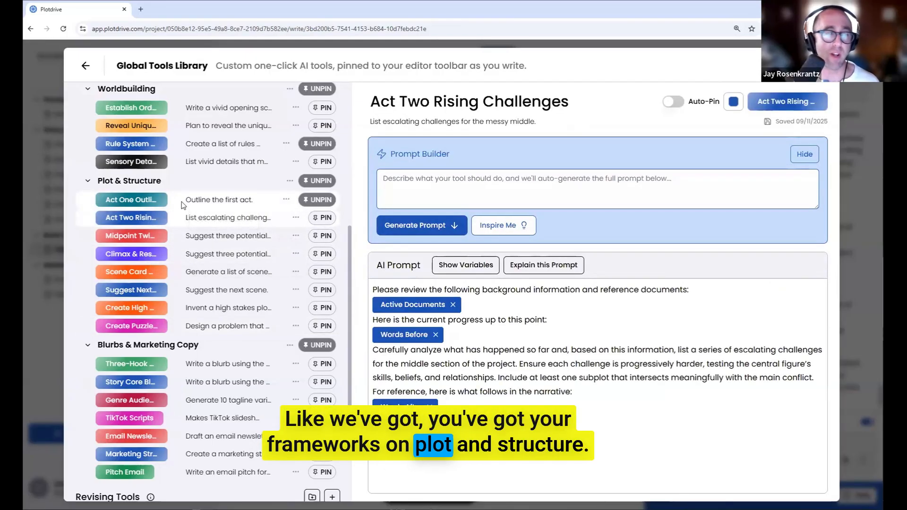
pyautogui.click(185, 204)
pyautogui.click(178, 326)
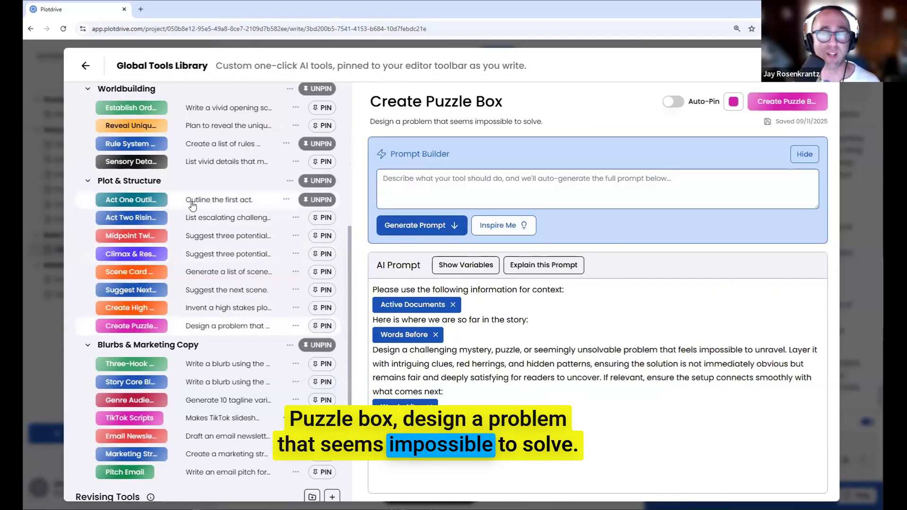
# Examine the prompts of the Worldbuilding tools Establish Ordinary World and Rule System Generator, and look over the other writing tools.
pyautogui.scroll(2, 188, 203)
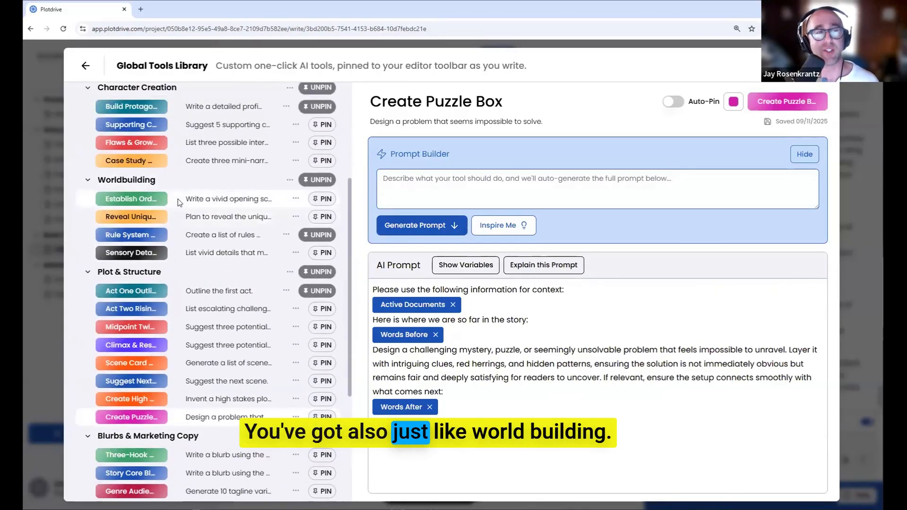
pyautogui.click(179, 202)
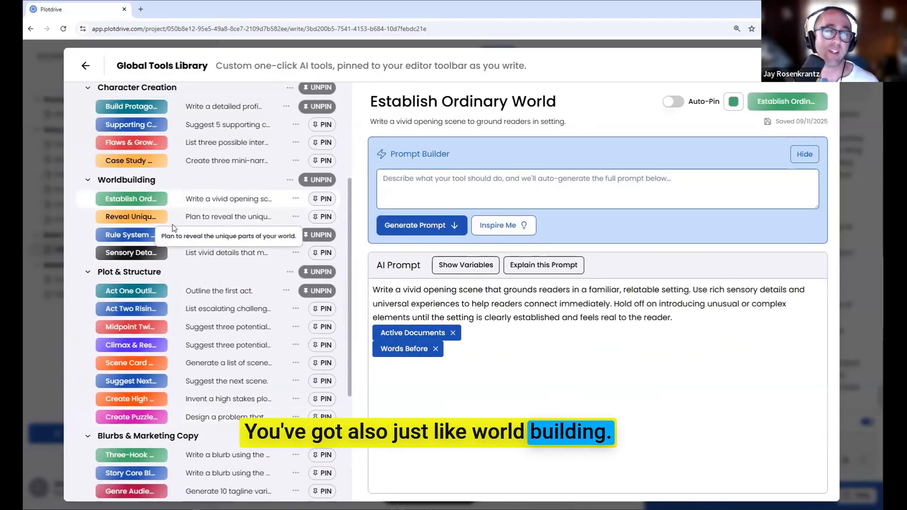
pyautogui.click(179, 236)
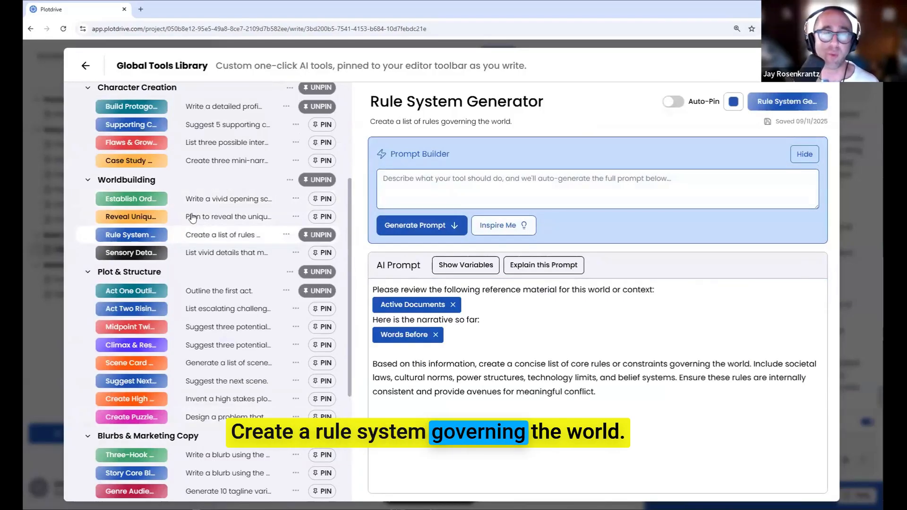
pyautogui.scroll(1, 194, 208)
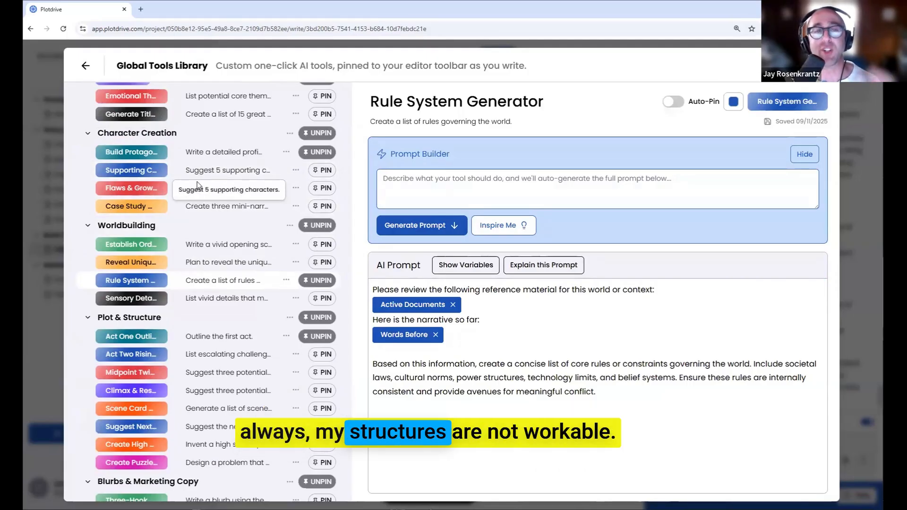
pyautogui.scroll(-1, 231, 236)
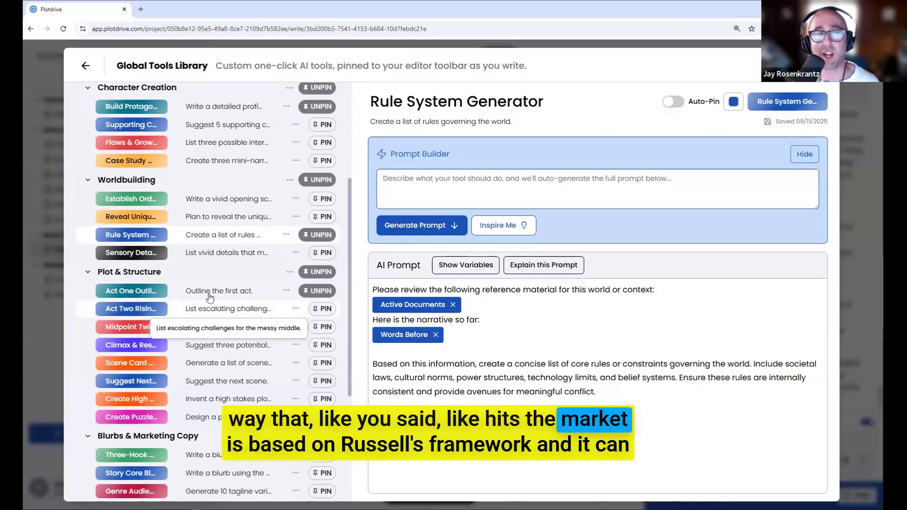
pyautogui.scroll(-1, 195, 306)
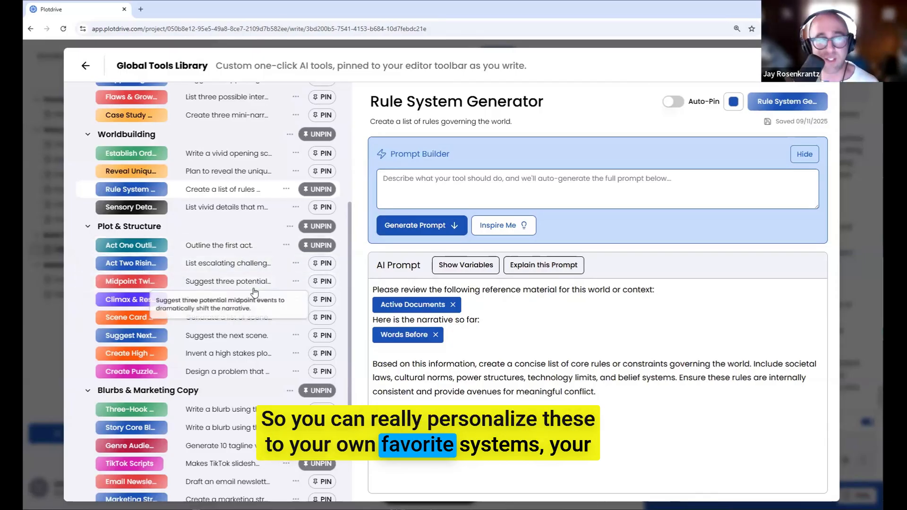
pyautogui.scroll(2, 254, 292)
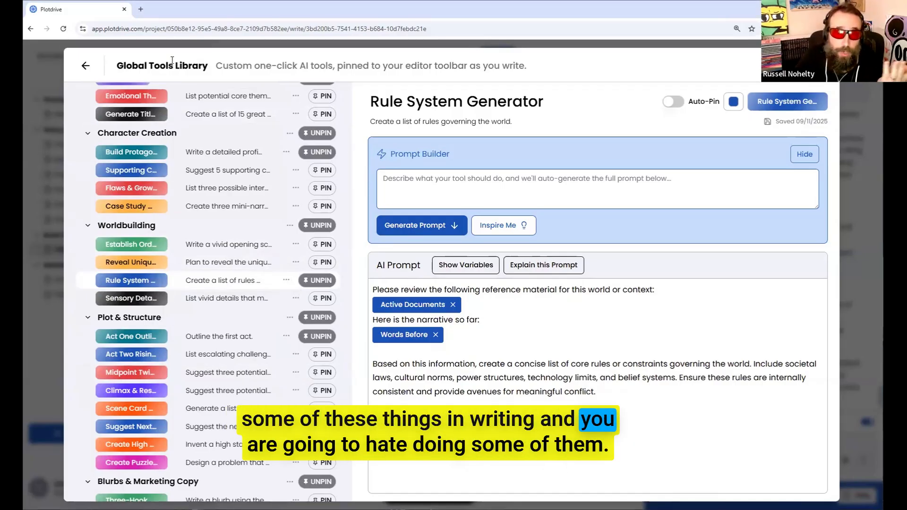
pyautogui.scroll(2, 260, 171)
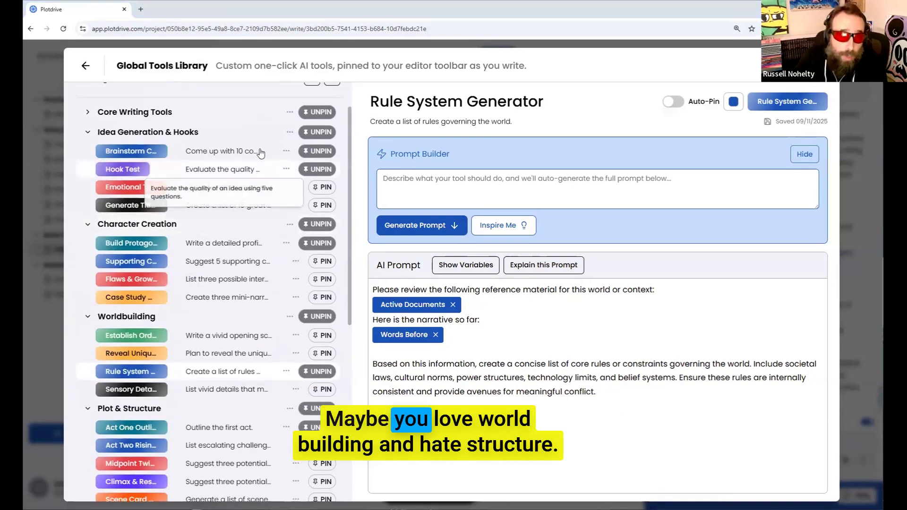
# Pin the Angry Reader tool from Core Writing Tools and return to chapter 1.
pyautogui.click(88, 113)
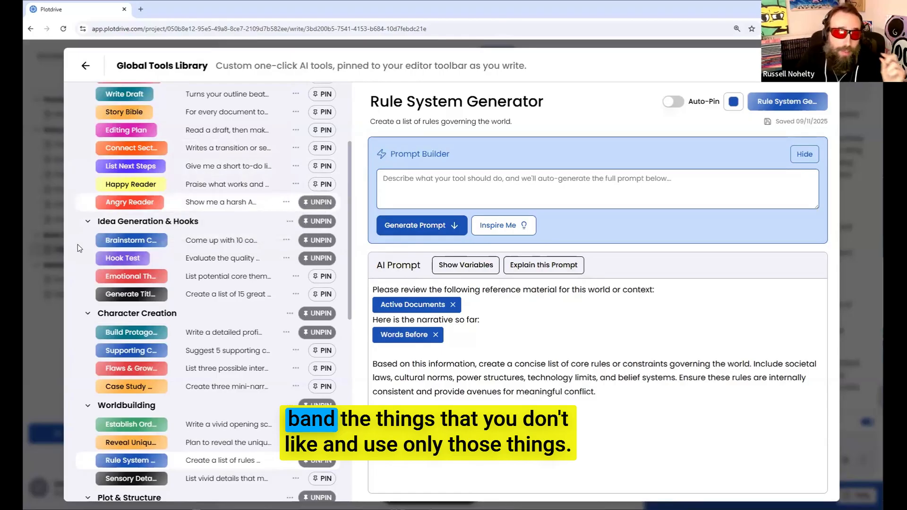
pyautogui.click(53, 226)
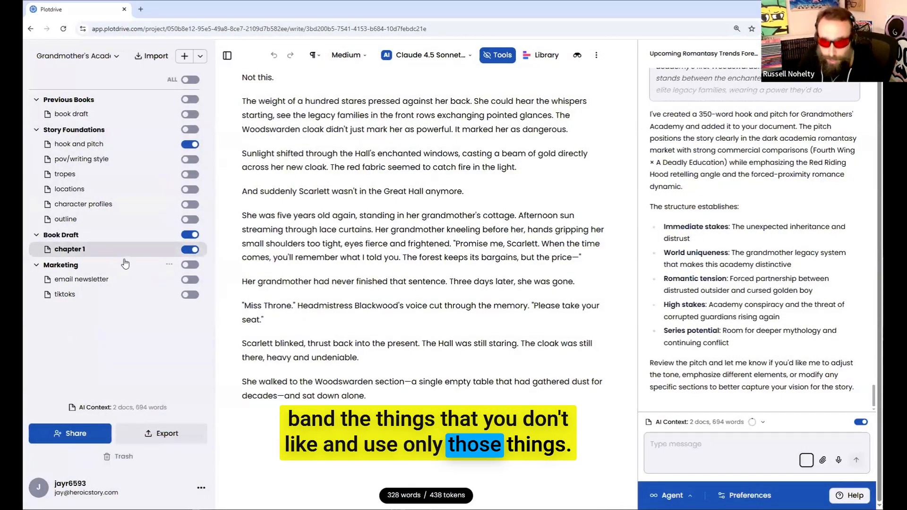
# Add a document named "feedback" to the Book Draft folder and open it.
pyautogui.click(182, 63)
pyautogui.write('feed')
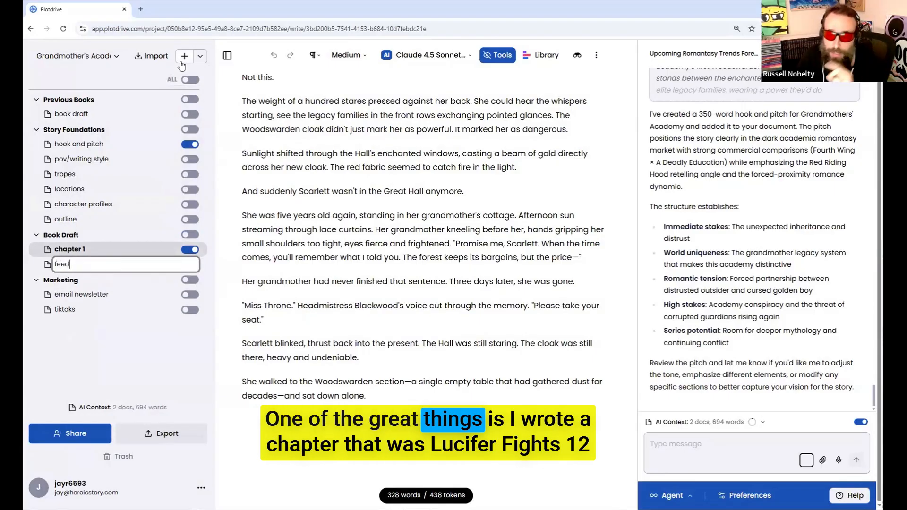
pyautogui.write('back')
pyautogui.press('Return')
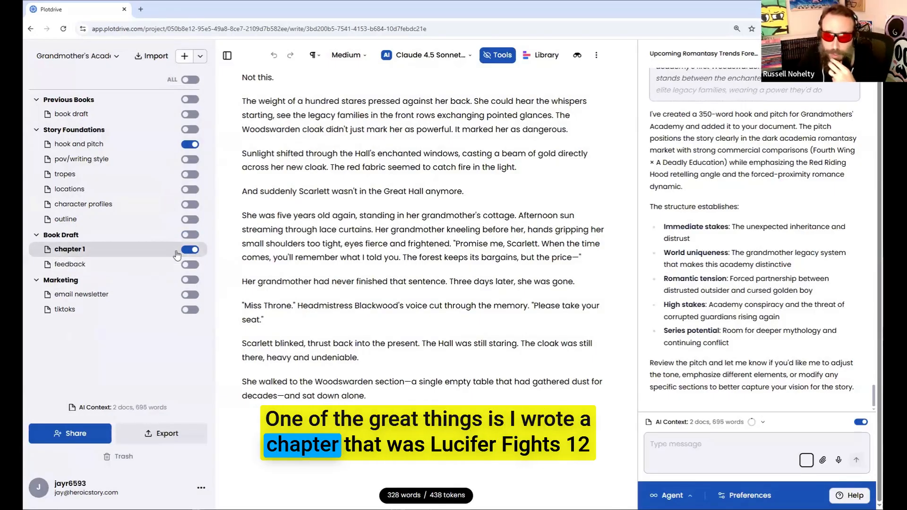
pyautogui.click(150, 265)
# Show the prompt tools and run Angry Reader in the feedback document to generate a harsh review of the story.
pyautogui.click(498, 55)
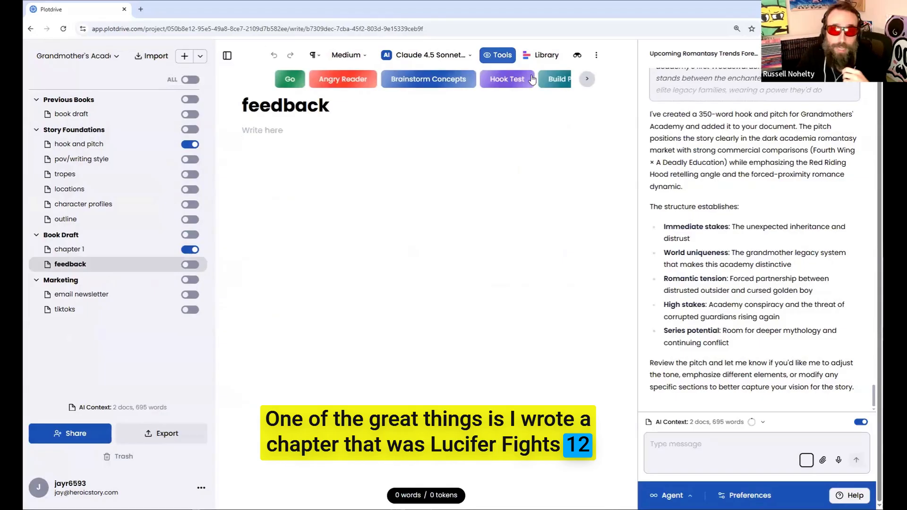
pyautogui.click(345, 81)
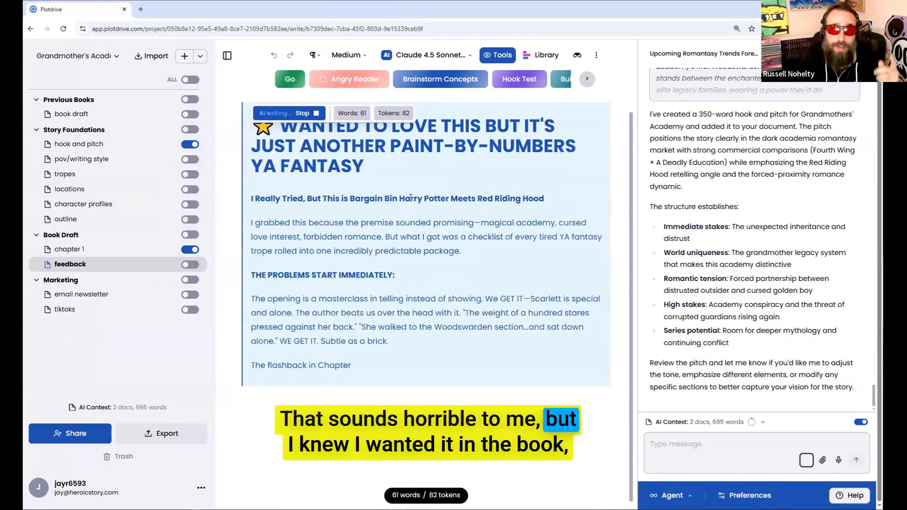
pyautogui.tripleClick(410, 198)
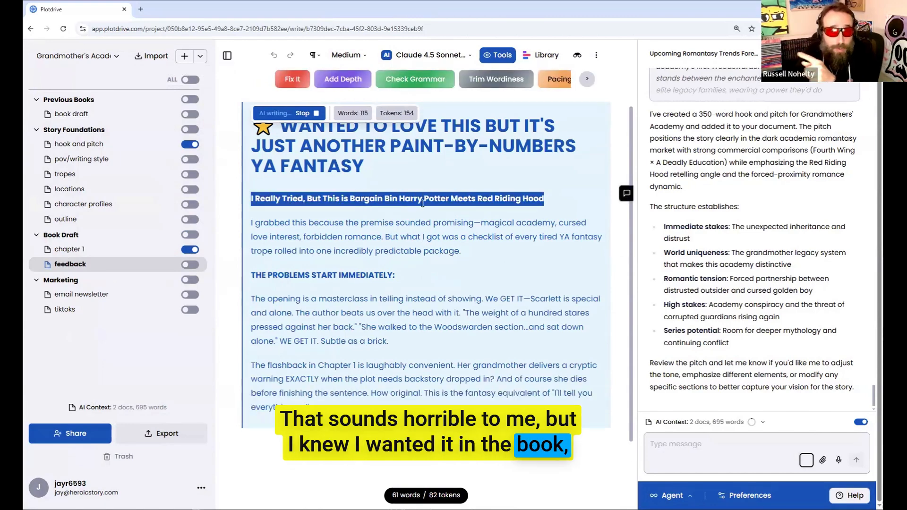
pyautogui.click(423, 202)
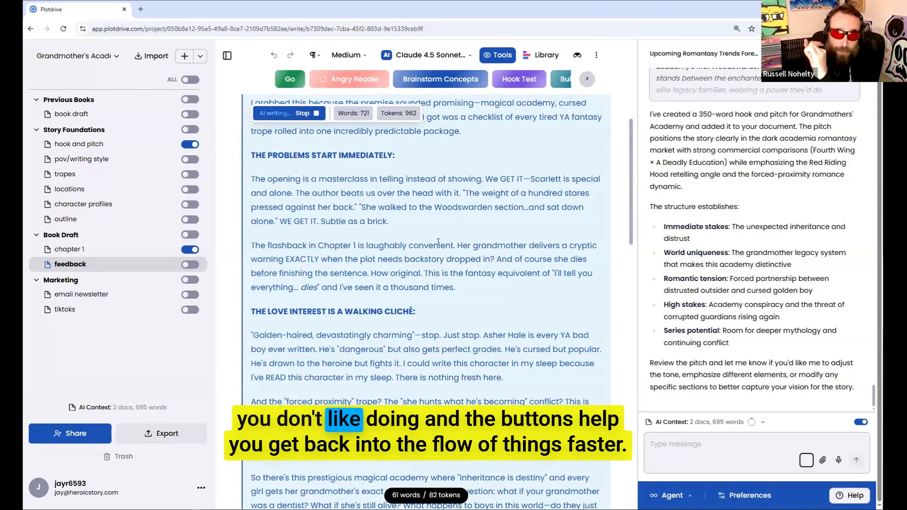
# Read through the generated Angry Reader review, from its headline to the final verdict.
pyautogui.scroll(-3, 433, 223)
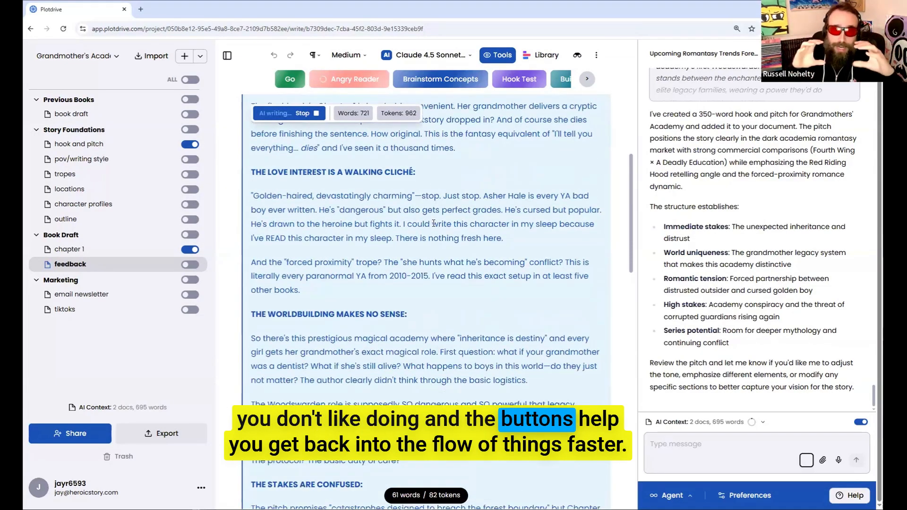
pyautogui.scroll(-6, 433, 223)
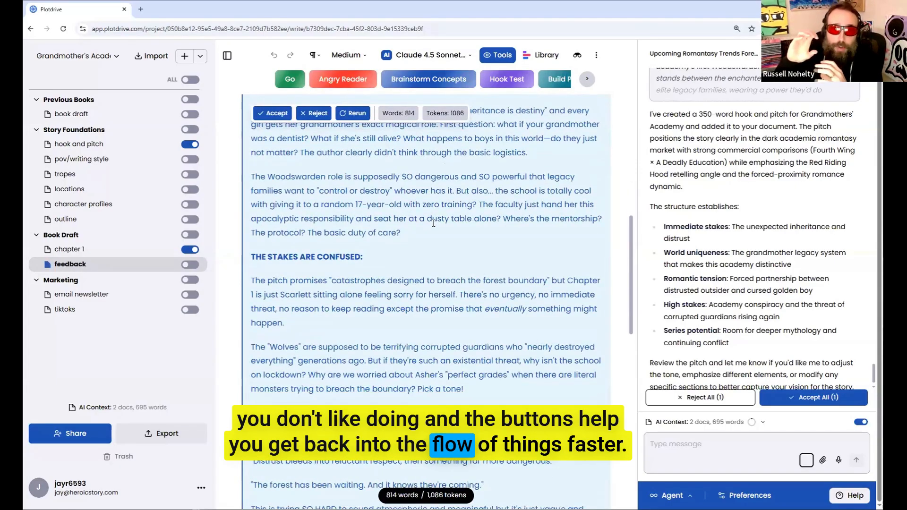
pyautogui.scroll(-5, 434, 223)
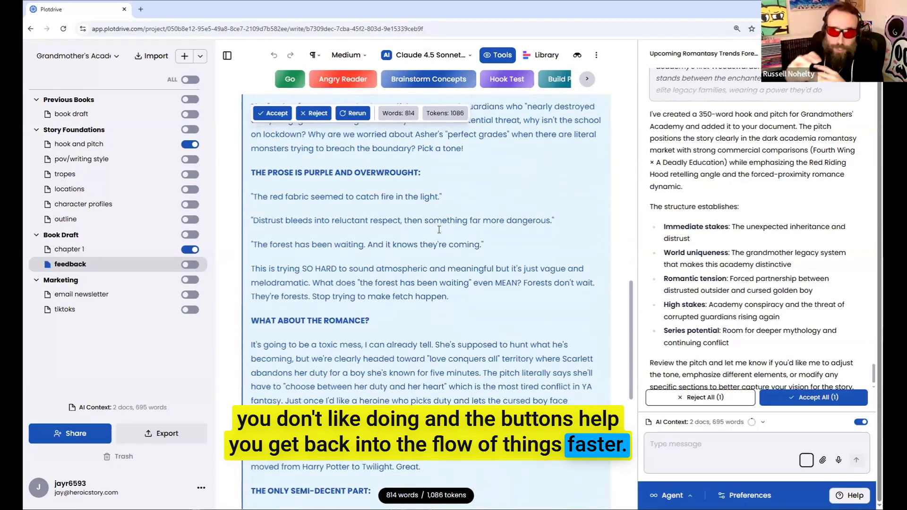
pyautogui.scroll(-4, 438, 230)
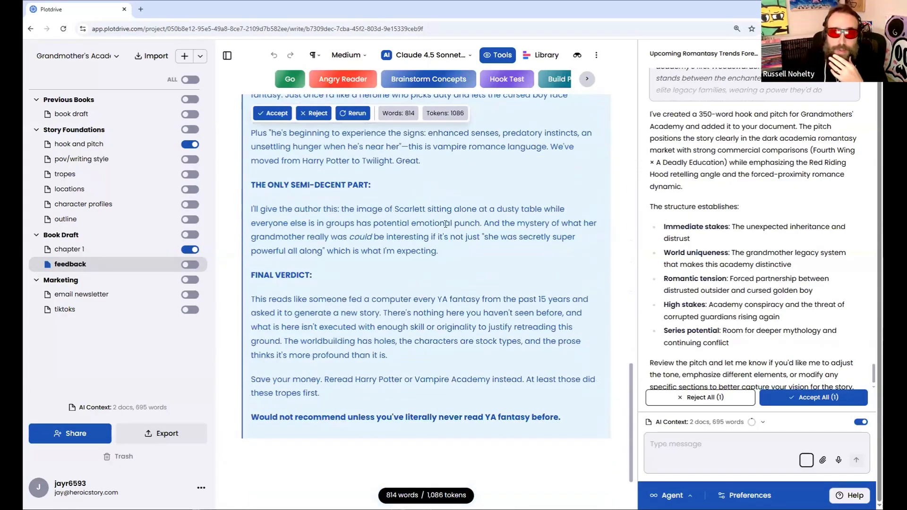
pyautogui.scroll(7, 446, 222)
pyautogui.scroll(15, 445, 222)
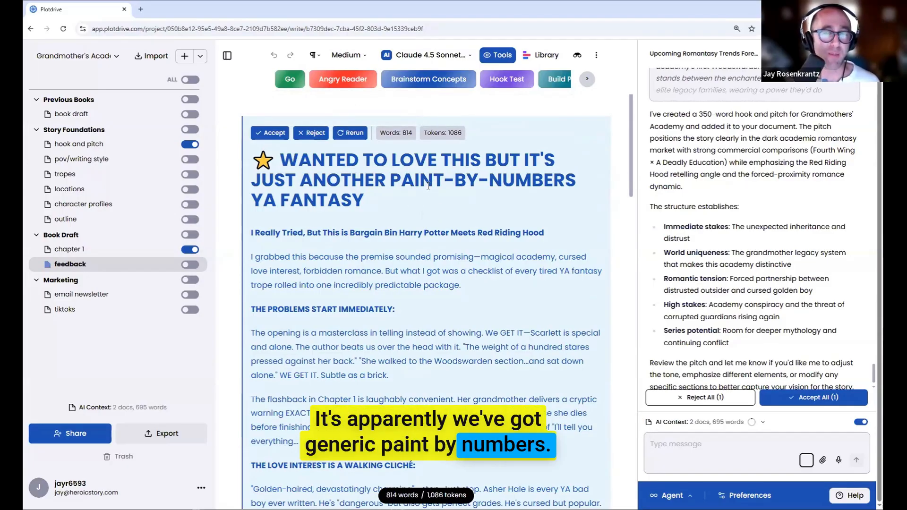
pyautogui.scroll(-15, 340, 172)
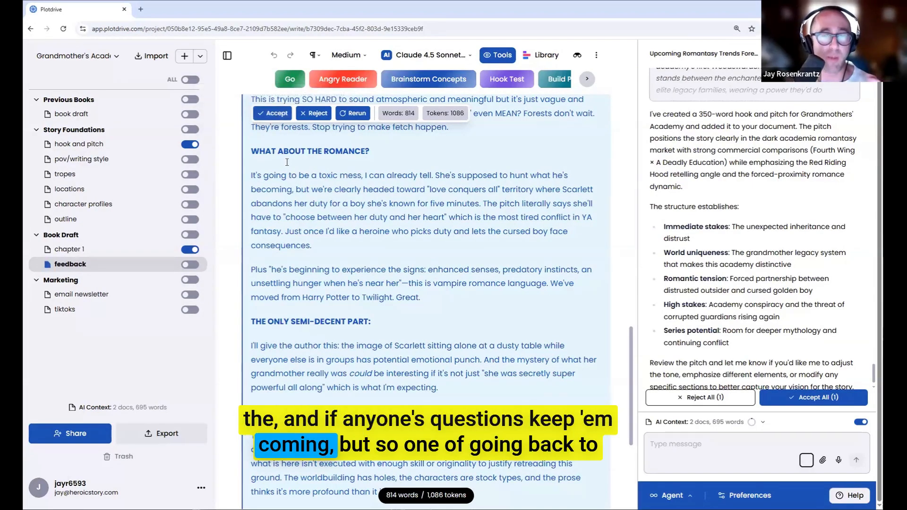
# Accept the generated angry-reader critique into the feedback document and read through it.
pyautogui.scroll(6, 286, 162)
pyautogui.click(272, 113)
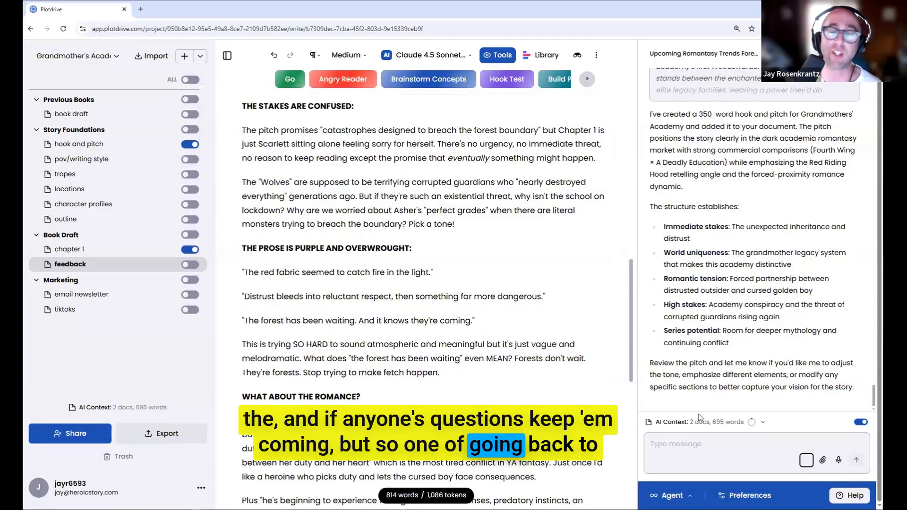
pyautogui.click(707, 447)
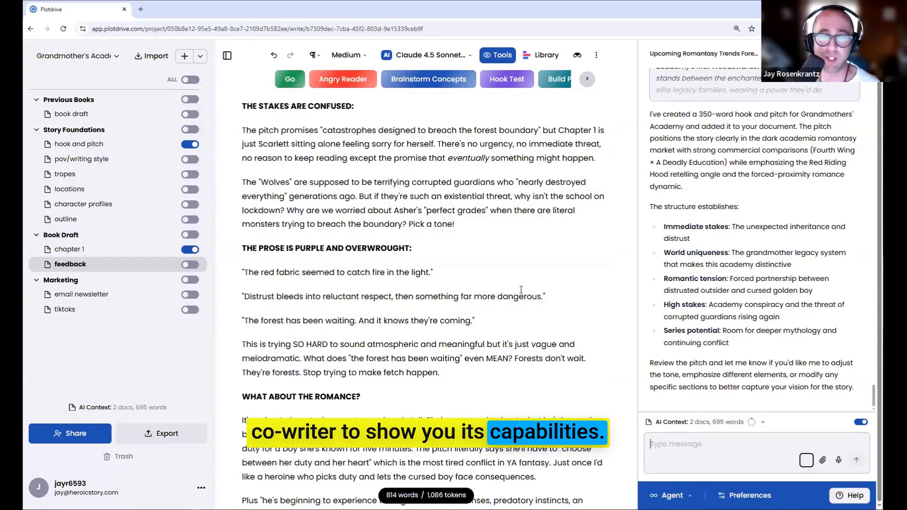
pyautogui.scroll(-10, 521, 289)
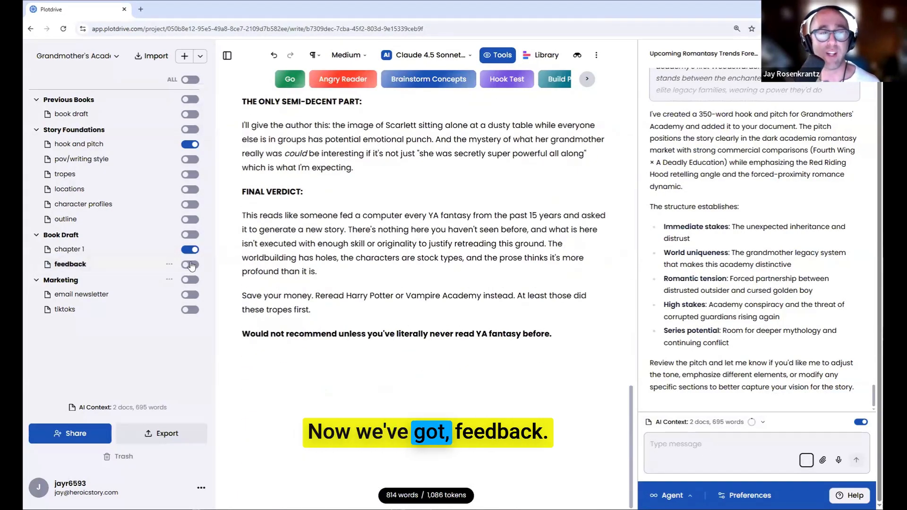
pyautogui.click(142, 264)
pyautogui.scroll(15, 398, 188)
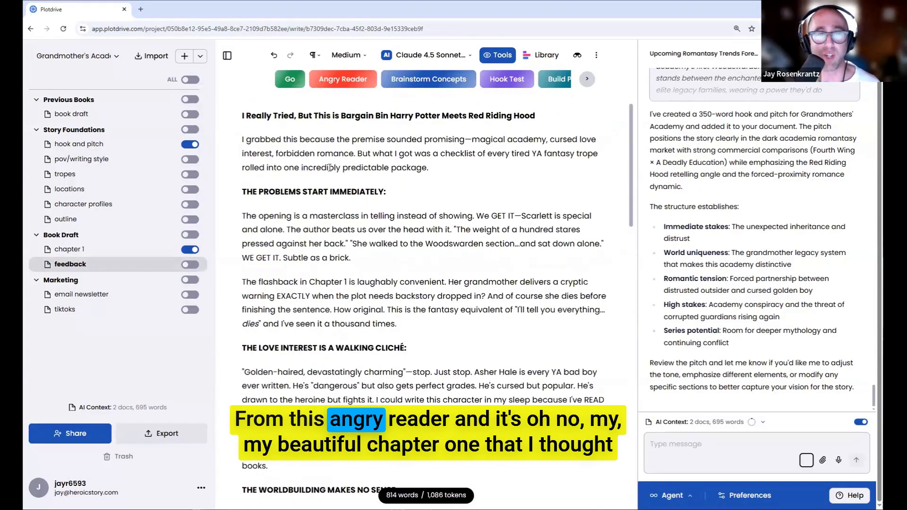
pyautogui.scroll(-10, 398, 188)
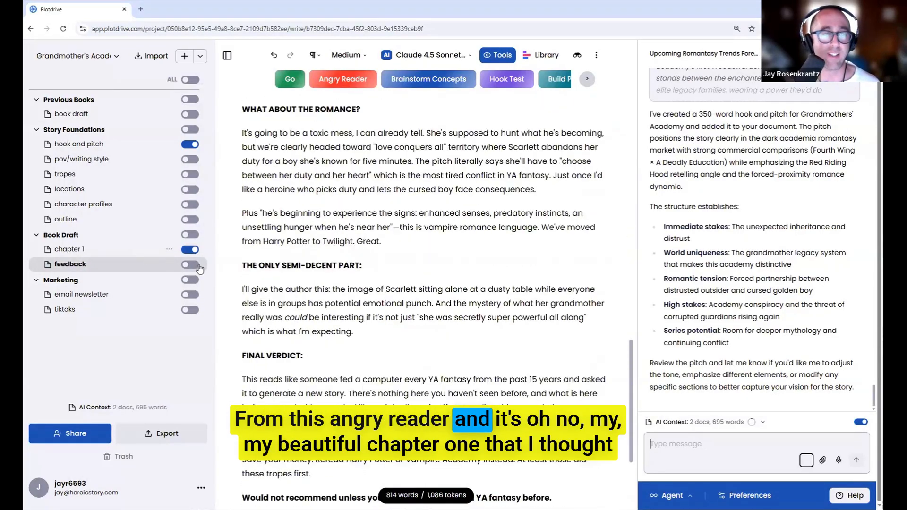
pyautogui.scroll(10, 422, 292)
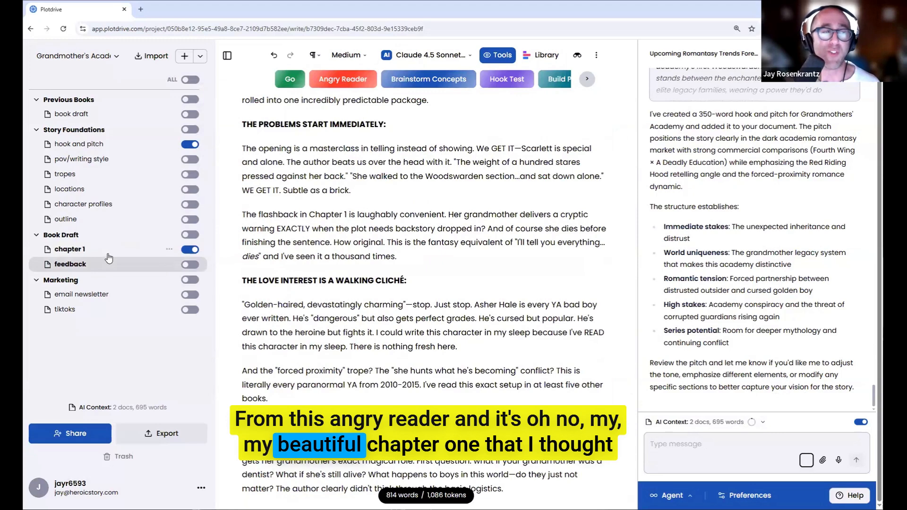
# Open chapter 1, add the feedback document to the AI context, and check which documents the co-writer can see.
pyautogui.click(102, 250)
pyautogui.scroll(-6, 303, 201)
pyautogui.scroll(6, 267, 263)
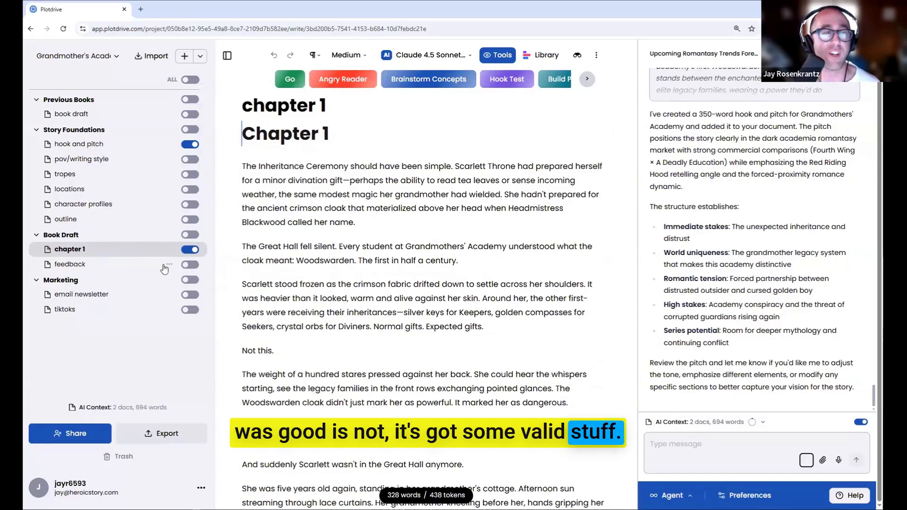
pyautogui.click(190, 265)
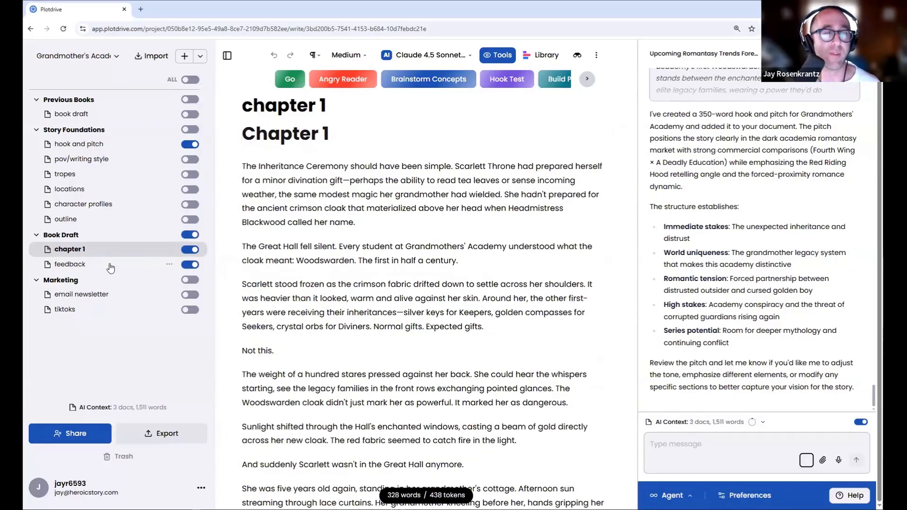
pyautogui.click(738, 424)
pyautogui.moveTo(663, 338); pyautogui.dragTo(716, 360)
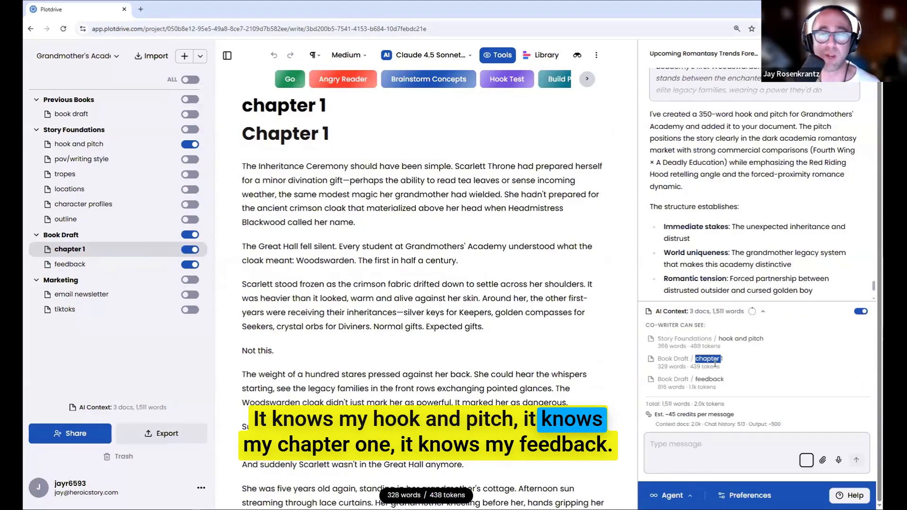
pyautogui.click(715, 362)
# Ask the co-writer to "read the feedback, and then rewrite chapter 1 for me to address this angry reader critique".
pyautogui.click(721, 440)
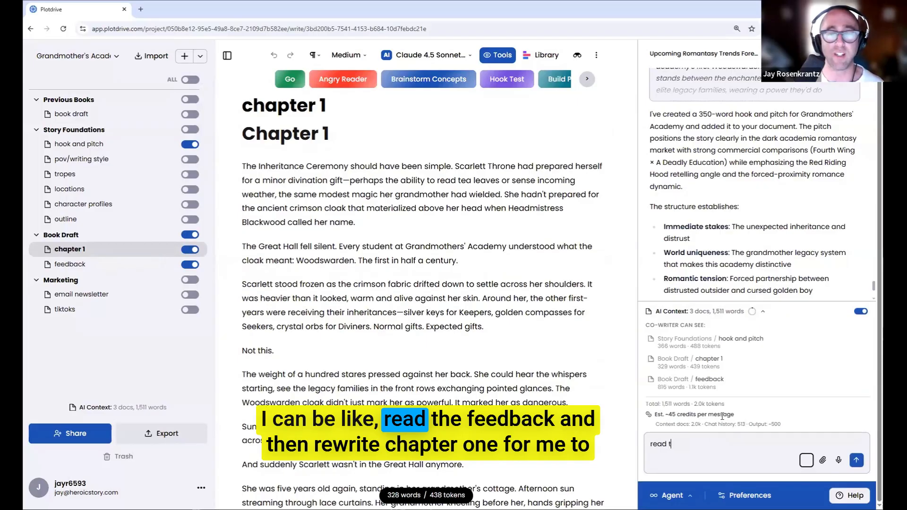
pyautogui.write('read the feedback, and')
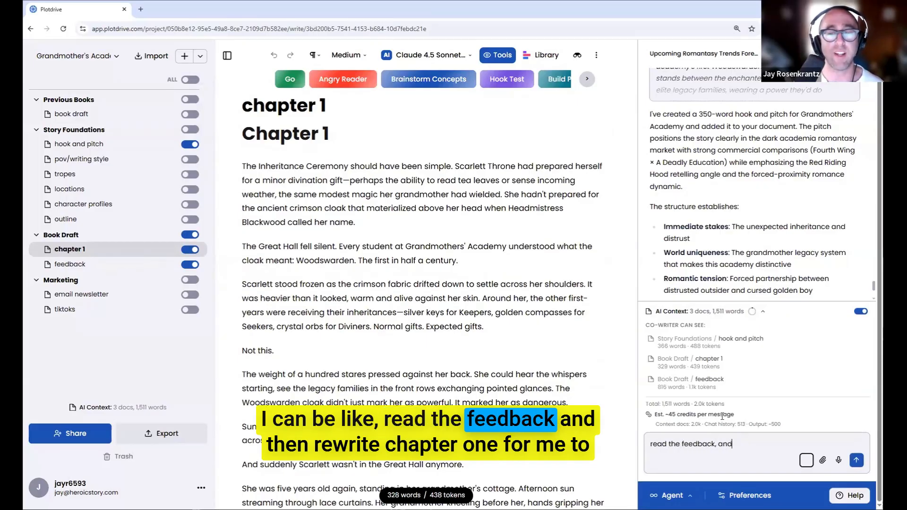
pyautogui.write(' then rewrite chapter 1 for me to add')
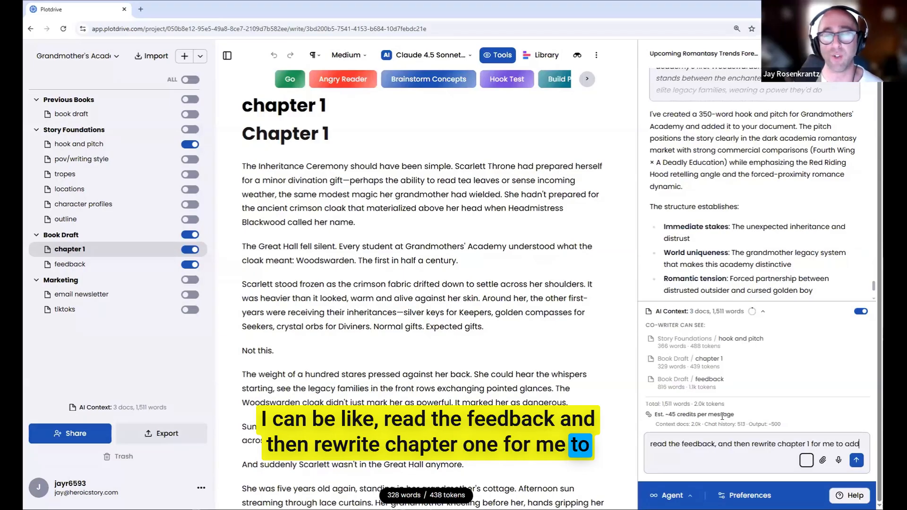
pyautogui.write('ress this a')
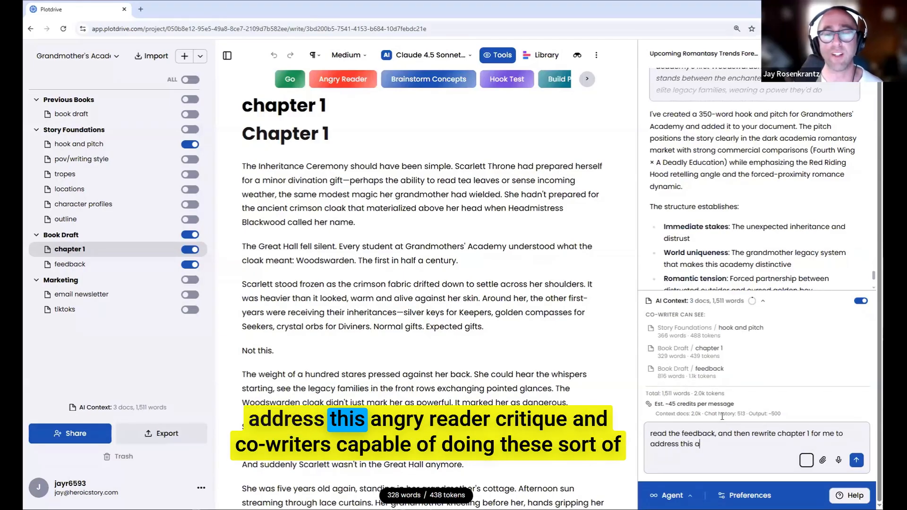
pyautogui.write('ngry reader critique')
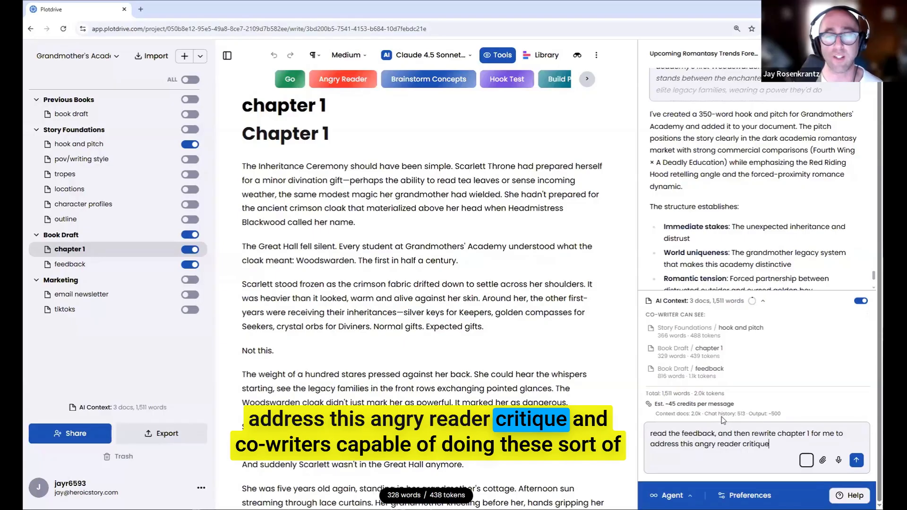
pyautogui.press('Return')
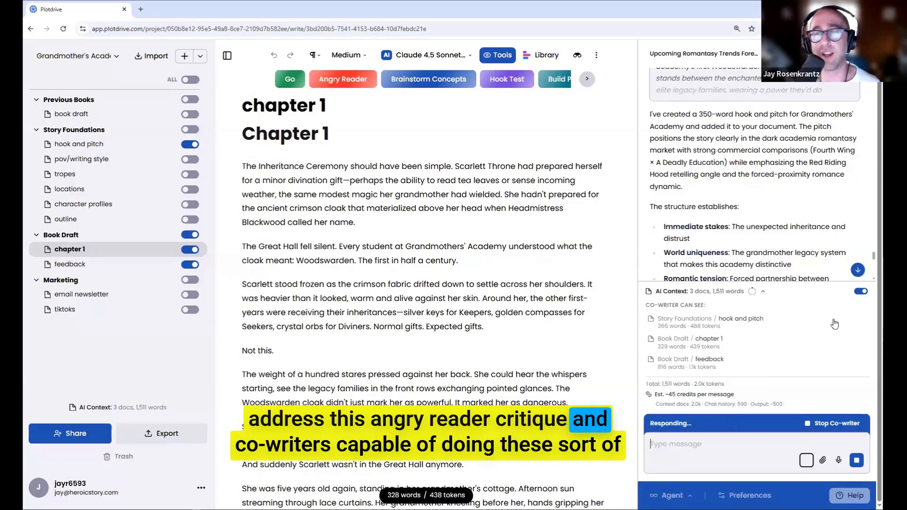
pyautogui.click(761, 294)
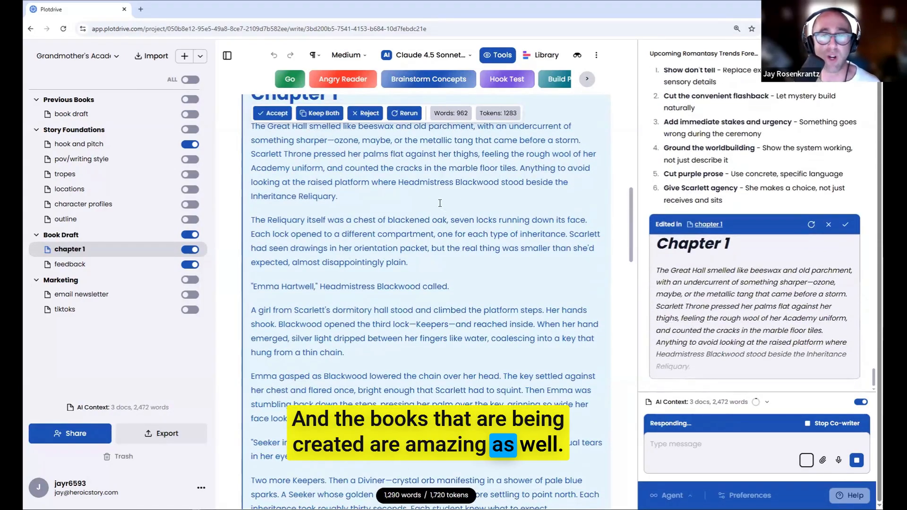
# Read through the rewritten chapter 1 and accept it in place of the original text.
pyautogui.scroll(-15, 394, 213)
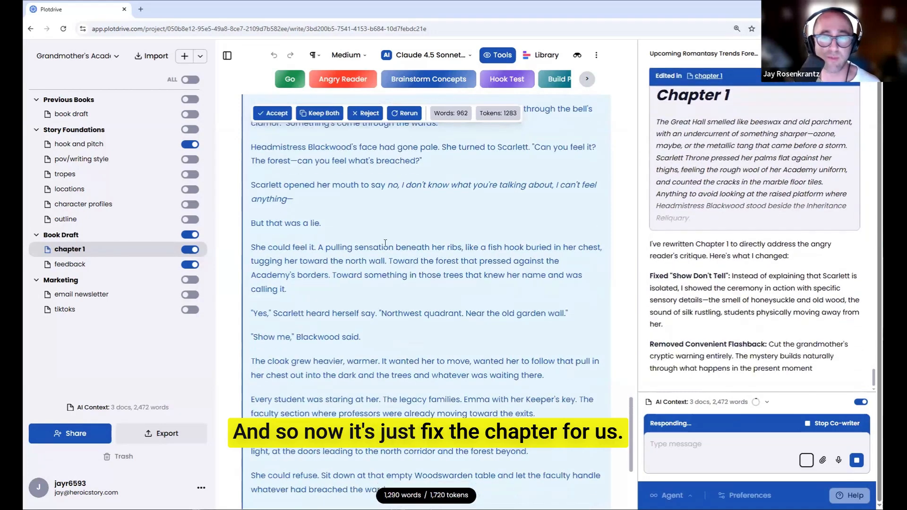
pyautogui.scroll(-5, 384, 266)
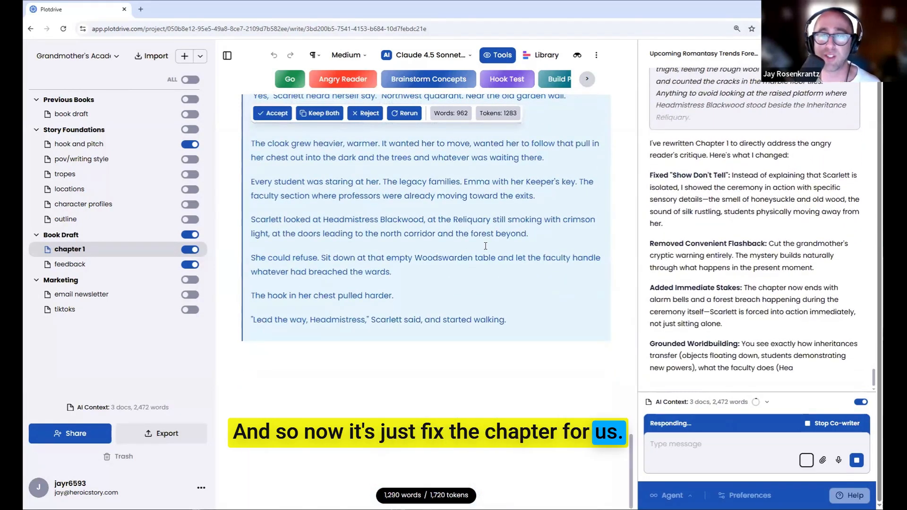
pyautogui.scroll(2, 425, 213)
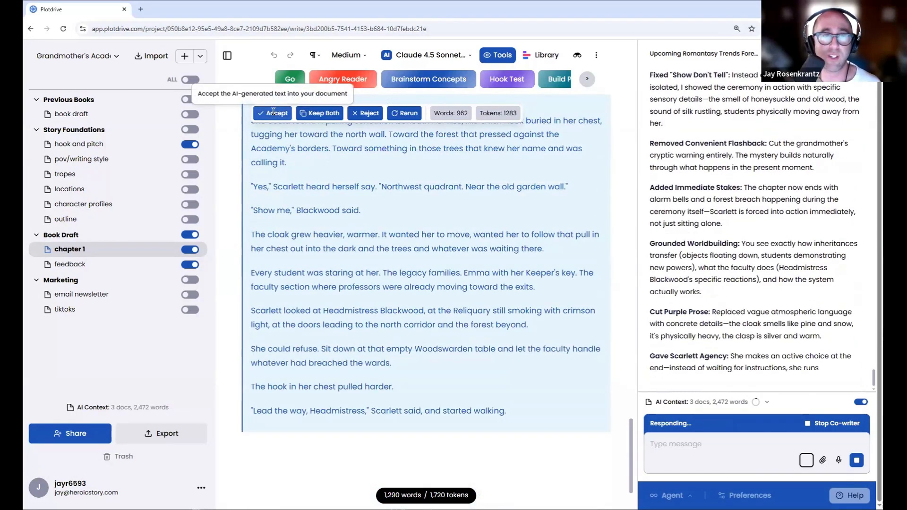
pyautogui.click(273, 114)
pyautogui.scroll(10, 342, 150)
pyautogui.scroll(1, 341, 150)
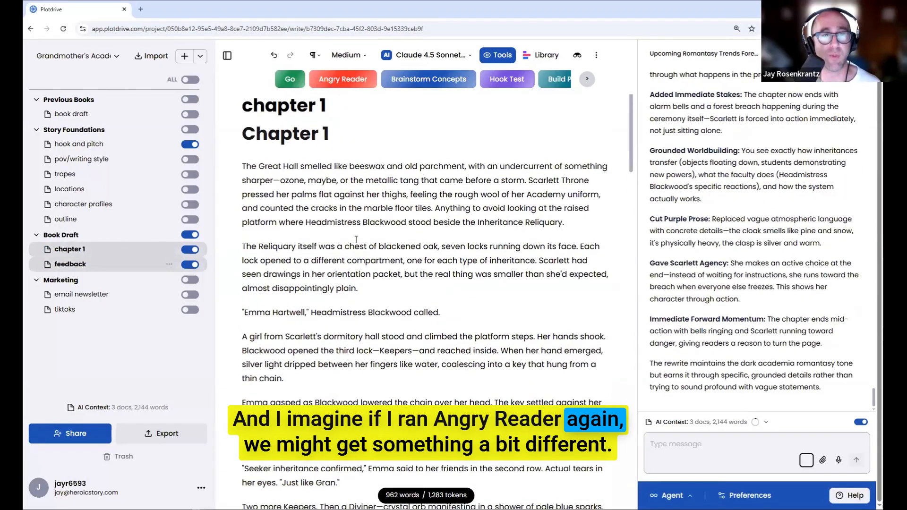
# Clear the feedback document, rerun Angry Reader in it, and stop the new review while it is being written.
pyautogui.hotkey('ctrl', 'a')
pyautogui.press('BackSpace')
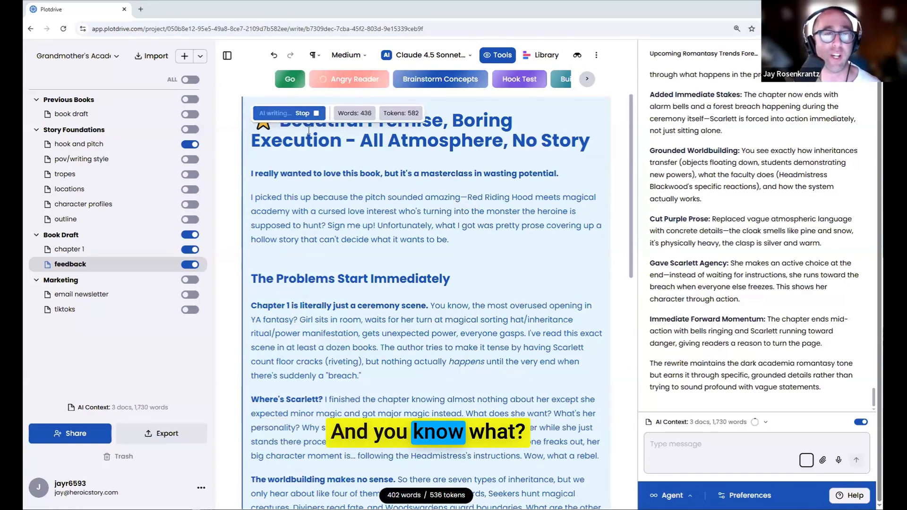
pyautogui.click(316, 114)
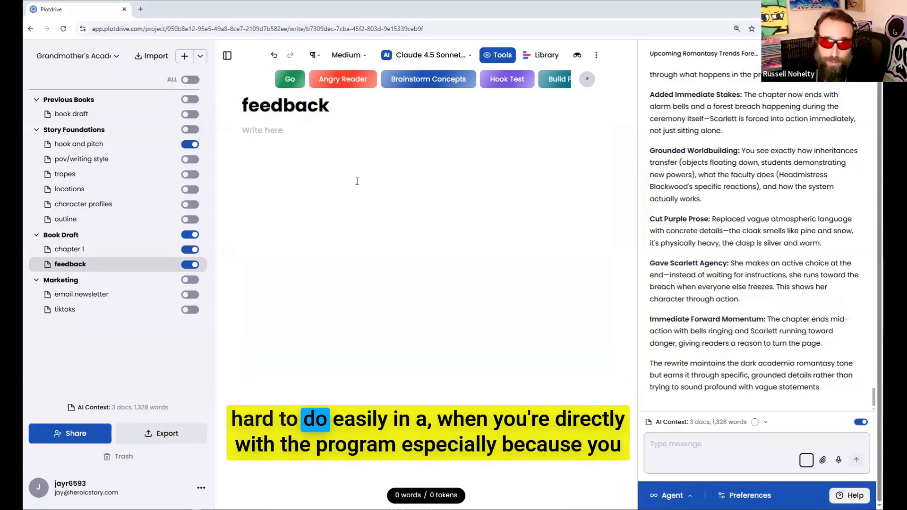
# Hide the writing tools above the document and exclude the feedback document from the AI context.
pyautogui.click(498, 55)
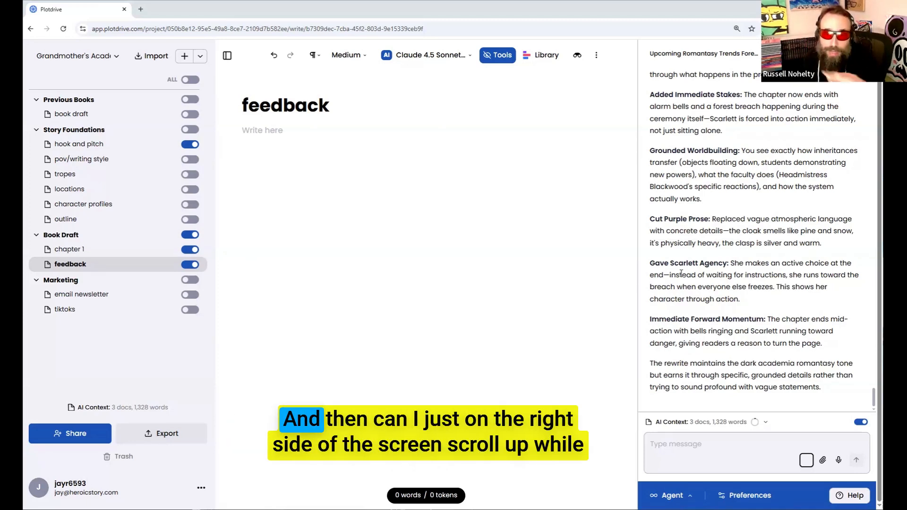
pyautogui.click(190, 263)
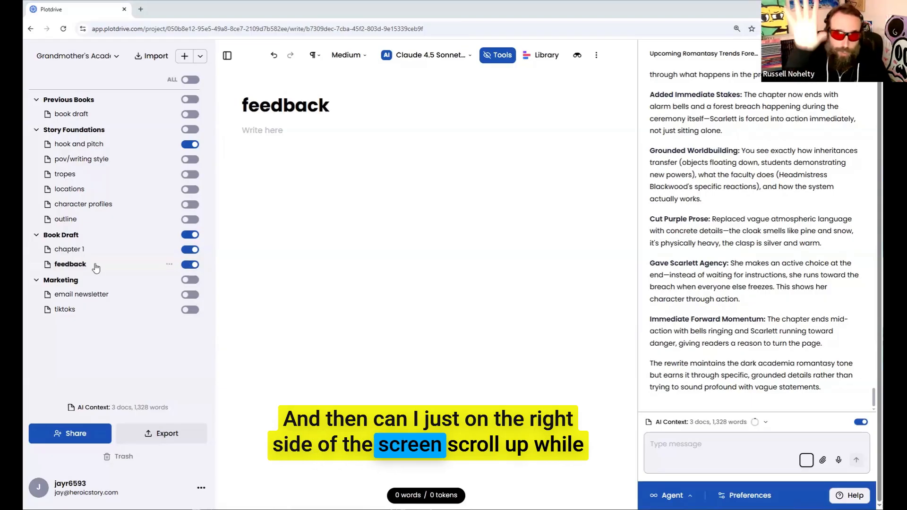
# Create a new project folder named Editorial Feedback.
pyautogui.click(200, 57)
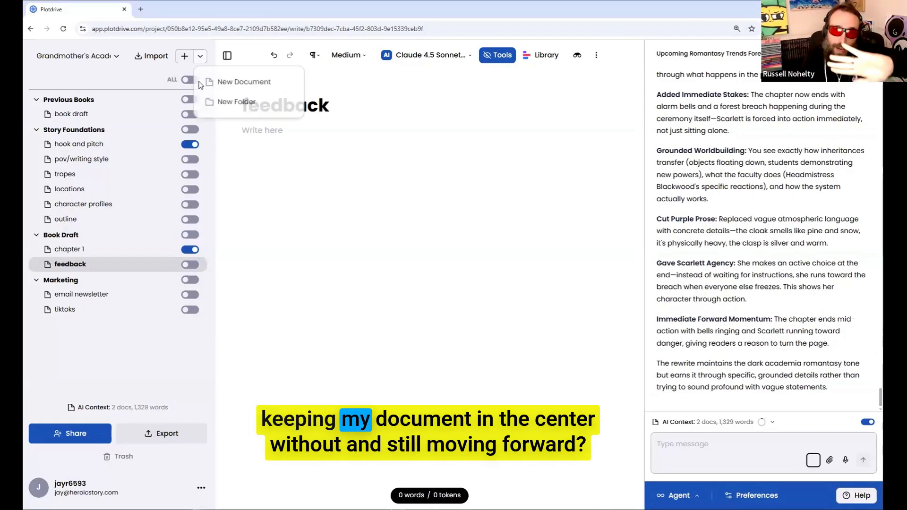
pyautogui.click(207, 102)
pyautogui.write('Edi')
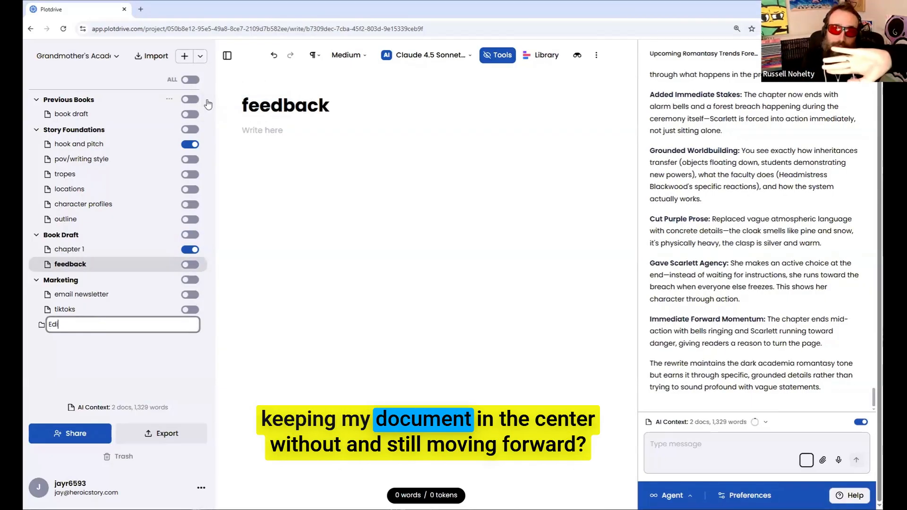
pyautogui.write('tor')
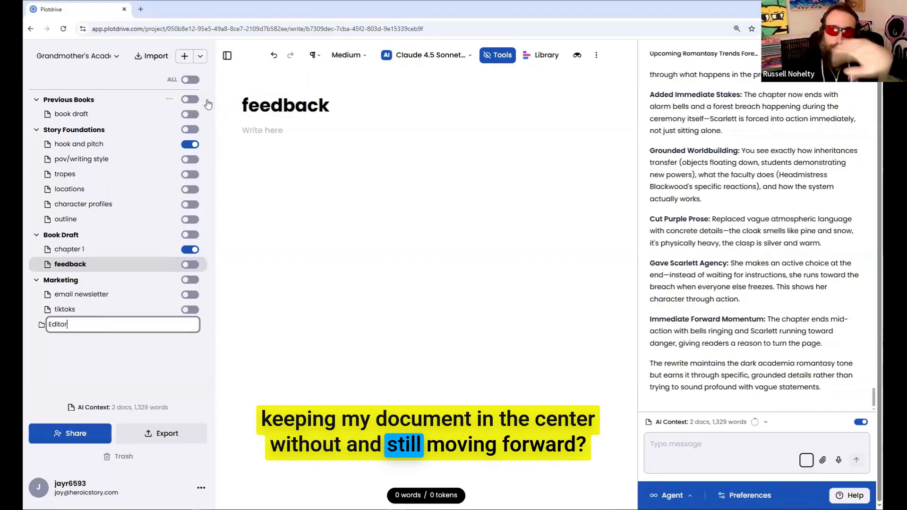
pyautogui.write('ial Feedback')
pyautogui.press('Return')
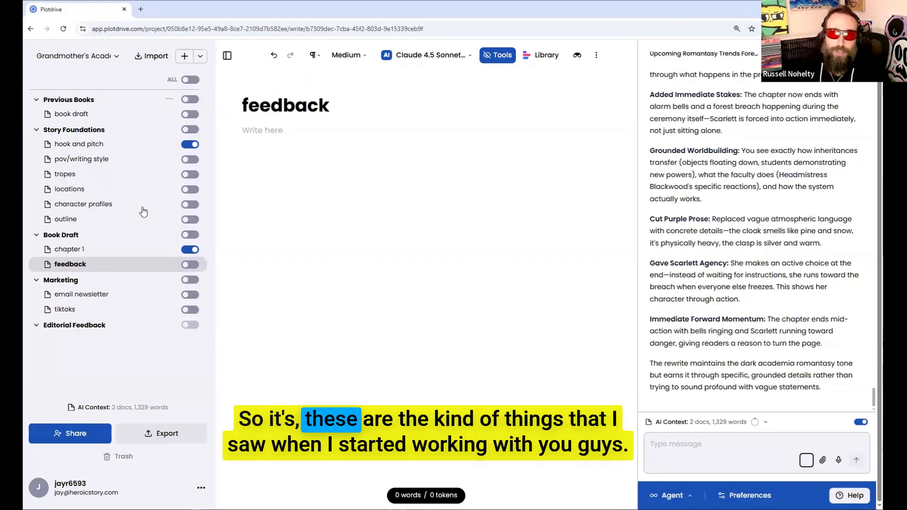
# Place the Editorial Feedback folder between Book Draft and Marketing and move the feedback document into it.
pyautogui.moveTo(95, 304); pyautogui.dragTo(87, 319)
pyautogui.moveTo(82, 271); pyautogui.dragTo(115, 307)
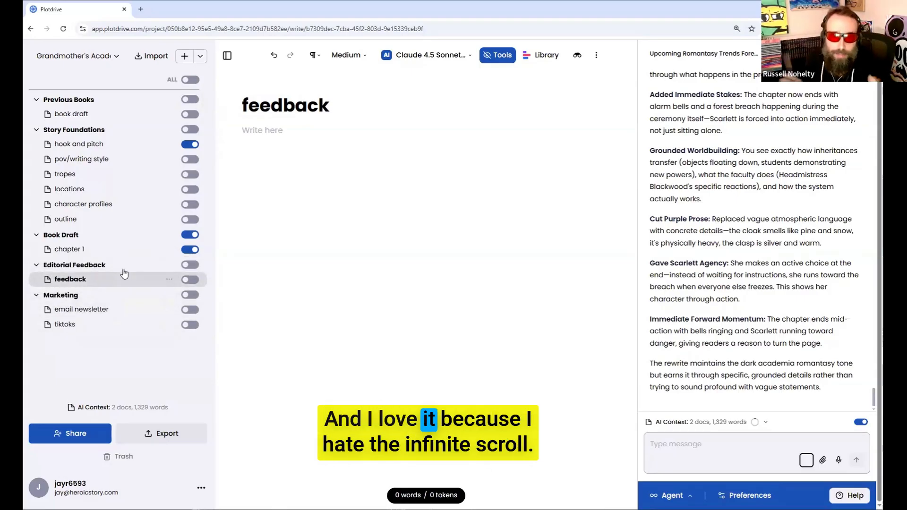
# Ask the co-writer to create chapters 2-20 as blank documents in the Book Draft folder, and look over the new documents.
pyautogui.click(701, 446)
pyautogui.write('can you create a')
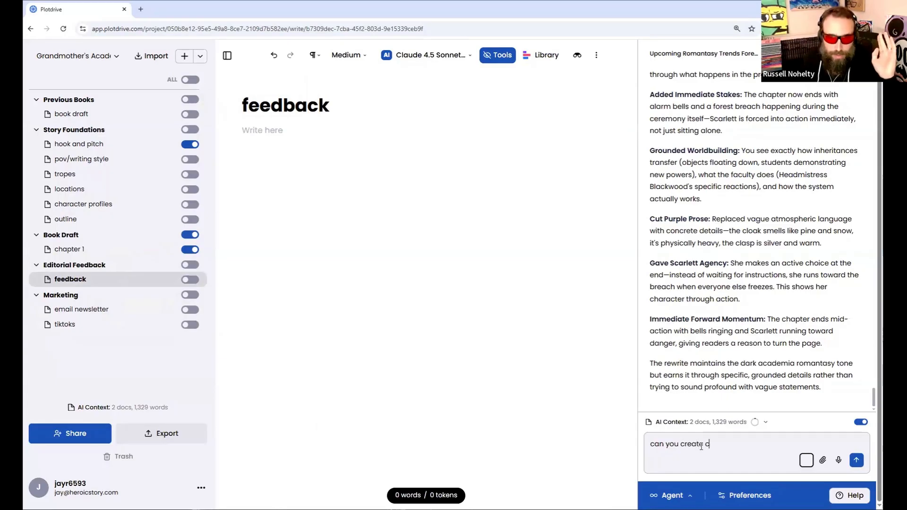
pyautogui.write('hapter 2-20 as blank documents')
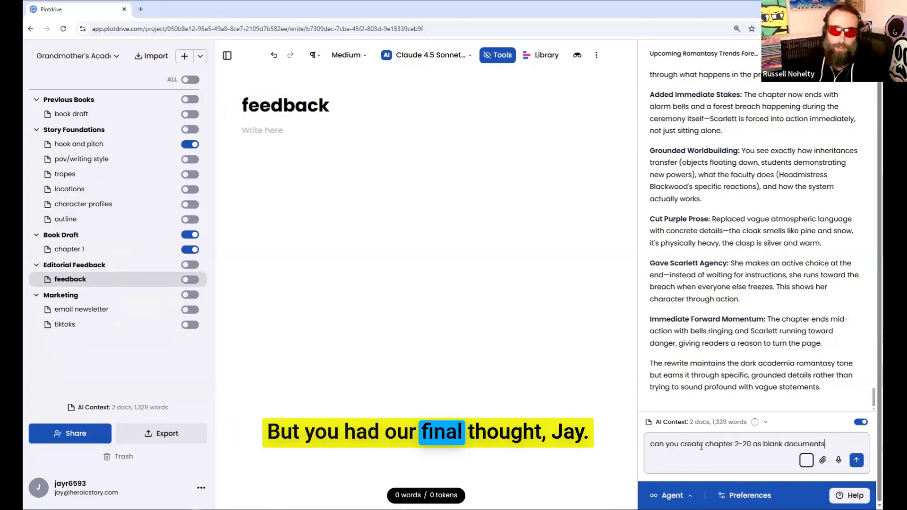
pyautogui.write(' and put it in @book')
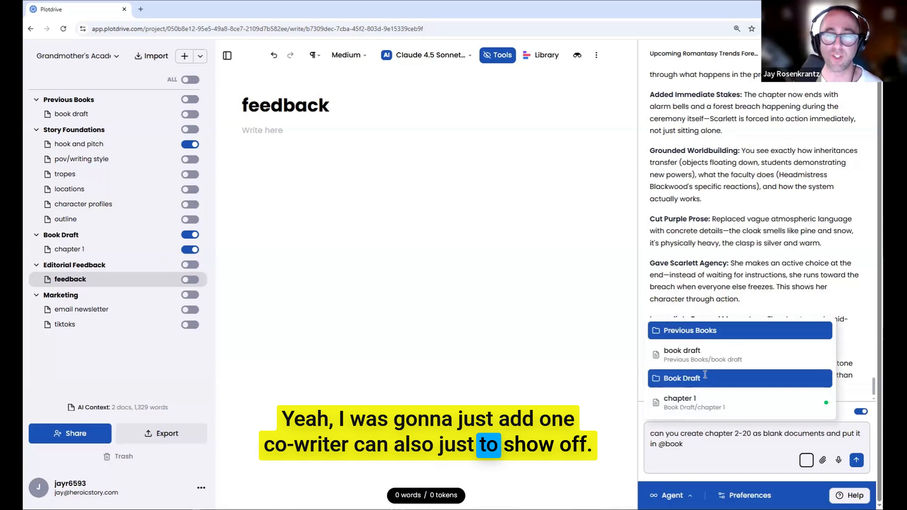
pyautogui.click(704, 379)
pyautogui.press('Return')
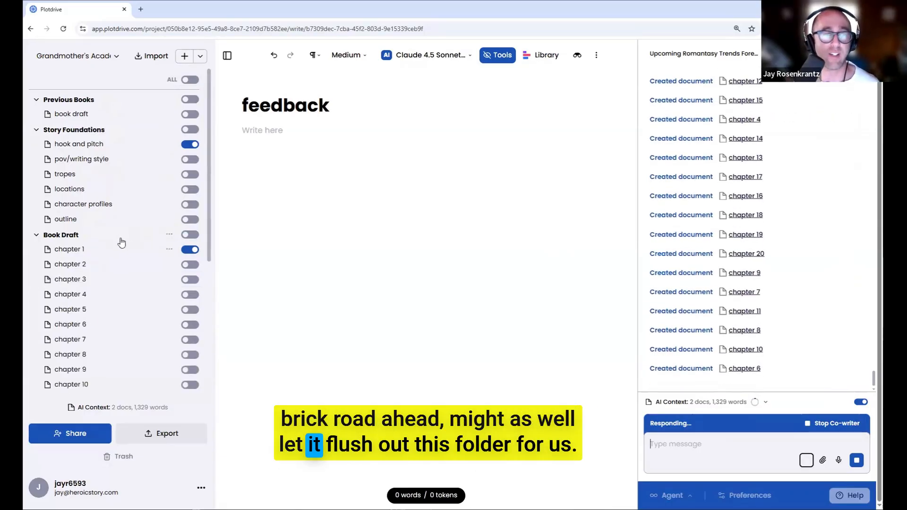
pyautogui.scroll(-5, 113, 245)
pyautogui.scroll(3, 81, 198)
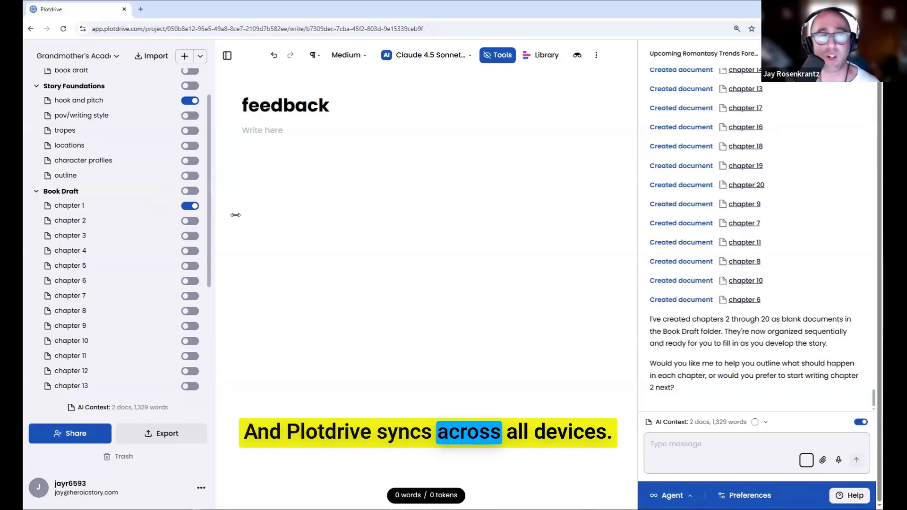
pyautogui.scroll(1, 93, 212)
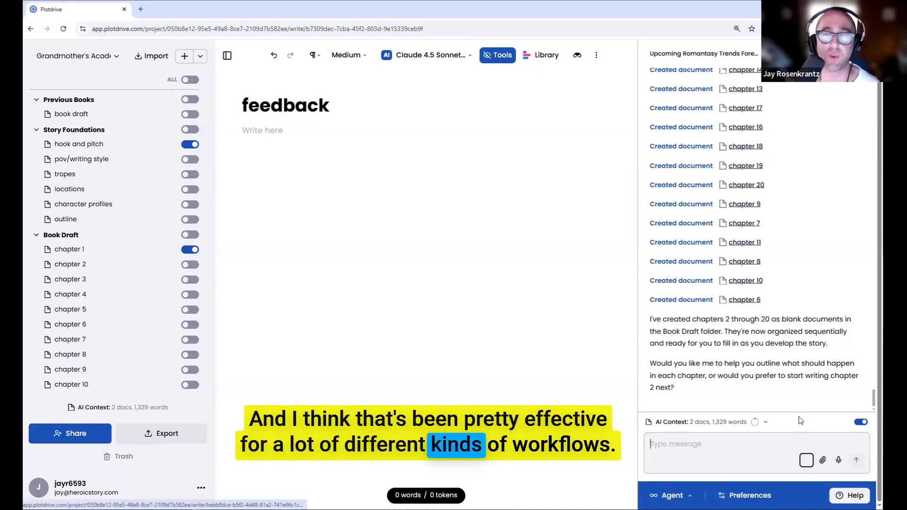
# Try voice dictation for a co-writer message and clear the dictated text.
pyautogui.click(839, 460)
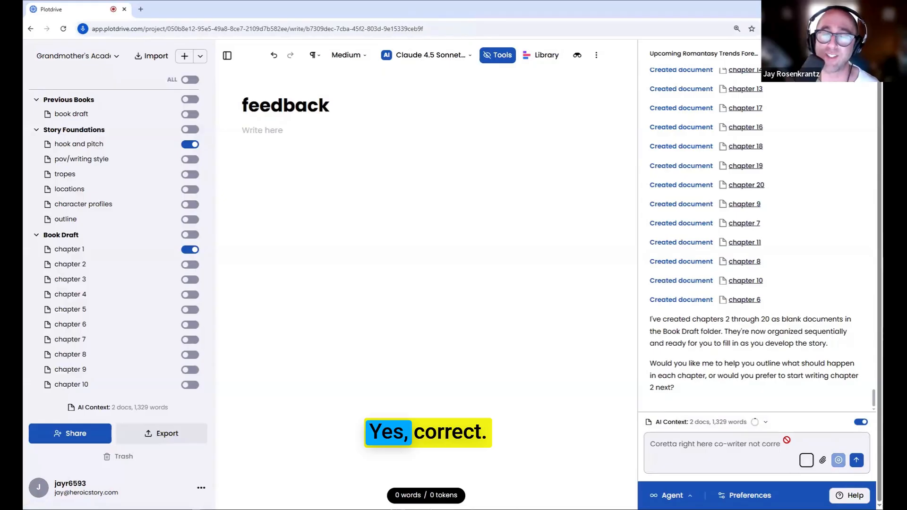
pyautogui.click(838, 460)
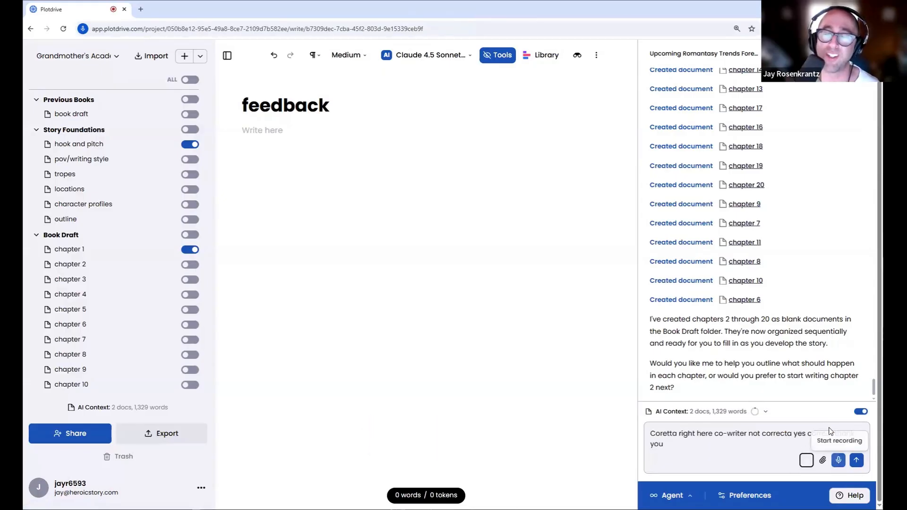
pyautogui.tripleClick(770, 440)
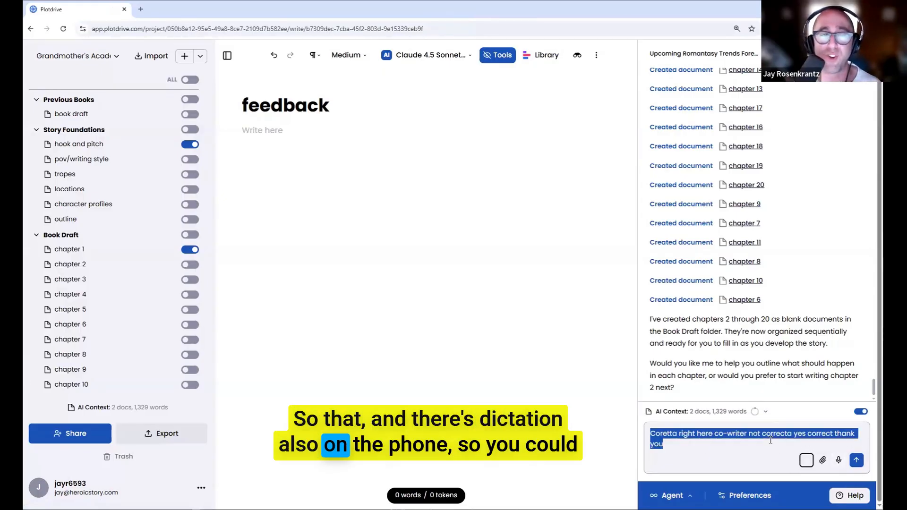
pyautogui.press('BackSpace')
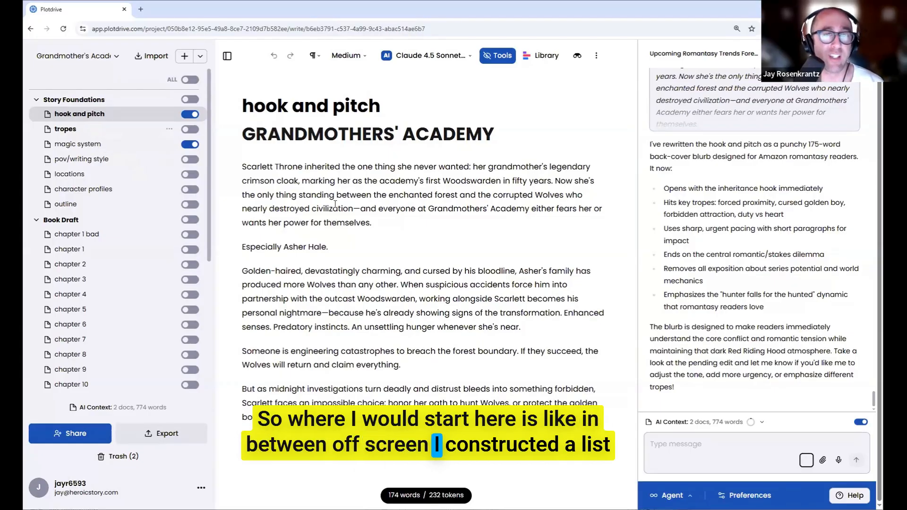
# Delete the line "create trope list i have to hit in an outline" and its empty line from the tropes document.
pyautogui.doubleClick(371, 132)
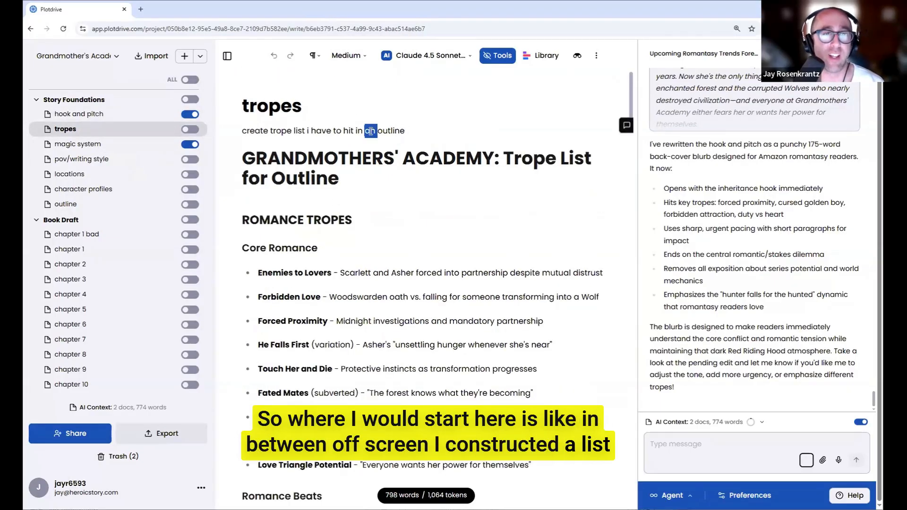
pyautogui.tripleClick(370, 131)
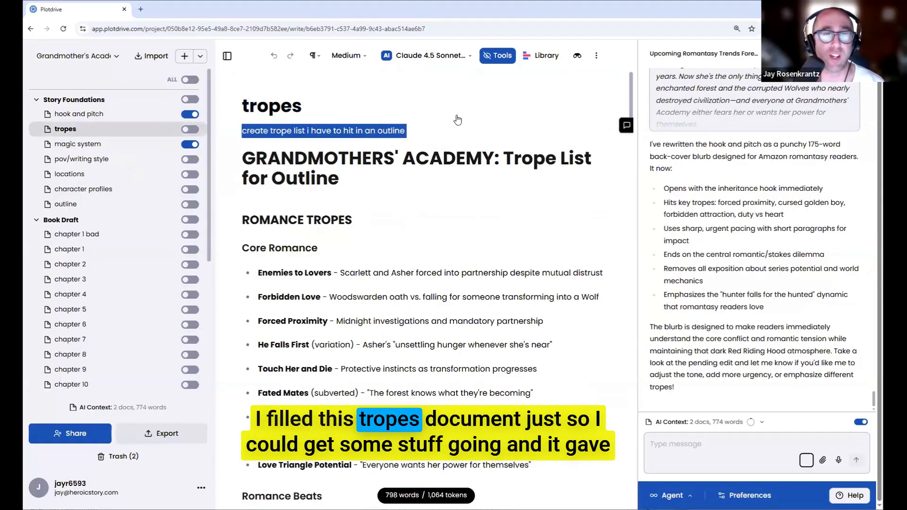
pyautogui.press('BackSpace')
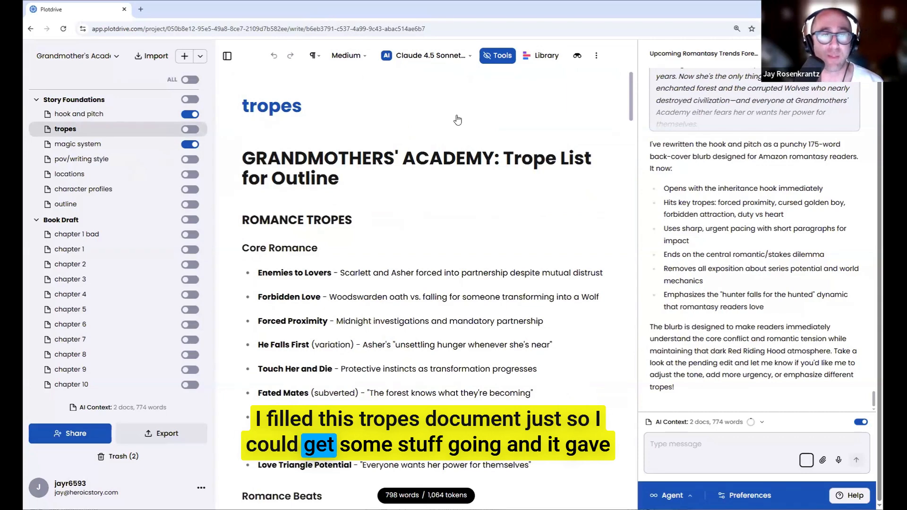
pyautogui.press('BackSpace')
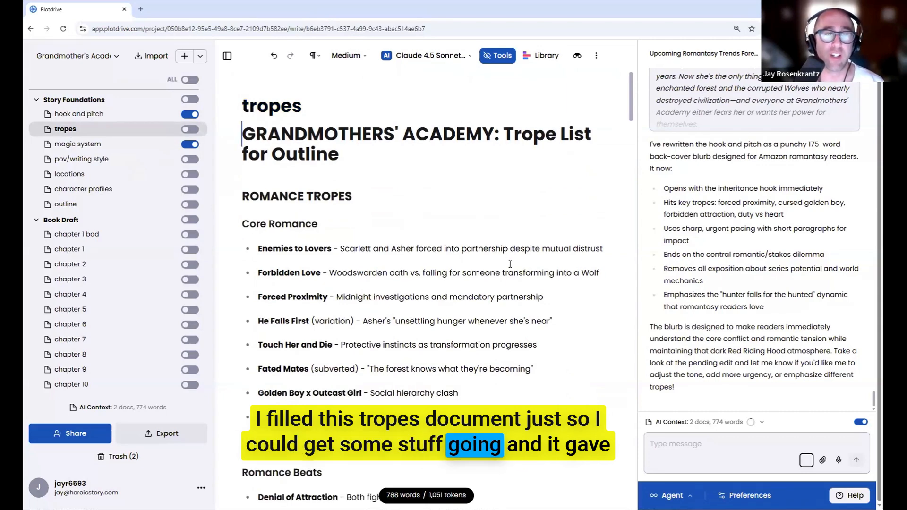
# Read through the trope list from the romance beats to the character arc tropes.
pyautogui.scroll(-9, 510, 264)
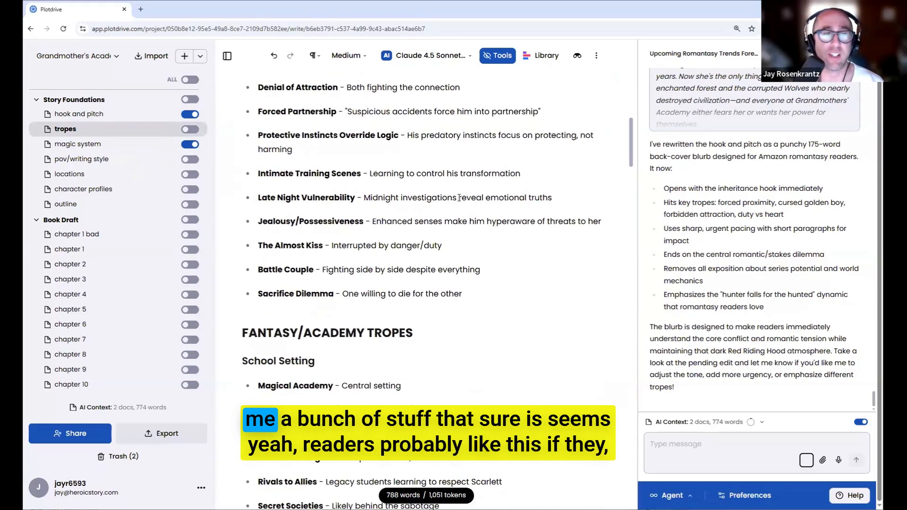
pyautogui.scroll(-8, 431, 128)
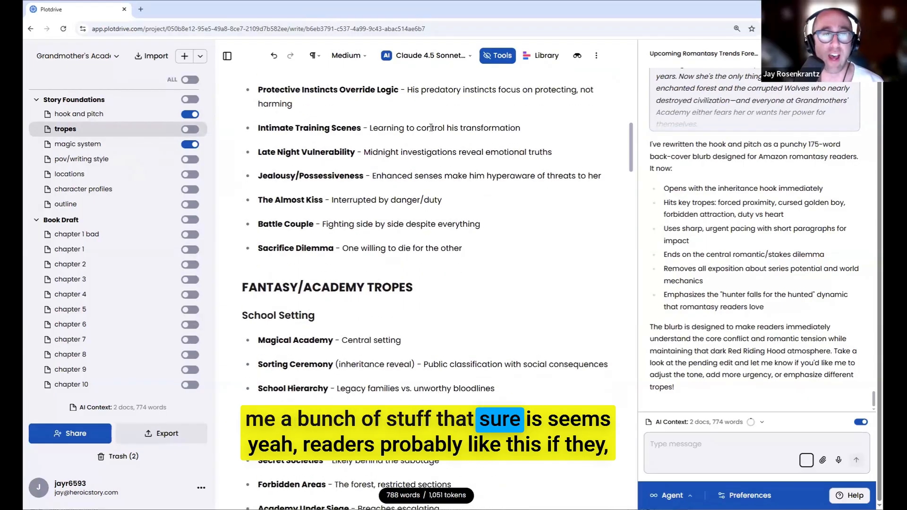
pyautogui.scroll(-20, 431, 127)
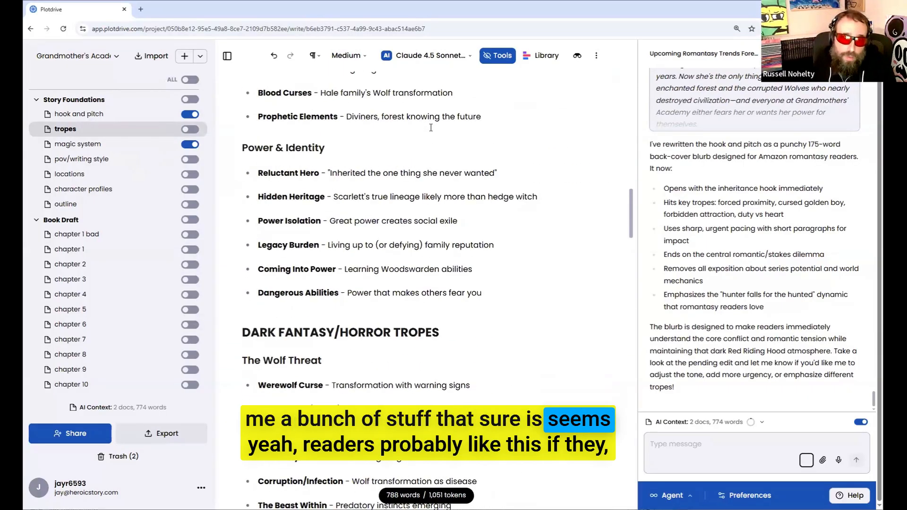
pyautogui.scroll(-3, 432, 171)
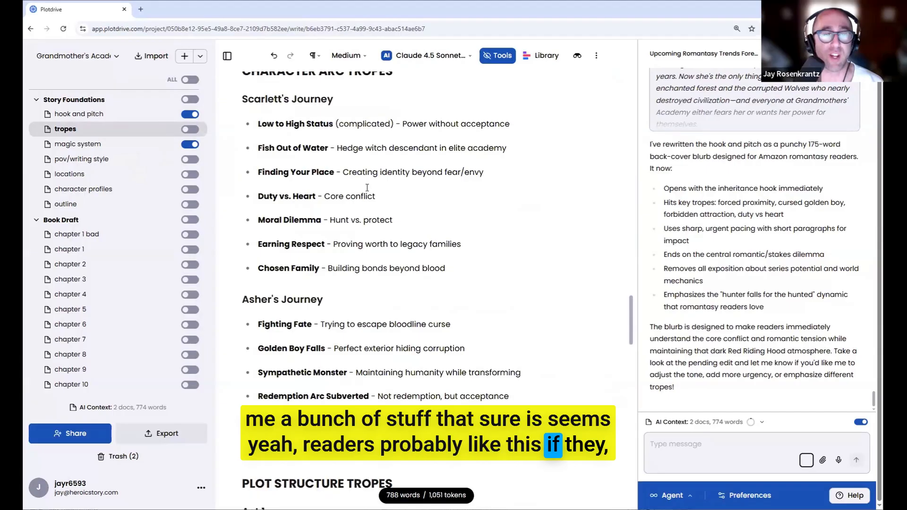
# Review the hook and pitch document and find the Rule System Generator among the magic system document's writing tools.
pyautogui.click(128, 115)
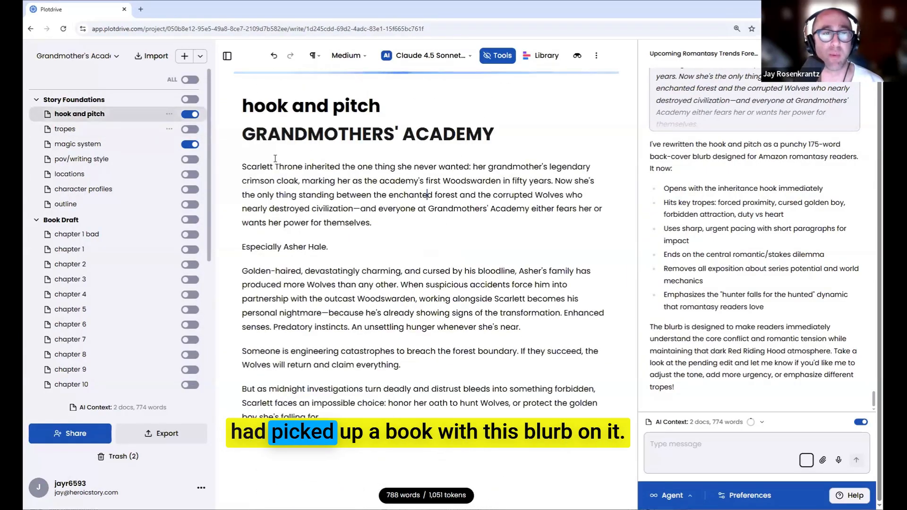
pyautogui.click(98, 147)
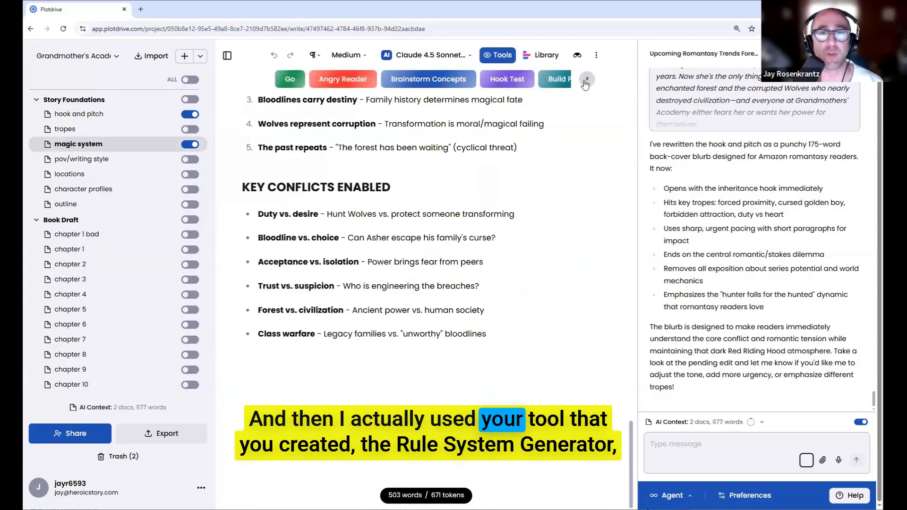
pyautogui.click(586, 82)
pyautogui.click(586, 83)
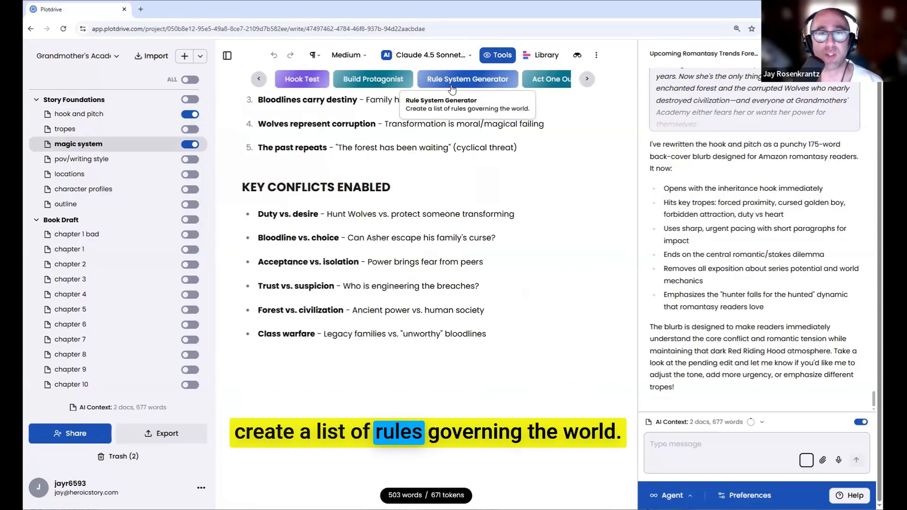
pyautogui.click(118, 115)
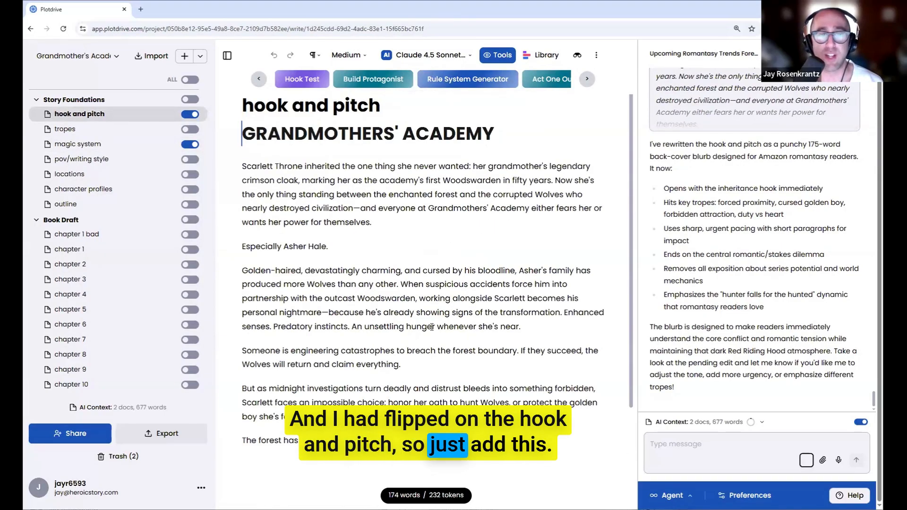
# Read the magic system document's rules on inheritance types, Woodswarden powers, the wolf threat and social structure.
pyautogui.click(128, 145)
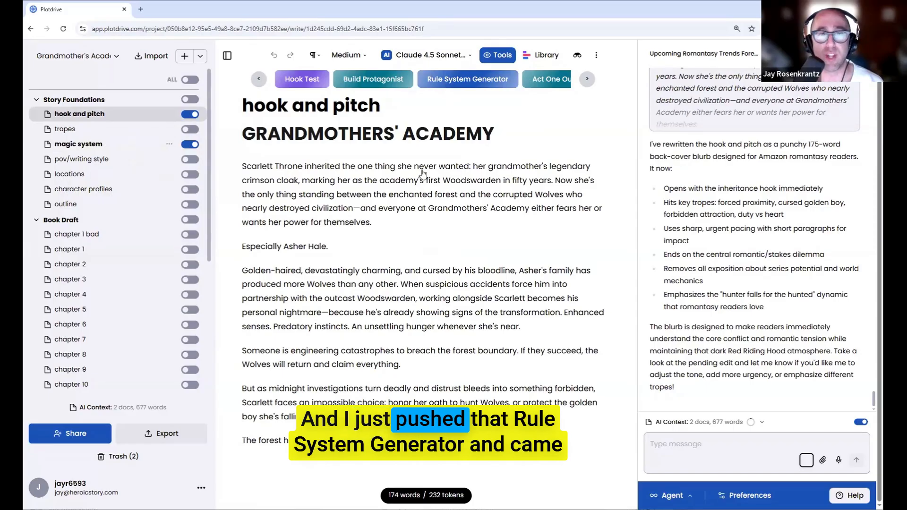
pyautogui.scroll(-3, 318, 141)
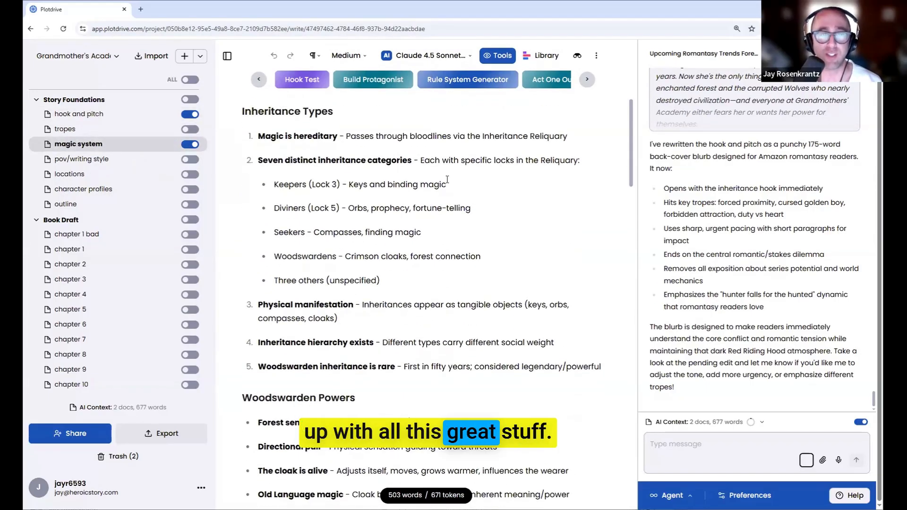
pyautogui.scroll(-1, 447, 180)
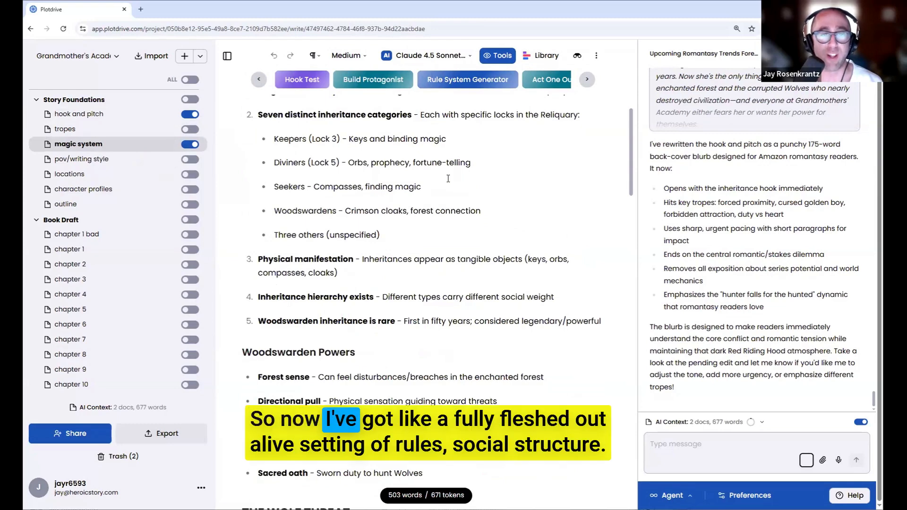
pyautogui.scroll(-3, 448, 179)
pyautogui.scroll(-3, 448, 178)
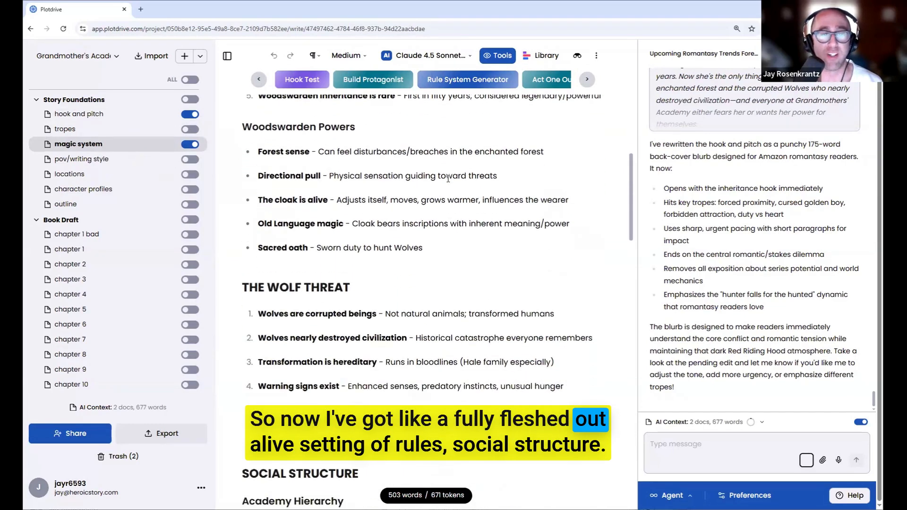
pyautogui.scroll(-2, 444, 220)
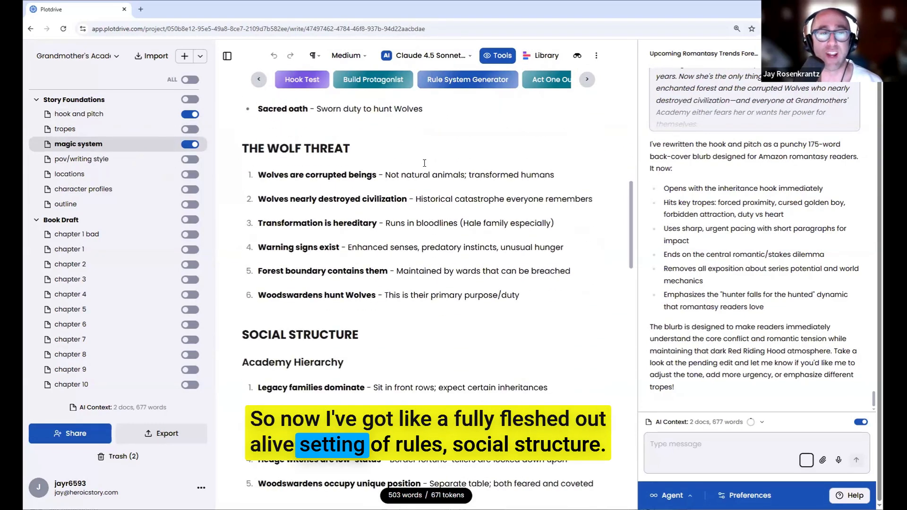
pyautogui.scroll(-2, 397, 231)
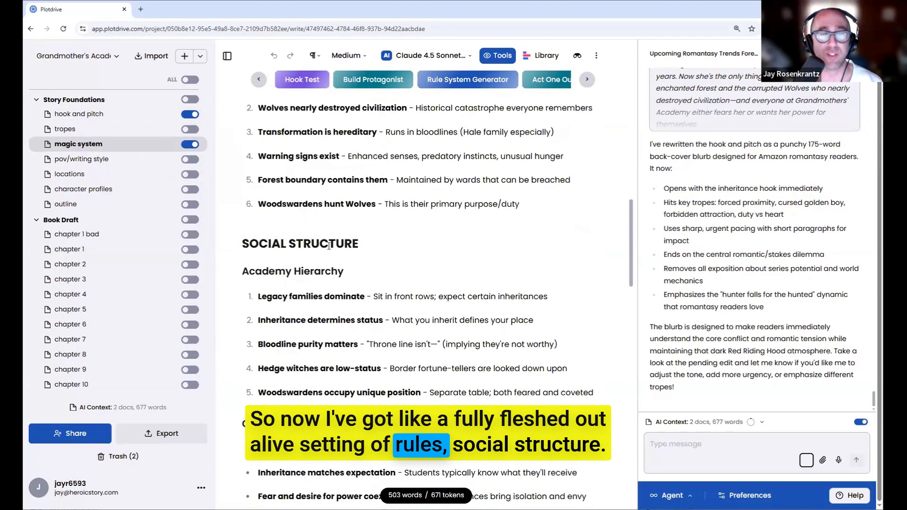
pyautogui.scroll(-6, 415, 272)
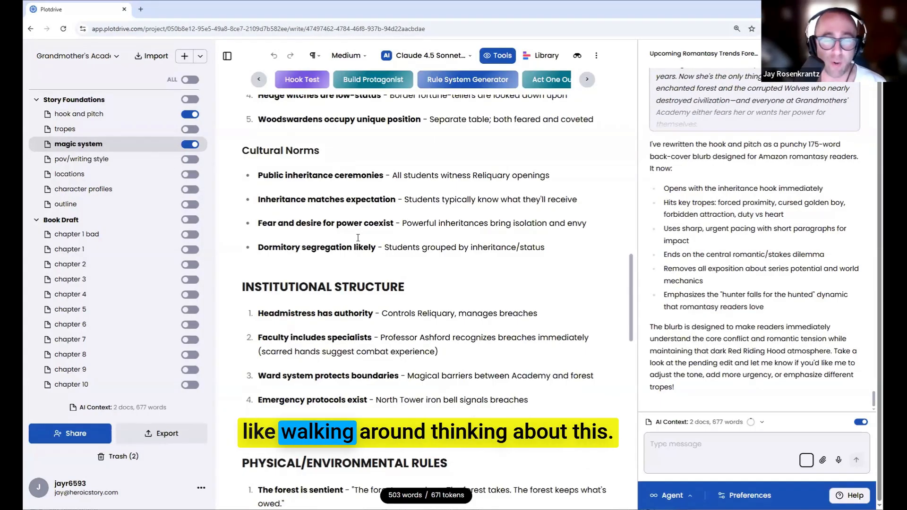
pyautogui.scroll(-2, 354, 237)
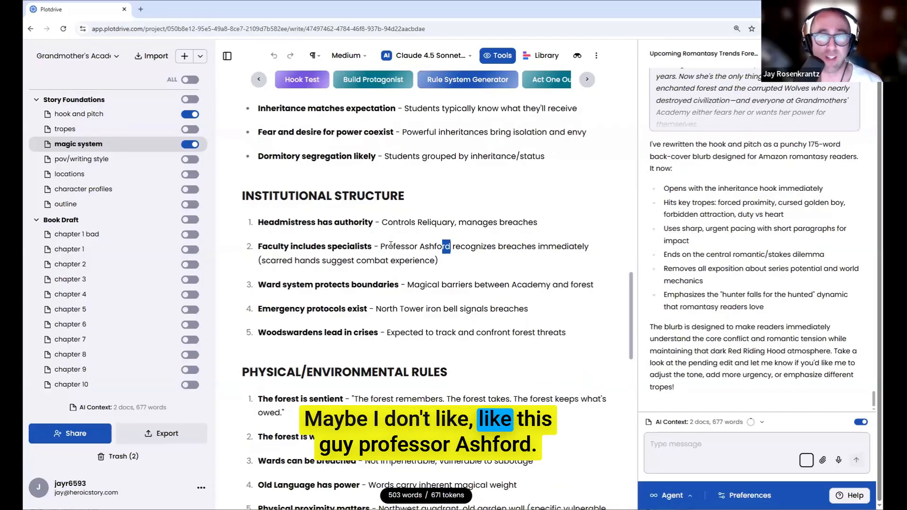
# Examine the faculty specialists entry under Institutional Structure and the remaining rules through Key Conflicts Enabled.
pyautogui.moveTo(449, 244); pyautogui.dragTo(387, 246)
pyautogui.click(409, 246)
pyautogui.scroll(-1, 395, 235)
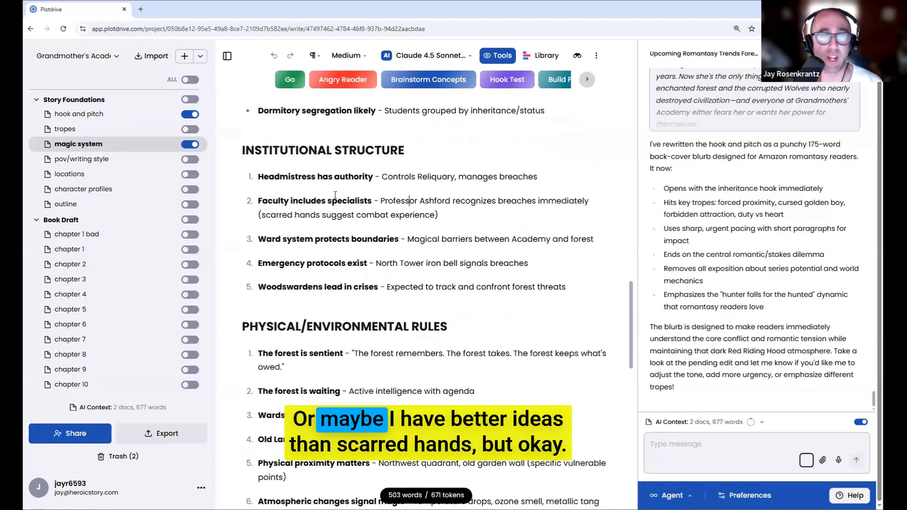
pyautogui.moveTo(438, 216); pyautogui.dragTo(361, 222)
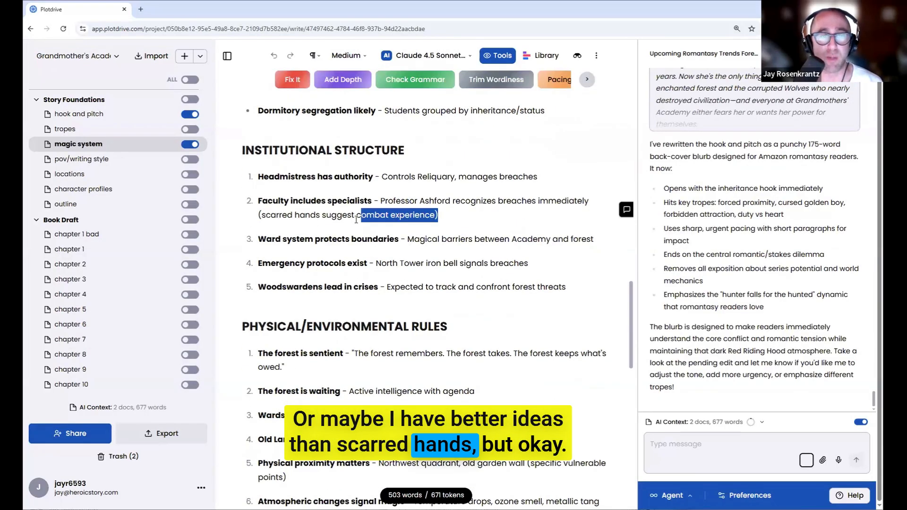
pyautogui.scroll(-15, 361, 221)
pyautogui.scroll(-1, 354, 235)
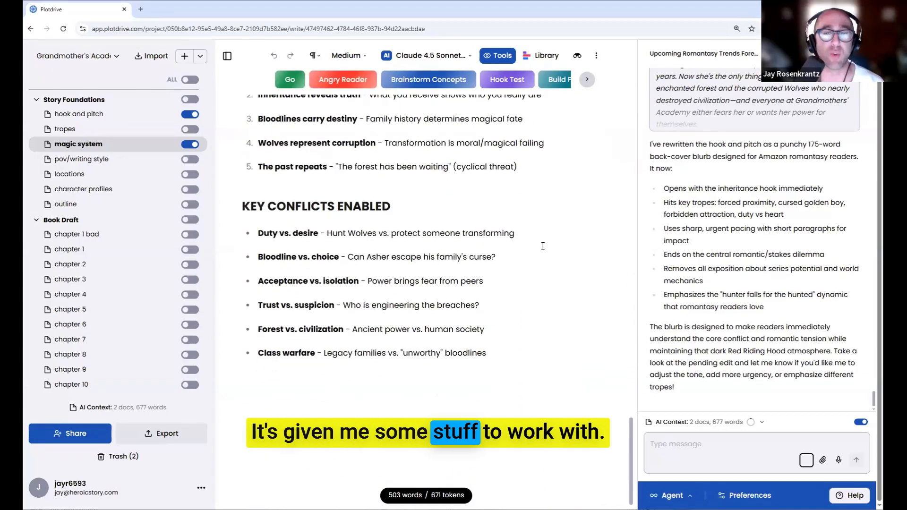
# Switch the co-writer to Ask mode and begin a message "hey catch up on" that references the Story Foundations folder.
pyautogui.click(680, 496)
pyautogui.click(673, 442)
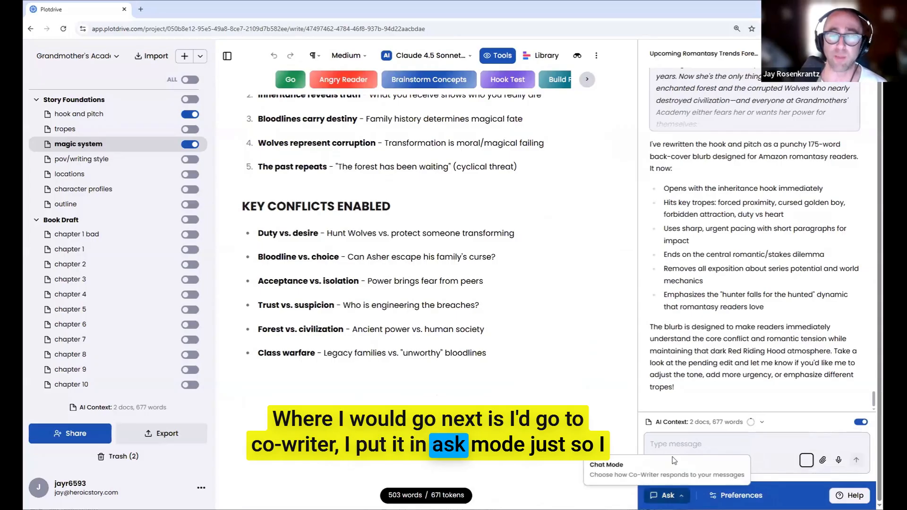
pyautogui.click(673, 442)
pyautogui.write('hey catch up on @st')
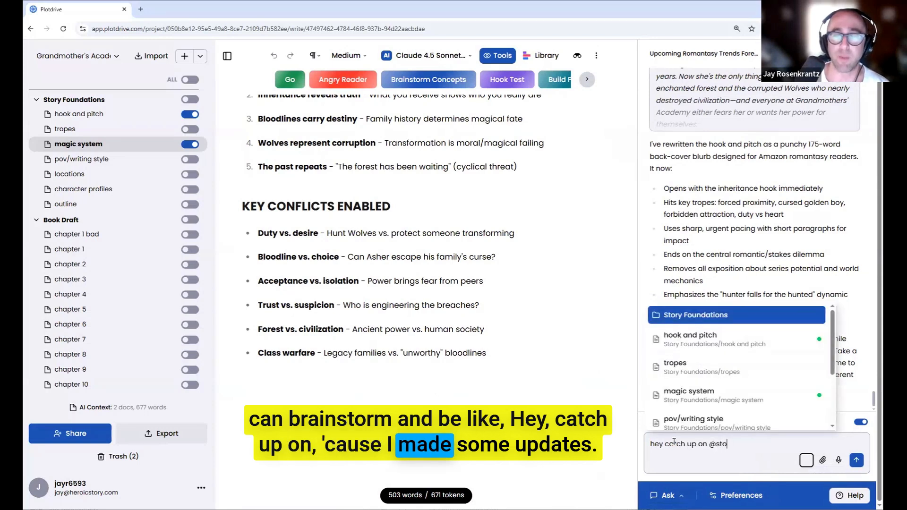
pyautogui.write('o')
pyautogui.press('Return')
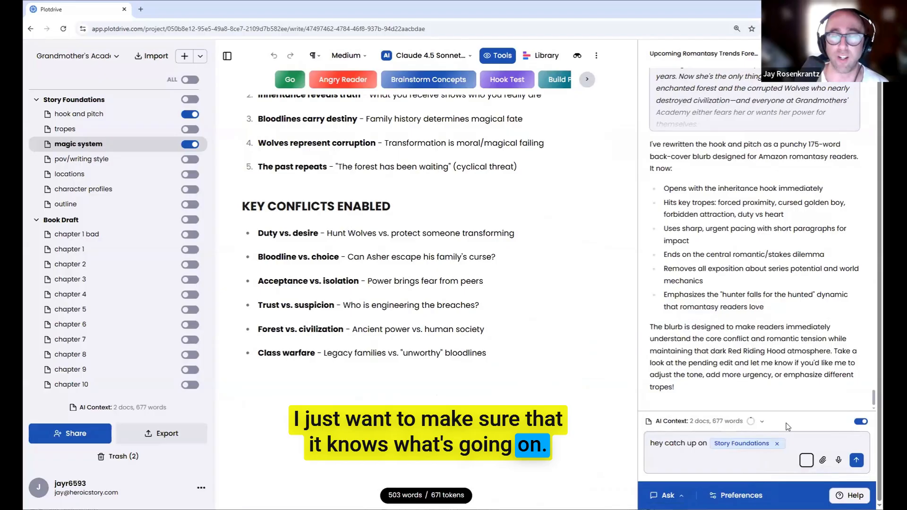
# Continue the co-writer message with ", im blocked by not knowing how to structure the outline for this book".
pyautogui.write(', i')
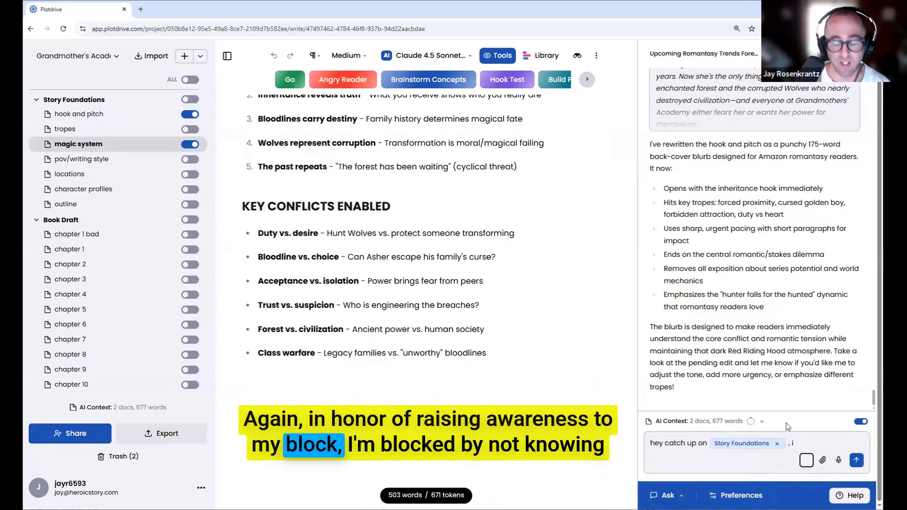
pyautogui.write('m blocked by not knowing ho')
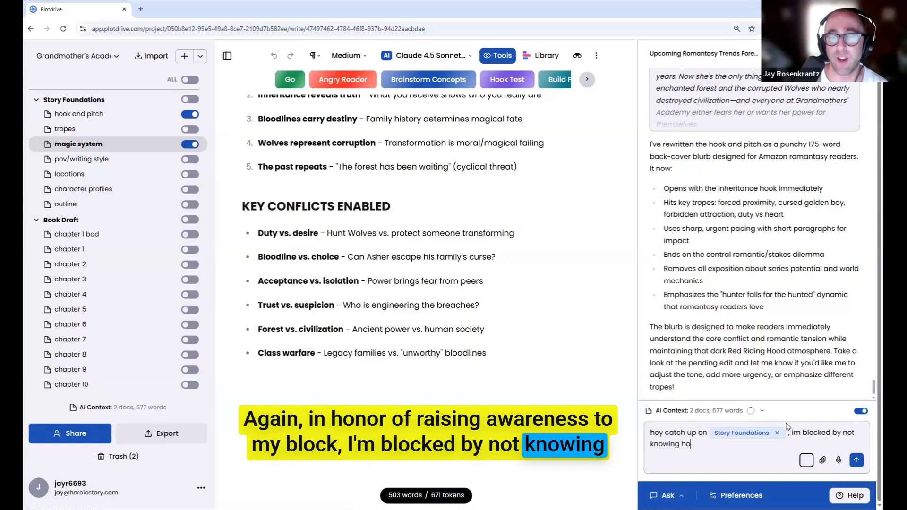
pyautogui.write('w to structure the ')
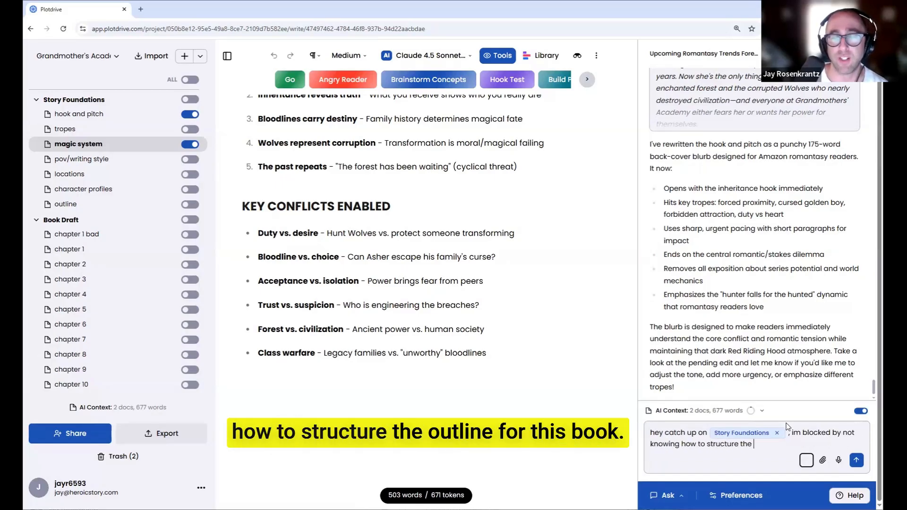
pyautogui.write('outline for this book')
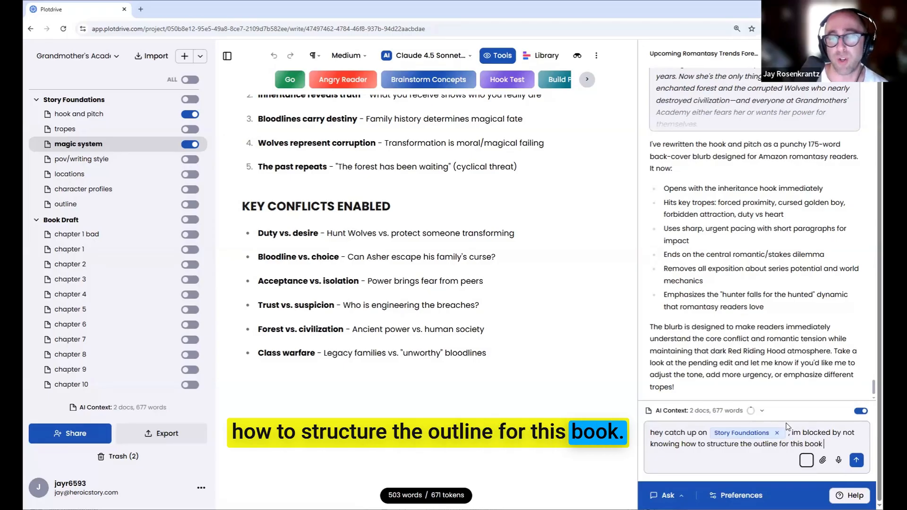
# Add to the message ". but i do know i want to end on like an empire strikes back style, bittersweet".
pyautogui.write('. but i do kn')
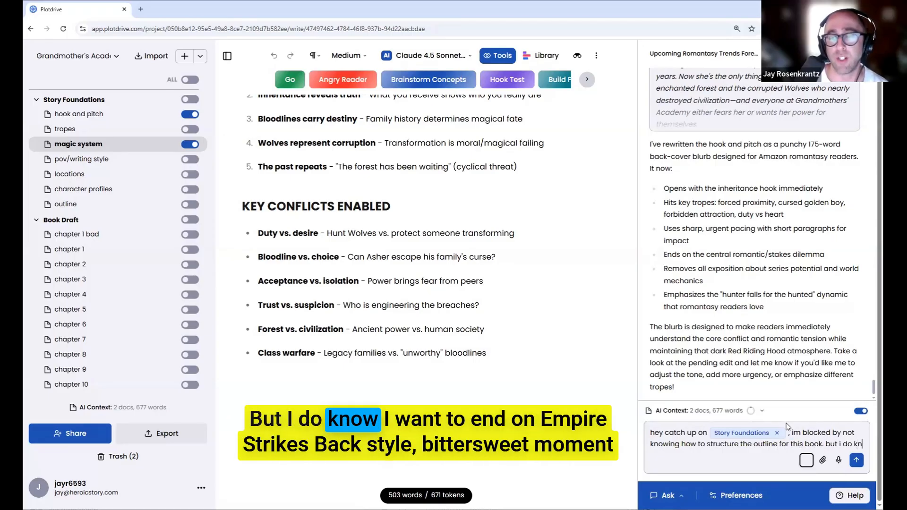
pyautogui.write('ow i want to end on l')
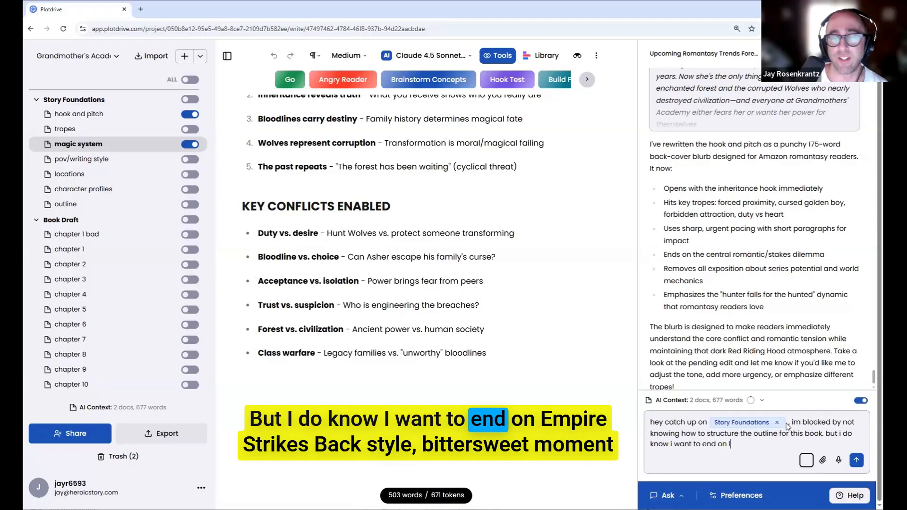
pyautogui.write('ike an empire strikes b')
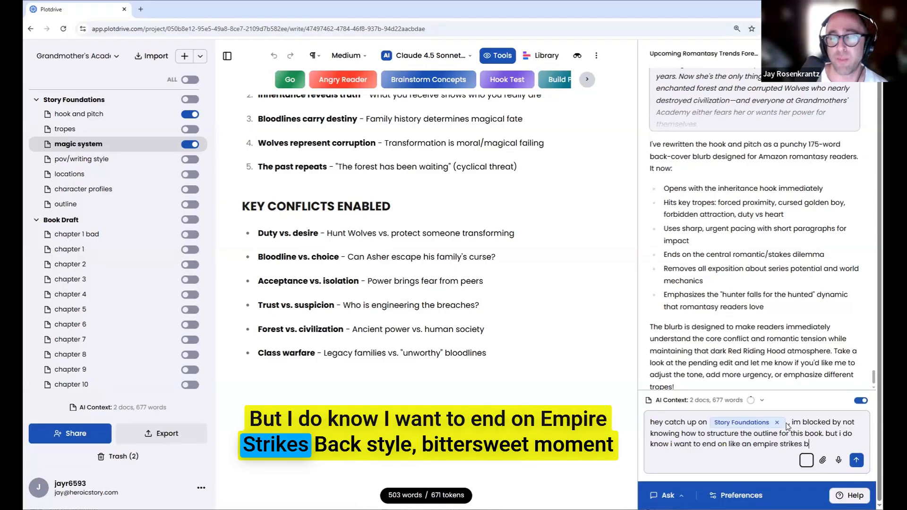
pyautogui.write('ack style, bi')
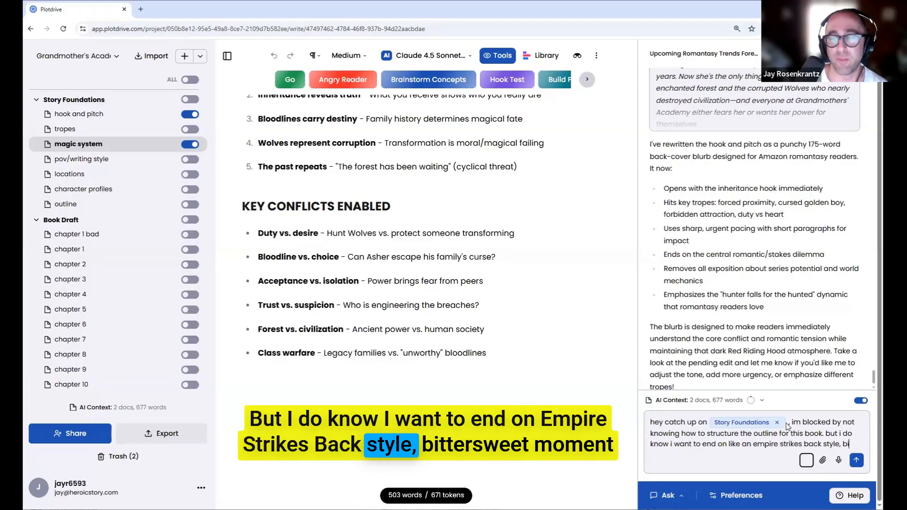
pyautogui.write('ttersweet')
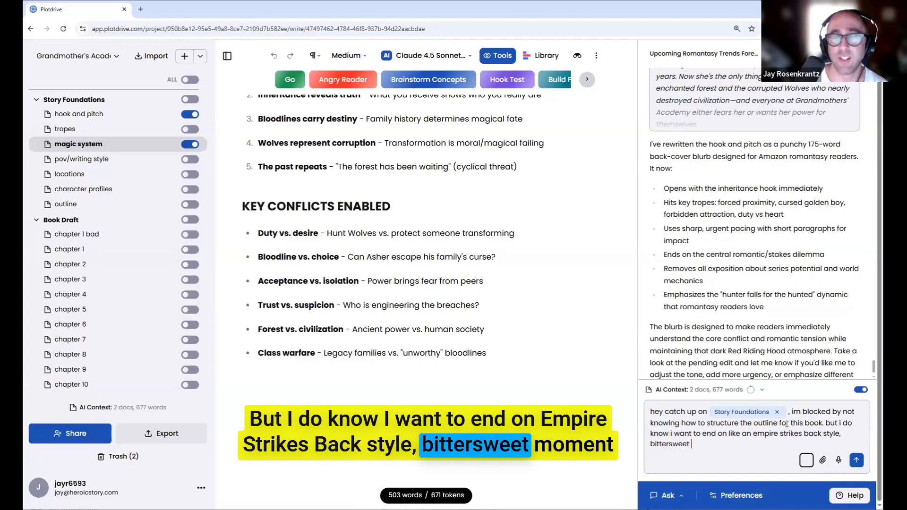
# Complete the ending description with "moment that is devastating but also makes the reader dying to read the next one (book 2)".
pyautogui.write(' moment that is de')
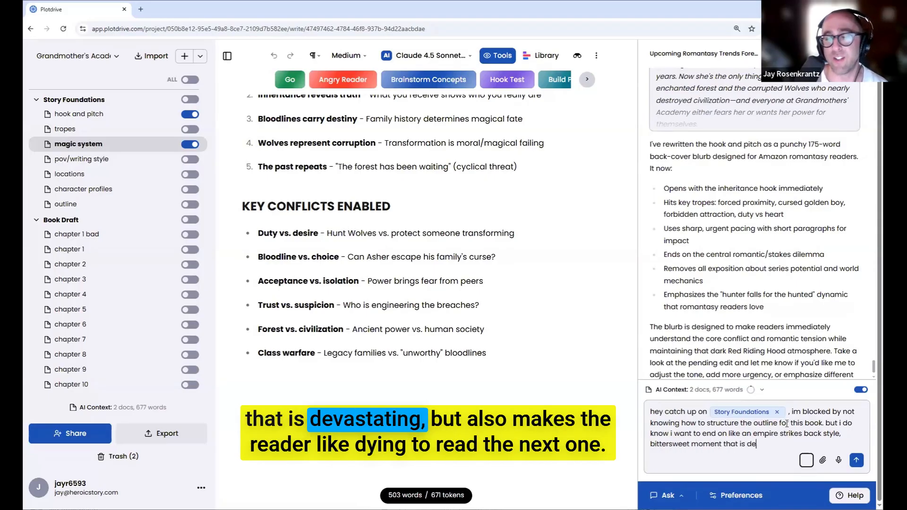
pyautogui.write('vastating but ')
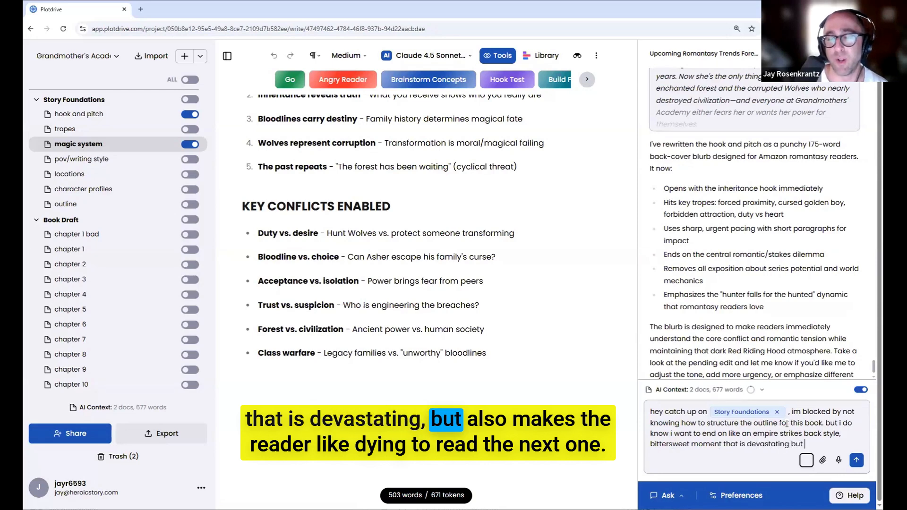
pyautogui.write('also makes the read')
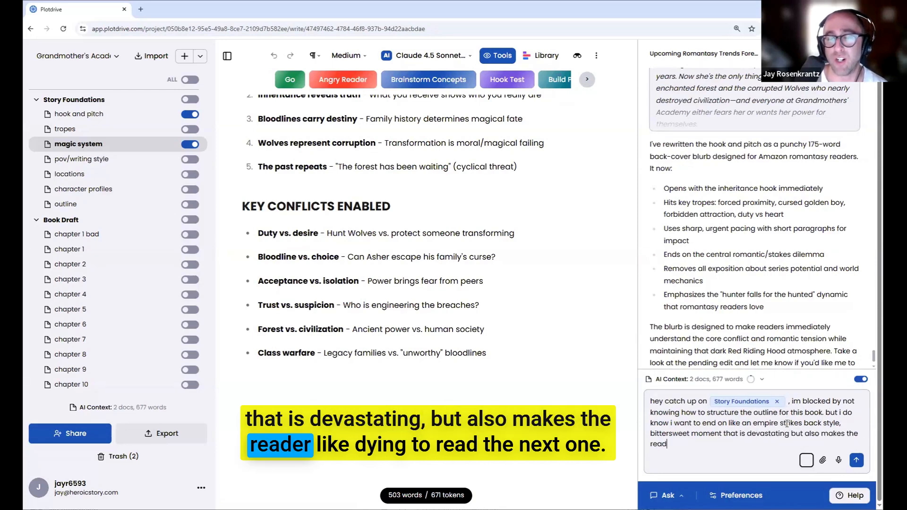
pyautogui.write('er dying ')
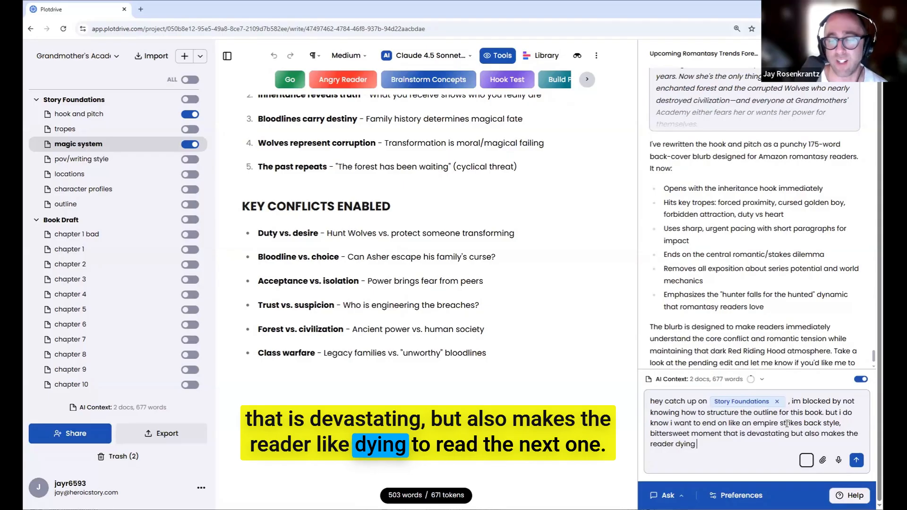
pyautogui.write('to read the')
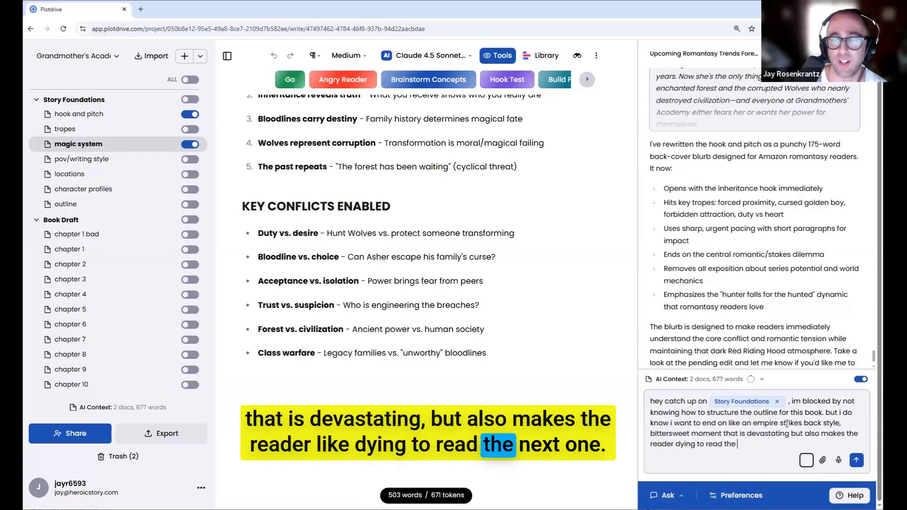
pyautogui.write(' next one (book 2)')
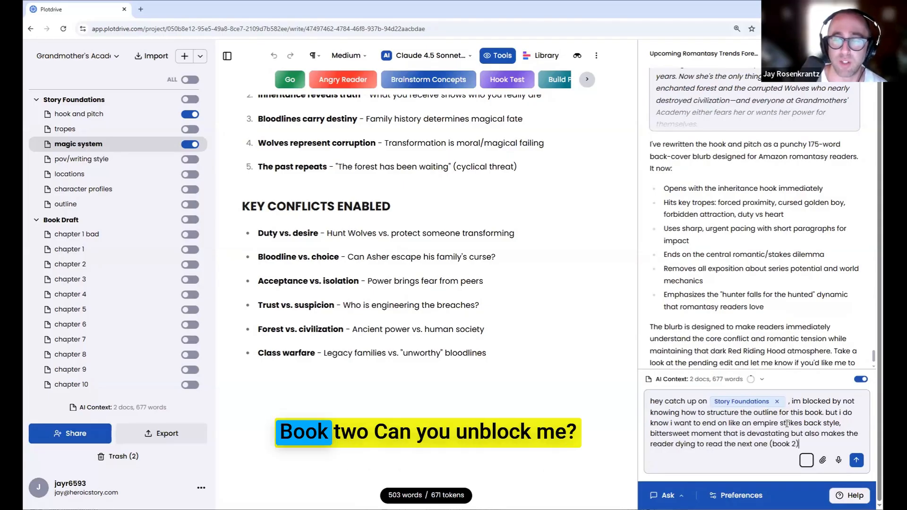
# Finish the message with the question "can you unblock me?" and send it to the co-writer.
pyautogui.write('. w')
pyautogui.press('BackSpace')
pyautogui.write('can you unblock me?')
pyautogui.press('Return')
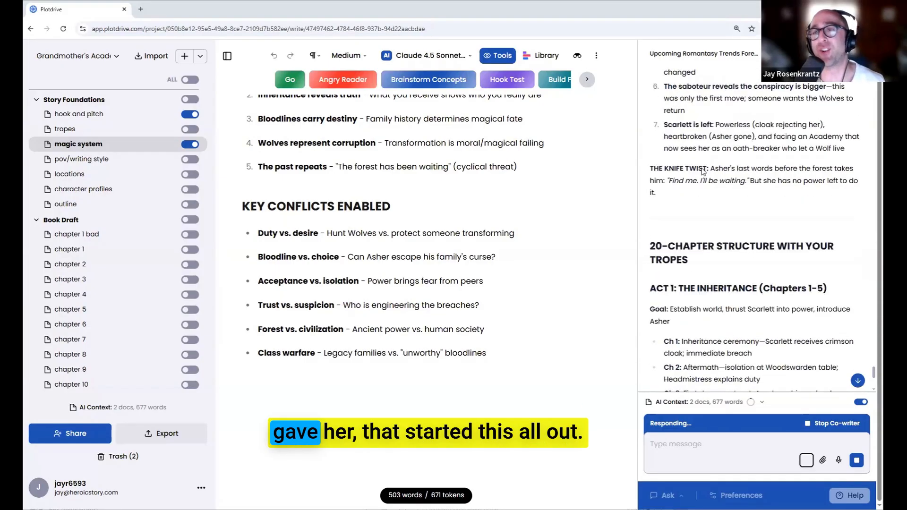
# Skim the co-writer's response from the Empire Strikes Back formula for Book 1 through the Empire Strikes Back checklist.
pyautogui.scroll(3, 703, 171)
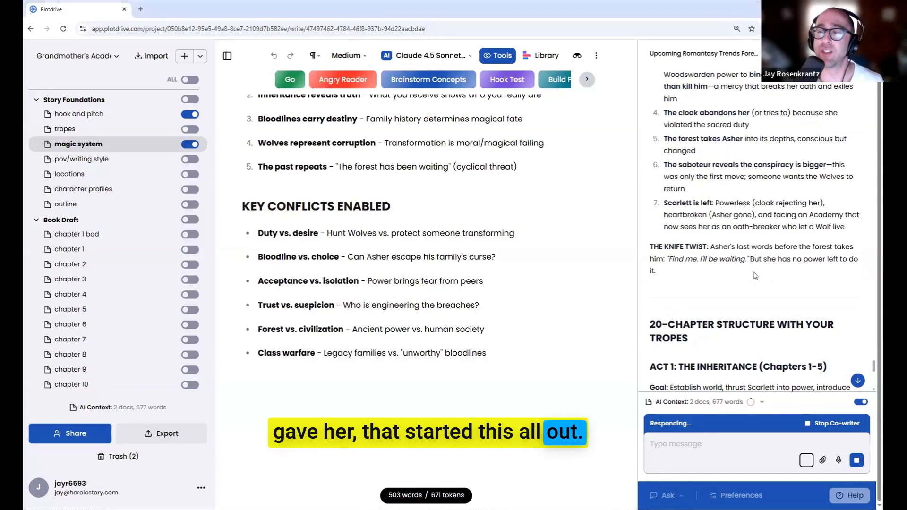
pyautogui.moveTo(874, 364); pyautogui.dragTo(868, 343)
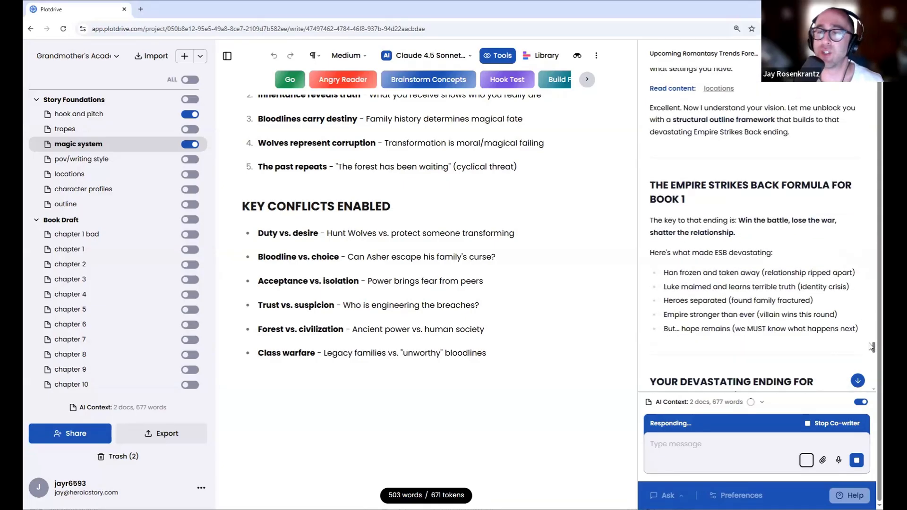
pyautogui.scroll(-3, 800, 327)
pyautogui.scroll(-6, 799, 327)
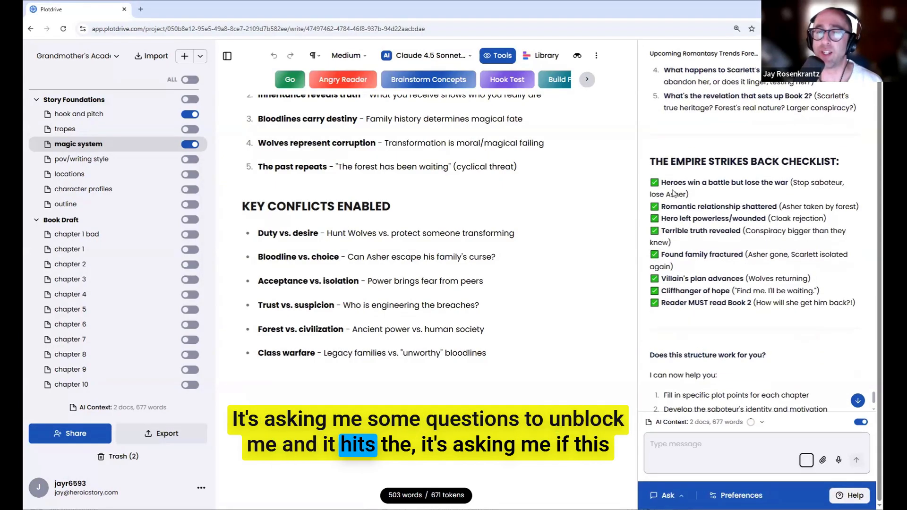
pyautogui.moveTo(695, 198); pyautogui.dragTo(682, 183)
# Read the proposed devastating ending for final chapters 19-20, including Scarlett's choice, the cloak abandoning her and the knife twist.
pyautogui.scroll(15, 701, 199)
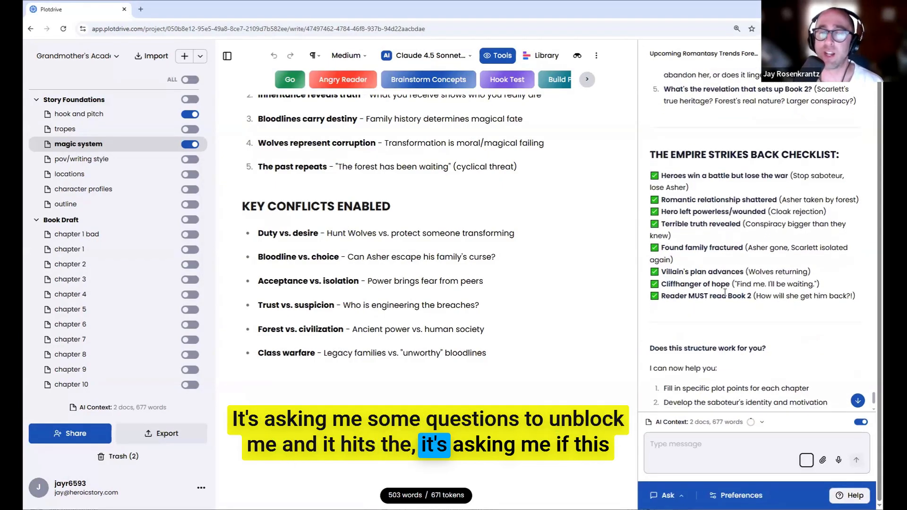
pyautogui.scroll(8, 724, 293)
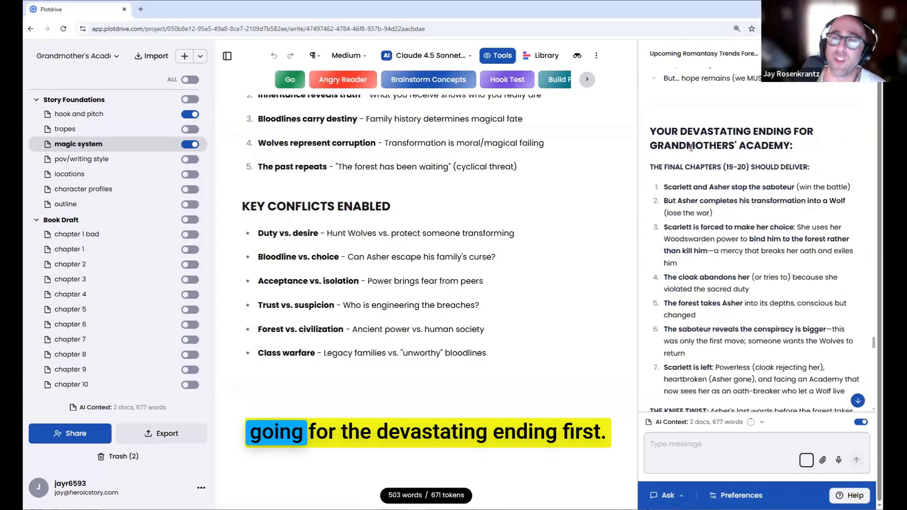
pyautogui.scroll(-1, 691, 149)
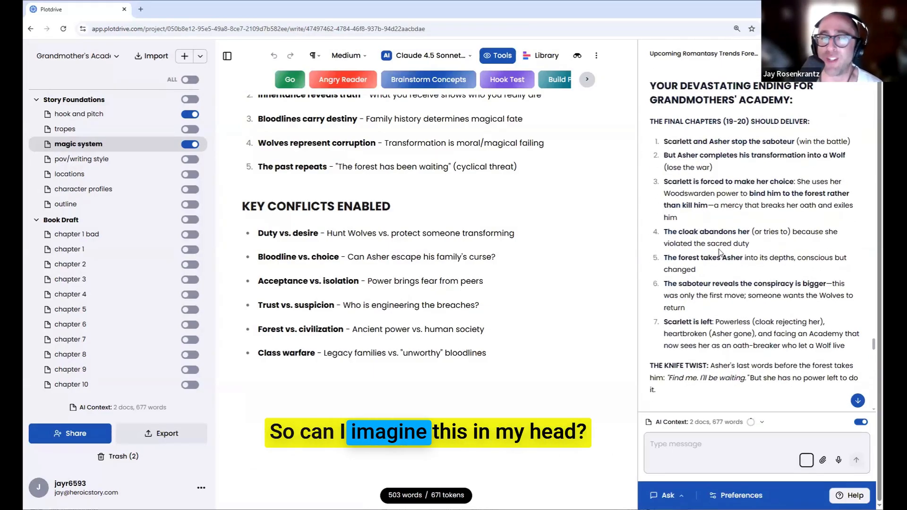
pyautogui.scroll(-1, 765, 199)
pyautogui.scroll(2, 754, 277)
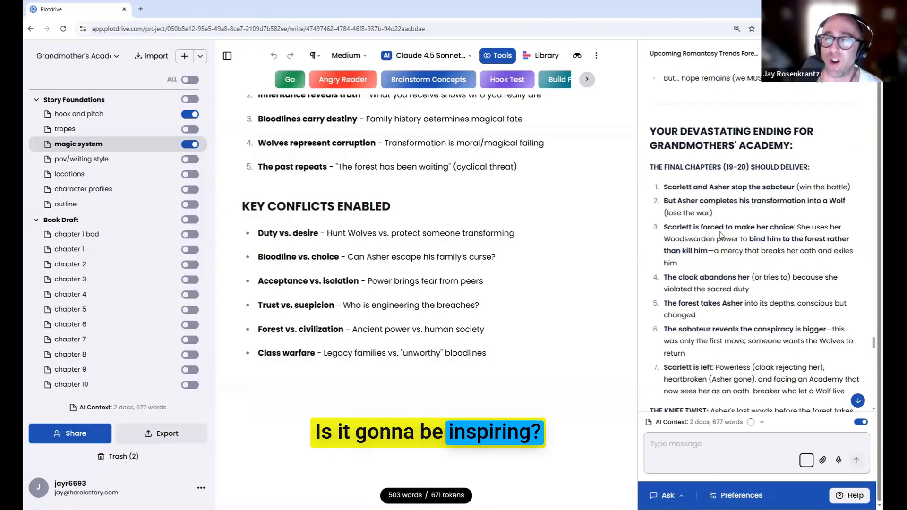
pyautogui.scroll(-1, 713, 228)
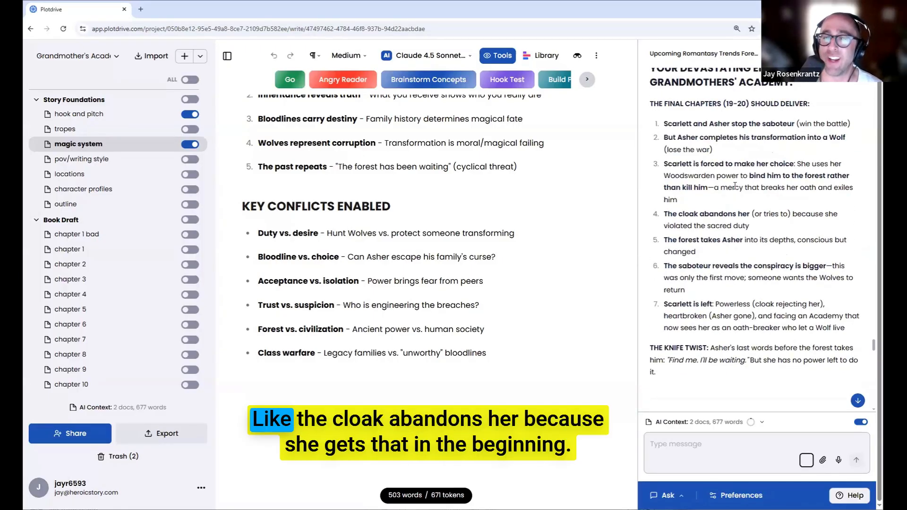
pyautogui.scroll(-1, 679, 186)
pyautogui.moveTo(679, 186); pyautogui.dragTo(728, 187)
pyautogui.click(747, 214)
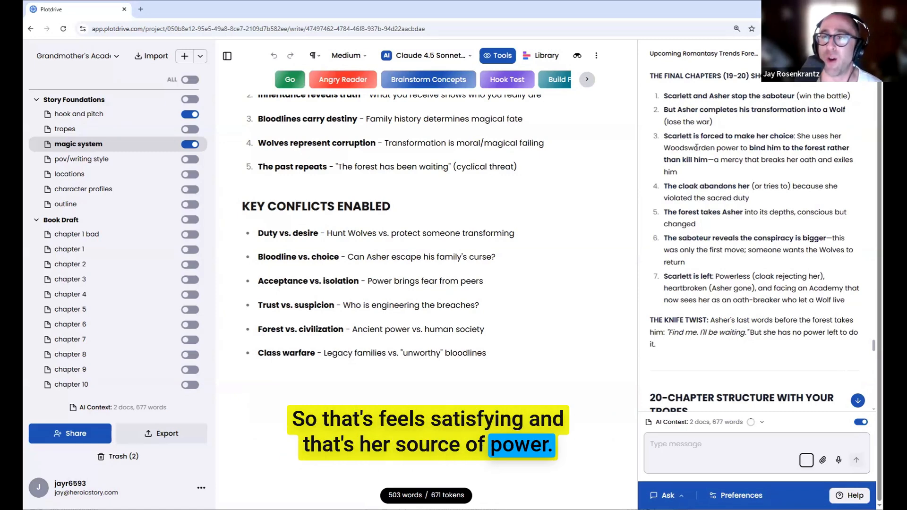
pyautogui.scroll(-1, 713, 165)
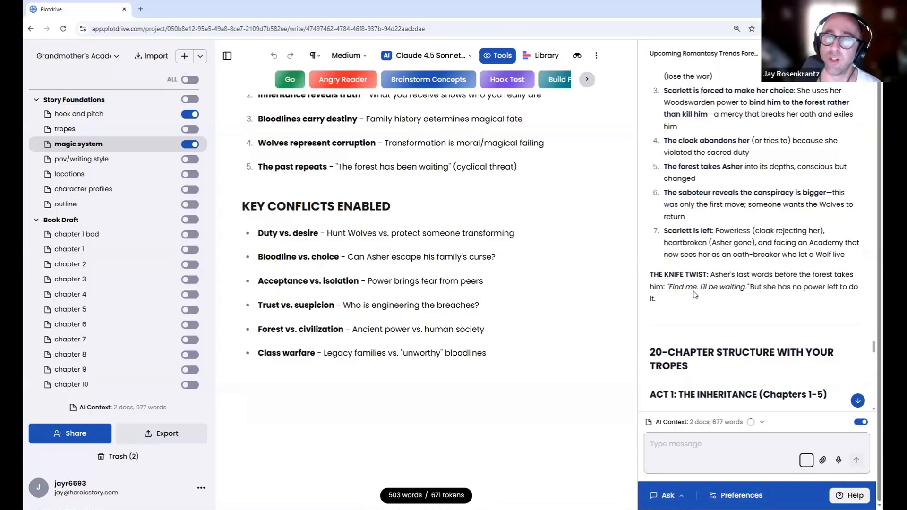
# Reply to the co-writer with "eh, that ending doesnt feel devastating. it needs to come from their relationship being shattered, not from the fantasy.".
pyautogui.scroll(-4, 699, 297)
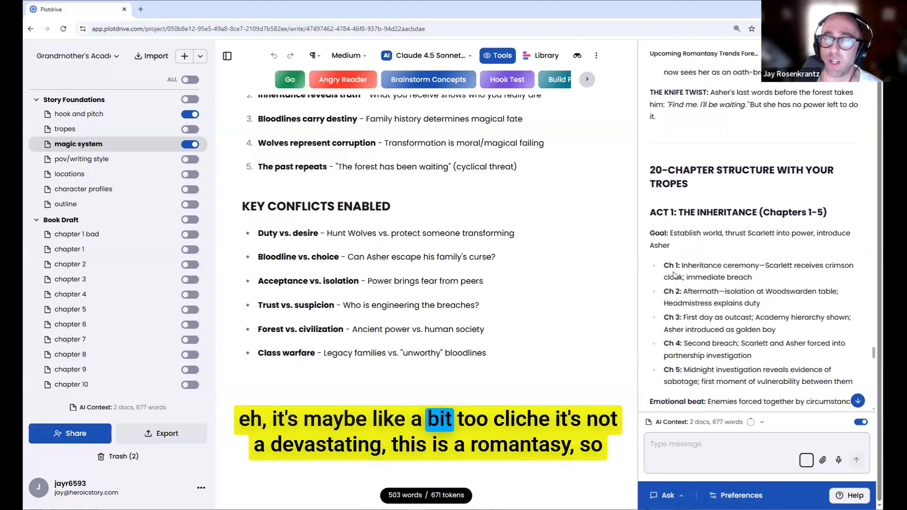
pyautogui.scroll(-20, 674, 276)
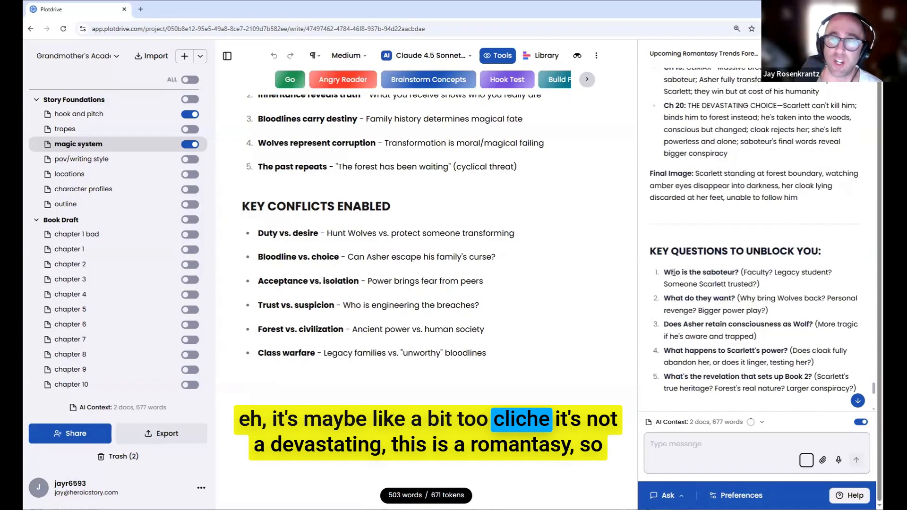
pyautogui.click(686, 439)
pyautogui.write('eh')
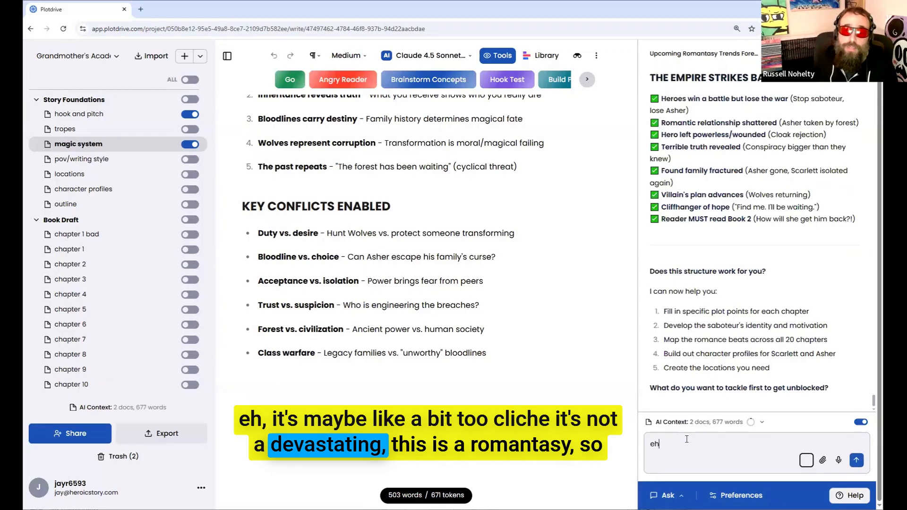
pyautogui.write(', that ending doesnt feel ')
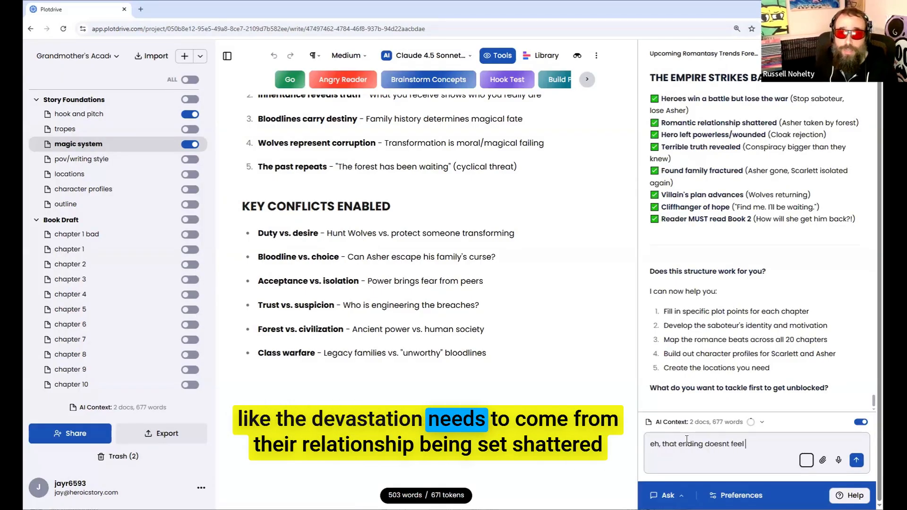
pyautogui.write('devbstating')
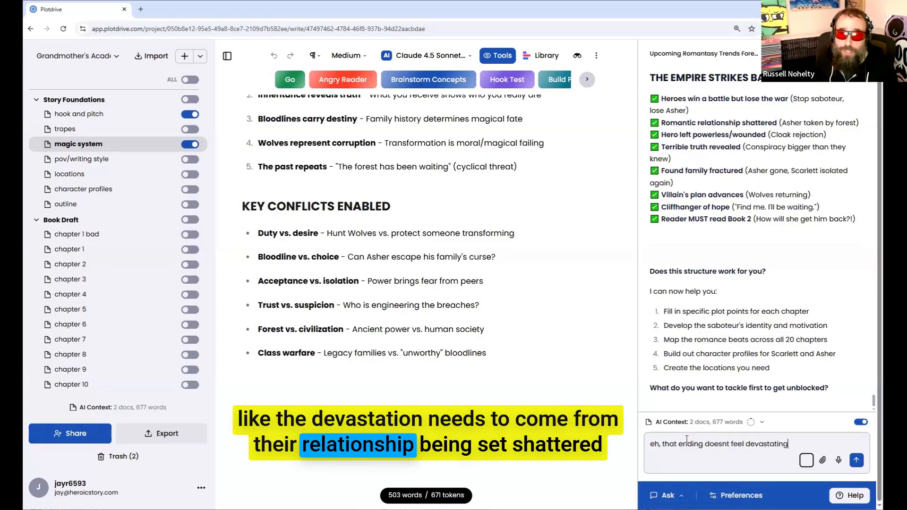
pyautogui.write('. it needs')
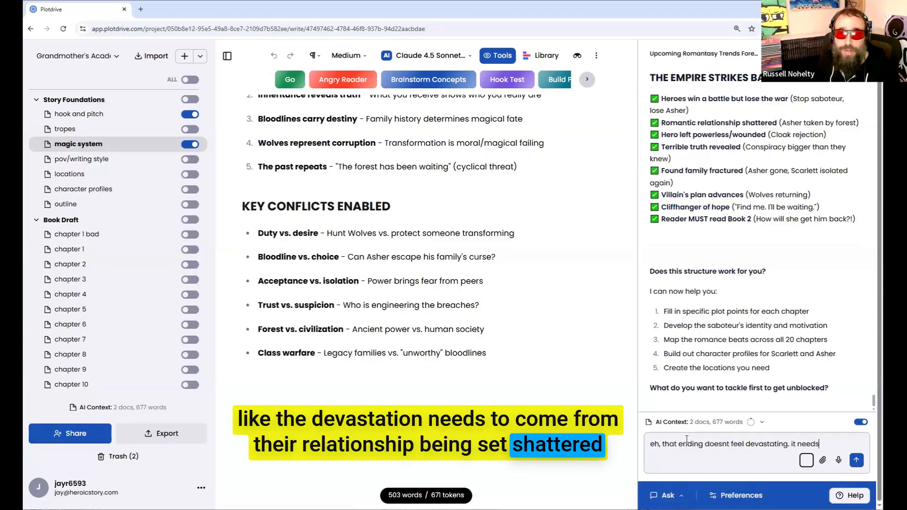
pyautogui.write(' to come from their relationship being shattere')
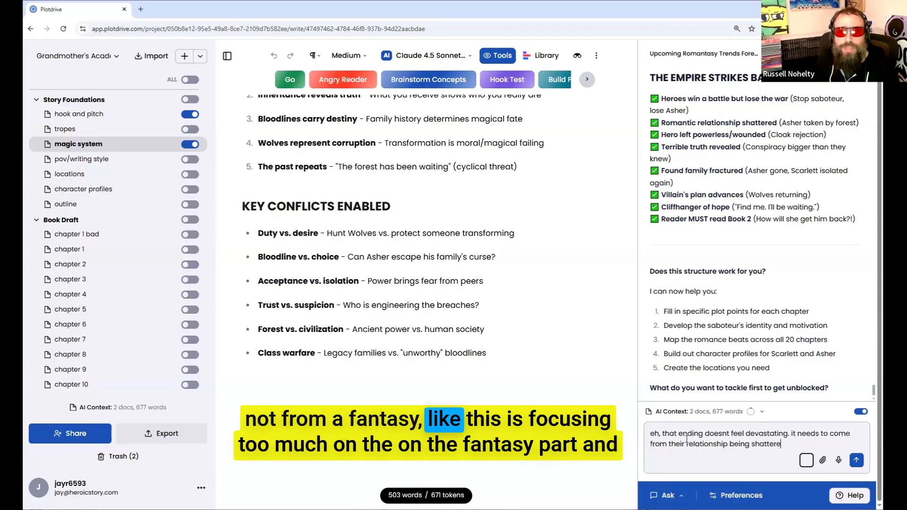
pyautogui.write('d, not from the fantasy')
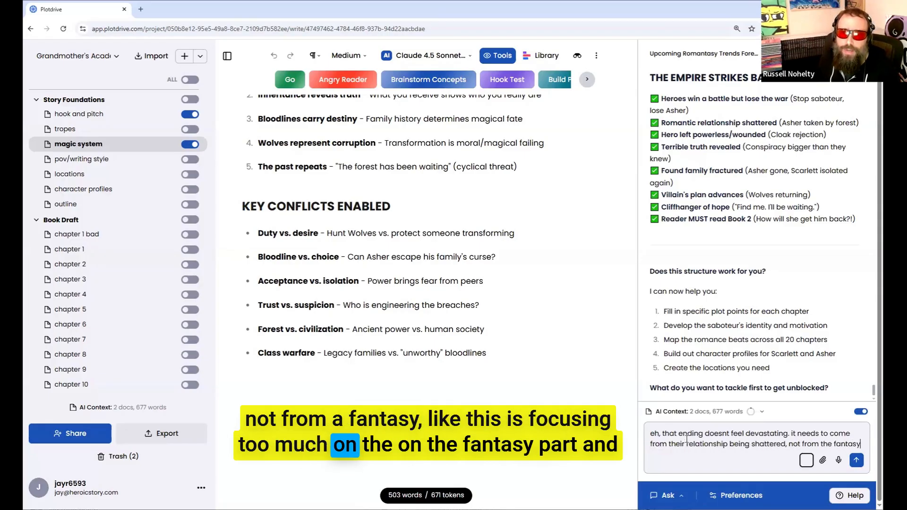
pyautogui.write('. ')
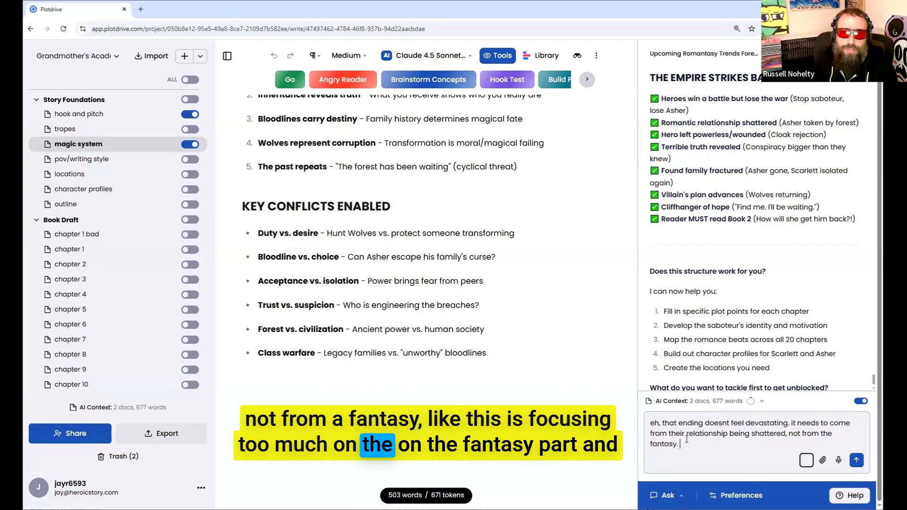
# Add "can you just give me 3 different ideas, wildly different, for the final two chapters? one short paragraph each." and send the message.
pyautogui.write('can you just give me 2')
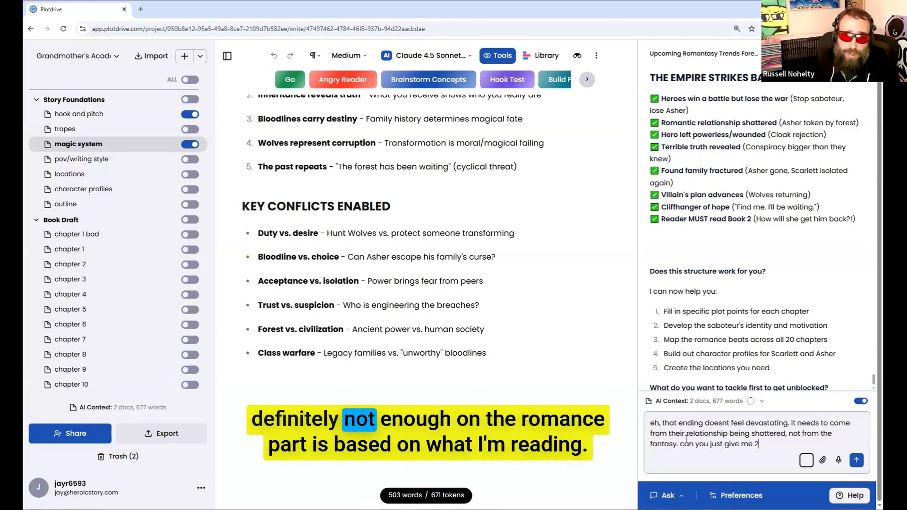
pyautogui.press('BackSpace')
pyautogui.write('3 dif')
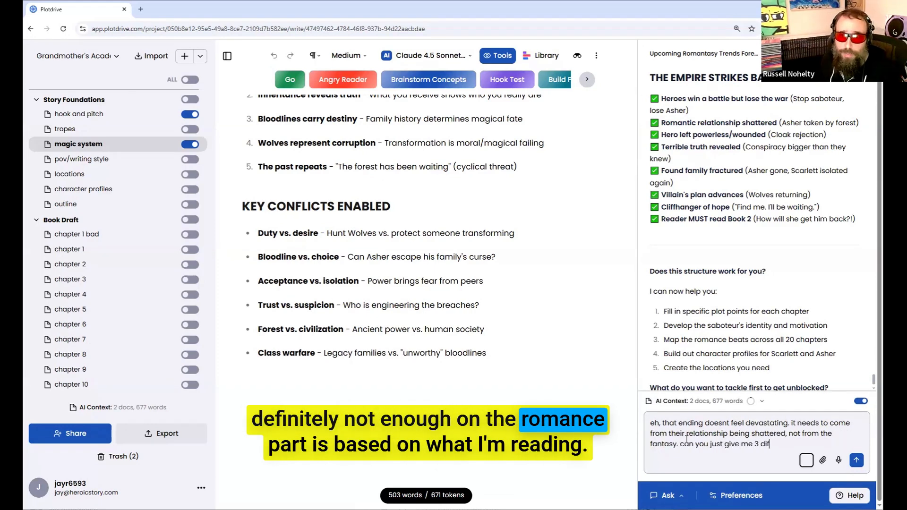
pyautogui.write('ferent ideas, wildly different, for th')
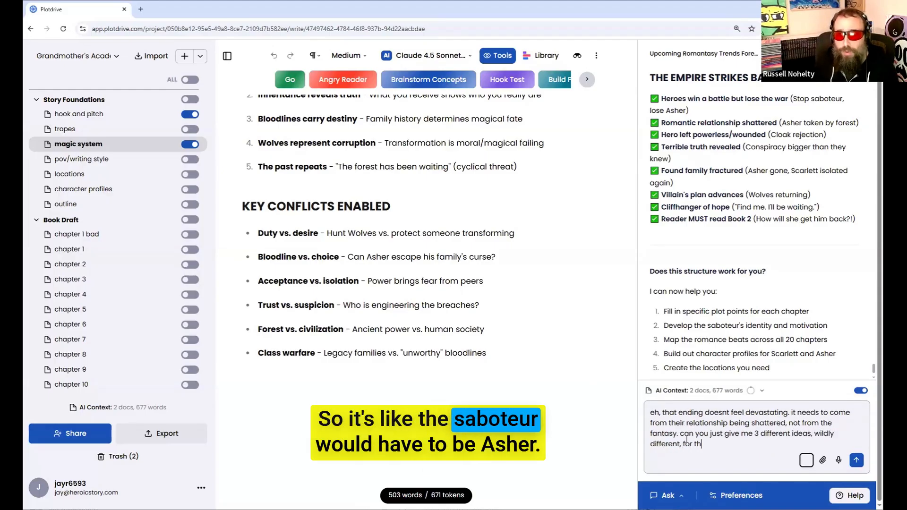
pyautogui.write('e final two cha')
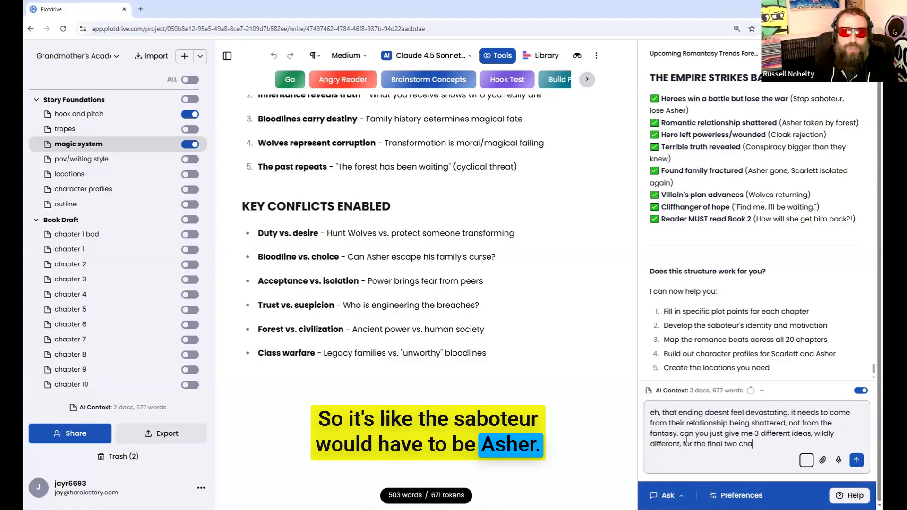
pyautogui.write('pters? one ')
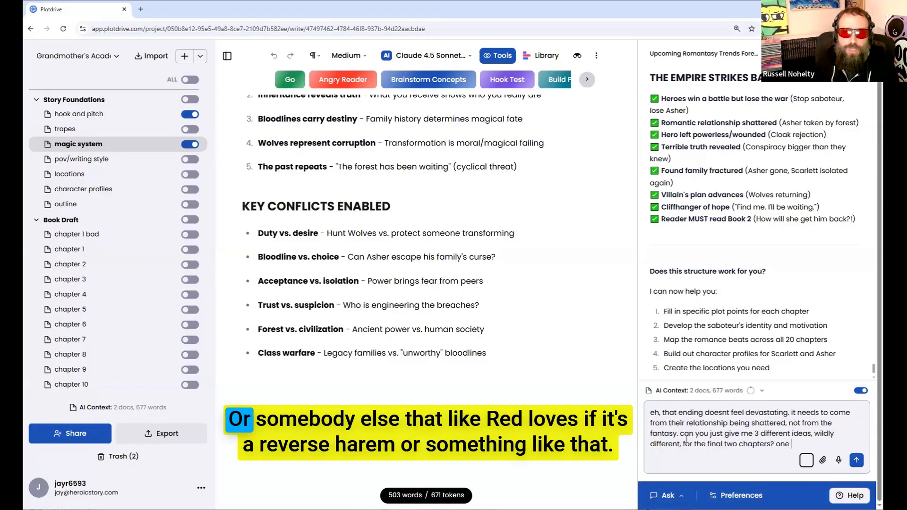
pyautogui.write('short paragraph eac')
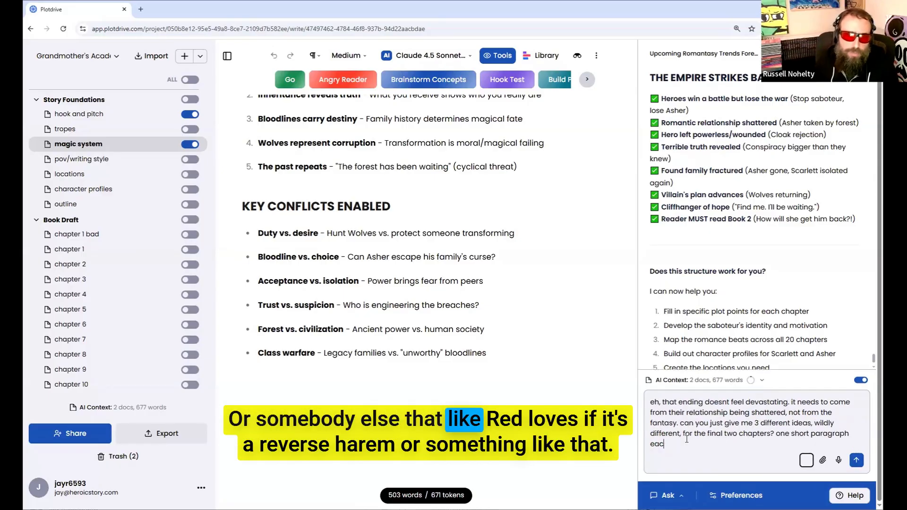
pyautogui.write('h.')
pyautogui.press('Return')
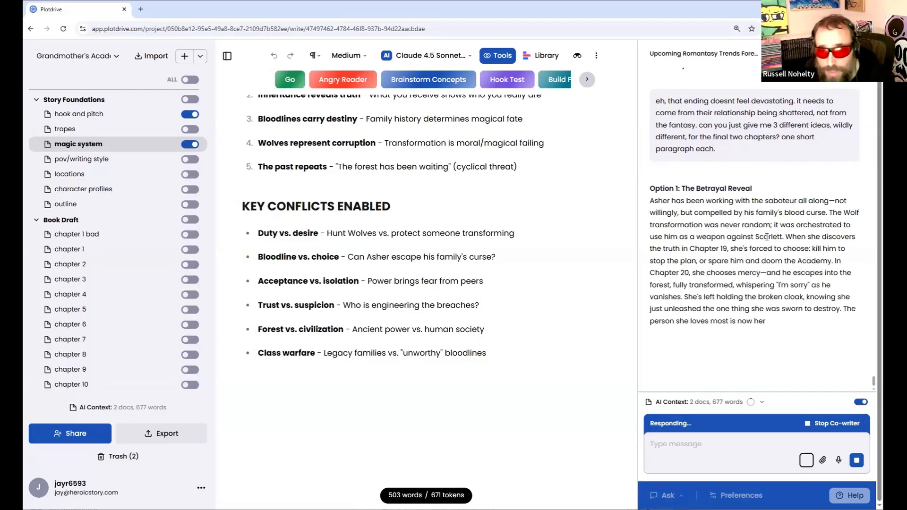
# Read the three alternative endings: The Betrayal Reveal, The Sacrifice Switch and The Corruption.
pyautogui.scroll(1, 746, 202)
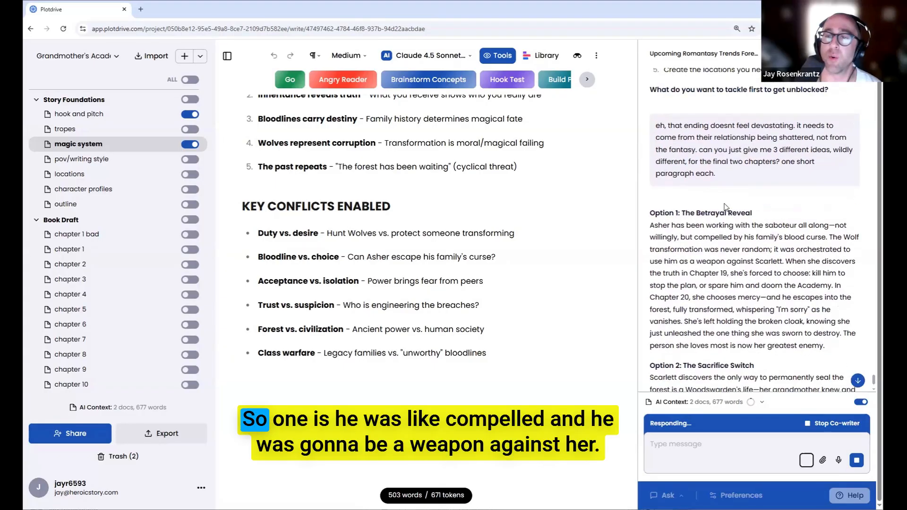
pyautogui.scroll(-2, 759, 203)
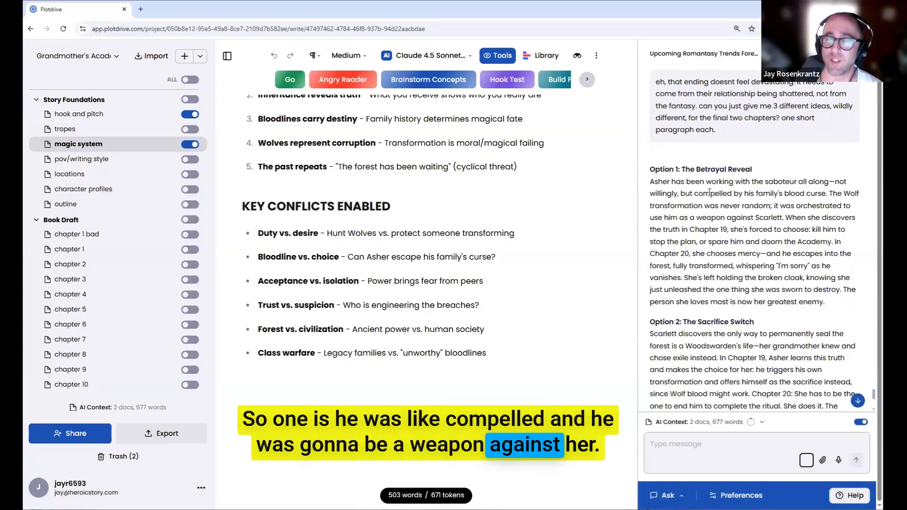
pyautogui.scroll(-2, 726, 259)
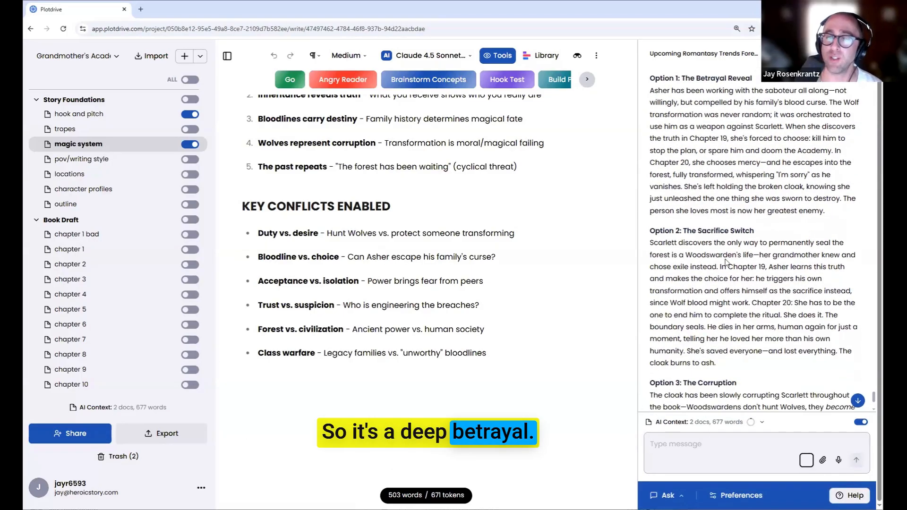
pyautogui.scroll(-1, 693, 217)
pyautogui.scroll(-1, 661, 197)
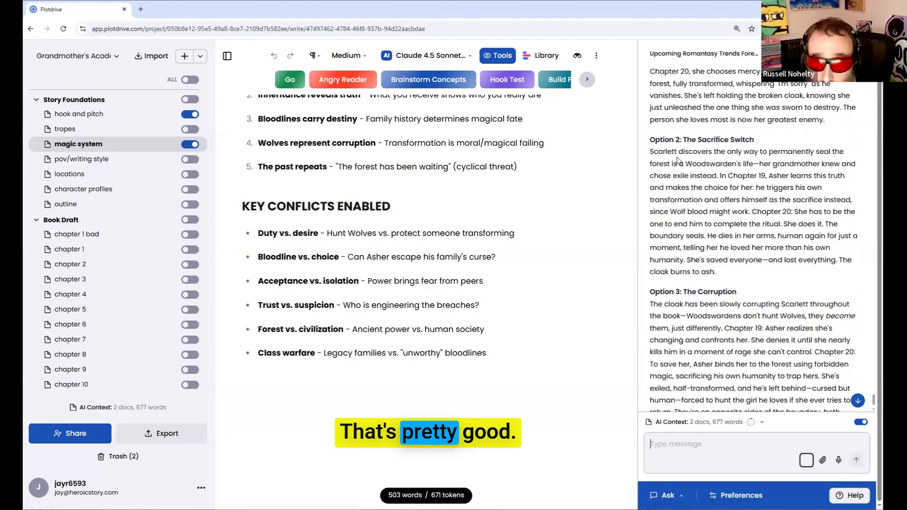
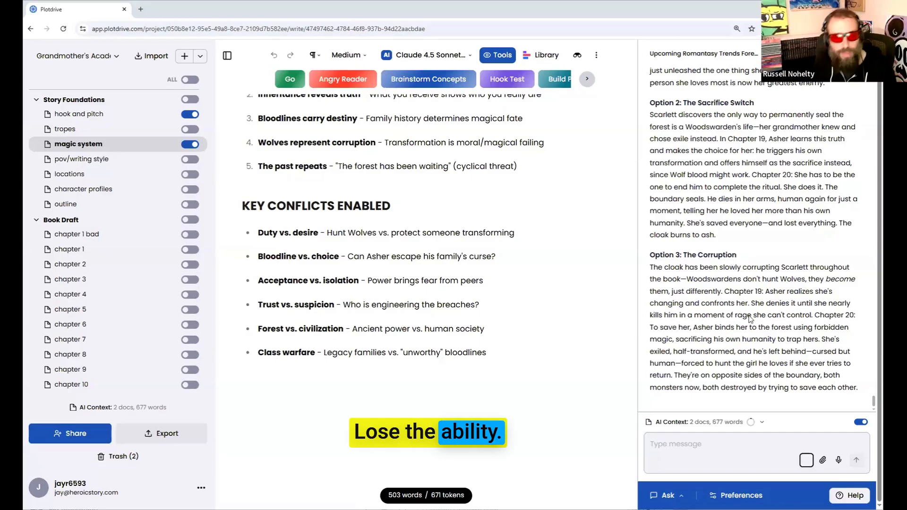
# Begin a new message to the co-writer with "can we go with option 2, but leave a romance reader happy somehow?".
pyautogui.click(711, 443)
pyautogui.write('co')
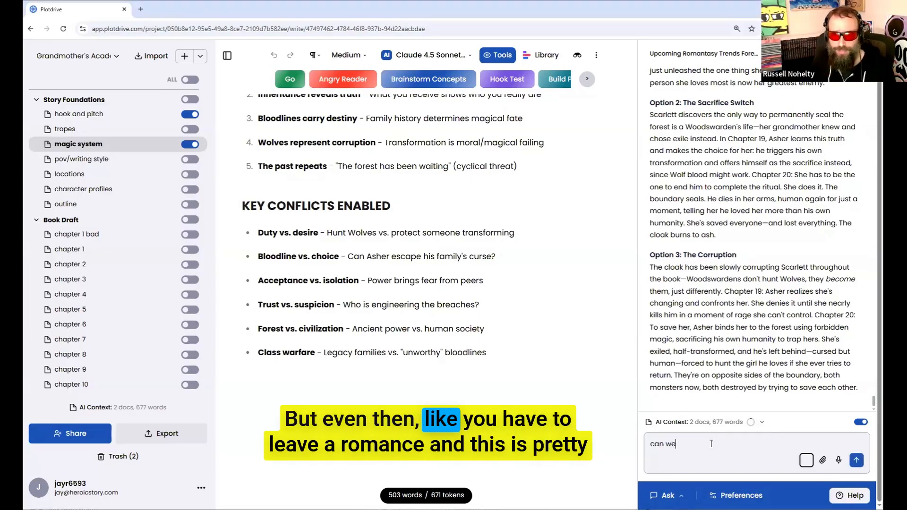
pyautogui.write('n we go with option 2')
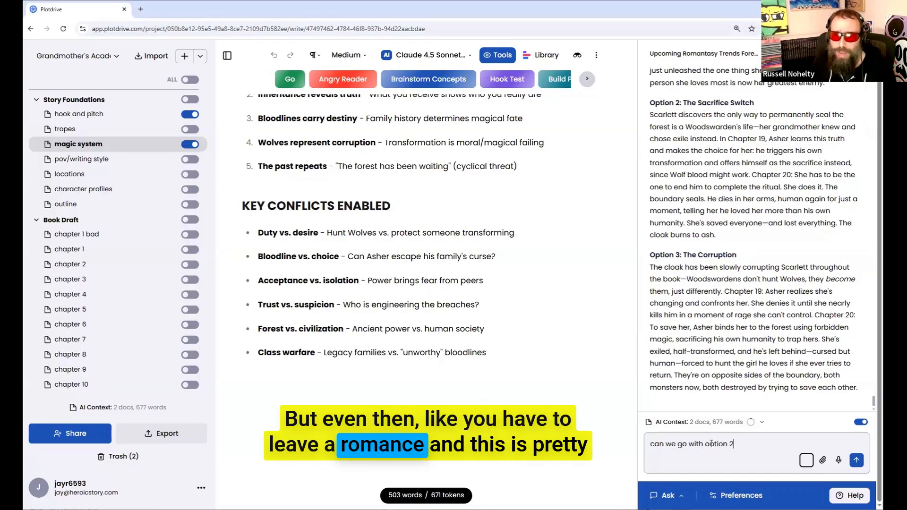
pyautogui.write(', but leave a ro')
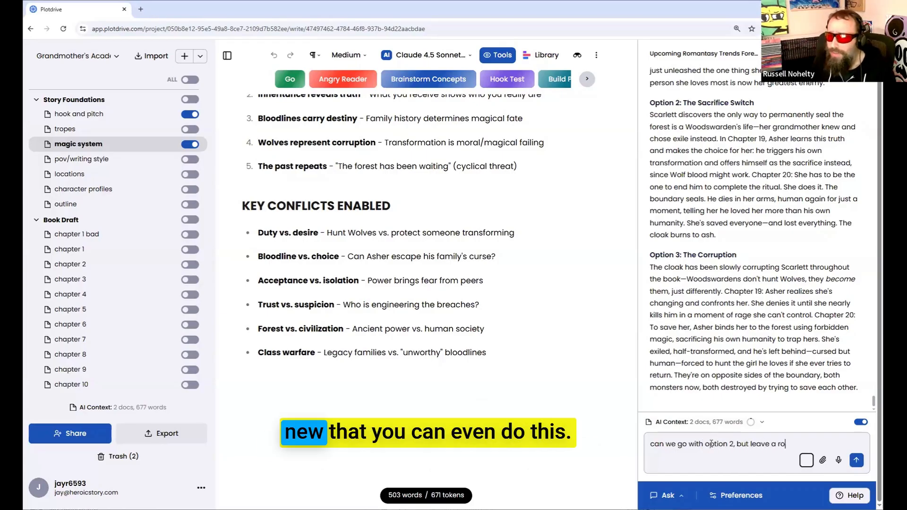
pyautogui.write('mance reader happy')
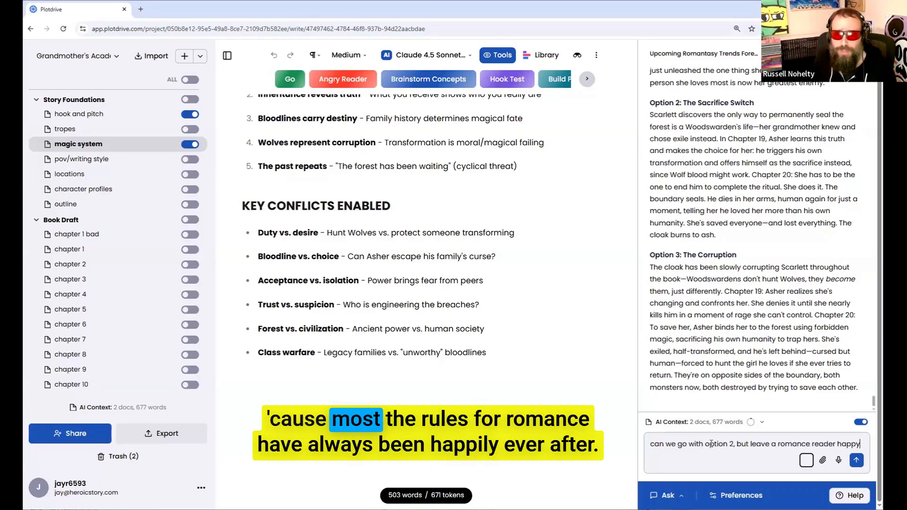
pyautogui.write(' somehow?')
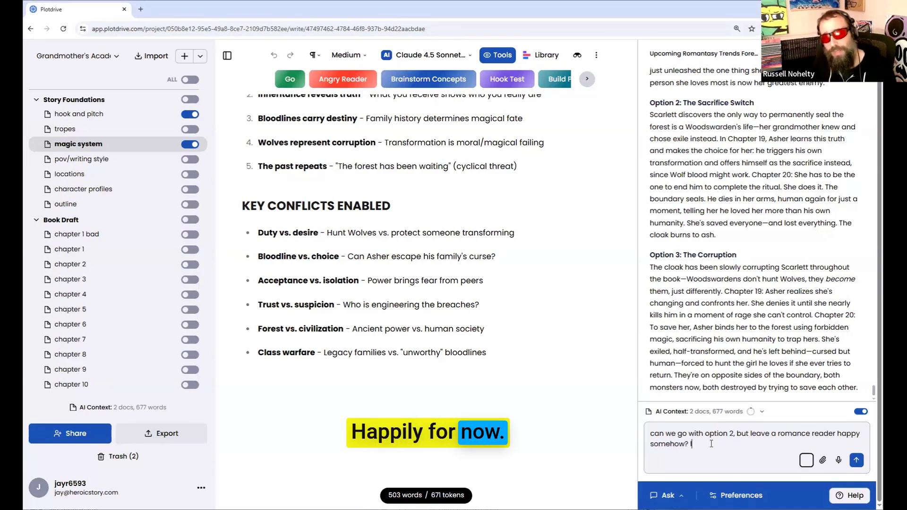
# Extend the message with "like can we escalate the stakes for book 2 somehow that separates them through death".
pyautogui.write(' like can we escalate the stakes for ')
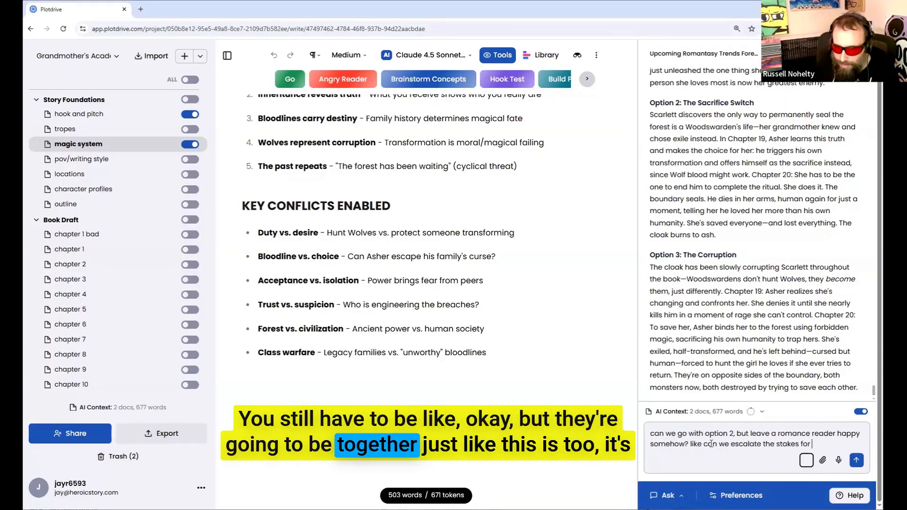
pyautogui.write('book 2 somehow ')
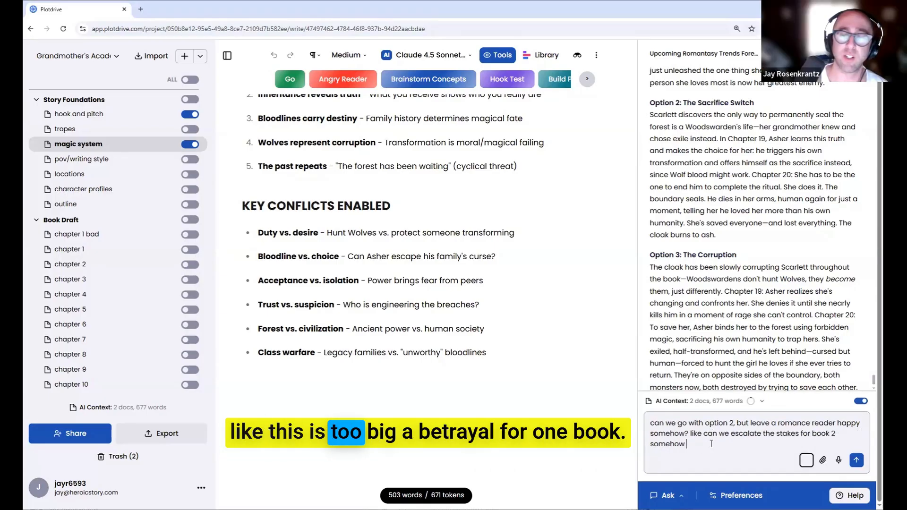
pyautogui.write('that separate')
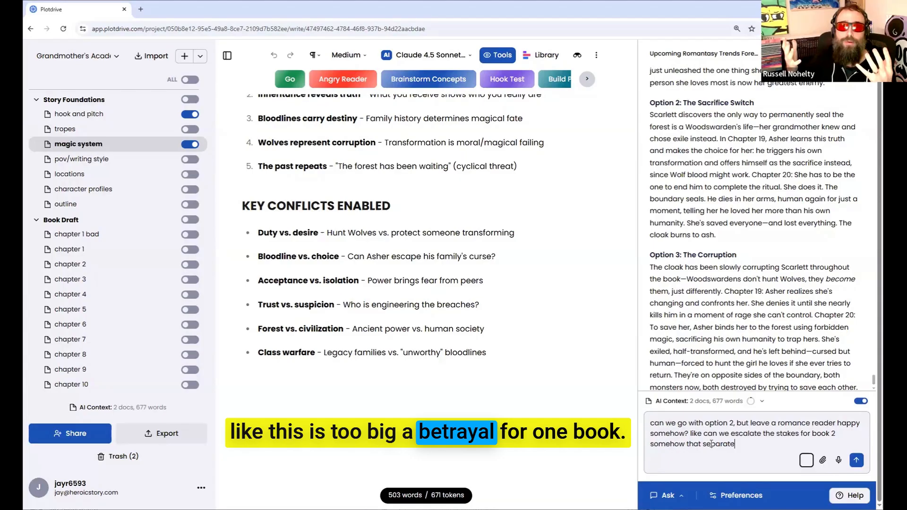
pyautogui.write('s hi')
pyautogui.press('BackSpace')
pyautogui.press('BackSpace')
pyautogui.write('them through death but open')
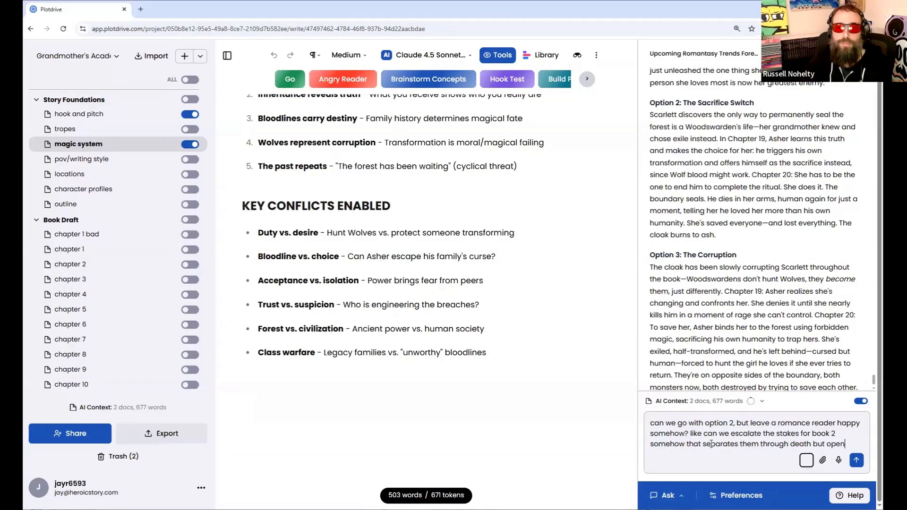
# Finish the request with "but opens up a new world thats much larger than we imagined" and send it to the co-writer.
pyautogui.write('s up a new')
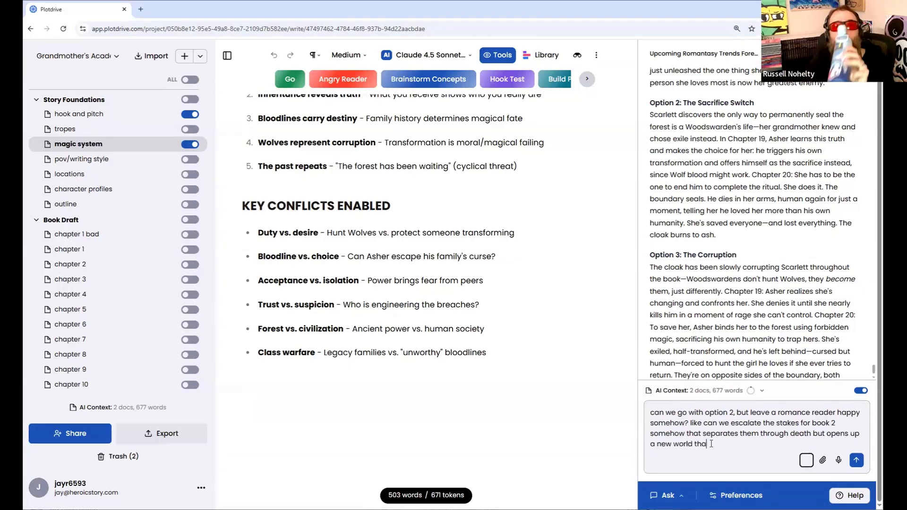
pyautogui.write(' world thats much larger than we imagined')
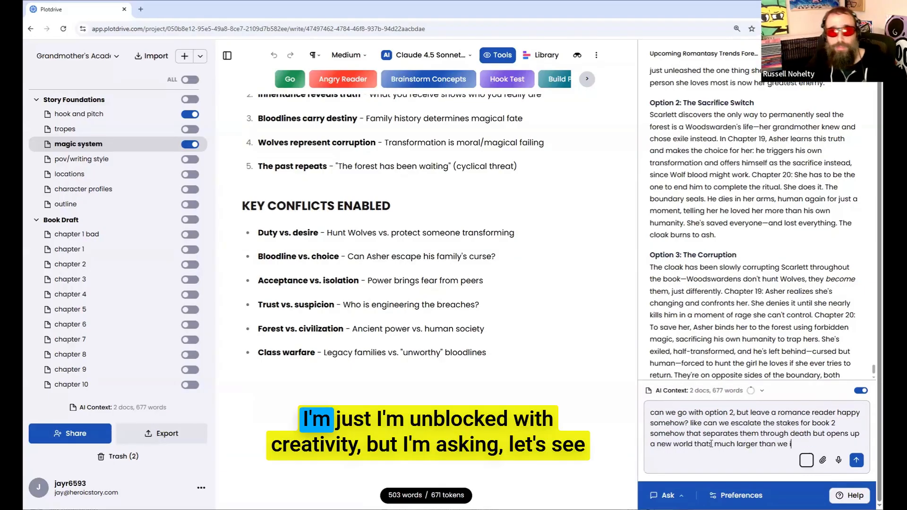
pyautogui.press('Return')
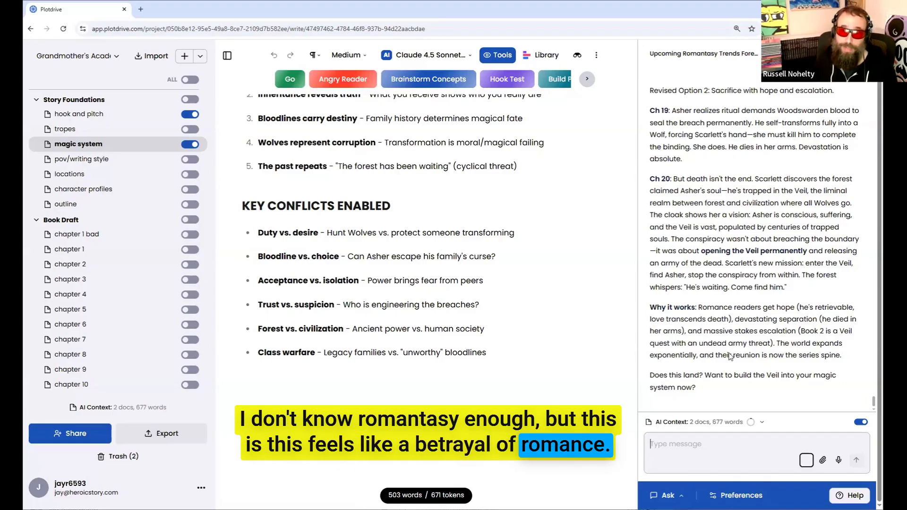
# Send the co-writer the message "this feels like a betrayal of romance. we cant do it. we need to be bigger than Fourth wing".
pyautogui.write('this feels li')
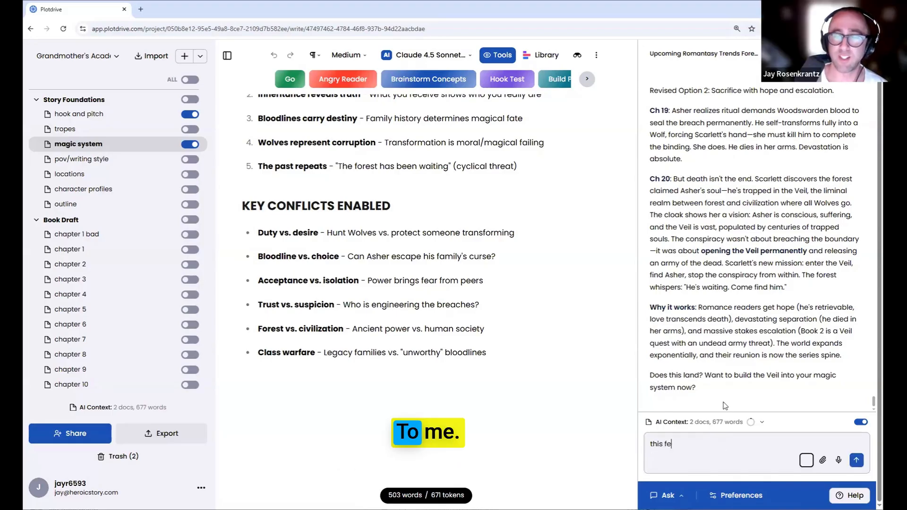
pyautogui.write('ke a be')
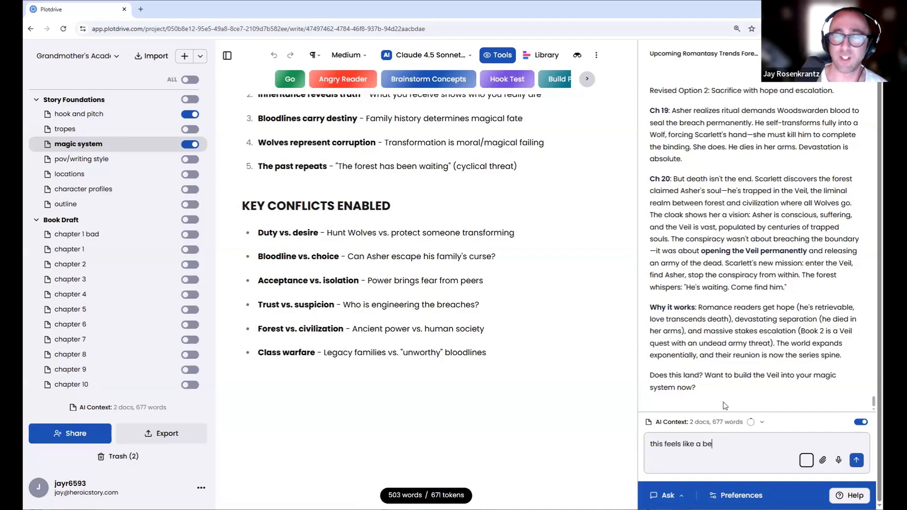
pyautogui.write('trayal of romance. we cant do it. we need to be big')
pyautogui.write('ger than fourth wing')
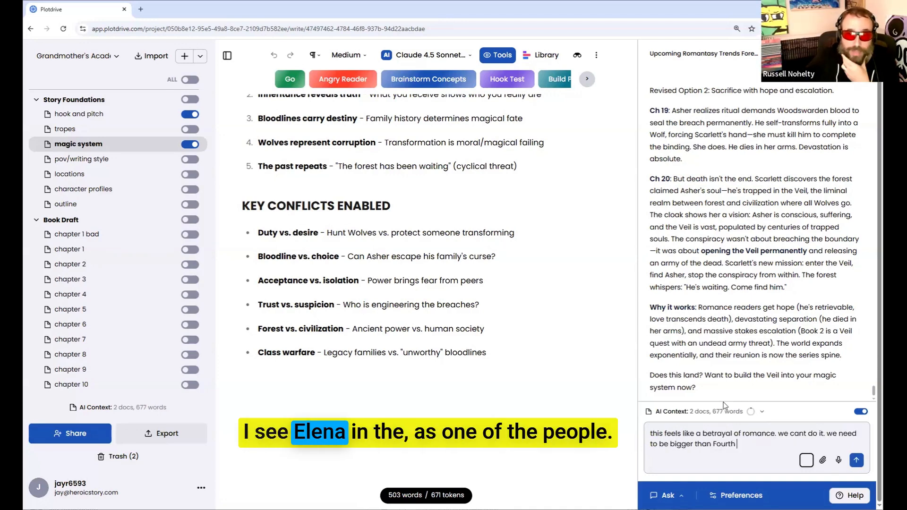
pyautogui.press('Return')
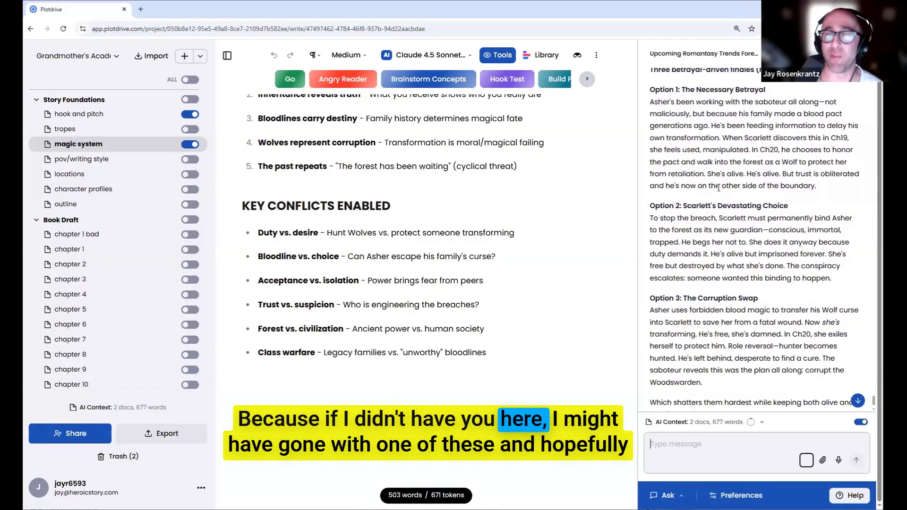
# Read the three betrayal-driven finales in the reply, focusing on Option 3: The Corruption Swap.
pyautogui.scroll(2, 716, 189)
pyautogui.scroll(-2, 717, 189)
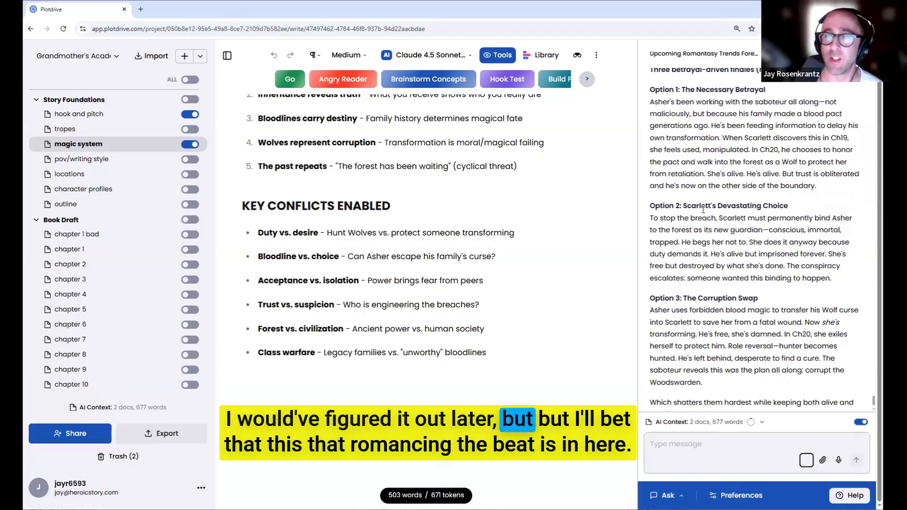
pyautogui.scroll(-1, 740, 225)
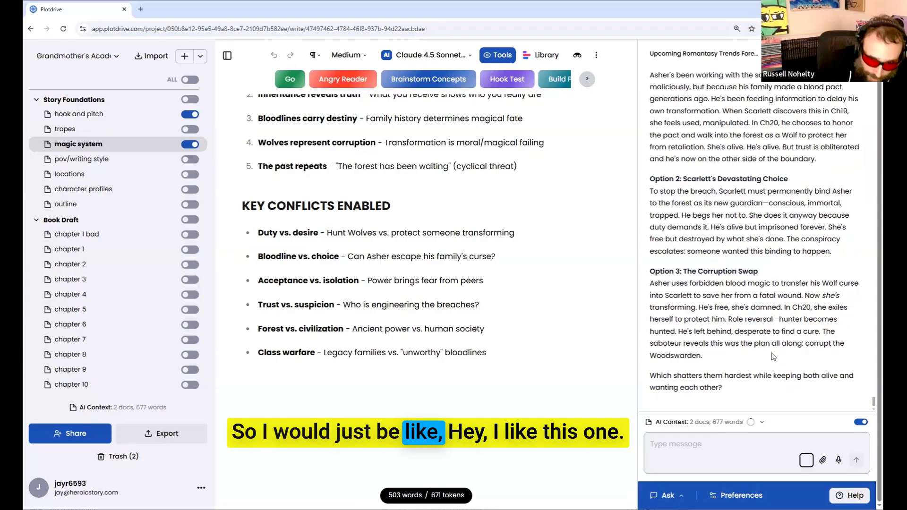
pyautogui.moveTo(757, 356); pyautogui.dragTo(683, 273)
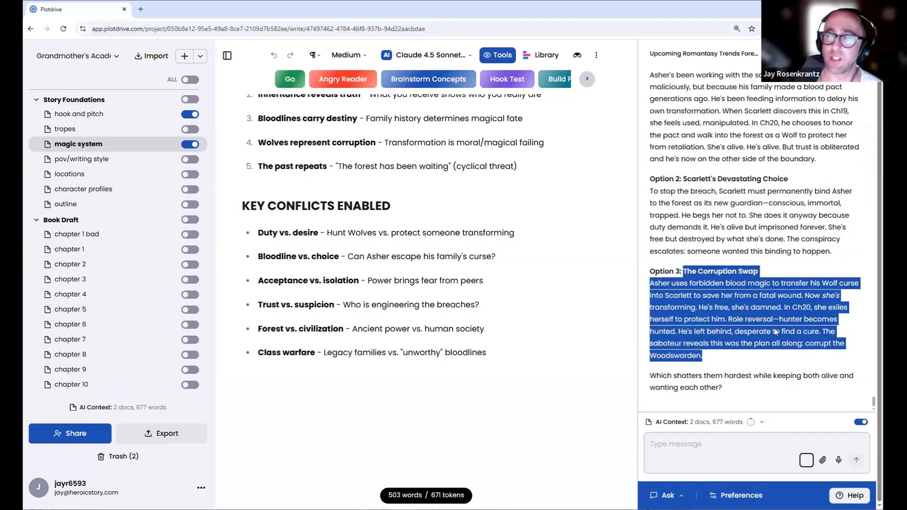
pyautogui.click(763, 361)
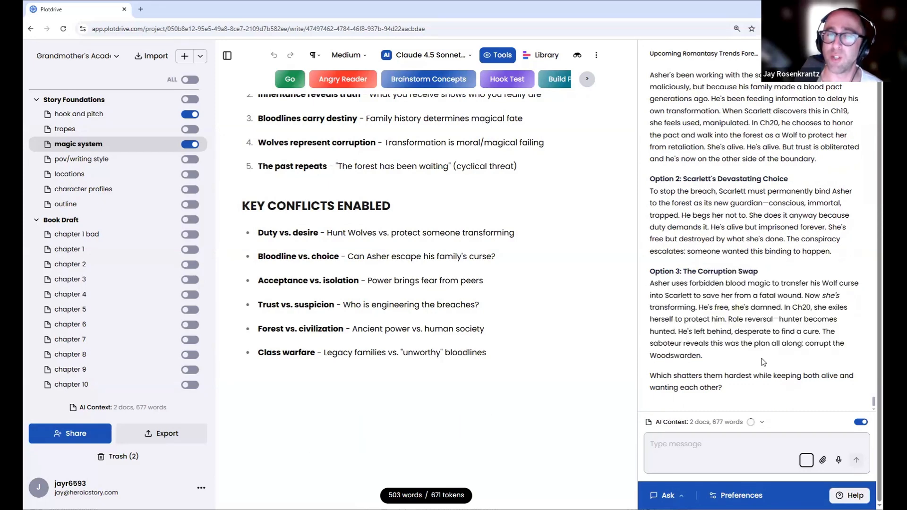
# Begin a reply with "let's go with option 3. so now based on our" followed by a reference to the hook and pitch document.
pyautogui.click(751, 454)
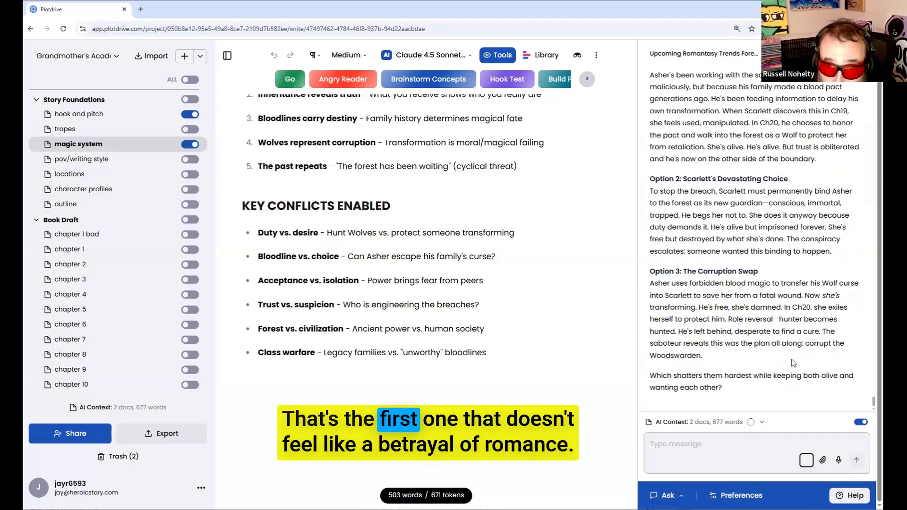
pyautogui.write("let's go with option 3. so now based on our @hook")
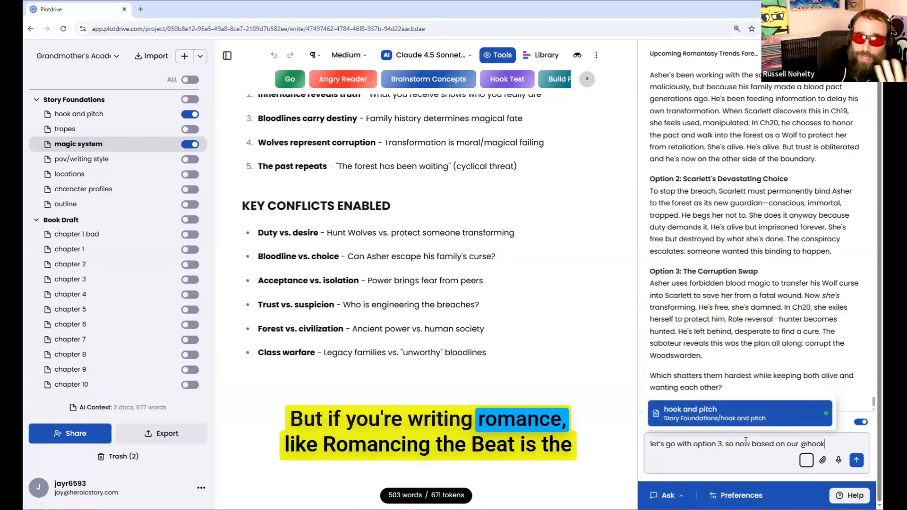
pyautogui.click(730, 418)
# Complete the reply with "how do we structure the story to get there? can we use romancing the beat?" and send it.
pyautogui.write('how do w')
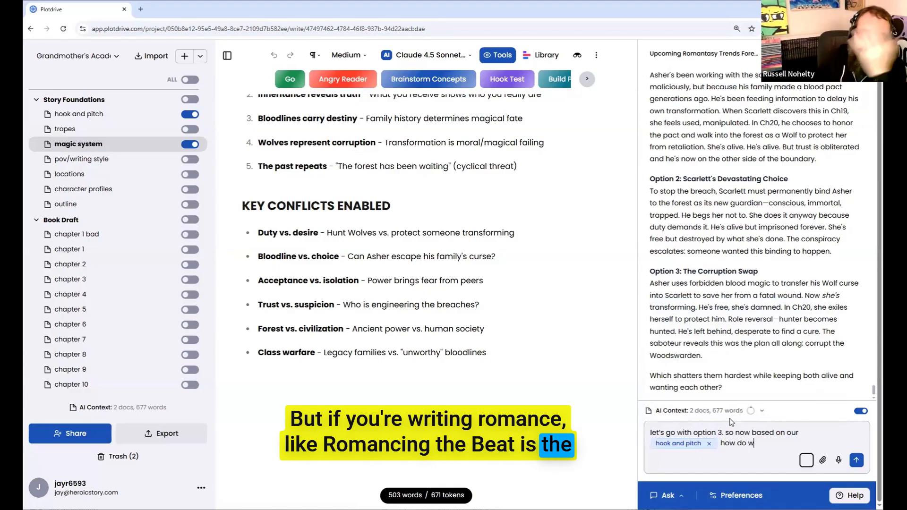
pyautogui.write('e structure the sto')
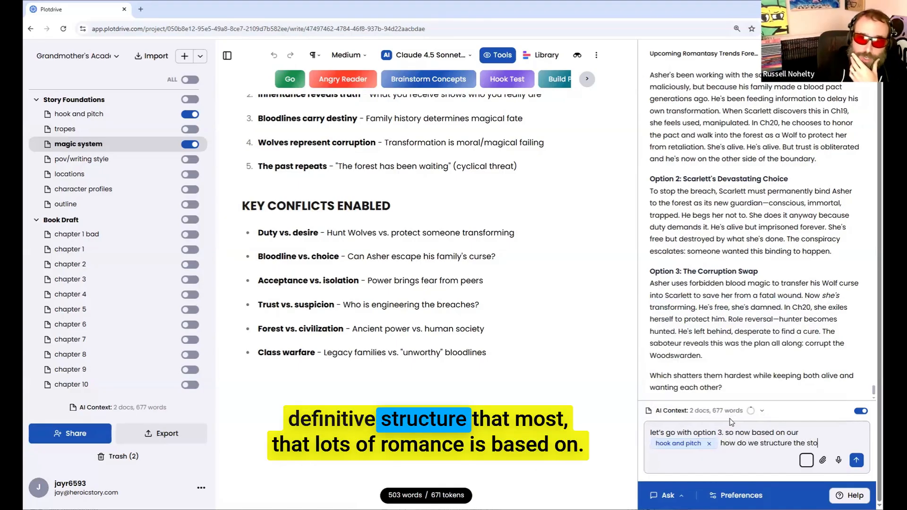
pyautogui.write('ry to get there?')
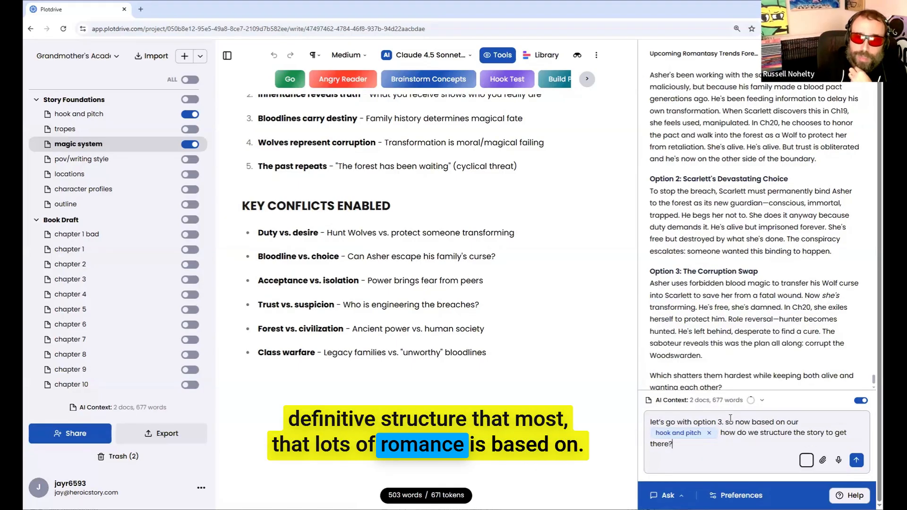
pyautogui.write(' can we use romancing ')
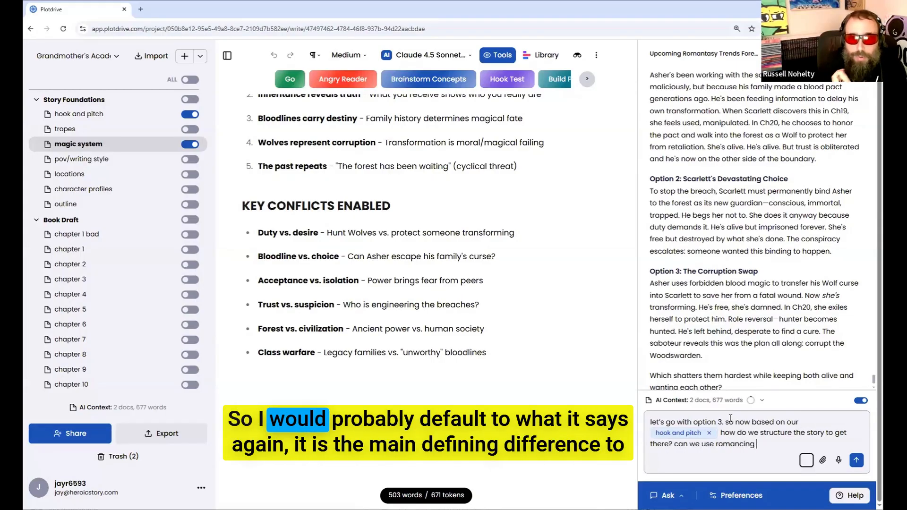
pyautogui.write('the beat?')
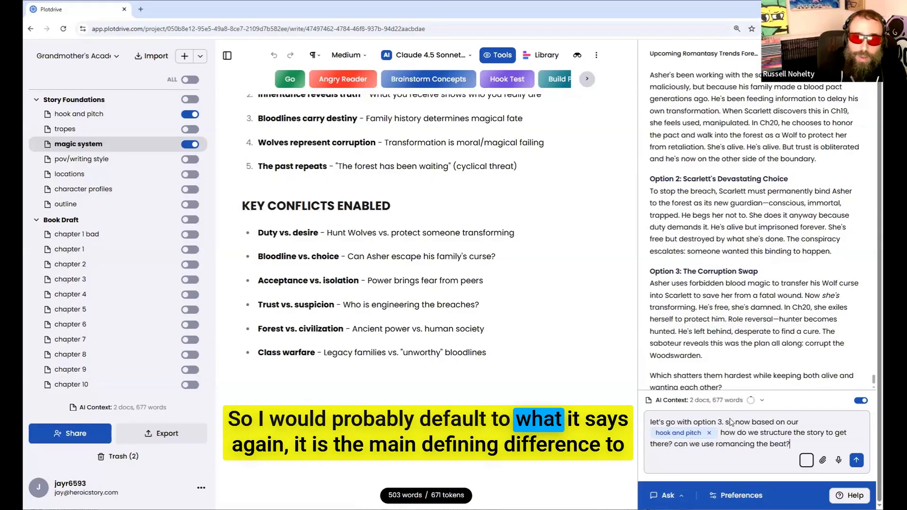
pyautogui.press('Return')
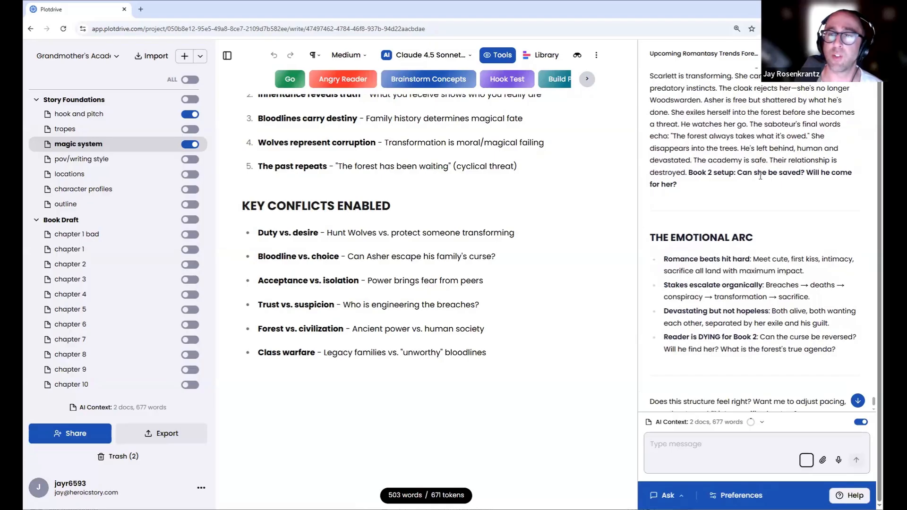
# Review the chapter 20 ending, its book 2 setup and the emotional arc in the proposed structure.
pyautogui.scroll(-1, 741, 243)
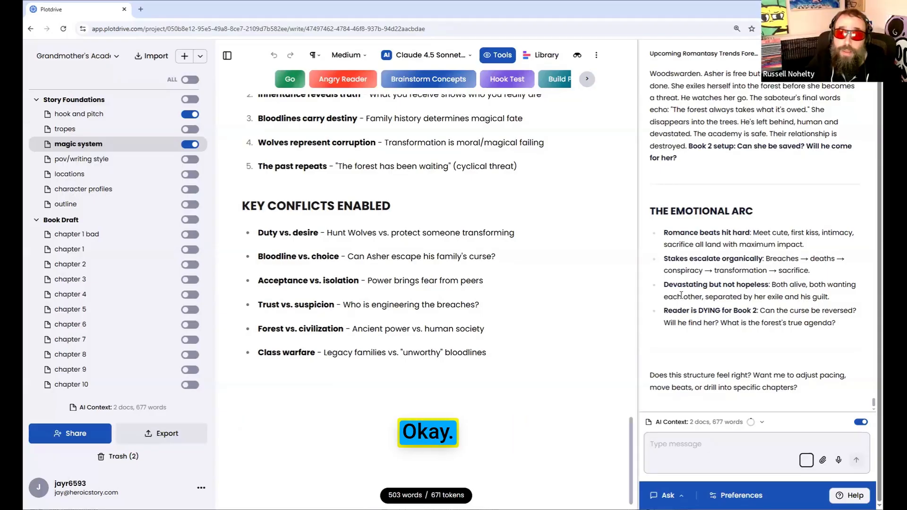
pyautogui.scroll(1, 680, 295)
pyautogui.moveTo(694, 204)
pyautogui.mouseDown()
pyautogui.moveTo(683, 180)
pyautogui.moveTo(692, 190)
pyautogui.mouseUp()
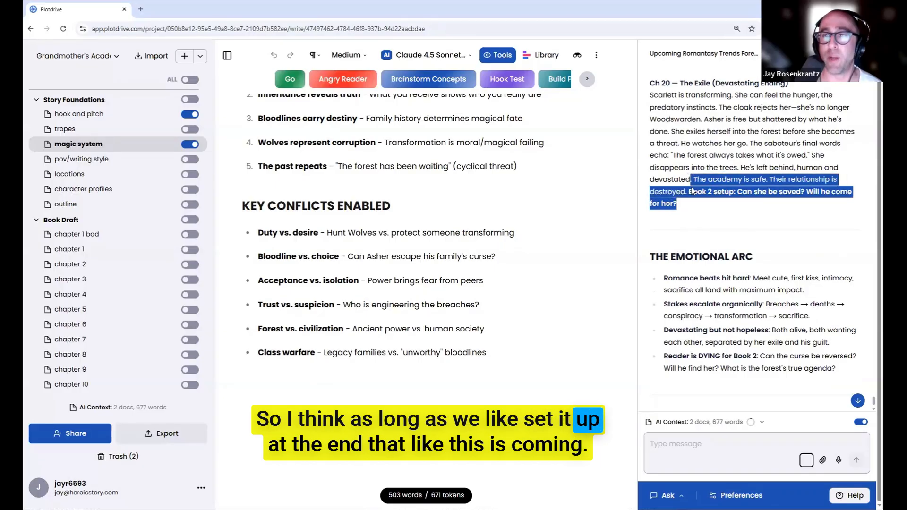
pyautogui.click(692, 190)
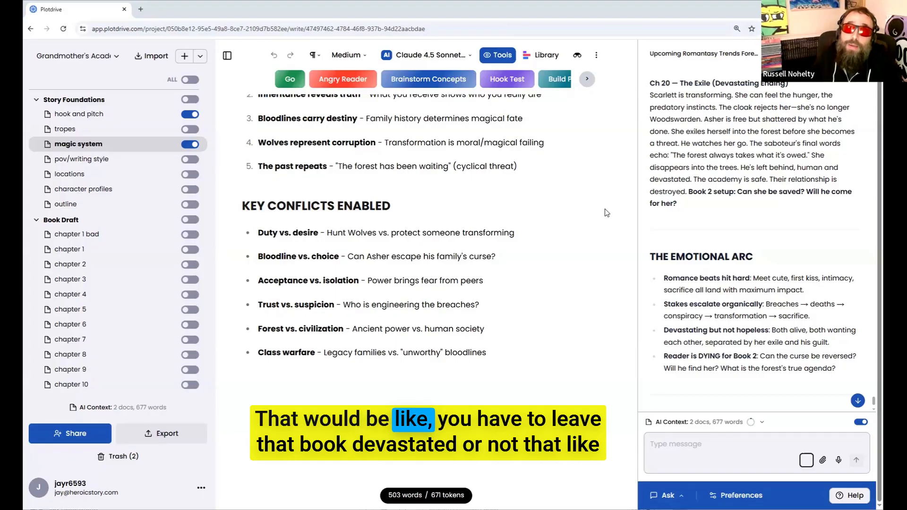
pyautogui.scroll(-1, 765, 223)
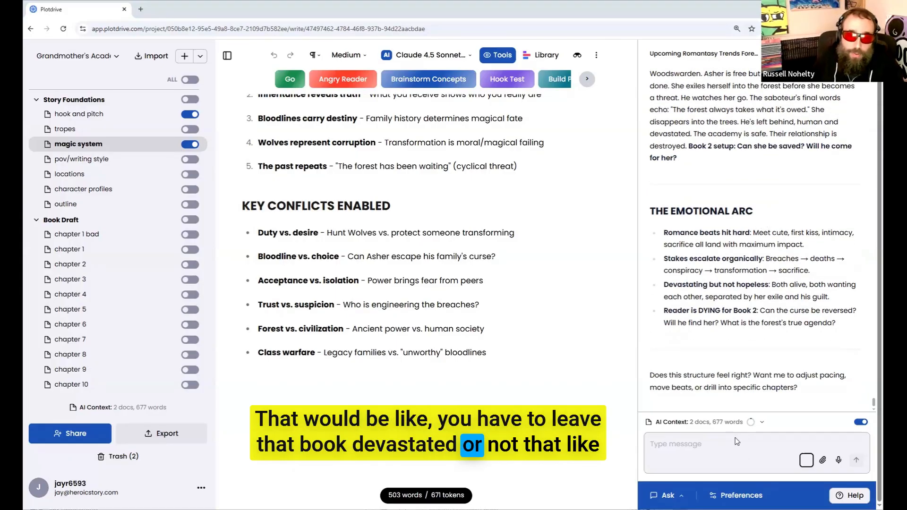
pyautogui.write('ok, can yo')
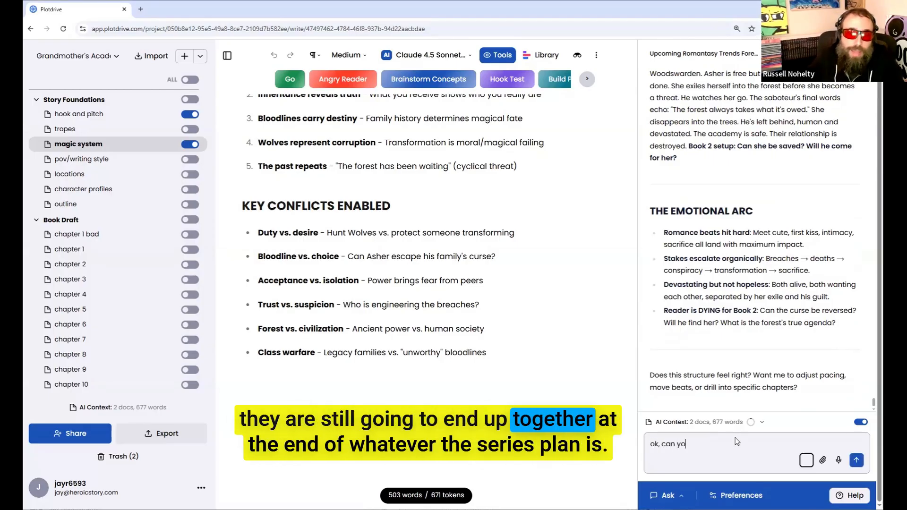
pyautogui.write('u place the outline for me in @outline')
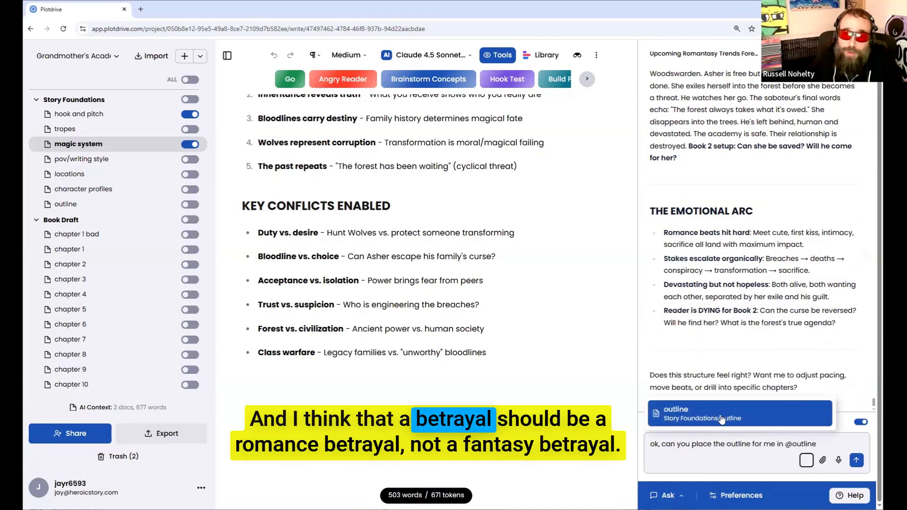
pyautogui.click(721, 419)
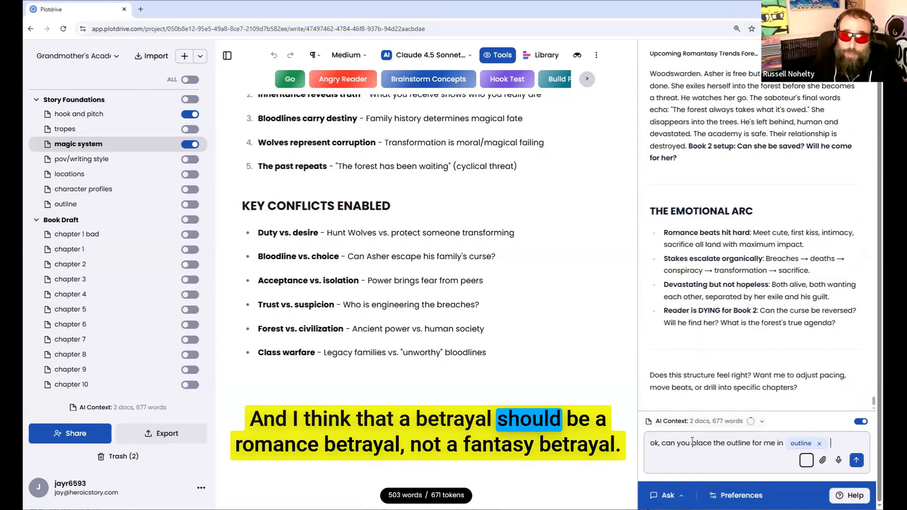
pyautogui.write('and')
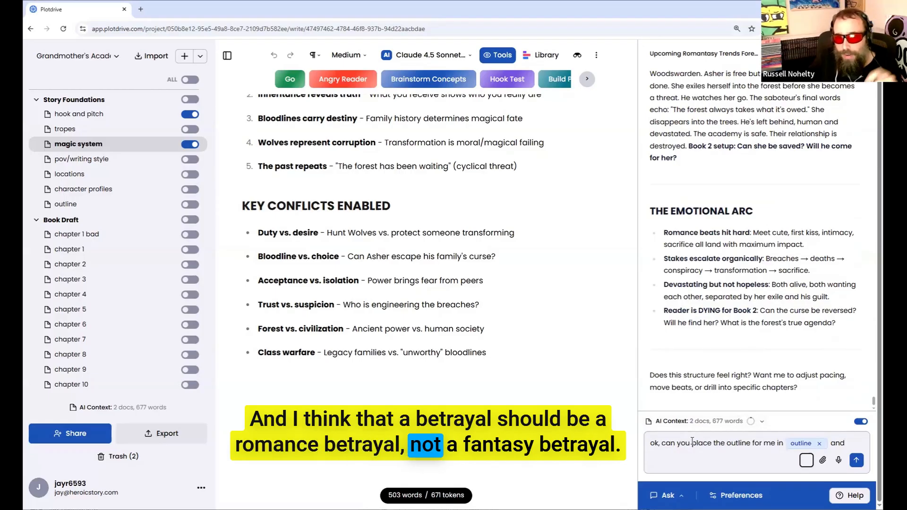
pyautogui.write(' make sure the e')
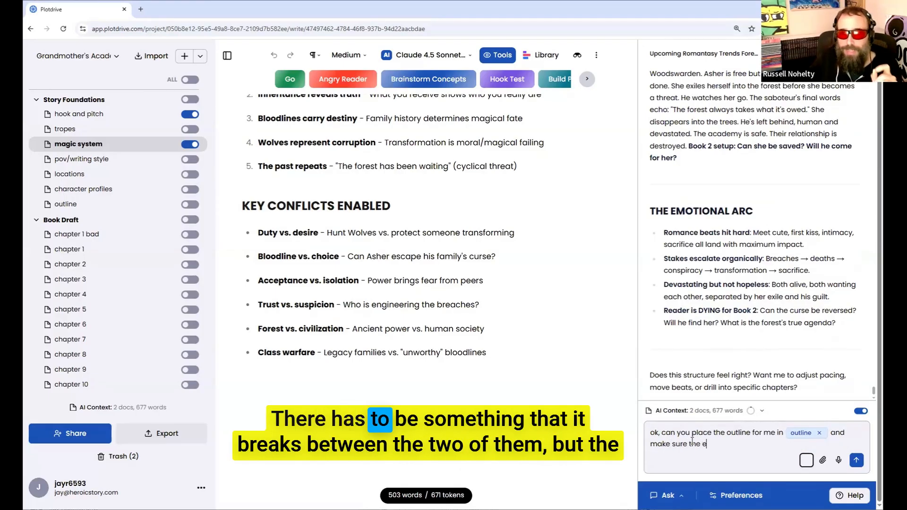
pyautogui.write('nding is a romance b')
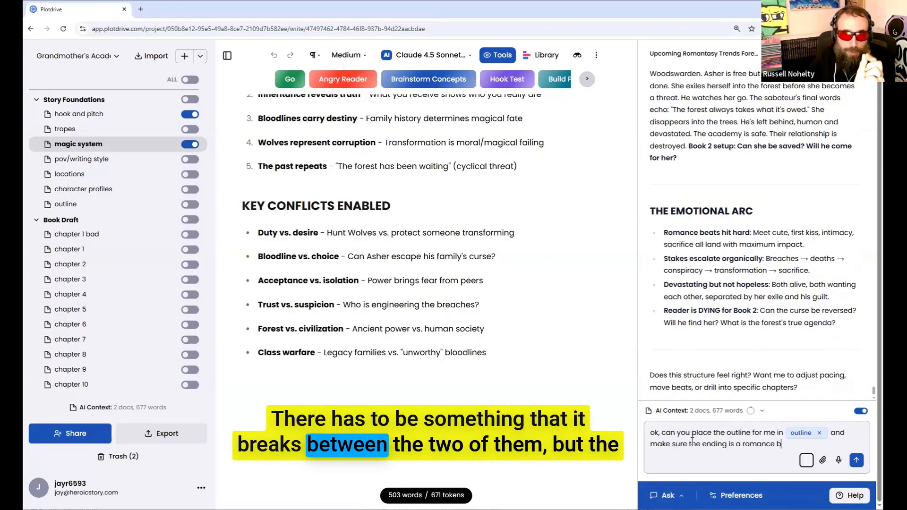
pyautogui.write('etrayal')
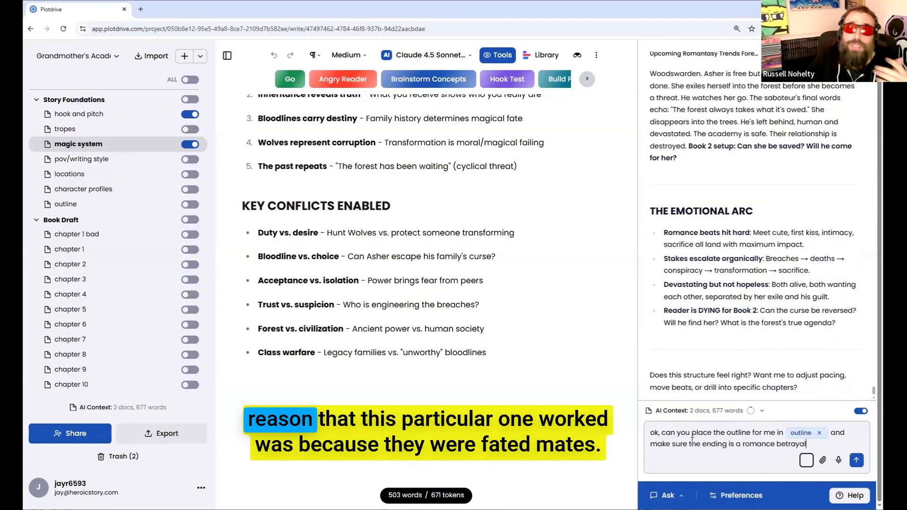
# Add ", and implies the HEA is possible and theyre meant for each other as the series will play out" and switch to Agent mode.
pyautogui.write(', and sets up ')
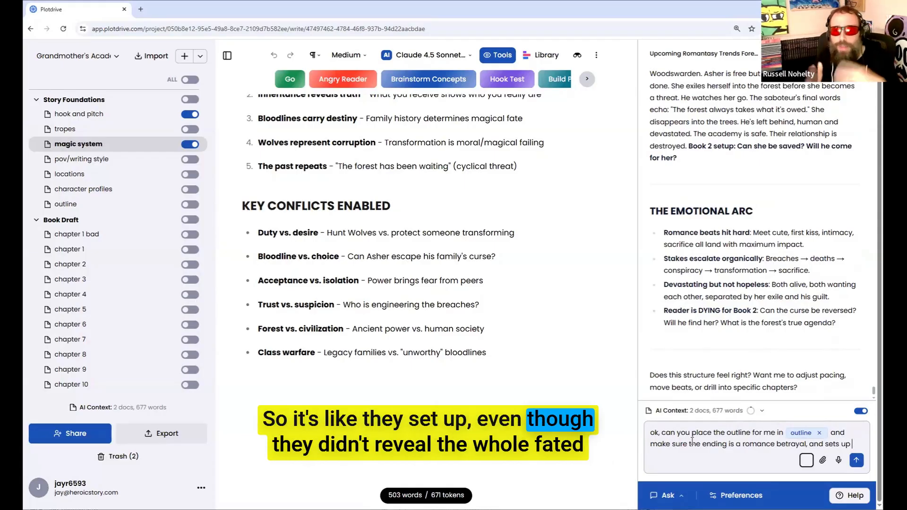
pyautogui.write('t')
pyautogui.press('BackSpace')
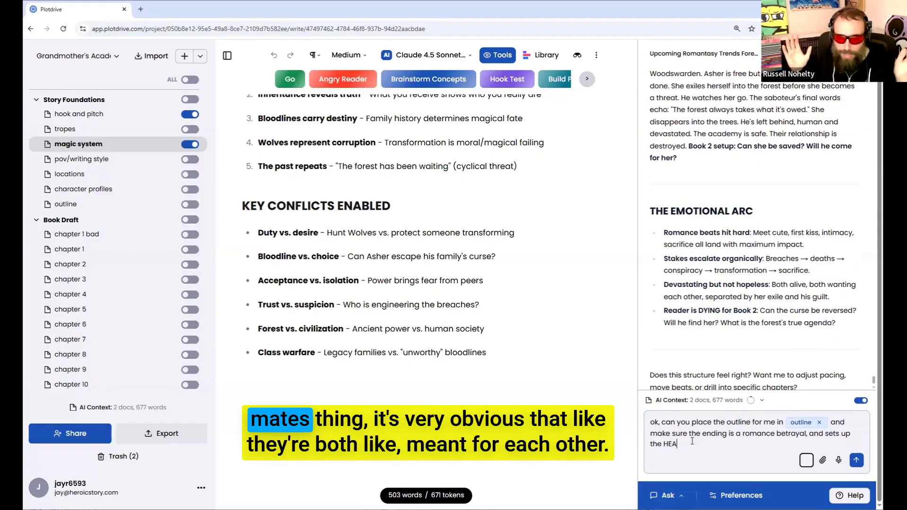
pyautogui.press('BackSpace')
pyautogui.press('BackSpace')
pyautogui.press('BackSpace')
pyautogui.press('BackSpace')
pyautogui.press('BackSpace')
pyautogui.press('BackSpace')
pyautogui.press('BackSpace')
pyautogui.press('BackSpace')
pyautogui.write('i')
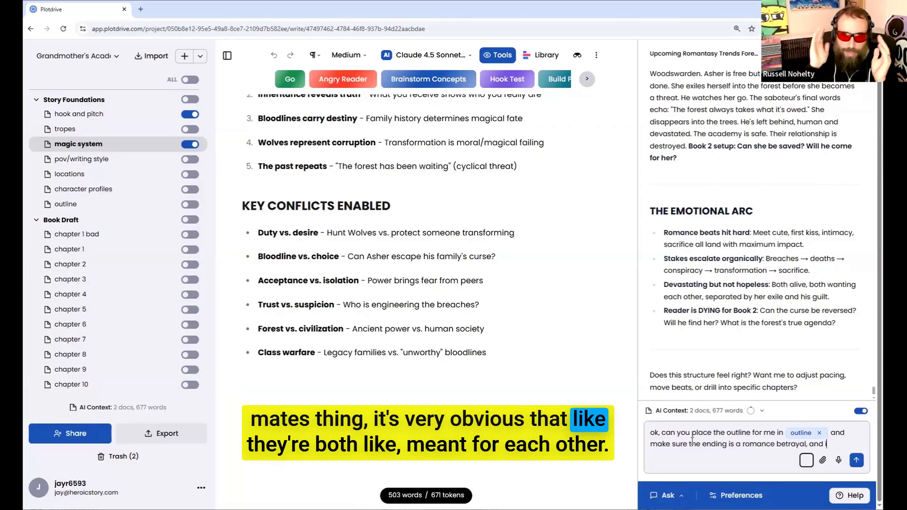
pyautogui.write('mplies the HEA')
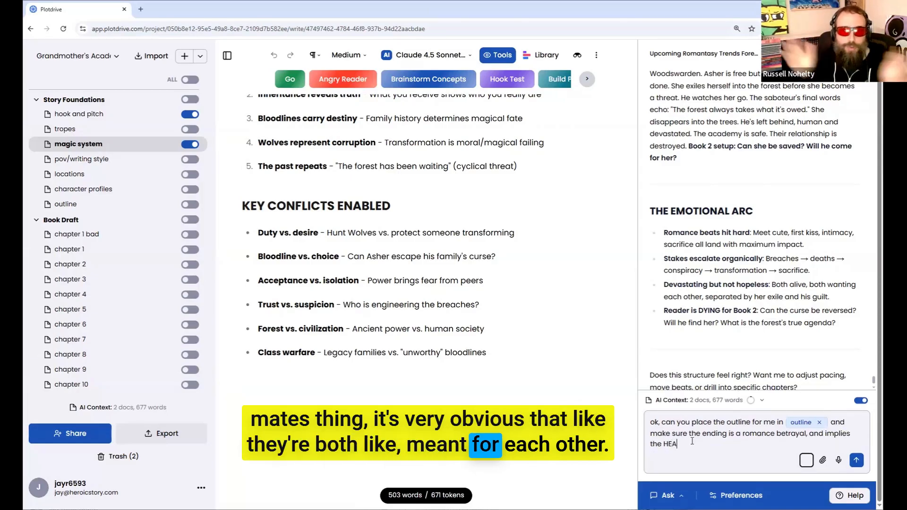
pyautogui.write(' is possible and theyre meant for e')
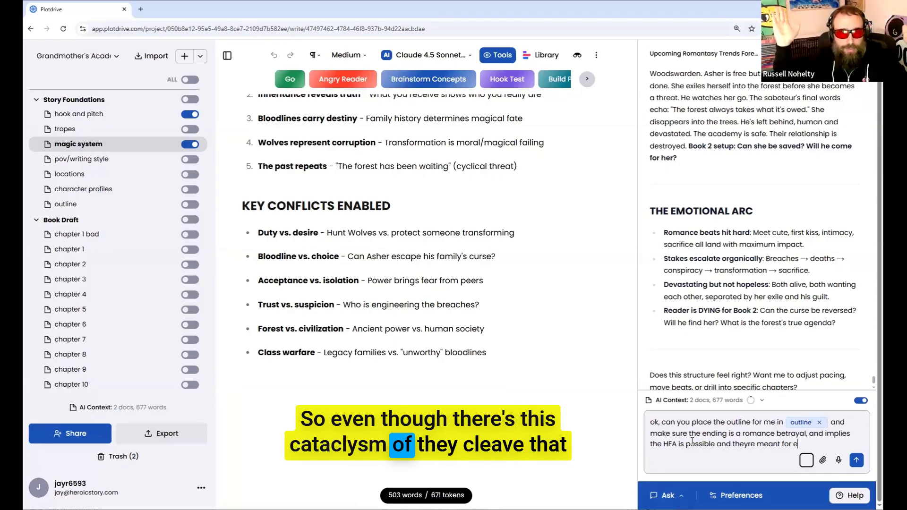
pyautogui.write('ach other as the series will play out')
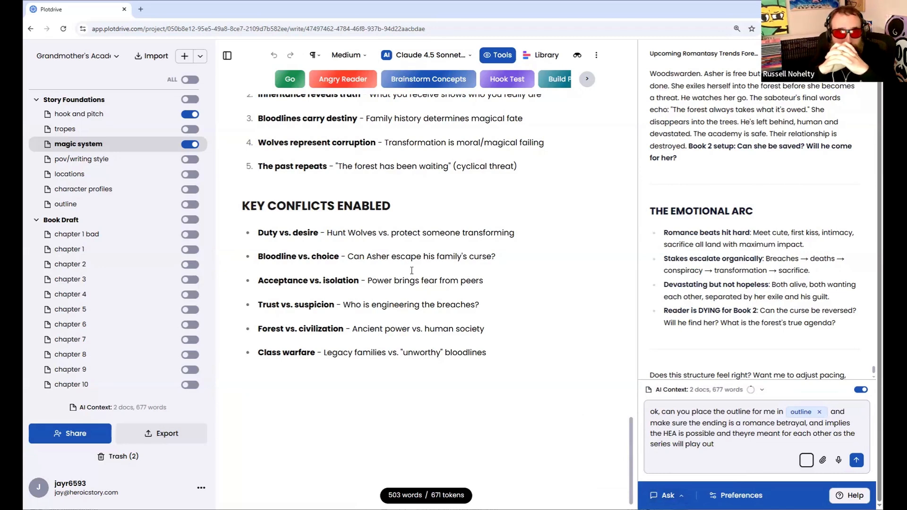
pyautogui.click(680, 496)
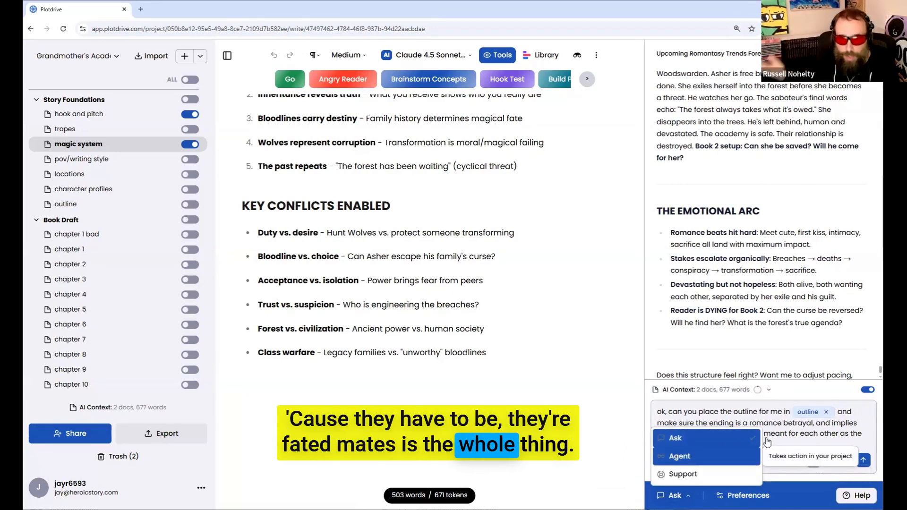
pyautogui.click(679, 456)
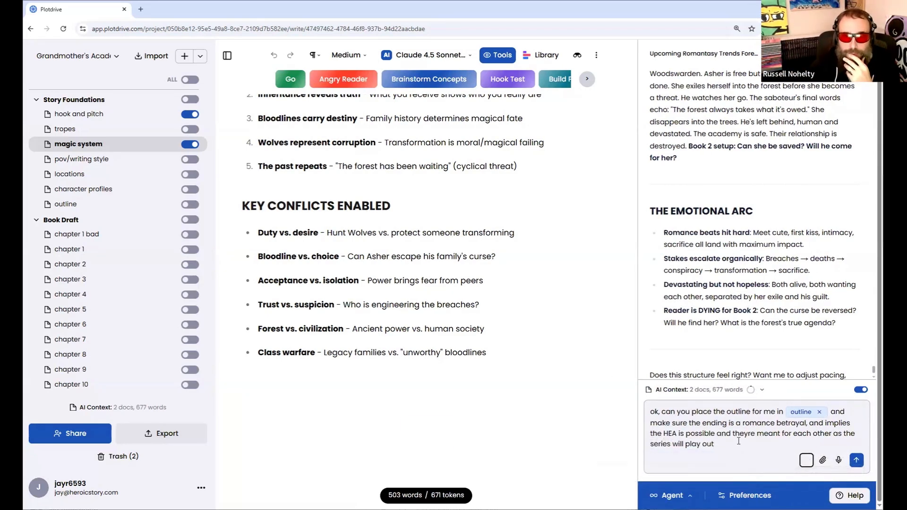
# Send the outline request to the co-writer and open the outline document, hiding the tools row above it.
pyautogui.press('Return')
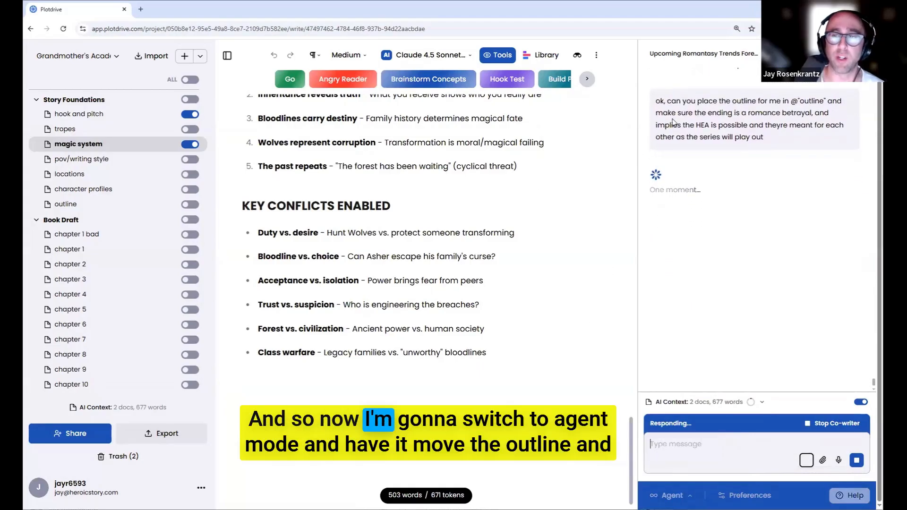
pyautogui.click(83, 206)
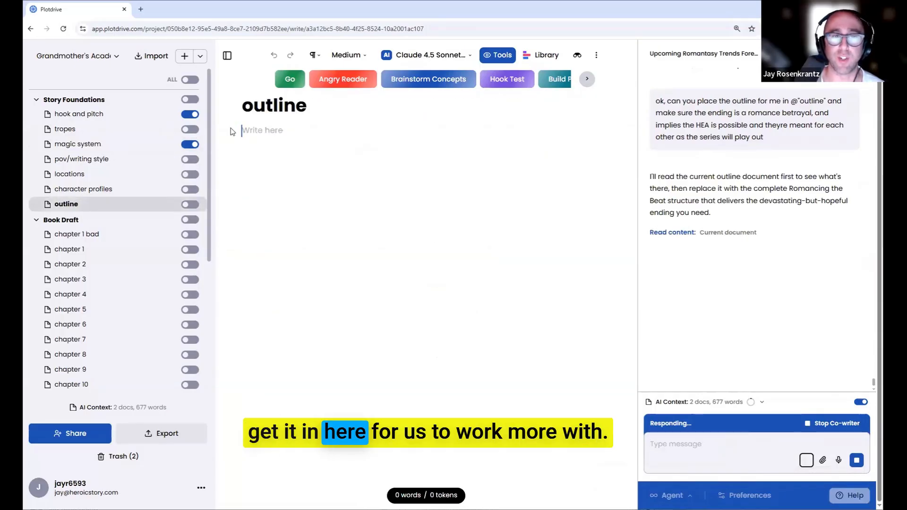
pyautogui.click(504, 55)
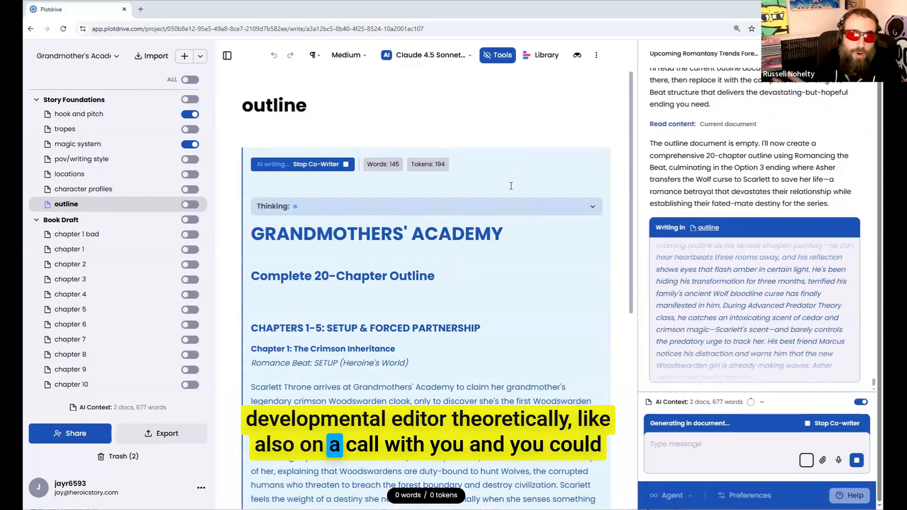
pyautogui.scroll(-3, 513, 187)
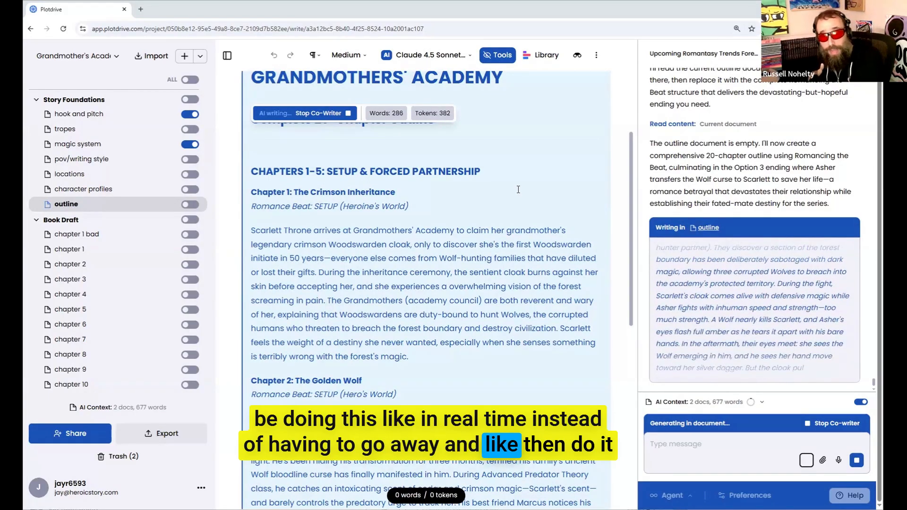
# Look at the sharing options for inviting collaborators to the project and close them without inviting anyone.
pyautogui.tripleClick(509, 231)
pyautogui.click(507, 231)
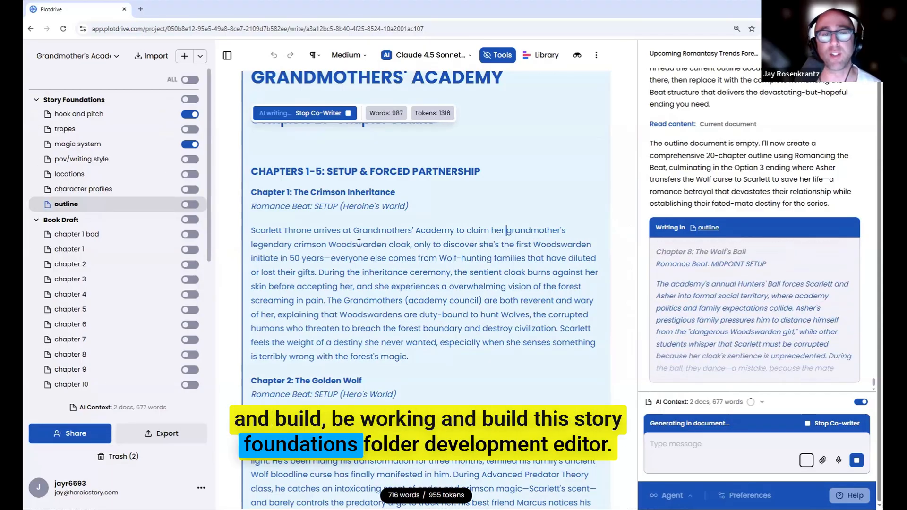
pyautogui.click(76, 433)
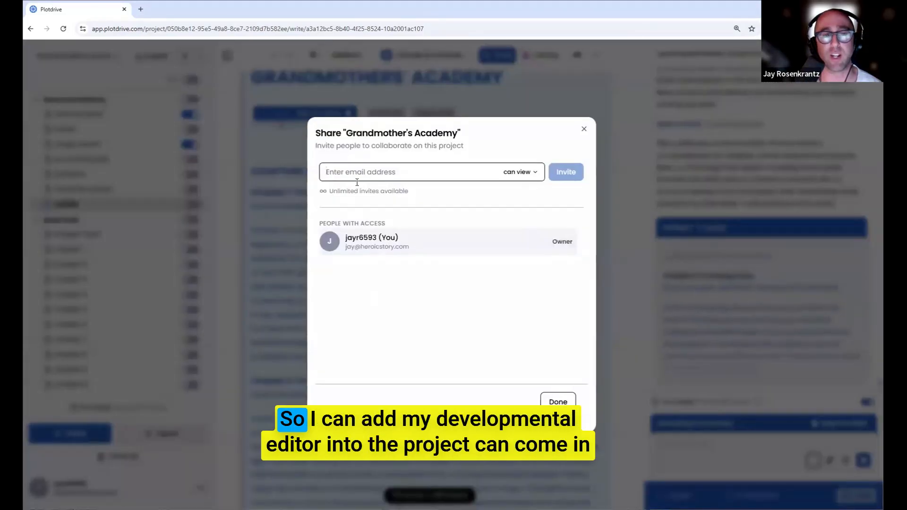
pyautogui.click(584, 129)
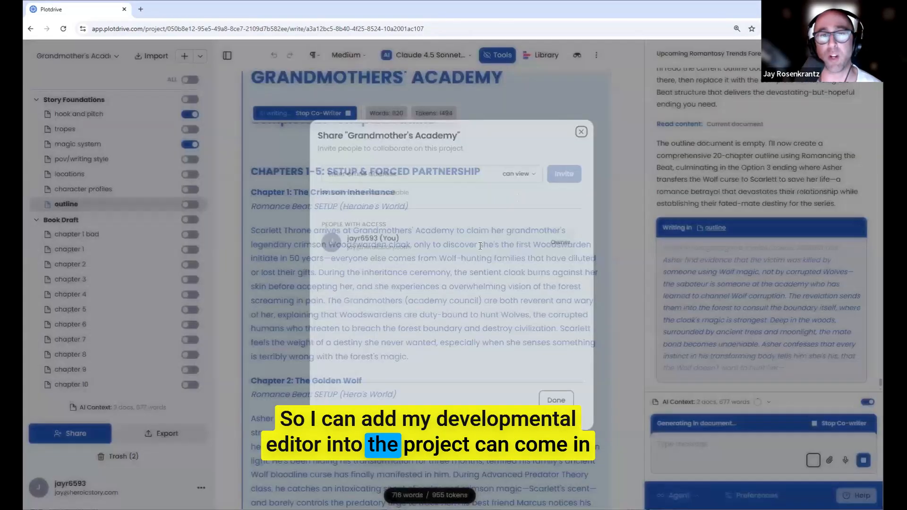
# Add the comment "no this is not a proper opening to a romantasy" to the Chapter 1 paragraph of the outline.
pyautogui.tripleClick(618, 222)
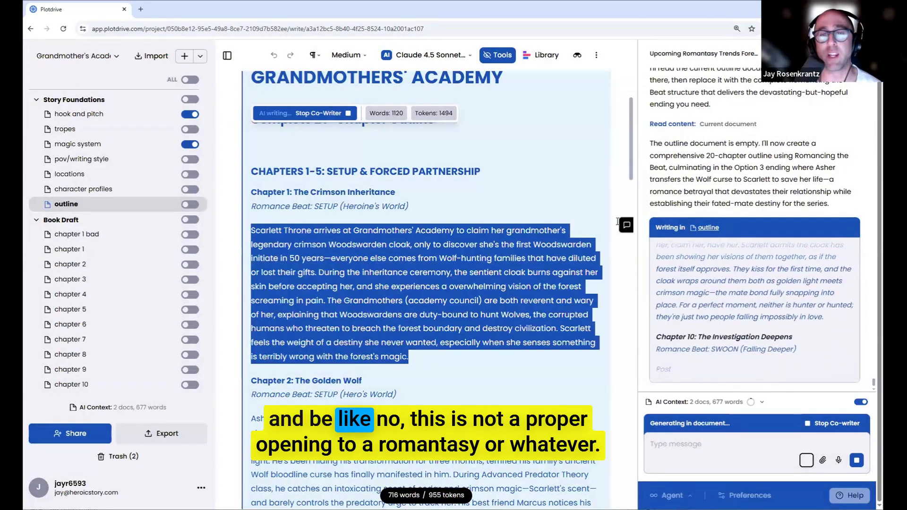
pyautogui.click(626, 226)
pyautogui.write('no this ')
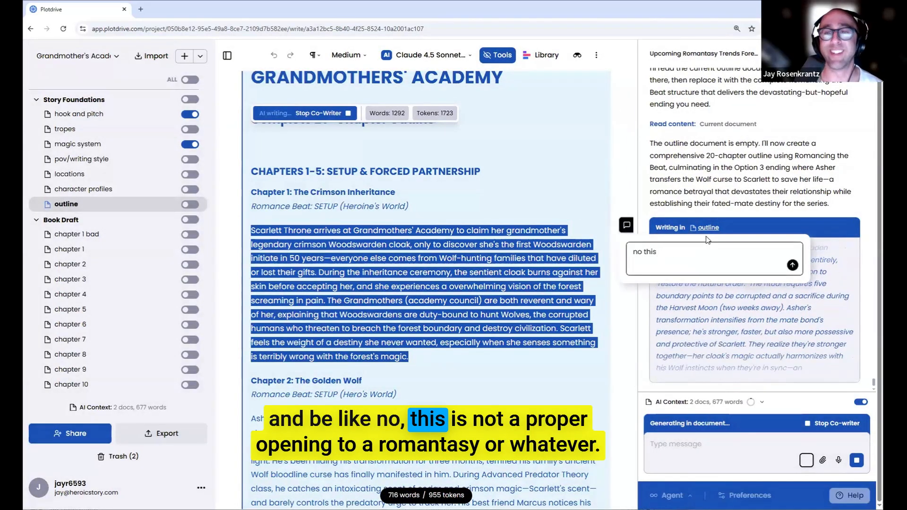
pyautogui.write('is not a proper opening to a ro')
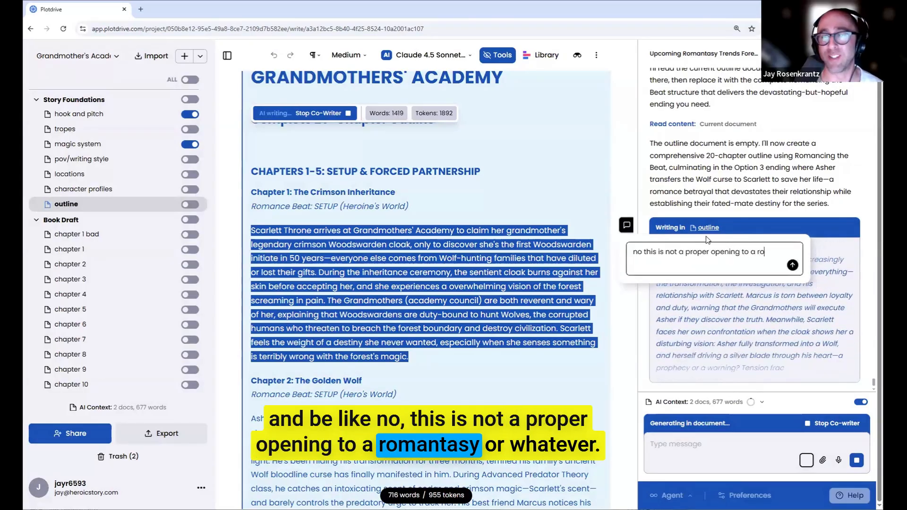
pyautogui.write('mantasy')
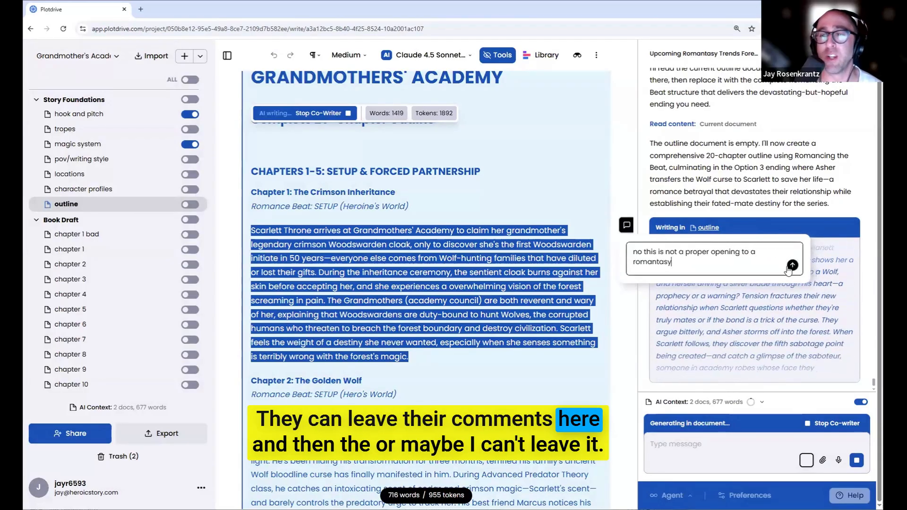
pyautogui.press('Return')
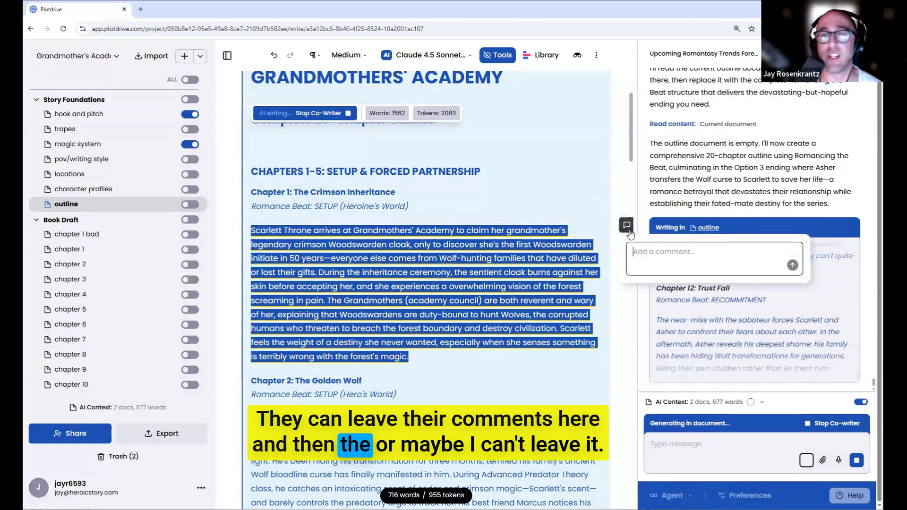
# Open the comment thread on the Chapter 1 paragraph and delete the comment.
pyautogui.scroll(3, 610, 120)
pyautogui.scroll(-8, 519, 203)
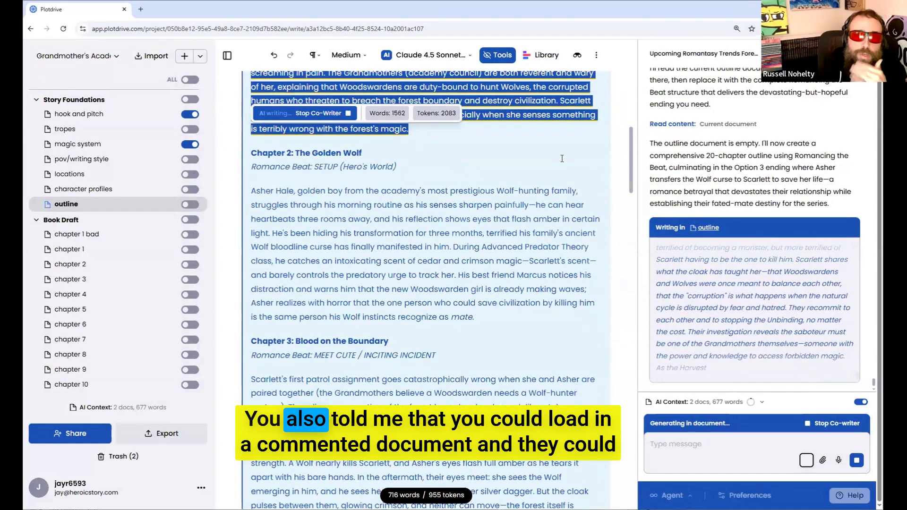
pyautogui.scroll(4, 584, 211)
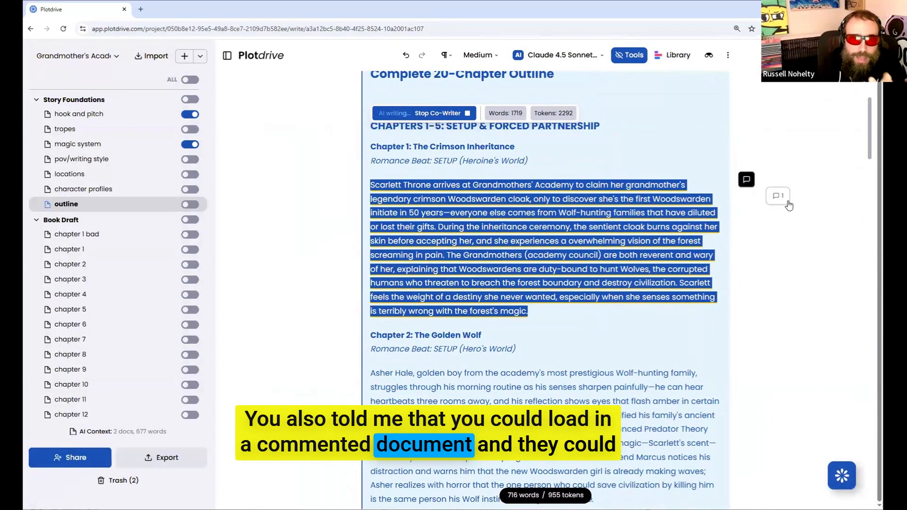
pyautogui.click(783, 199)
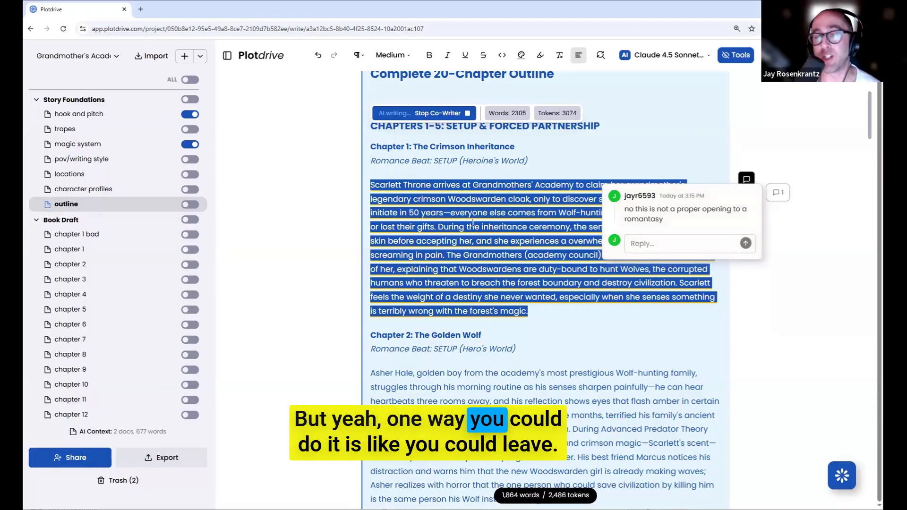
pyautogui.click(743, 198)
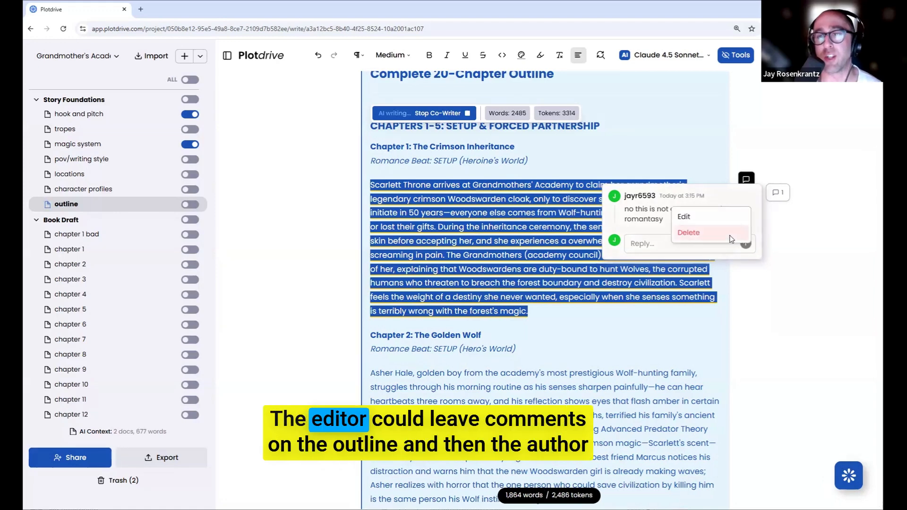
pyautogui.click(727, 235)
pyautogui.click(559, 295)
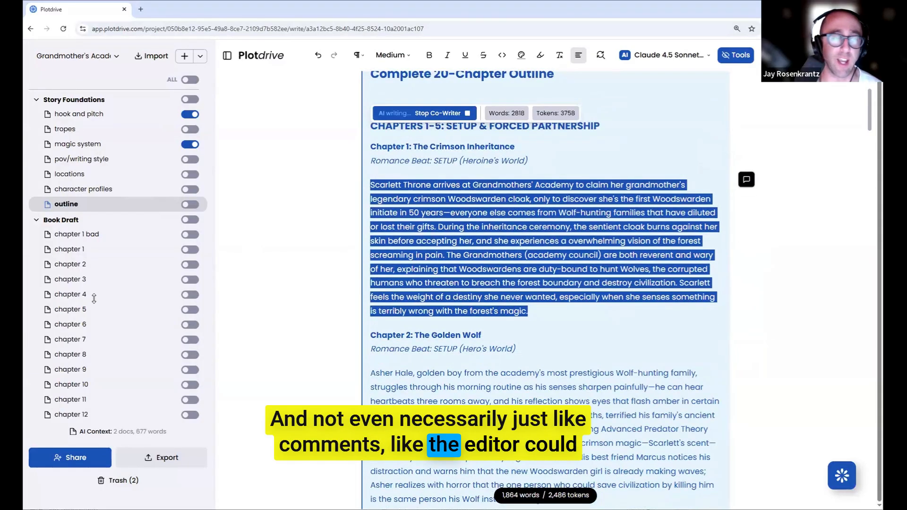
# Check the feedback document in the Editorial Feedback folder and return to the outline document.
pyautogui.scroll(-4, 68, 383)
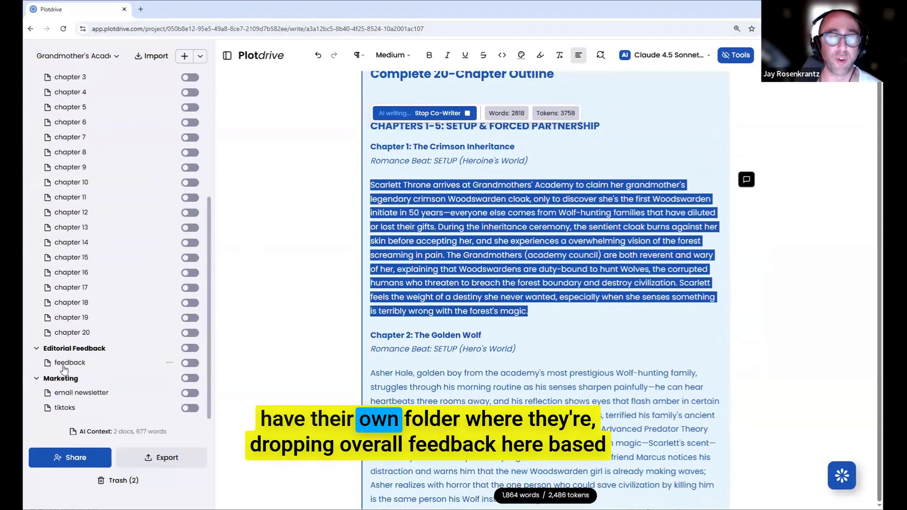
pyautogui.click(75, 364)
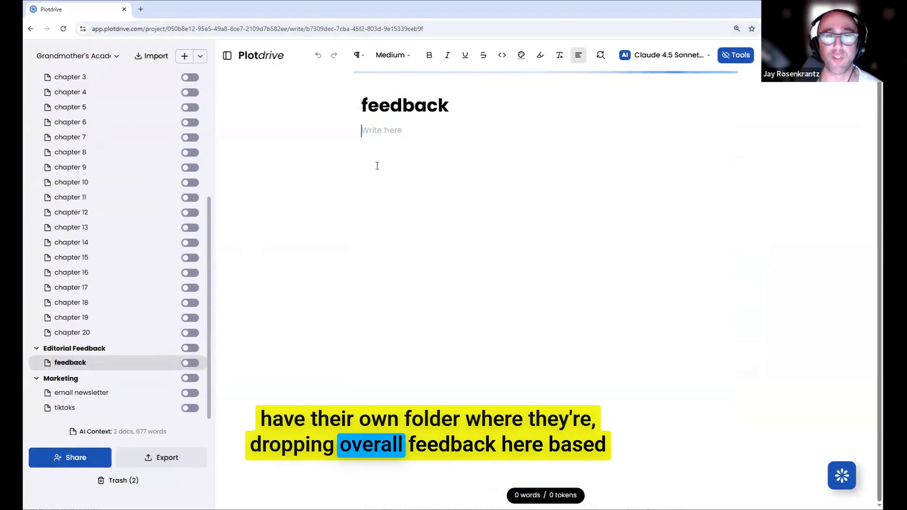
pyautogui.scroll(4, 52, 186)
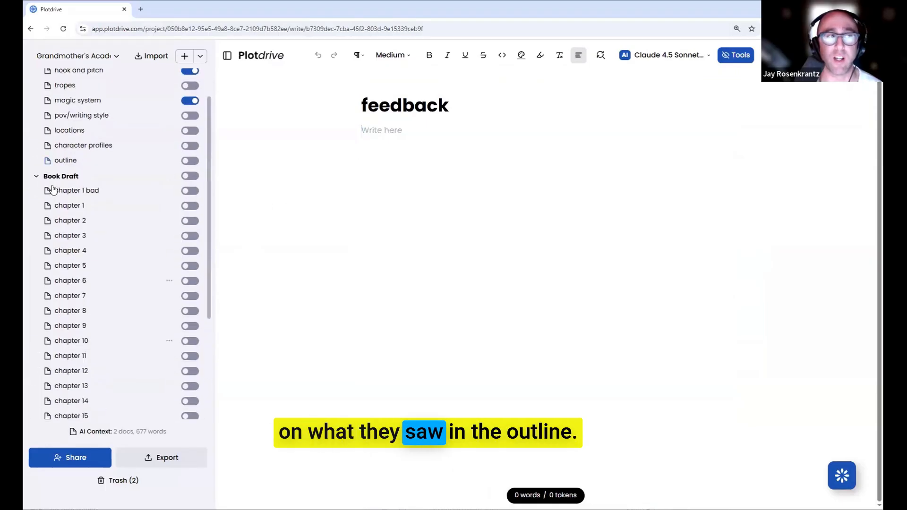
pyautogui.click(66, 184)
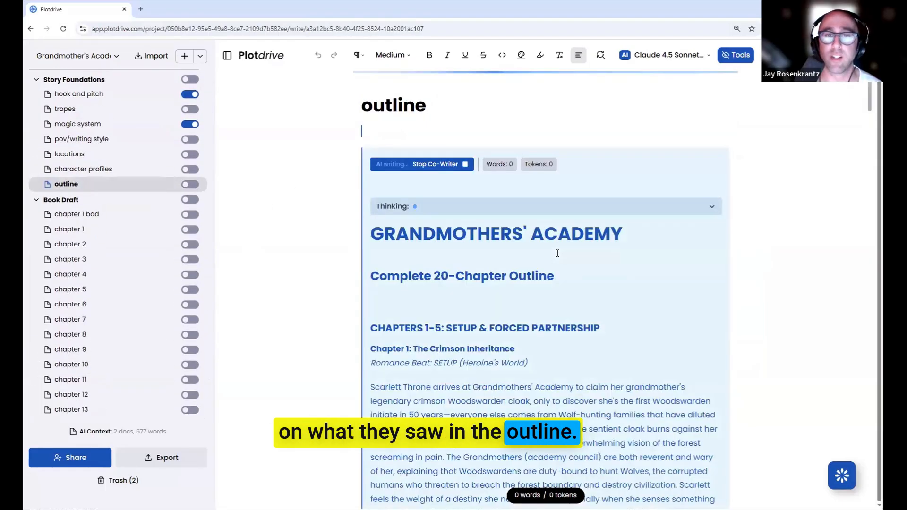
# Check the generated outline through Chapter 20 and the romance beat mapping, and accept it into the outline document.
pyautogui.scroll(-15, 557, 253)
pyautogui.scroll(-20, 557, 253)
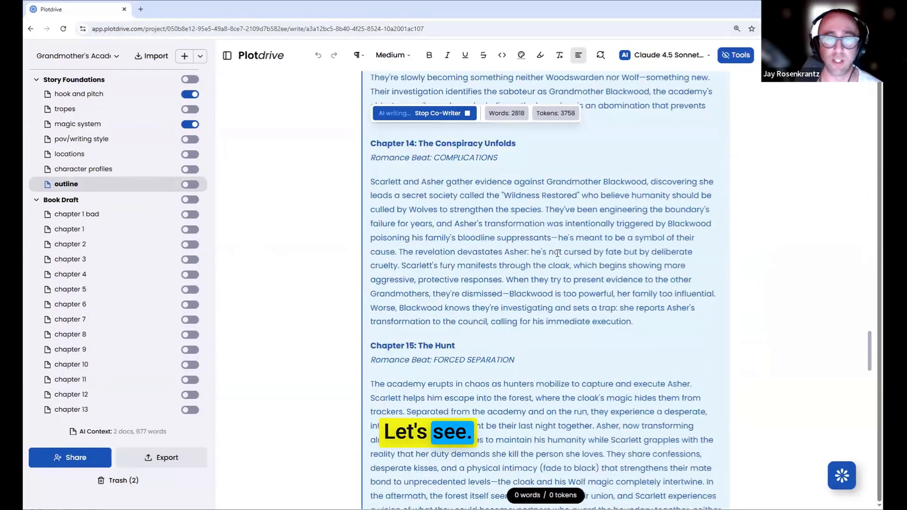
pyautogui.scroll(-6, 548, 242)
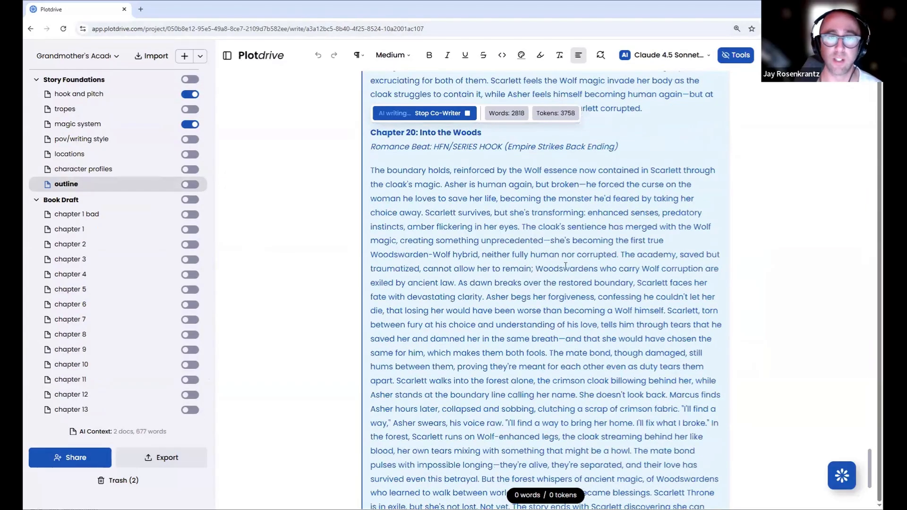
pyautogui.scroll(-5, 473, 168)
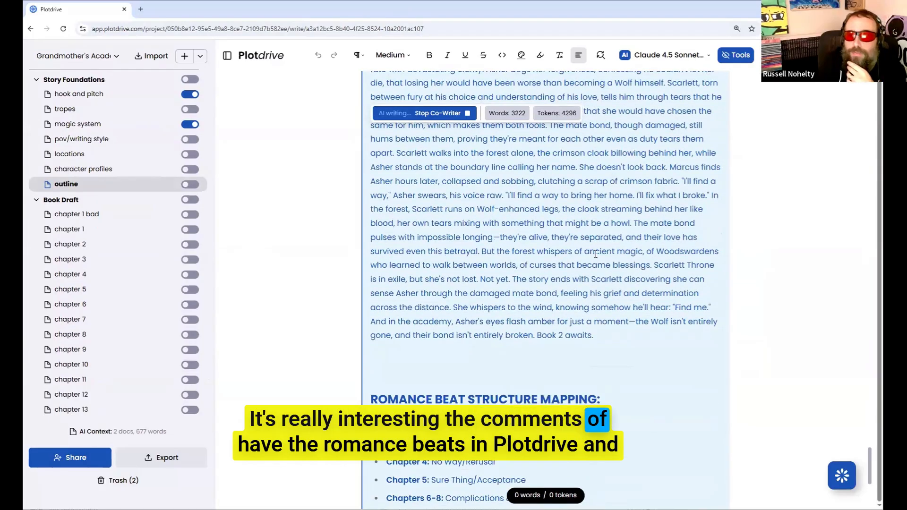
pyautogui.scroll(-1, 595, 254)
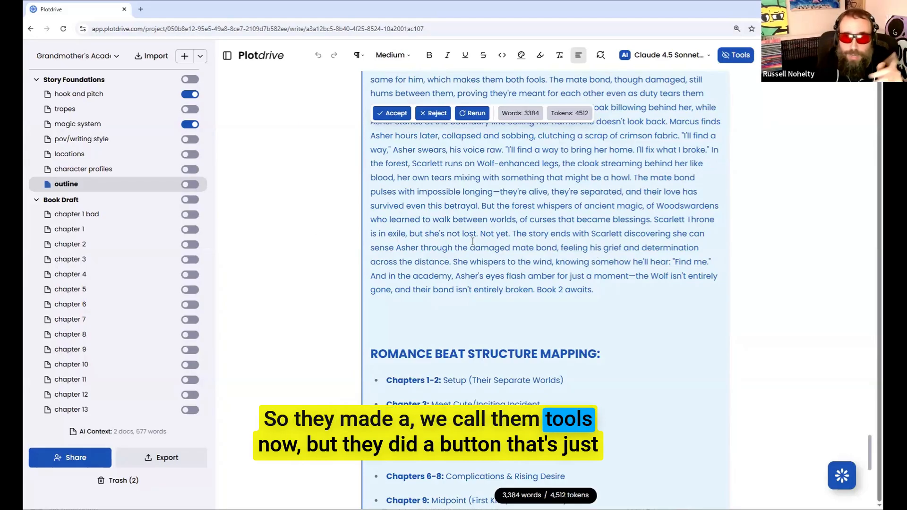
pyautogui.scroll(-7, 472, 242)
pyautogui.scroll(4, 461, 248)
pyautogui.scroll(10, 461, 248)
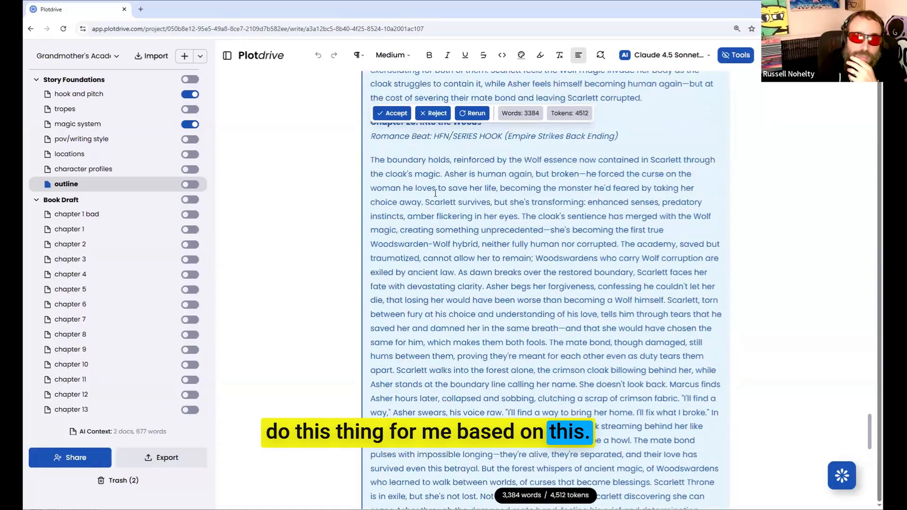
pyautogui.click(392, 113)
# Read the Chapter 20 ending for how it separates Scarlett and Asher and sets up book 2.
pyautogui.scroll(4, 590, 220)
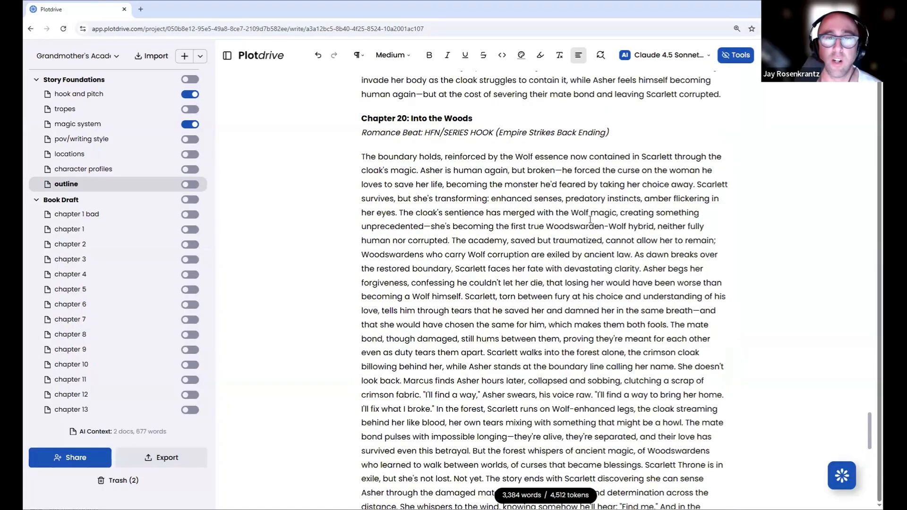
pyautogui.scroll(-1, 591, 142)
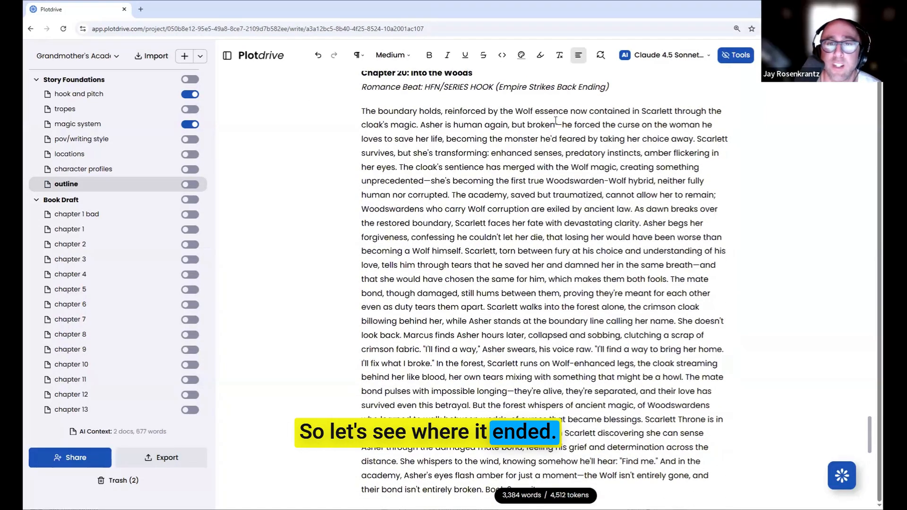
pyautogui.scroll(-1, 556, 120)
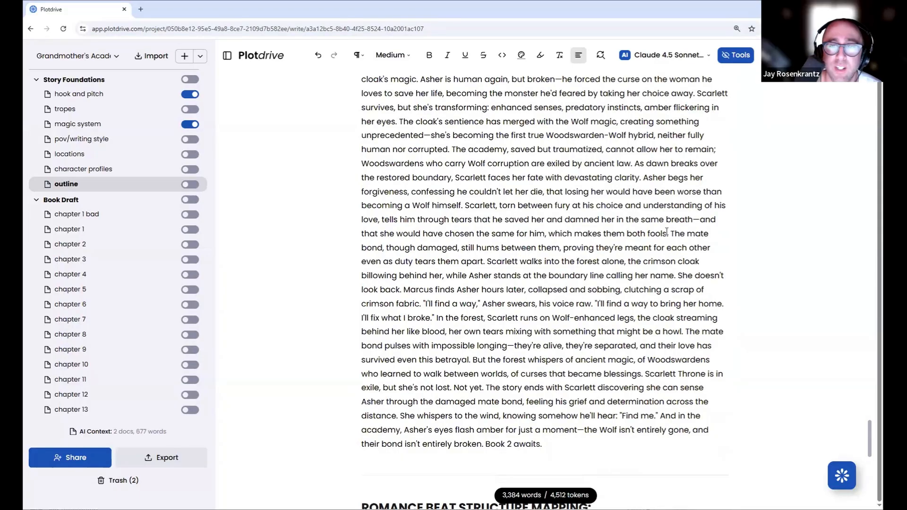
pyautogui.scroll(-1, 588, 248)
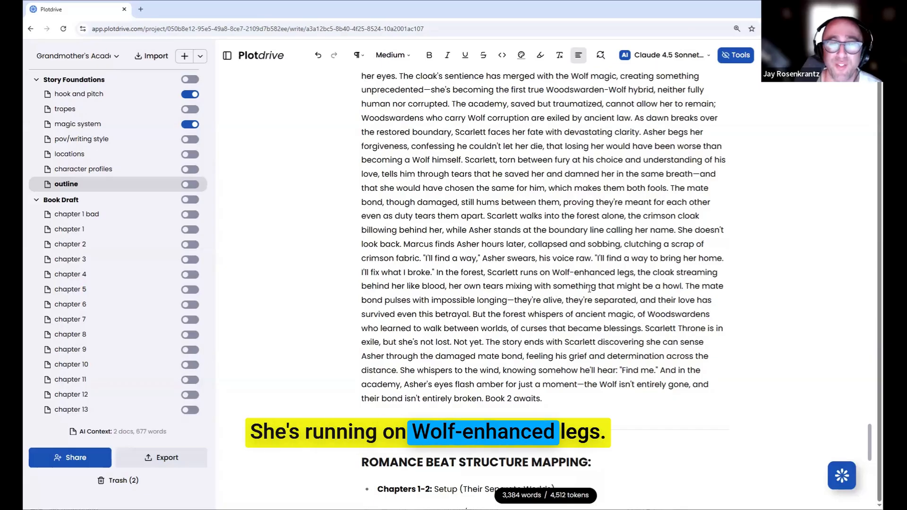
pyautogui.scroll(-1, 589, 288)
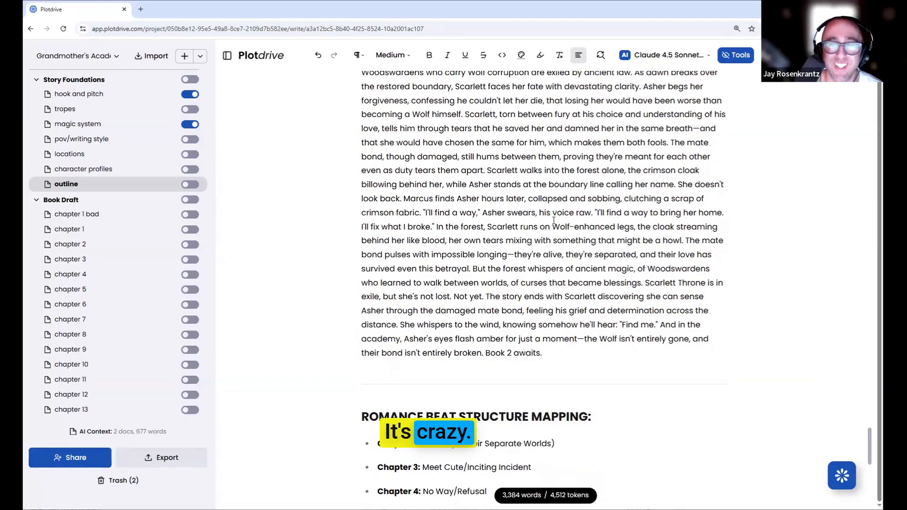
pyautogui.scroll(-1, 554, 220)
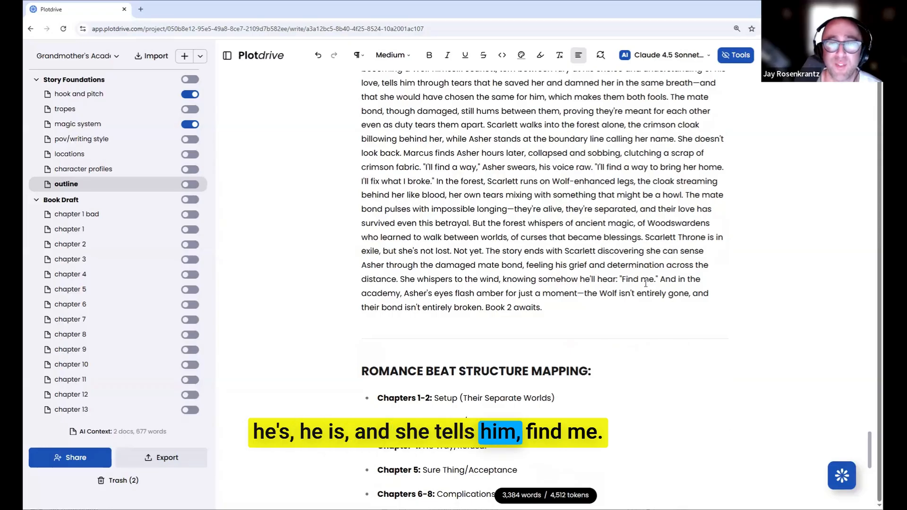
pyautogui.scroll(-1, 507, 256)
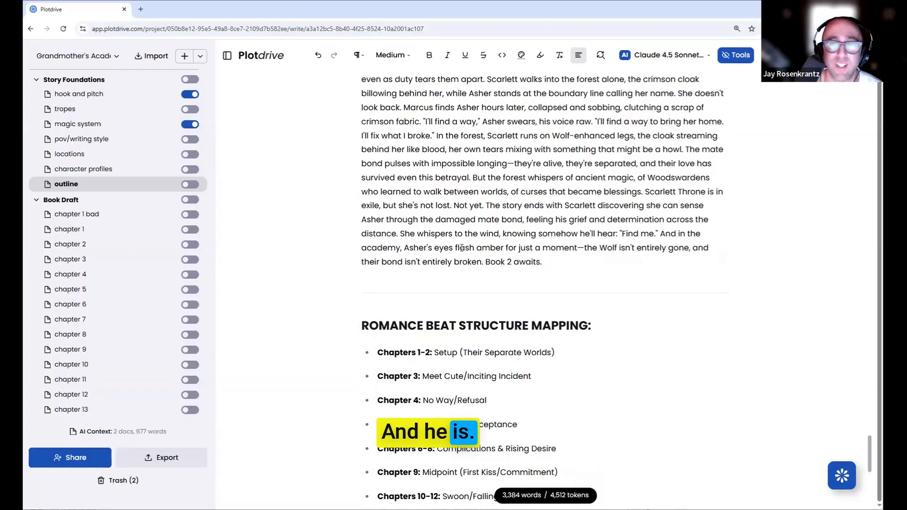
pyautogui.doubleClick(464, 247)
pyautogui.click(634, 247)
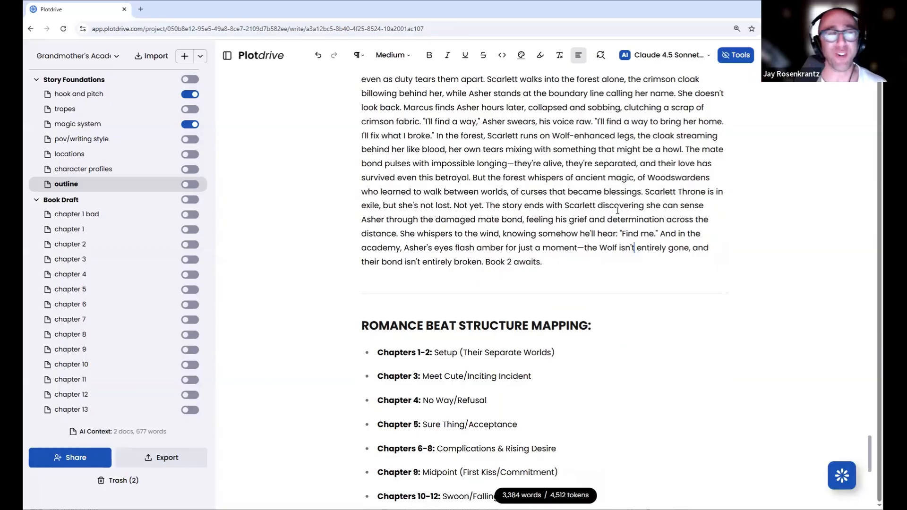
# Read the accepted outline from the Chapter 1 setup through Chapter 20, the romance beat mapping and the ending tone note.
pyautogui.scroll(20, 566, 208)
pyautogui.scroll(8, 542, 208)
pyautogui.scroll(-1, 542, 222)
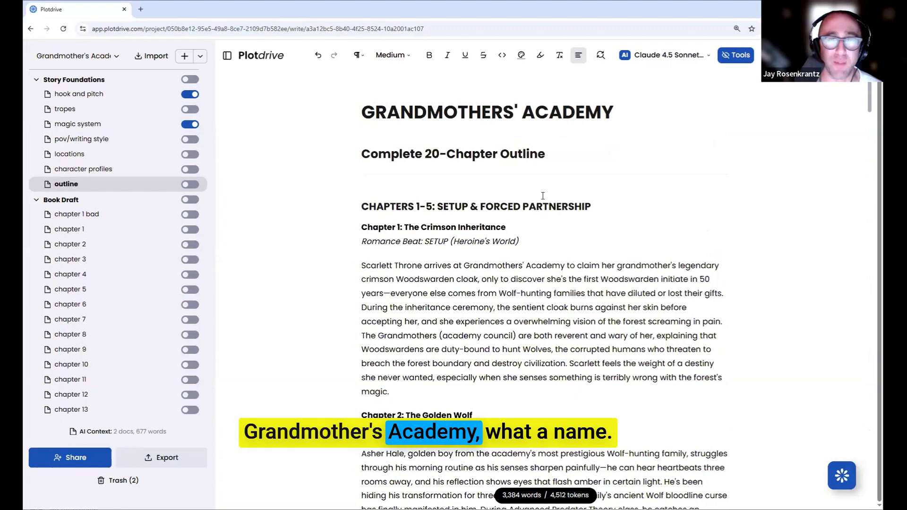
pyautogui.scroll(-7, 538, 208)
pyautogui.scroll(5, 543, 195)
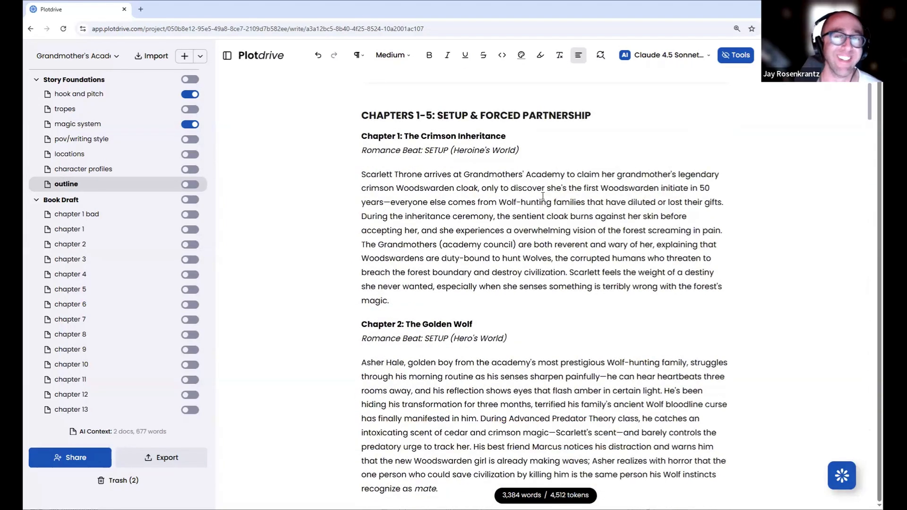
pyautogui.scroll(3, 542, 189)
pyautogui.scroll(-3, 539, 181)
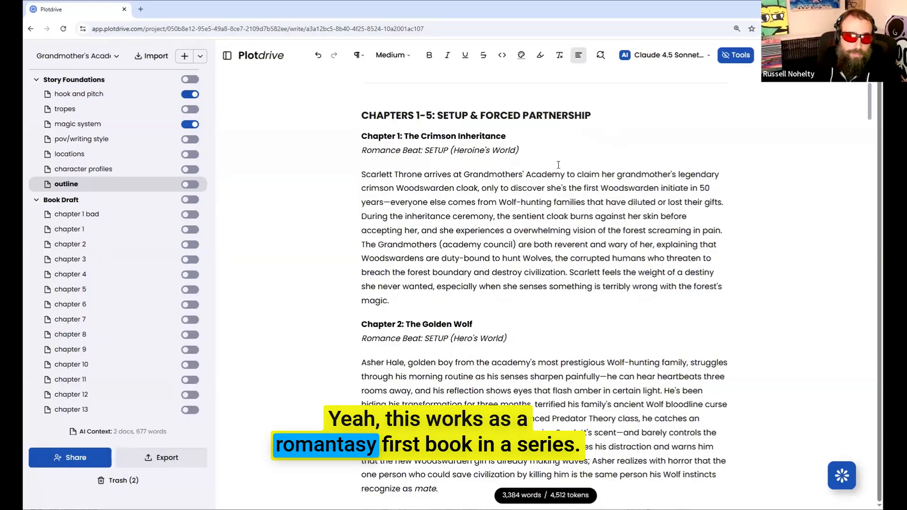
pyautogui.scroll(-15, 558, 165)
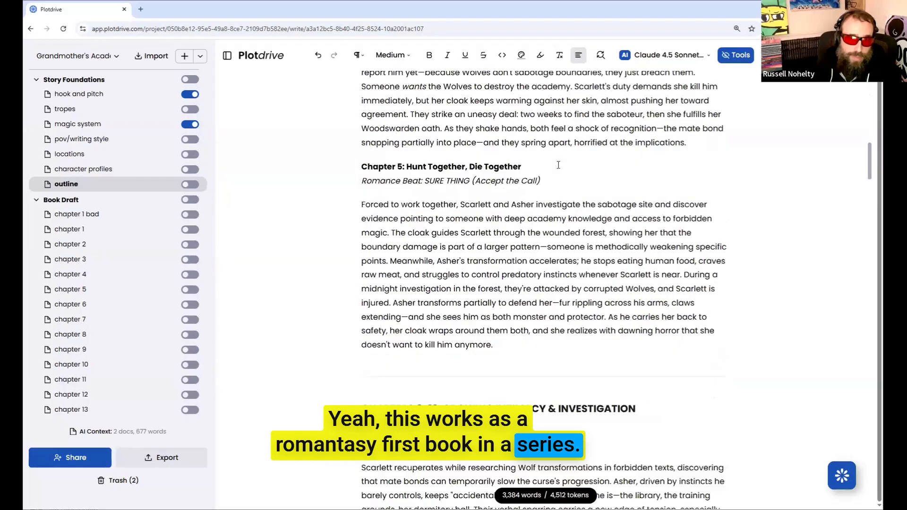
pyautogui.scroll(-12, 558, 165)
pyautogui.scroll(-13, 559, 181)
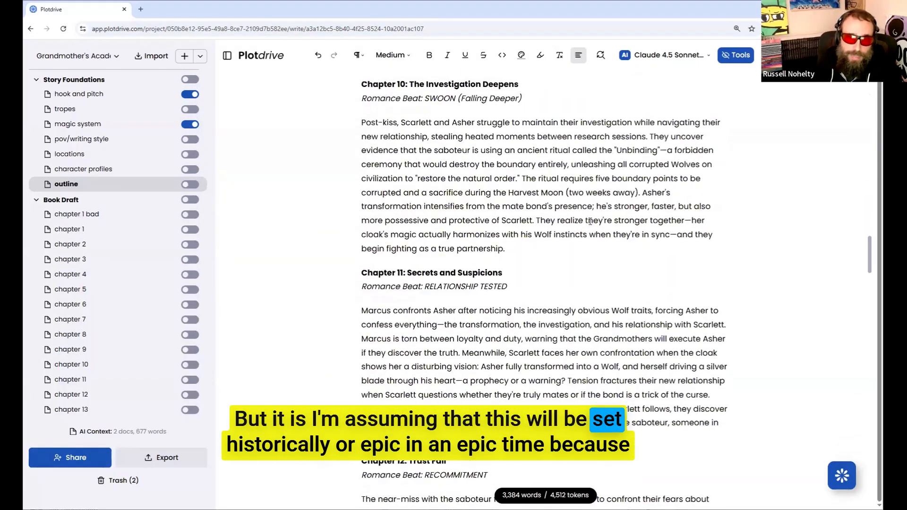
pyautogui.scroll(-7, 590, 221)
pyautogui.scroll(-14, 560, 172)
pyautogui.scroll(-12, 560, 172)
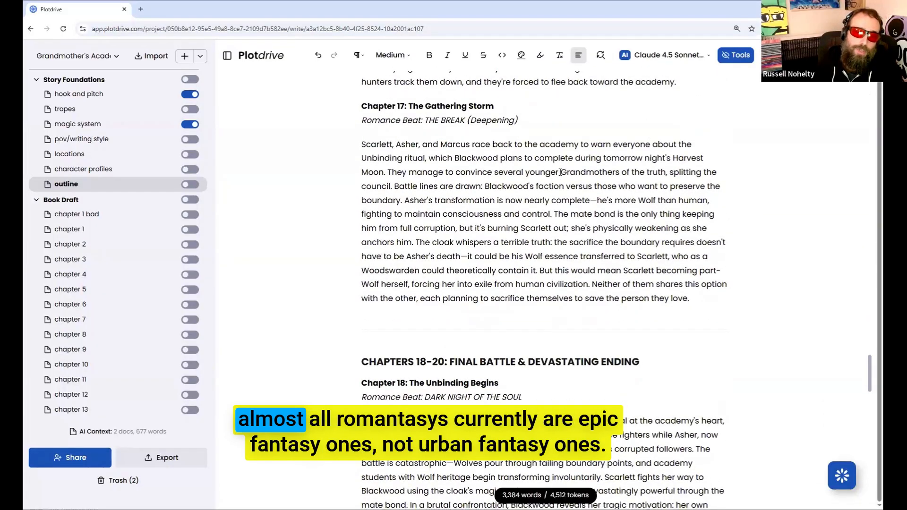
pyautogui.scroll(-7, 560, 172)
pyautogui.scroll(-4, 560, 172)
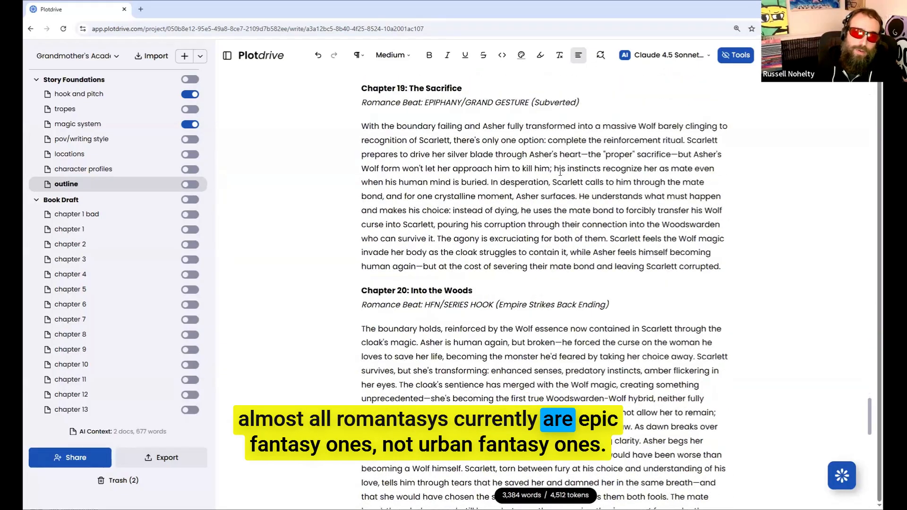
pyautogui.scroll(-8, 560, 172)
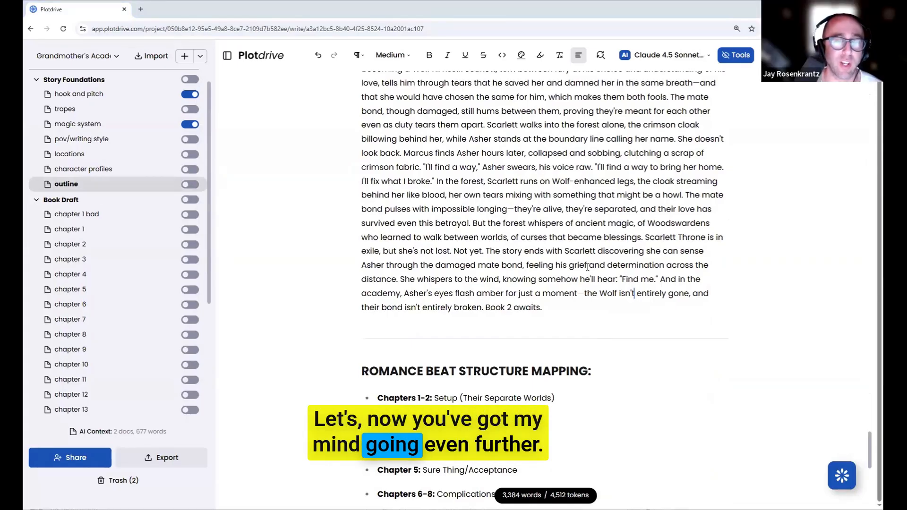
pyautogui.scroll(-8, 586, 266)
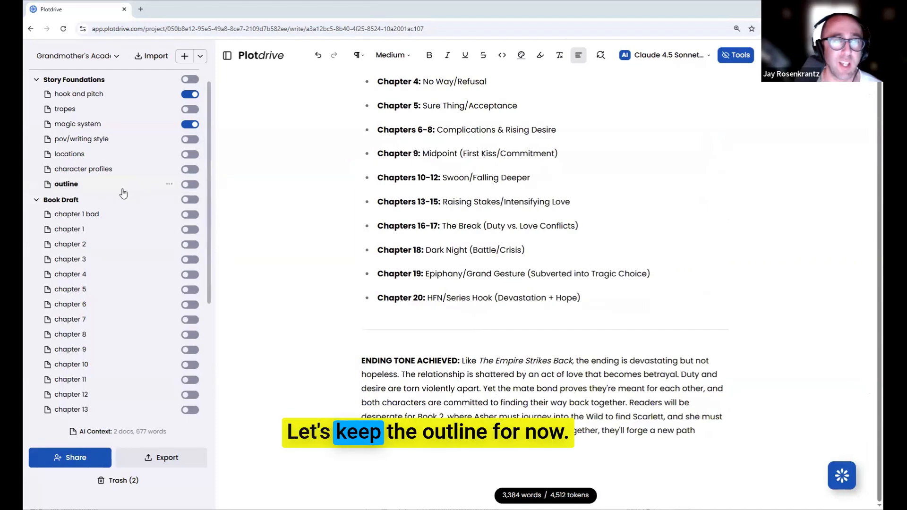
# Move the outline document directly below magic system, and add outline and tropes to the AI context for the locations document.
pyautogui.moveTo(111, 187); pyautogui.dragTo(112, 140)
pyautogui.click(112, 169)
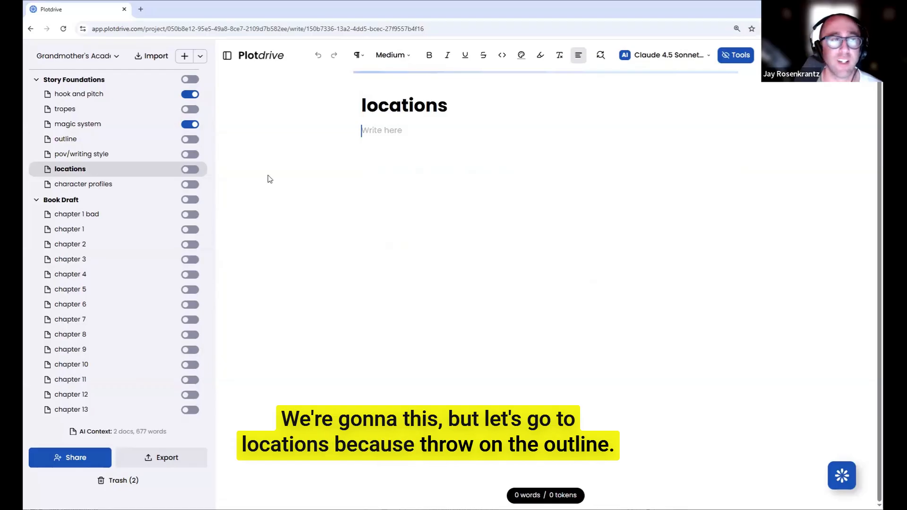
pyautogui.click(190, 139)
pyautogui.click(190, 109)
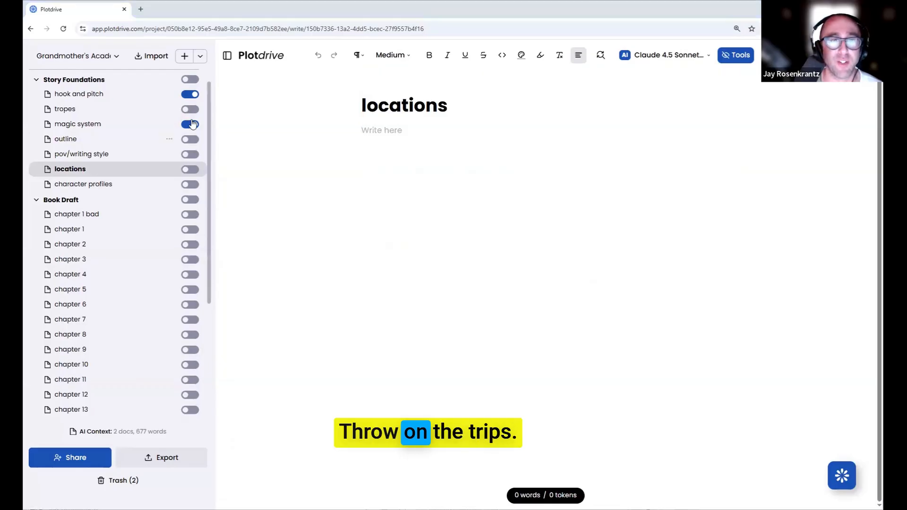
# In the locations document, use Go with a prompt for five different noncliche fantasy settings for this story that would be completely original aesthetic twists.
pyautogui.click(737, 55)
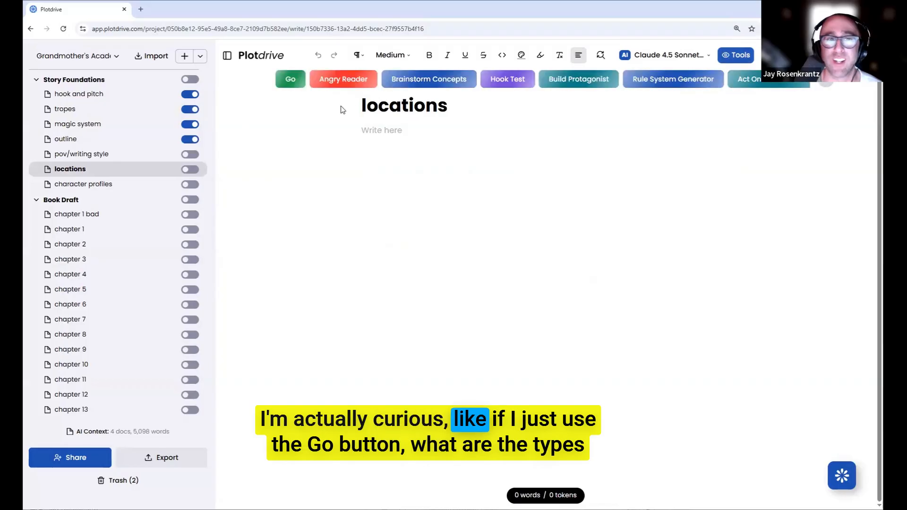
pyautogui.click(445, 137)
pyautogui.write('wh')
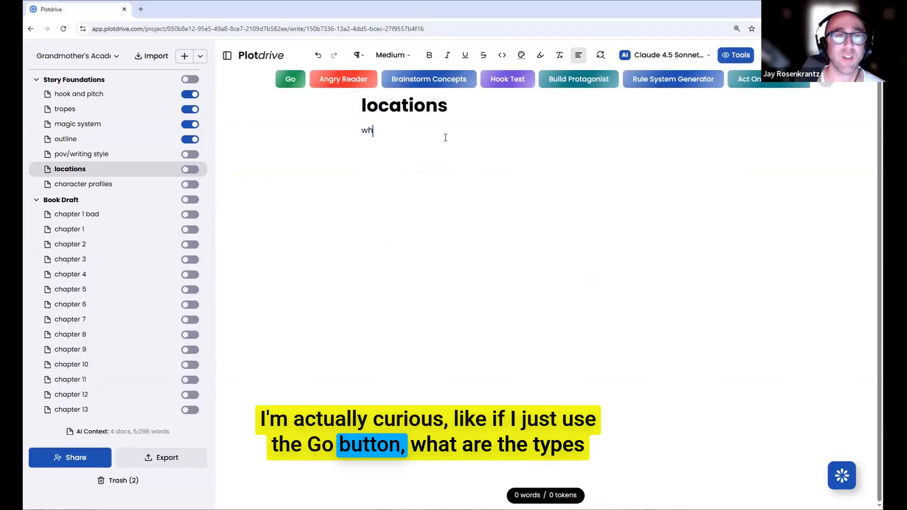
pyautogui.write('at are the types ')
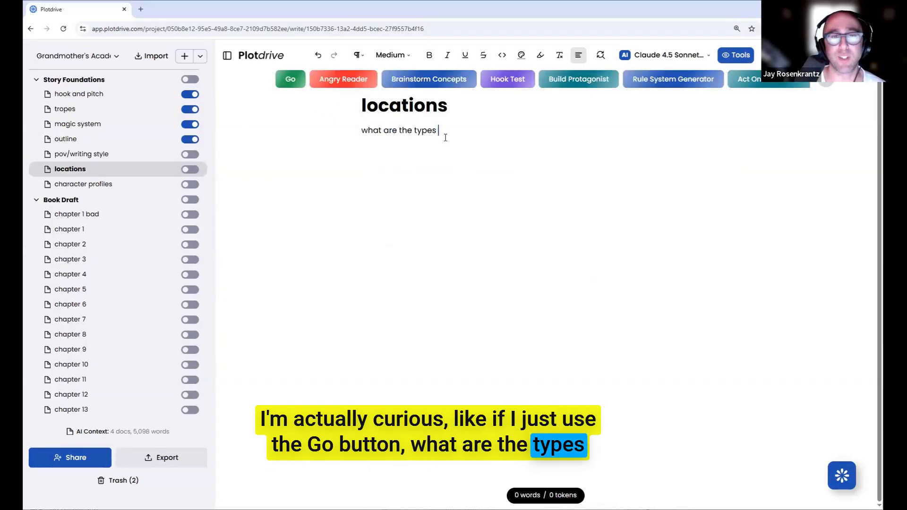
pyautogui.write('of fantasy set')
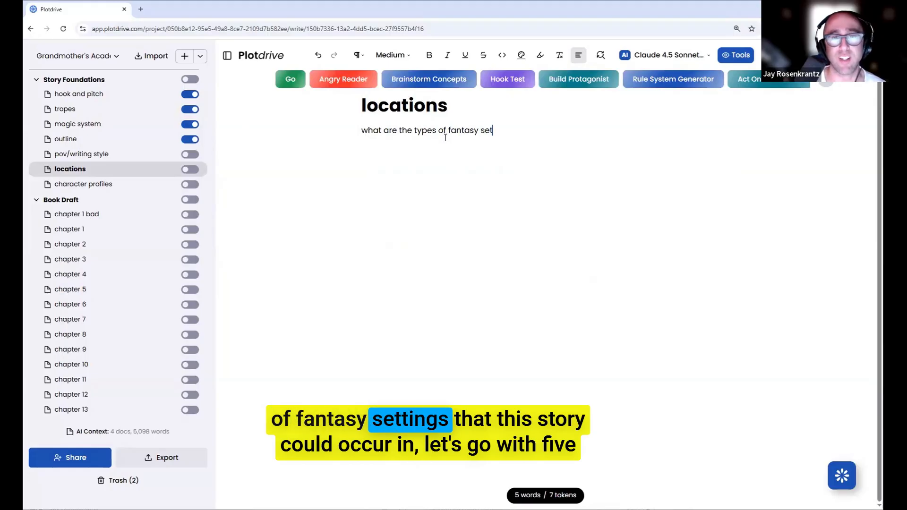
pyautogui.write('tings that this ')
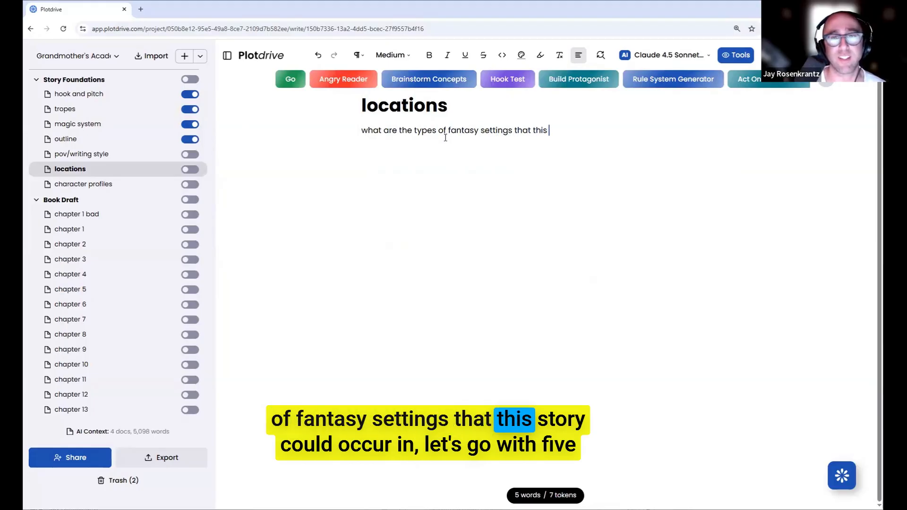
pyautogui.write('story c')
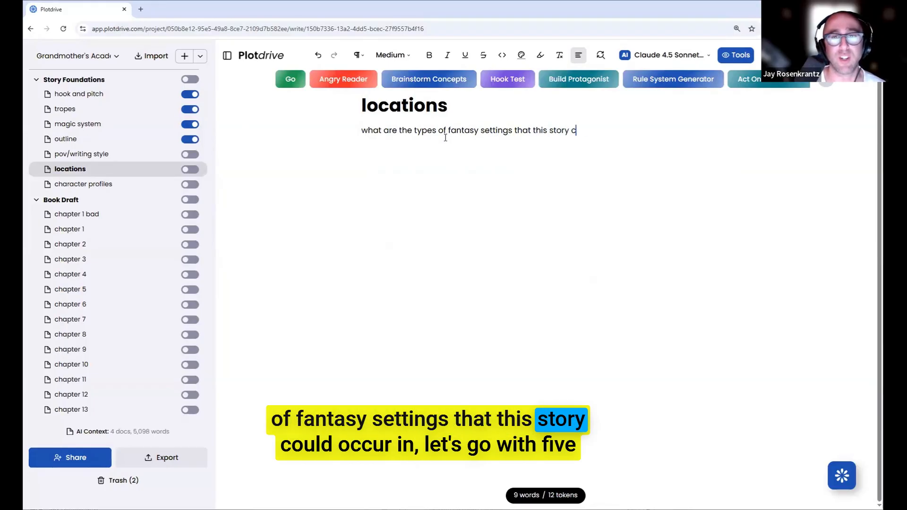
pyautogui.write('ould occur in')
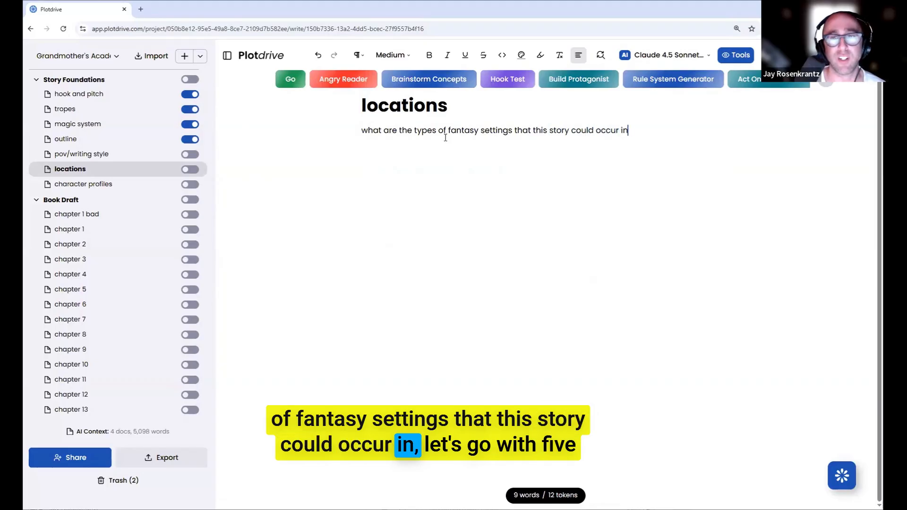
pyautogui.write("? let's go")
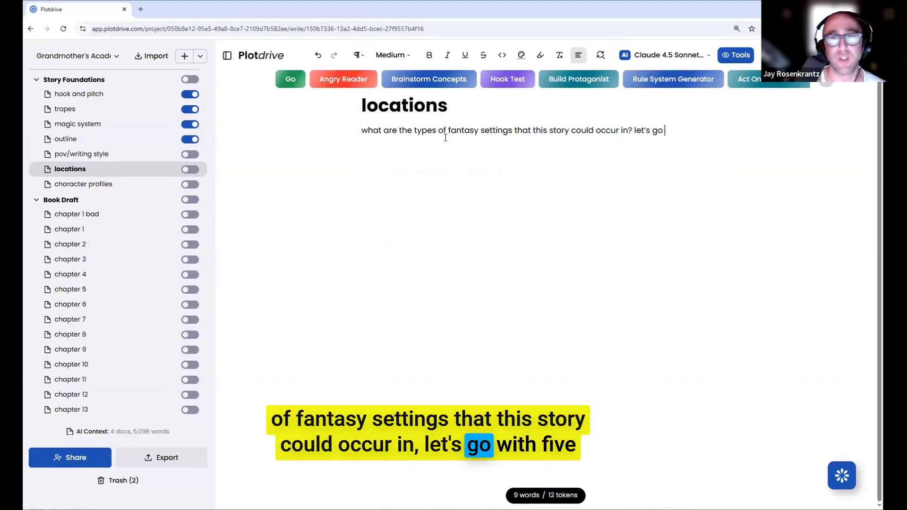
pyautogui.write(' with')
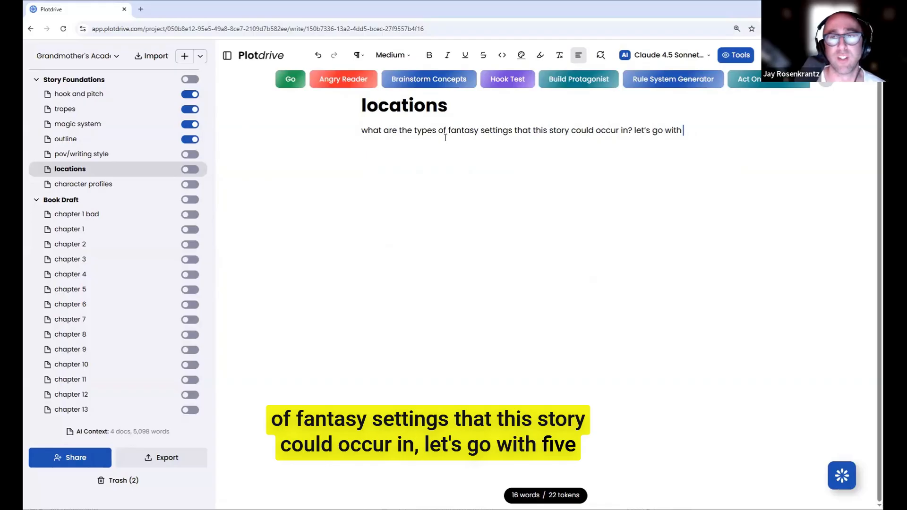
pyautogui.write(' five different')
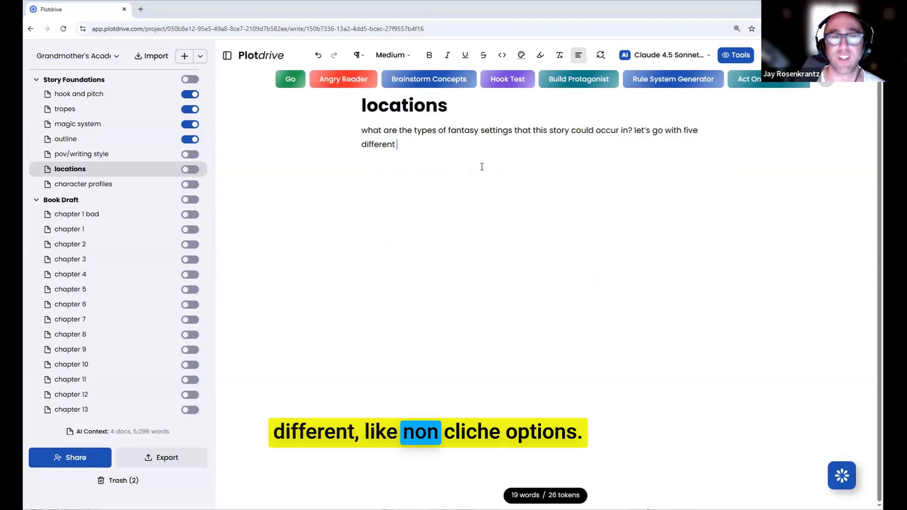
pyautogui.write('nonc')
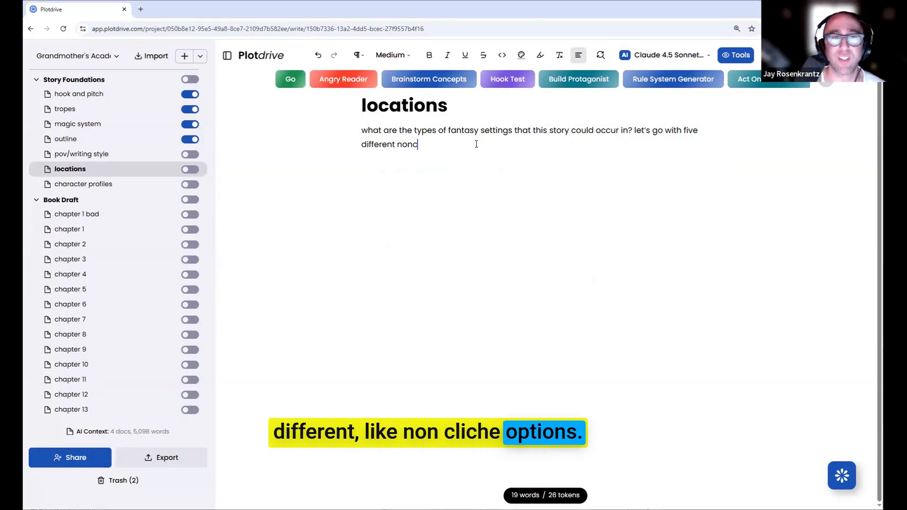
pyautogui.write('liche options that')
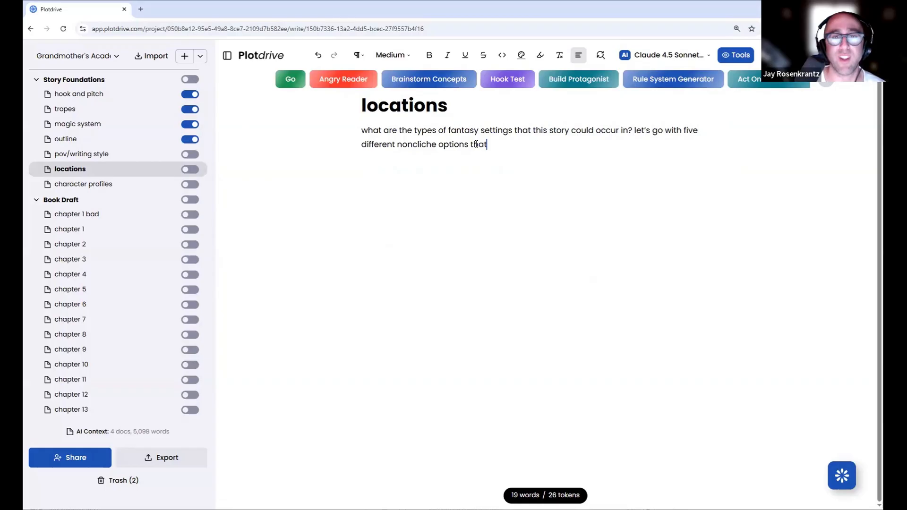
pyautogui.write(' would be completely o')
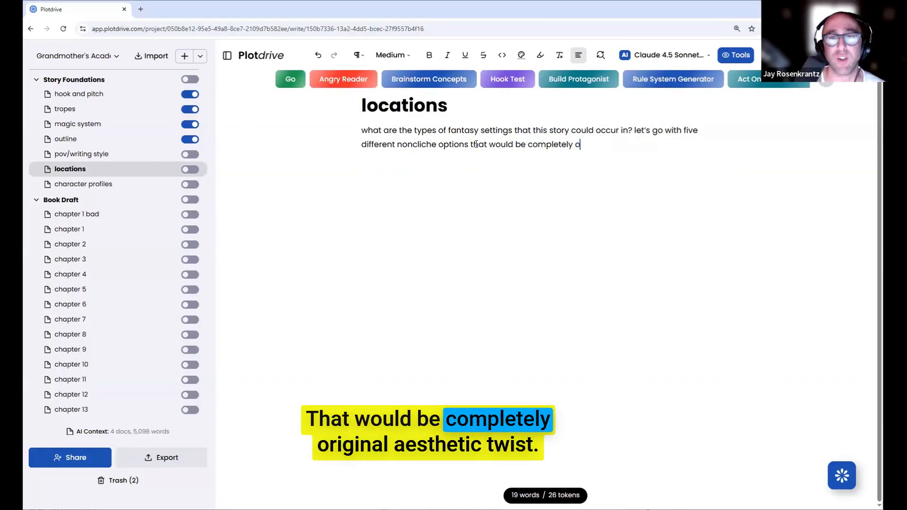
pyautogui.write('riginal aesthetic ')
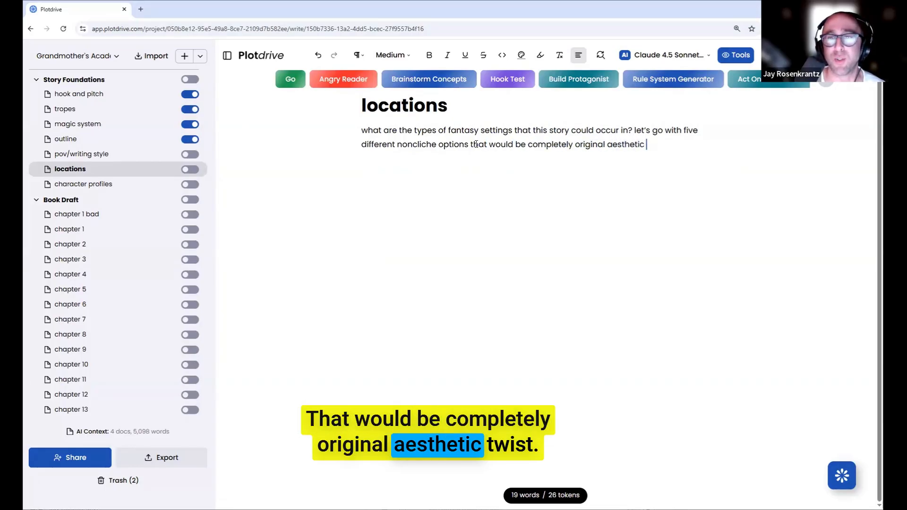
pyautogui.write('twsits')
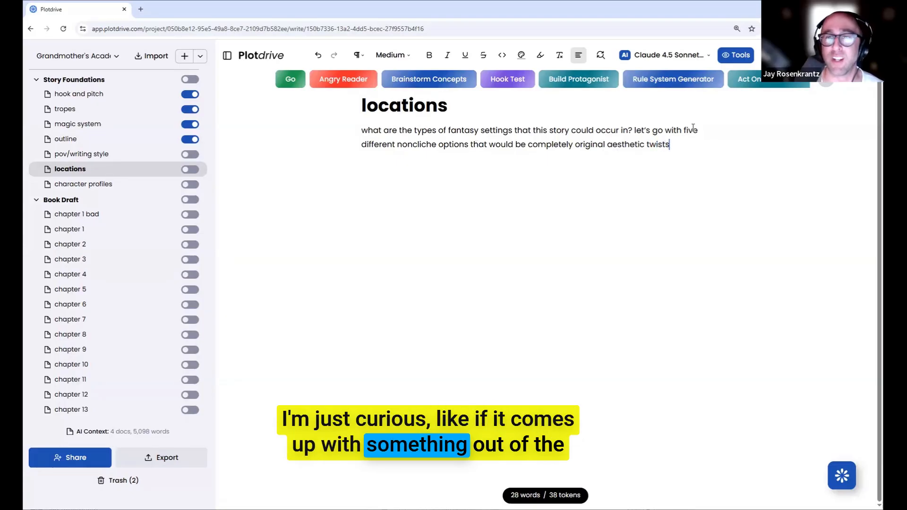
pyautogui.click(290, 79)
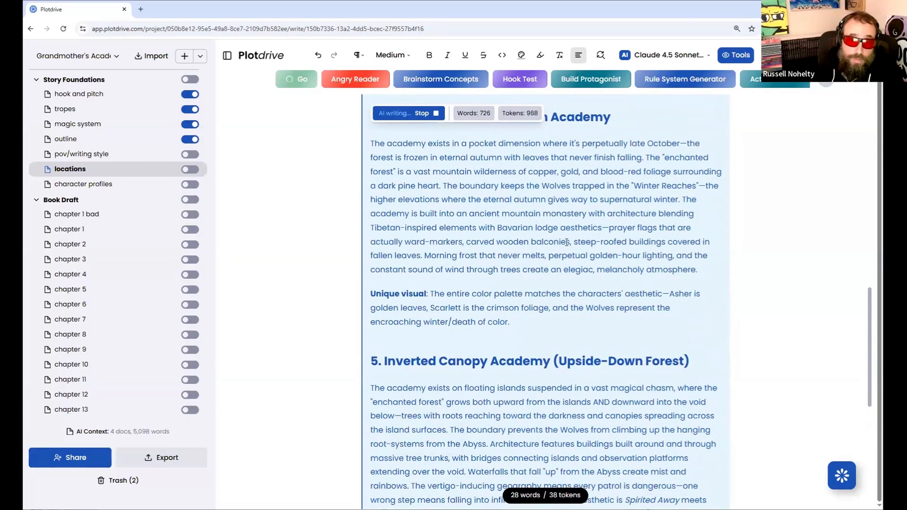
# Delete the generated title, the first three setting options and the number before the Autumn-Locked Mountain Academy heading.
pyautogui.scroll(5, 637, 274)
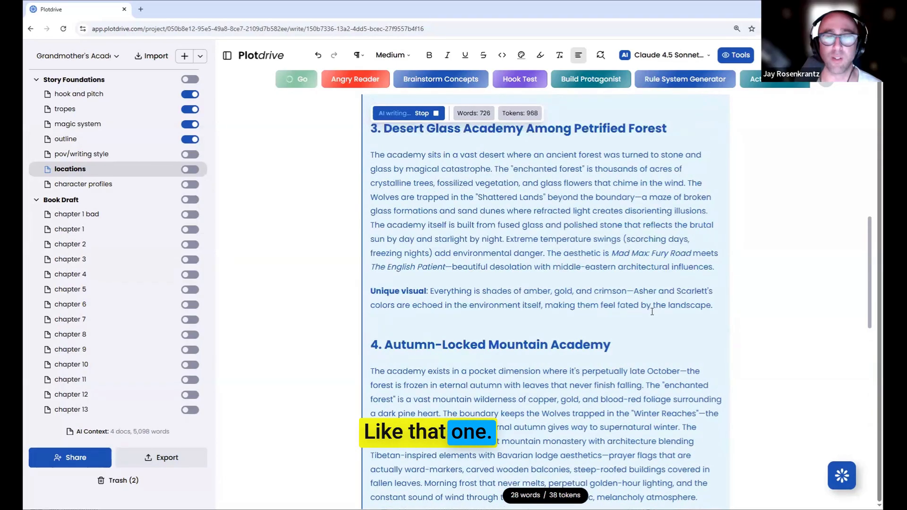
pyautogui.moveTo(519, 229); pyautogui.dragTo(349, 215)
pyautogui.scroll(12, 520, 229)
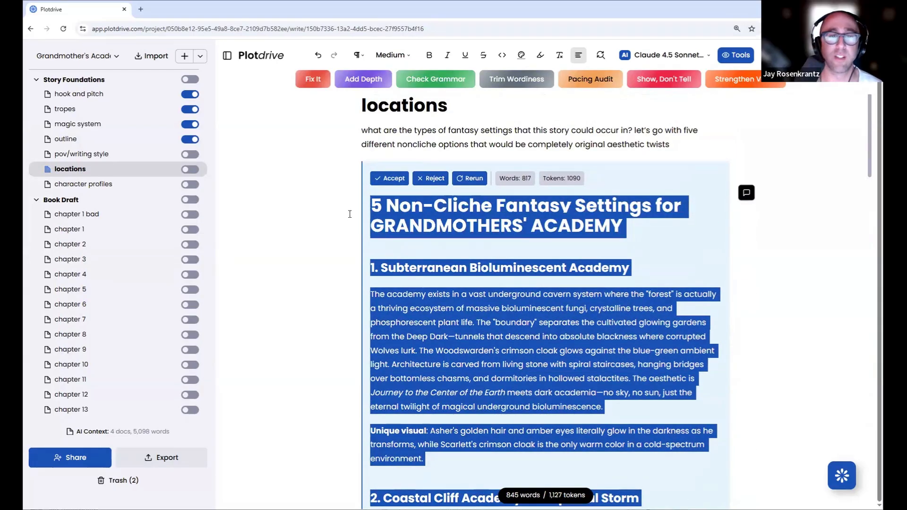
pyautogui.press('BackSpace')
pyautogui.scroll(-3, 414, 220)
pyautogui.press('BackSpace')
pyautogui.press('BackSpace')
pyautogui.press('BackSpace')
pyautogui.scroll(-1, 385, 132)
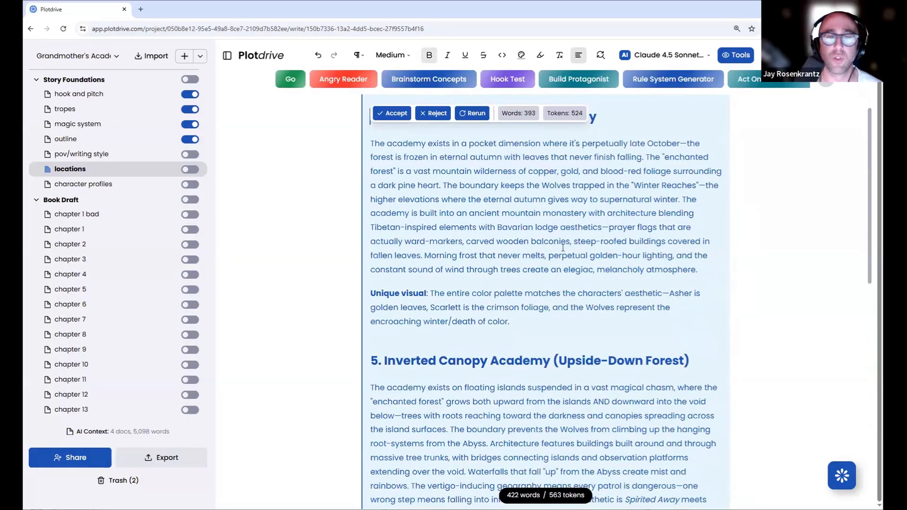
# Delete the text from the Inverted Canopy Academy option through "Option #4" under Recommendation, and accept the remaining generated text.
pyautogui.scroll(-3, 563, 248)
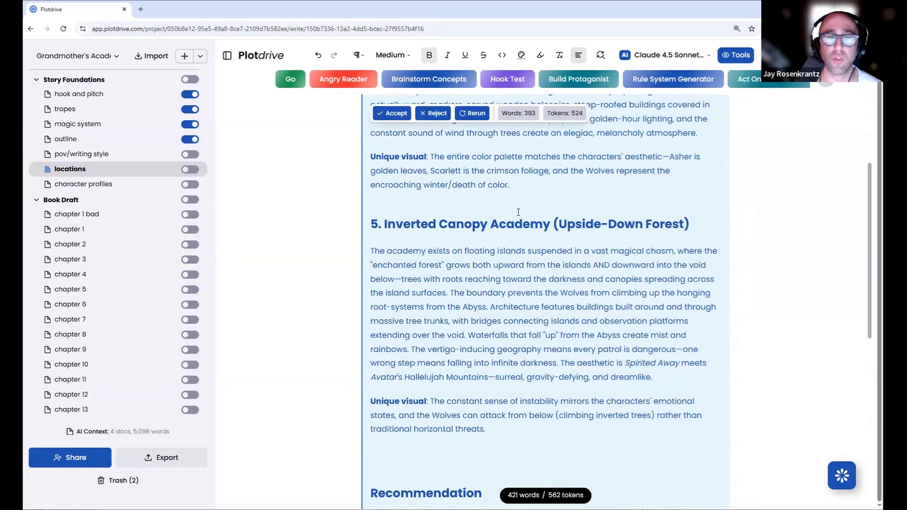
pyautogui.scroll(-2, 518, 212)
pyautogui.scroll(2, 373, 156)
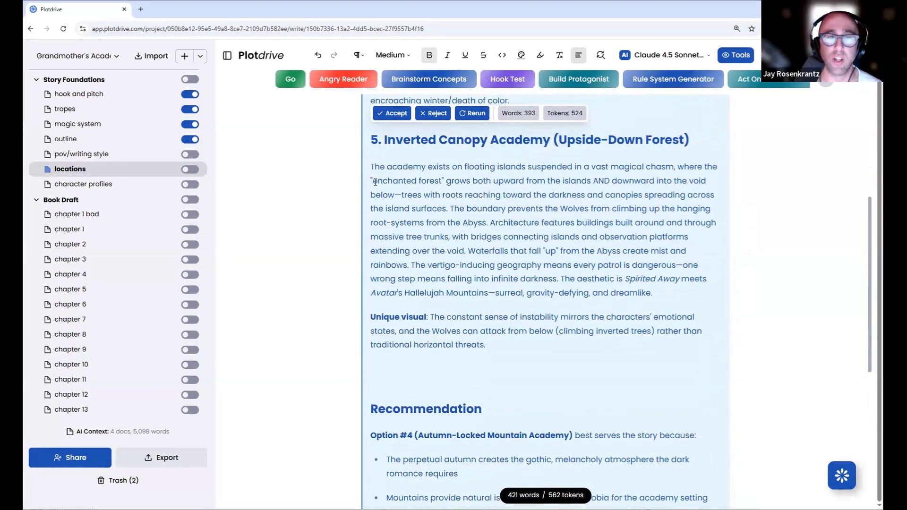
pyautogui.moveTo(373, 218); pyautogui.dragTo(413, 241)
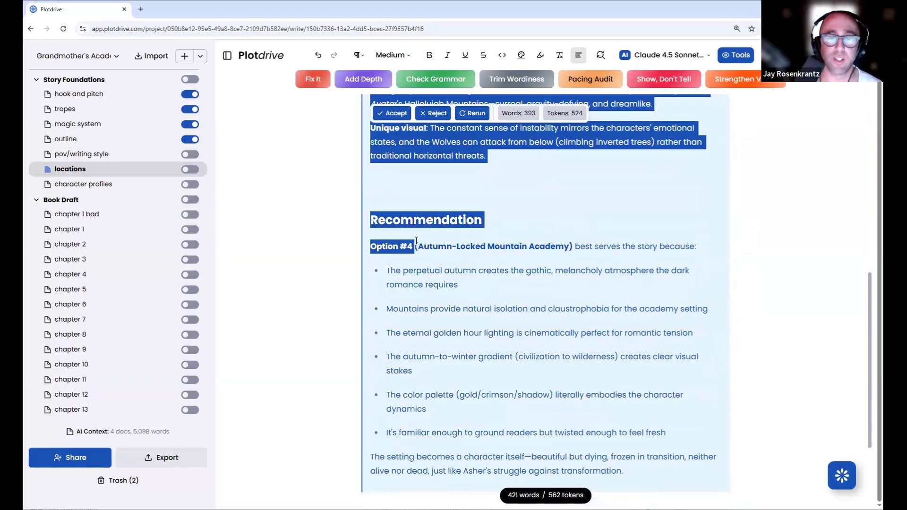
pyautogui.press('BackSpace')
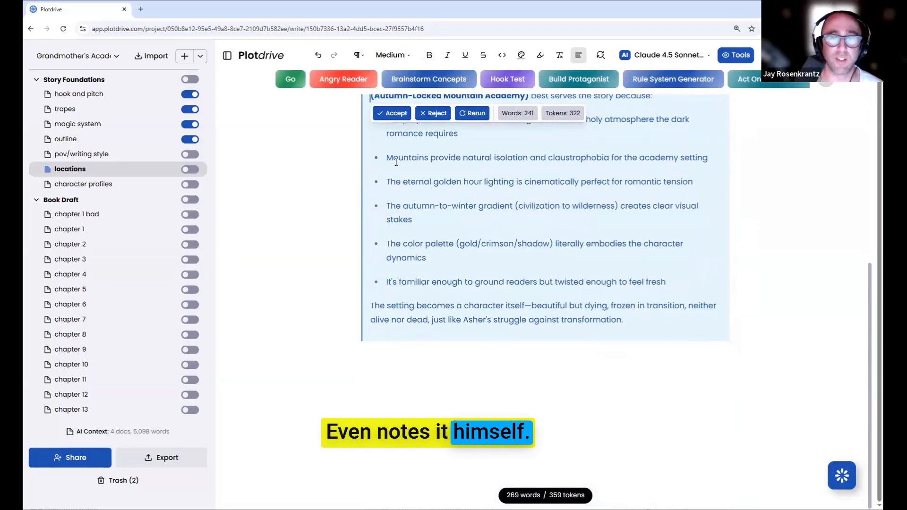
pyautogui.click(390, 114)
pyautogui.scroll(5, 463, 208)
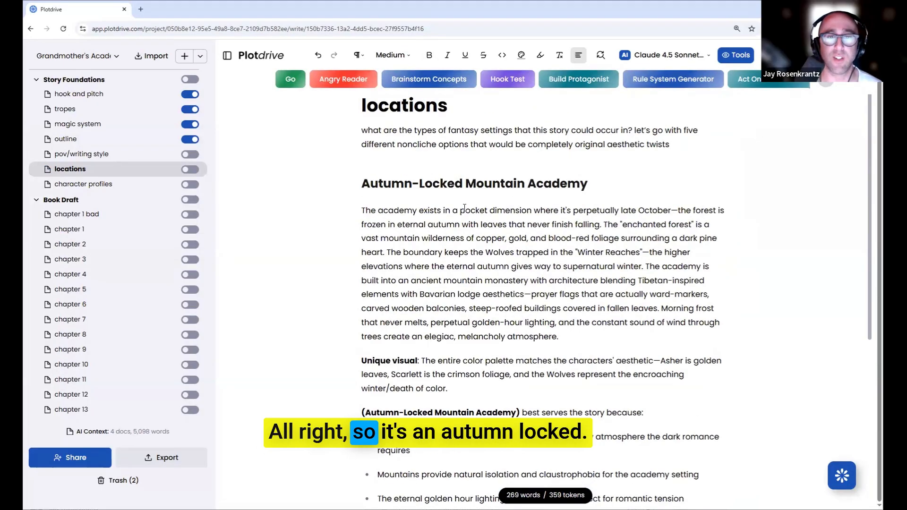
# Delete the settings prompt and the empty line above the Autumn-Locked Mountain Academy heading in the locations document.
pyautogui.tripleClick(434, 147)
pyautogui.press('BackSpace')
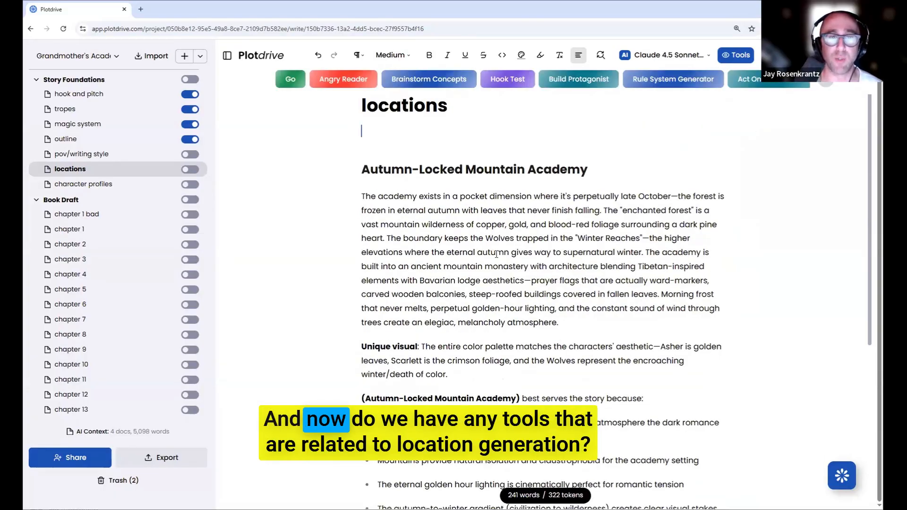
pyautogui.press('BackSpace')
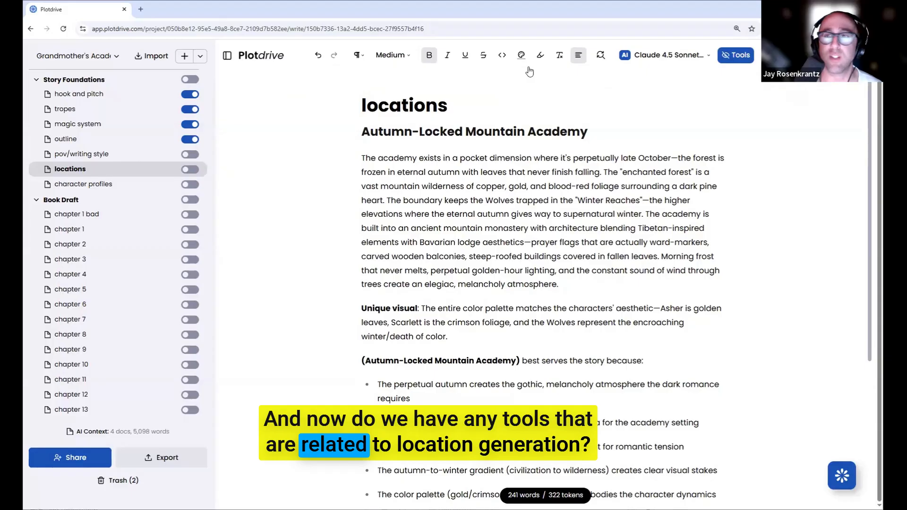
# Look through the Global Tools Library for location tools and pin the Worldbuilding tool Reveal Unique World Elements.
pyautogui.click(741, 55)
pyautogui.scroll(-4, 256, 234)
pyautogui.scroll(-2, 257, 233)
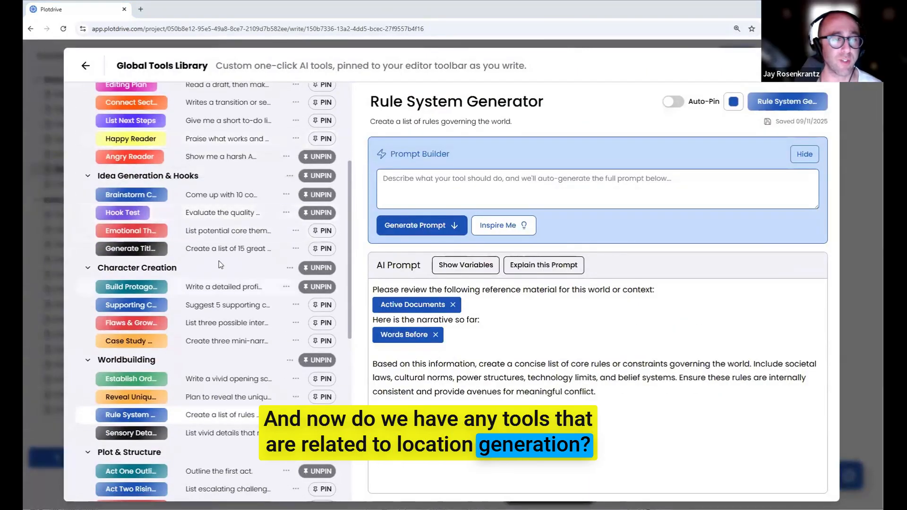
pyautogui.scroll(-2, 219, 260)
pyautogui.scroll(-2, 198, 227)
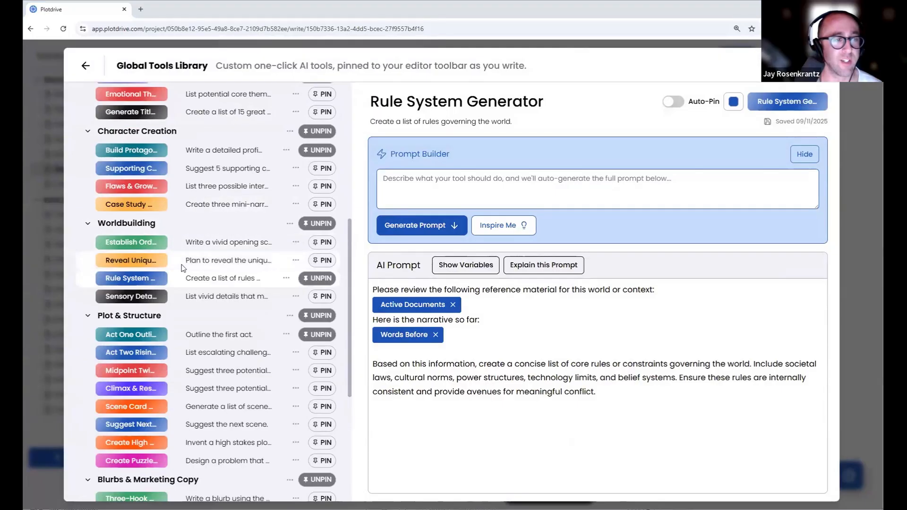
pyautogui.click(227, 260)
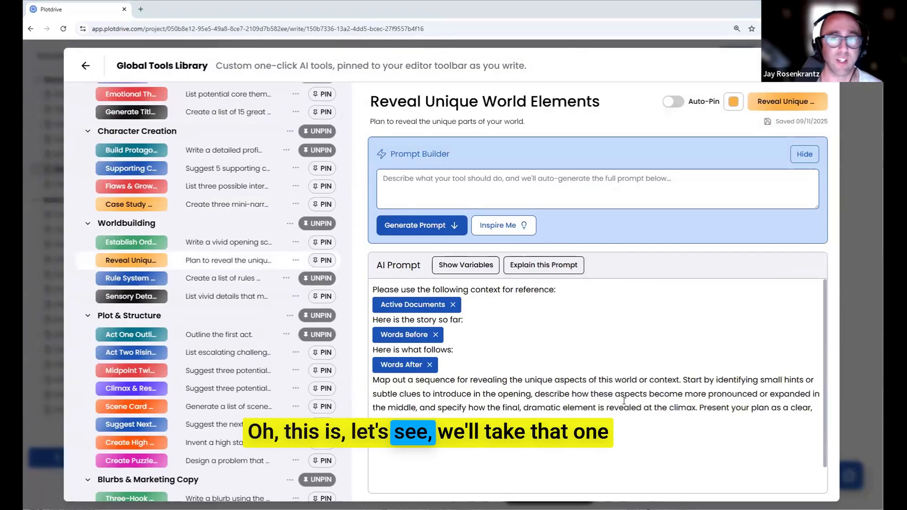
pyautogui.click(320, 261)
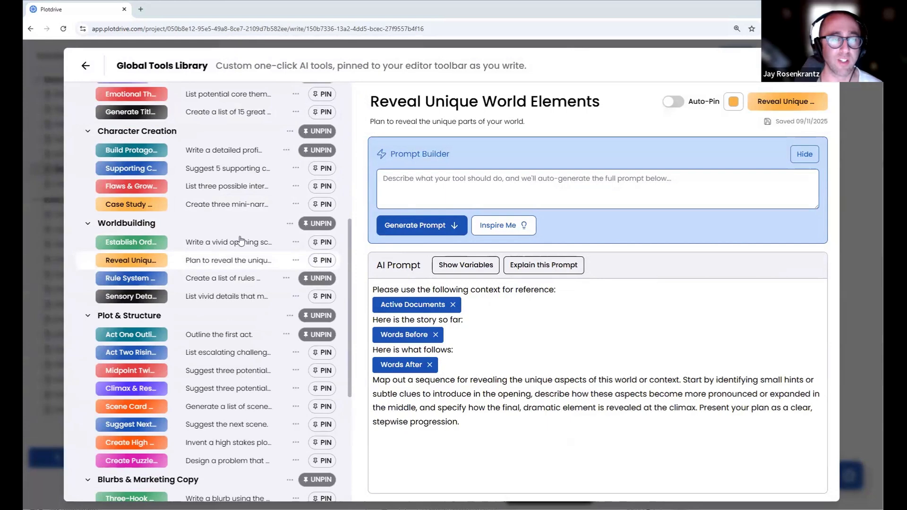
pyautogui.scroll(-2, 239, 239)
pyautogui.scroll(-1, 239, 239)
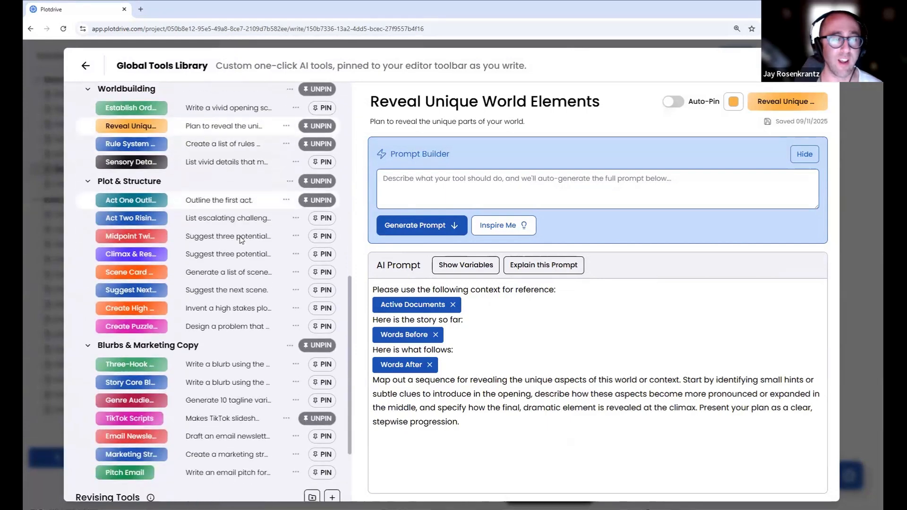
# Add a new writing tool named Create Scene Locations to the library.
pyautogui.scroll(10, 133, 279)
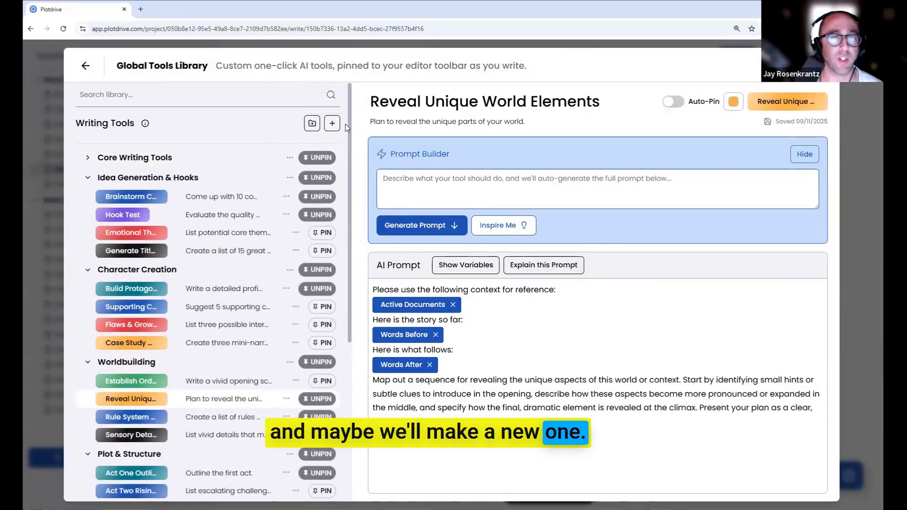
pyautogui.click(332, 124)
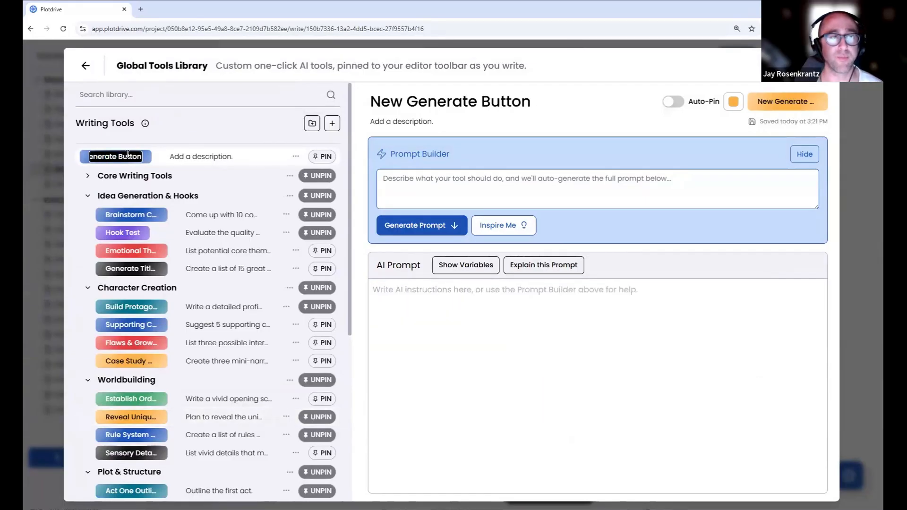
pyautogui.write('Creat')
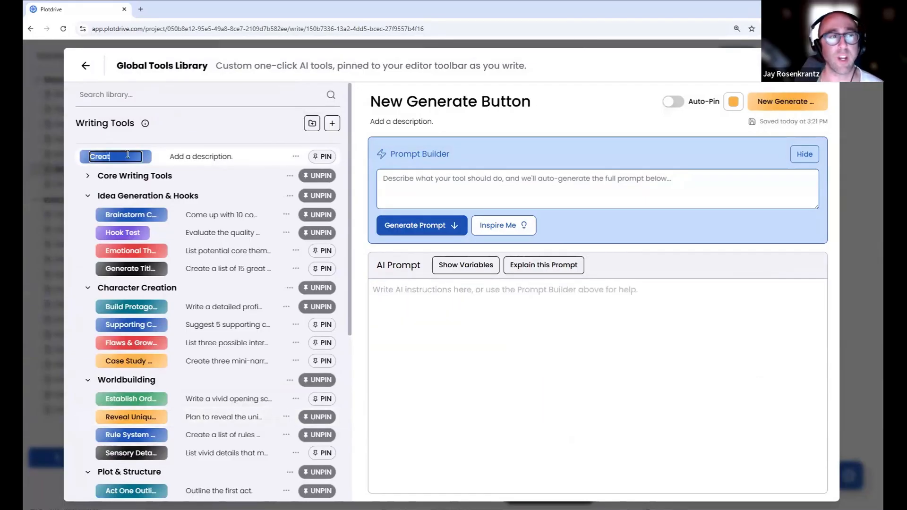
pyautogui.write('e Scene L')
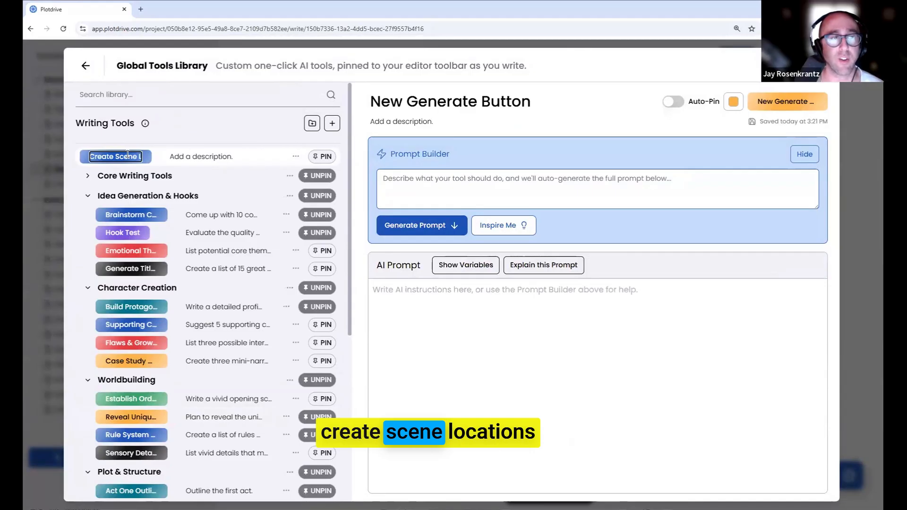
pyautogui.write('ocations')
pyautogui.press('Return')
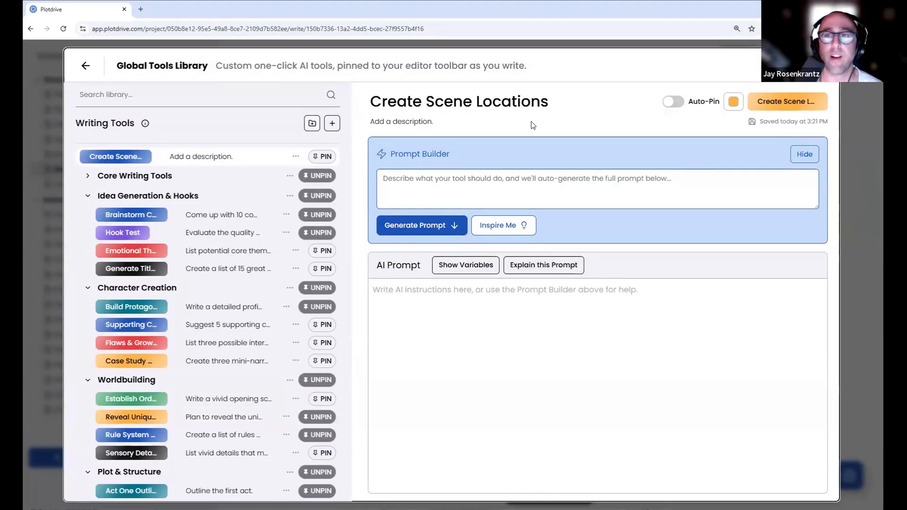
# Set the colour of the Create Scene Locations tool to the bright cyan #5cf7f9.
pyautogui.click(733, 101)
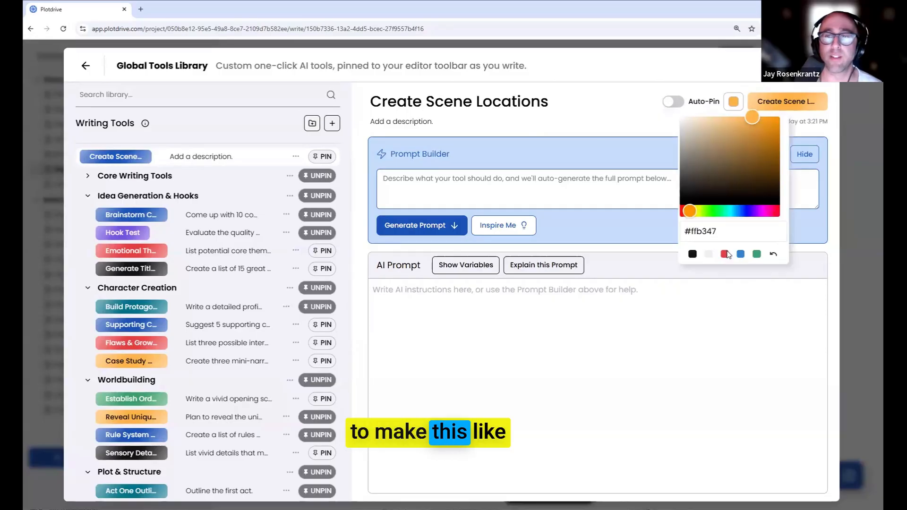
pyautogui.click(720, 211)
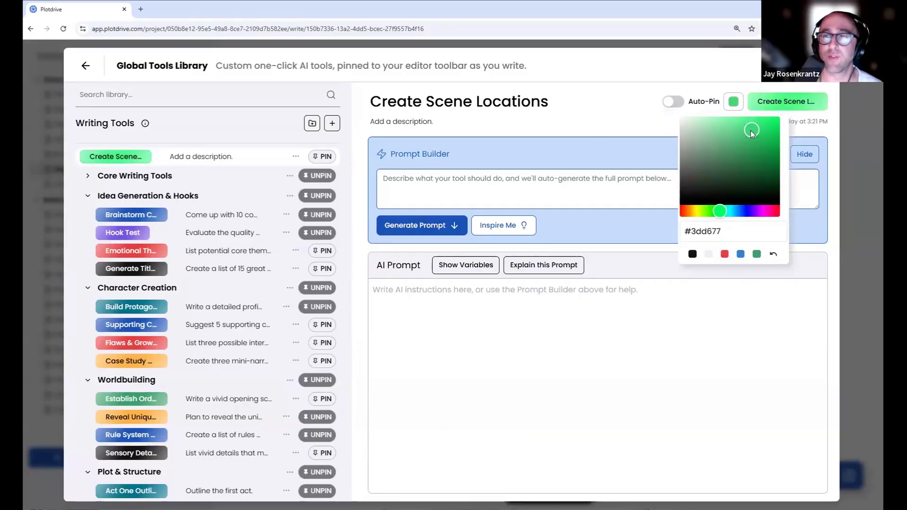
pyautogui.moveTo(749, 136); pyautogui.dragTo(757, 126)
pyautogui.moveTo(724, 209); pyautogui.dragTo(730, 212)
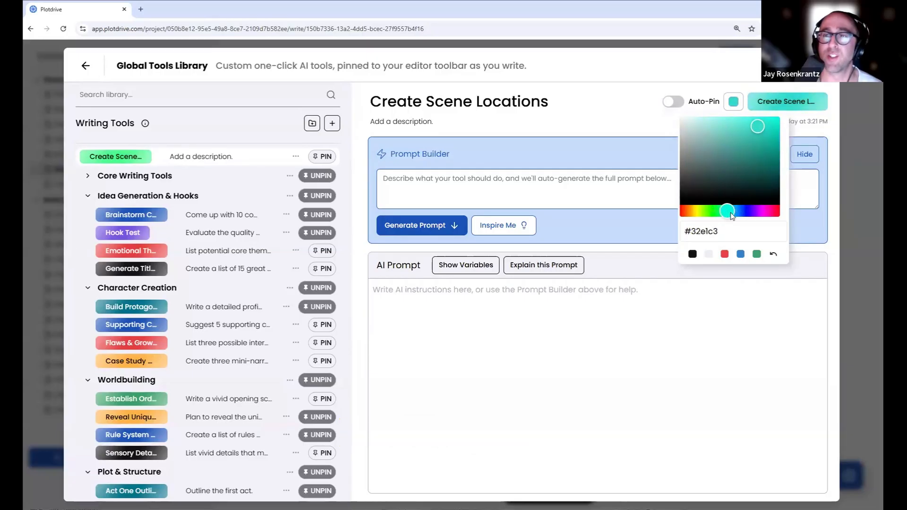
pyautogui.moveTo(746, 124); pyautogui.dragTo(743, 120)
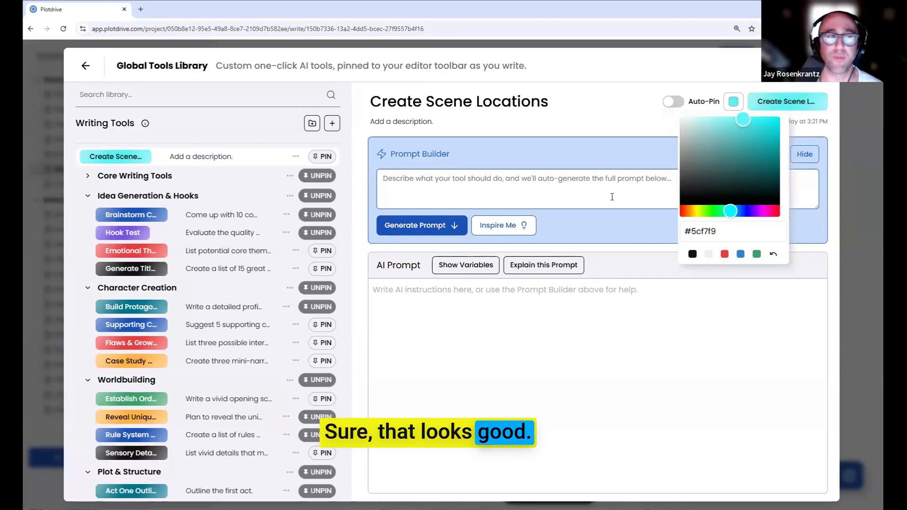
# Generate the tool's AI prompt from the description "create scene sketches for the locations in this story".
pyautogui.click(595, 187)
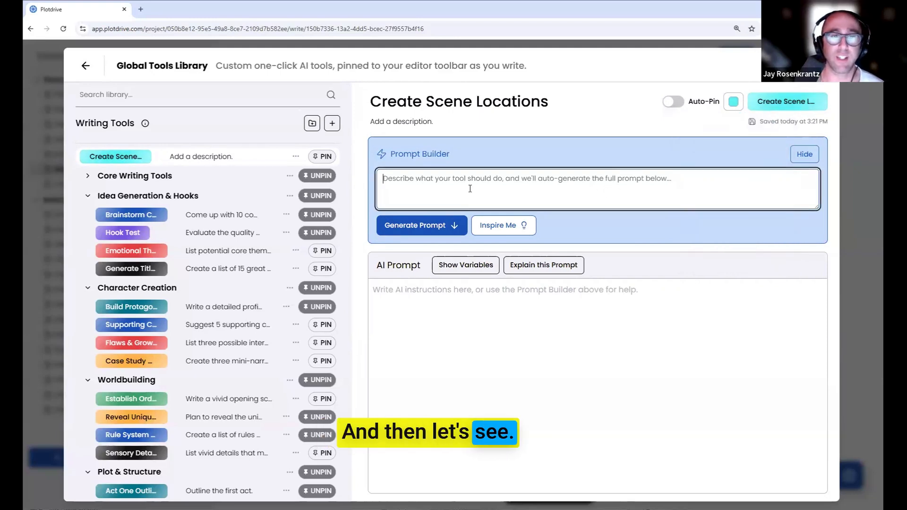
pyautogui.write('create')
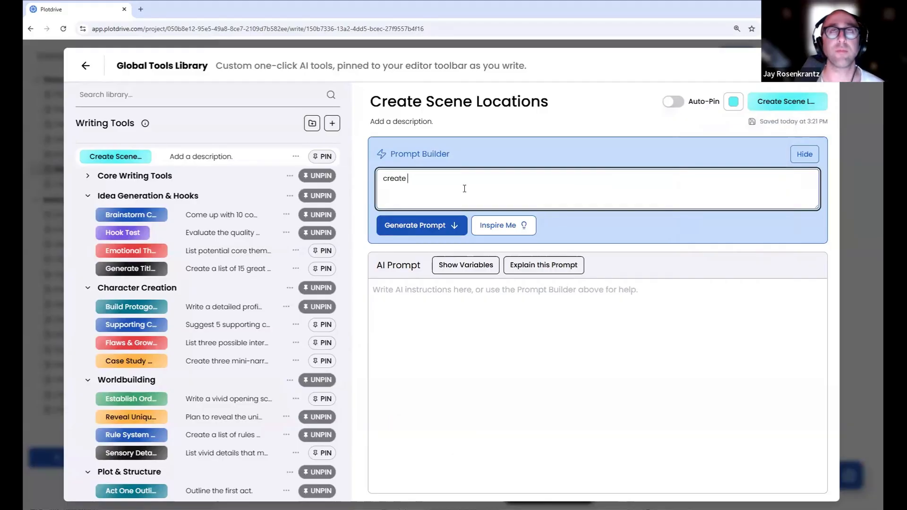
pyautogui.write(' scene ske')
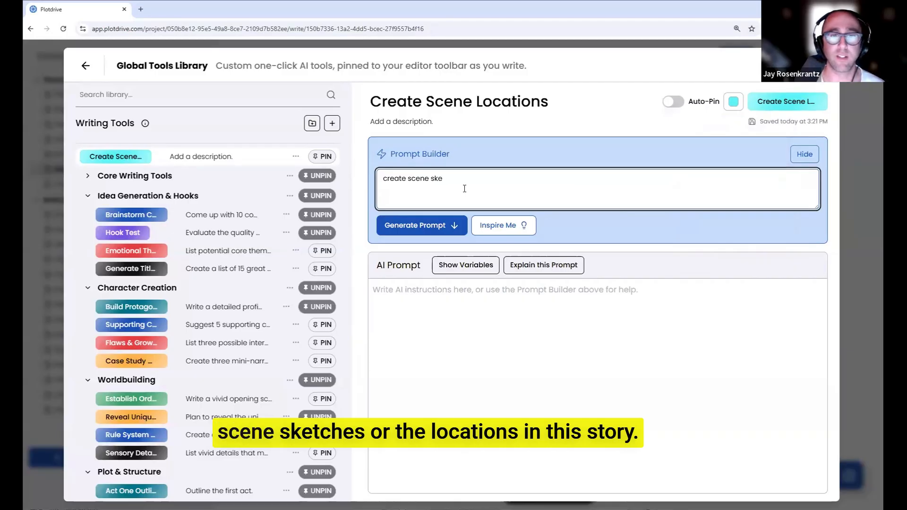
pyautogui.write('ttches for th')
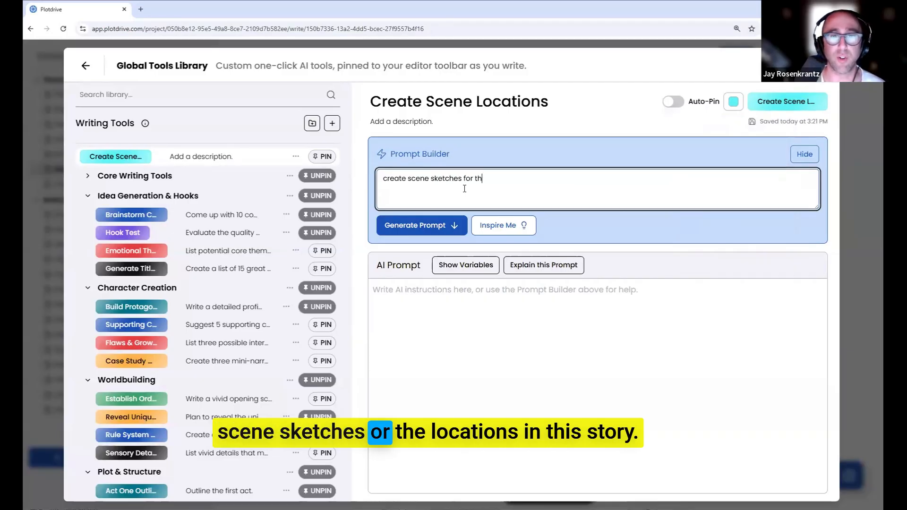
pyautogui.write('e locations in this story')
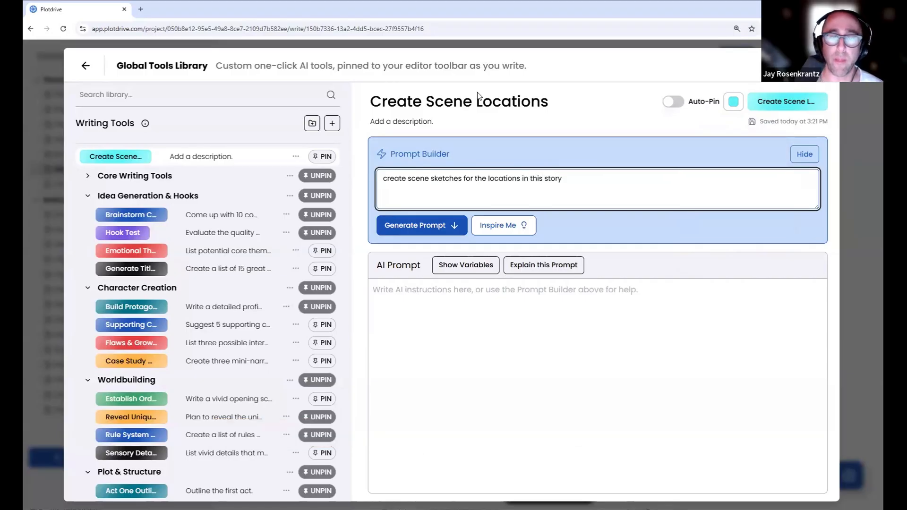
pyautogui.click(422, 225)
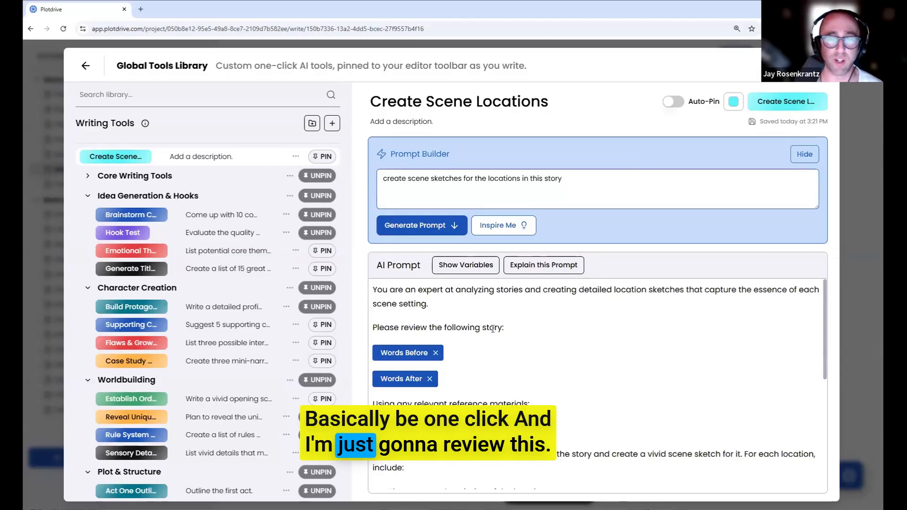
# Display the available variables and remove the Words After variable from the generated AI prompt.
pyautogui.scroll(-1, 448, 338)
pyautogui.scroll(1, 448, 337)
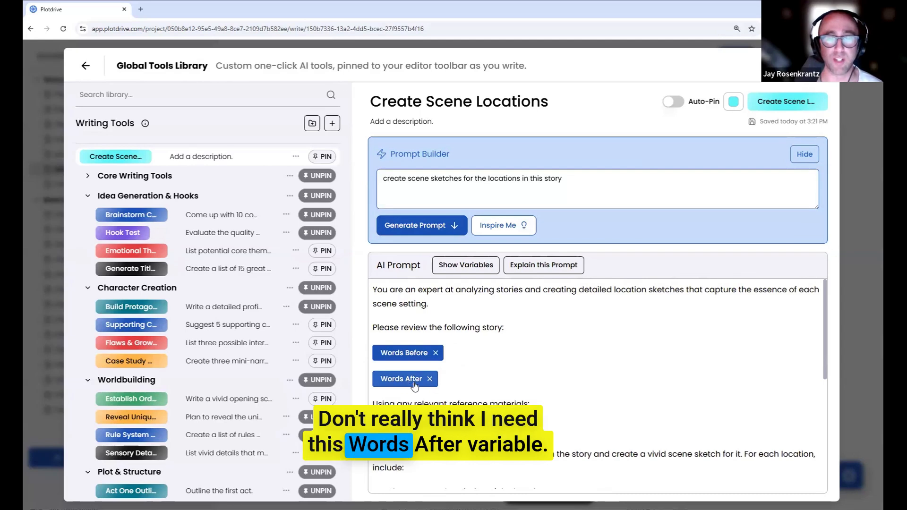
pyautogui.click(452, 267)
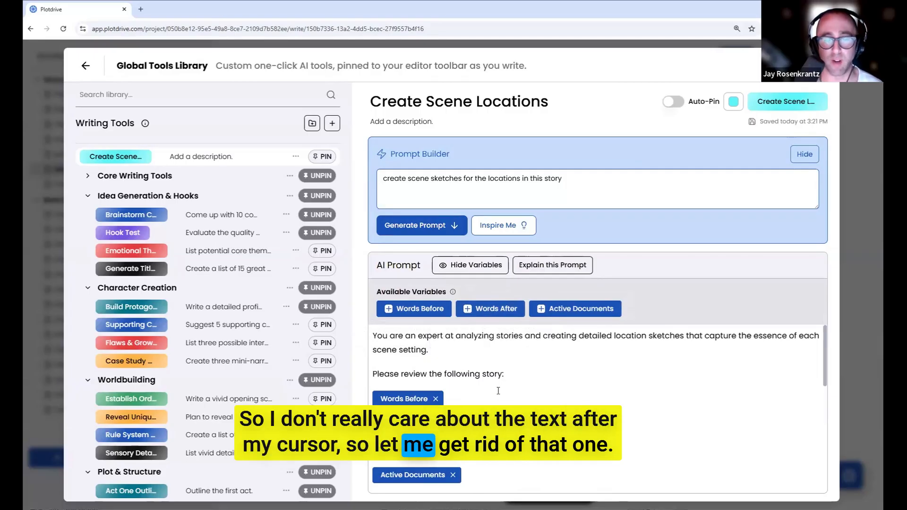
pyautogui.press('BackSpace')
pyautogui.press('BackSpace')
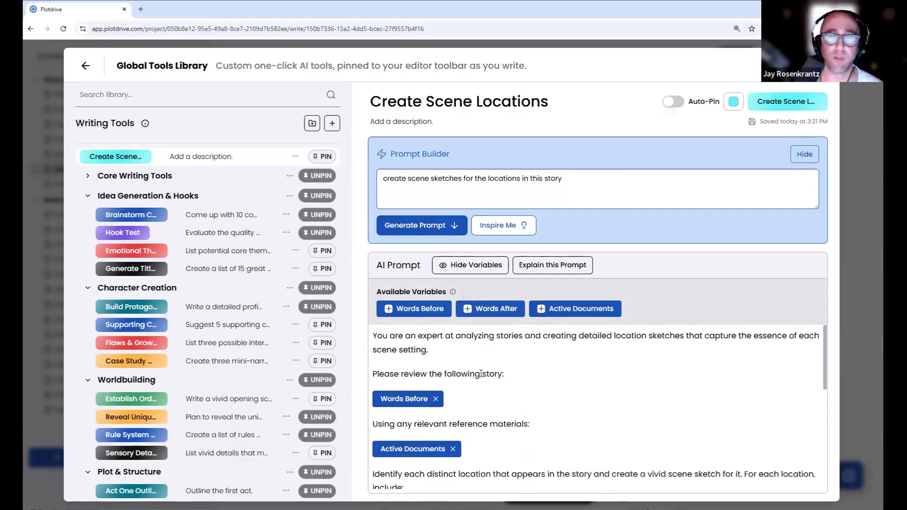
# Review the rest of the AI prompt, then pin Create Scene Locations and close the tools library.
pyautogui.scroll(-1, 481, 374)
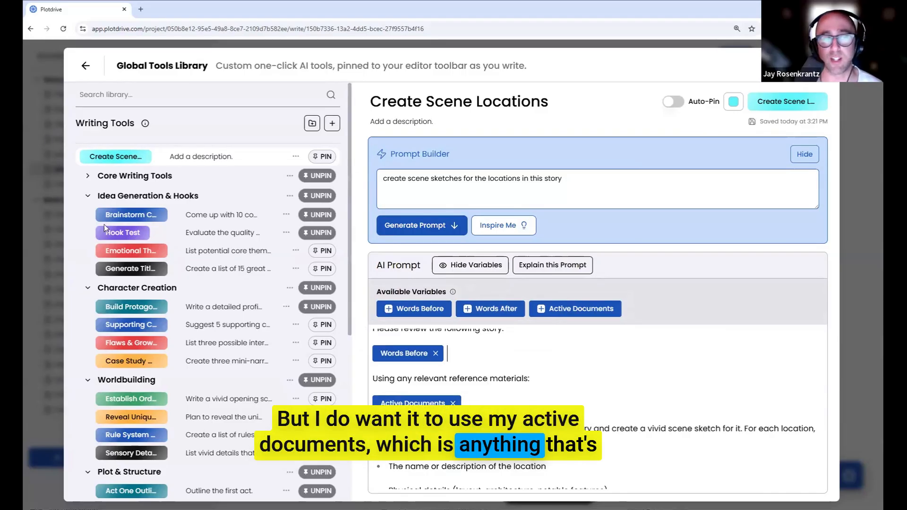
pyautogui.scroll(-3, 498, 377)
pyautogui.scroll(-2, 497, 378)
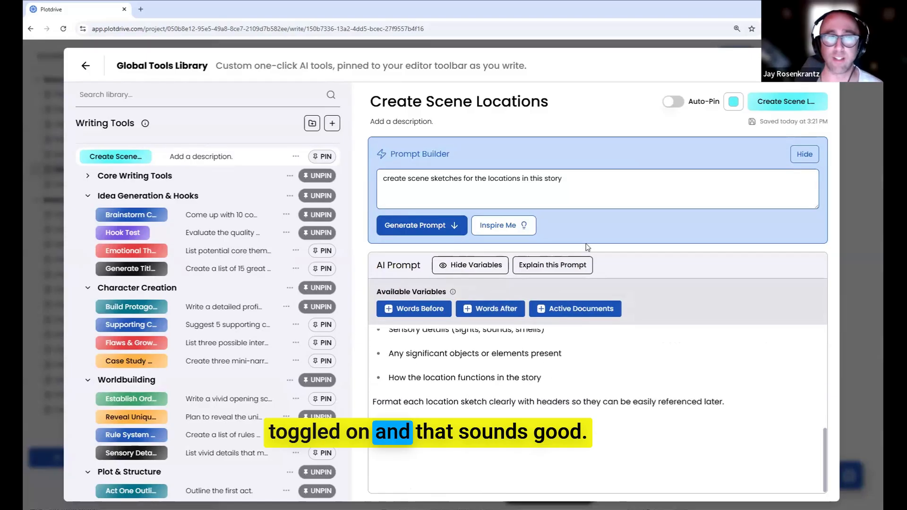
pyautogui.click(317, 158)
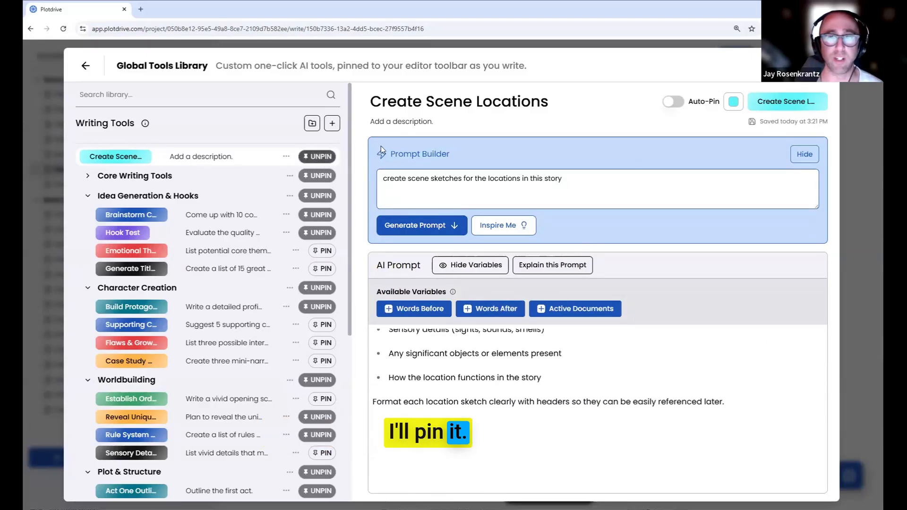
pyautogui.click(48, 106)
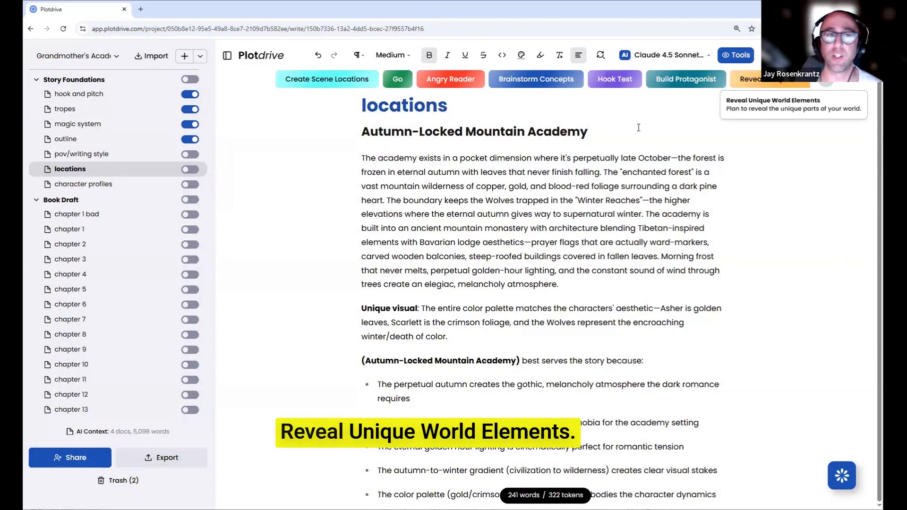
# Run Create Scene Locations below the last paragraph of the locations document and read through the sketches being generated.
pyautogui.scroll(-5, 443, 349)
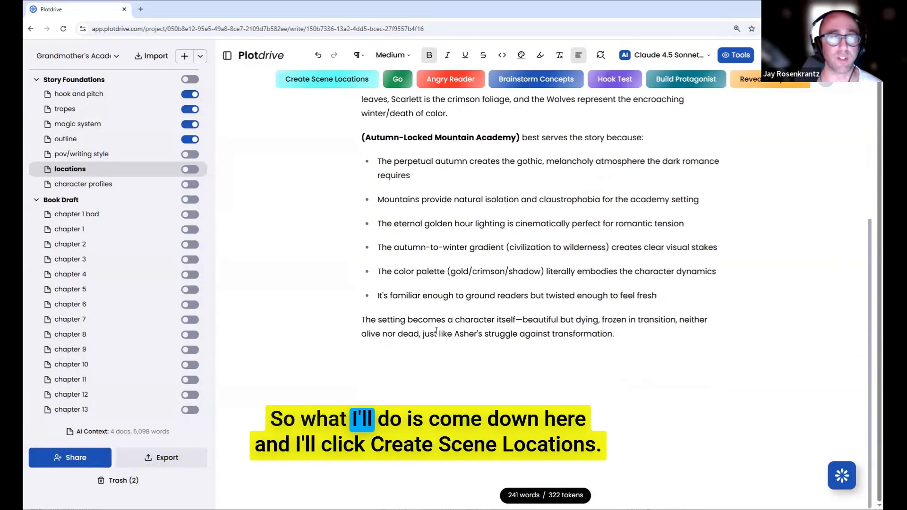
pyautogui.click(396, 368)
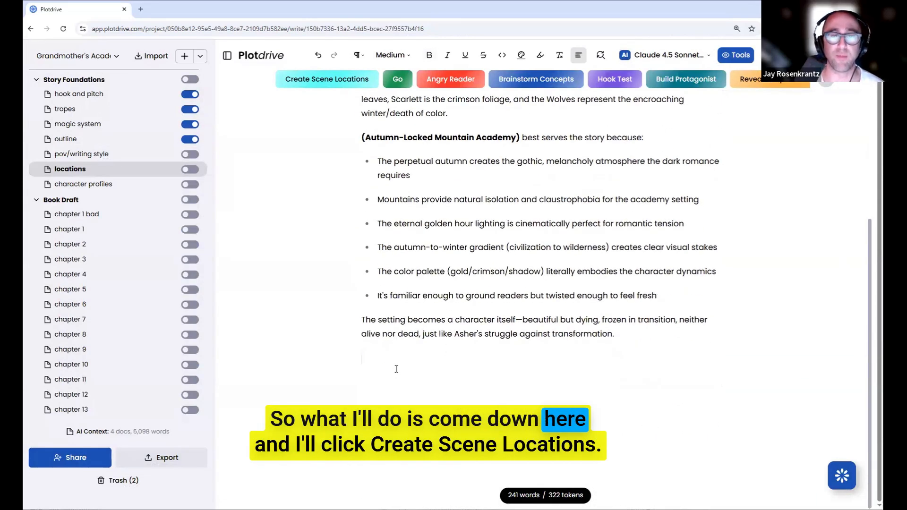
pyautogui.click(345, 90)
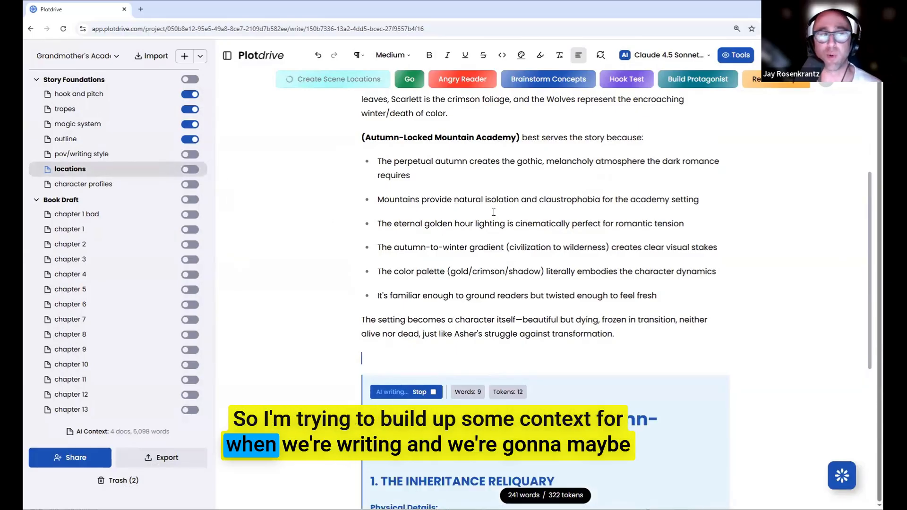
pyautogui.scroll(-1, 413, 172)
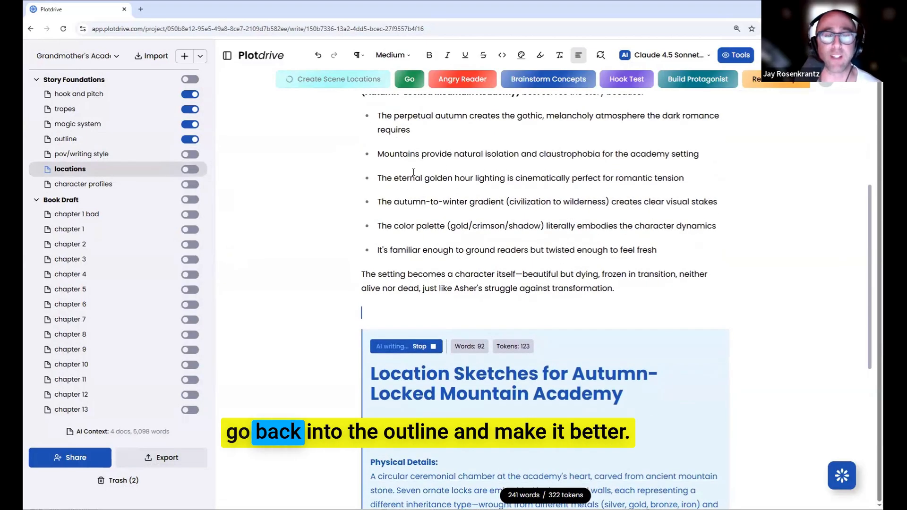
pyautogui.scroll(-2, 531, 148)
pyautogui.scroll(-3, 531, 148)
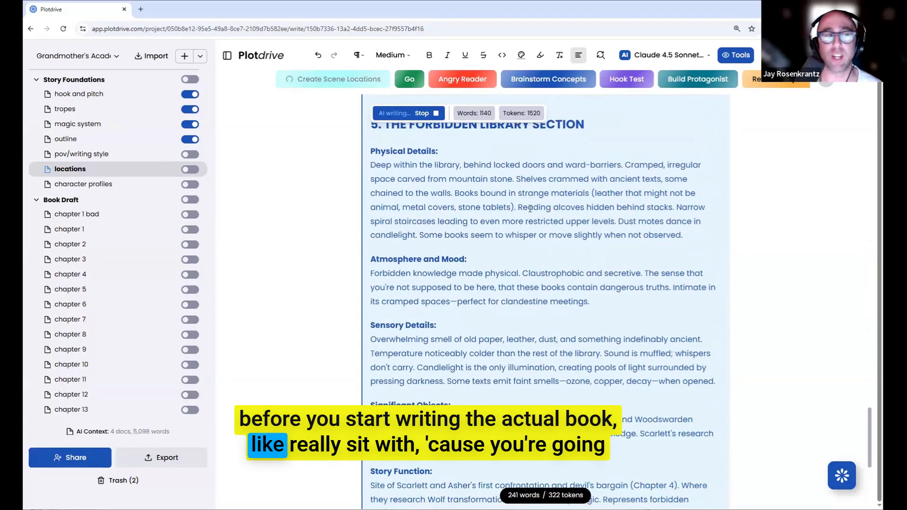
pyautogui.scroll(13, 527, 208)
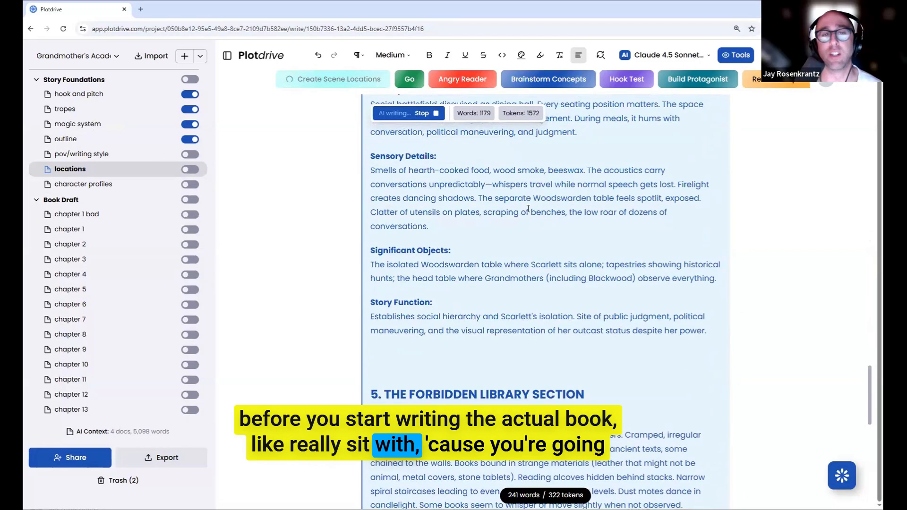
# Read through the rest of the generated location sketches, accept them and delete the stray asterisks at the end of the document.
pyautogui.scroll(-6, 528, 208)
pyautogui.scroll(-6, 528, 209)
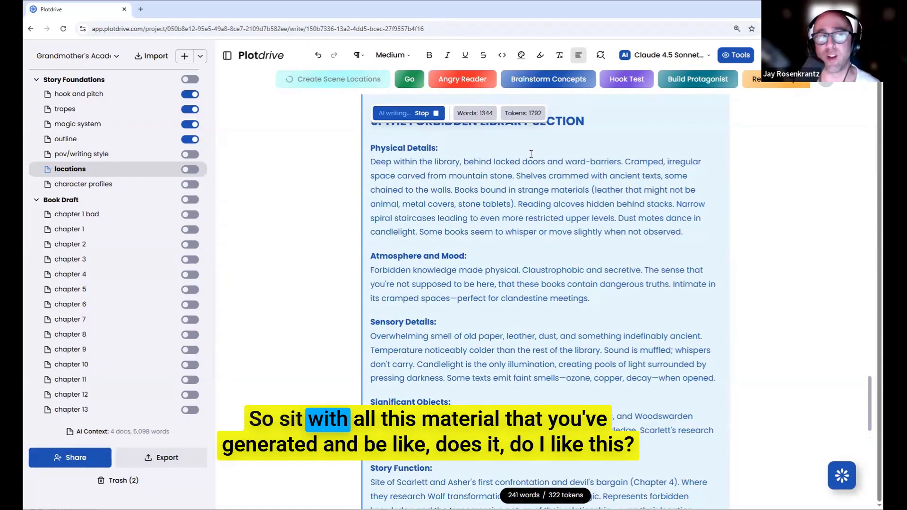
pyautogui.scroll(-1, 600, 195)
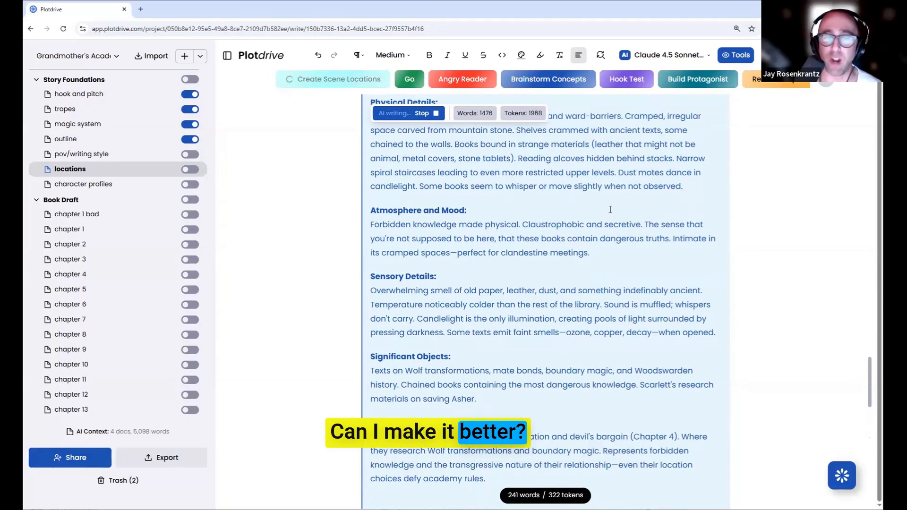
pyautogui.scroll(-4, 610, 208)
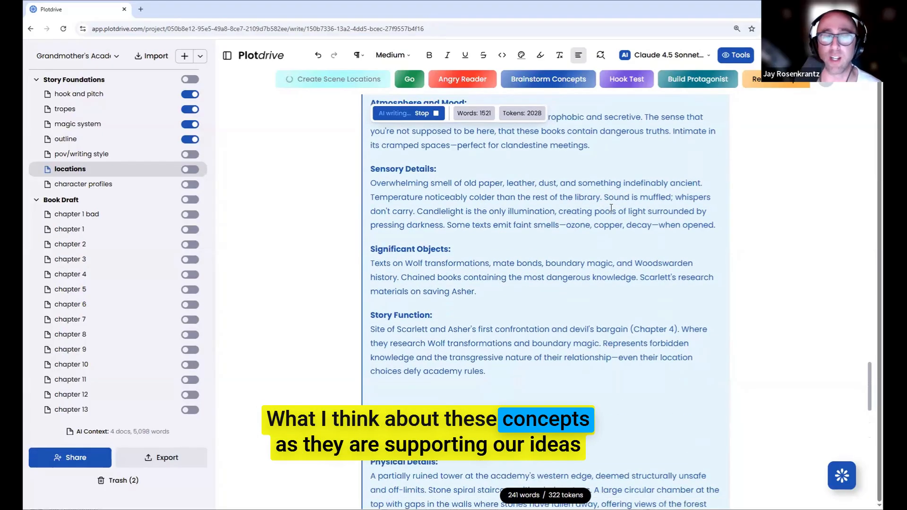
pyautogui.scroll(-3, 619, 234)
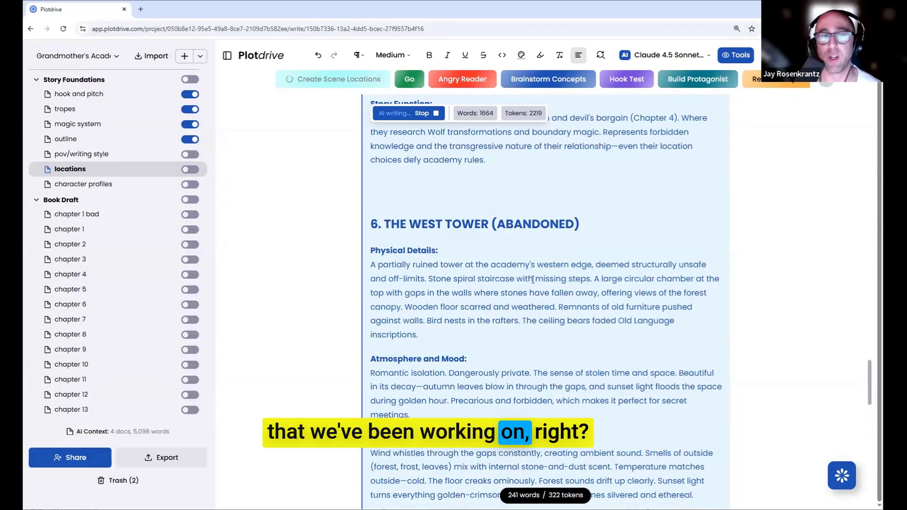
pyautogui.scroll(-3, 533, 279)
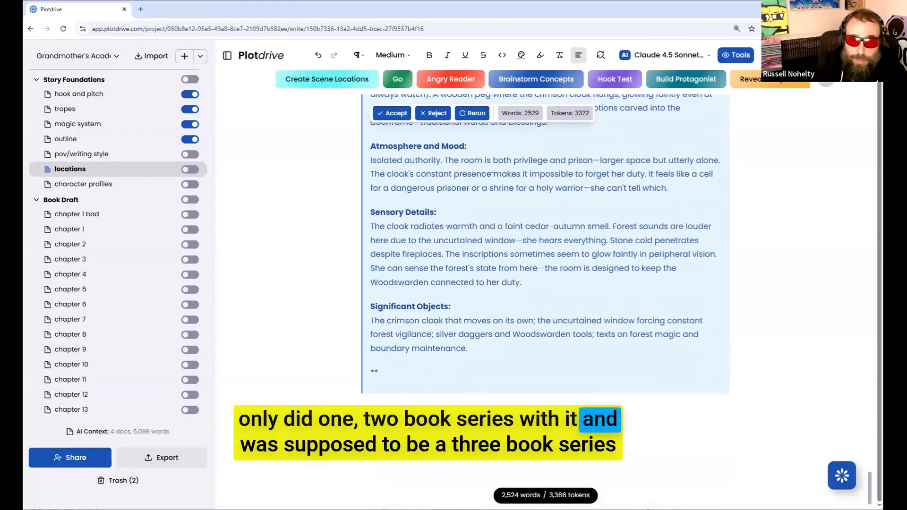
pyautogui.click(393, 114)
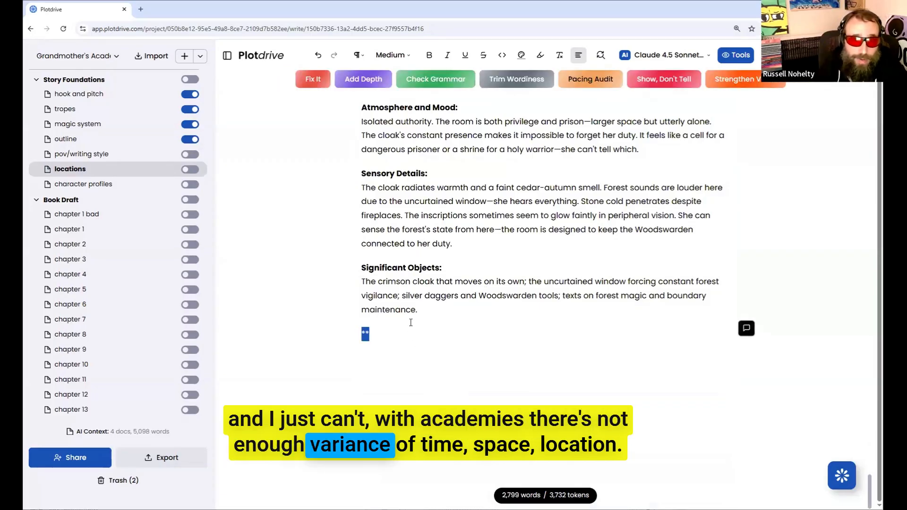
pyautogui.press('BackSpace')
# Run Reveal Unique World Elements below the last location sketch, then review and accept the generated revelation plan.
pyautogui.scroll(20, 413, 350)
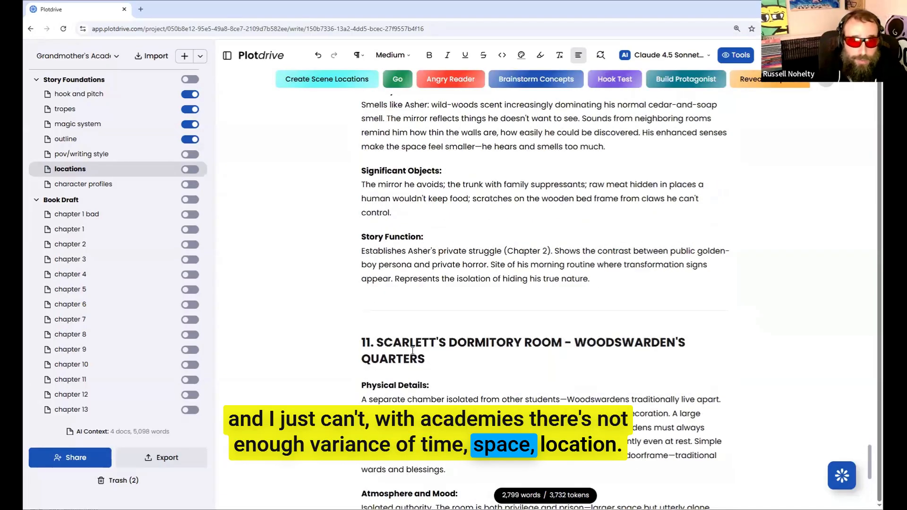
pyautogui.scroll(15, 413, 350)
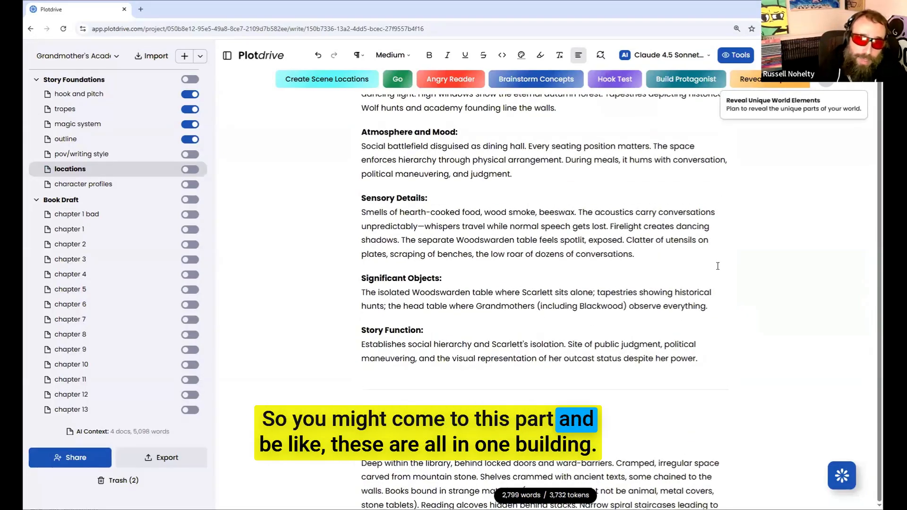
pyautogui.scroll(-15, 491, 462)
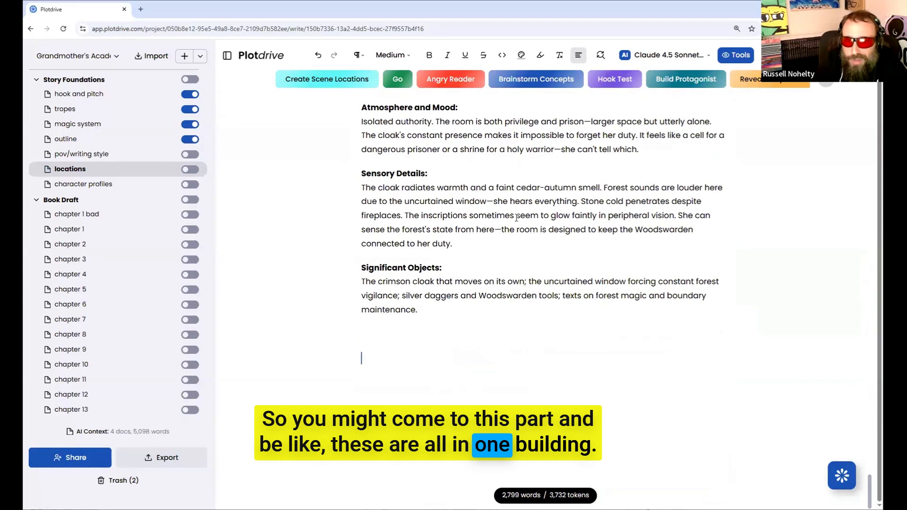
pyautogui.click(758, 79)
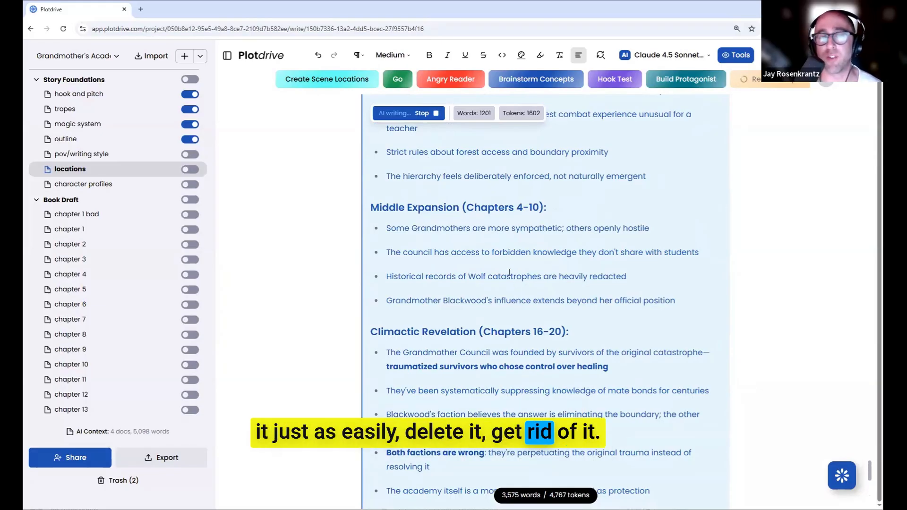
pyautogui.scroll(-3, 432, 137)
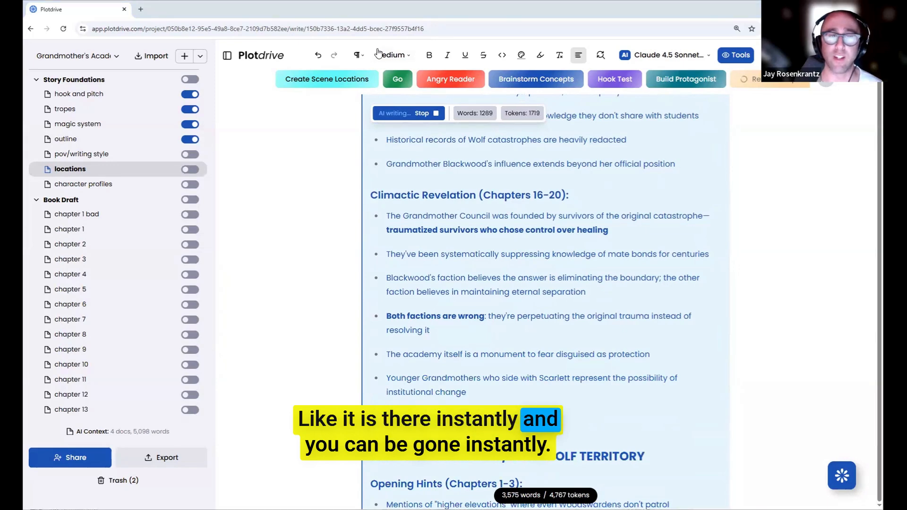
pyautogui.scroll(-15, 567, 226)
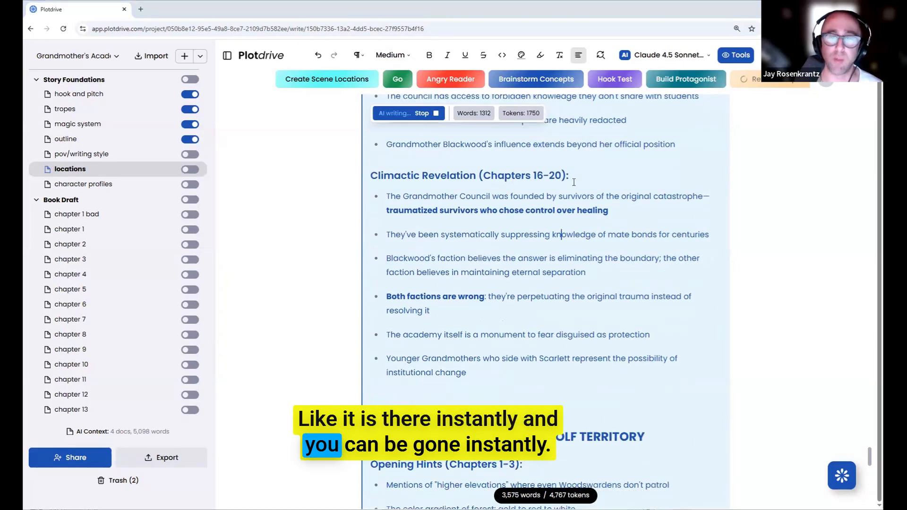
pyautogui.scroll(-10, 574, 182)
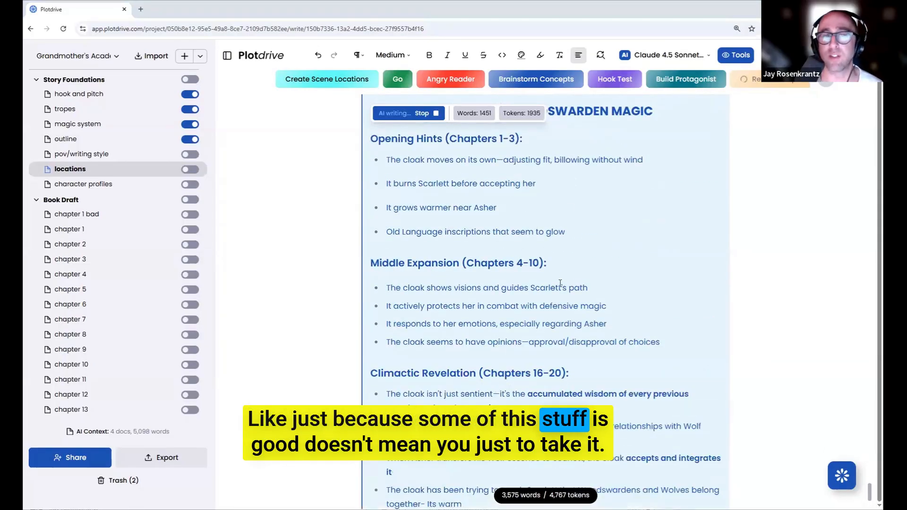
pyautogui.scroll(-5, 609, 269)
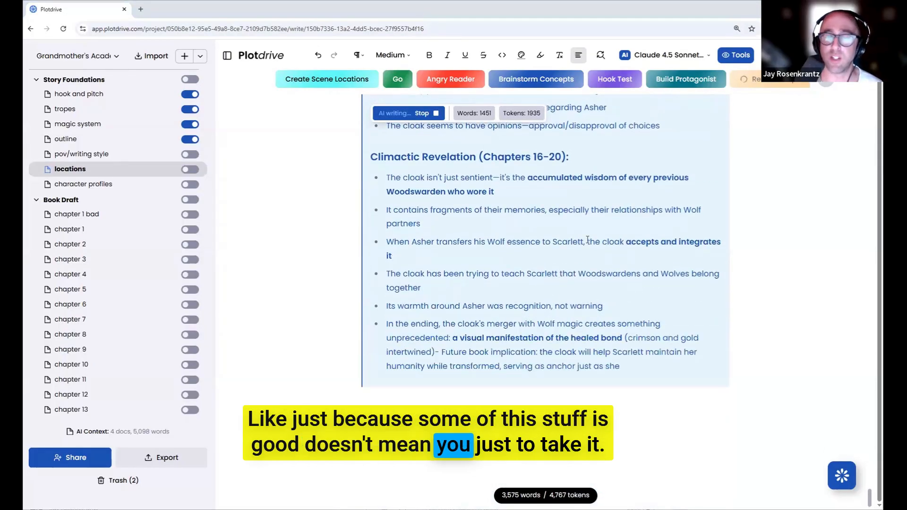
pyautogui.scroll(-2, 552, 227)
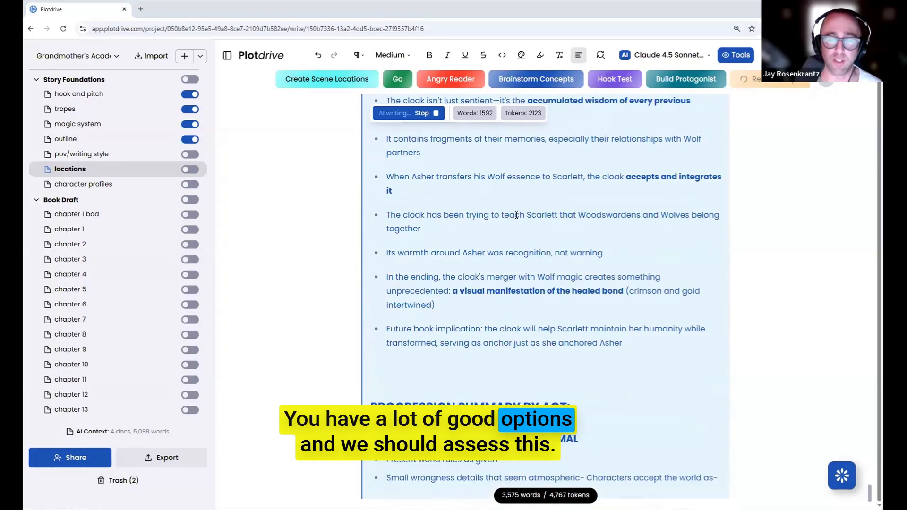
pyautogui.scroll(-4, 519, 218)
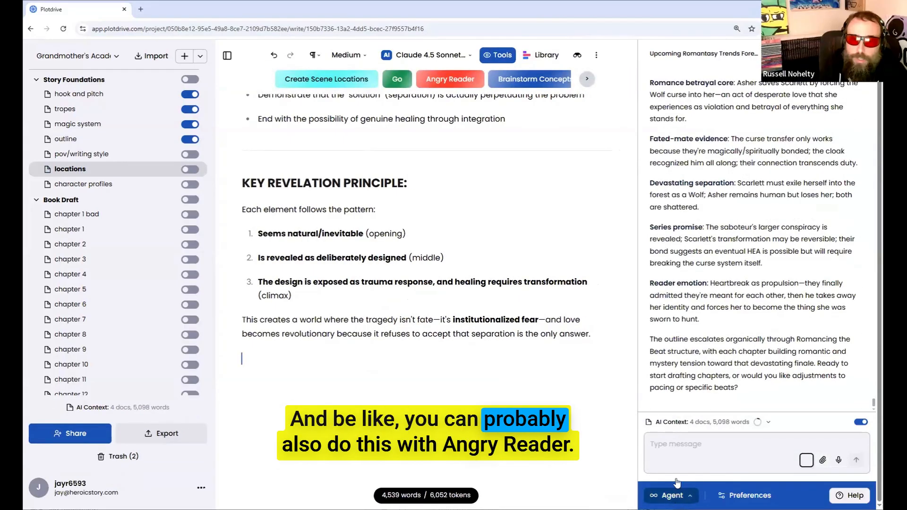
# Switch the AI chat to Ask mode and include the locations document in the AI context.
pyautogui.click(675, 500)
pyautogui.click(664, 429)
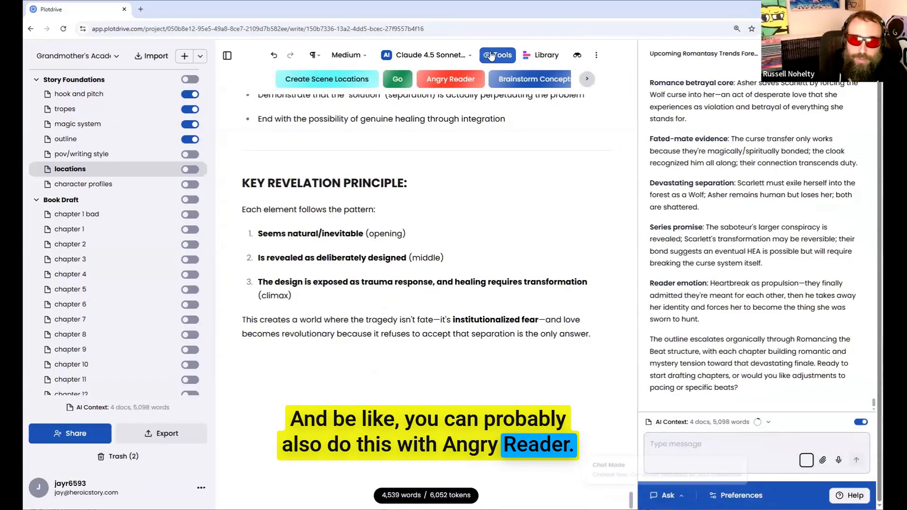
pyautogui.click(187, 173)
# Open the feedback document under Editorial Feedback and run Angry Reader on the story foundation documents in context.
pyautogui.scroll(-4, 53, 344)
pyautogui.click(58, 341)
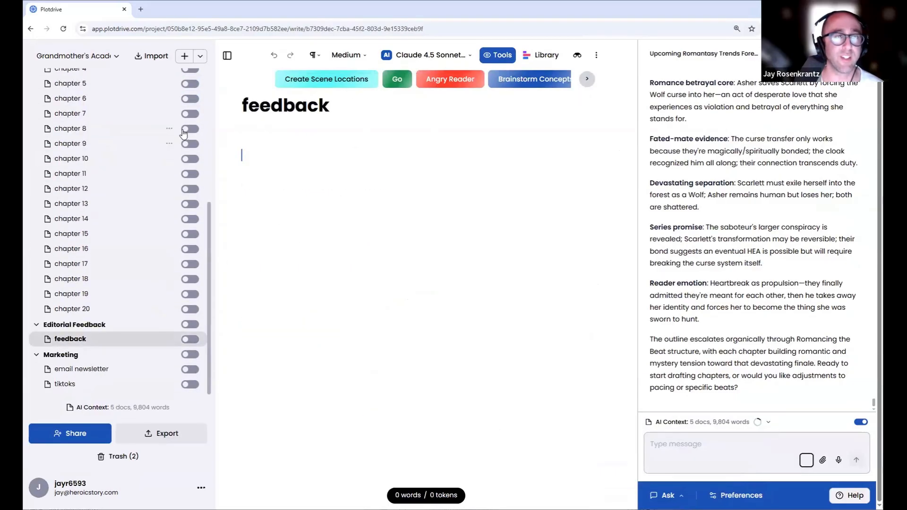
pyautogui.scroll(5, 138, 127)
pyautogui.scroll(-1, 128, 134)
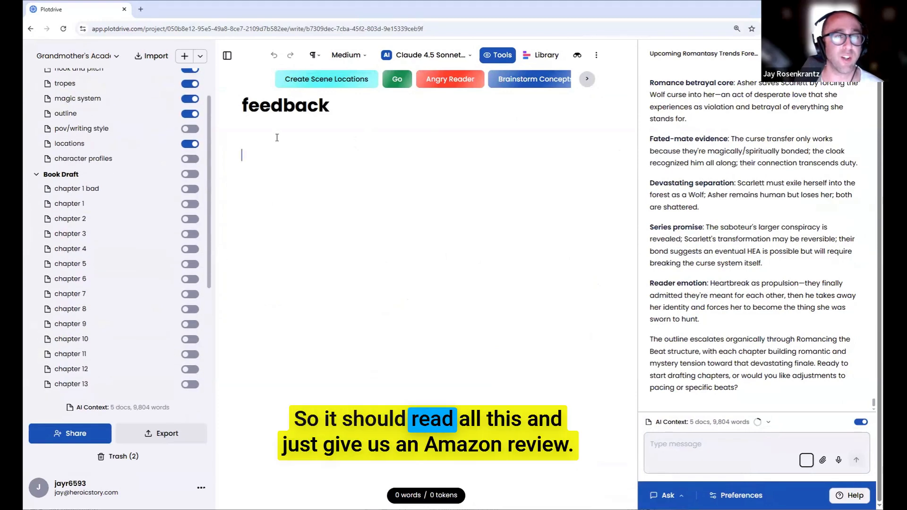
pyautogui.click(444, 83)
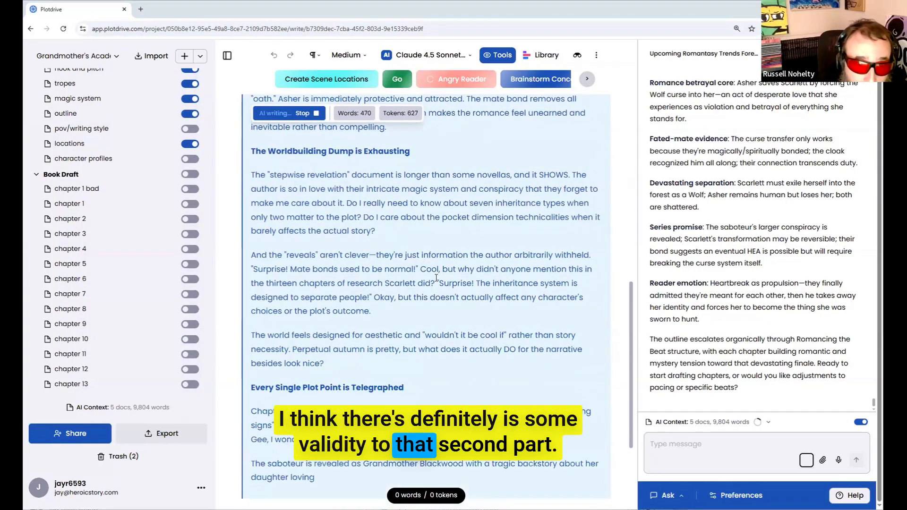
# Read the review's criticism of the romance, worldbuilding, plot, characters, prose and ending, and check which documents are in the AI context.
pyautogui.scroll(3, 307, 205)
pyautogui.scroll(2, 308, 205)
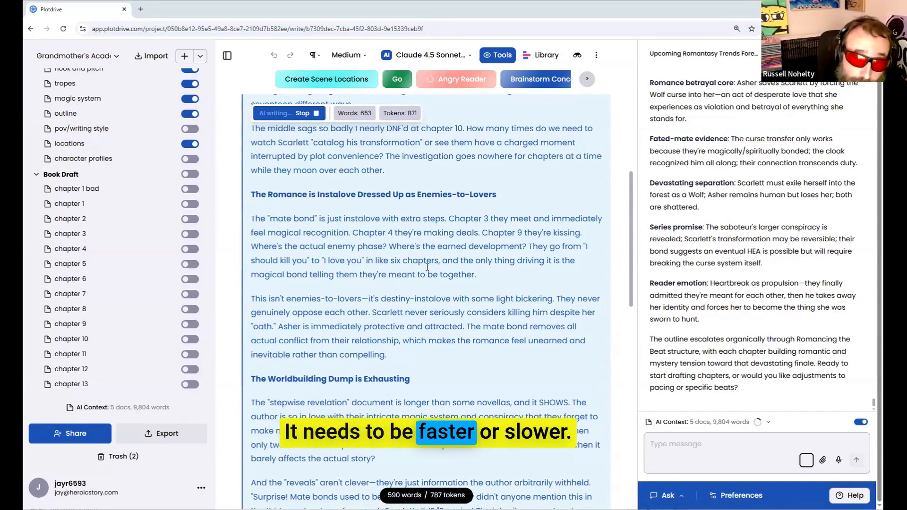
pyautogui.scroll(-6, 418, 274)
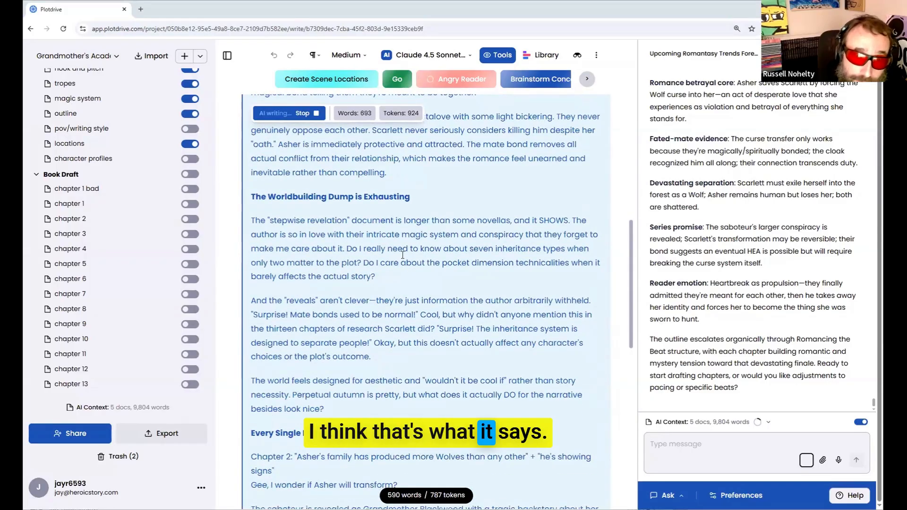
pyautogui.scroll(-3, 407, 307)
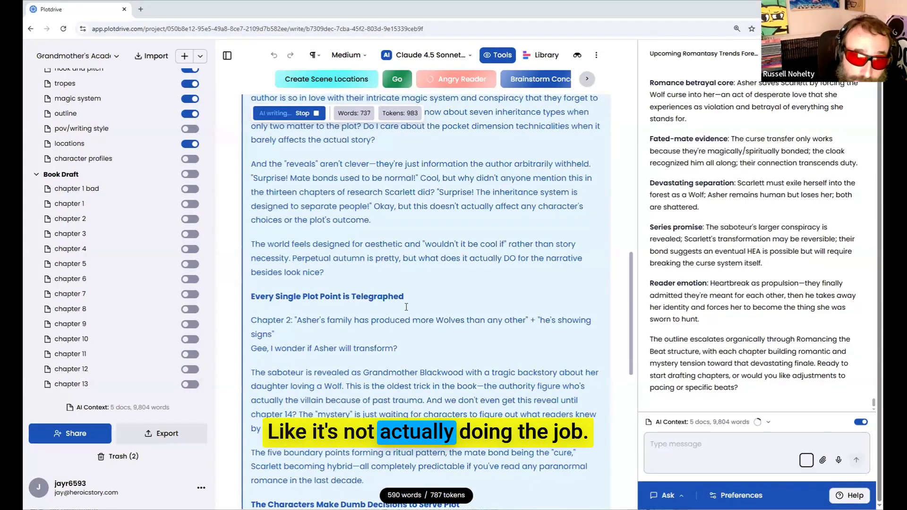
pyautogui.scroll(-3, 406, 307)
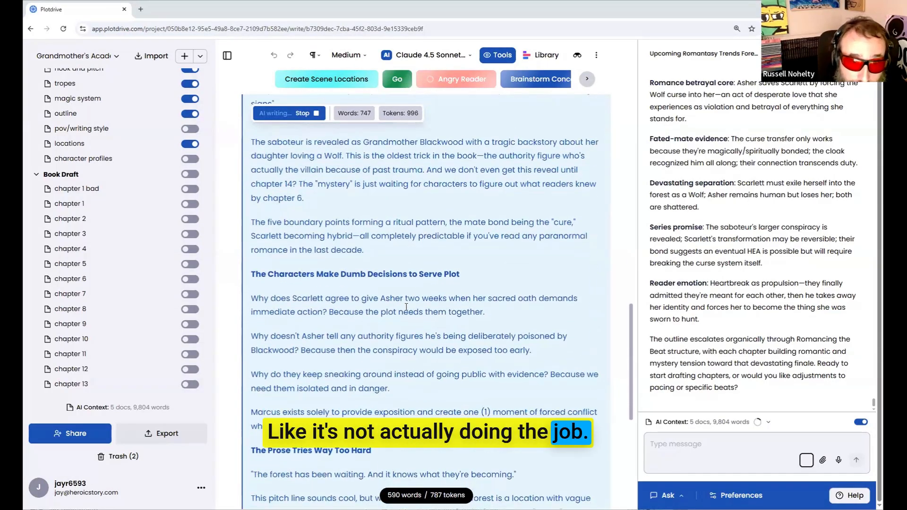
pyautogui.scroll(-4, 406, 307)
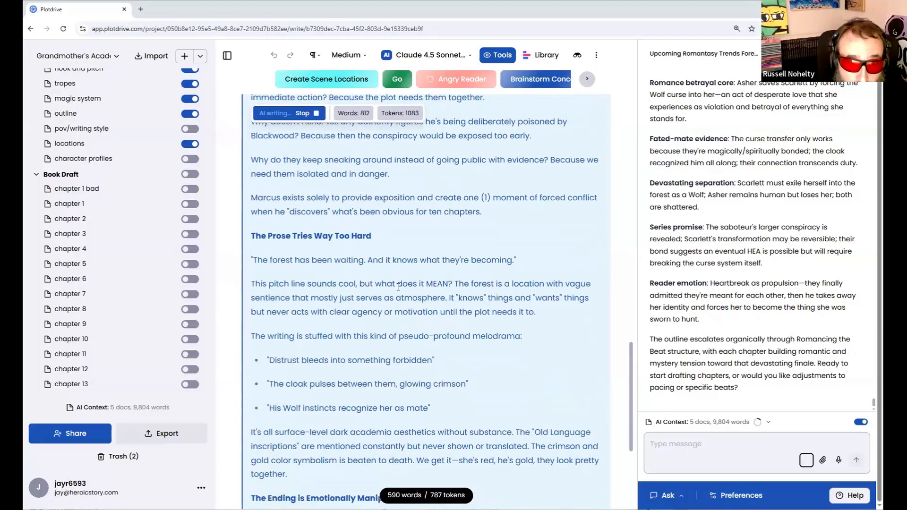
pyautogui.scroll(-3, 352, 228)
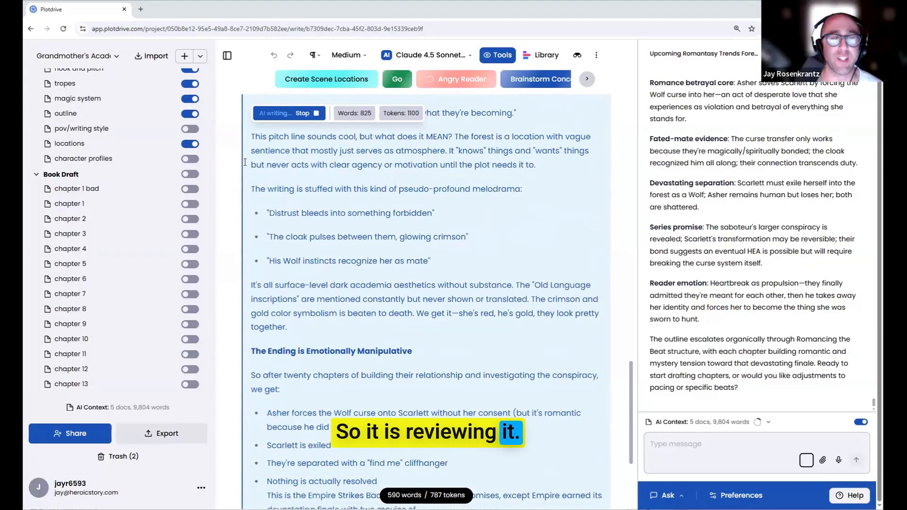
pyautogui.scroll(1, 113, 117)
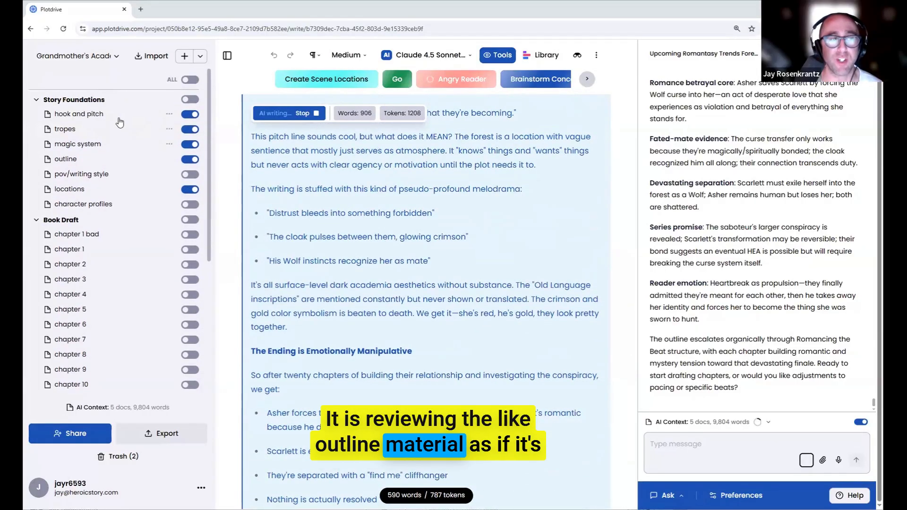
pyautogui.scroll(-1, 114, 121)
pyautogui.scroll(-3, 335, 255)
pyautogui.scroll(-4, 334, 255)
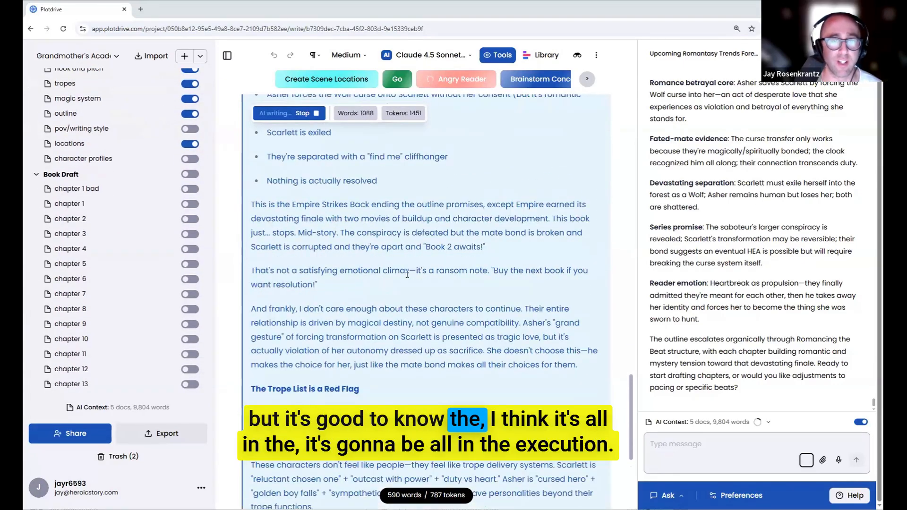
# Read the review's trope, good parts, bottom line and harsh truth sections, then accept the review into the feedback document.
pyautogui.scroll(-1, 374, 218)
pyautogui.scroll(-4, 393, 238)
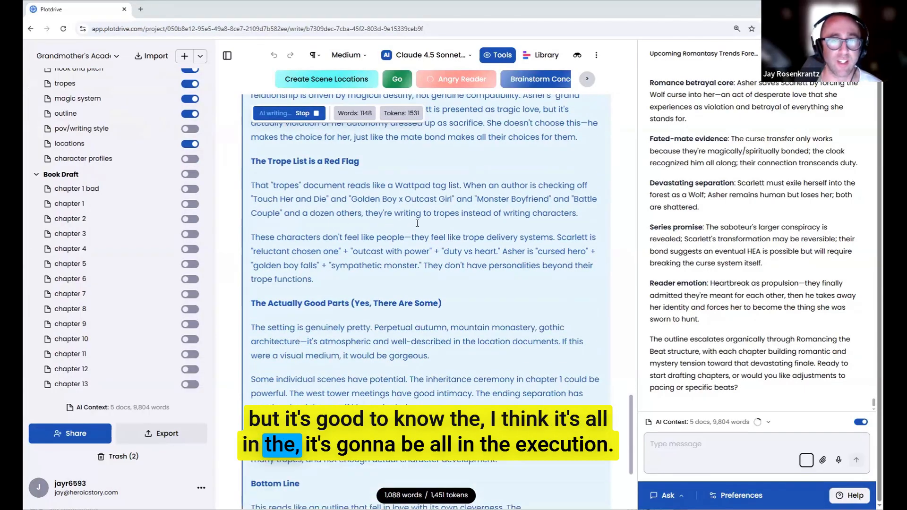
pyautogui.scroll(-3, 418, 211)
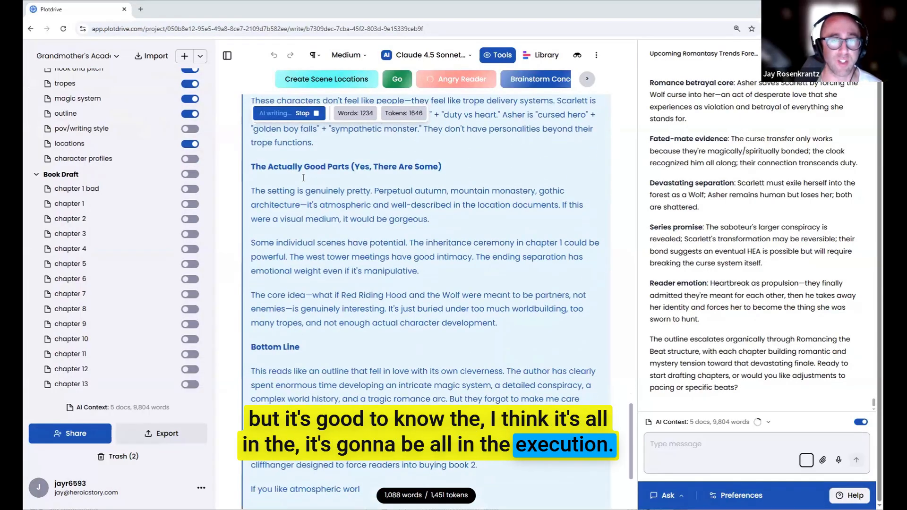
pyautogui.scroll(-1, 352, 234)
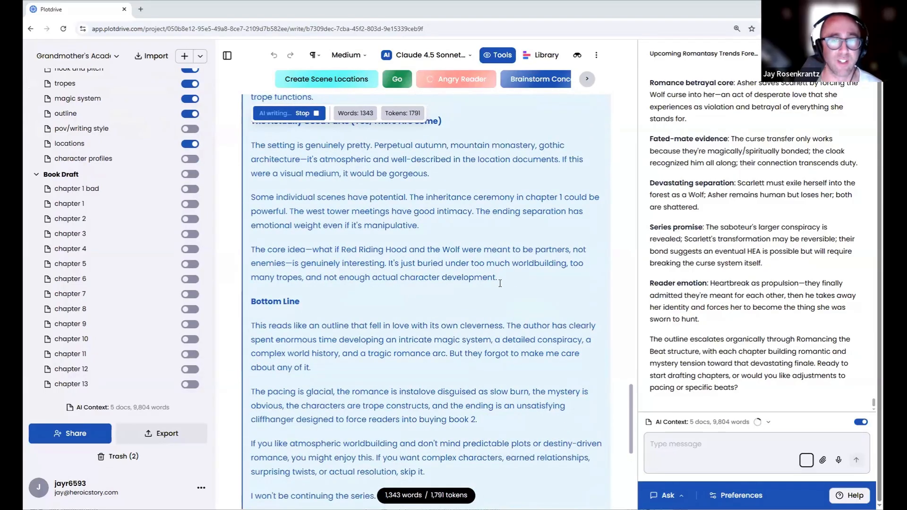
pyautogui.moveTo(316, 242); pyautogui.dragTo(344, 244)
pyautogui.scroll(-2, 344, 242)
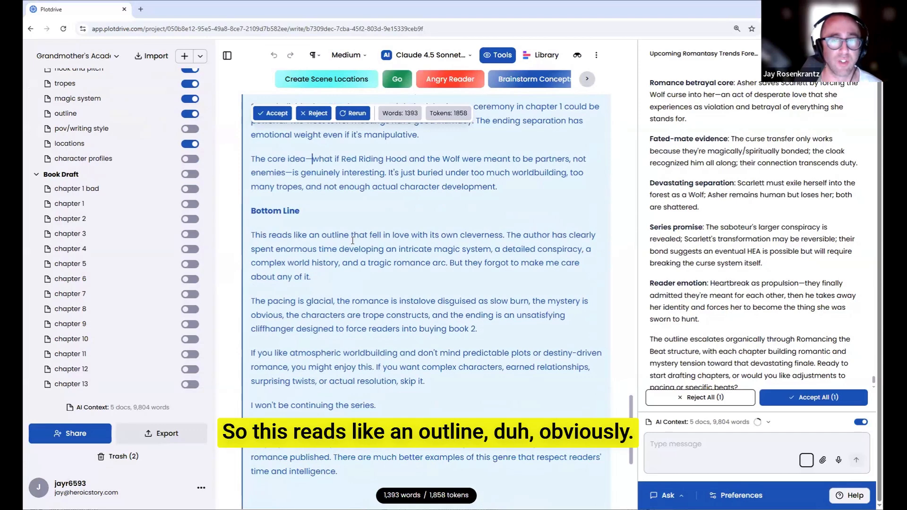
pyautogui.scroll(-1, 353, 240)
pyautogui.scroll(-2, 352, 240)
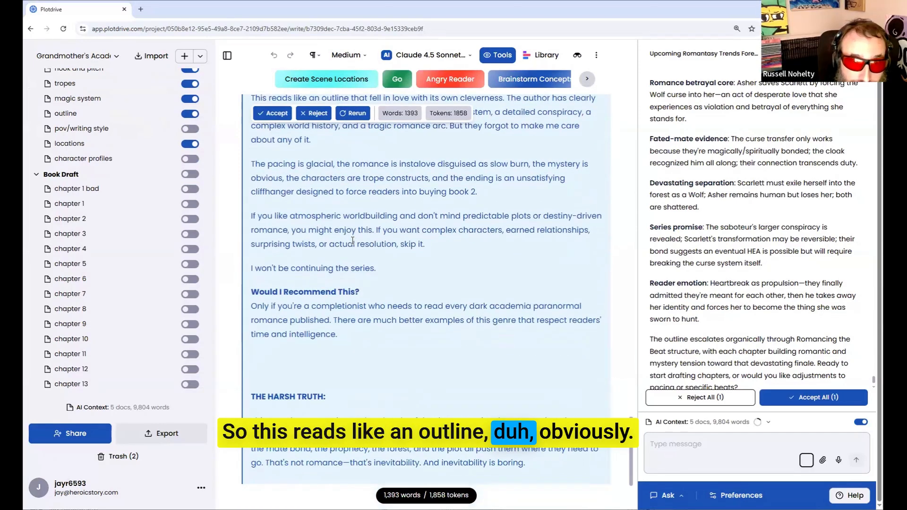
pyautogui.click(272, 113)
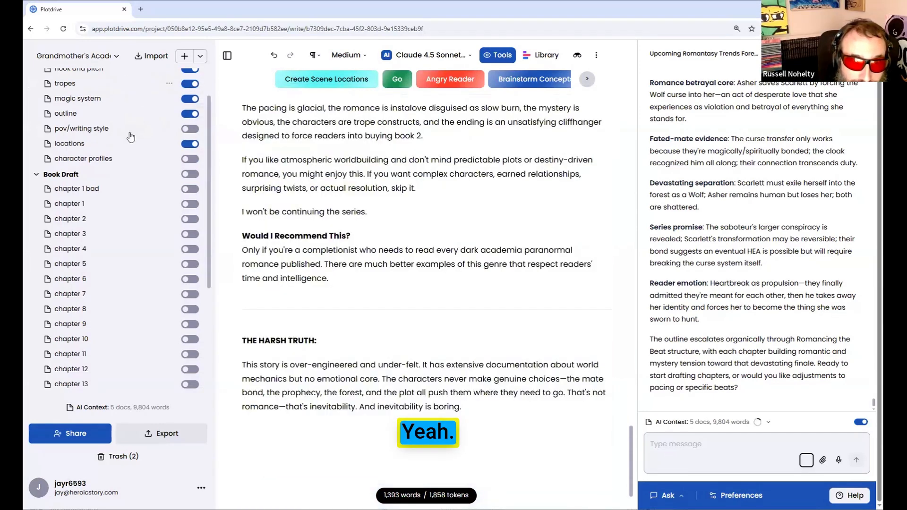
pyautogui.scroll(1, 169, 153)
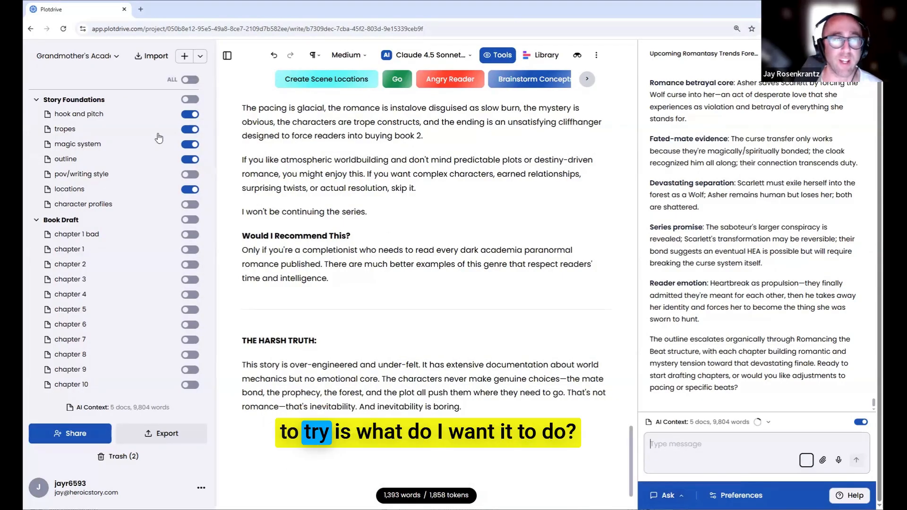
# Ask the AI to read the locations document and review the outline for new ways to enhance and strengthen it so readers love this book.
pyautogui.write('@loc')
pyautogui.press('Return')
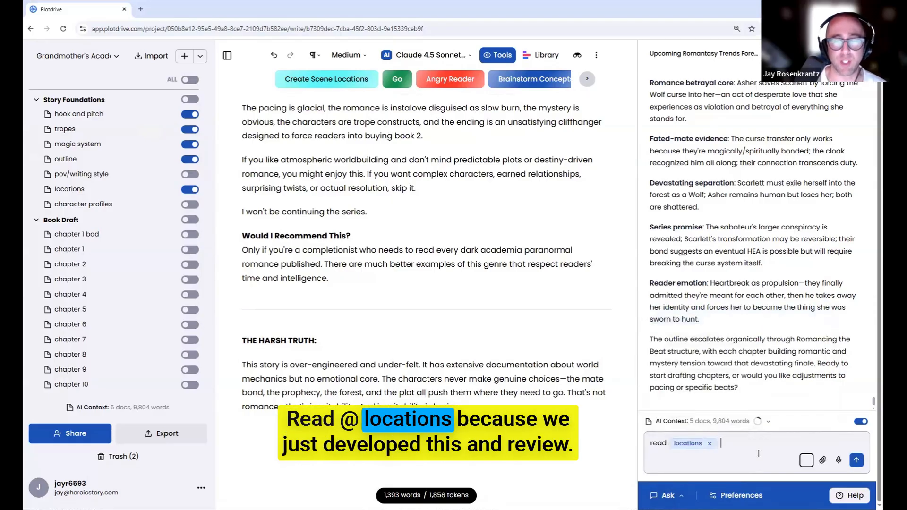
pyautogui.write('a')
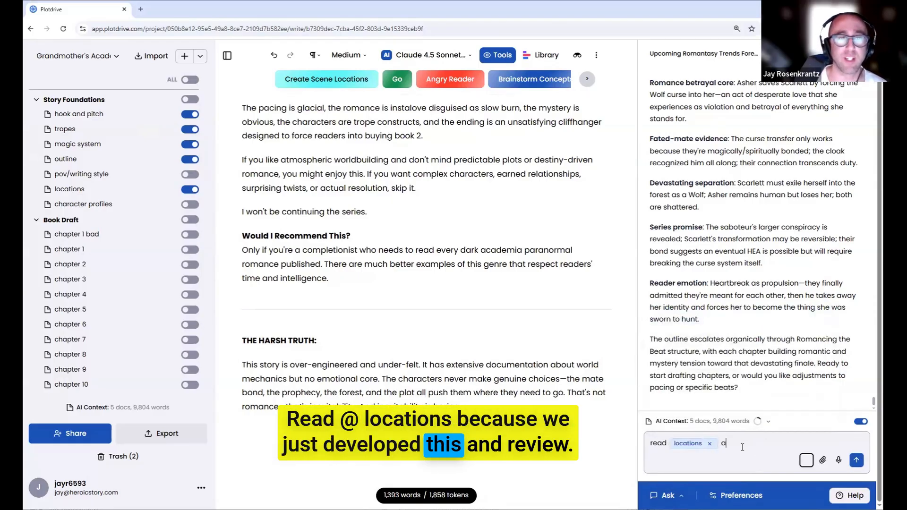
pyautogui.write('nd review ')
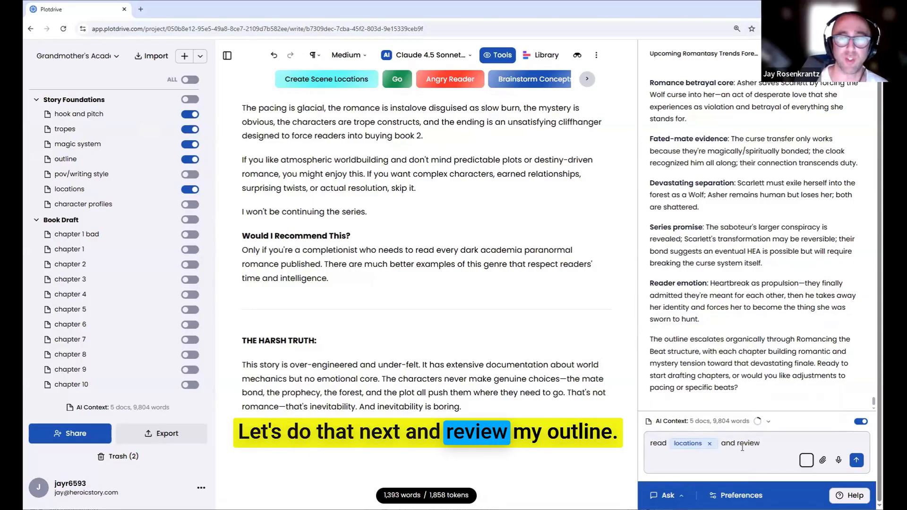
pyautogui.write('@outli')
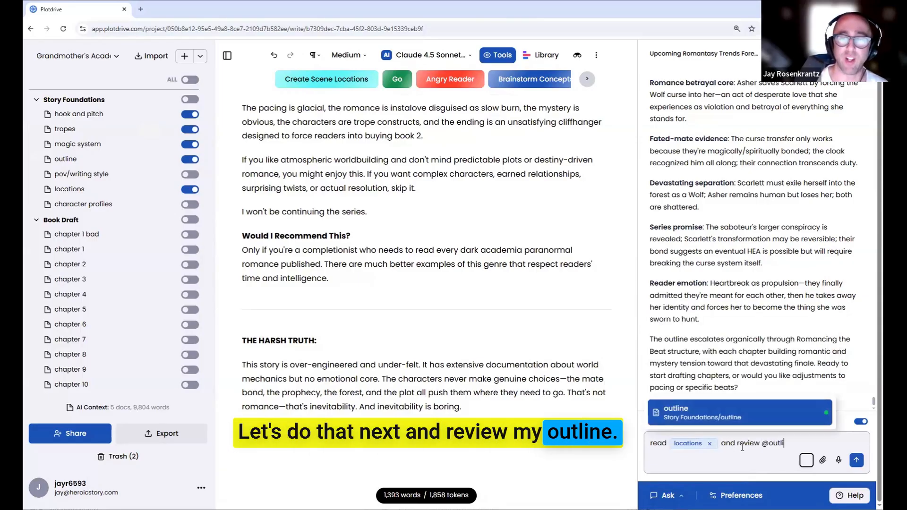
pyautogui.write('ne')
pyautogui.click(739, 419)
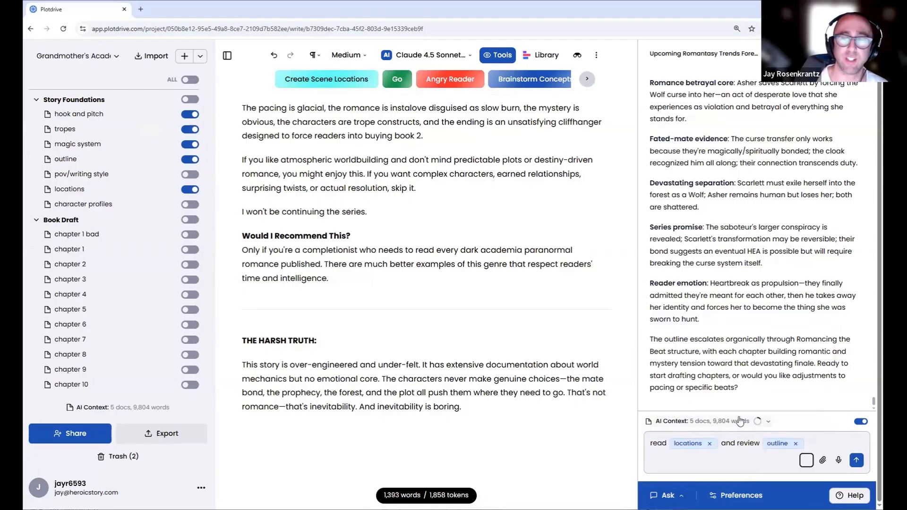
pyautogui.write('- do you se')
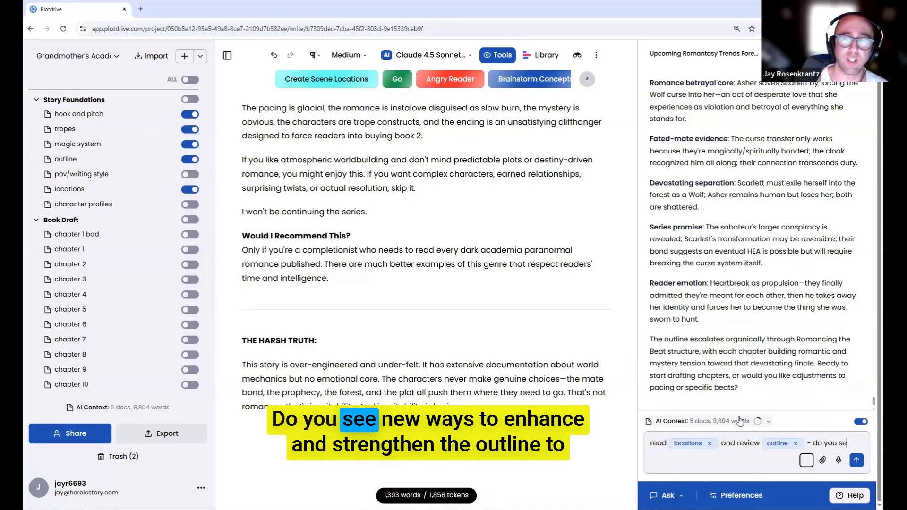
pyautogui.write('e new ways to enhance and streng')
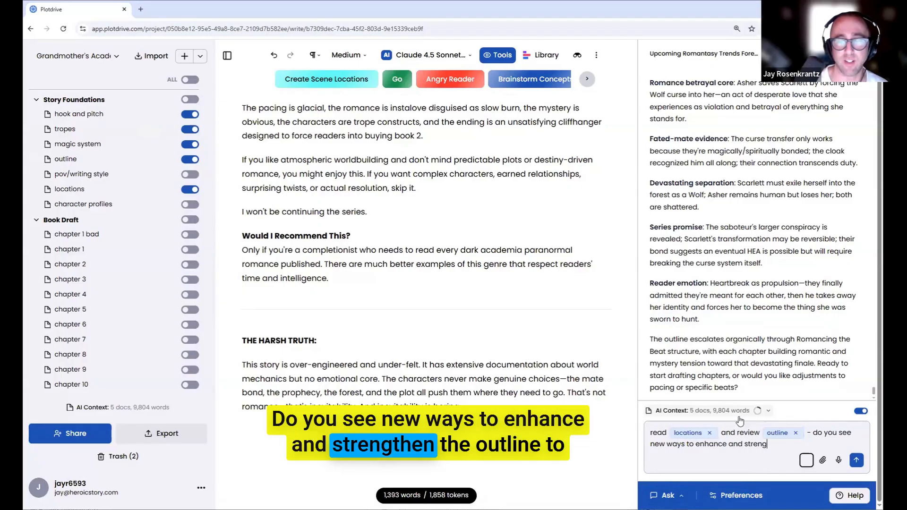
pyautogui.write('then the outline to ens')
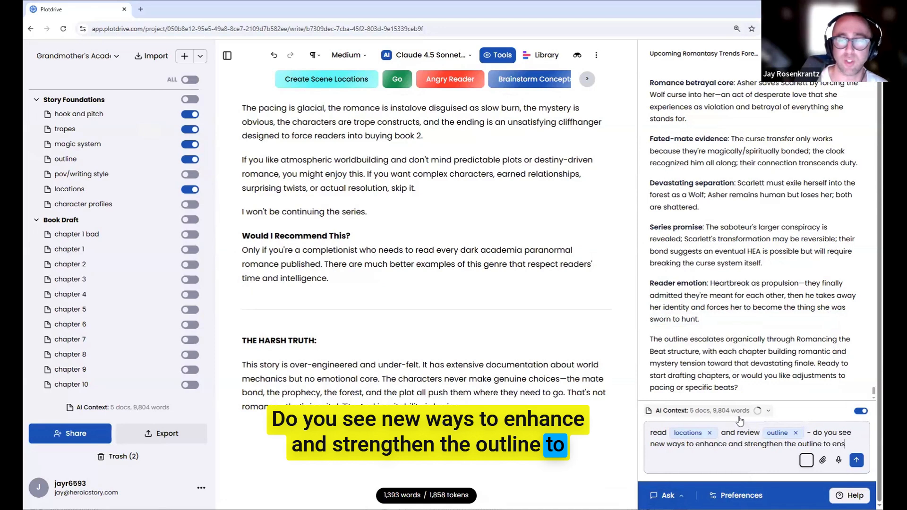
pyautogui.write('ure read')
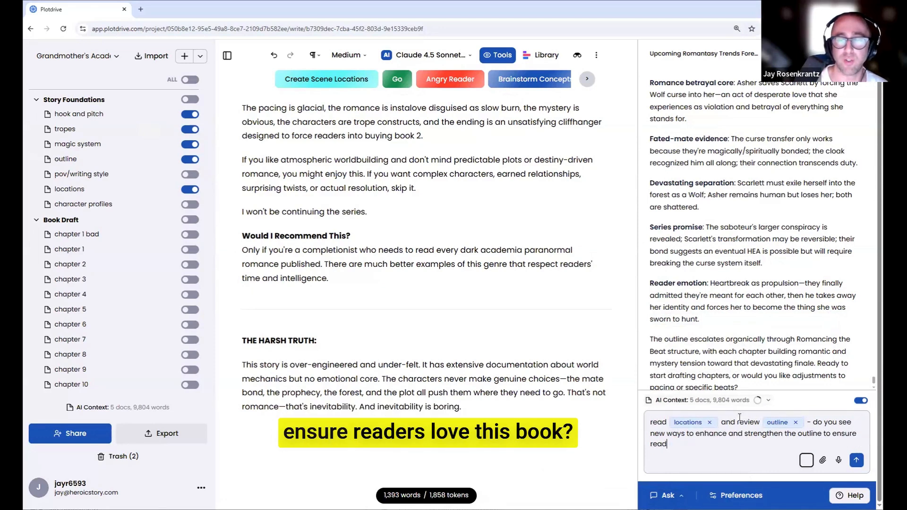
pyautogui.write('ers love this book?')
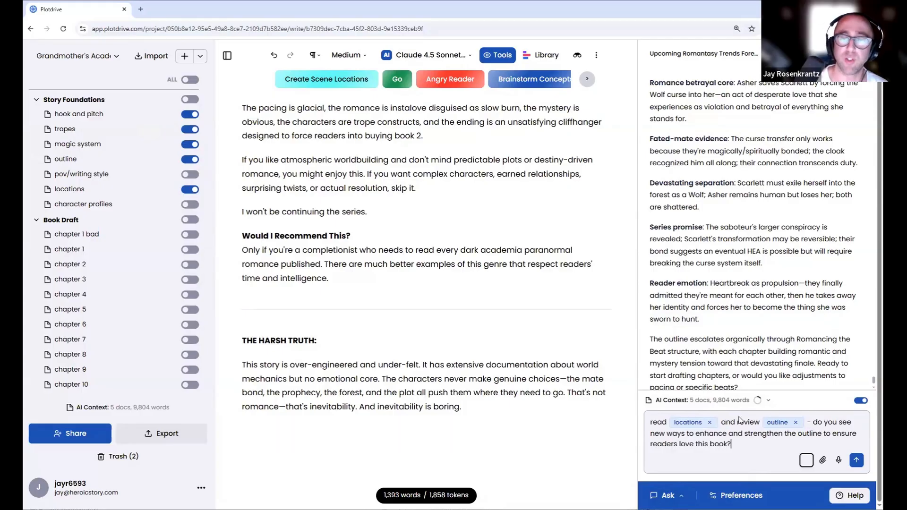
pyautogui.press('Return')
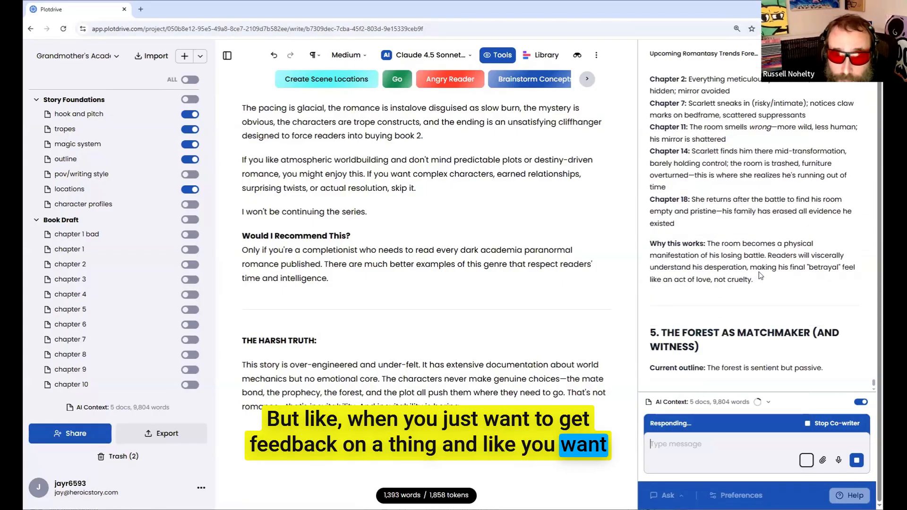
# Switch the AI chat to Agent mode and ask it to revise the outline to incorporate its suggestions and strengthen it.
pyautogui.click(661, 471)
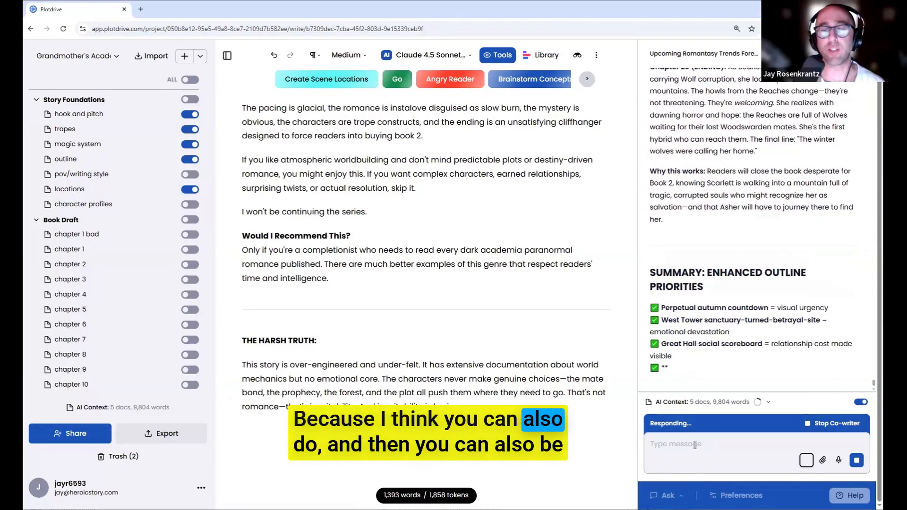
pyautogui.click(667, 495)
pyautogui.click(673, 453)
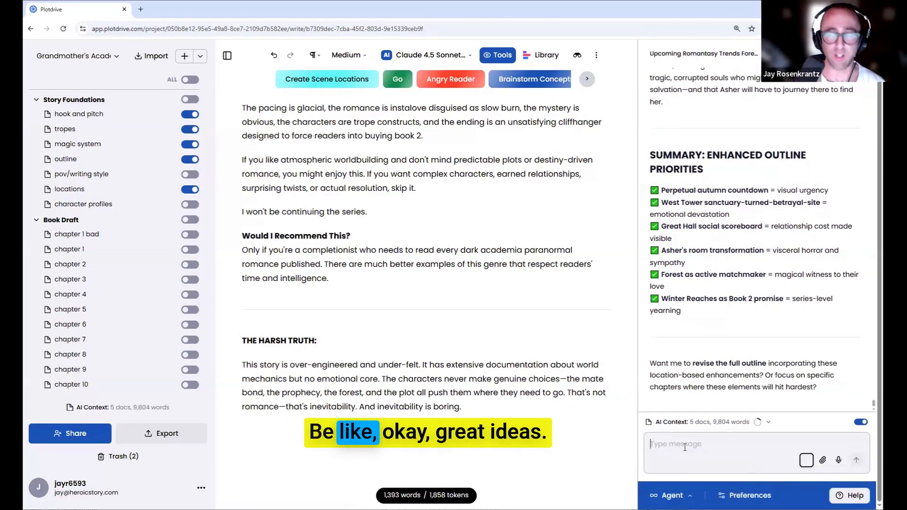
pyautogui.write('ok, gree')
pyautogui.press('BackSpace')
pyautogui.write('at id')
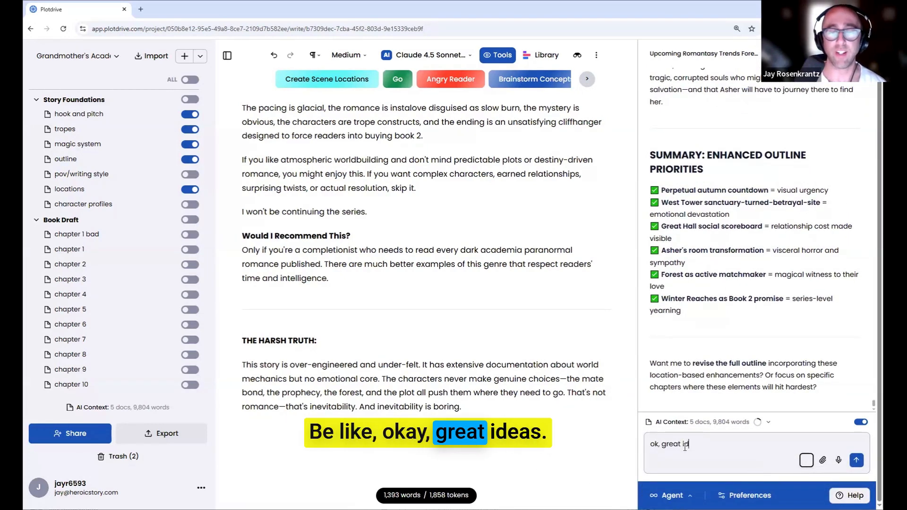
pyautogui.write('eas, revise the')
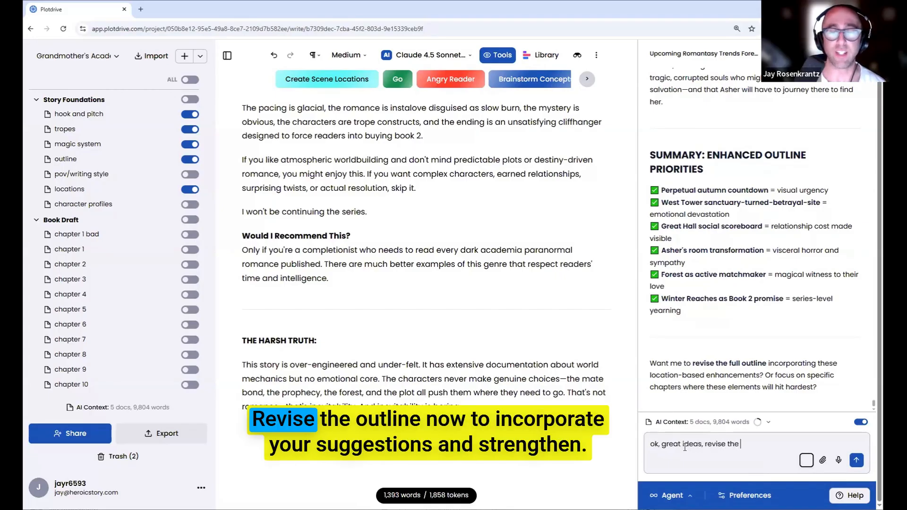
pyautogui.write(' outline now ')
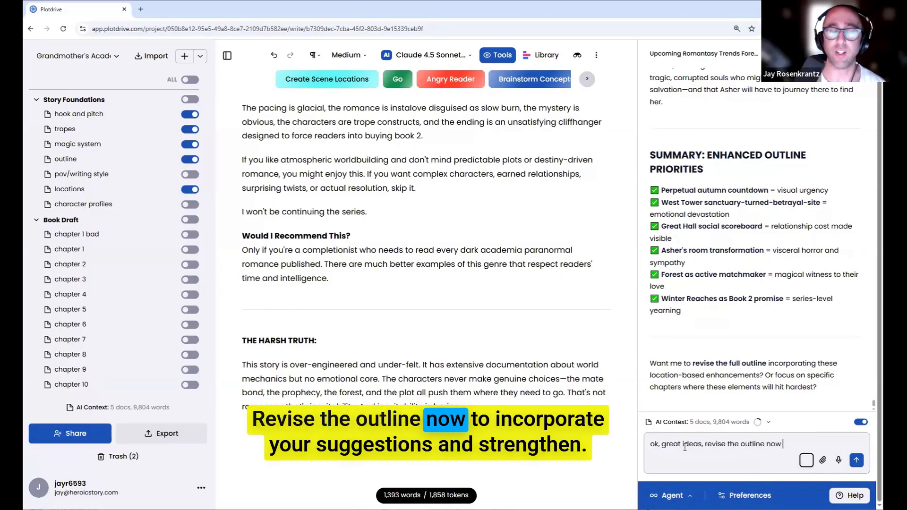
pyautogui.write('to incorporate your sugges')
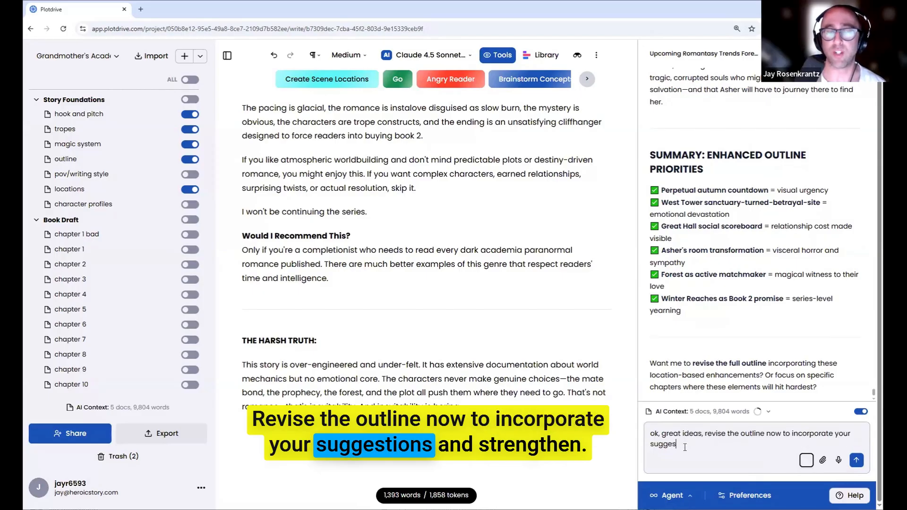
pyautogui.write('tions and strengthen it')
pyautogui.press('Return')
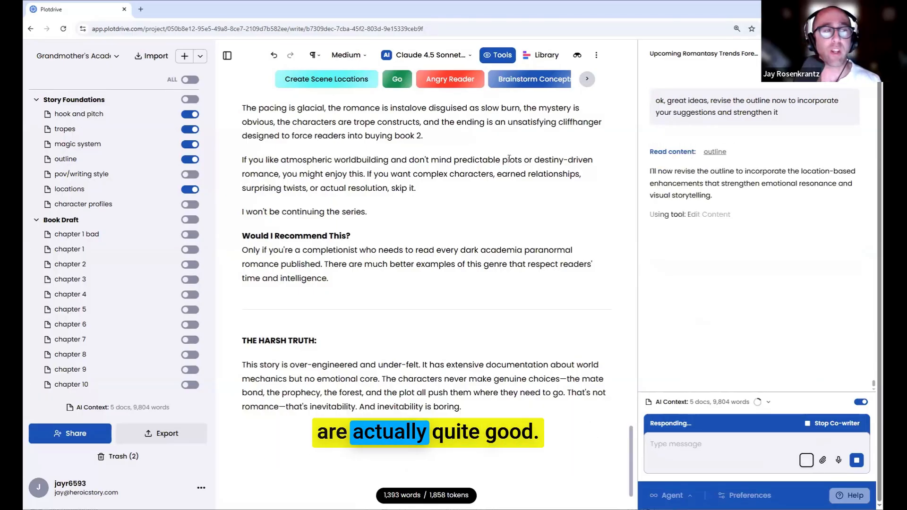
# Open the outline document under Story Foundations, select its entire text and look through the chapters.
pyautogui.click(96, 162)
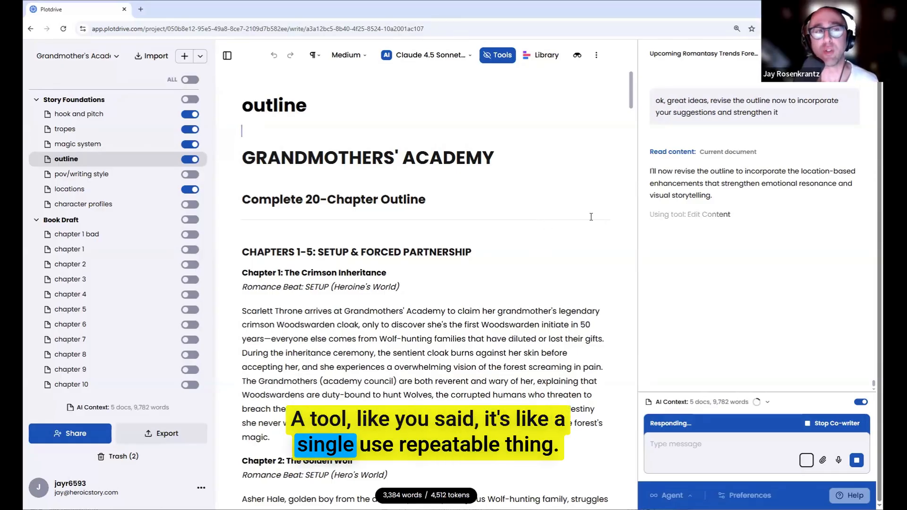
pyautogui.hotkey('ctrl', 'a')
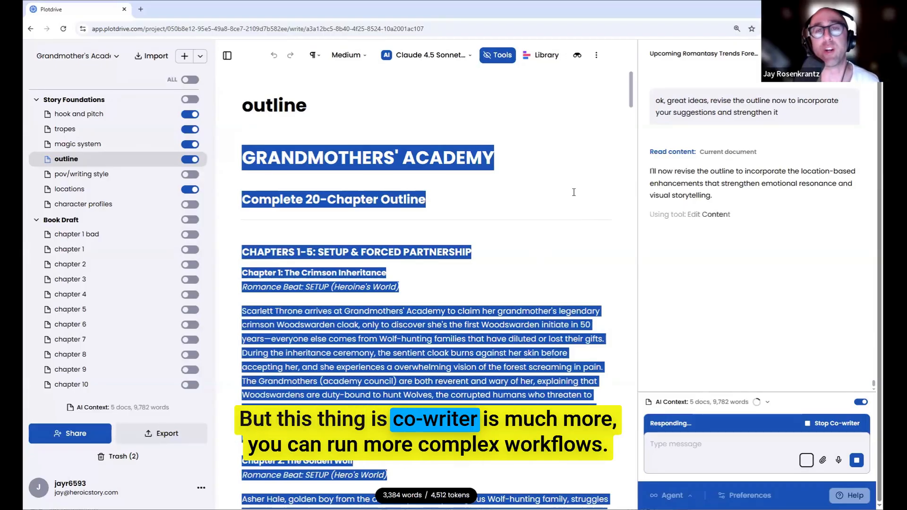
pyautogui.scroll(-6, 573, 191)
pyautogui.scroll(-20, 571, 198)
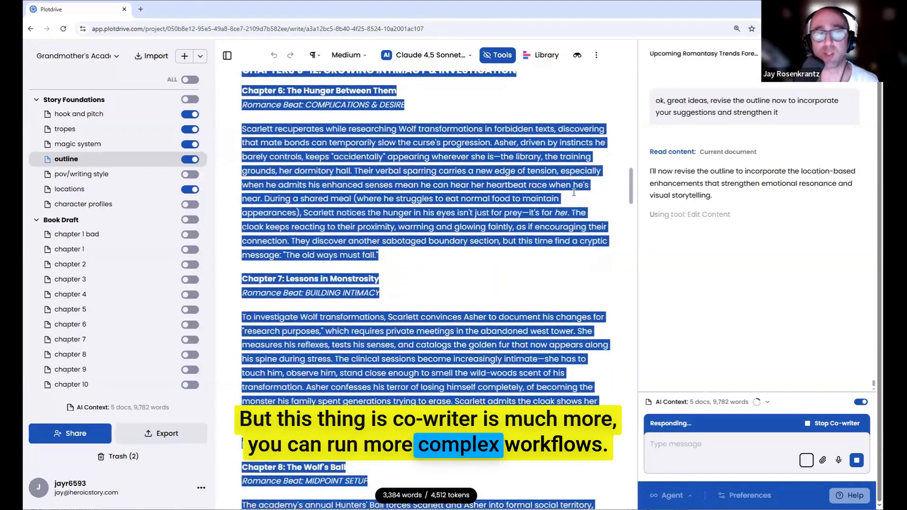
pyautogui.scroll(-20, 568, 204)
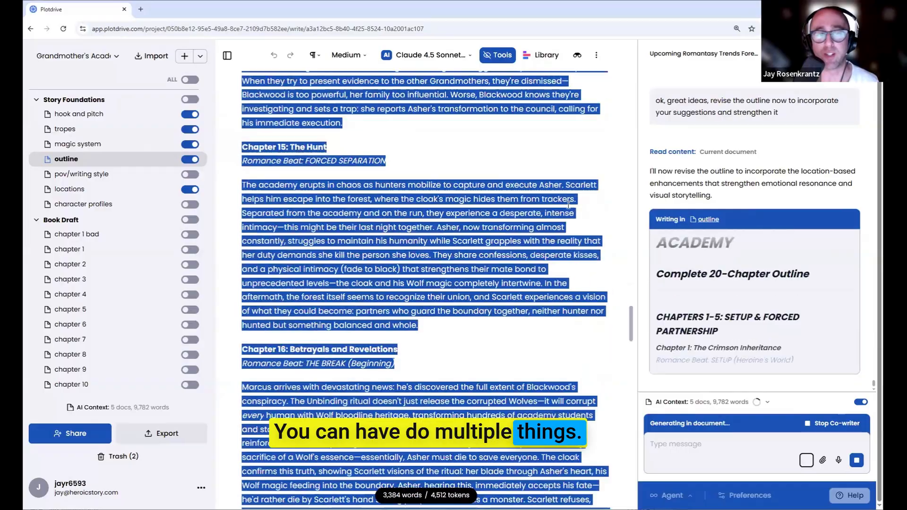
pyautogui.scroll(-15, 568, 204)
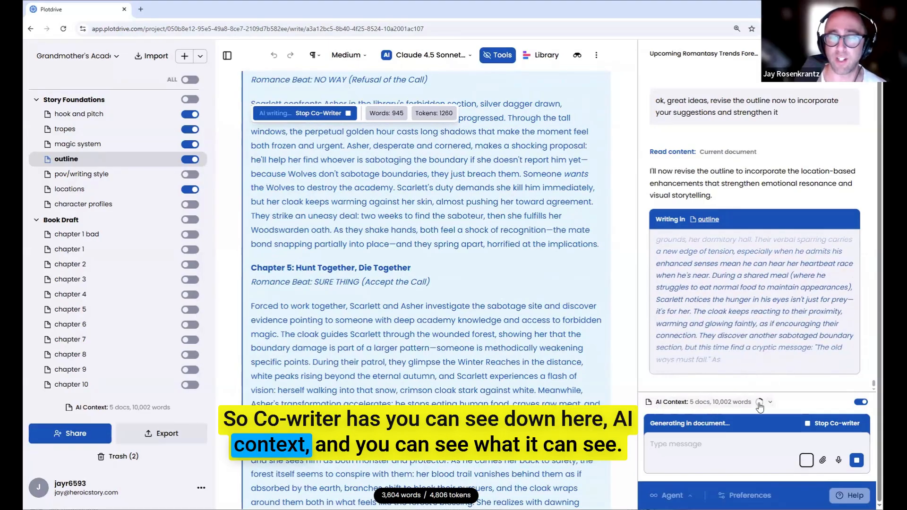
# Check which documents are in the AI context, then accept the revised outline into the outline document.
pyautogui.click(745, 399)
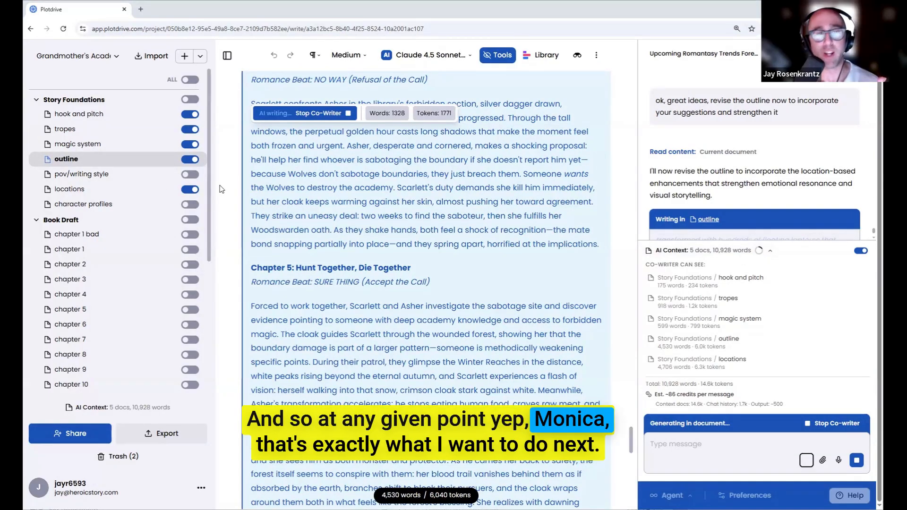
pyautogui.click(771, 252)
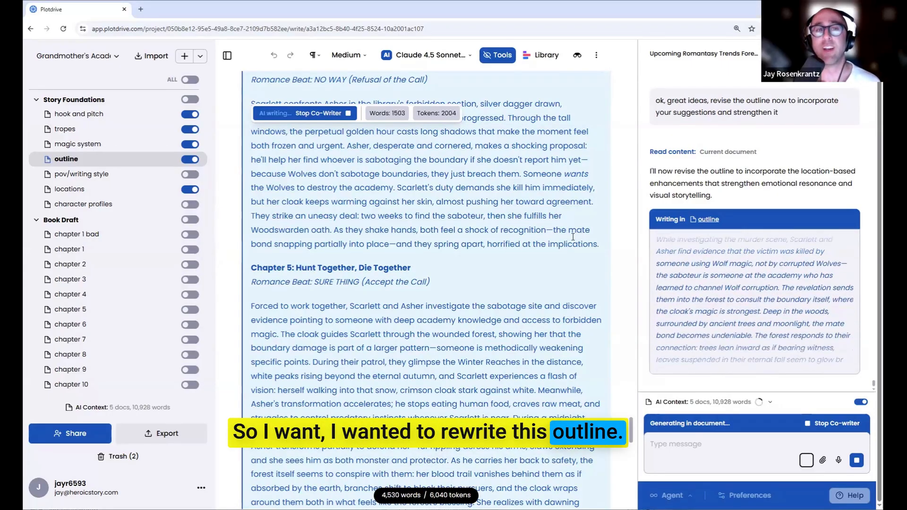
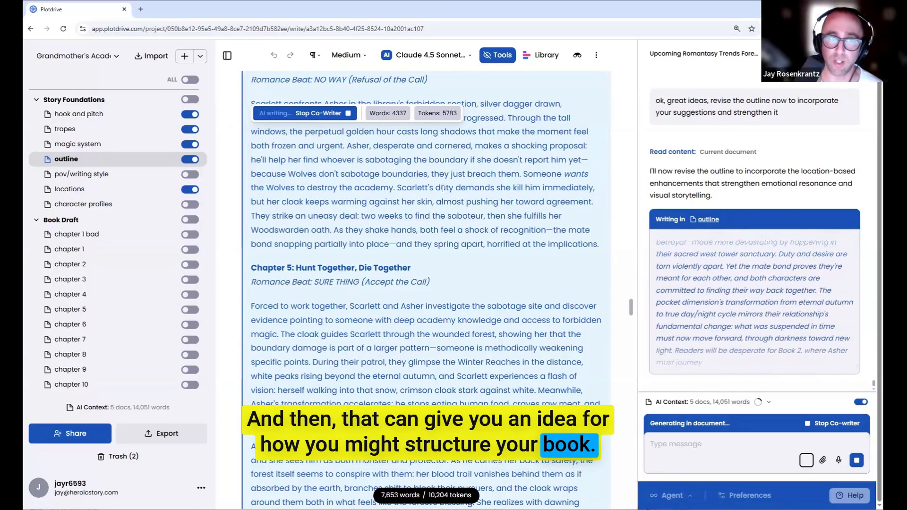
pyautogui.click(273, 115)
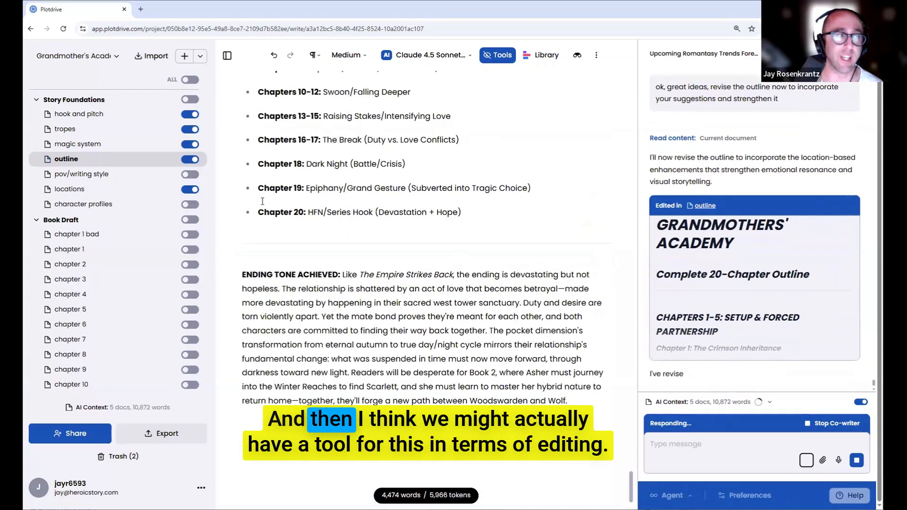
# Pin the Editing Plan tool from Core Writing Tools in the tools library, then return to the outline document.
pyautogui.click(544, 55)
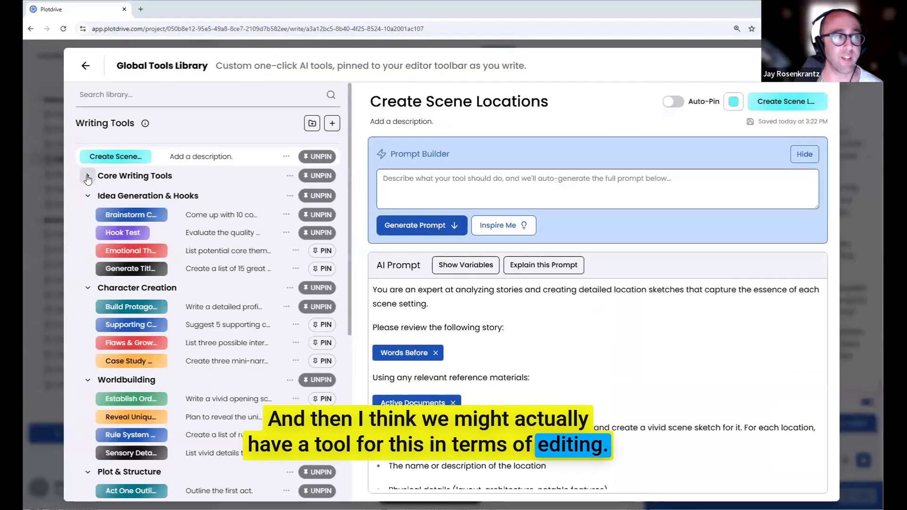
pyautogui.click(135, 176)
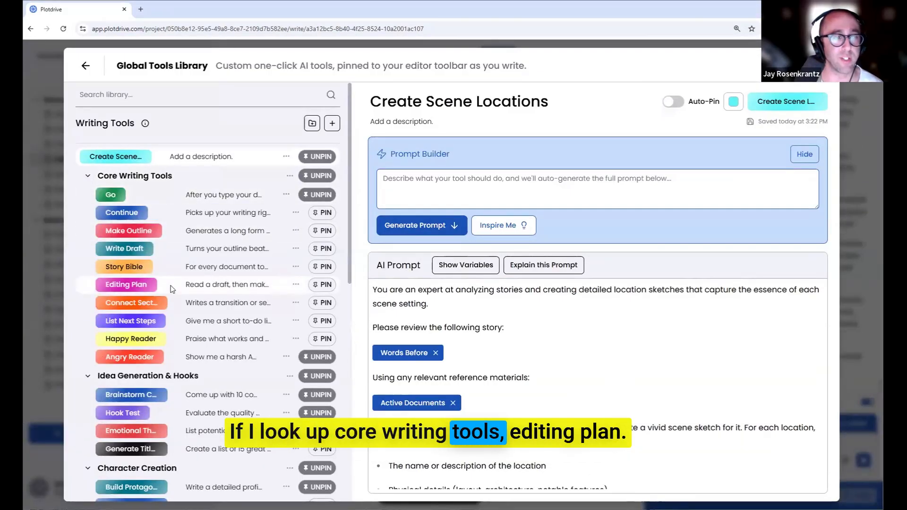
pyautogui.click(171, 285)
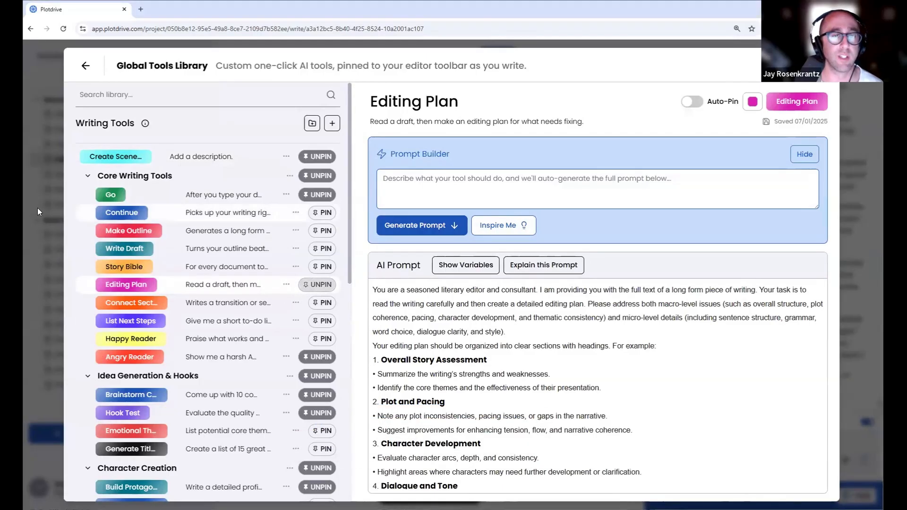
pyautogui.click(48, 173)
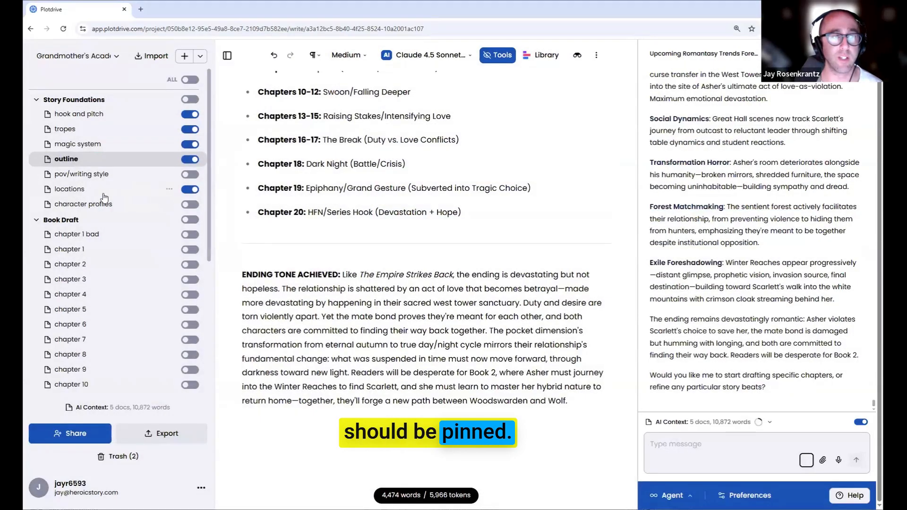
# Create a document named "editing plan" under Story Foundations, open it and show the pinned writing tools.
pyautogui.click(183, 57)
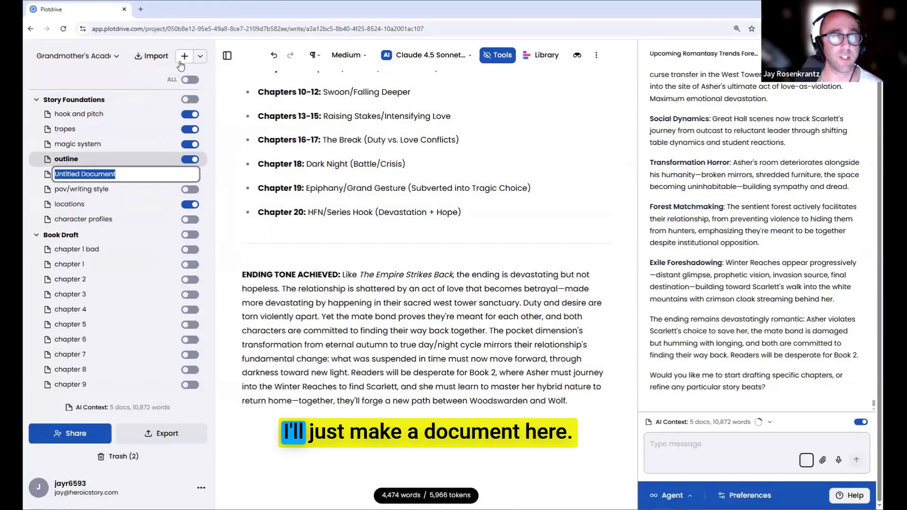
pyautogui.write('editng')
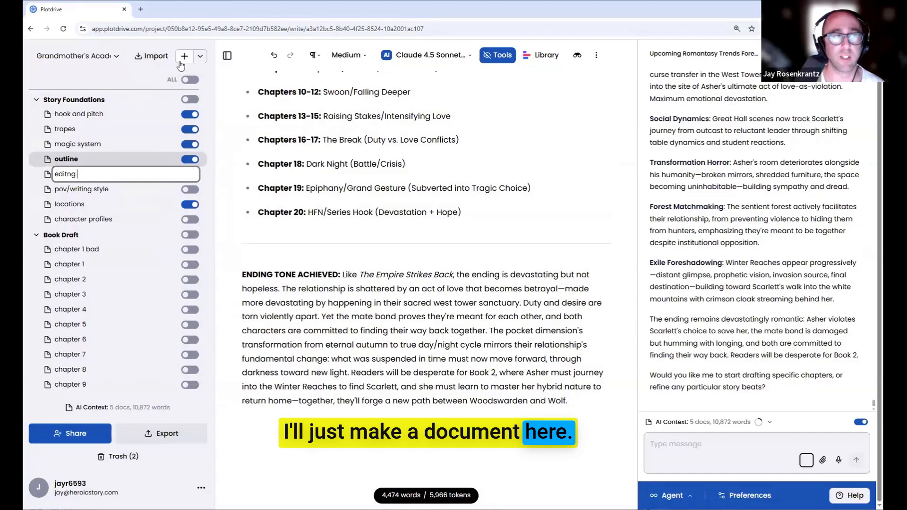
pyautogui.press('BackSpace')
pyautogui.press('BackSpace')
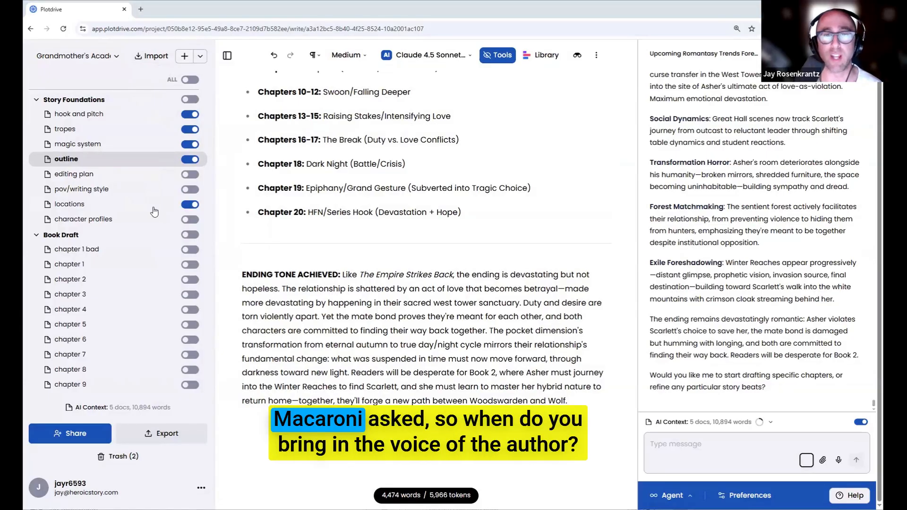
pyautogui.click(74, 173)
pyautogui.click(497, 55)
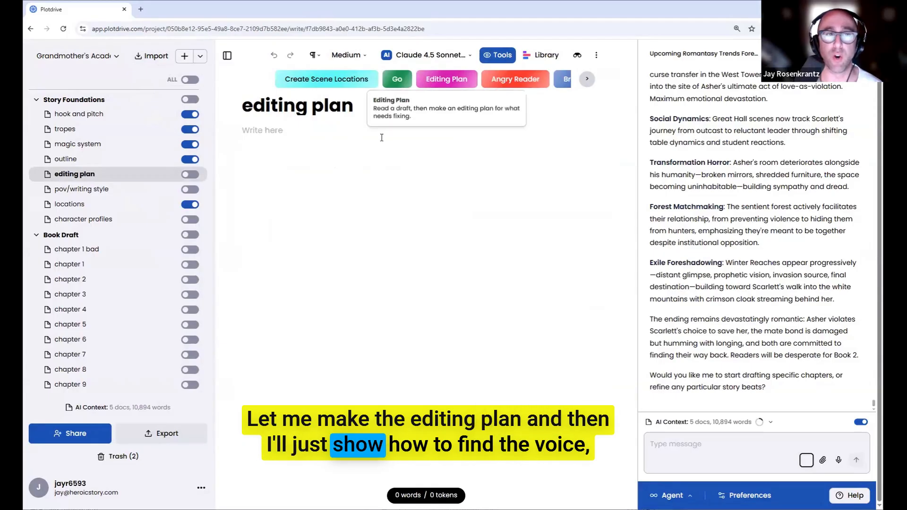
# Generate a detailed editing plan in the empty editing plan document with the Editing Plan tool and review its strengths and weaknesses.
pyautogui.click(438, 84)
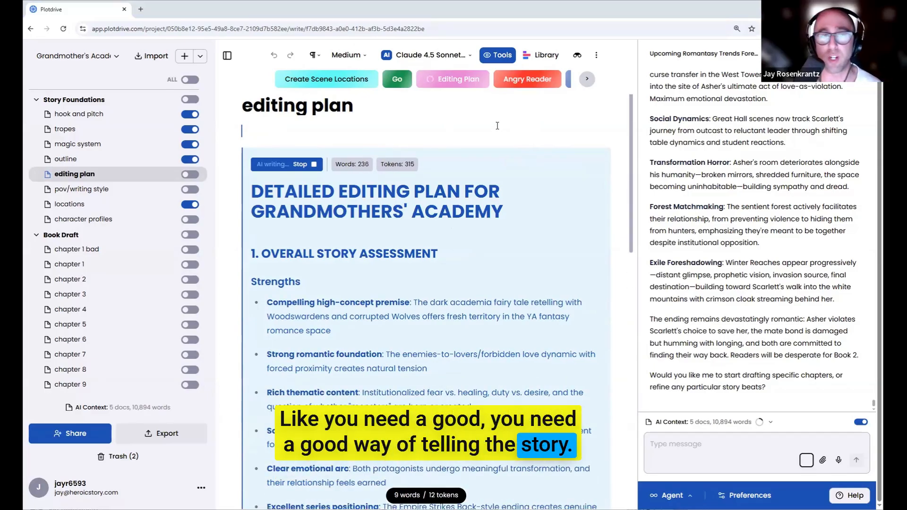
pyautogui.scroll(-1, 477, 142)
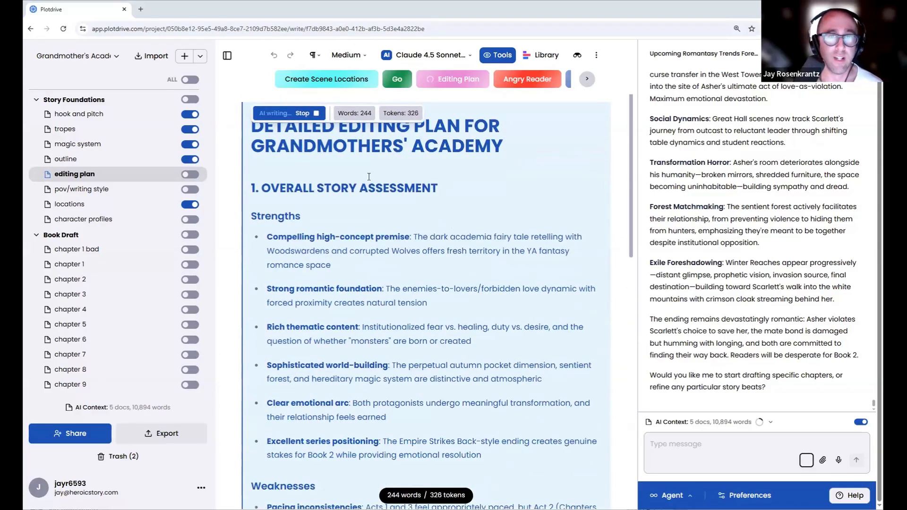
pyautogui.scroll(-2, 367, 174)
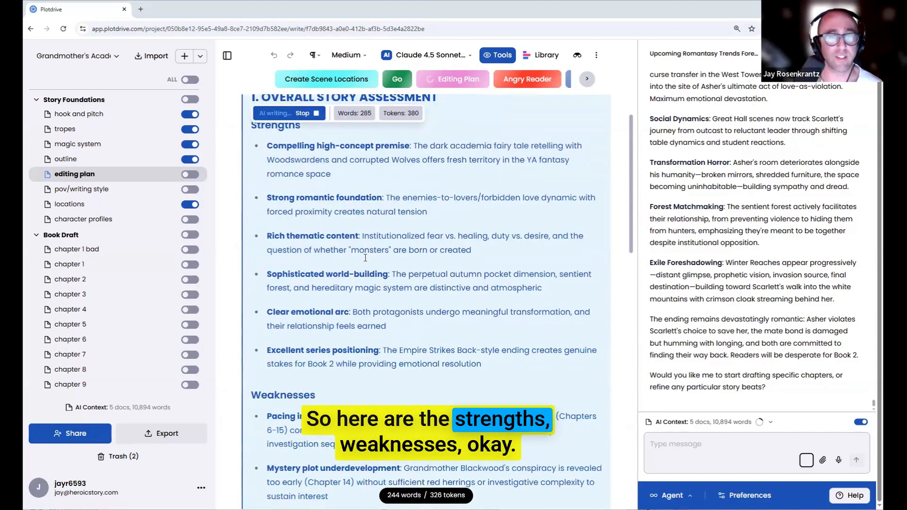
pyautogui.scroll(-3, 366, 252)
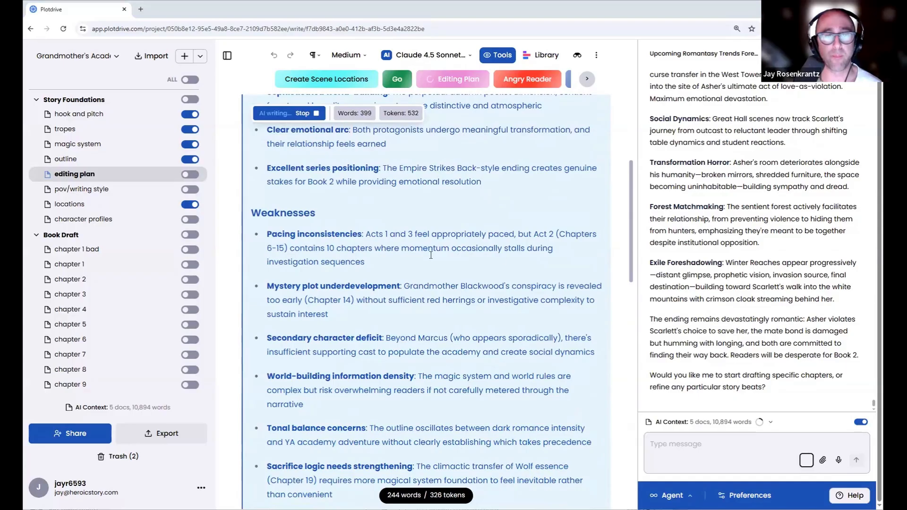
pyautogui.scroll(-2, 425, 243)
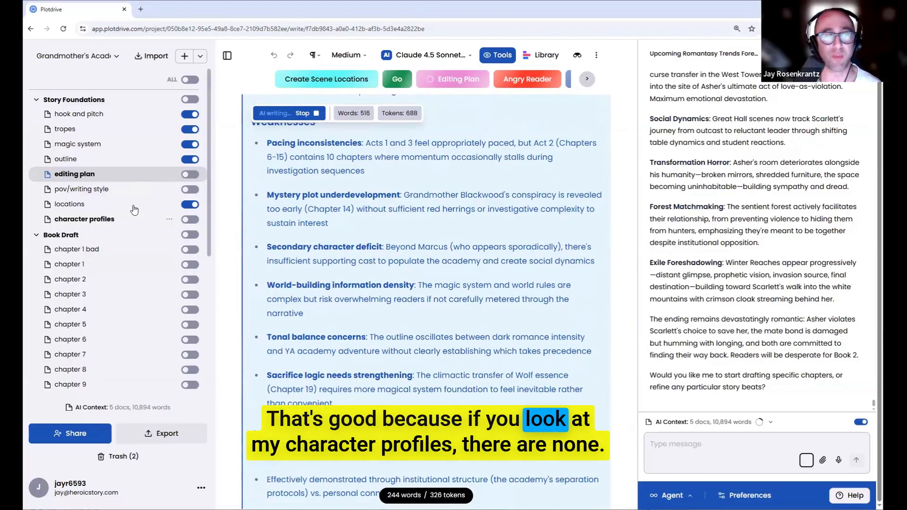
# Check the contents of the character profiles document, then return to the editing plan document.
pyautogui.click(109, 217)
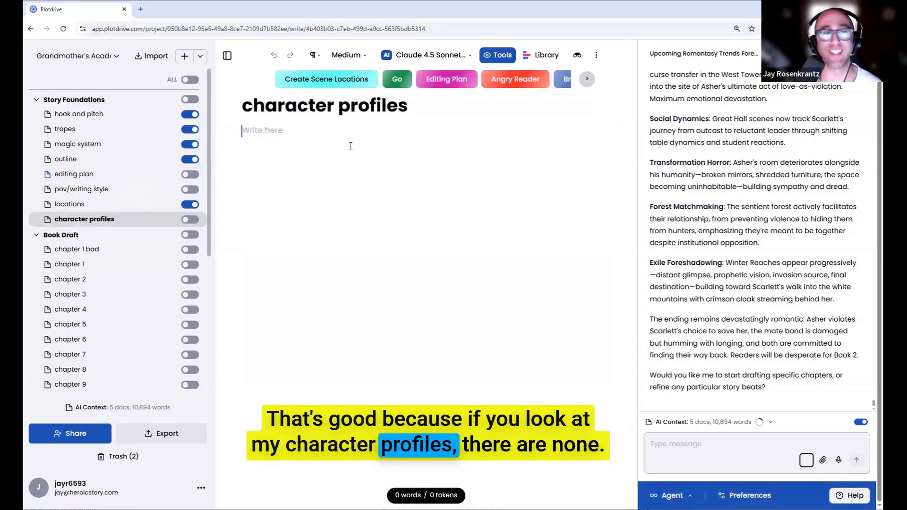
pyautogui.click(89, 178)
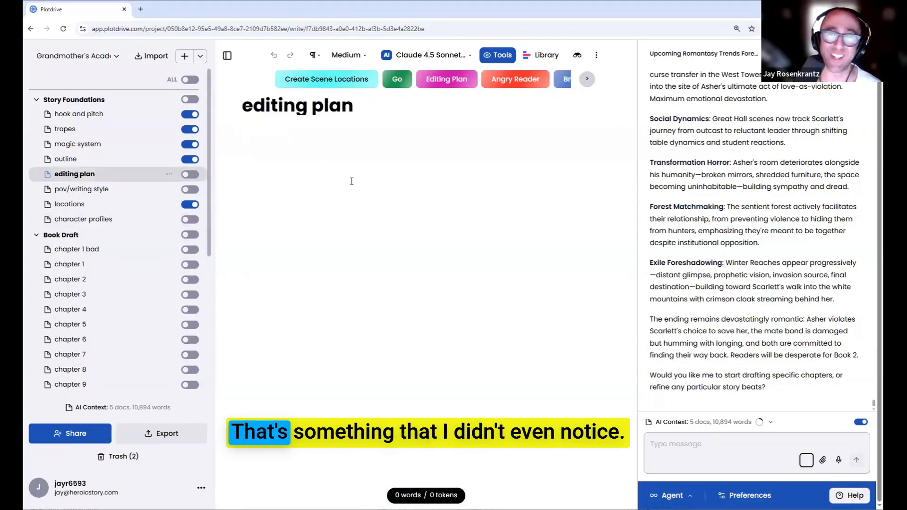
# Read through the generated editing plan, covering themes, plot and pacing, and character development recommendations.
pyautogui.scroll(-6, 368, 220)
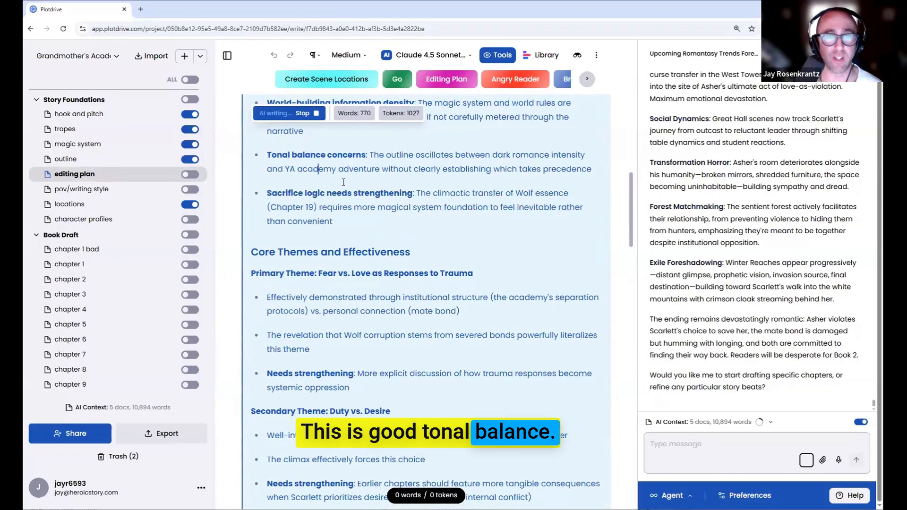
pyautogui.scroll(-3, 367, 200)
pyautogui.scroll(-6, 389, 186)
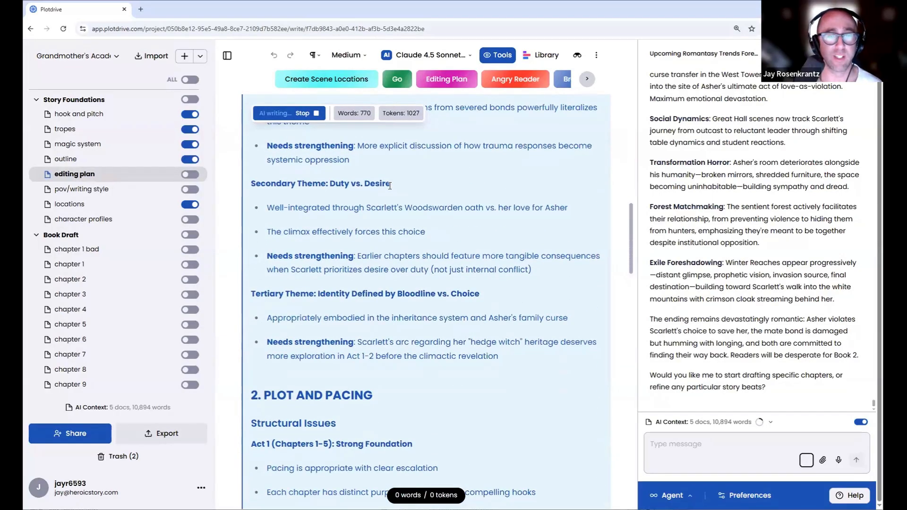
pyautogui.scroll(-15, 378, 189)
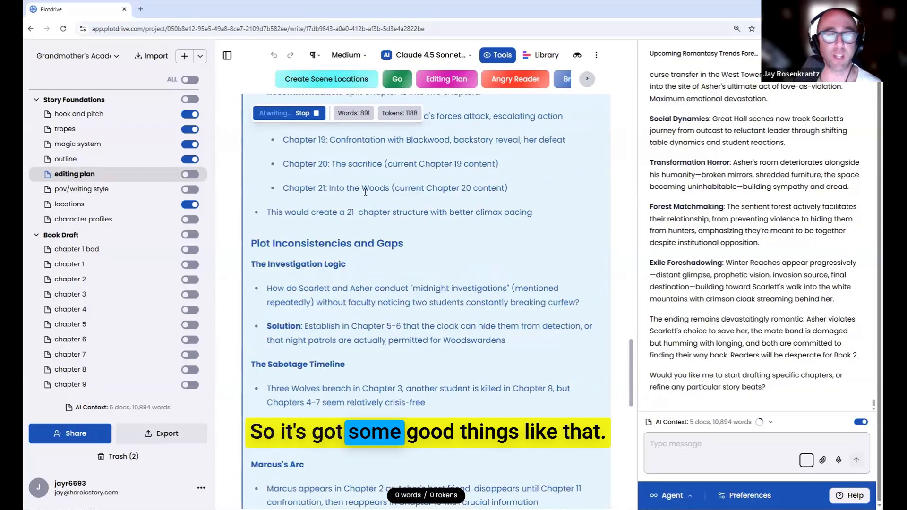
pyautogui.scroll(-5, 349, 200)
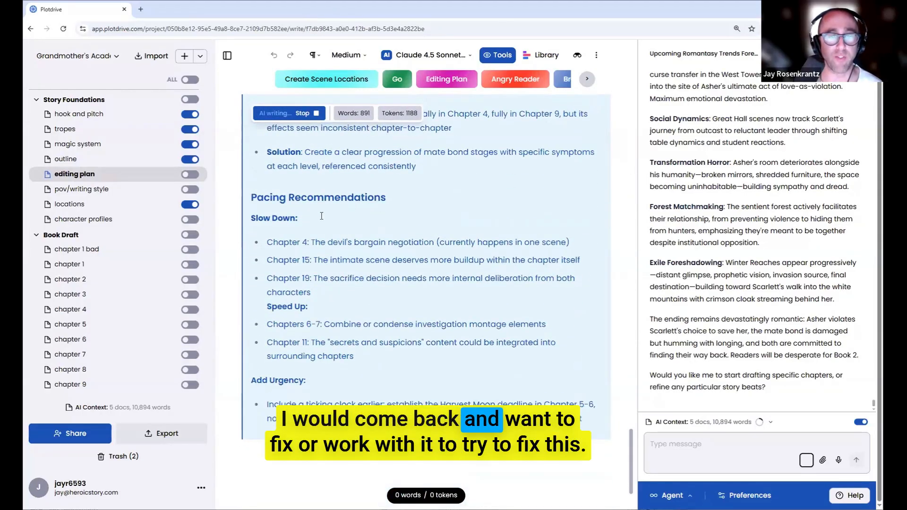
pyautogui.scroll(-4, 374, 248)
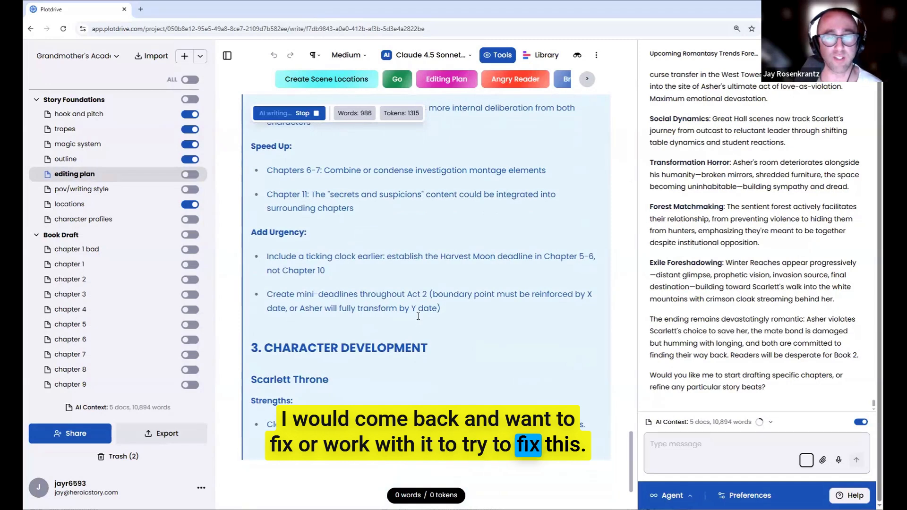
pyautogui.scroll(-4, 418, 312)
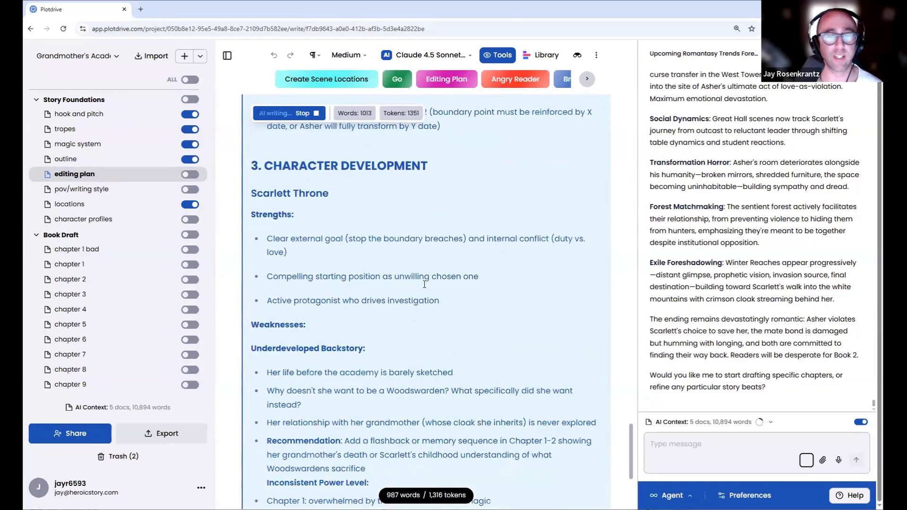
pyautogui.scroll(-6, 424, 284)
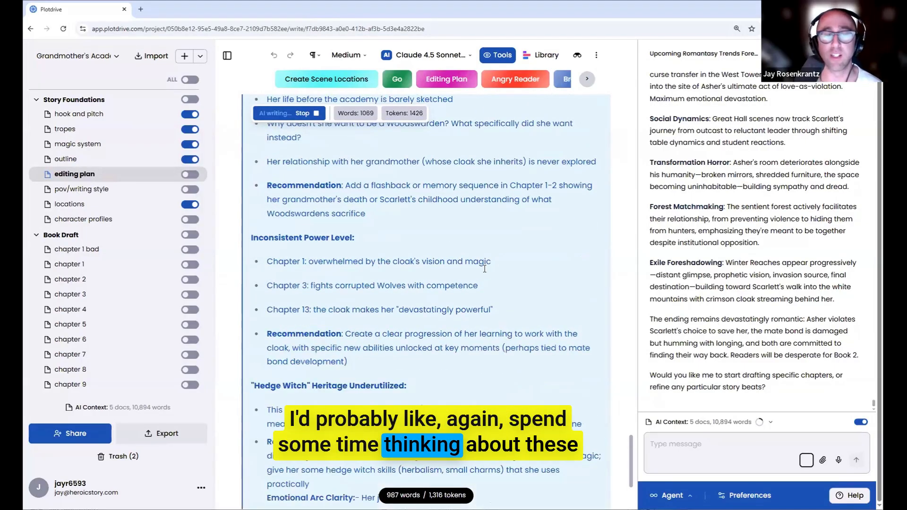
pyautogui.scroll(-4, 484, 268)
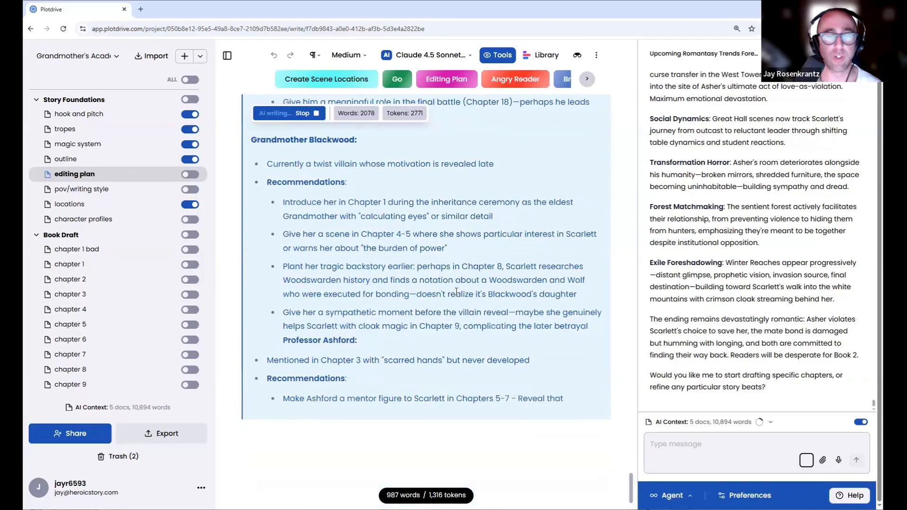
pyautogui.scroll(-4, 456, 292)
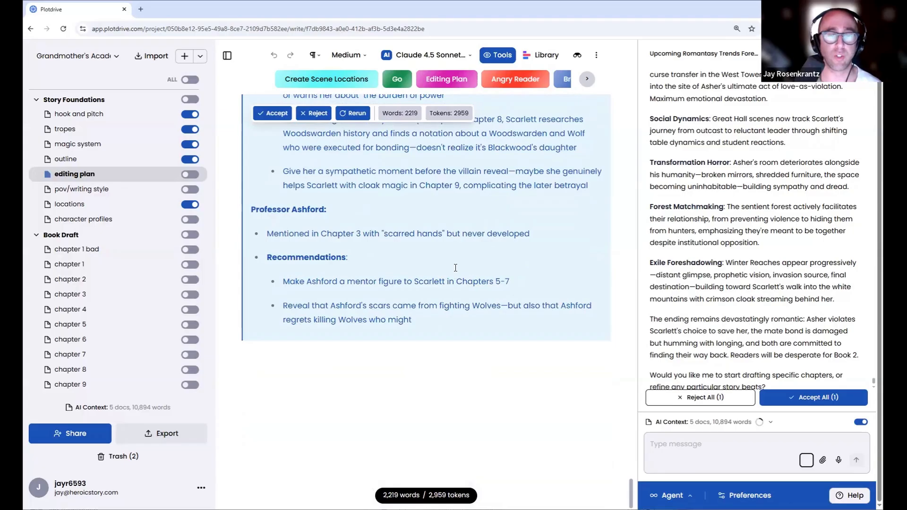
# Accept the AI-generated text into the "editing plan" document.
pyautogui.click(276, 113)
pyautogui.scroll(10, 276, 189)
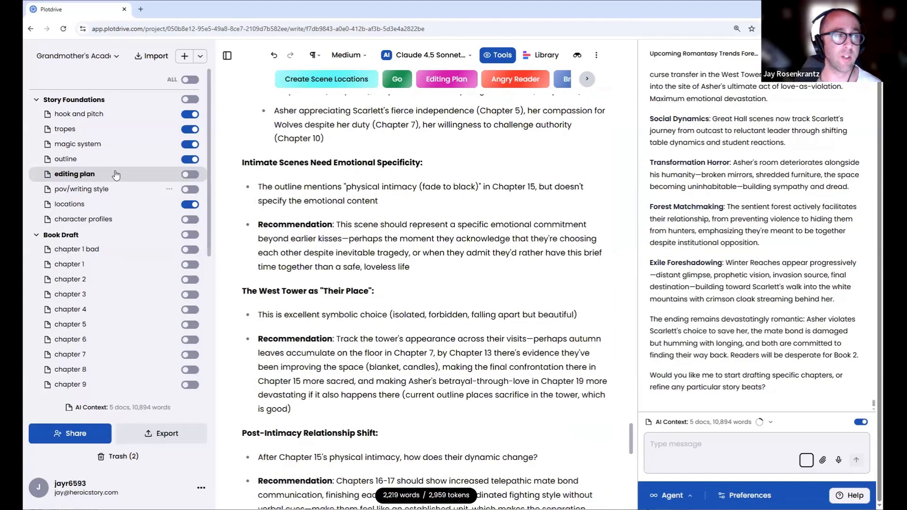
# Check the "pov/writing style" document, skim the "chapter 1 bad" draft, and return to "pov/writing style".
pyautogui.click(105, 190)
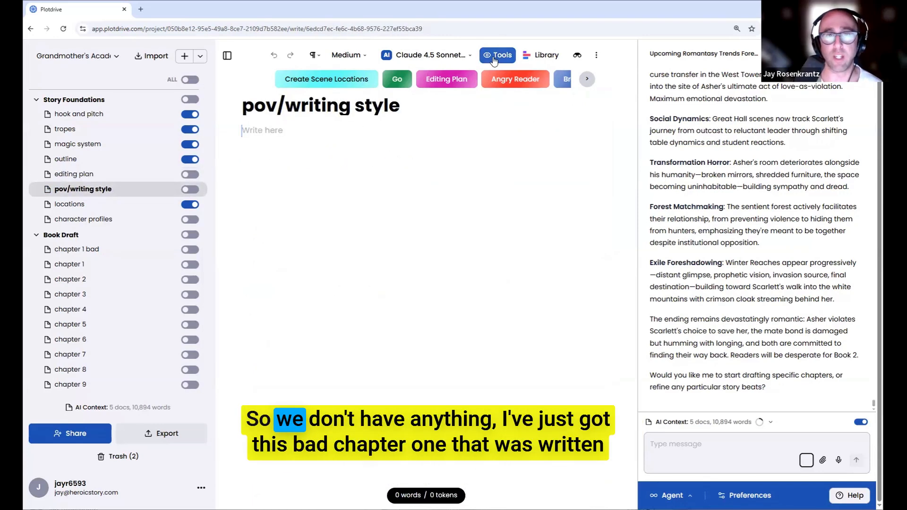
pyautogui.click(119, 249)
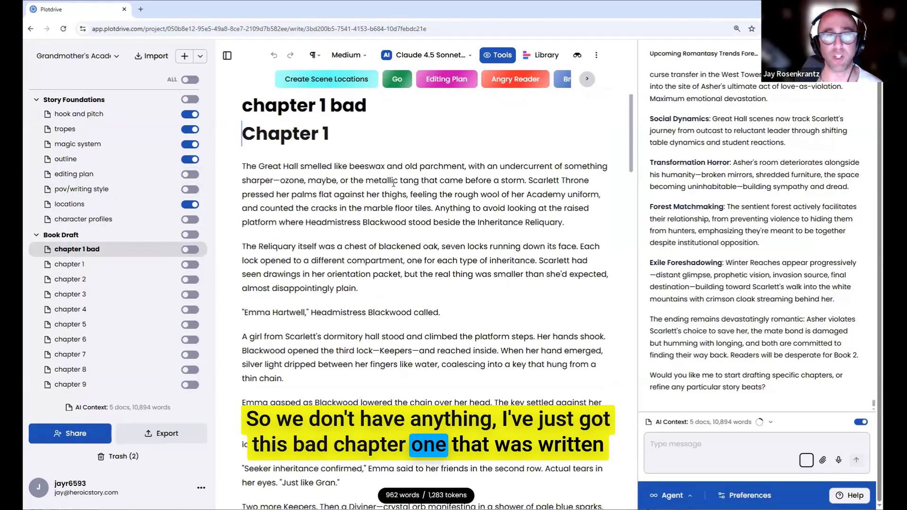
pyautogui.scroll(-2, 369, 189)
pyautogui.scroll(-6, 370, 198)
pyautogui.scroll(8, 370, 198)
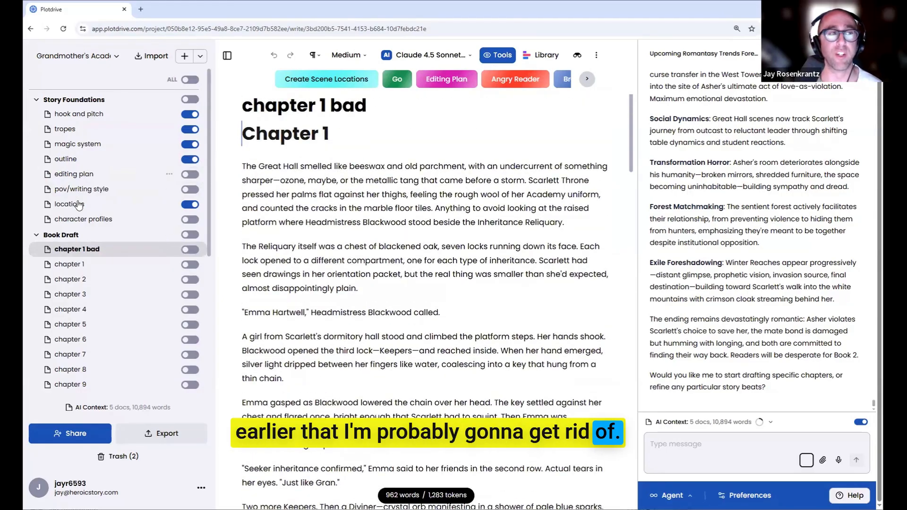
pyautogui.click(96, 191)
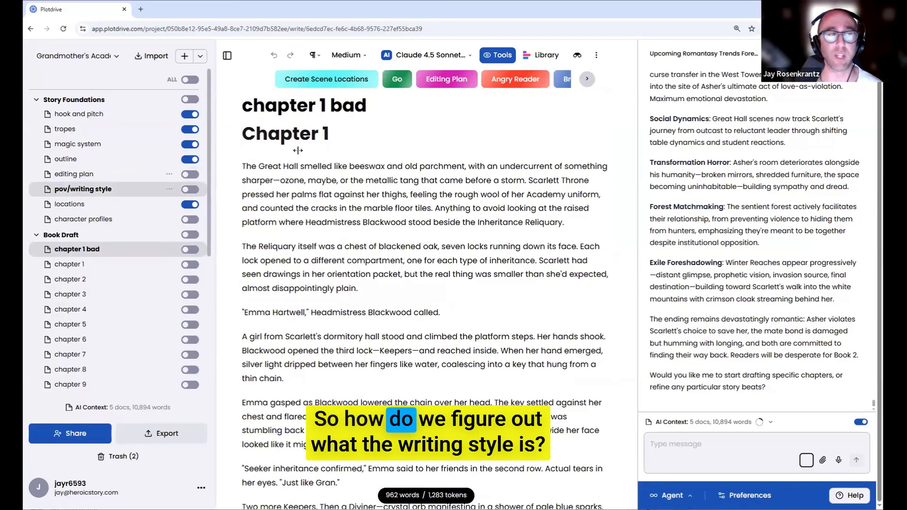
# Hide the prompt tool shortcuts above the document and switch the co-writer chat to Ask mode.
pyautogui.click(500, 55)
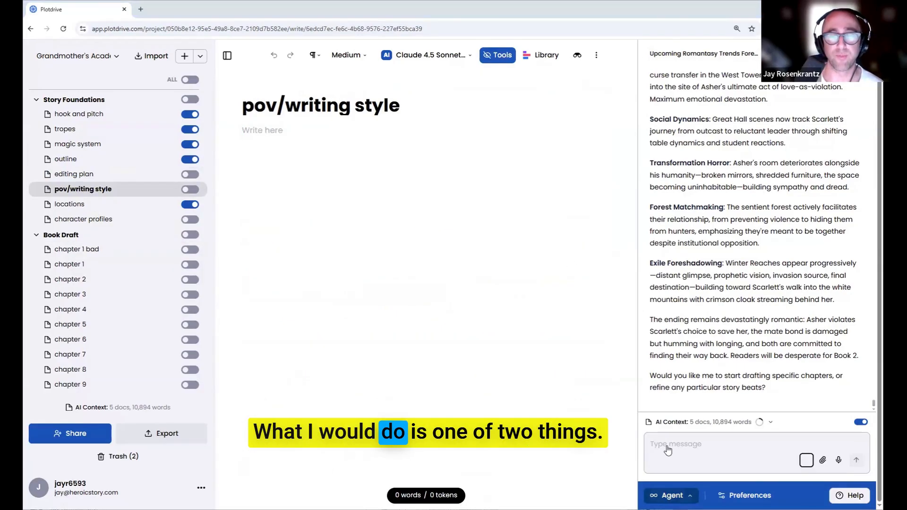
pyautogui.click(672, 495)
pyautogui.click(671, 436)
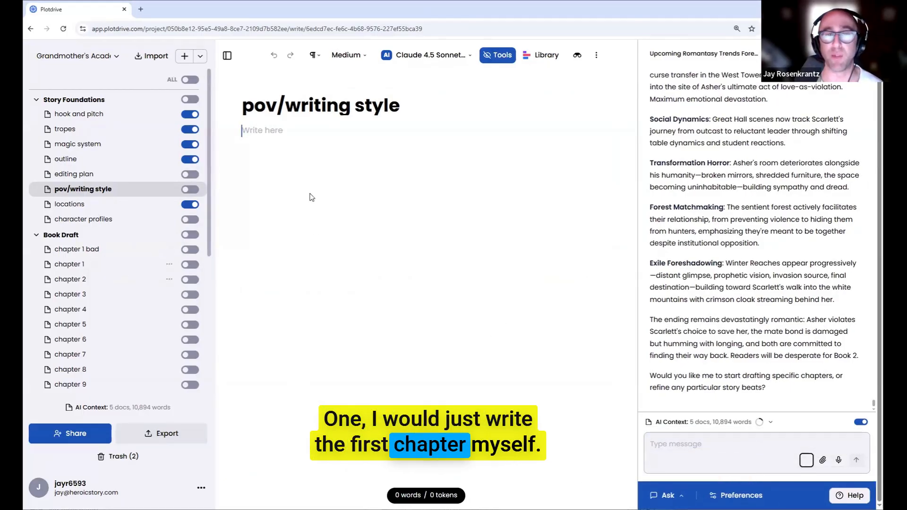
# Look at the "chapter 1" document and the Chapter 1 entry in the outline.
pyautogui.click(85, 265)
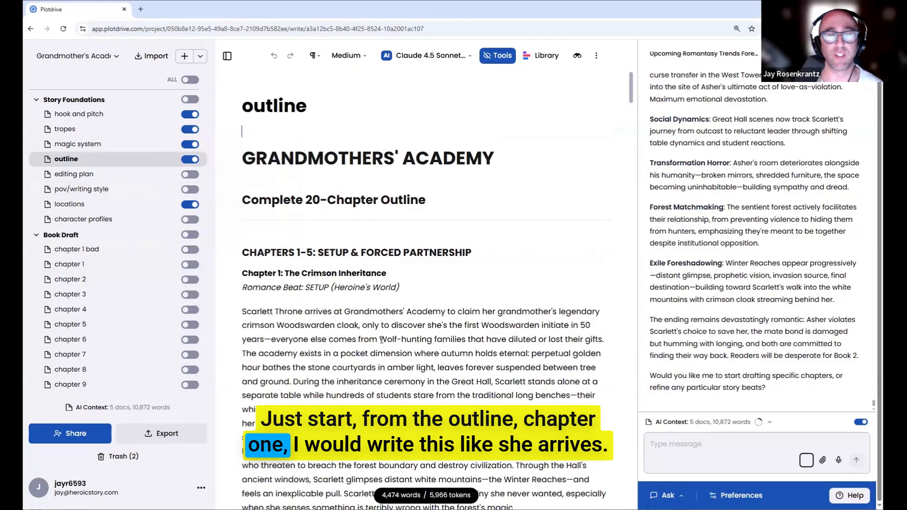
pyautogui.scroll(-1, 344, 338)
pyautogui.scroll(1, 331, 347)
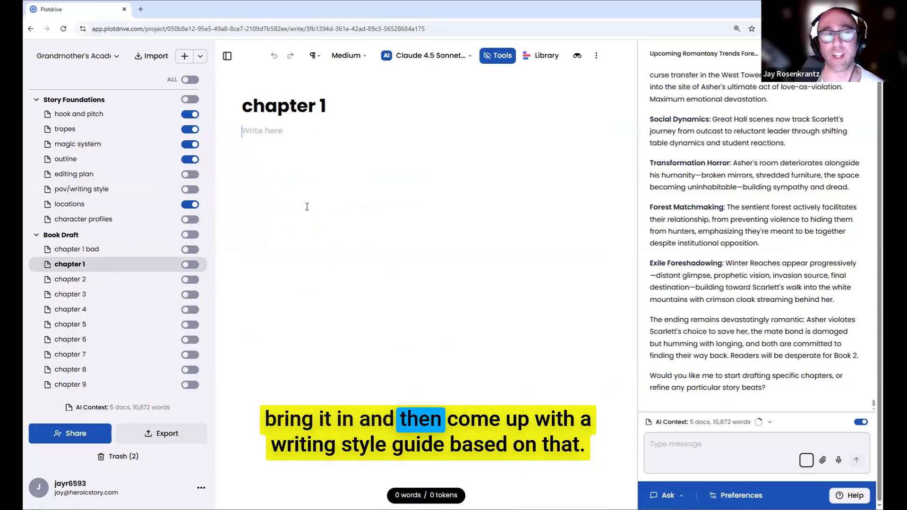
# From the "pov/writing style" document, ask the co-writer for the most popular modes of storytelling, POV and writing style for this type of book.
pyautogui.click(82, 189)
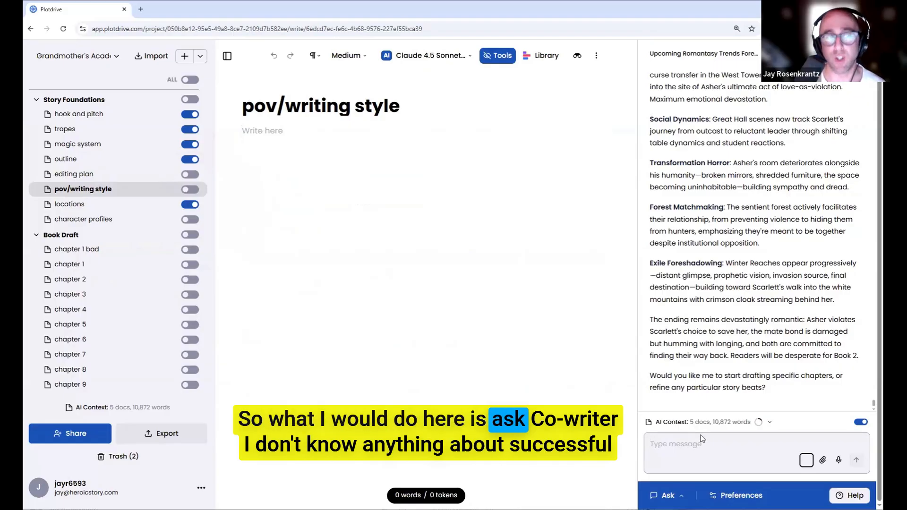
pyautogui.write('dont know an')
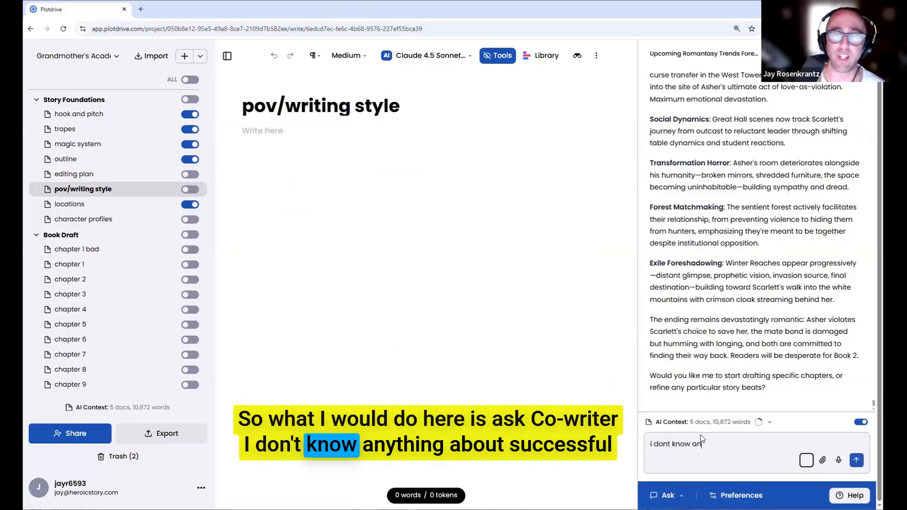
pyautogui.write('ything about succ')
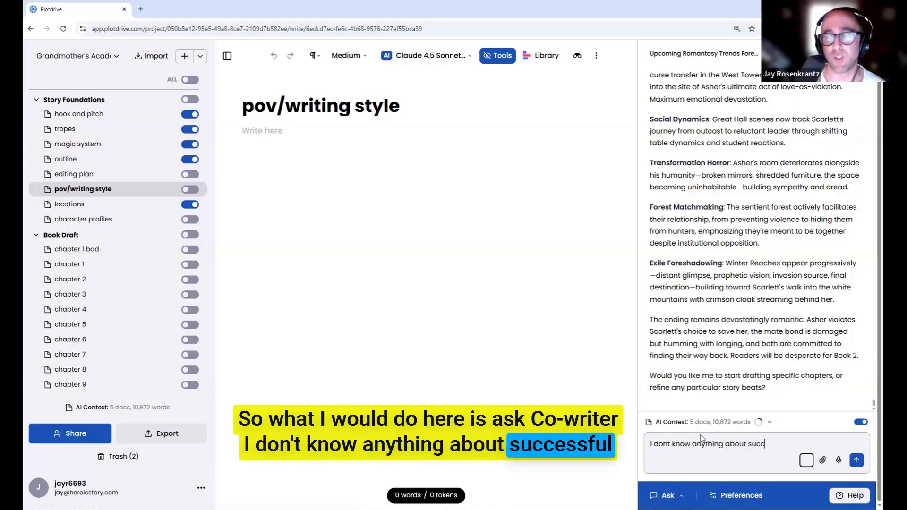
pyautogui.write('essful POV and writing style for')
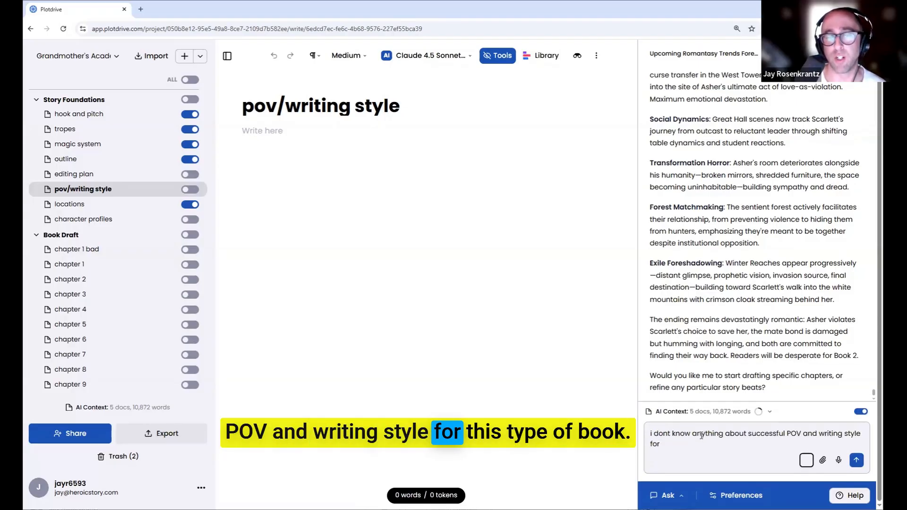
pyautogui.write(' this type of book. what are the')
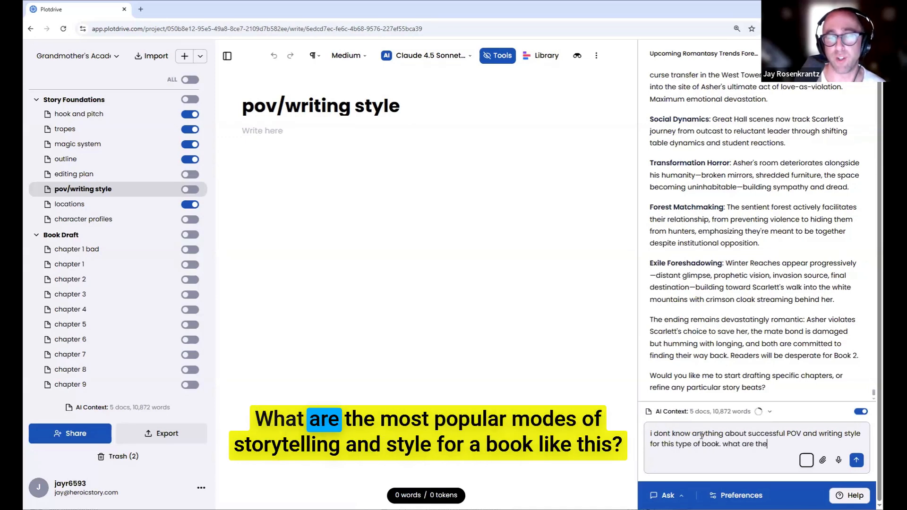
pyautogui.write(' most popular modes')
pyautogui.write('orytelling and style for a book like this?')
pyautogui.press('Return')
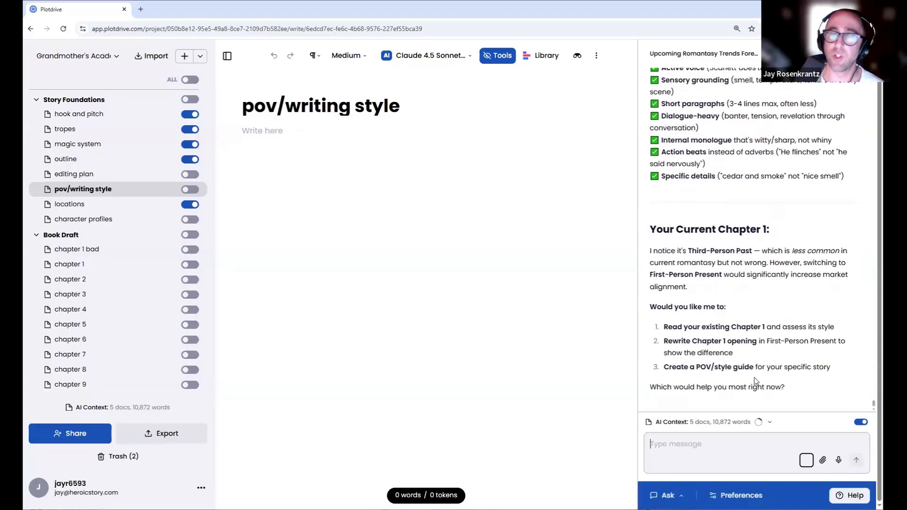
# Review the options offered in the co-writer's reply and switch the chat to Agent mode.
pyautogui.tripleClick(719, 327)
pyautogui.click(722, 301)
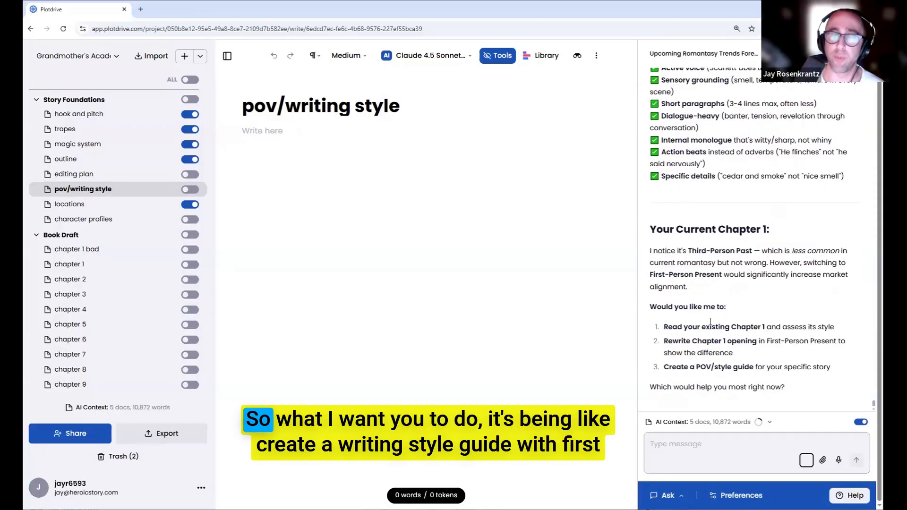
pyautogui.click(669, 495)
pyautogui.click(670, 453)
# Have the co-writer create a writing style guide inside @"pov/writing style" with first person examples of different types of writing that might occur across chapter types.
pyautogui.write('cra')
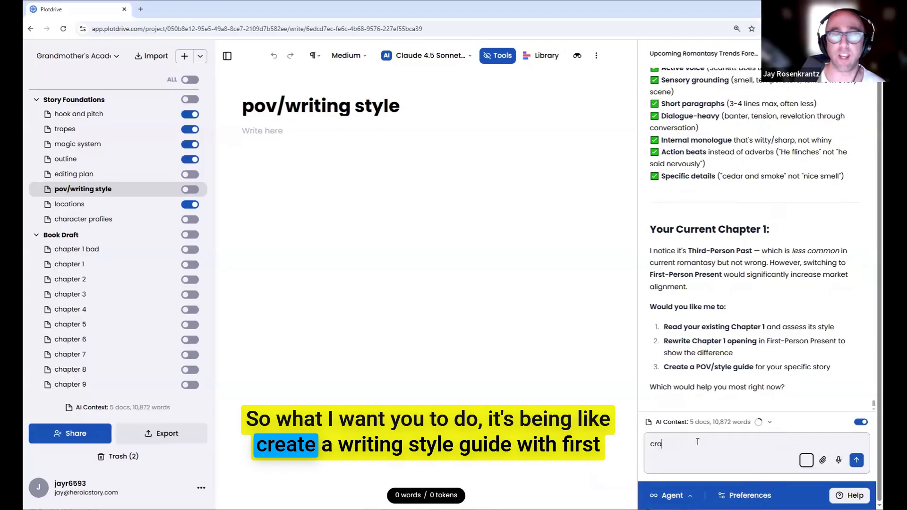
pyautogui.write('ate a wrti')
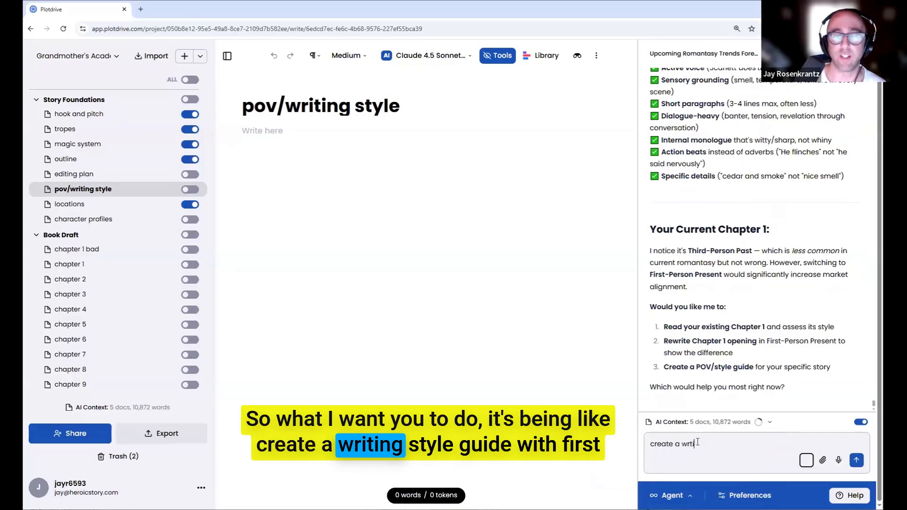
pyautogui.press('BackSpace')
pyautogui.write('iting style guide with first pe')
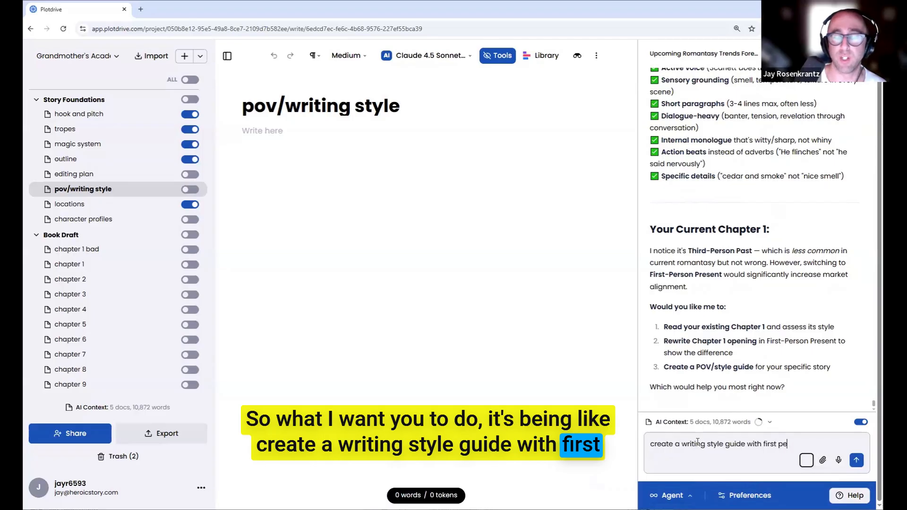
pyautogui.write('rson exam')
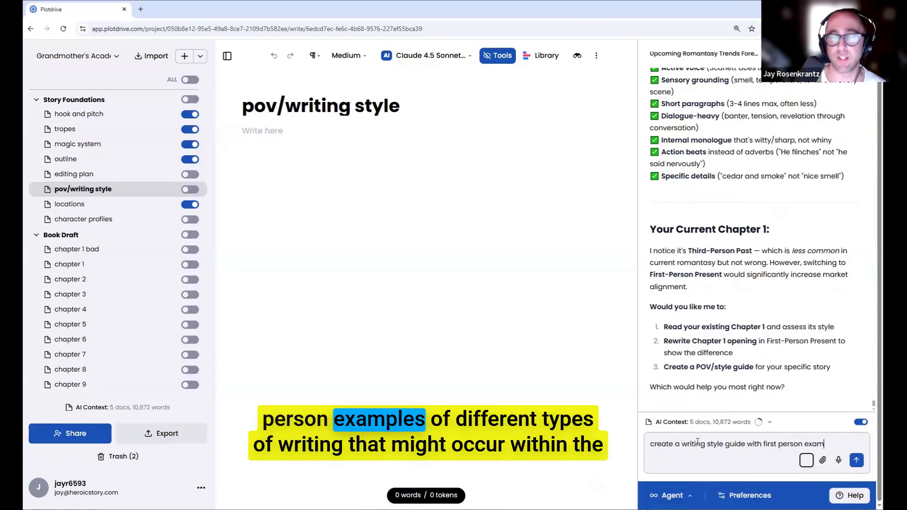
pyautogui.write('ples of different ty')
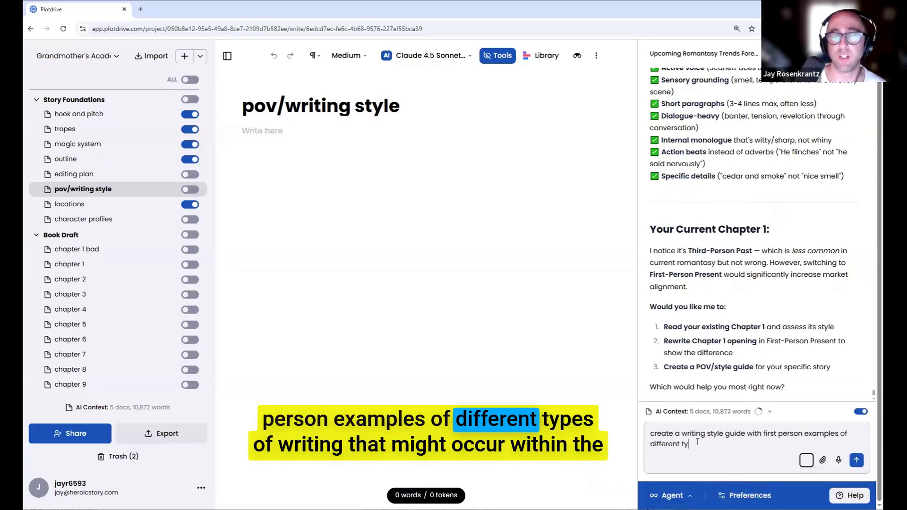
pyautogui.write('pes of writing that mi')
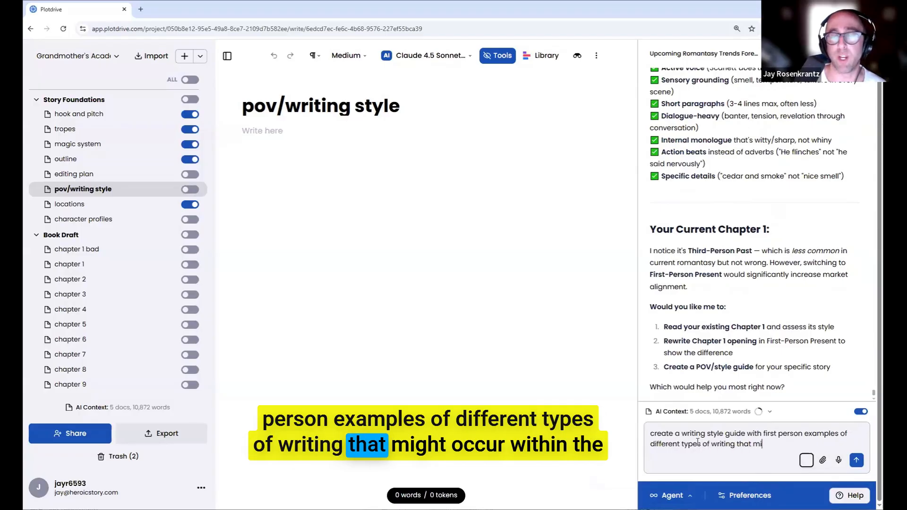
pyautogui.write('ght occur within the ')
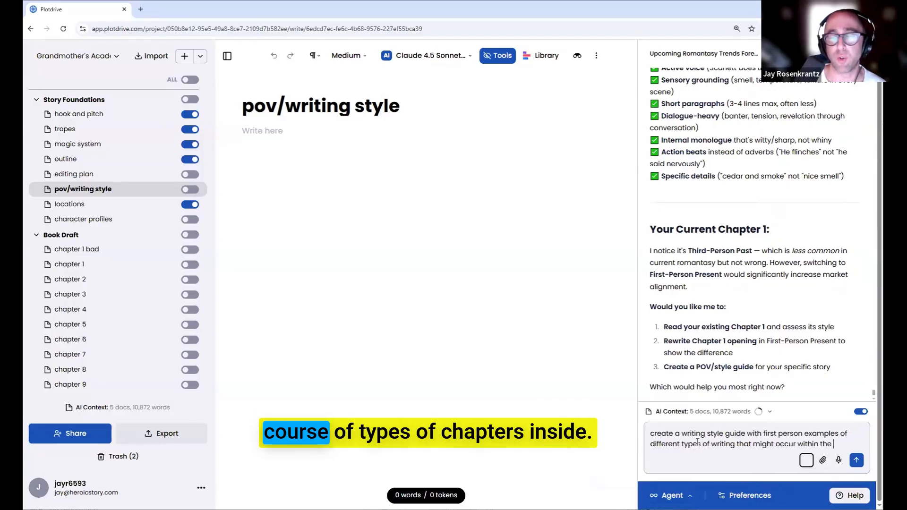
pyautogui.write('course of types of')
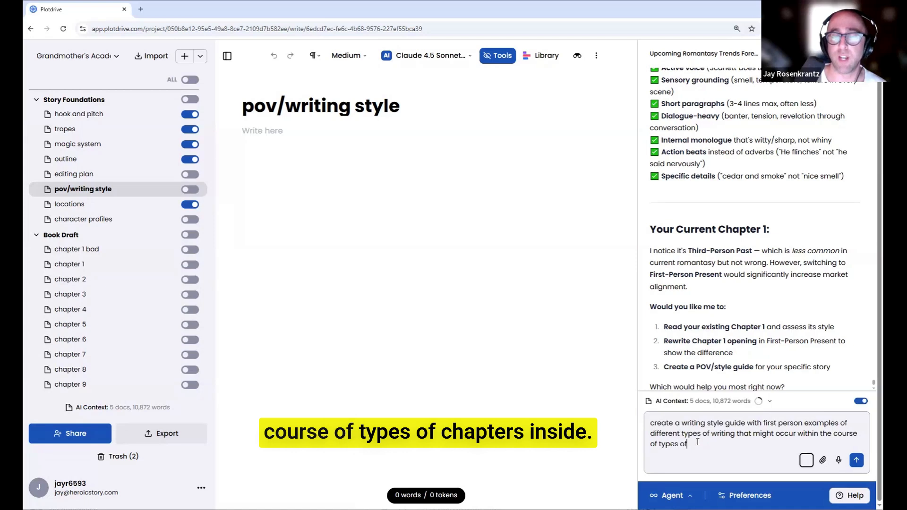
pyautogui.write(' chatp')
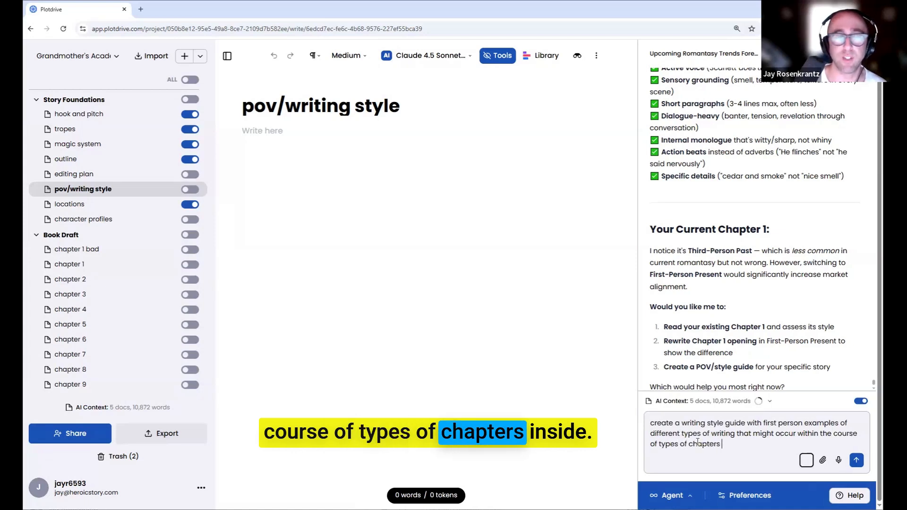
pyautogui.write(' inside @pov')
pyautogui.press('Return')
pyautogui.press('Return')
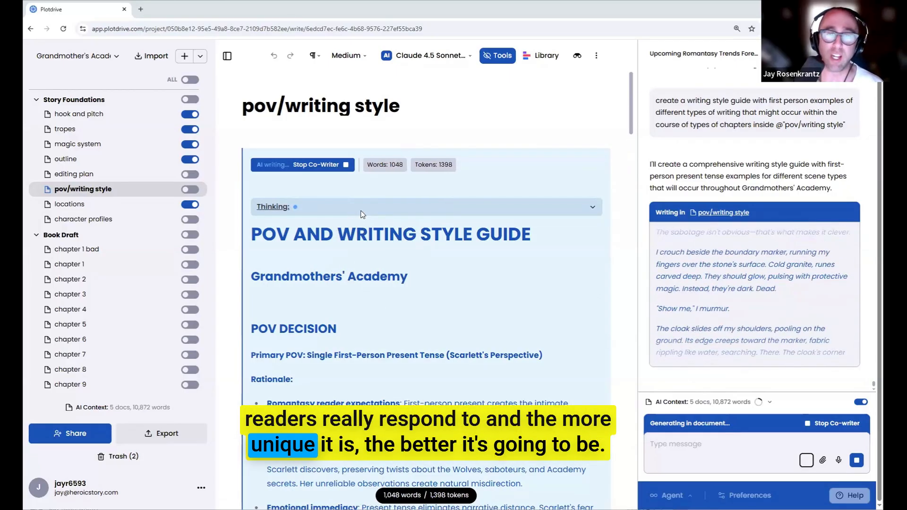
# Read the POV decision, voice characteristics and style principles sections of the style guide being generated in "pov/writing style".
pyautogui.scroll(-5, 415, 281)
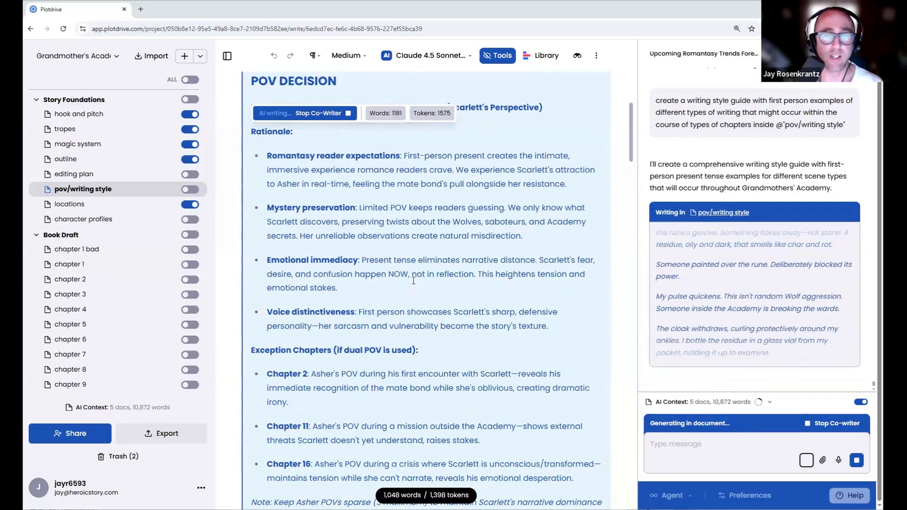
pyautogui.scroll(-10, 413, 281)
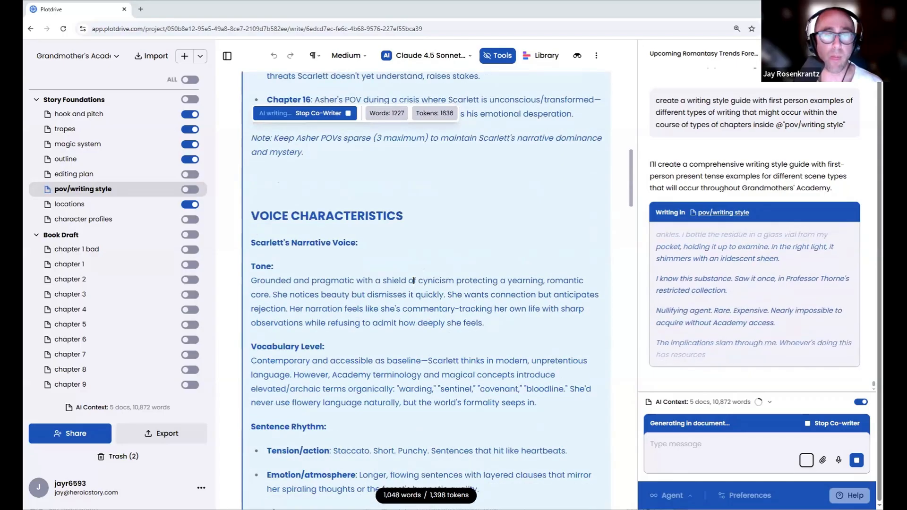
pyautogui.scroll(-9, 413, 280)
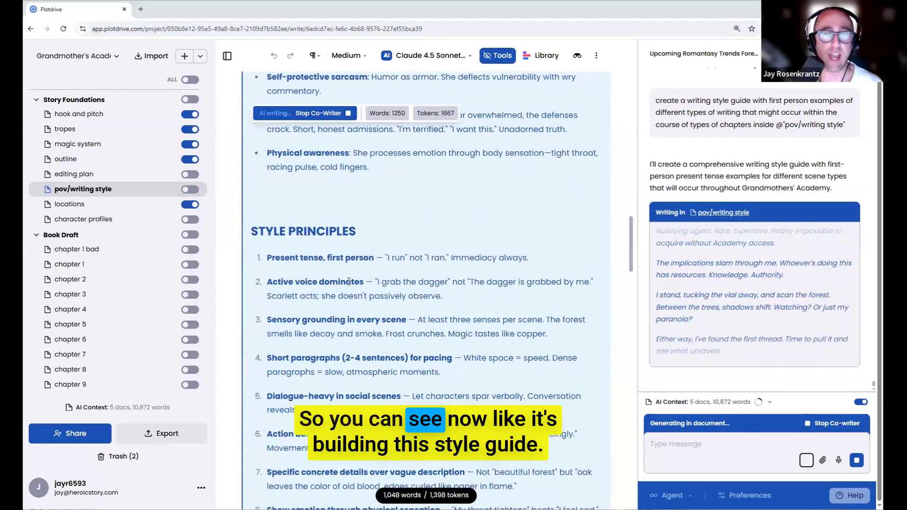
pyautogui.scroll(-8, 368, 273)
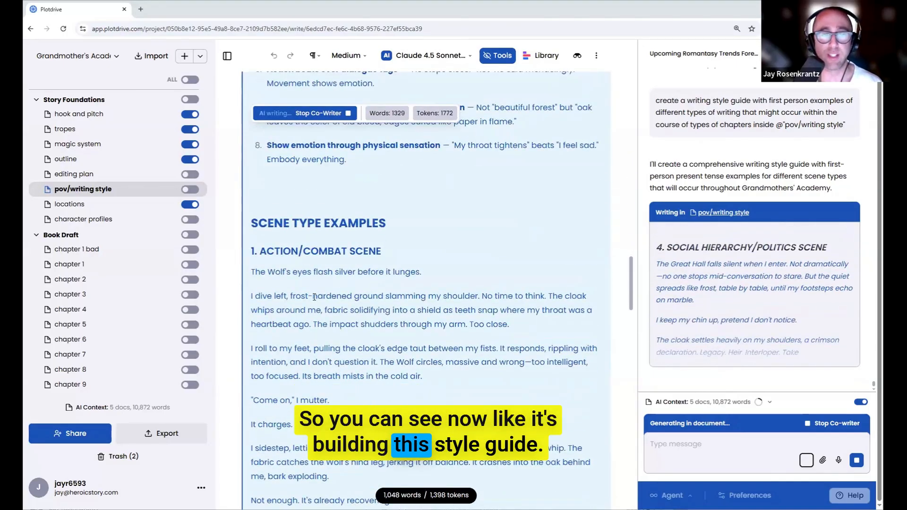
# Review the guide's scene type examples, from the action/combat scene through the atmospheric/world-building scene, and revisit the earlier ones.
pyautogui.scroll(-5, 368, 254)
pyautogui.scroll(5, 331, 290)
pyautogui.scroll(-2, 330, 279)
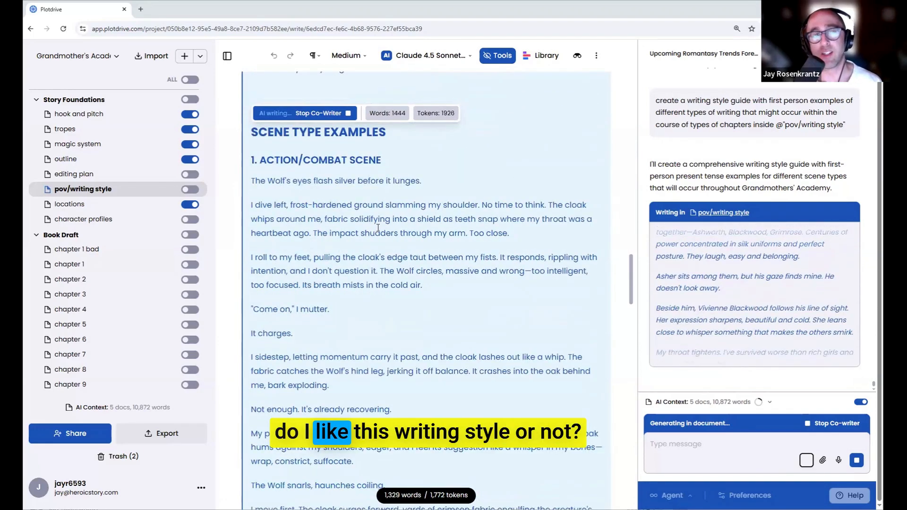
pyautogui.scroll(-6, 378, 228)
pyautogui.scroll(-4, 352, 233)
pyautogui.scroll(-11, 353, 234)
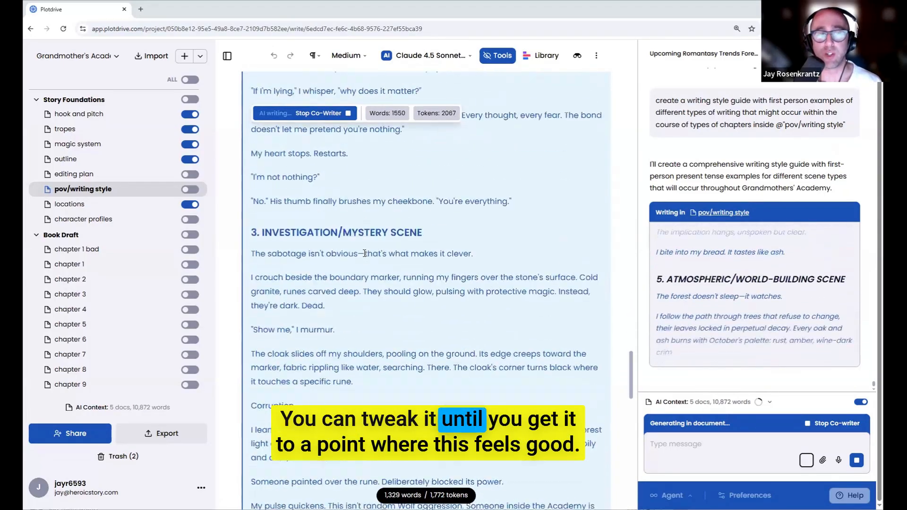
pyautogui.scroll(-8, 364, 253)
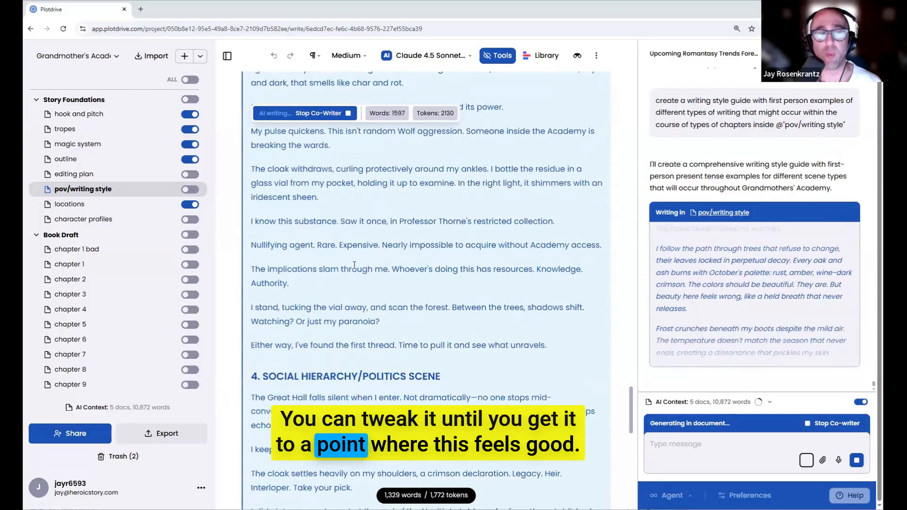
pyautogui.scroll(-2, 376, 259)
pyautogui.scroll(-8, 375, 259)
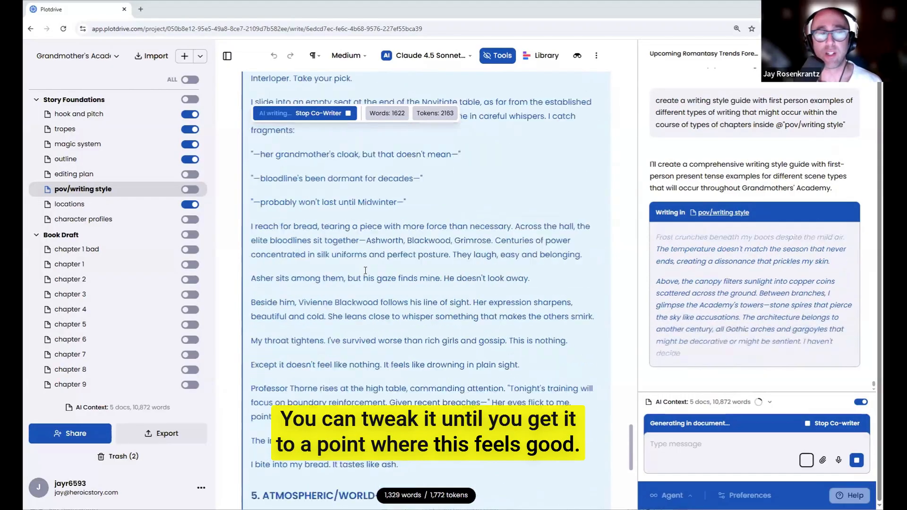
pyautogui.scroll(-8, 369, 276)
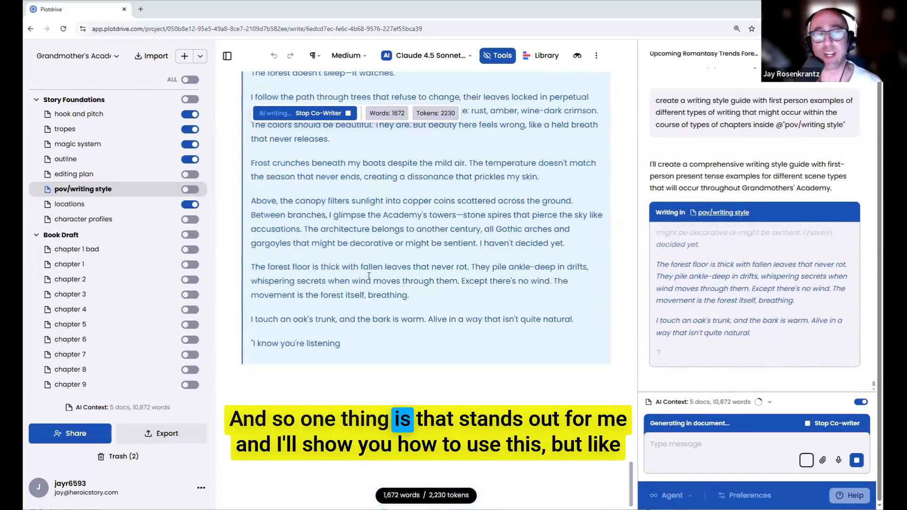
pyautogui.scroll(-2, 369, 275)
pyautogui.scroll(4, 391, 218)
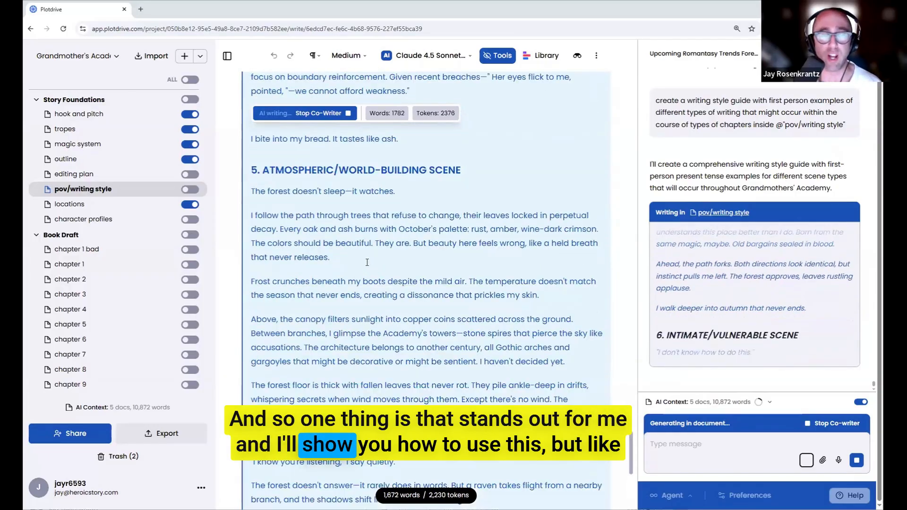
pyautogui.scroll(14, 391, 218)
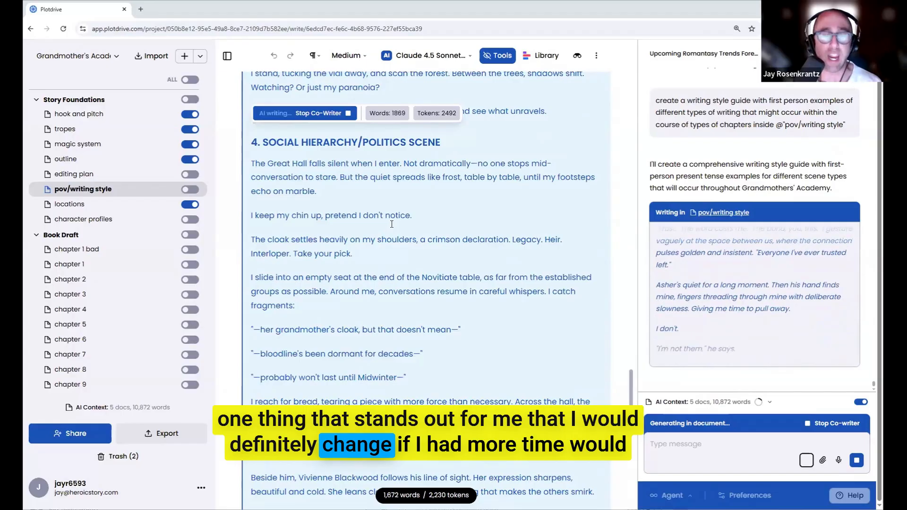
pyautogui.scroll(15, 391, 224)
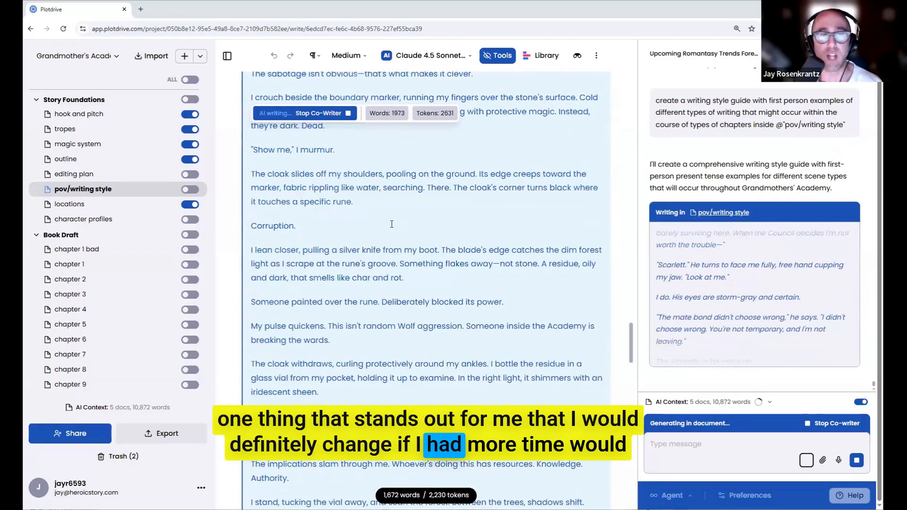
pyautogui.scroll(5, 325, 194)
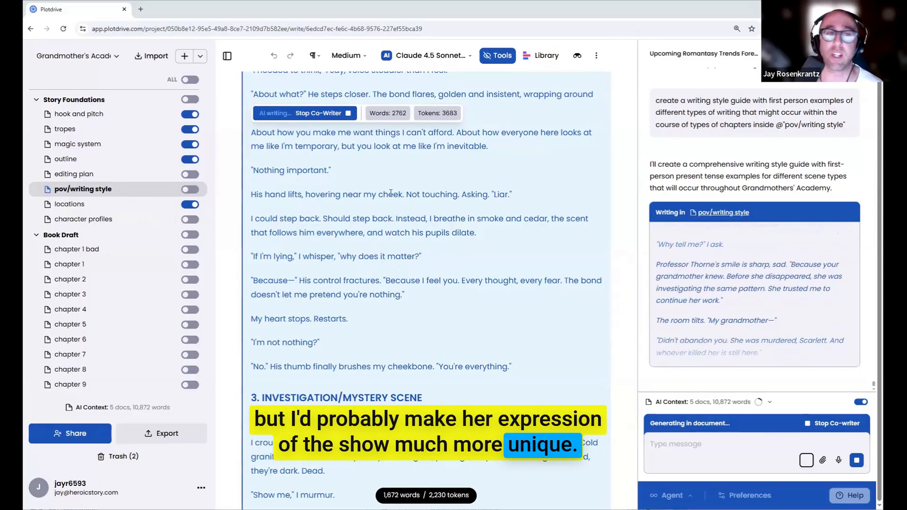
# Look over the end of the generated style guide and accept it into the "pov/writing style" document.
pyautogui.scroll(-9, 391, 192)
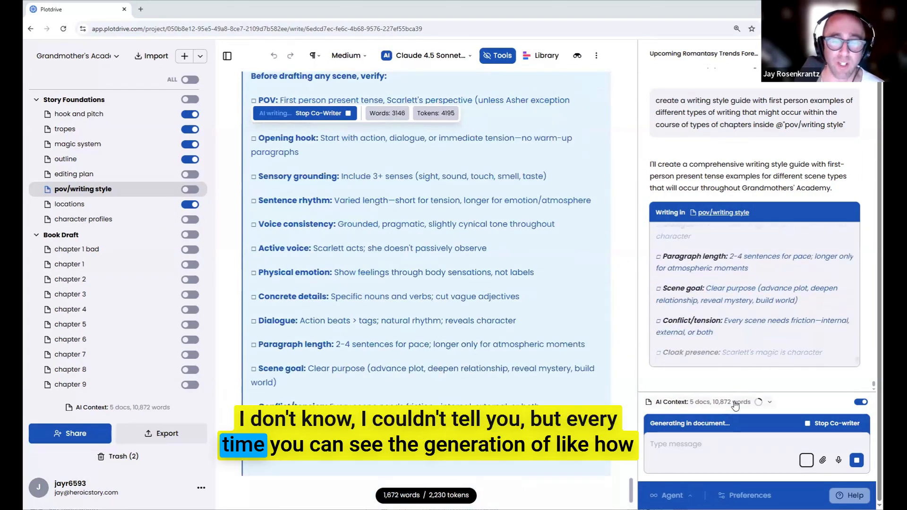
pyautogui.scroll(5, 448, 116)
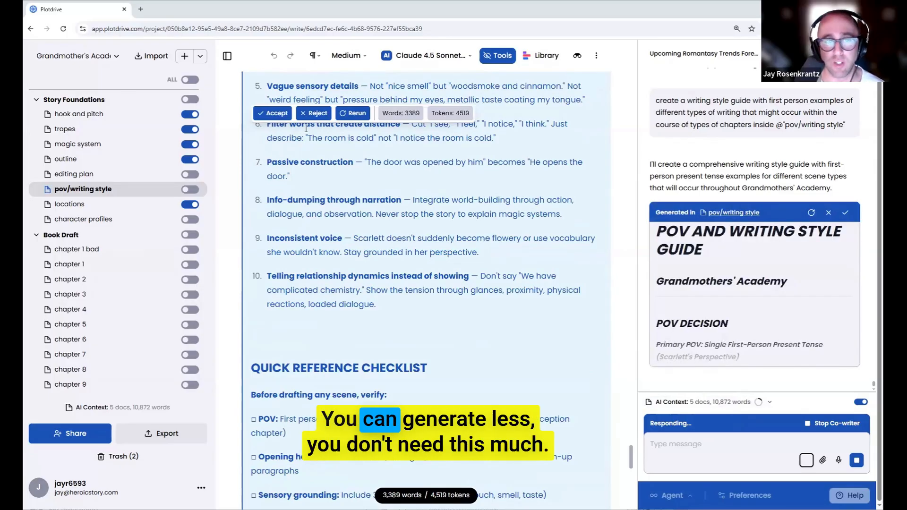
pyautogui.click(272, 113)
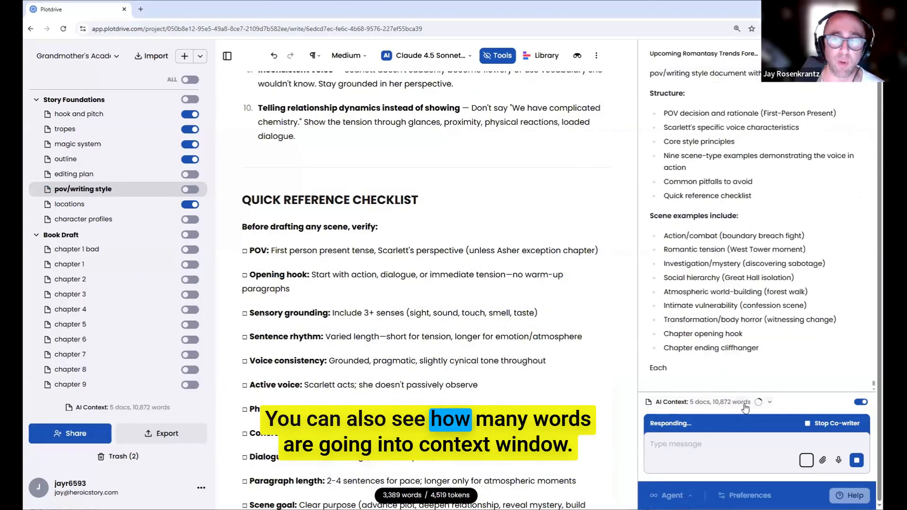
# Check the co-writer's credit cost per message and AI context size, and read the guide's quick reference checklist and final note.
pyautogui.moveTo(760, 406)
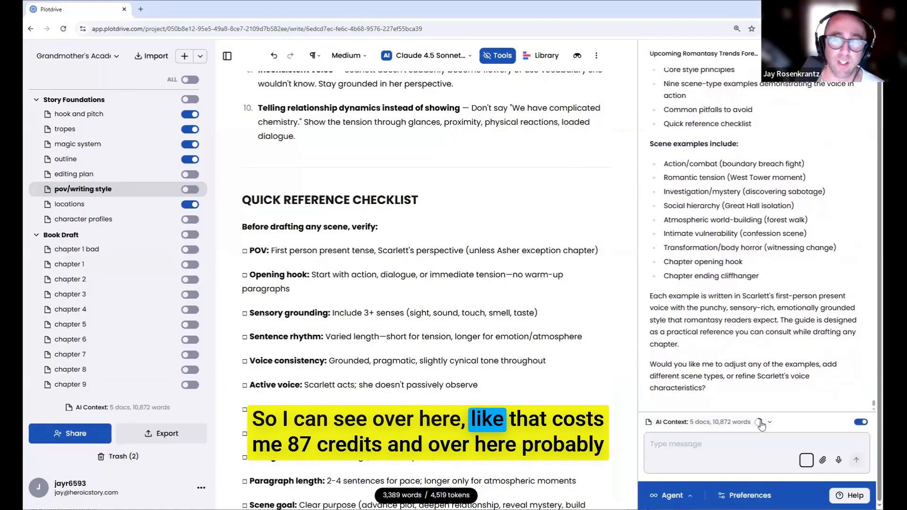
pyautogui.moveTo(760, 423)
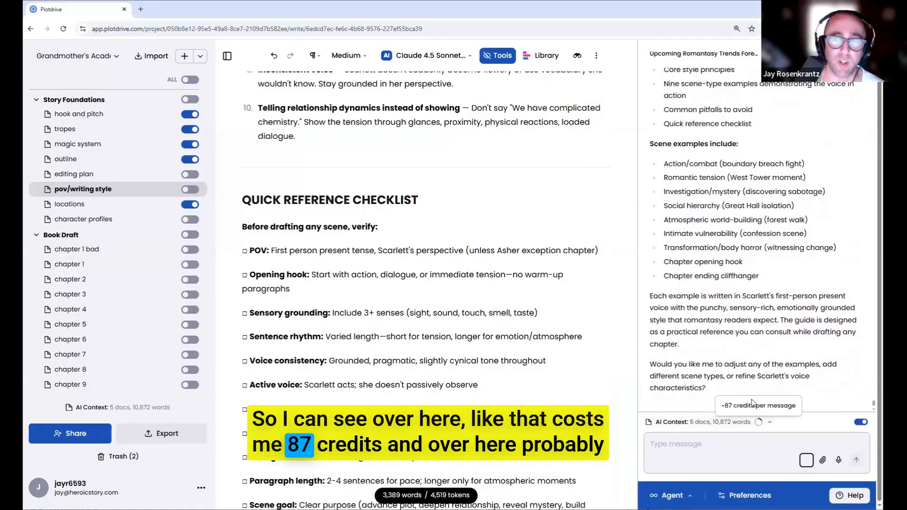
pyautogui.moveTo(120, 408)
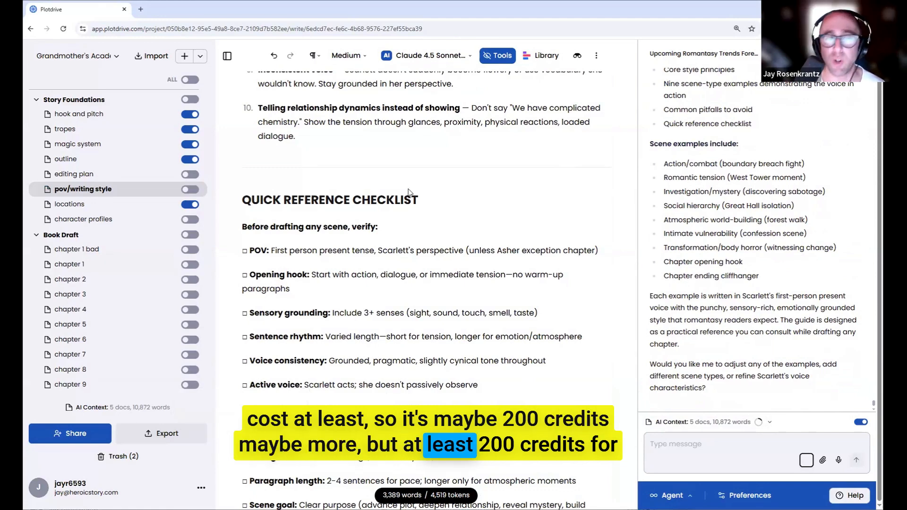
pyautogui.scroll(-1, 399, 175)
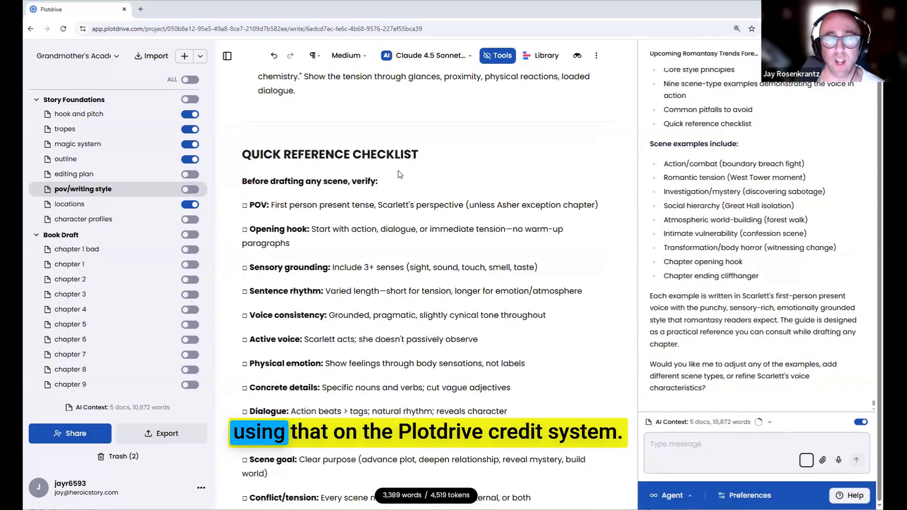
pyautogui.scroll(-10, 399, 175)
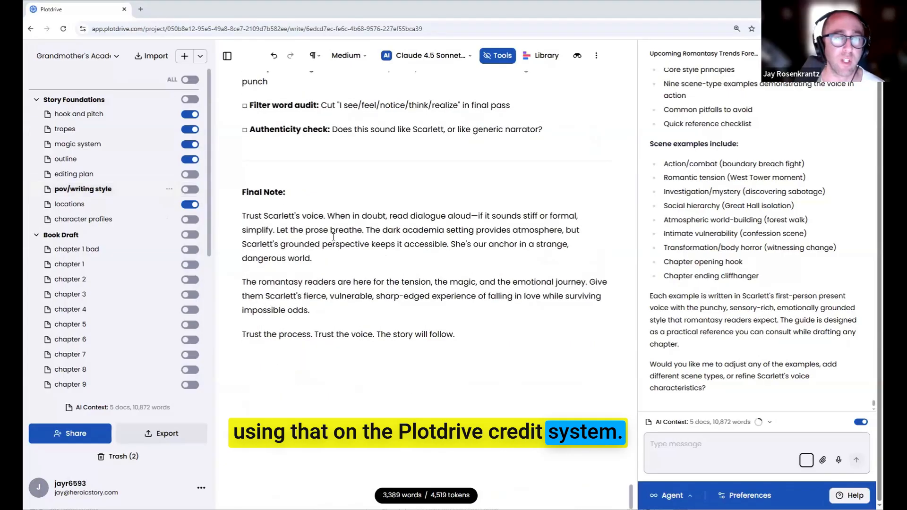
# Include "pov/writing style" in the AI context and run Go in "chapter 1" with the prompt "draft the first 500 words of chapter 1".
pyautogui.click(115, 254)
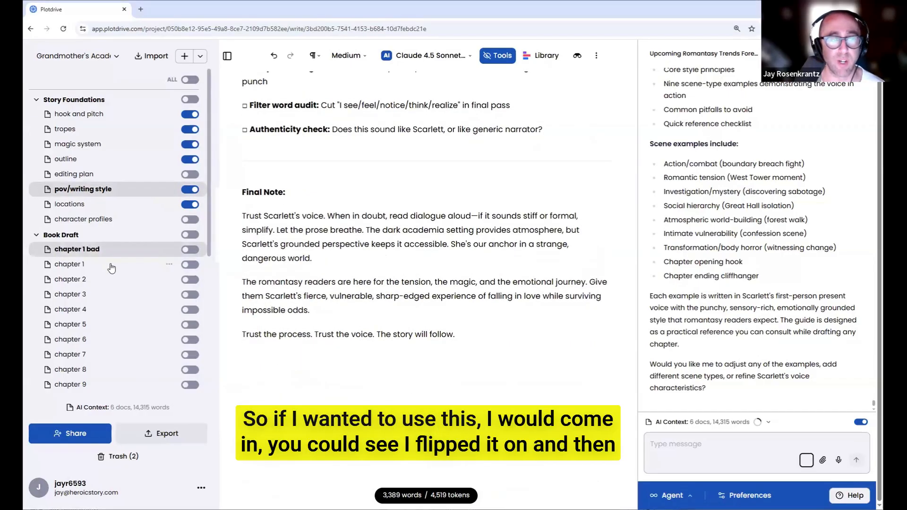
pyautogui.click(112, 268)
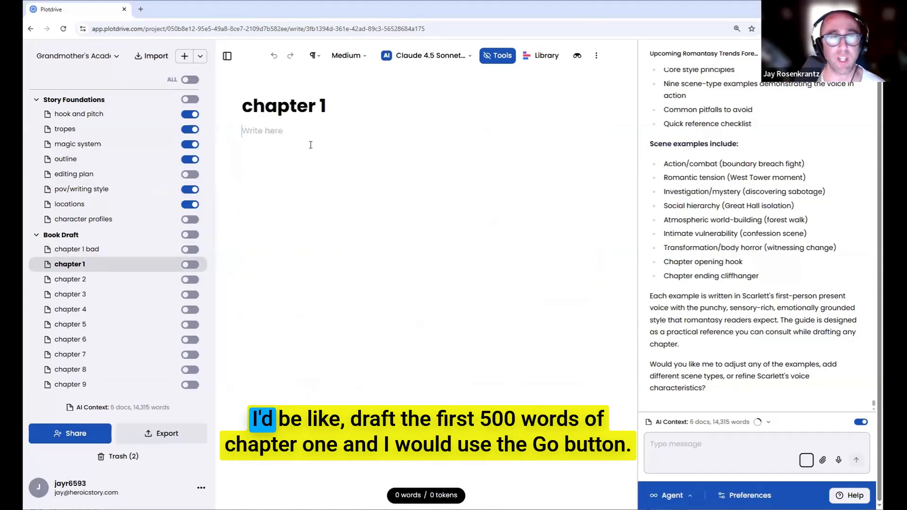
pyautogui.write('draft the first 500 wrod')
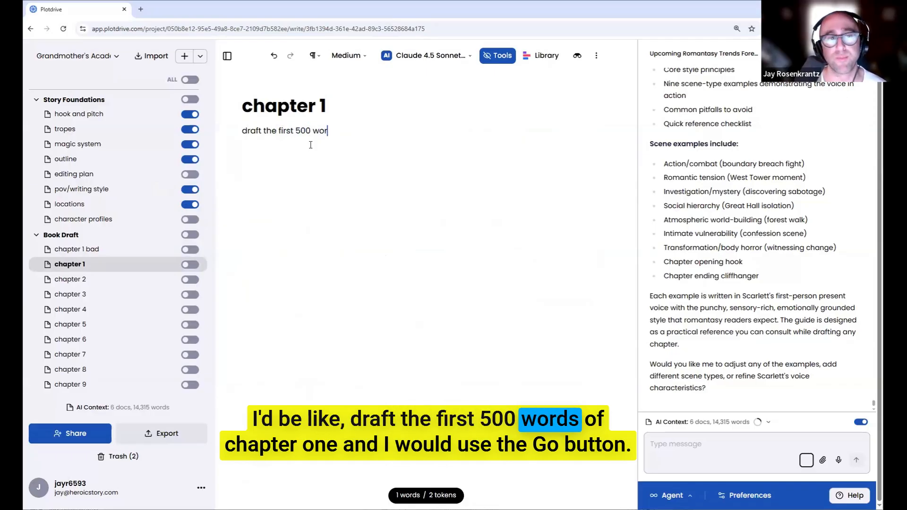
pyautogui.write('ds of chapter 1')
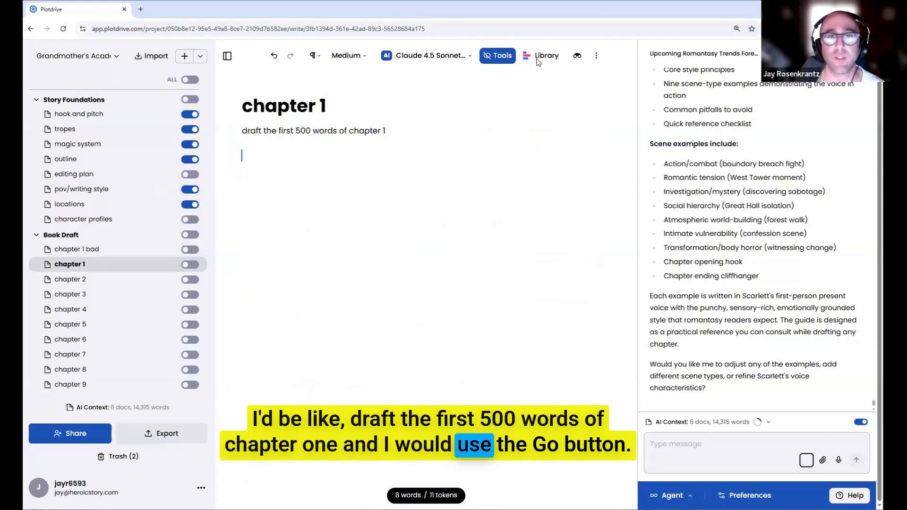
pyautogui.click(497, 55)
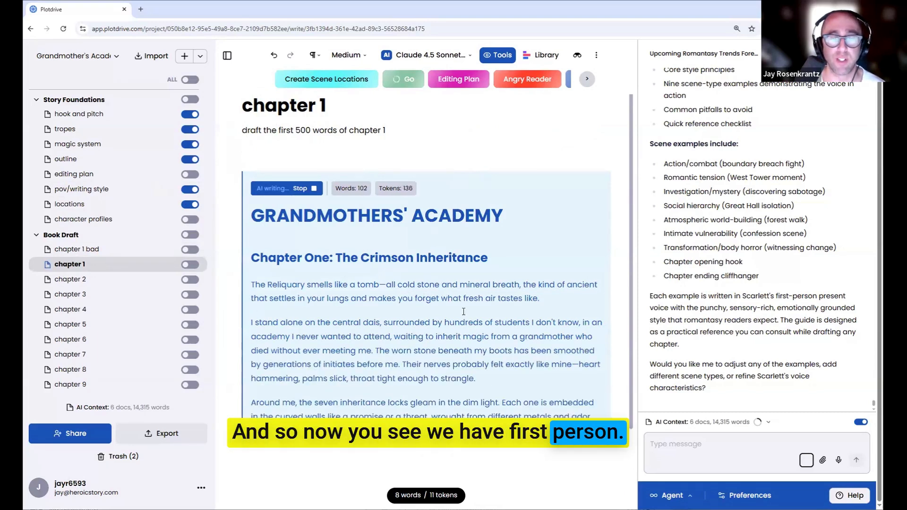
# Accept the generated first-person draft in "chapter 1" and look over its opening paragraphs.
pyautogui.scroll(-1, 410, 318)
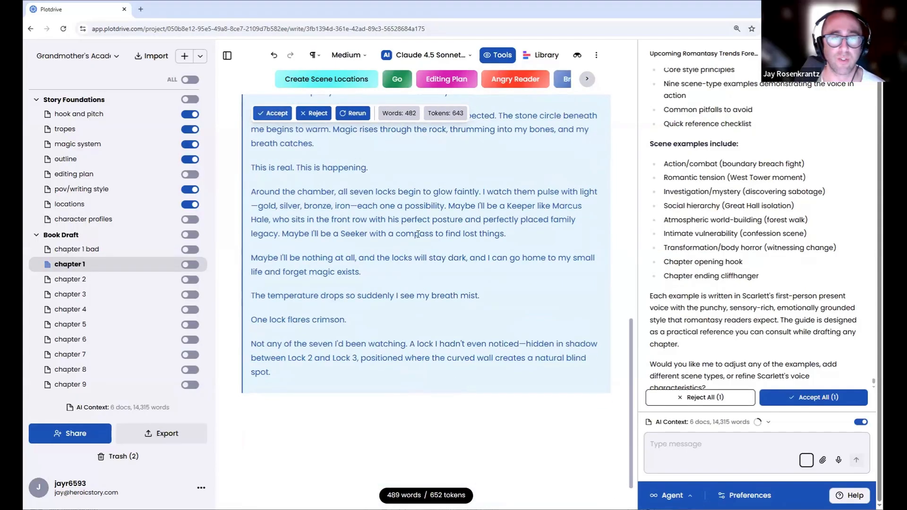
pyautogui.click(272, 113)
pyautogui.scroll(12, 407, 231)
pyautogui.scroll(-3, 409, 233)
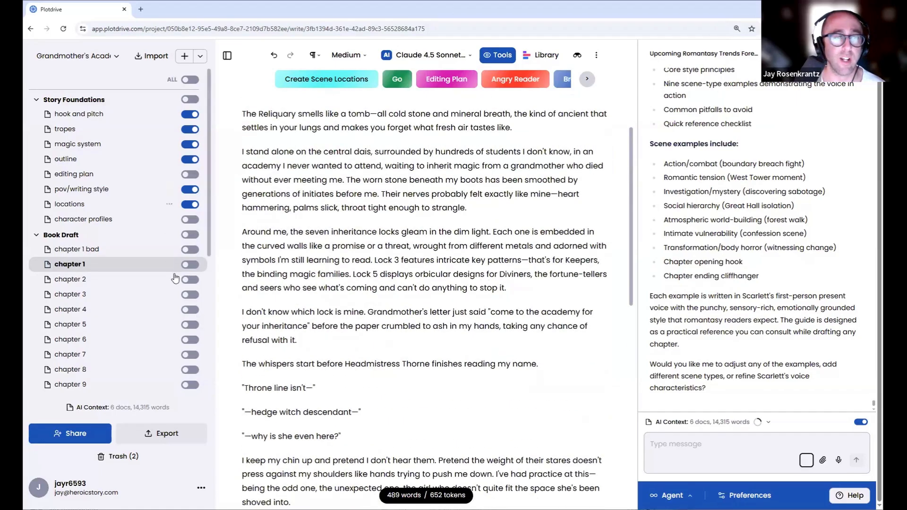
# Look over the older "chapter 1 bad" draft and delete that document.
pyautogui.click(116, 249)
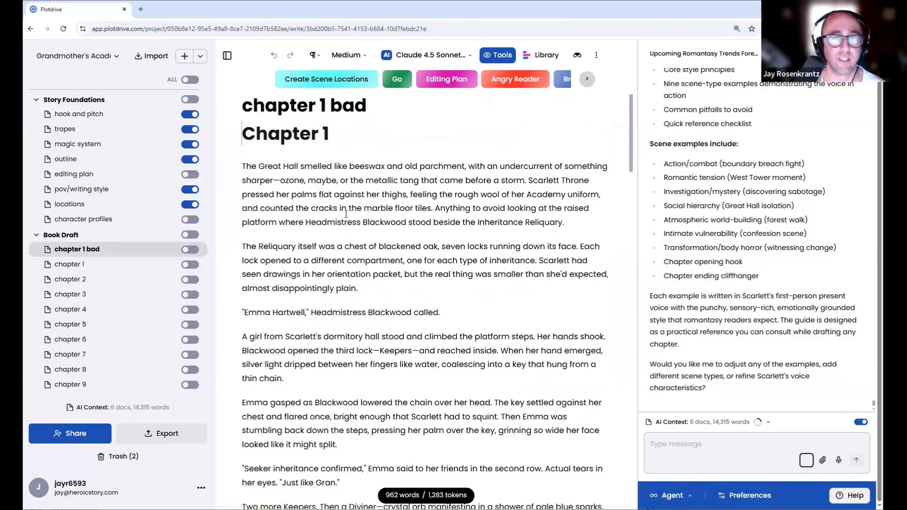
pyautogui.scroll(-6, 345, 214)
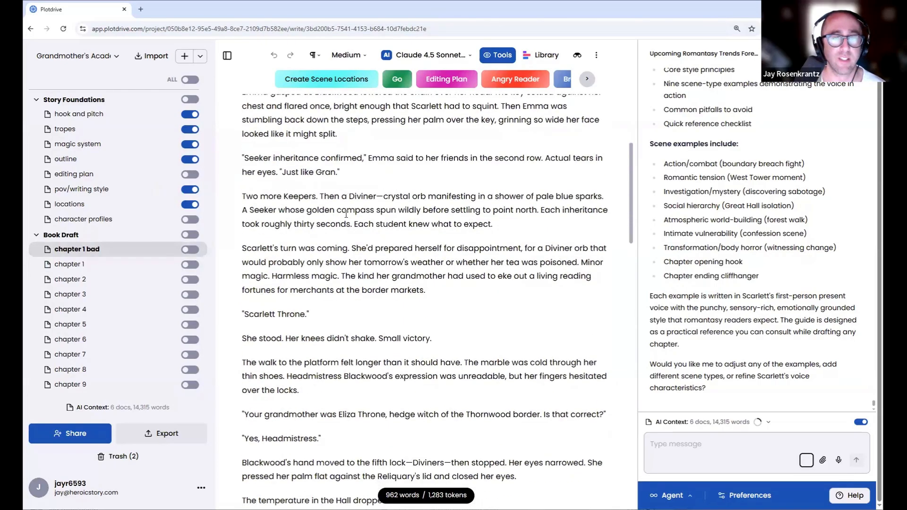
pyautogui.click(169, 249)
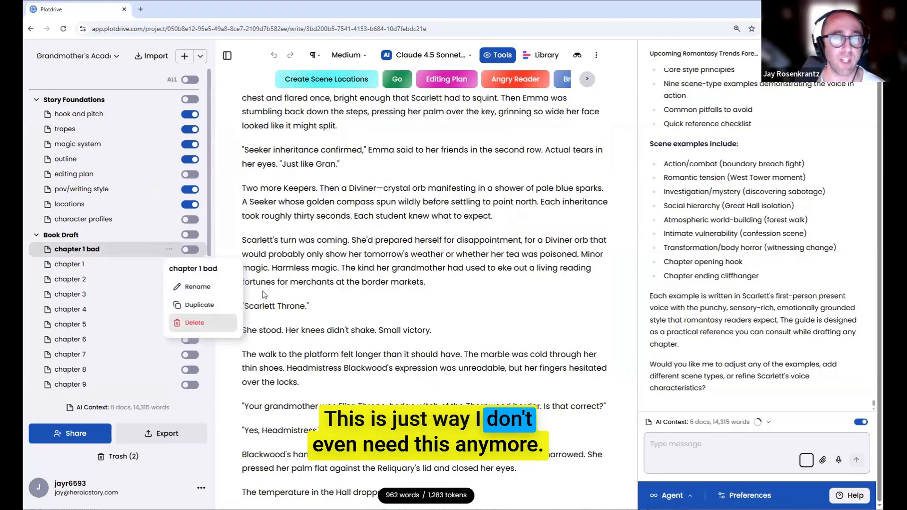
pyautogui.click(198, 322)
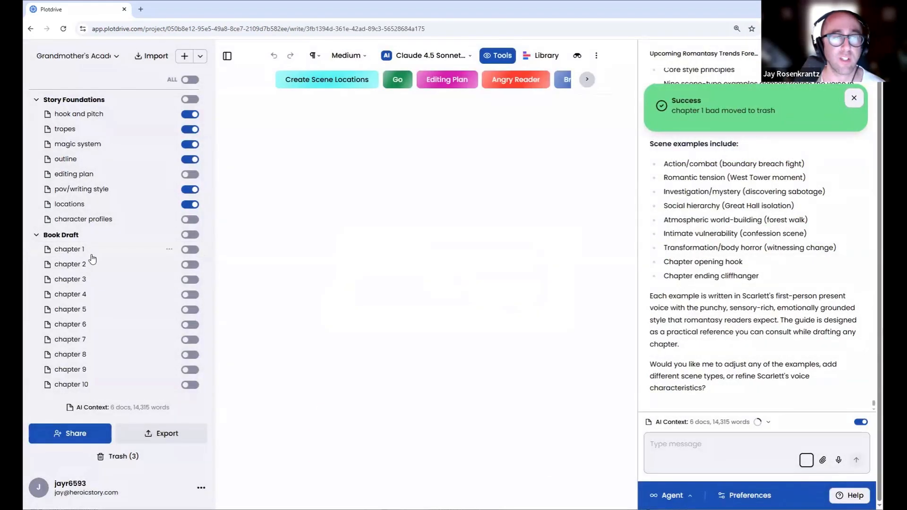
# In "chapter 1", remove the prompt line and the blank lines above the "GRANDMOTHERS' ACADEMY" heading.
pyautogui.click(69, 248)
pyautogui.moveTo(281, 181); pyautogui.dragTo(266, 126)
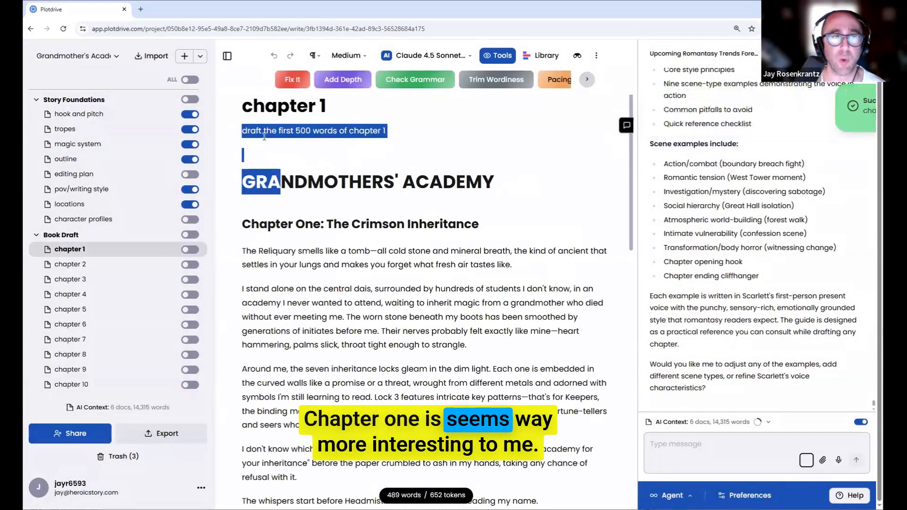
pyautogui.tripleClick(266, 128)
pyautogui.press('BackSpace')
pyautogui.click(244, 155)
pyautogui.press('BackSpace')
pyautogui.press('BackSpace')
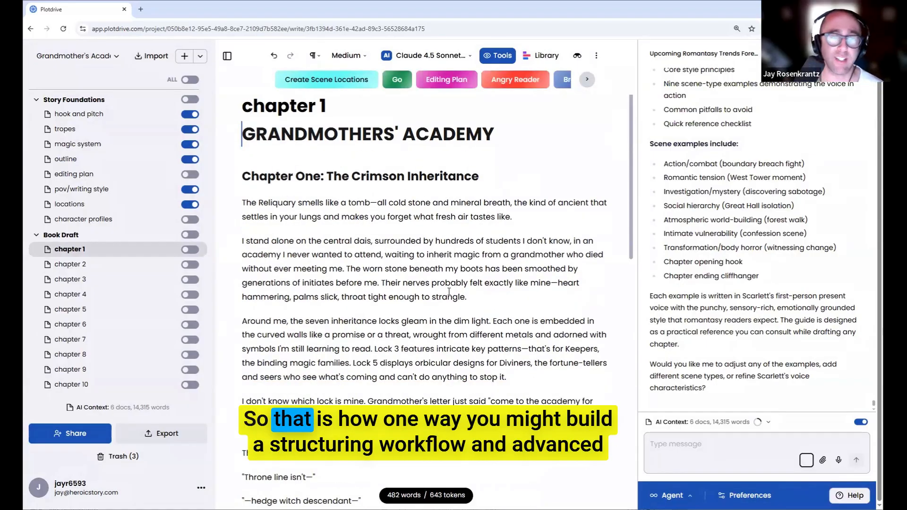
pyautogui.scroll(-5, 310, 195)
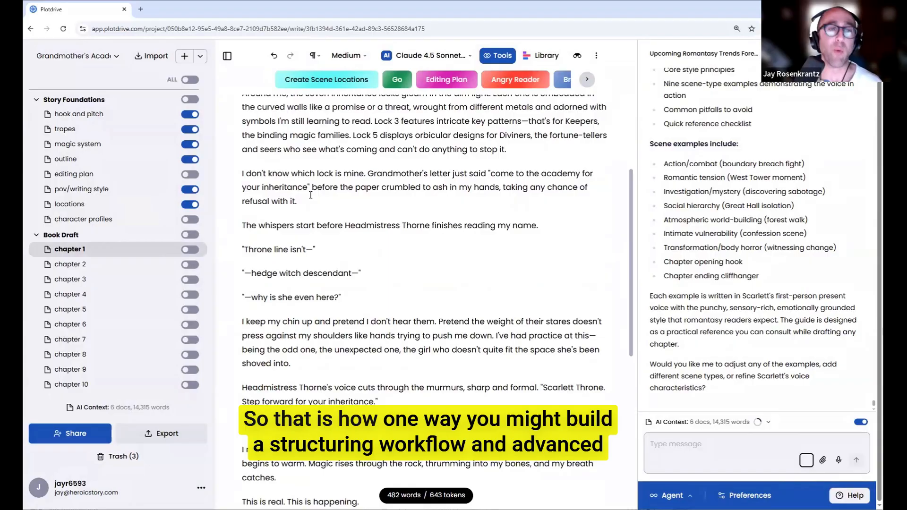
# Hide the row of AI tools above "chapter 1" and look back over the draft up to its title.
pyautogui.scroll(-2, 310, 195)
pyautogui.click(497, 55)
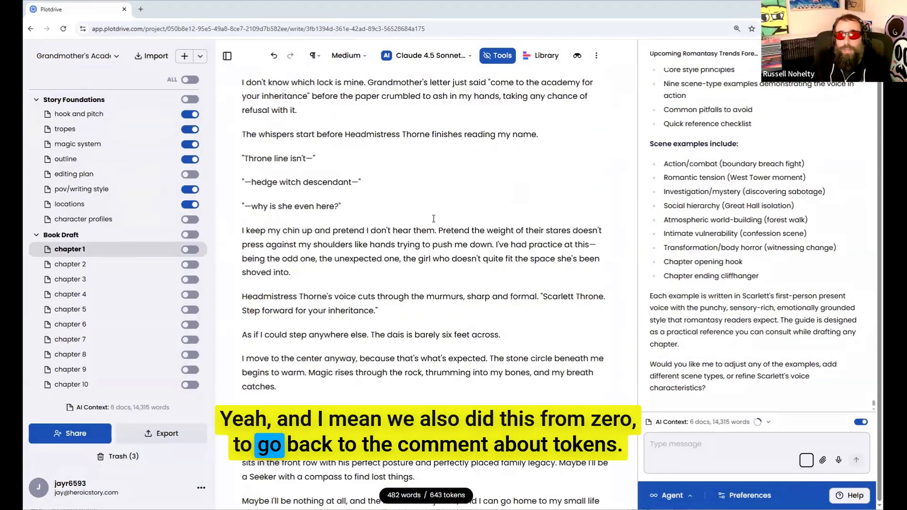
pyautogui.scroll(7, 434, 222)
pyautogui.scroll(-1, 433, 222)
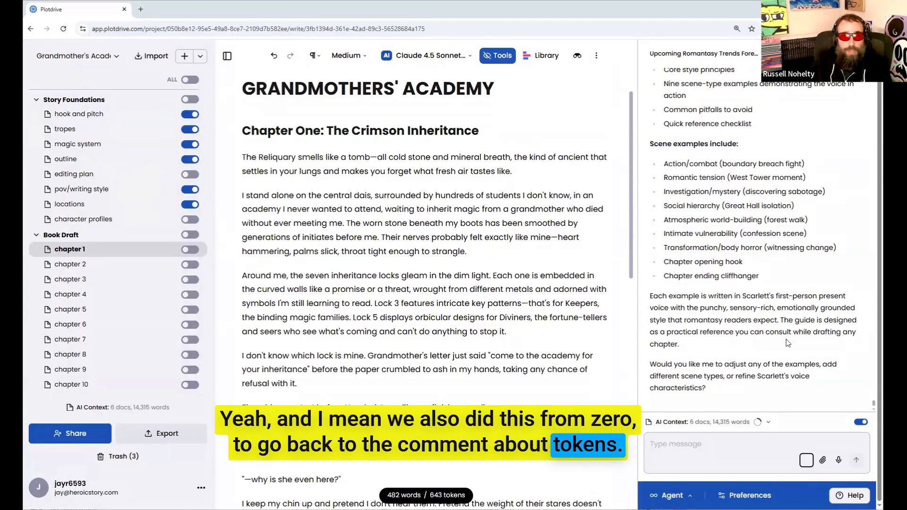
# Look back through the co-writer chat to its first question about current romantasy market trends.
pyautogui.scroll(3, 877, 401)
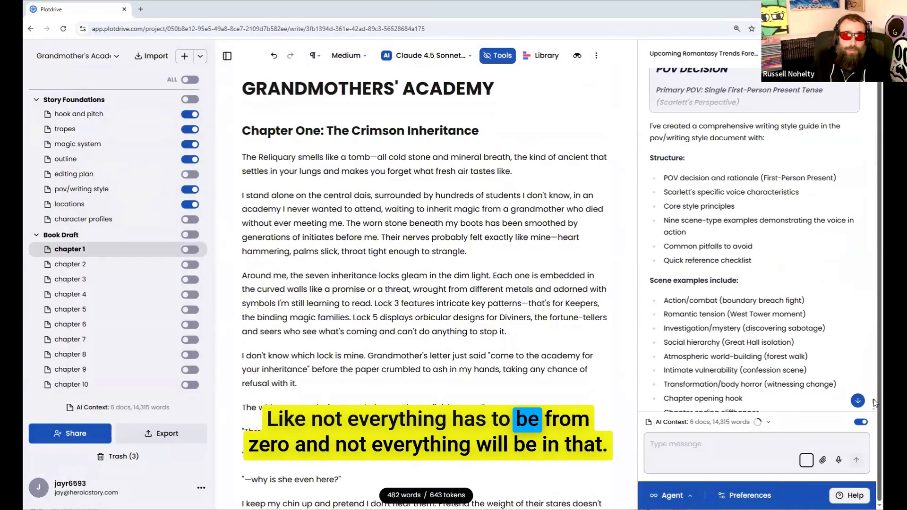
pyautogui.moveTo(874, 400); pyautogui.dragTo(873, 84)
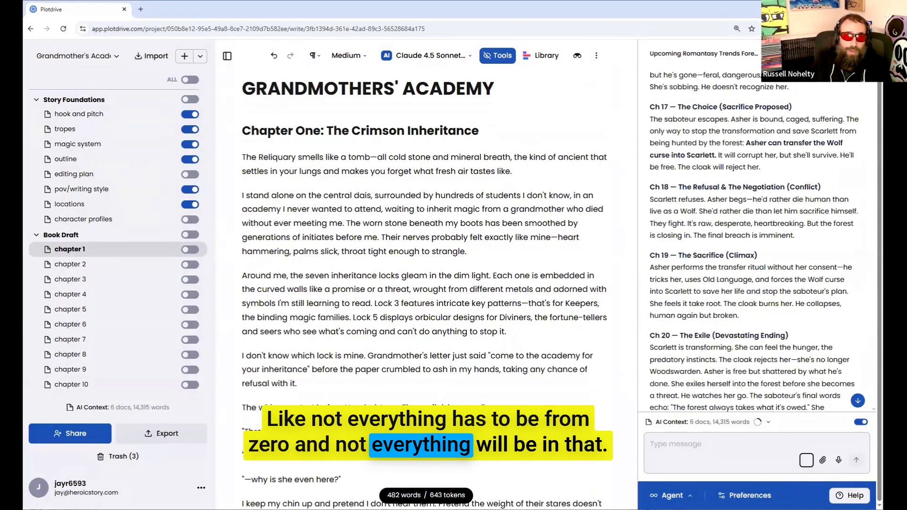
pyautogui.scroll(15, 745, 116)
pyautogui.scroll(-3, 717, 114)
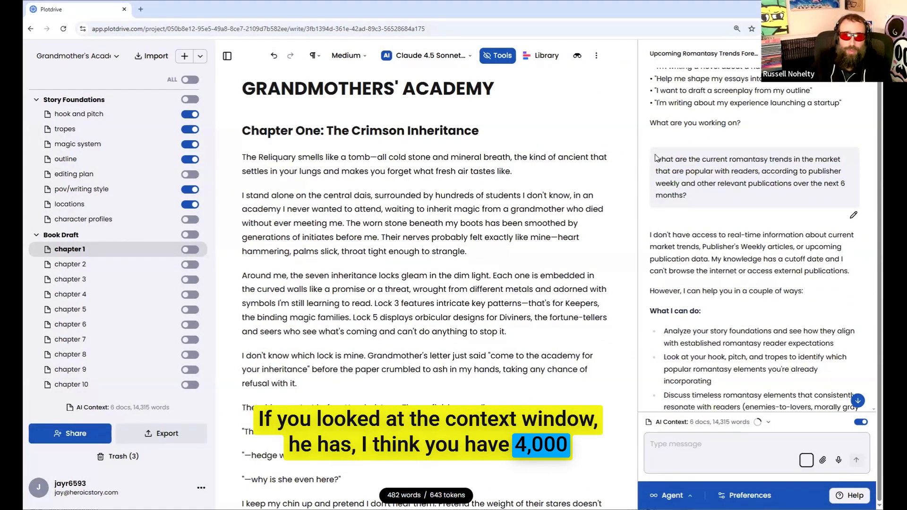
# Switch the AI model settings to advanced mode and set the output limit to 2,048 (Long).
pyautogui.moveTo(140, 410)
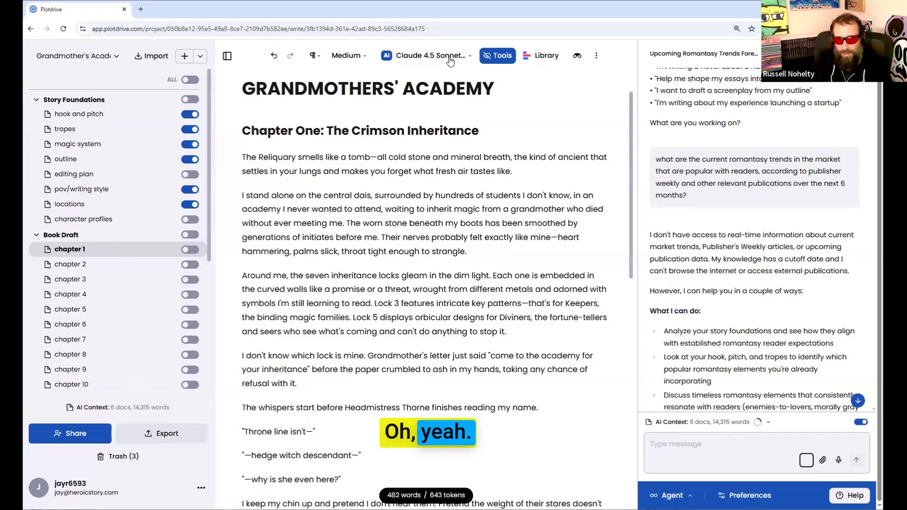
pyautogui.click(430, 56)
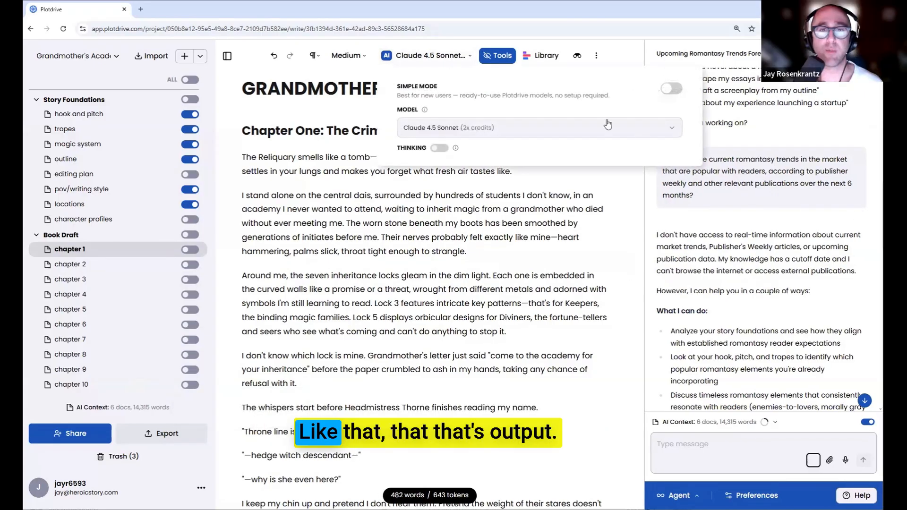
pyautogui.click(670, 90)
pyautogui.click(565, 166)
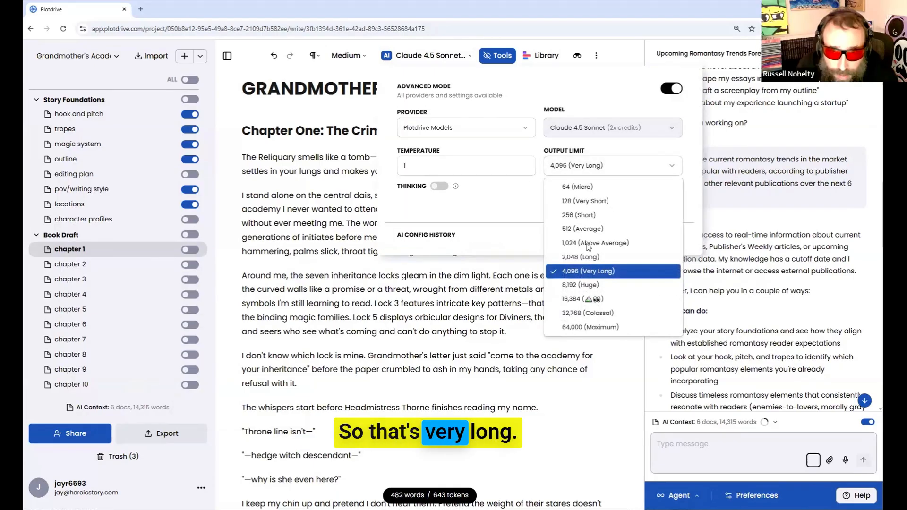
pyautogui.click(585, 257)
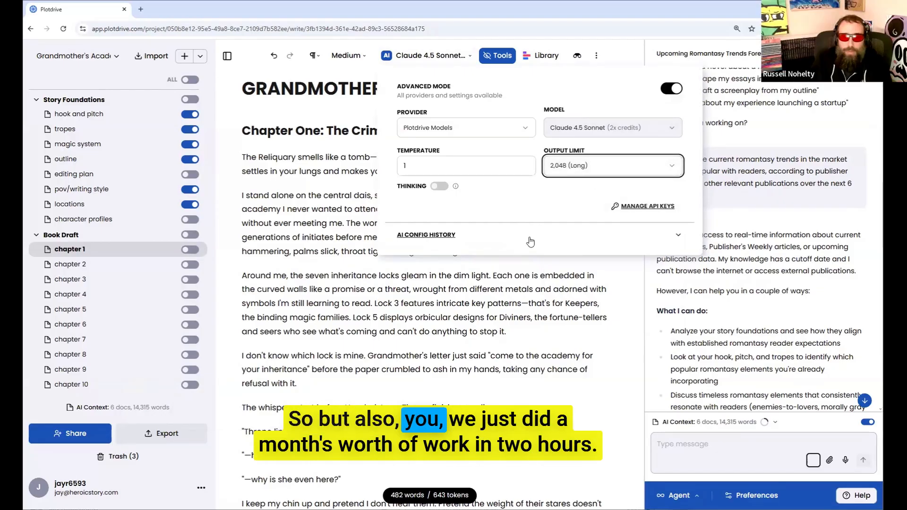
pyautogui.click(552, 276)
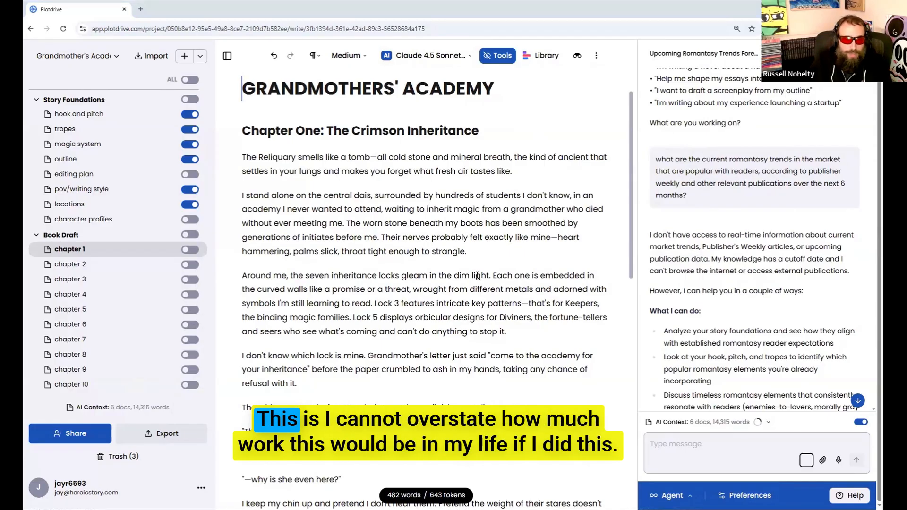
# Move the "editing plan" document out of the Story Foundations folder to the top of the document list.
pyautogui.scroll(1, 711, 147)
pyautogui.scroll(4, 711, 147)
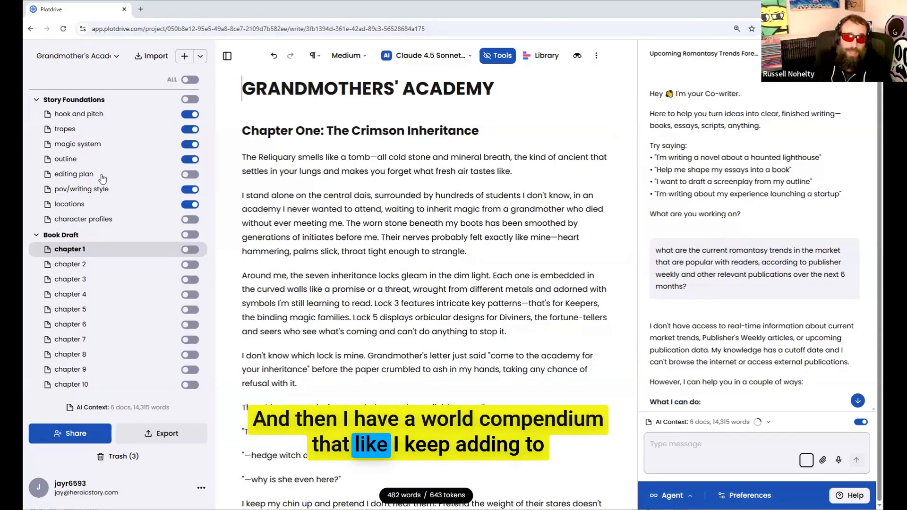
pyautogui.moveTo(97, 176); pyautogui.dragTo(116, 177)
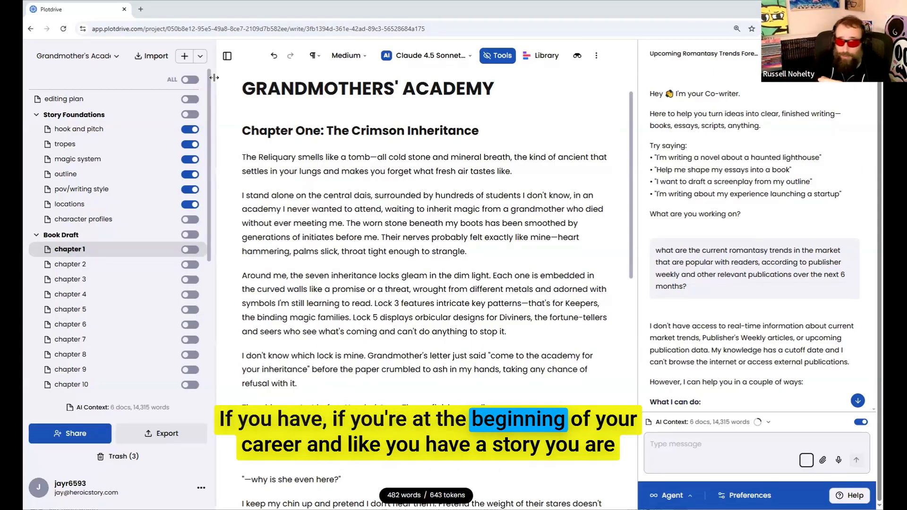
# Narrow the document list and the co-writer chat and hide both, leaving only the "chapter 1" page.
pyautogui.moveTo(216, 82); pyautogui.dragTo(163, 74)
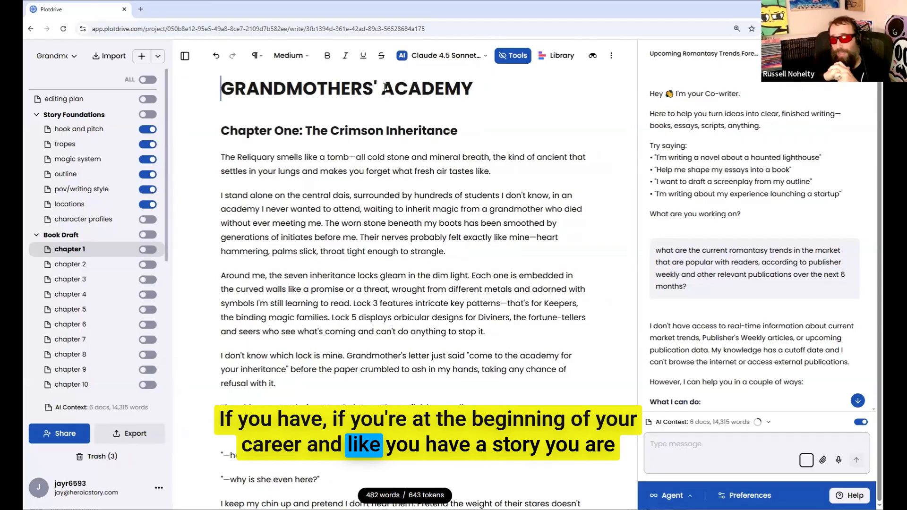
pyautogui.moveTo(637, 83); pyautogui.dragTo(686, 85)
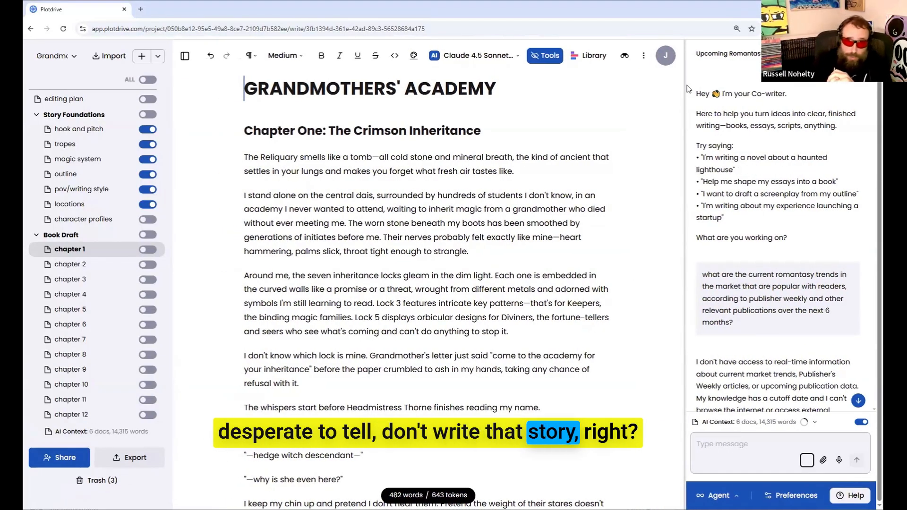
pyautogui.click(861, 53)
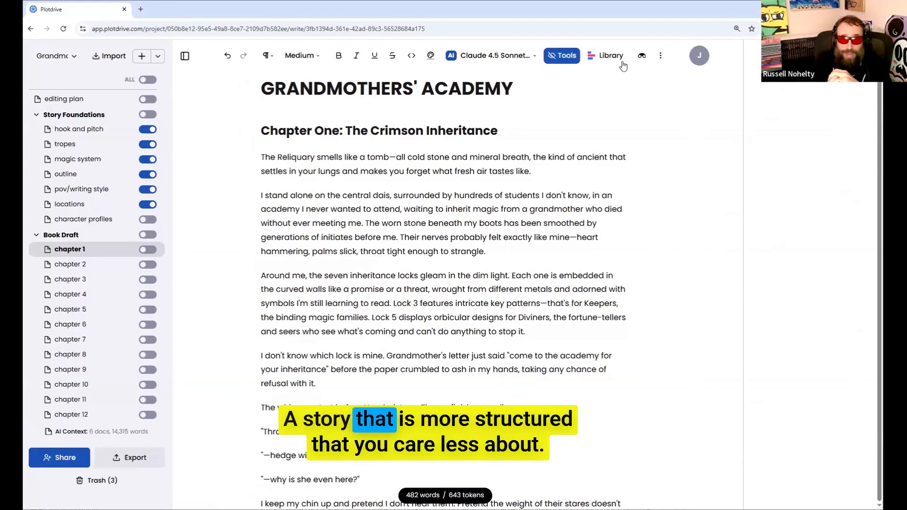
pyautogui.click(185, 56)
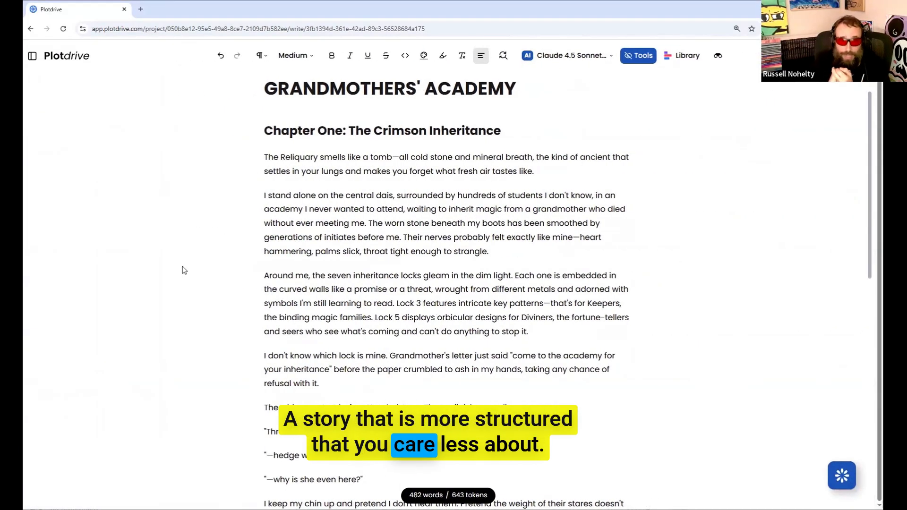
# Set the interface theme to Dark in the general settings and return to "chapter 1".
pyautogui.click(852, 56)
pyautogui.click(819, 88)
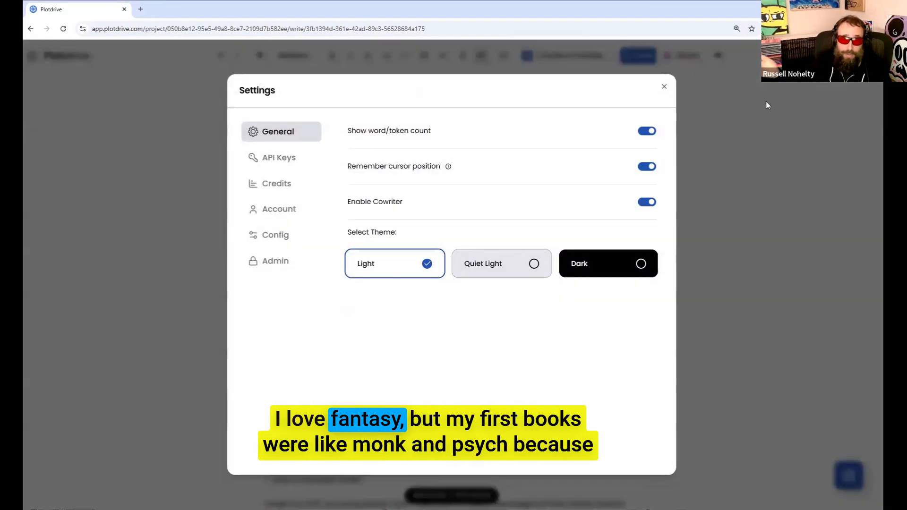
pyautogui.click(639, 265)
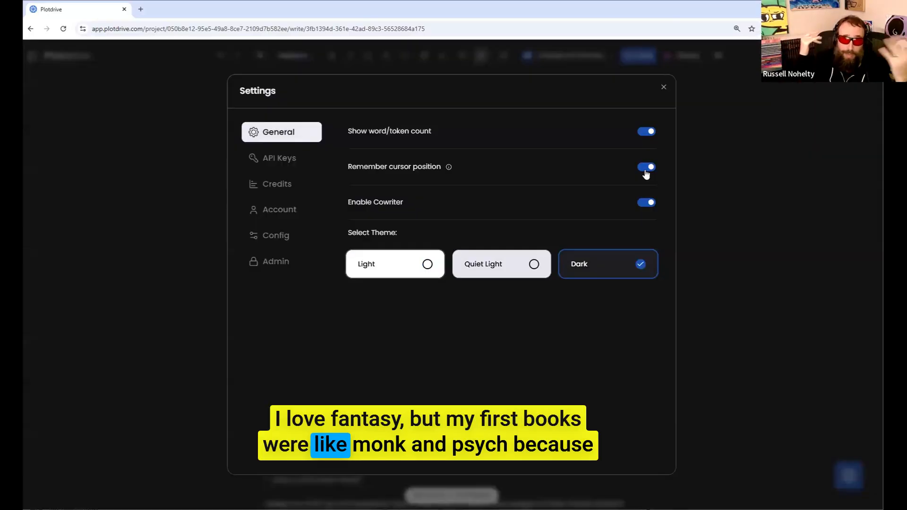
pyautogui.click(711, 103)
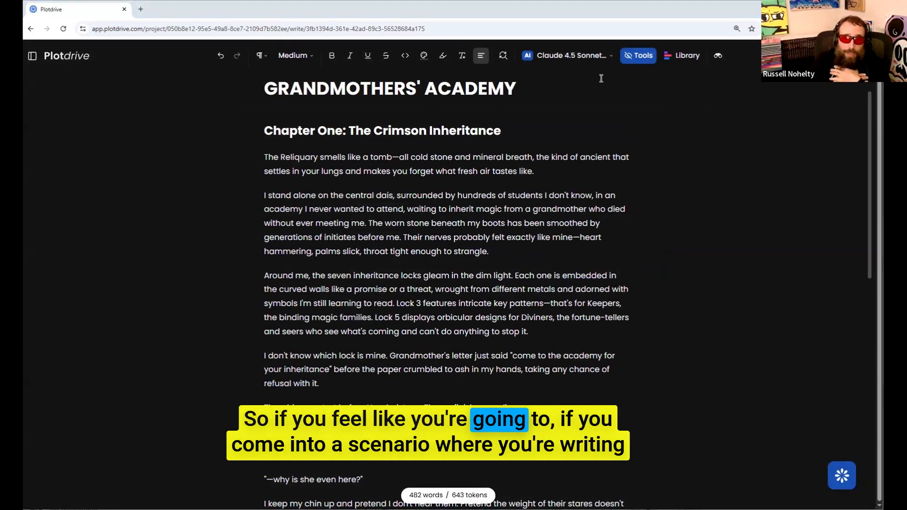
# Show the AI tools and select the opening paragraph of "chapter 1" to view the revision tools, leaving the text unedited.
pyautogui.click(637, 56)
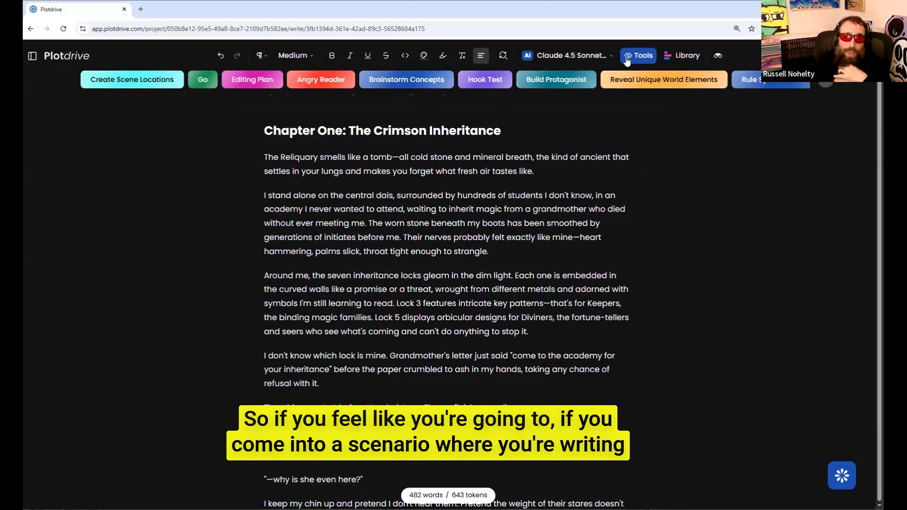
pyautogui.scroll(1, 481, 212)
pyautogui.tripleClick(482, 215)
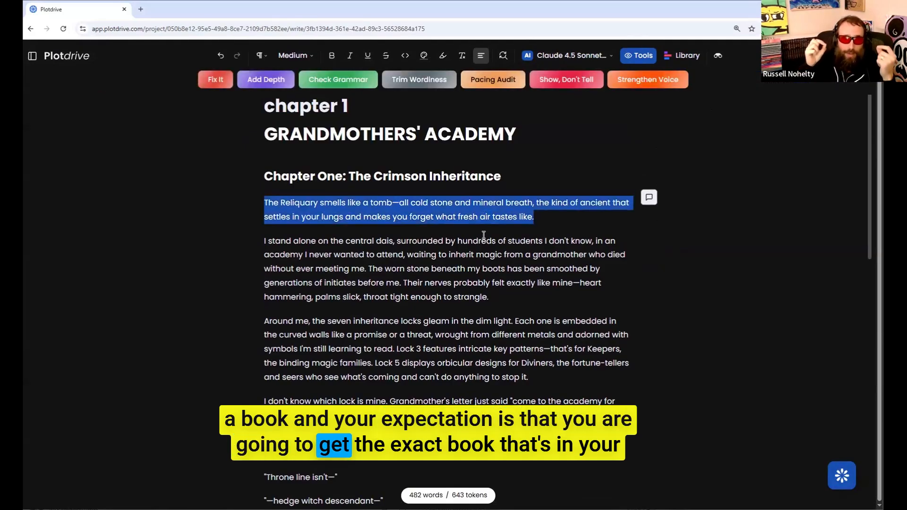
pyautogui.scroll(-1, 483, 235)
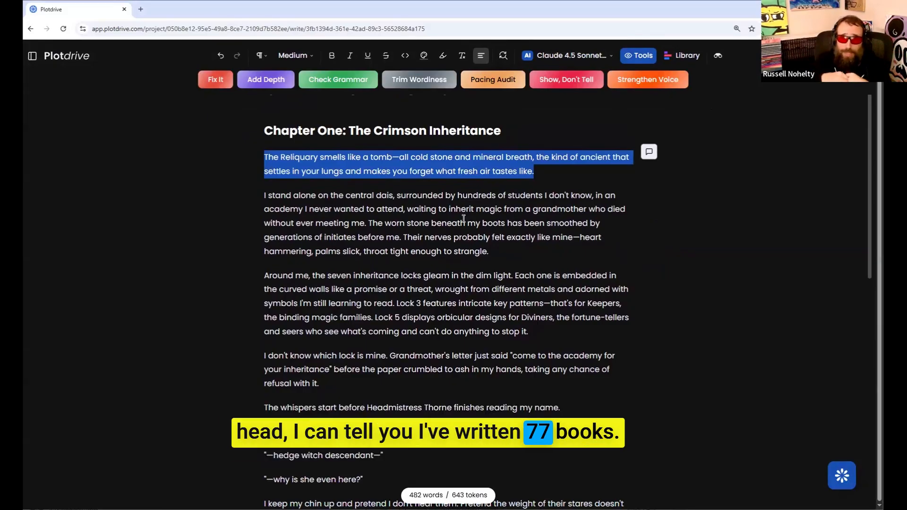
pyautogui.click(413, 195)
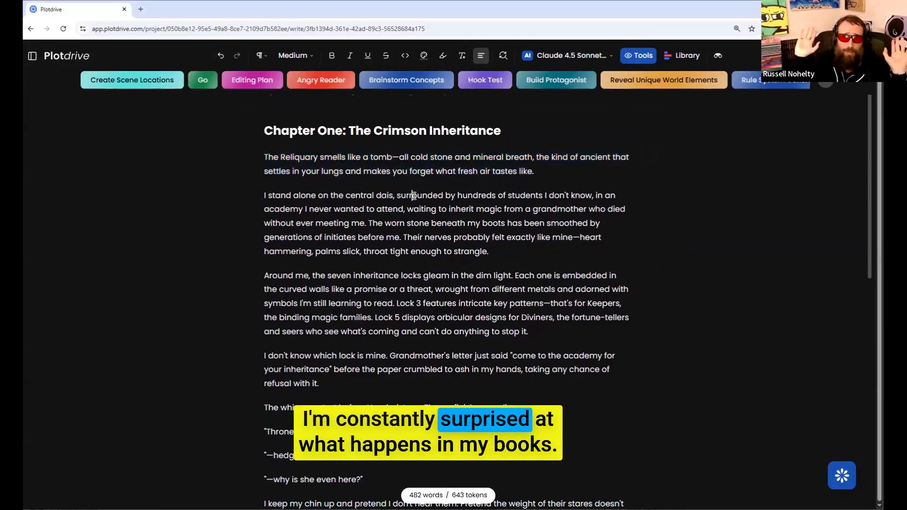
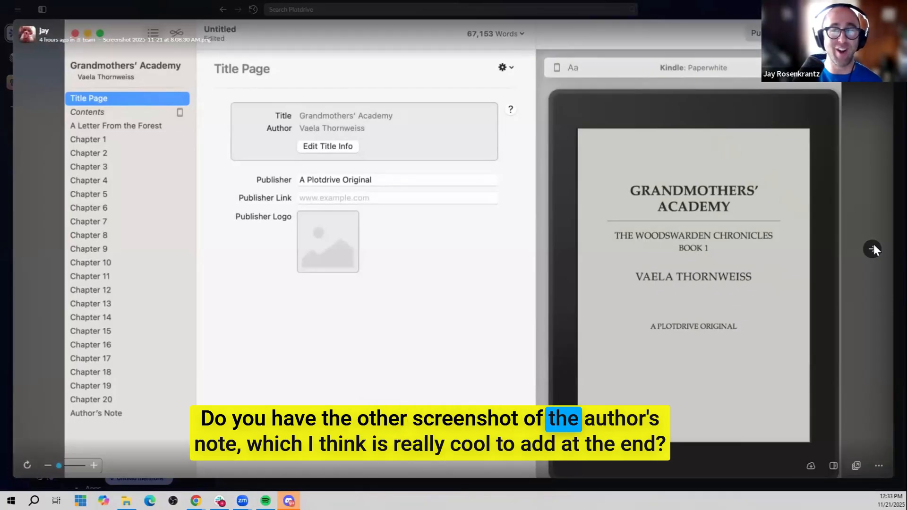
# Show the next shared screenshot of the formatted Grandmothers' Academy book in the team chat's image viewer.
pyautogui.click(874, 249)
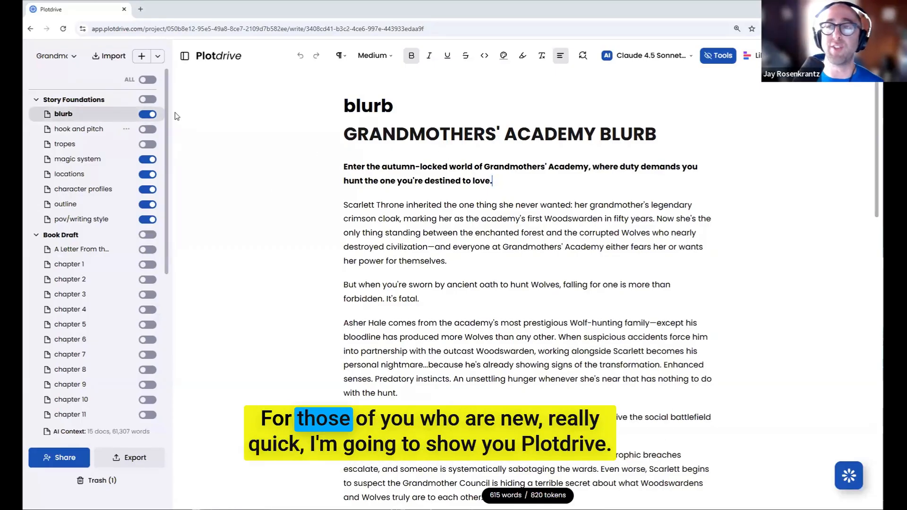
# Hide the document list beside "blurb" and switch the AI settings to simple mode to view its available models.
pyautogui.click(185, 56)
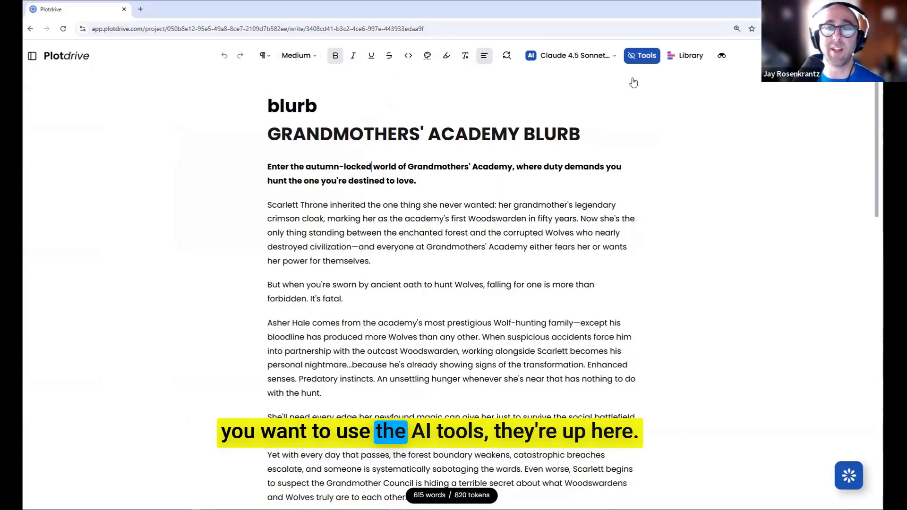
pyautogui.click(594, 56)
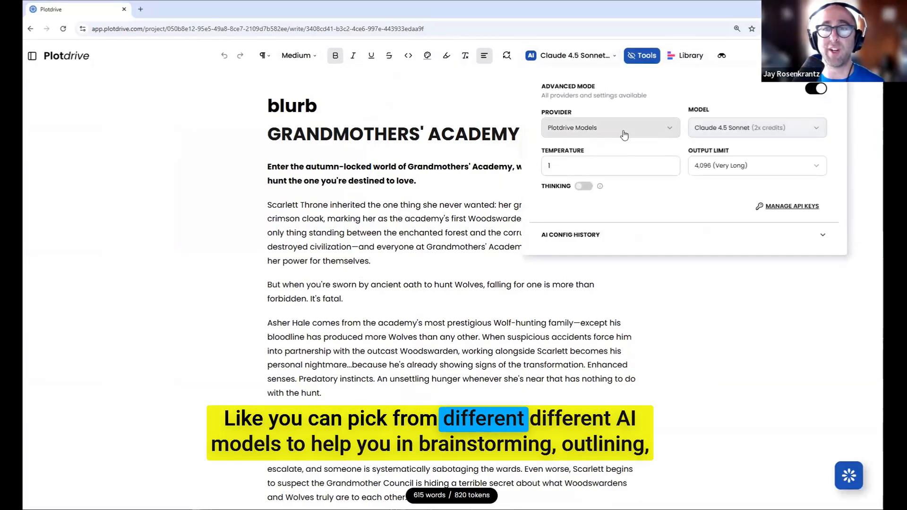
pyautogui.click(581, 133)
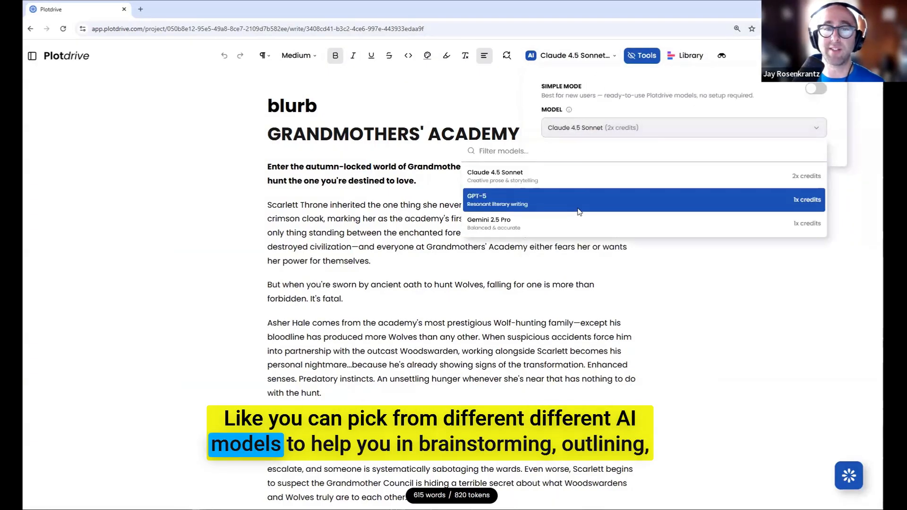
pyautogui.click(659, 104)
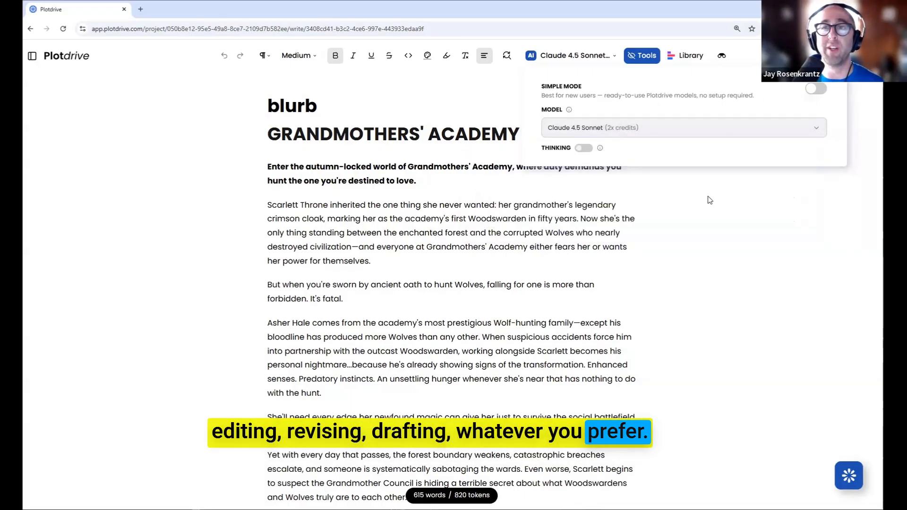
pyautogui.click(655, 69)
# Display the AI tools in "blurb", select the Scarlett Throne paragraph to view its revision tools, and hide the tools again.
pyautogui.click(652, 65)
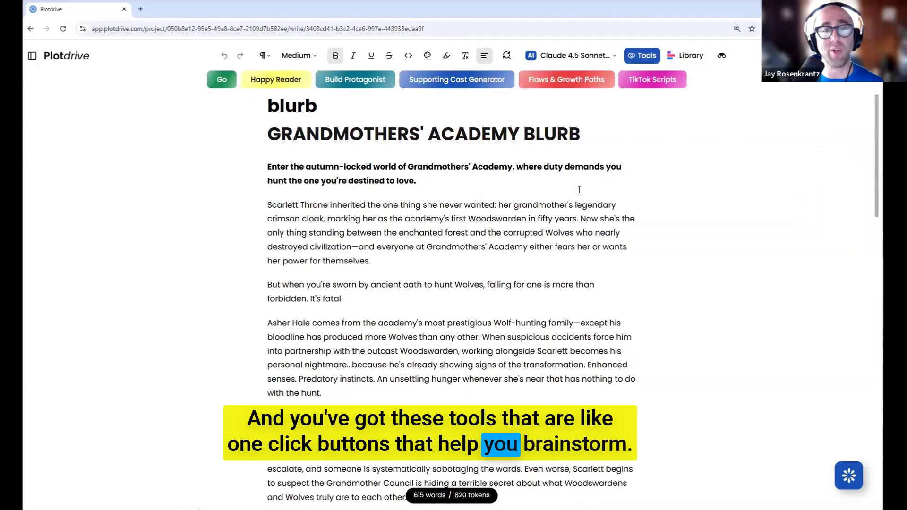
pyautogui.tripleClick(525, 215)
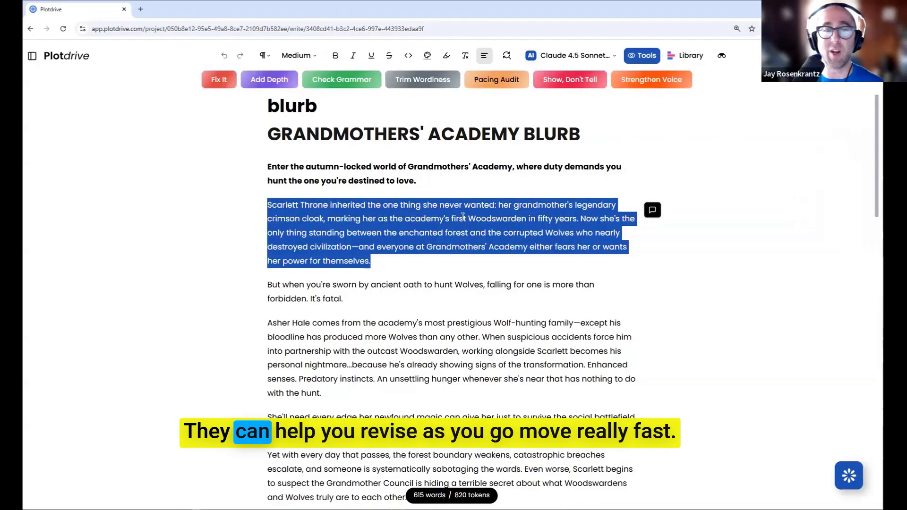
pyautogui.click(489, 176)
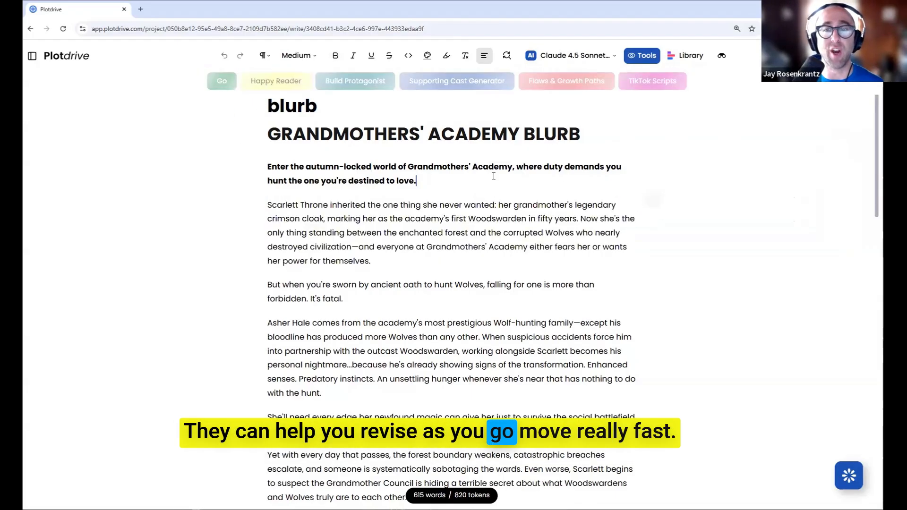
pyautogui.click(641, 55)
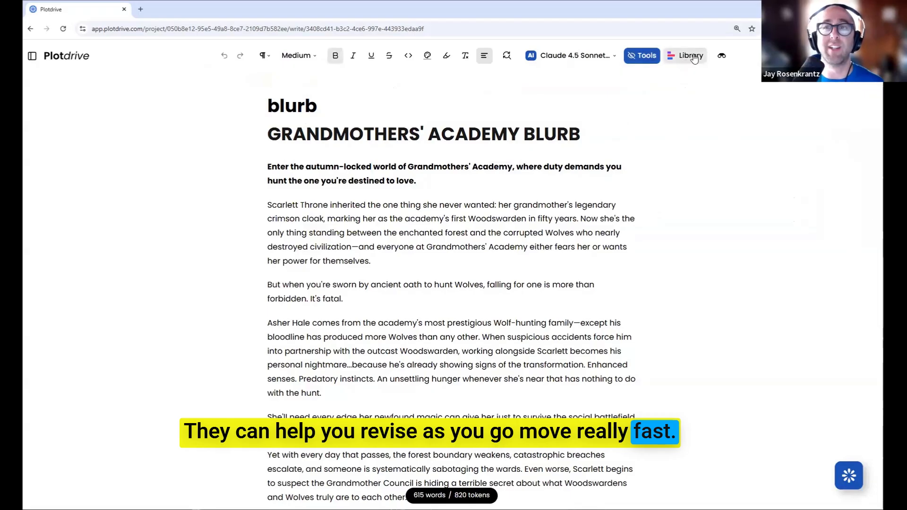
# View the Global Tools Library, collapse its writing tool folders to show the overall folder organization, and return to "blurb".
pyautogui.click(690, 56)
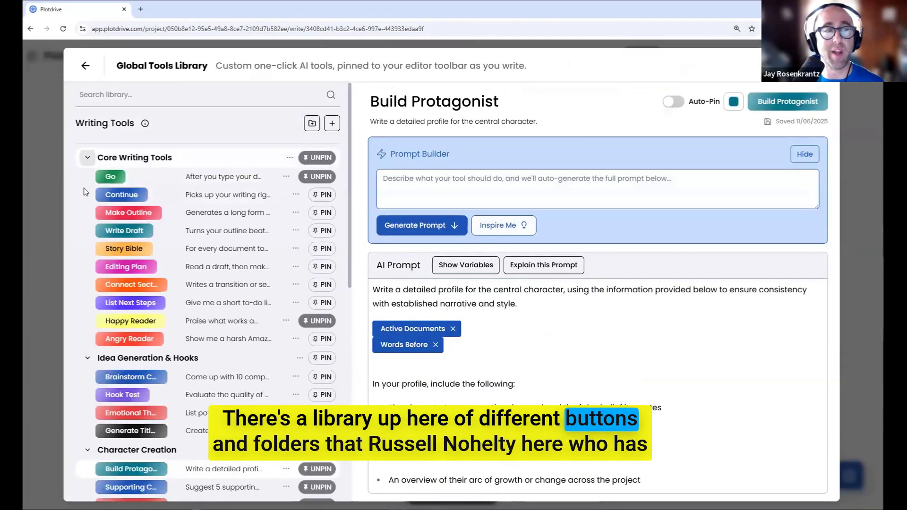
pyautogui.click(88, 159)
pyautogui.click(87, 177)
pyautogui.click(87, 199)
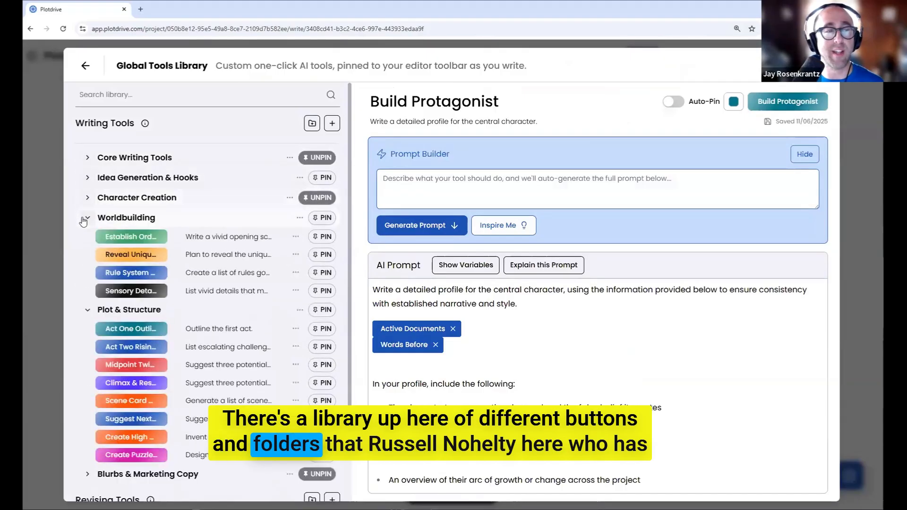
pyautogui.click(87, 218)
pyautogui.click(87, 240)
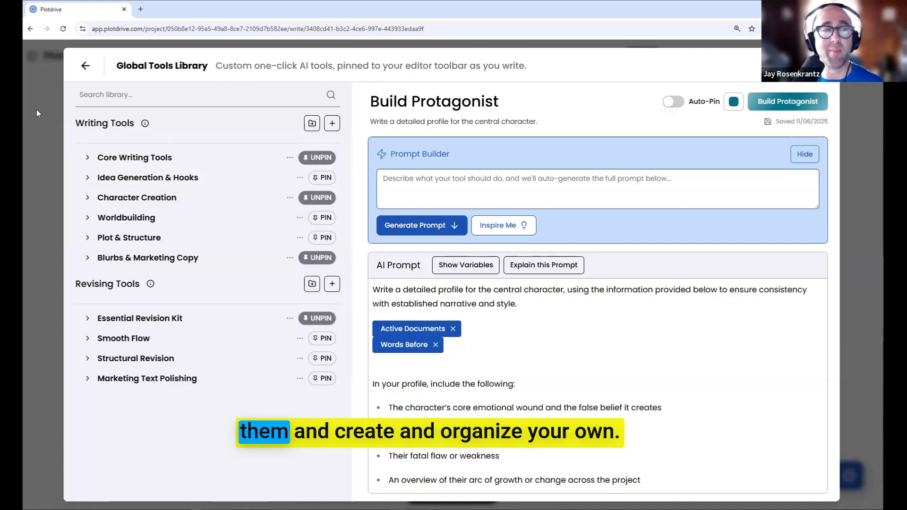
pyautogui.press('Escape')
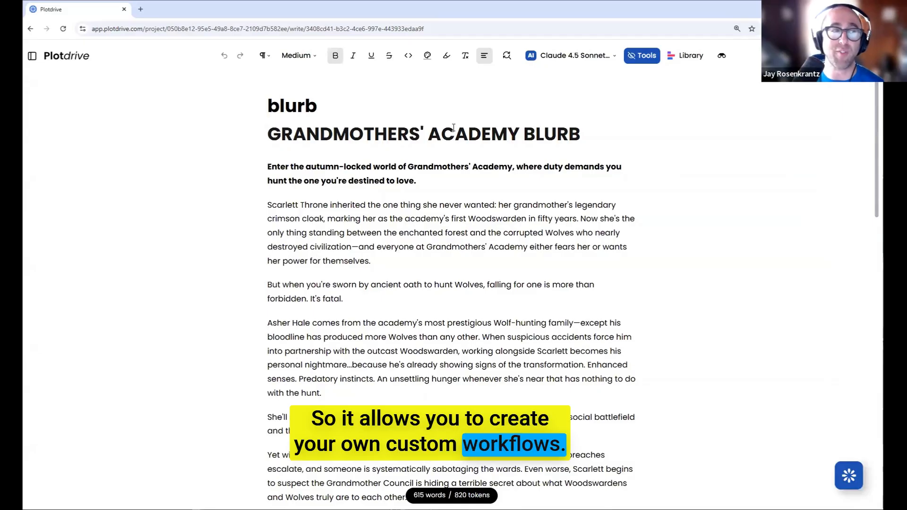
# Show the document list and view the file import dialog and the export options without importing or exporting anything.
pyautogui.click(31, 56)
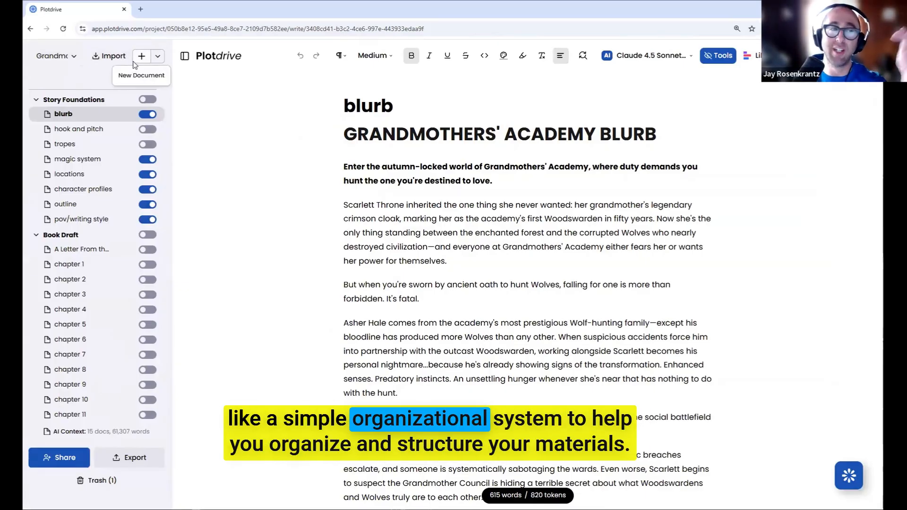
pyautogui.click(95, 60)
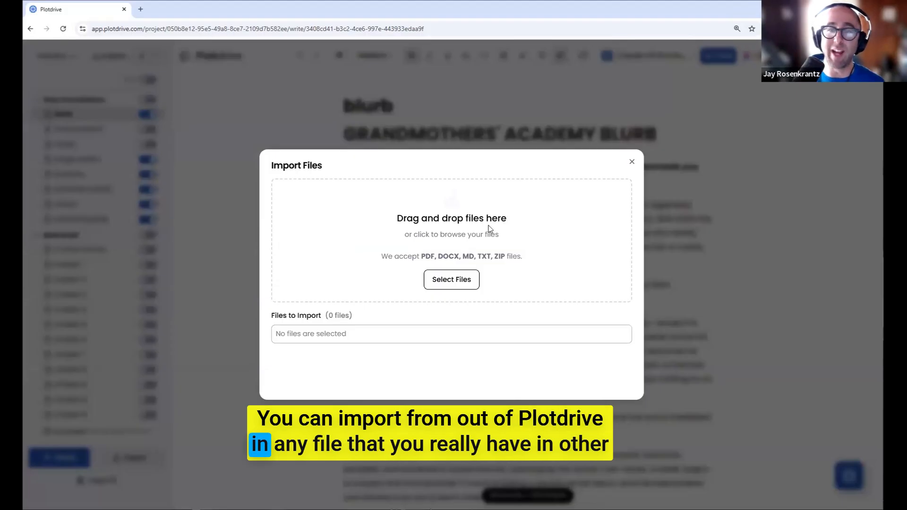
pyautogui.click(632, 163)
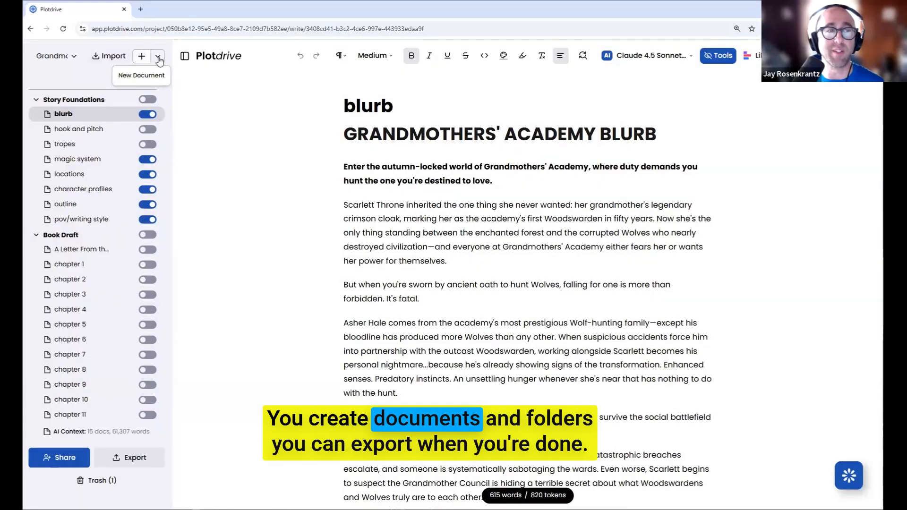
pyautogui.click(127, 466)
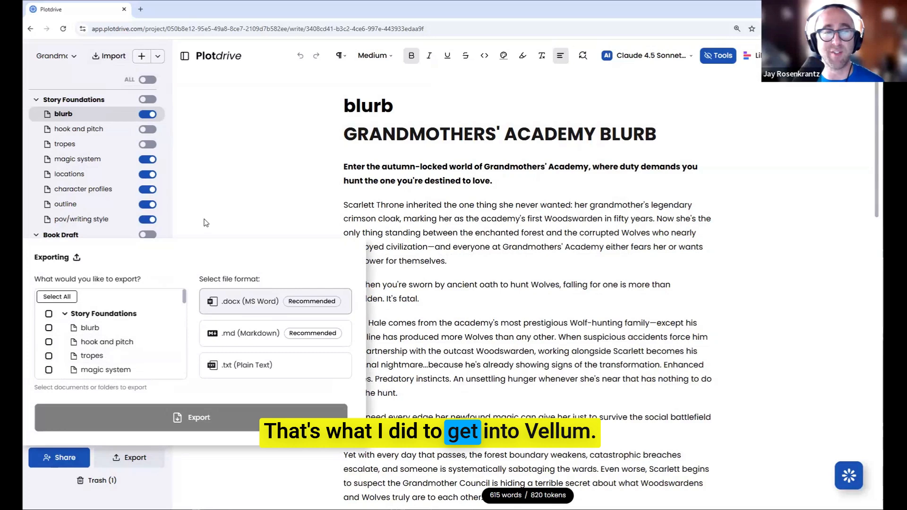
pyautogui.click(206, 222)
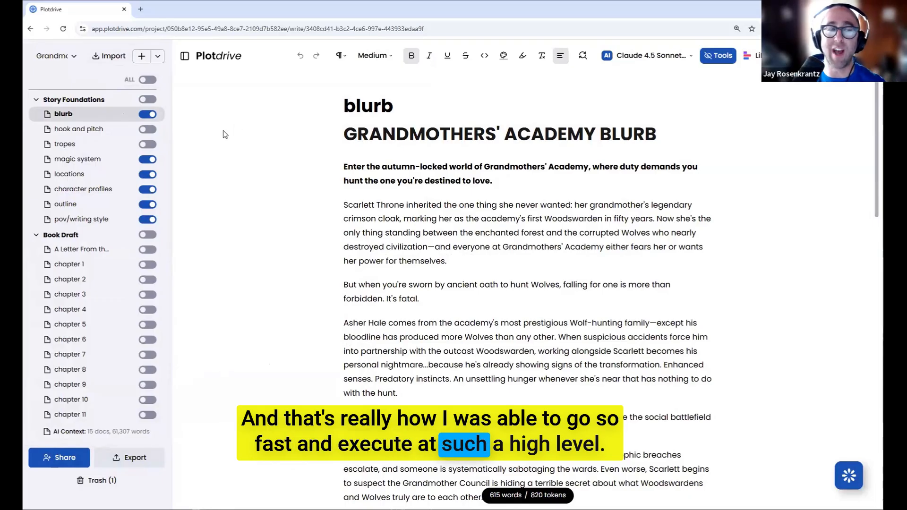
# Look through the "outline" chapter beats and the sample scenes in "pov/writing style".
pyautogui.click(147, 129)
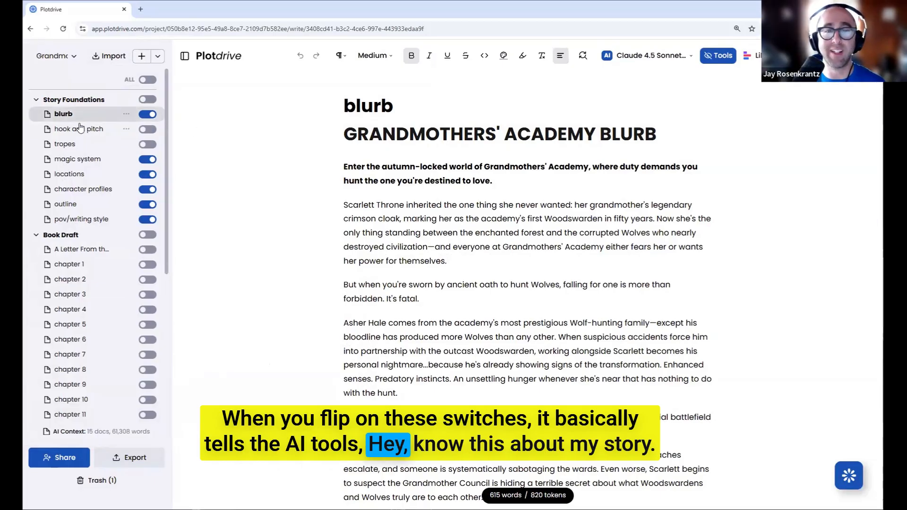
pyautogui.click(61, 204)
pyautogui.scroll(-12, 424, 179)
pyautogui.scroll(-5, 416, 194)
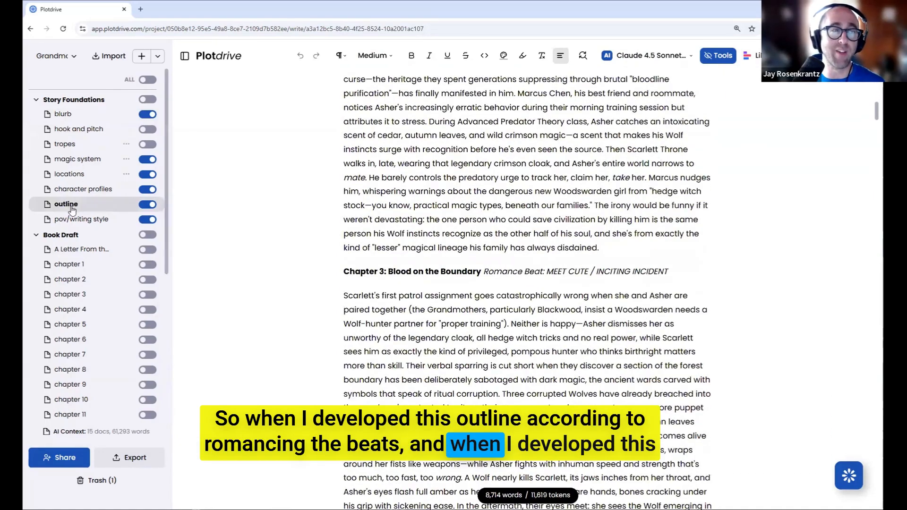
pyautogui.click(78, 219)
pyautogui.scroll(20, 369, 183)
pyautogui.scroll(10, 387, 190)
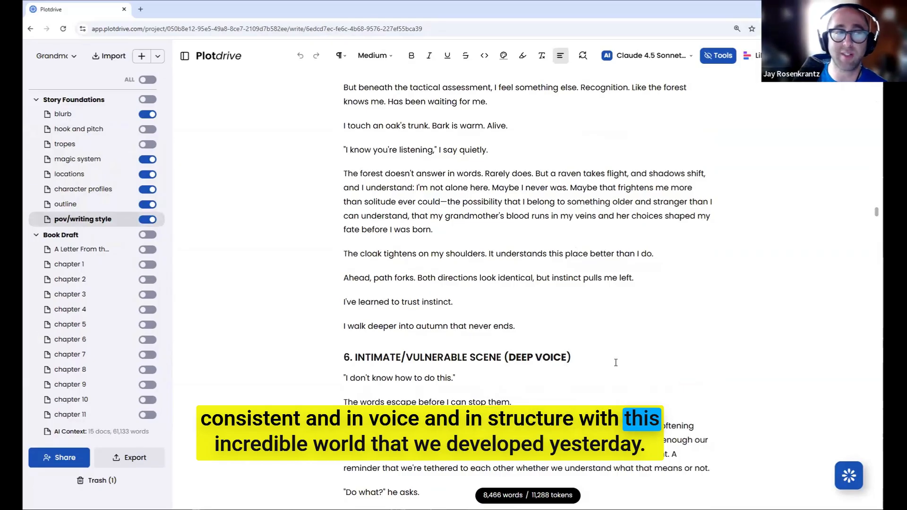
pyautogui.scroll(10, 357, 286)
pyautogui.scroll(8, 357, 286)
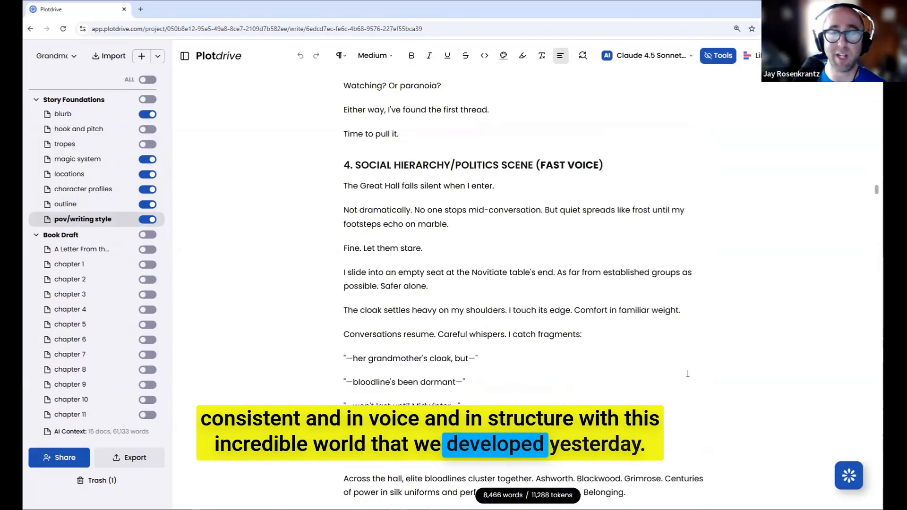
# Open Co-writer beside the document, switch it from Agent to Ask mode, and view the available modes.
pyautogui.click(847, 480)
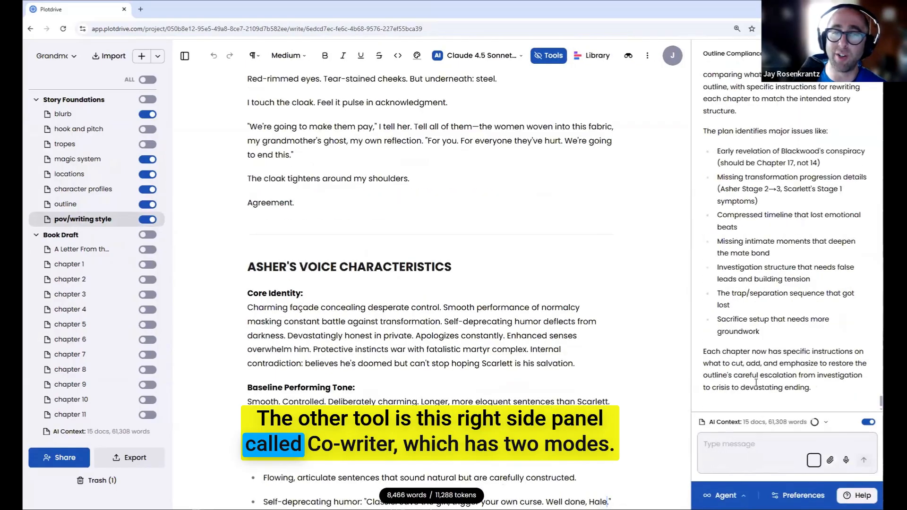
pyautogui.click(722, 495)
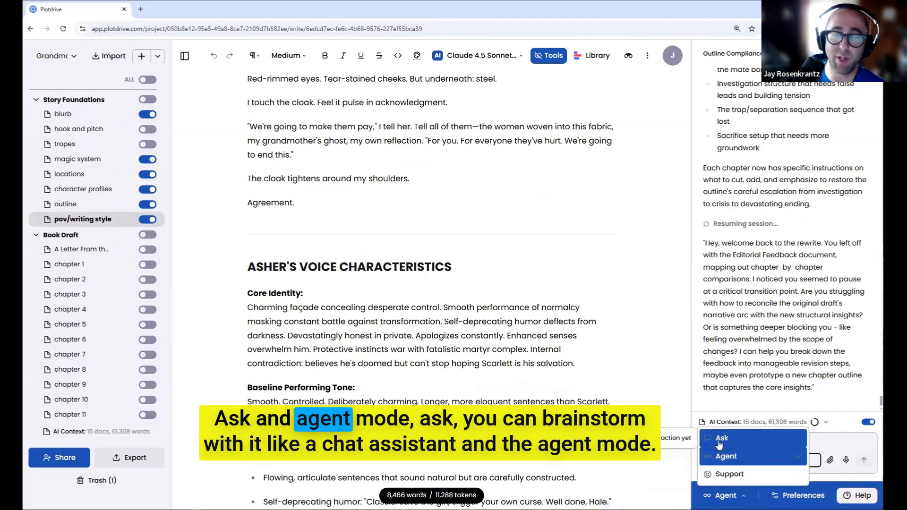
pyautogui.click(722, 440)
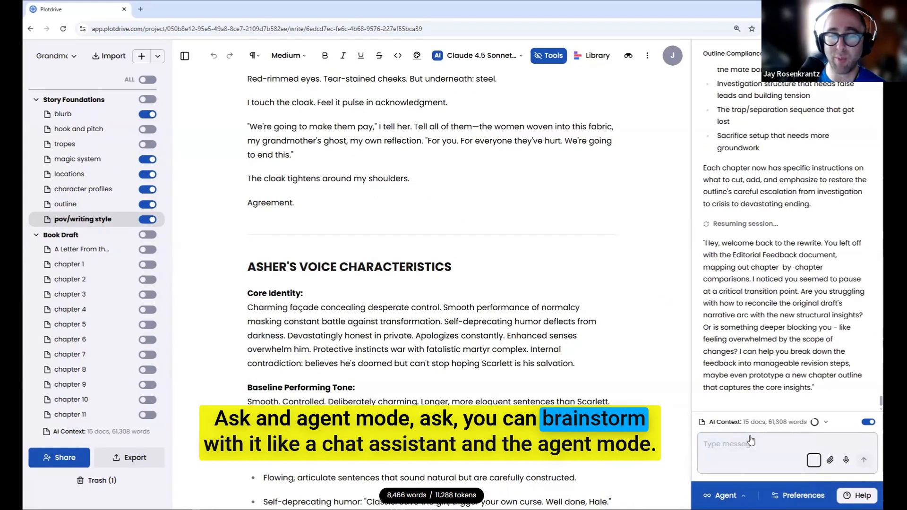
pyautogui.click(729, 496)
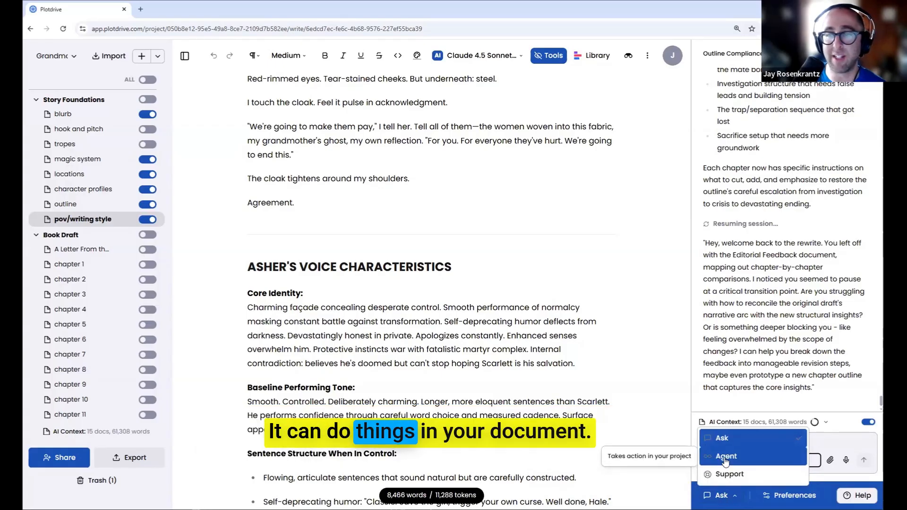
pyautogui.click(743, 444)
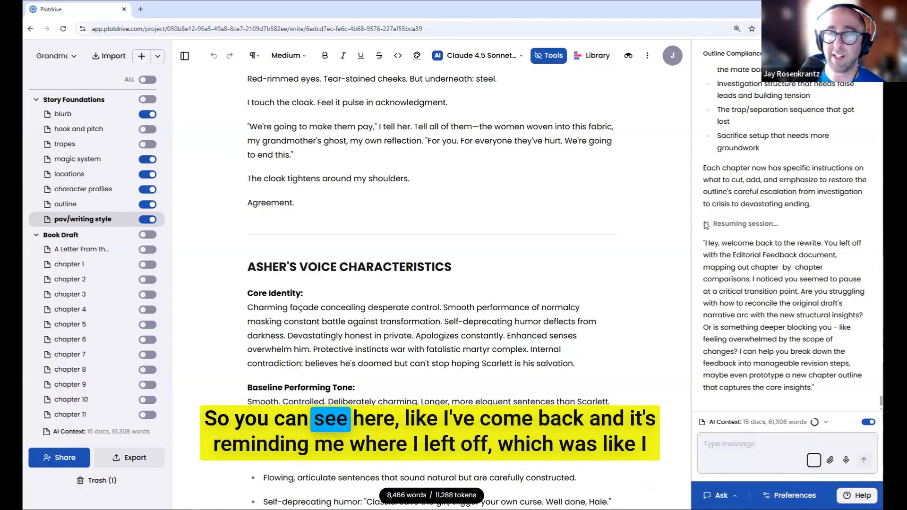
# Highlight Co-writer's session reminder, start a new chat, and highlight its suggested prompts.
pyautogui.moveTo(732, 243); pyautogui.dragTo(806, 338)
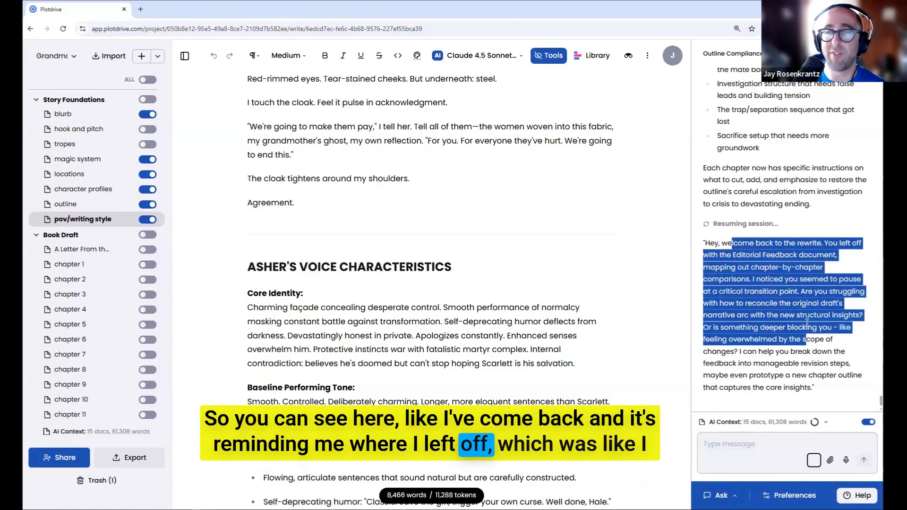
pyautogui.click(830, 267)
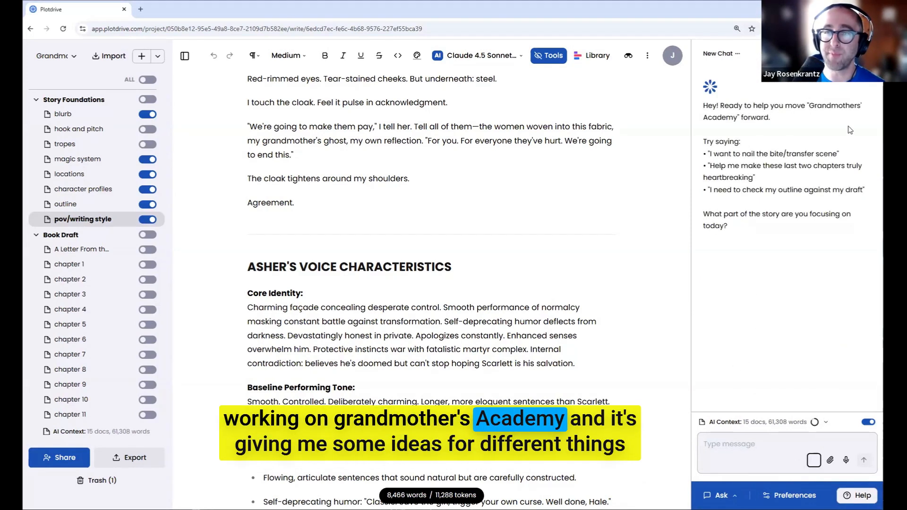
pyautogui.moveTo(719, 153); pyautogui.dragTo(797, 184)
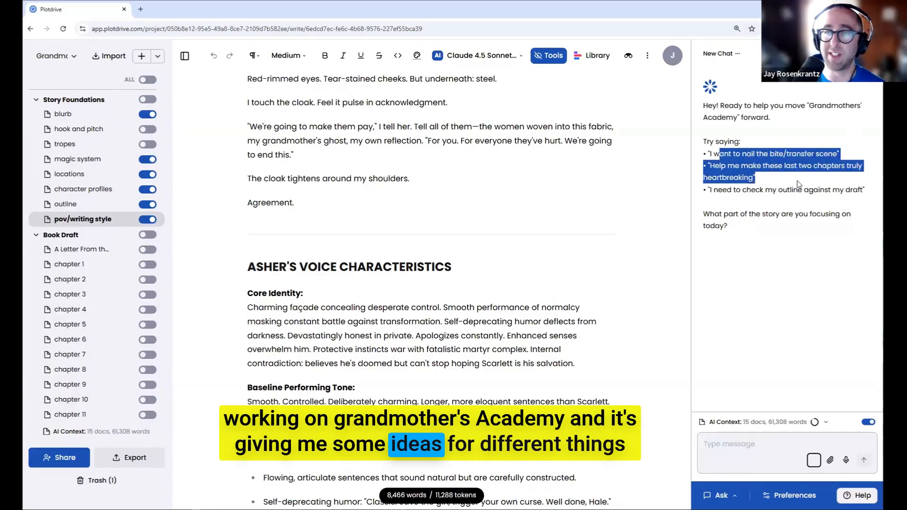
pyautogui.click(809, 176)
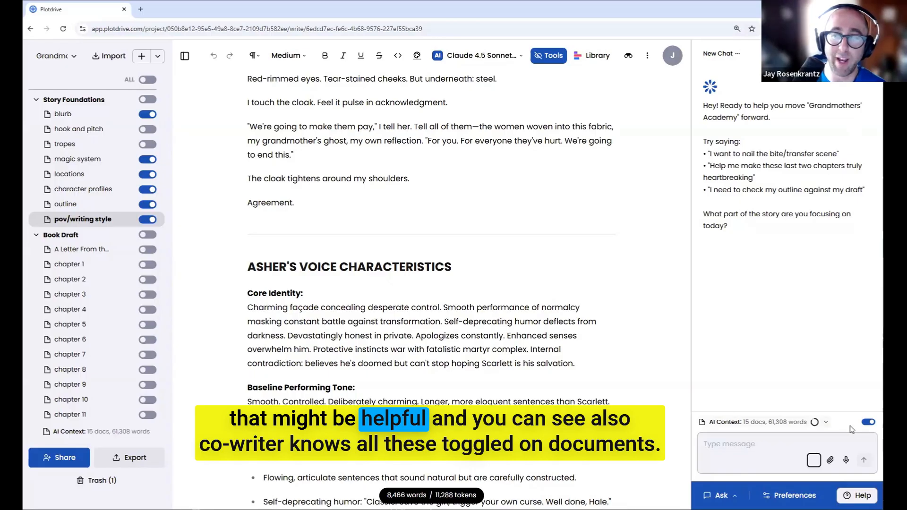
# Review the documents Co-writer can see, turn off AI context for all documents, and enable only "pov/writing style" and "blurb".
pyautogui.click(781, 422)
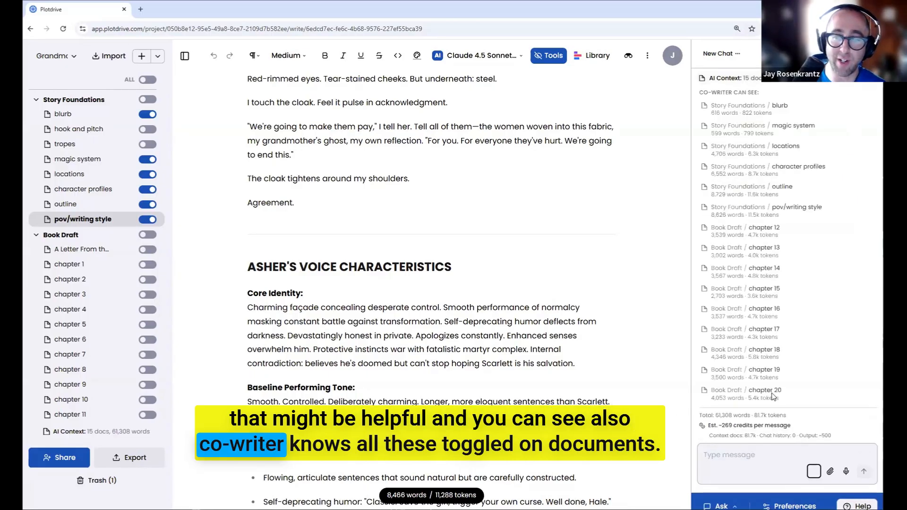
pyautogui.click(799, 81)
pyautogui.click(147, 80)
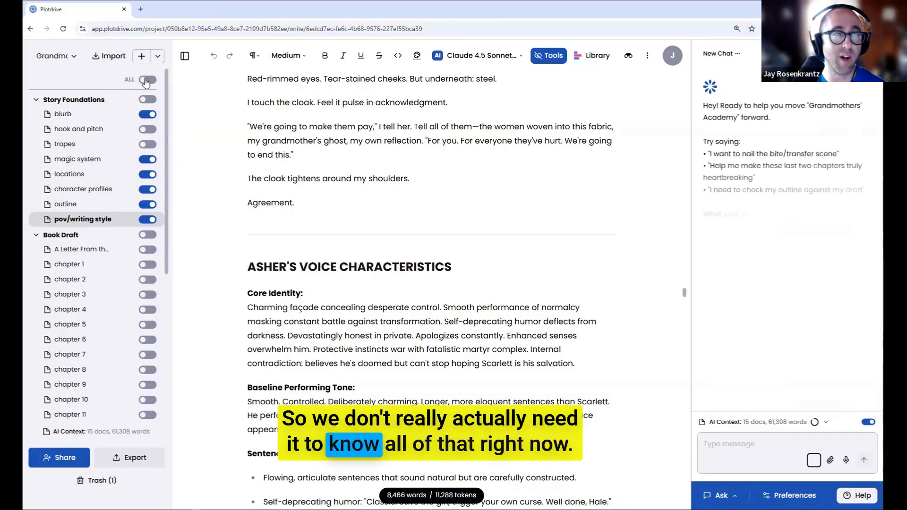
pyautogui.click(148, 80)
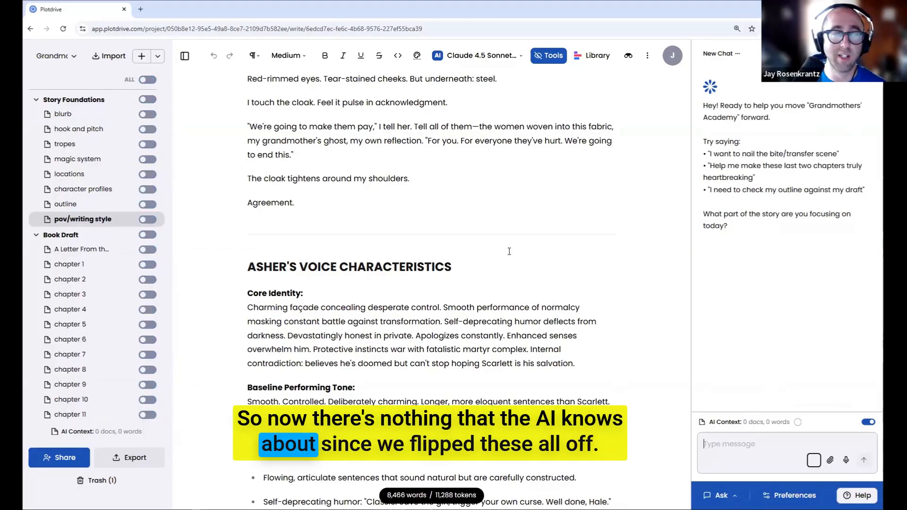
pyautogui.click(147, 220)
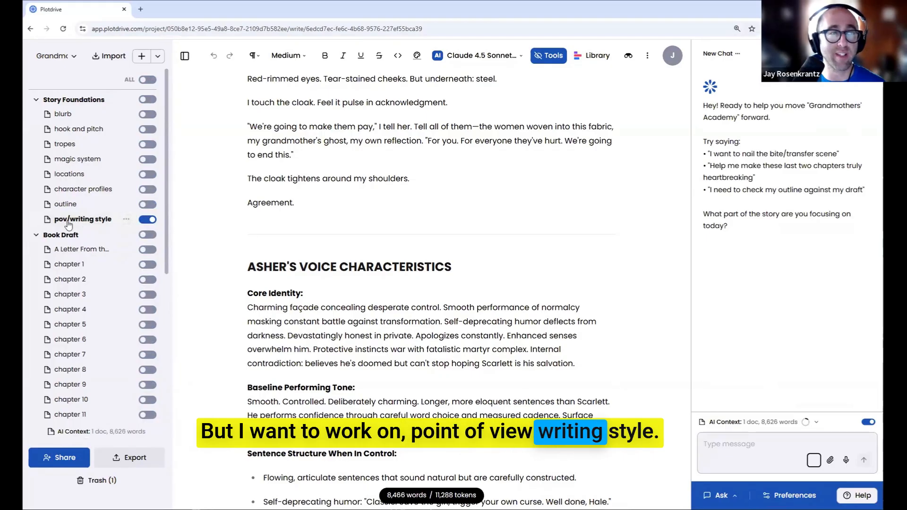
pyautogui.click(148, 115)
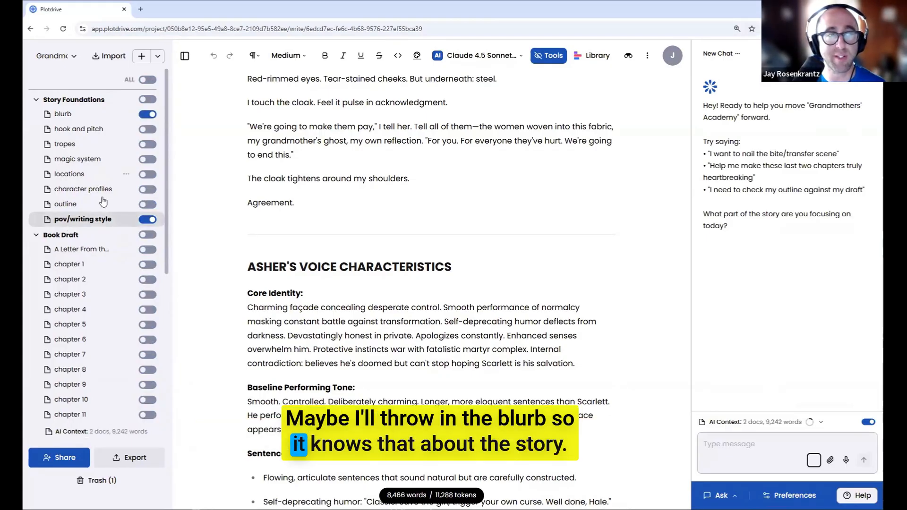
# View the beginning of the "pov/writing style" guide.
pyautogui.click(94, 223)
pyautogui.scroll(8, 685, 289)
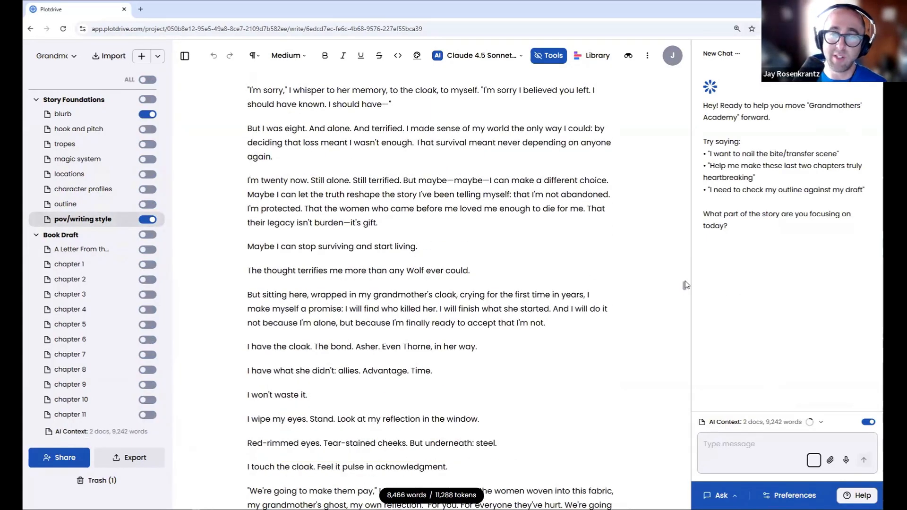
pyautogui.moveTo(684, 283); pyautogui.dragTo(685, 77)
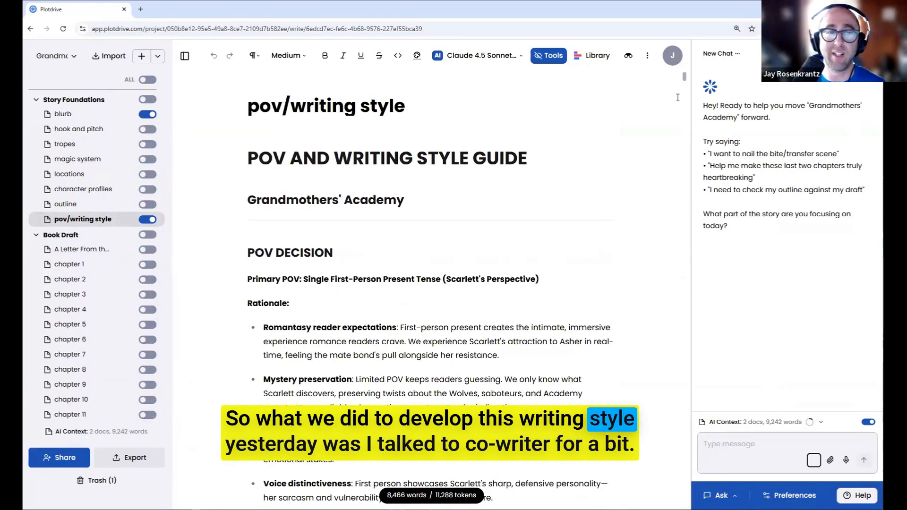
# Write to Co-writer: "can you explain what popular writing styles are in the romantasy market that readers really resonate with, and why they are effective?".
pyautogui.click(727, 442)
pyautogui.write('can y')
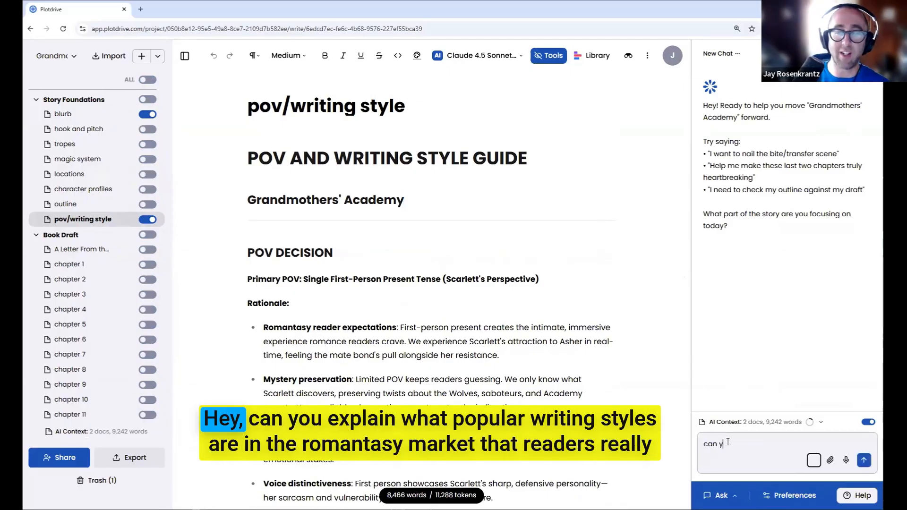
pyautogui.write('ou explain')
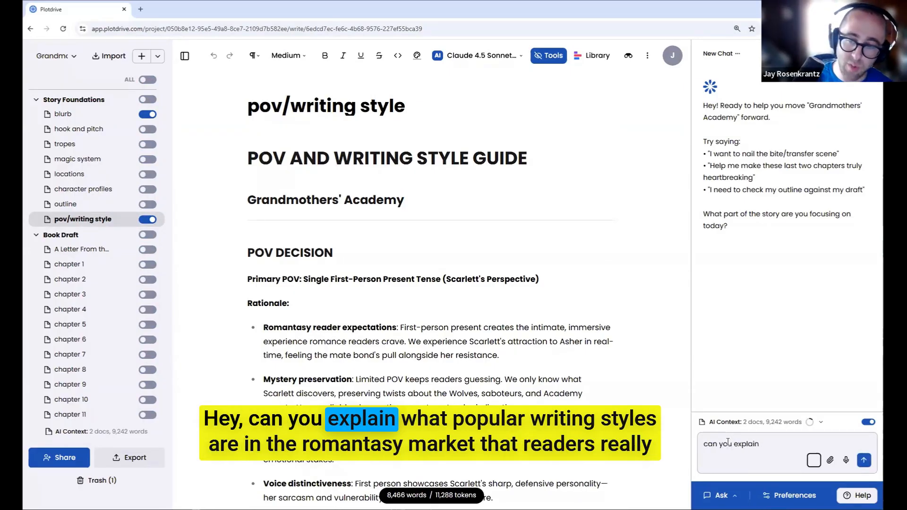
pyautogui.write(' what popular writing styles ar')
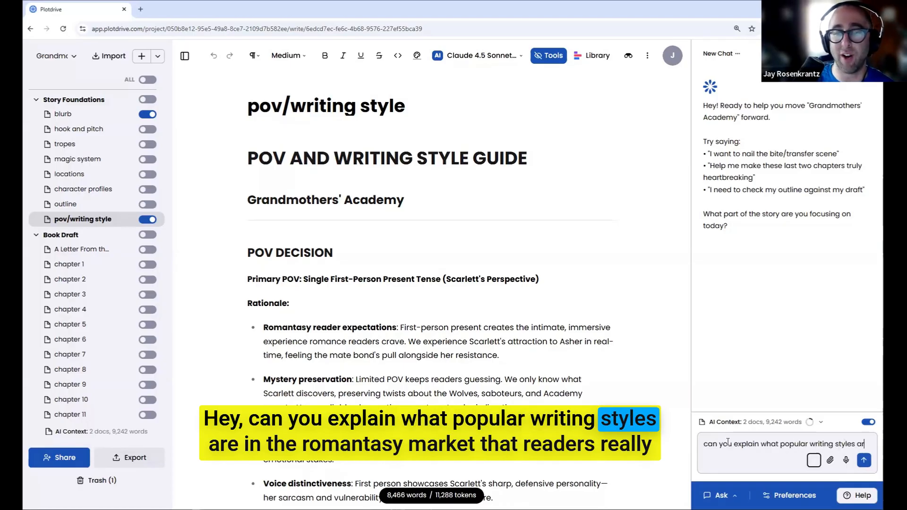
pyautogui.write('e in the romantasy market that re')
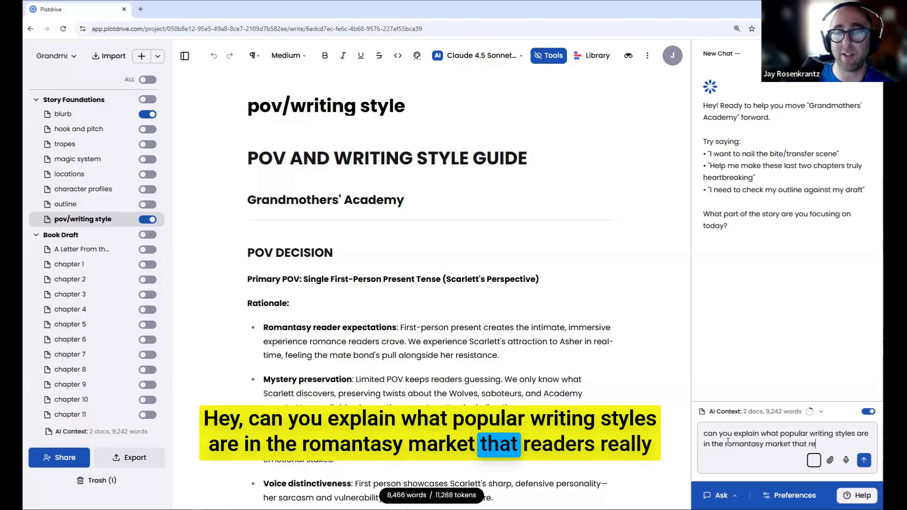
pyautogui.write('aders really re')
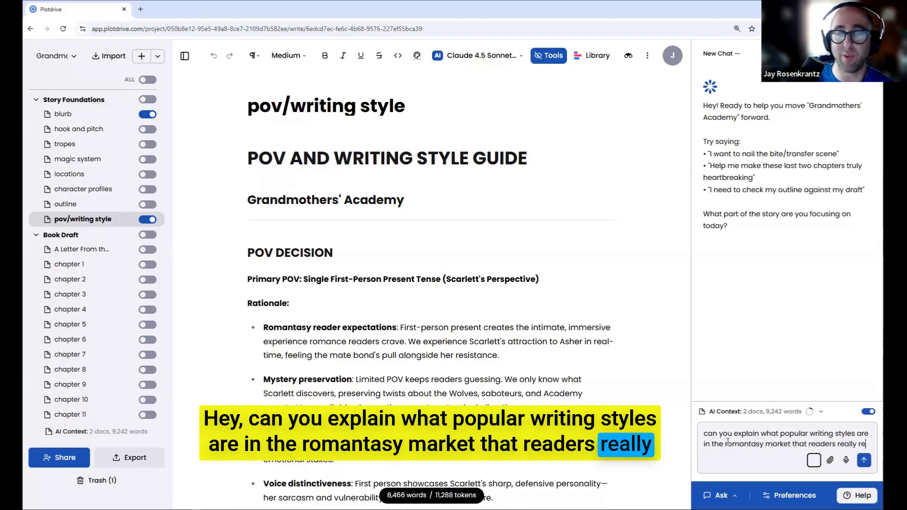
pyautogui.write('sonate with, and wh')
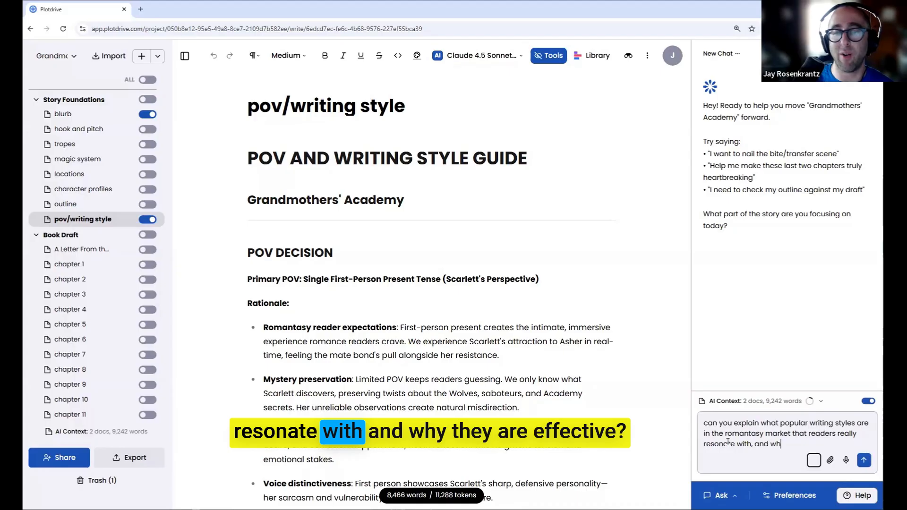
pyautogui.write('y they are eff')
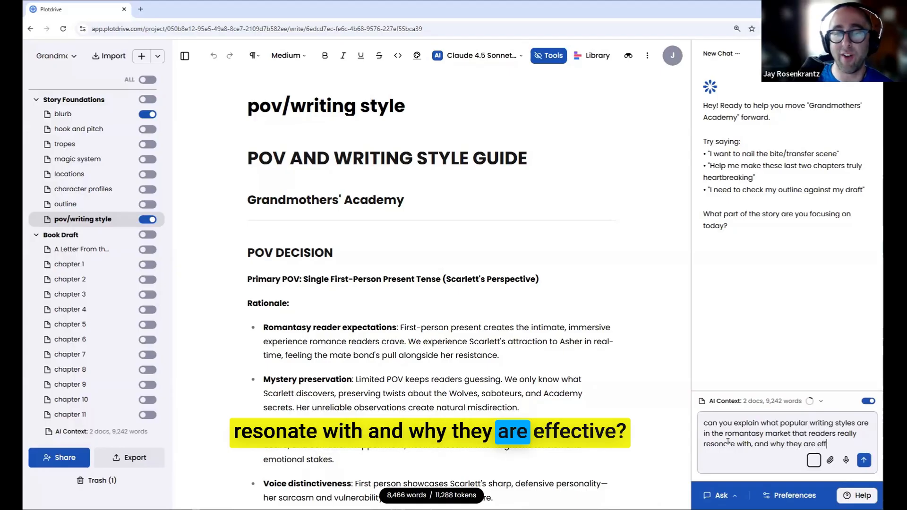
# Add "give me notes on prose, dialogue, and POV, and then explain how my writing style might match up" and send the message.
pyautogui.write('ective? give me notes on prose, dialogue, an')
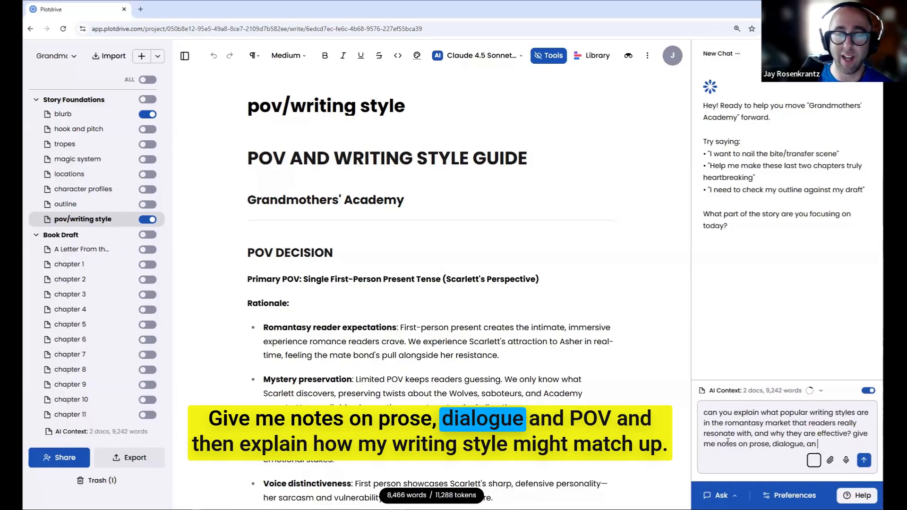
pyautogui.write('d POV')
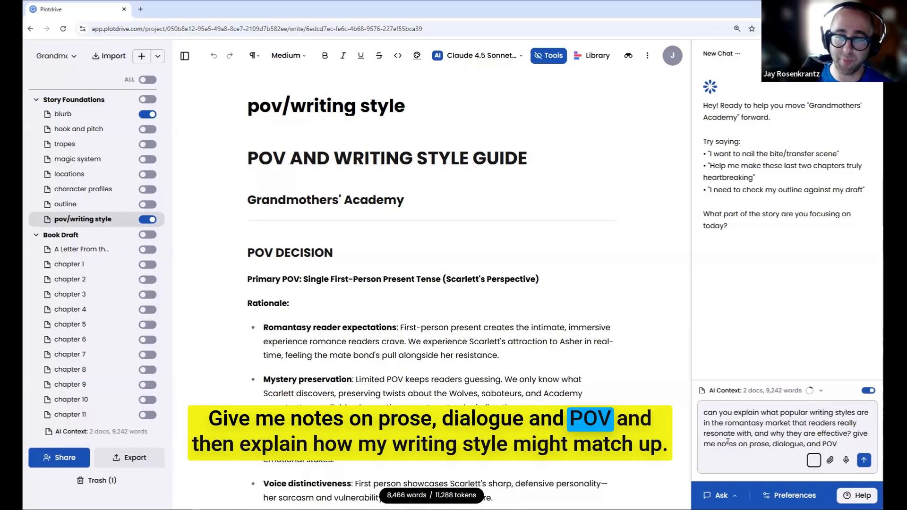
pyautogui.write(', and then e')
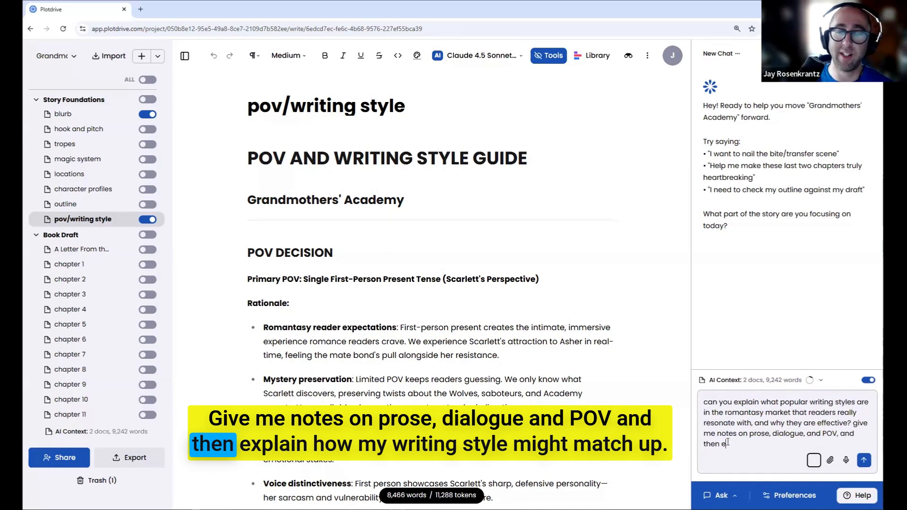
pyautogui.write('xplain how my writing')
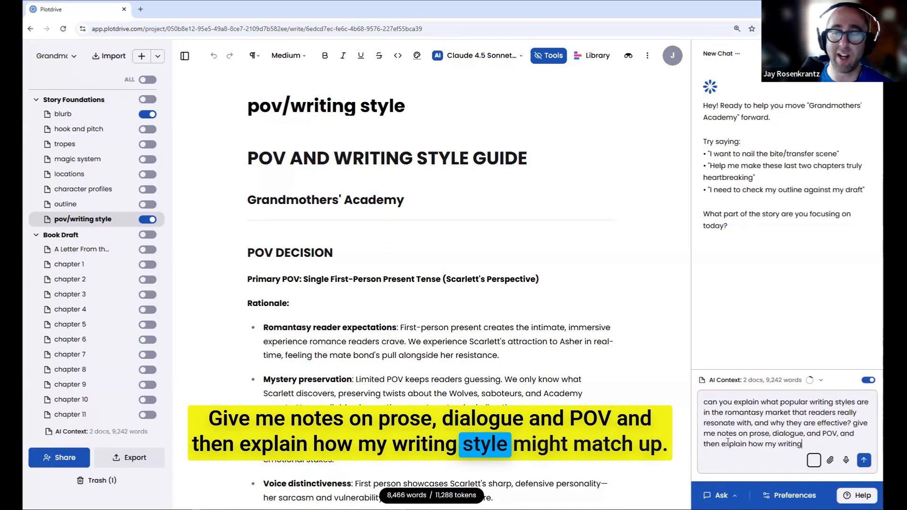
pyautogui.write(' style might match up')
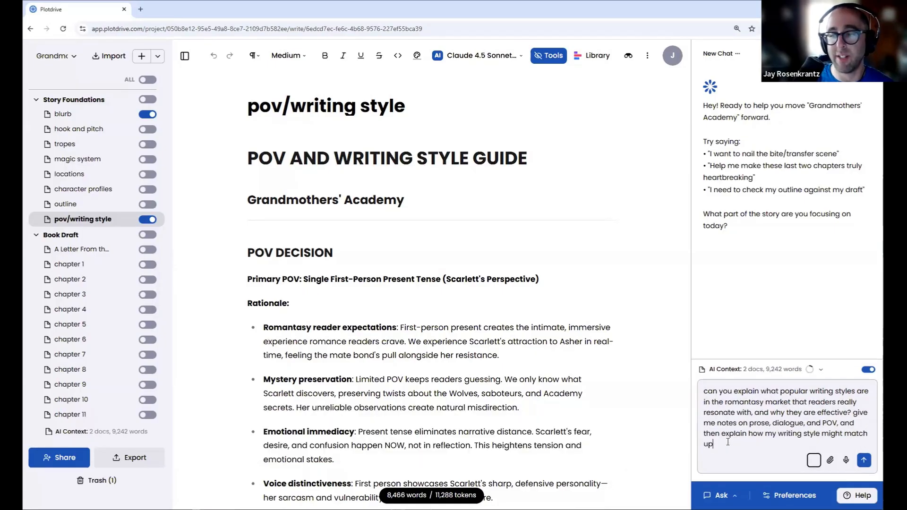
pyautogui.press('Return')
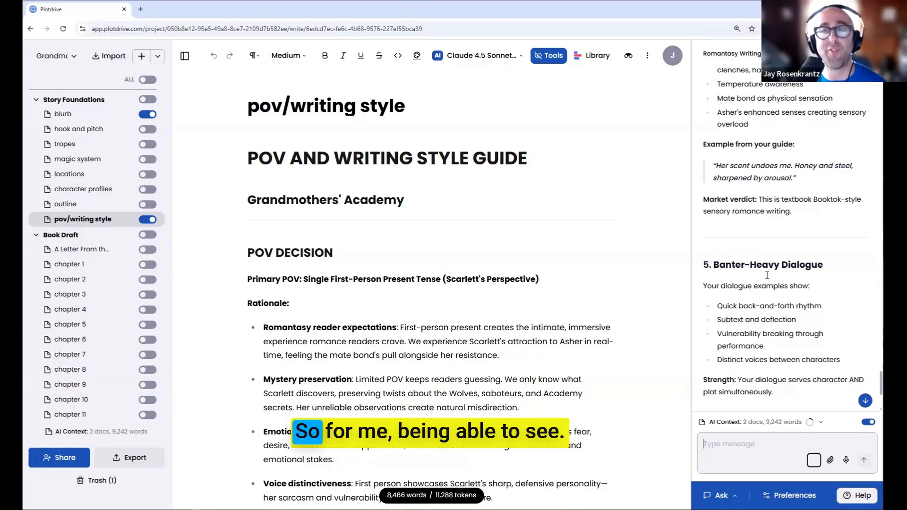
# Look back through Co-writer's reply, from the writing style match-up to the opening section on what romantasy readers respond to.
pyautogui.scroll(10, 721, 277)
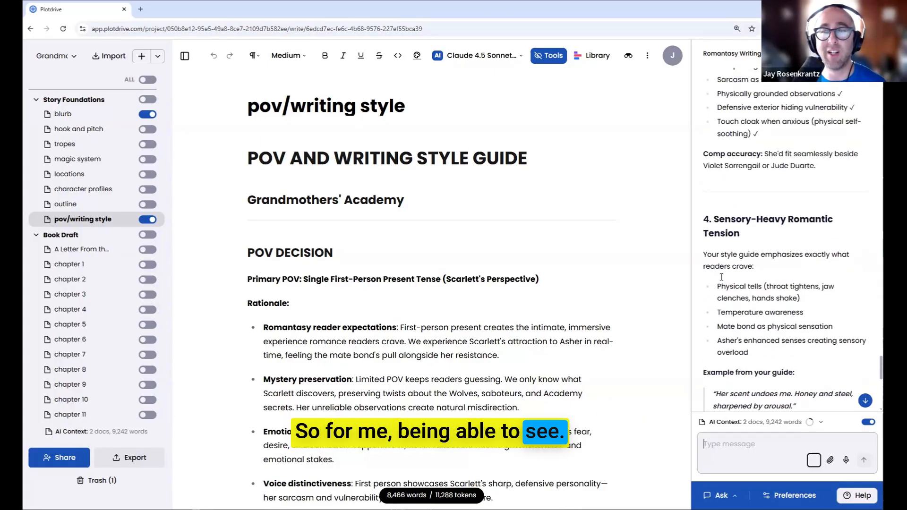
pyautogui.scroll(10, 746, 297)
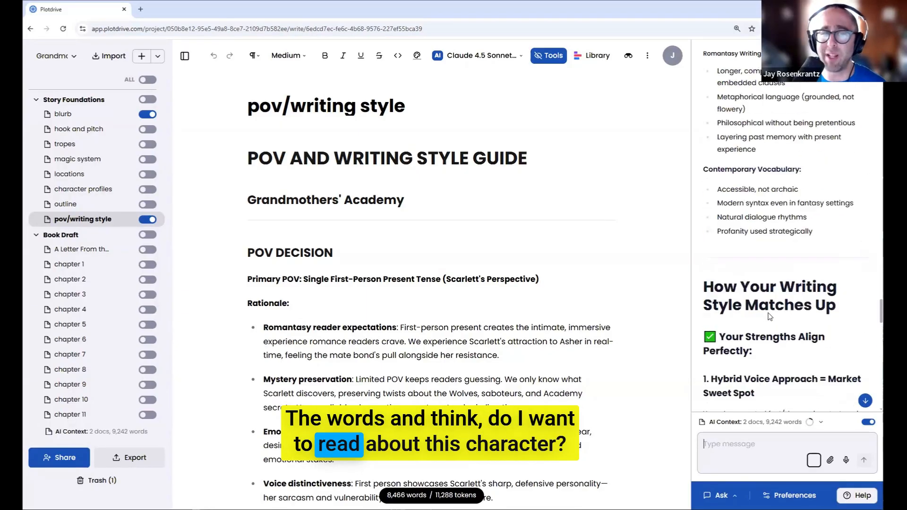
pyautogui.scroll(4, 758, 298)
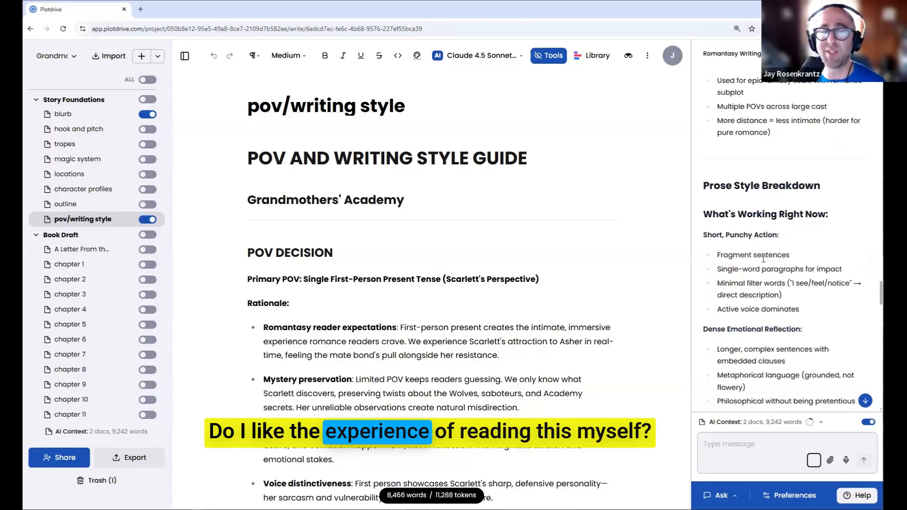
pyautogui.scroll(4, 757, 269)
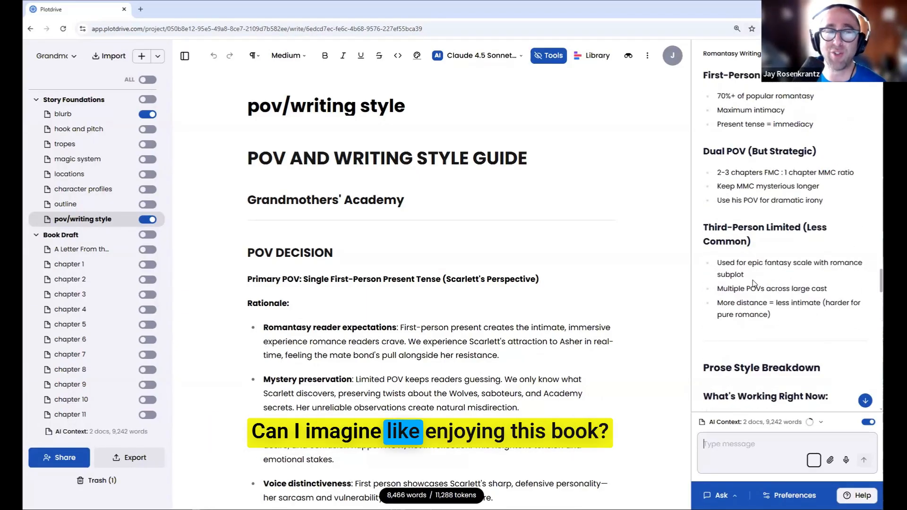
pyautogui.scroll(5, 753, 280)
pyautogui.scroll(5, 753, 274)
pyautogui.scroll(10, 753, 268)
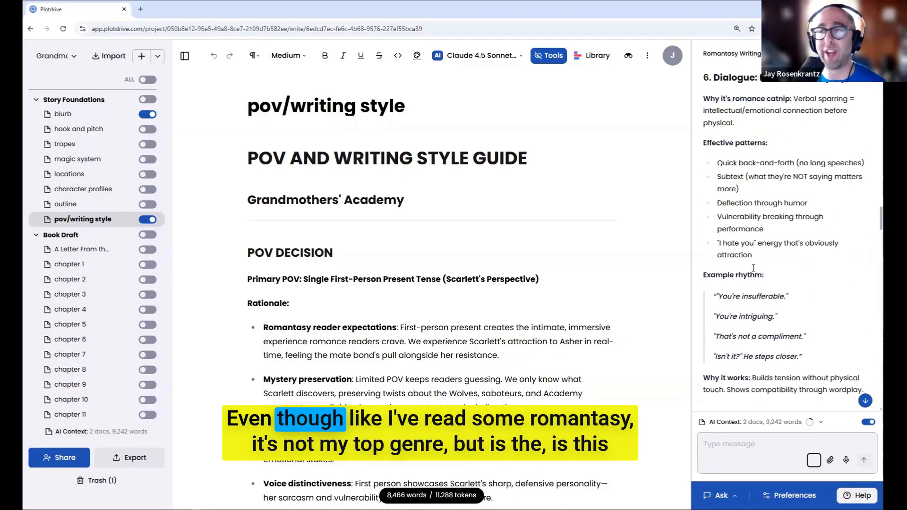
pyautogui.scroll(10, 760, 284)
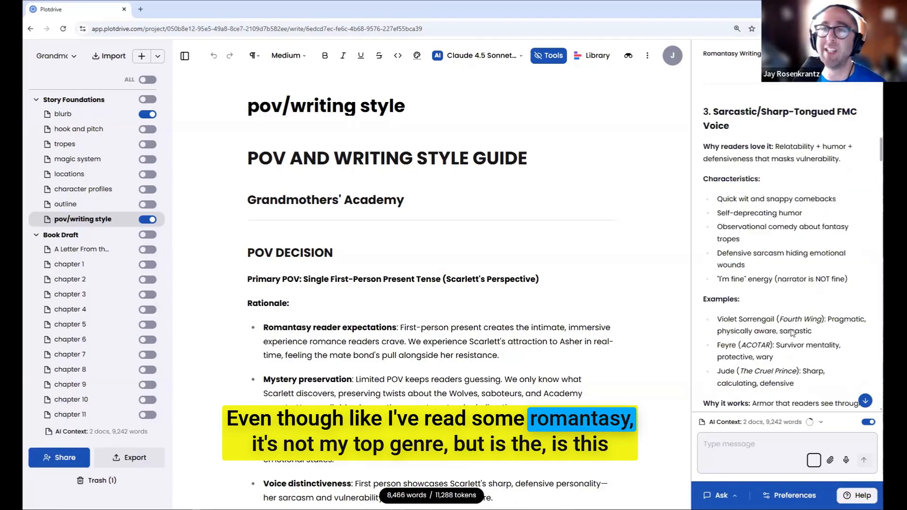
pyautogui.scroll(12, 769, 259)
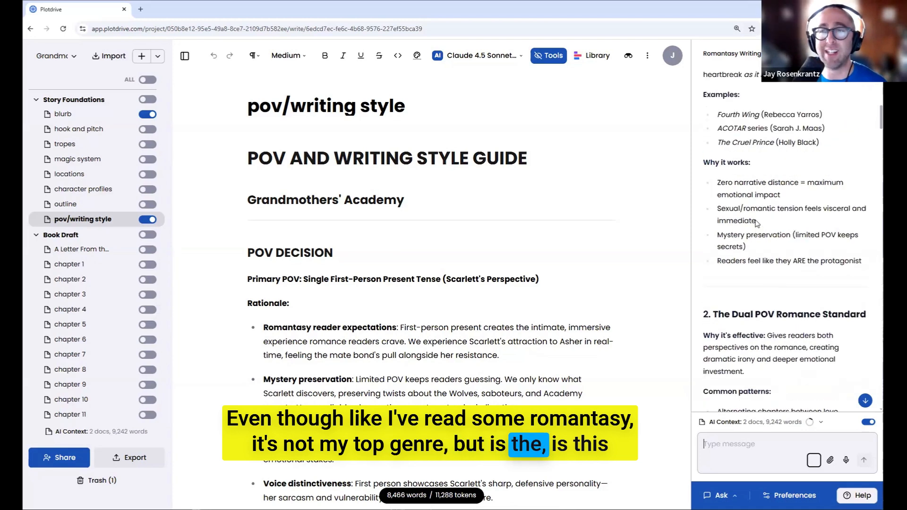
pyautogui.scroll(-2, 787, 200)
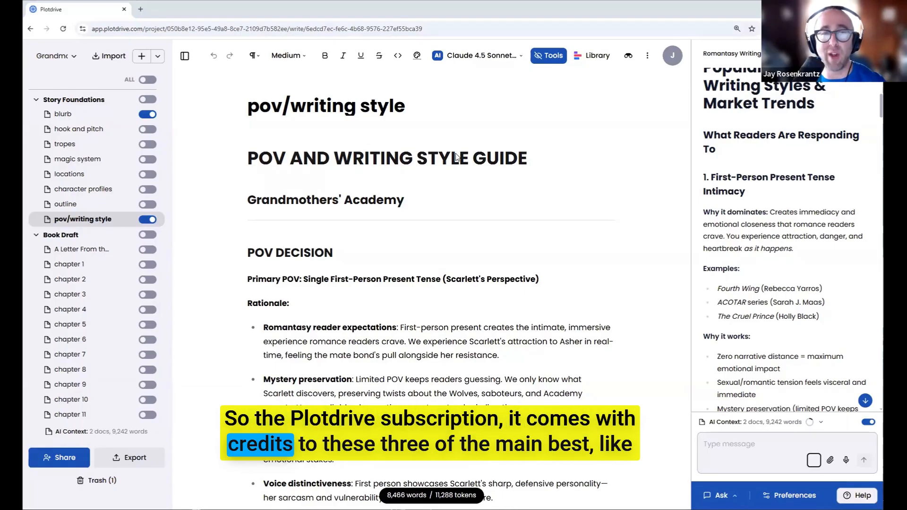
# Review the available AI models in Simple mode, view the Advanced mode provider list, and return to Simple mode.
pyautogui.click(505, 61)
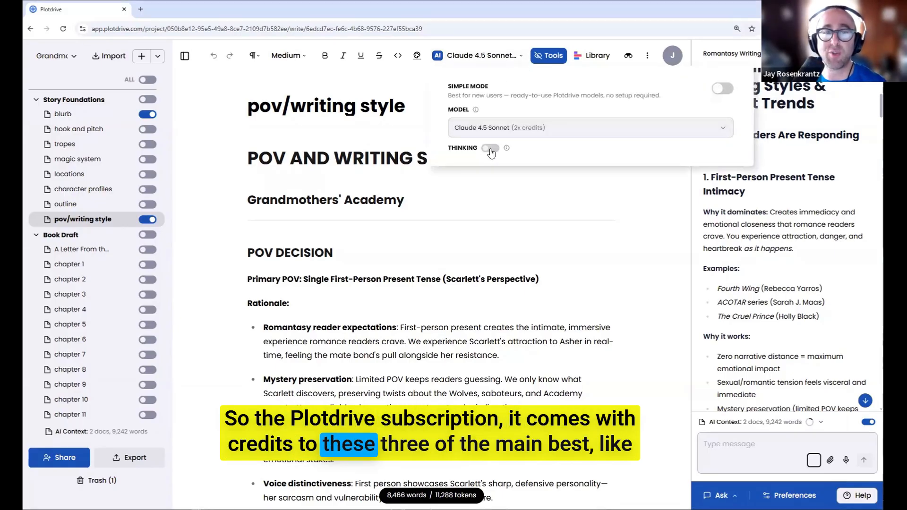
pyautogui.click(484, 131)
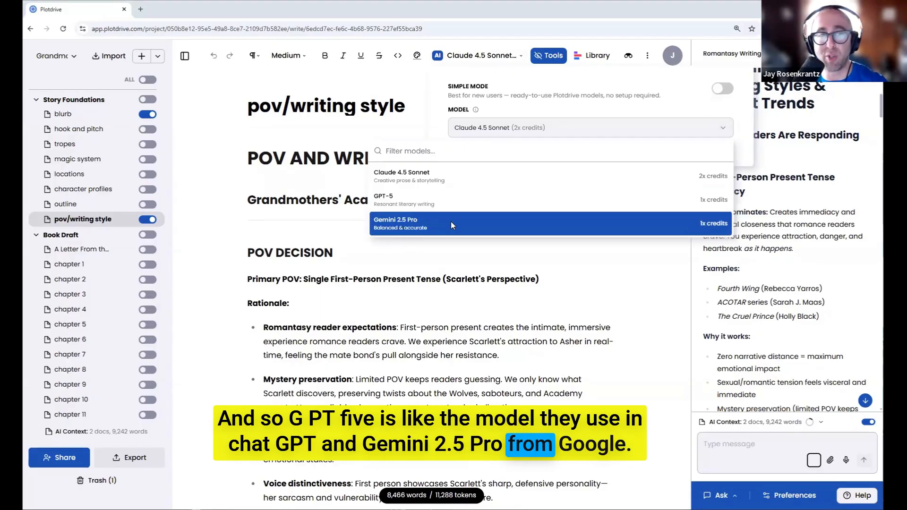
pyautogui.click(723, 89)
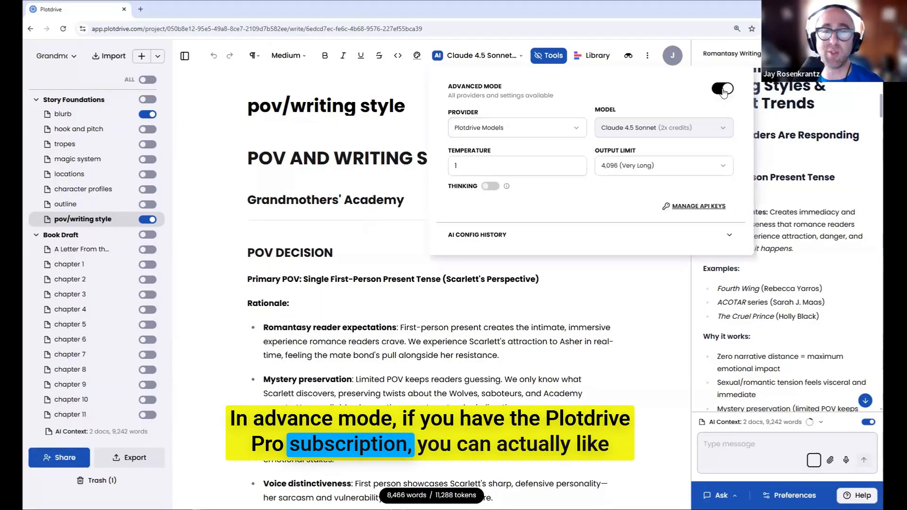
pyautogui.click(508, 129)
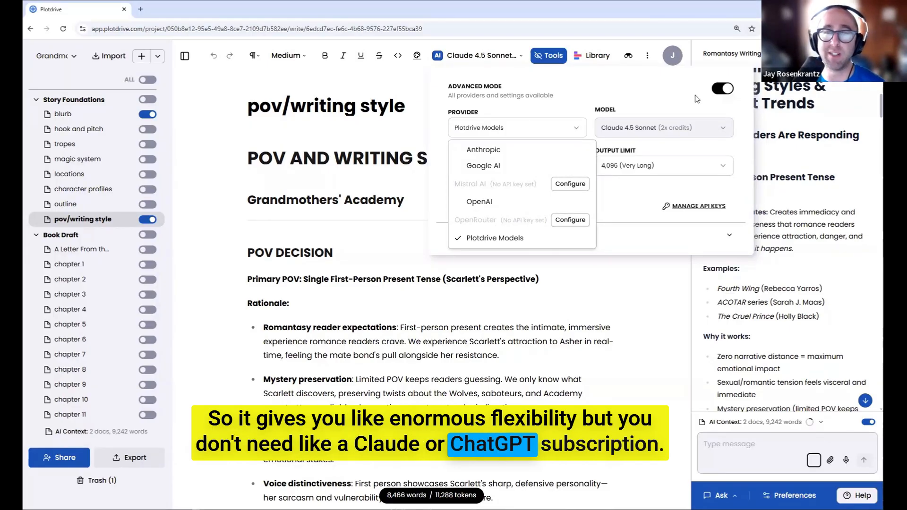
pyautogui.click(718, 94)
pyautogui.click(719, 90)
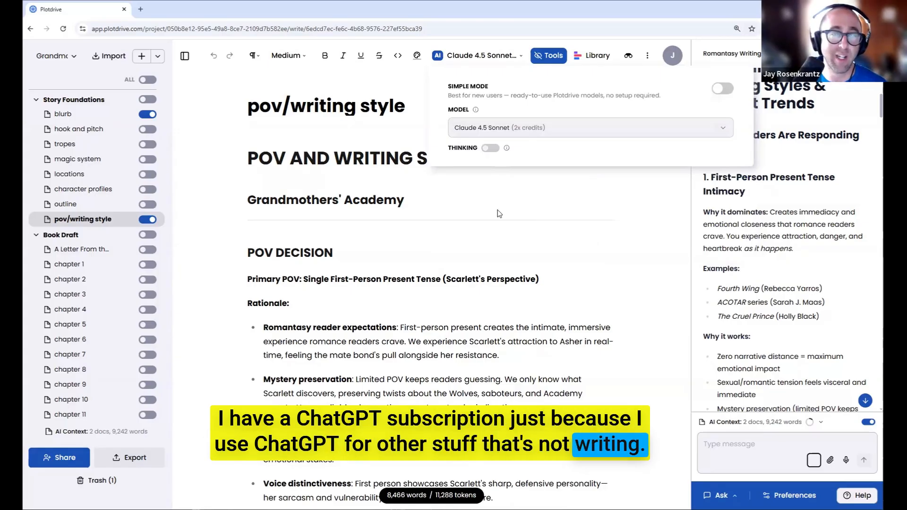
pyautogui.click(429, 203)
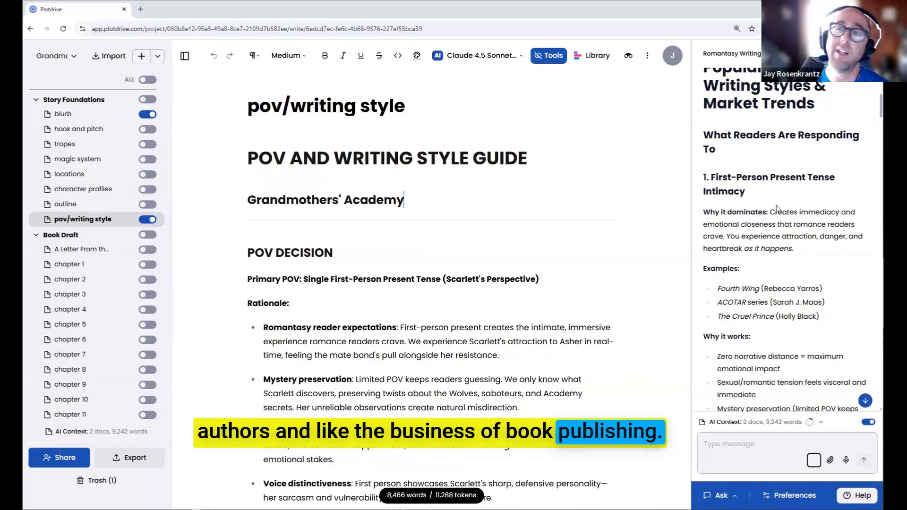
# Read Co-writer's notes on popular romantasy styles, from first-person present intimacy and dual POV to sarcastic FMC voice and sensory-heavy prose.
pyautogui.scroll(-1, 777, 208)
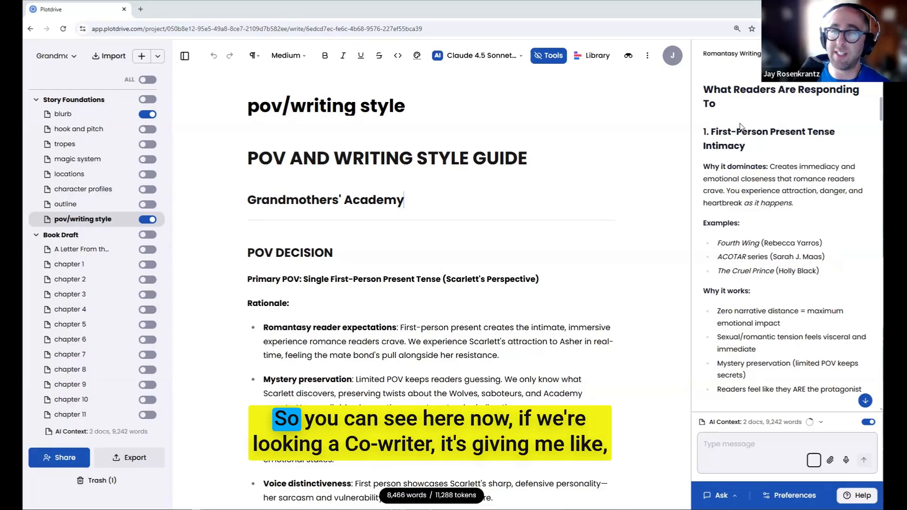
pyautogui.scroll(-5, 752, 202)
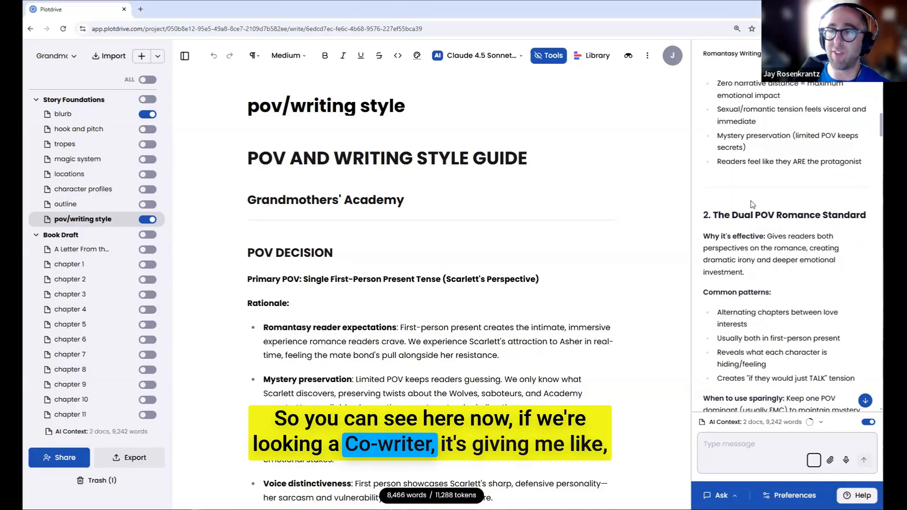
pyautogui.scroll(-2, 738, 216)
pyautogui.scroll(6, 736, 218)
pyautogui.scroll(1, 751, 218)
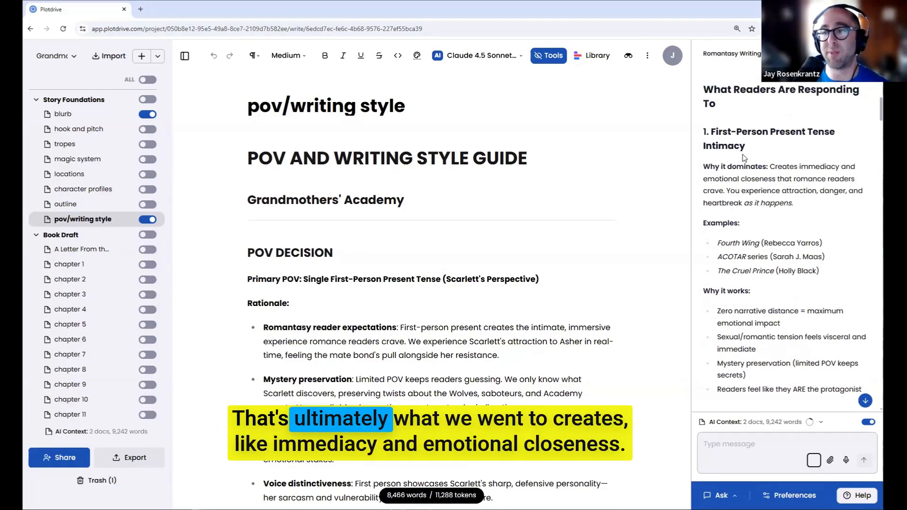
pyautogui.scroll(-2, 761, 212)
pyautogui.scroll(-2, 758, 199)
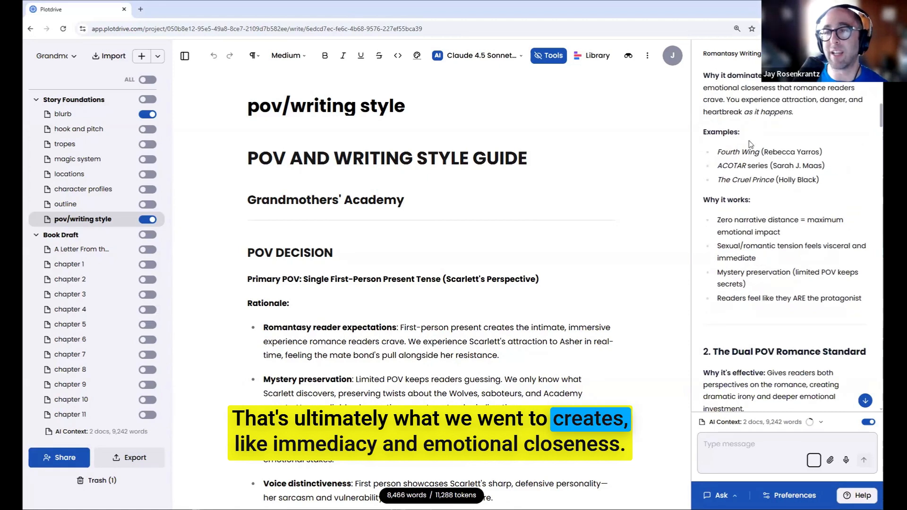
pyautogui.scroll(-10, 774, 114)
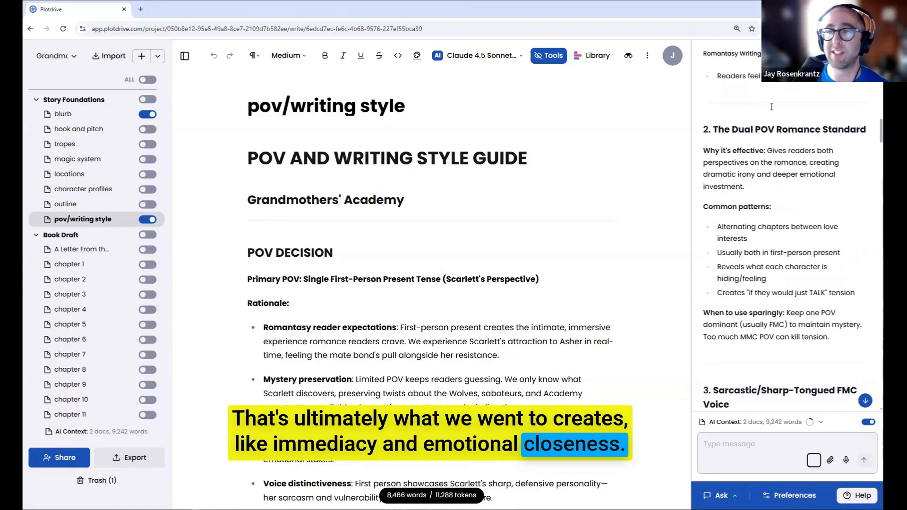
pyautogui.scroll(-10, 784, 142)
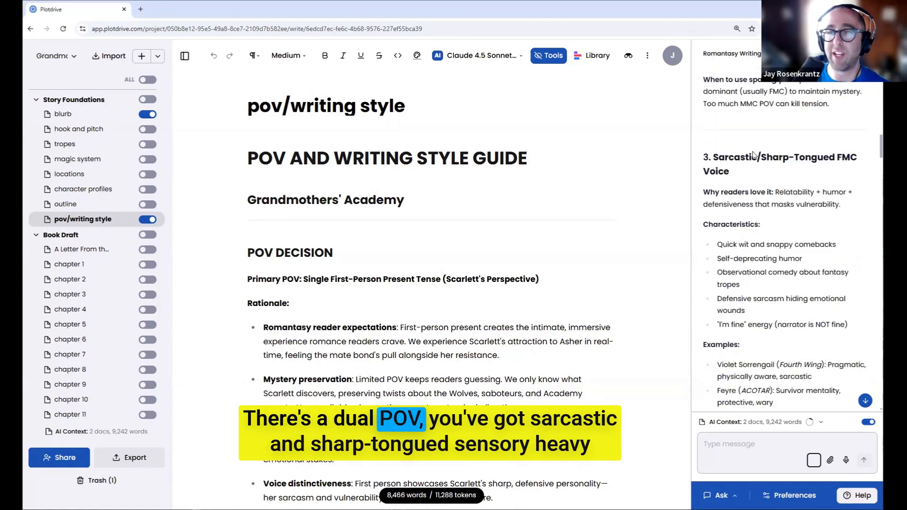
pyautogui.scroll(-16, 774, 155)
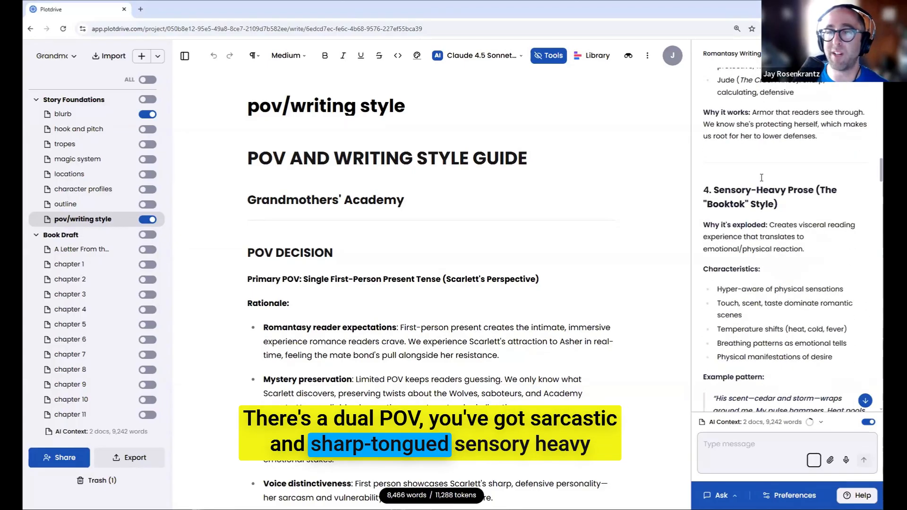
pyautogui.scroll(-4, 715, 156)
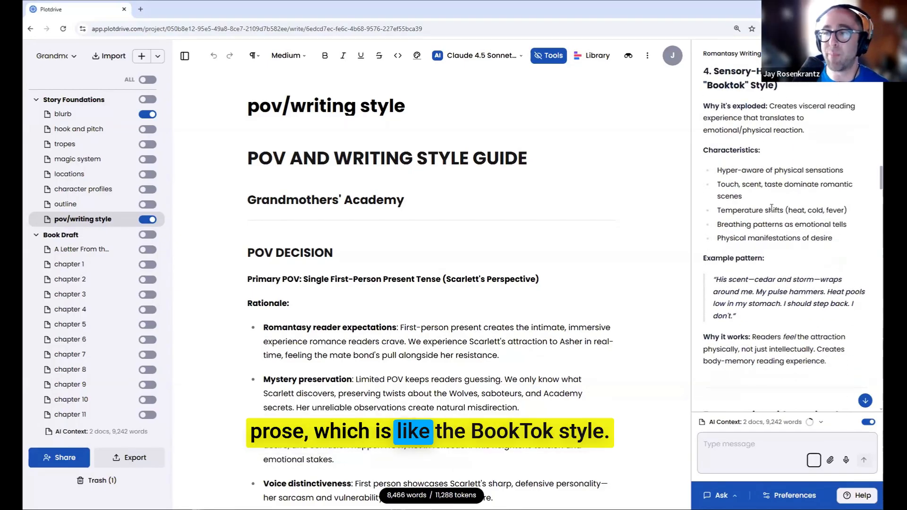
# Continue through Co-writer's reply from fast pacing and banter to the POV trends and the prose style breakdown.
pyautogui.scroll(-8, 767, 188)
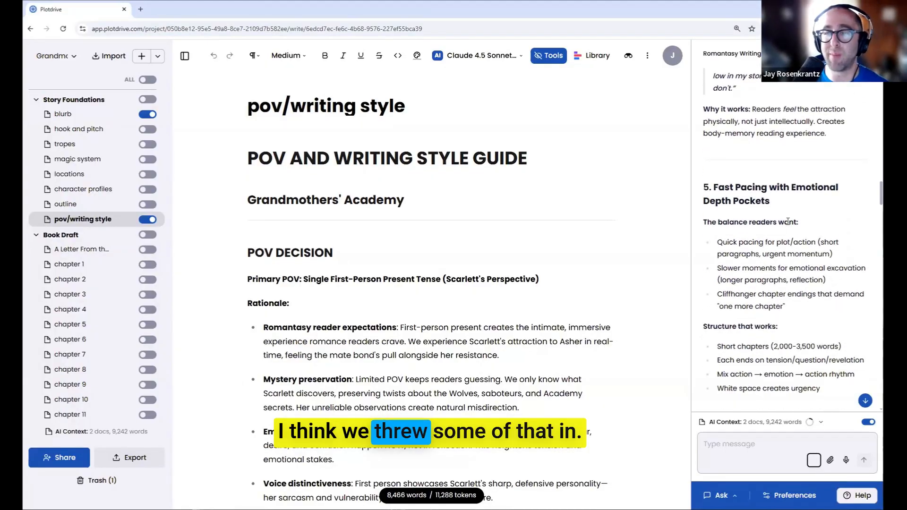
pyautogui.scroll(-8, 745, 205)
pyautogui.scroll(-15, 745, 205)
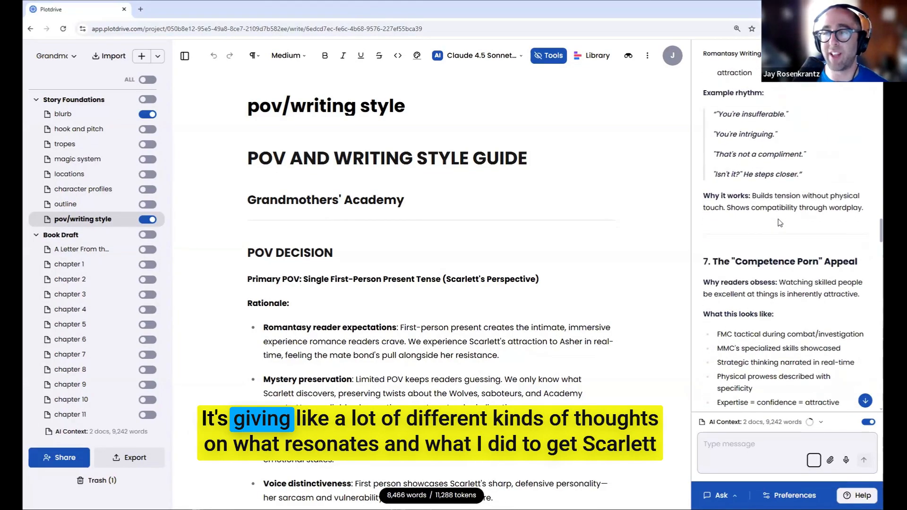
pyautogui.scroll(-4, 775, 188)
pyautogui.scroll(-2, 775, 188)
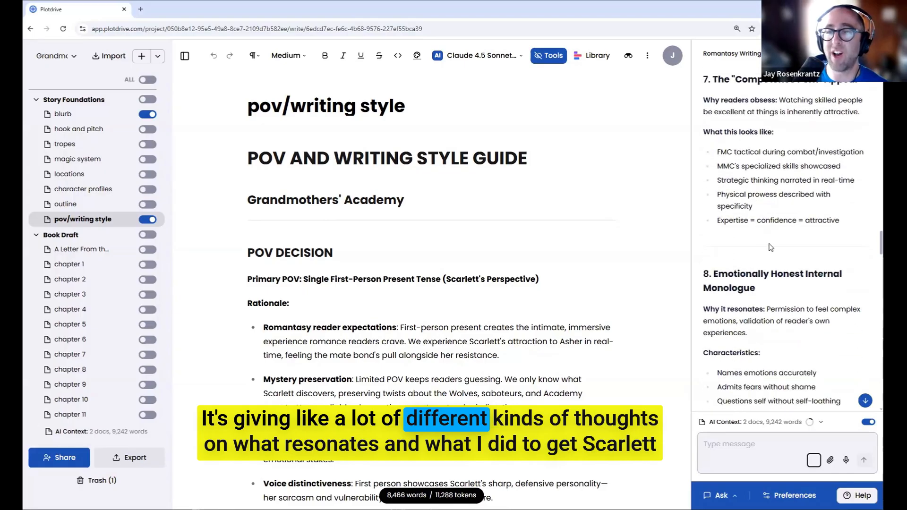
pyautogui.scroll(-10, 796, 231)
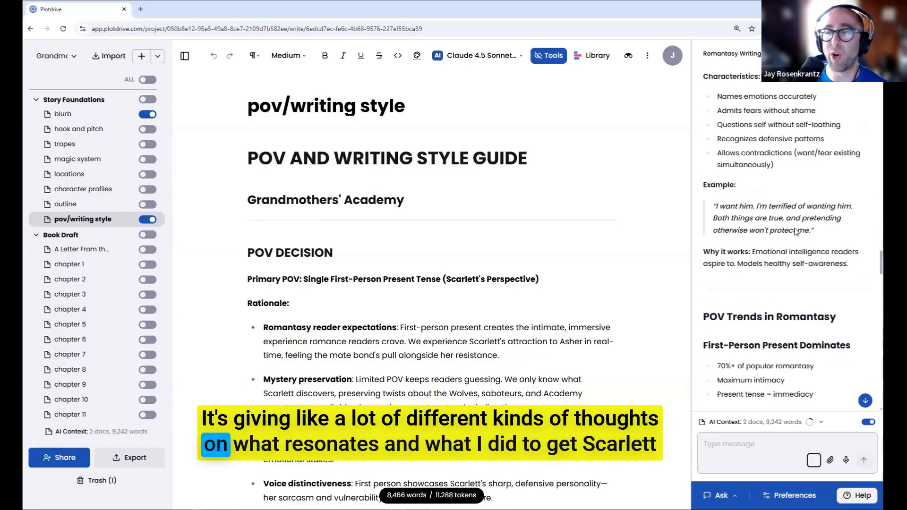
pyautogui.scroll(-8, 795, 228)
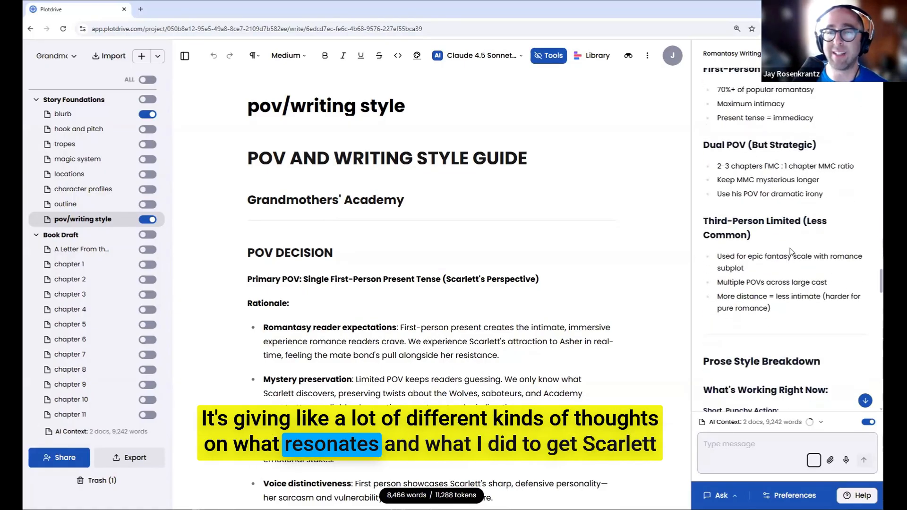
pyautogui.scroll(-5, 777, 279)
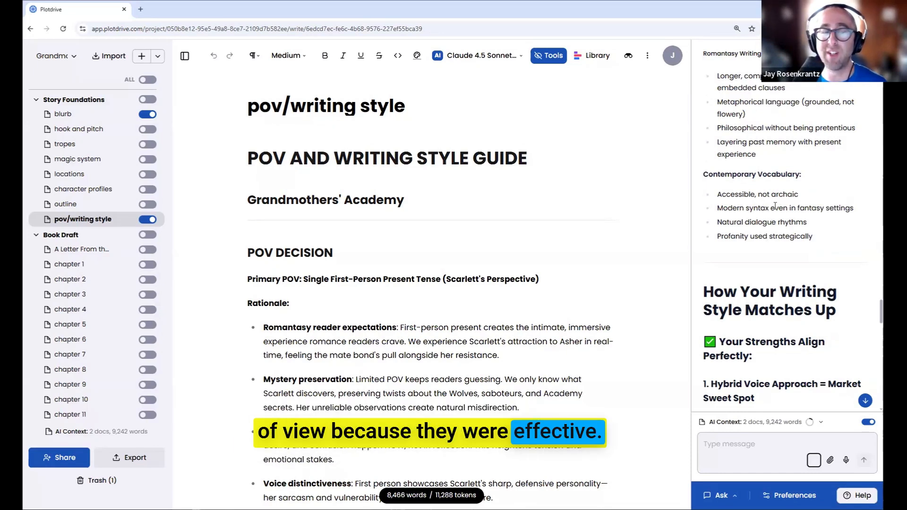
# Examine Co-writer's writing style match-up, highlighting the point about strategic Asher POV chapters, through to banter-heavy dialogue and strategic pacing.
pyautogui.scroll(-1, 704, 203)
pyautogui.scroll(-5, 704, 208)
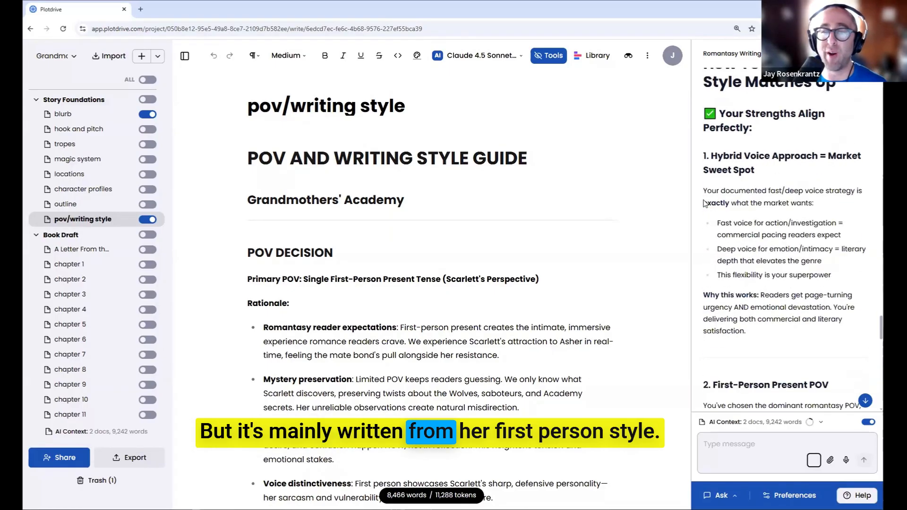
pyautogui.scroll(-4, 787, 171)
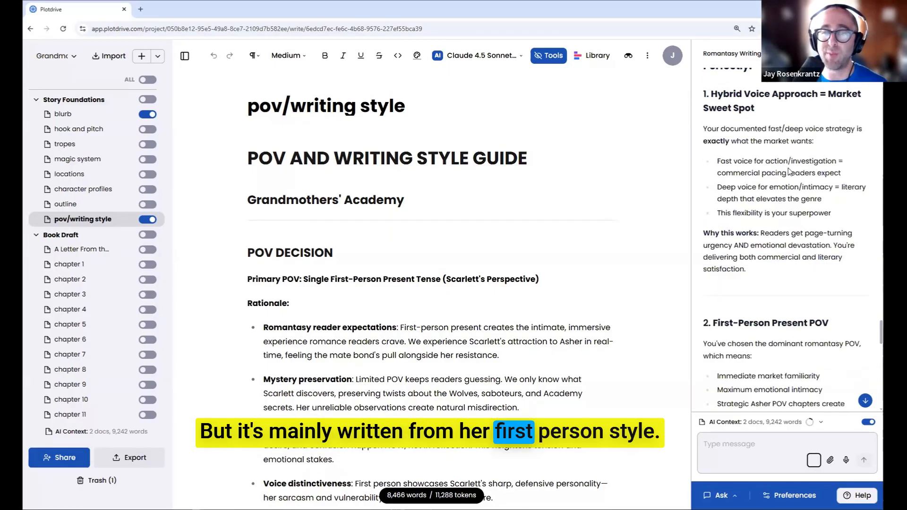
pyautogui.moveTo(721, 239); pyautogui.dragTo(766, 242)
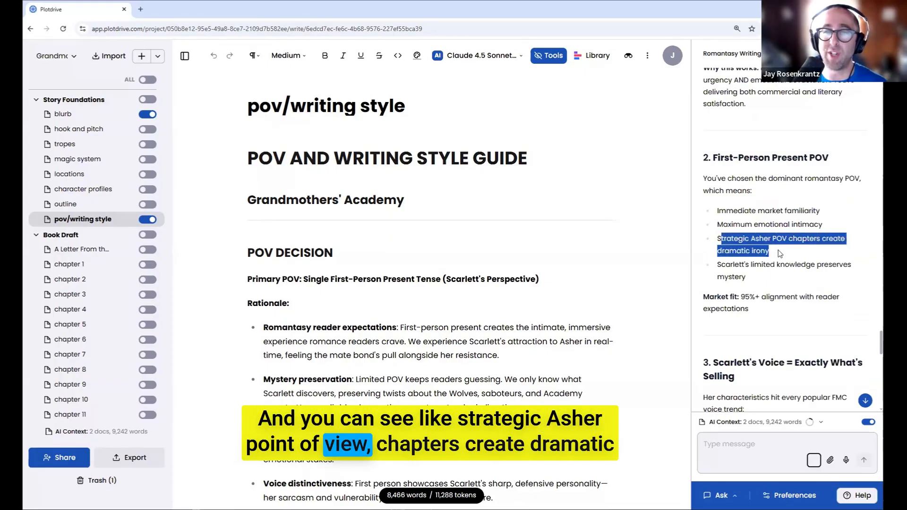
pyautogui.click(779, 254)
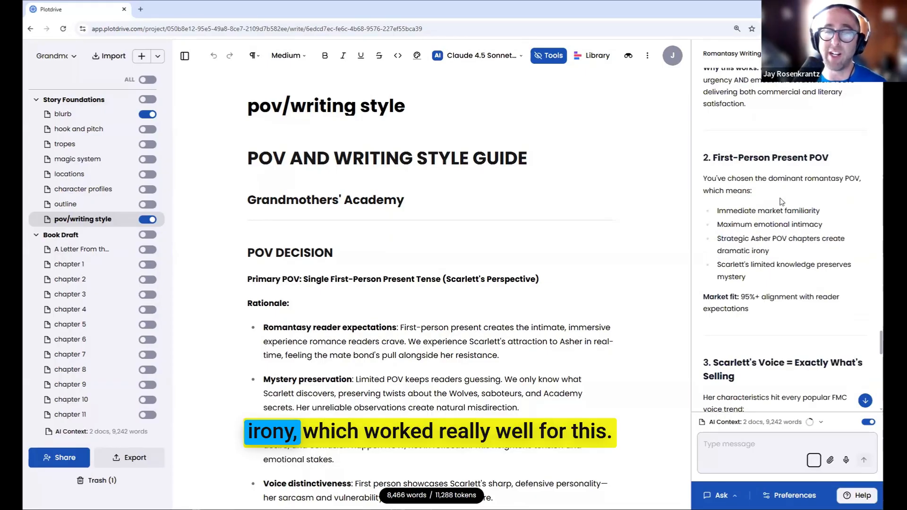
pyautogui.scroll(-7, 780, 202)
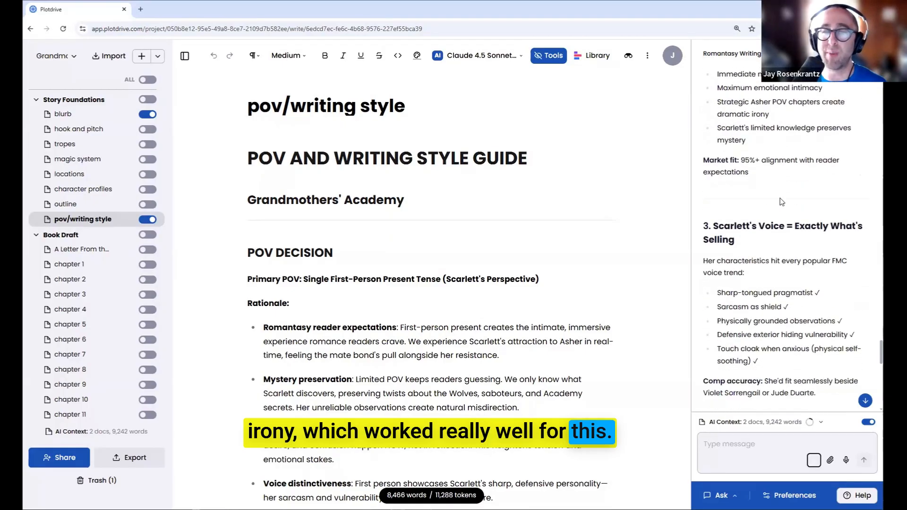
pyautogui.scroll(-8, 714, 157)
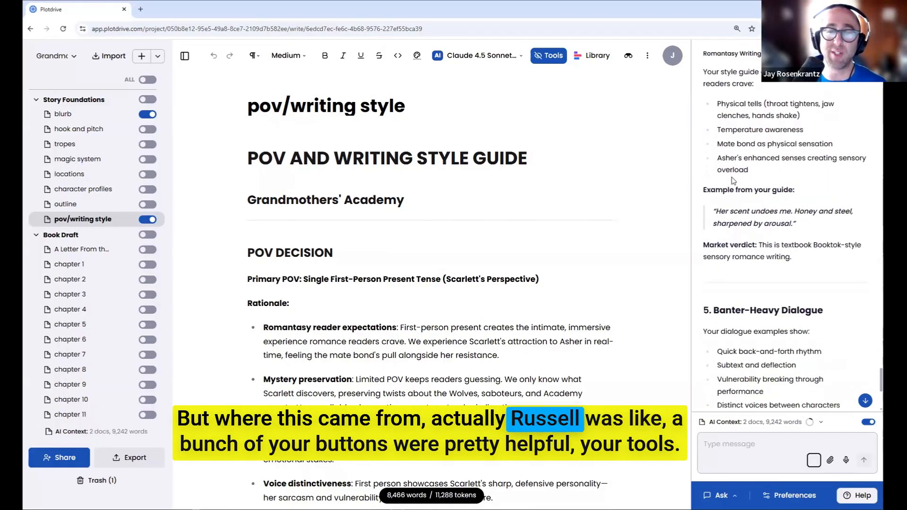
pyautogui.scroll(-2, 738, 181)
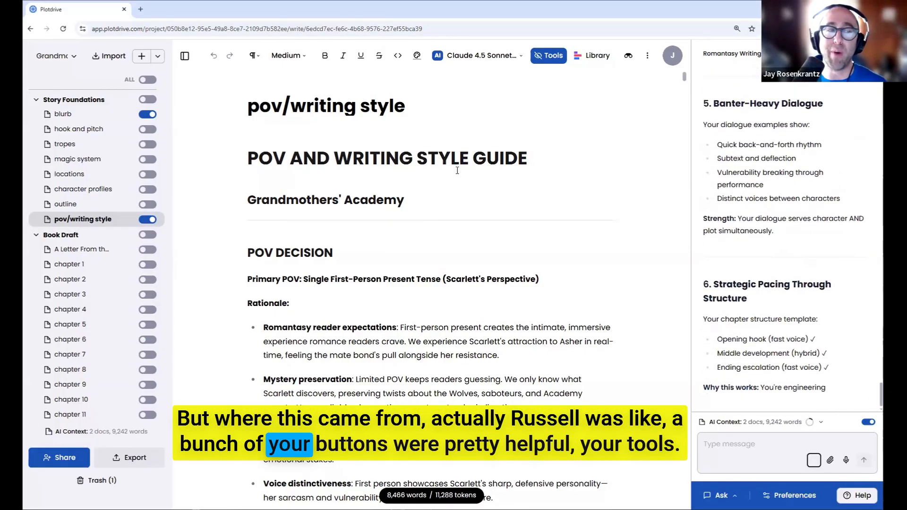
# Open the character profiles document and show the writing tools above it.
pyautogui.click(104, 191)
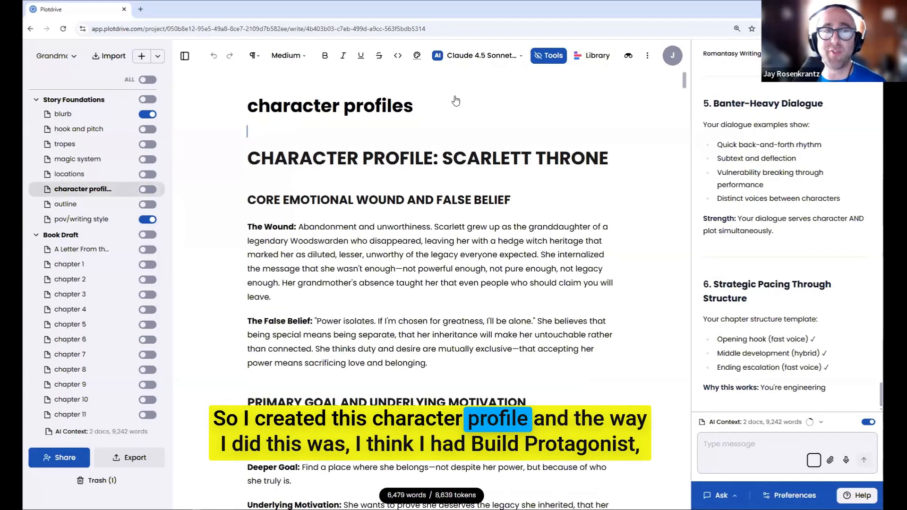
pyautogui.click(553, 57)
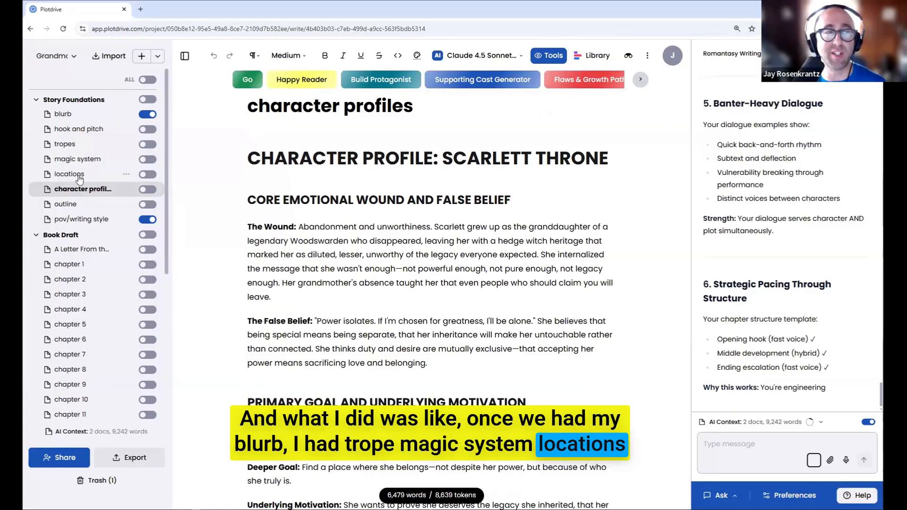
# Open the outline document and look over the start of the revised 20-chapter outline.
pyautogui.click(100, 203)
pyautogui.scroll(-3, 376, 247)
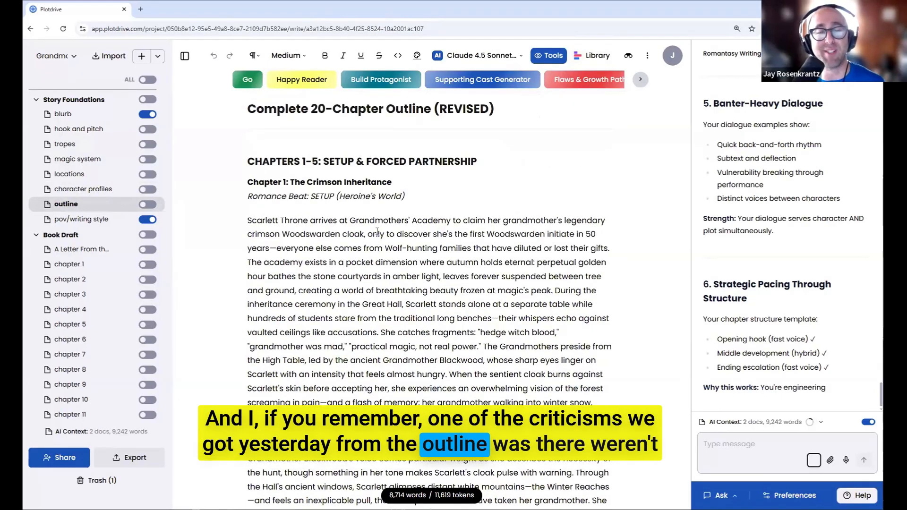
pyautogui.scroll(-2, 376, 232)
pyautogui.scroll(3, 346, 219)
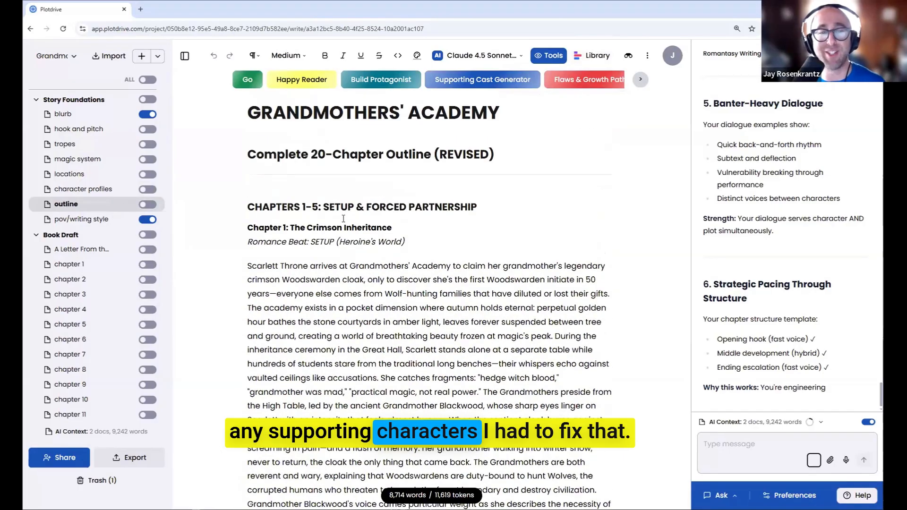
pyautogui.scroll(-4, 306, 187)
pyautogui.scroll(6, 307, 187)
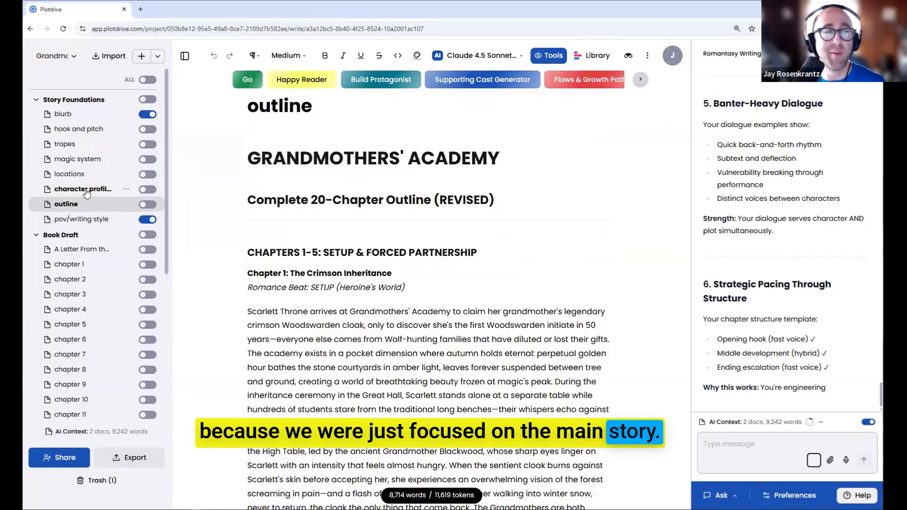
pyautogui.click(86, 191)
pyautogui.scroll(-3, 346, 171)
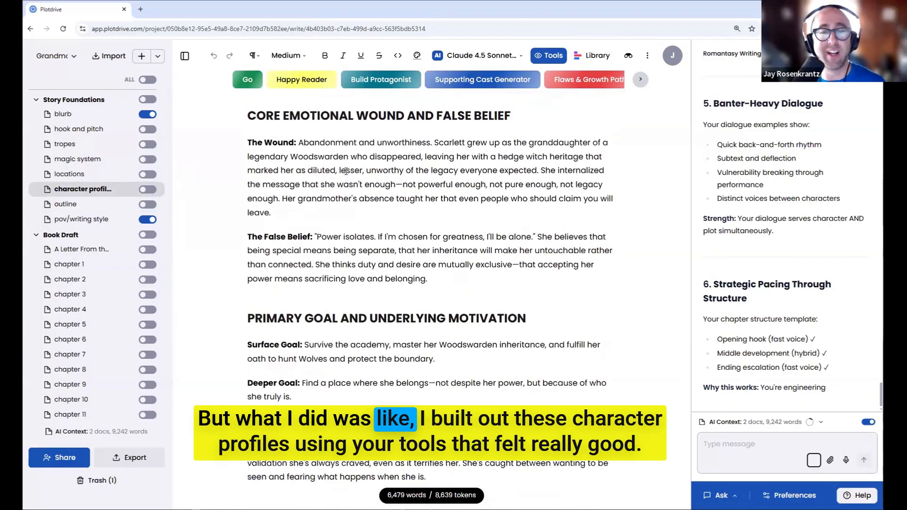
pyautogui.scroll(-7, 346, 171)
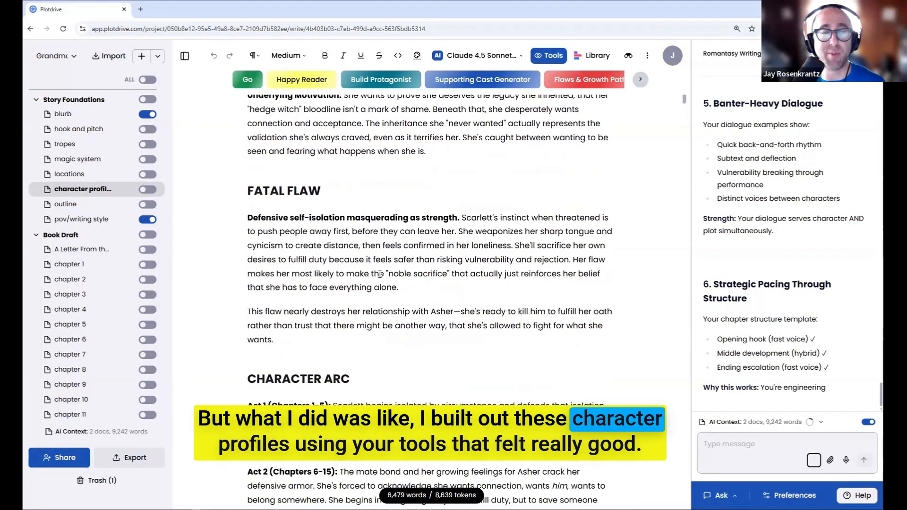
pyautogui.scroll(-8, 456, 216)
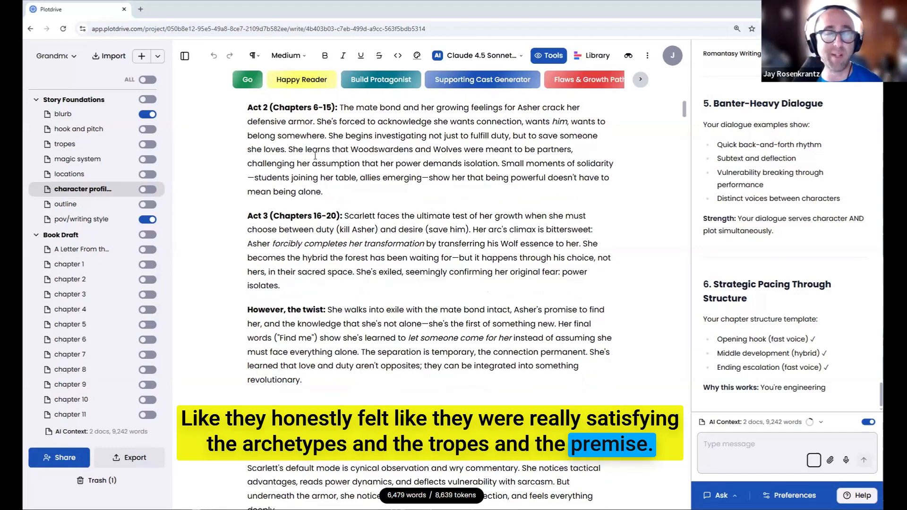
pyautogui.scroll(-2, 315, 155)
pyautogui.scroll(-2, 315, 156)
pyautogui.scroll(-5, 431, 183)
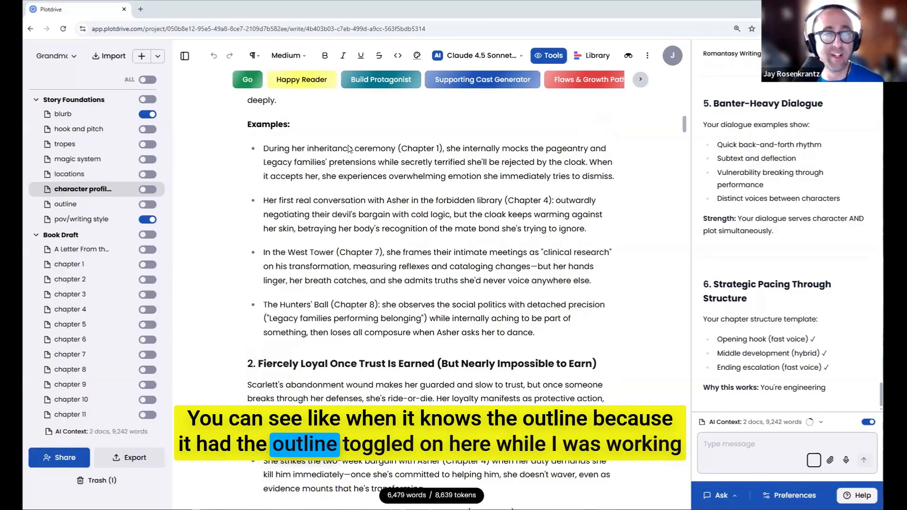
# Include the outline in the AI context and review the chapter-based examples under Scarlett's defining traits.
pyautogui.click(148, 204)
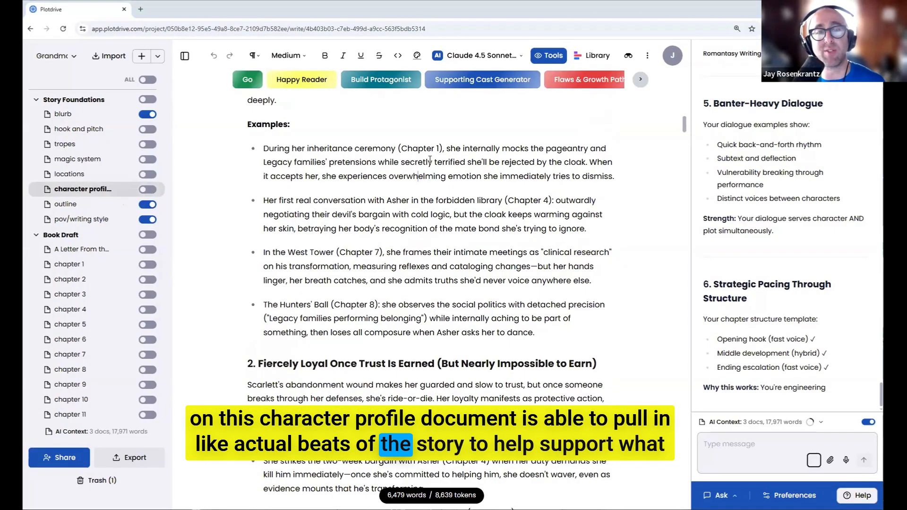
pyautogui.scroll(5, 423, 151)
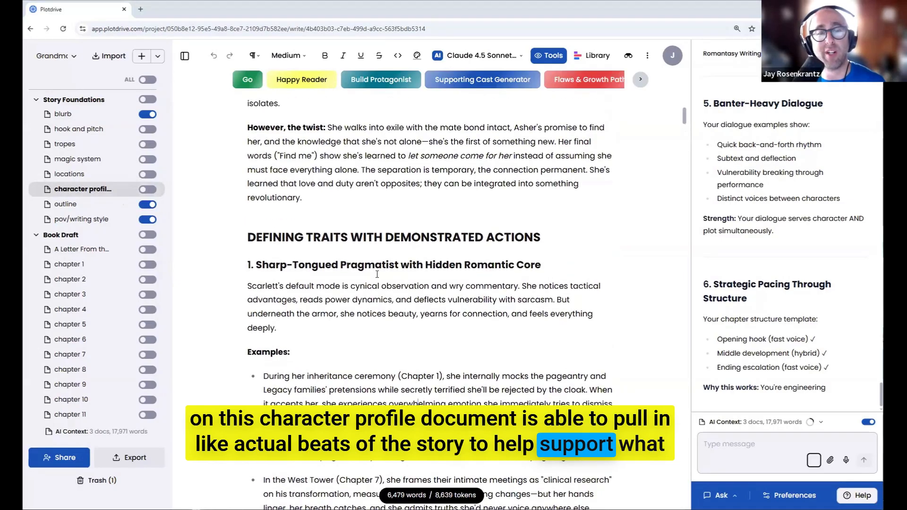
pyautogui.scroll(-1, 337, 277)
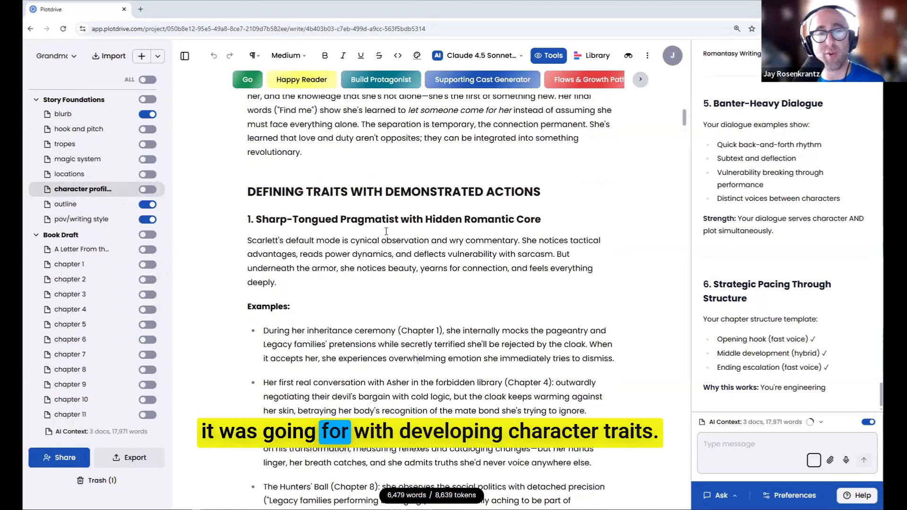
pyautogui.scroll(-5, 386, 232)
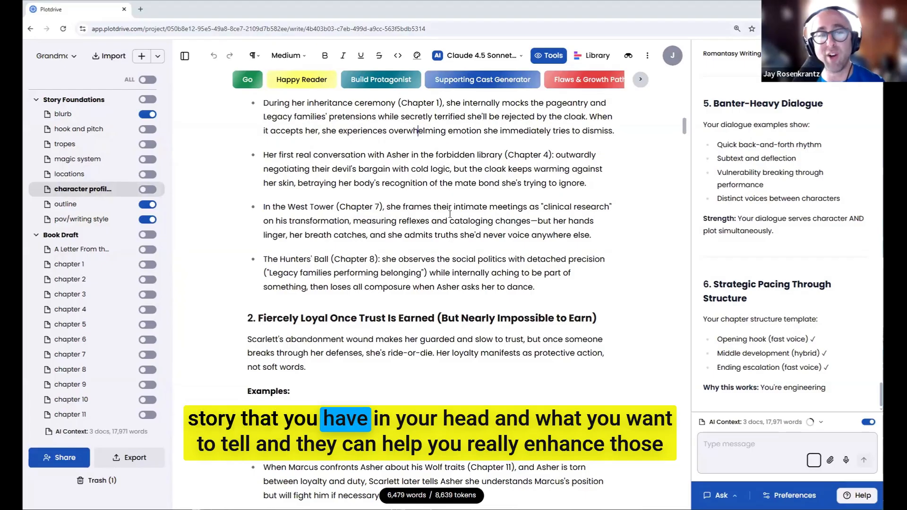
pyautogui.scroll(5, 463, 216)
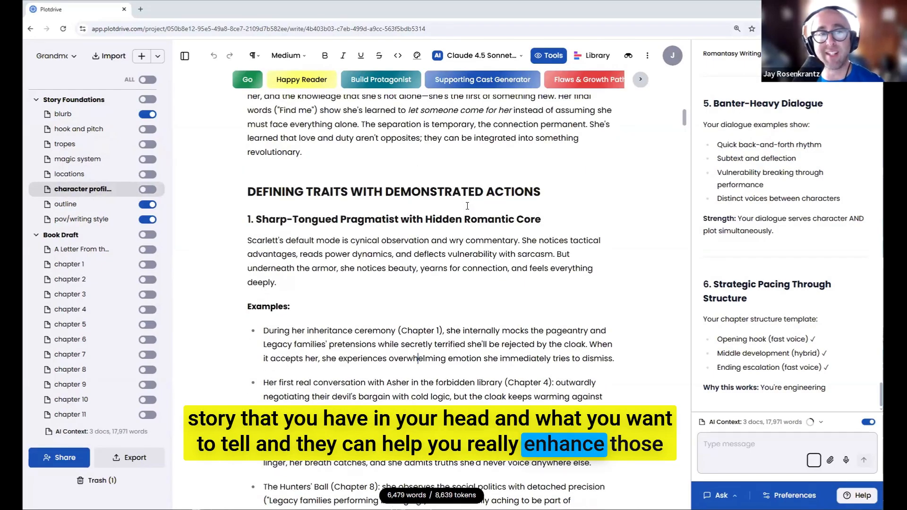
# Read the character profiles from Scarlett's defining traits through her unique quirk to Asher's motivation and fatal flaw.
pyautogui.scroll(3, 455, 223)
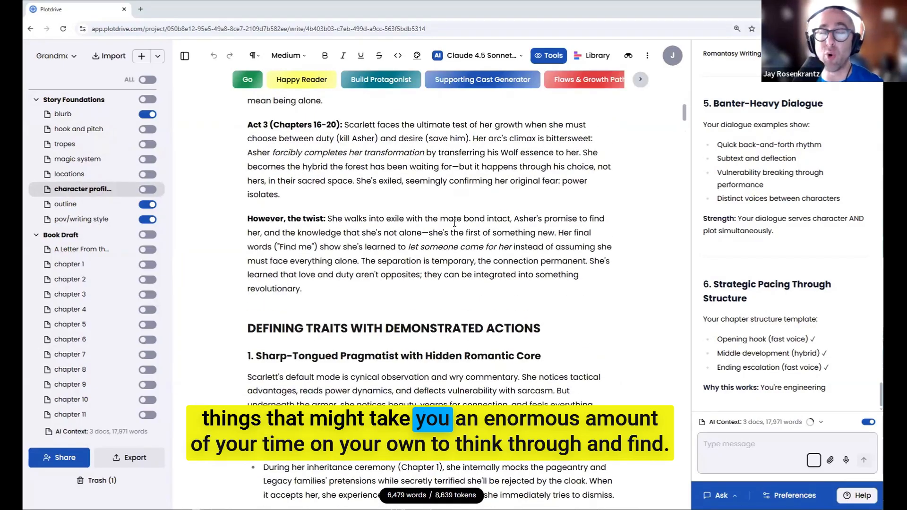
pyautogui.scroll(-1, 451, 224)
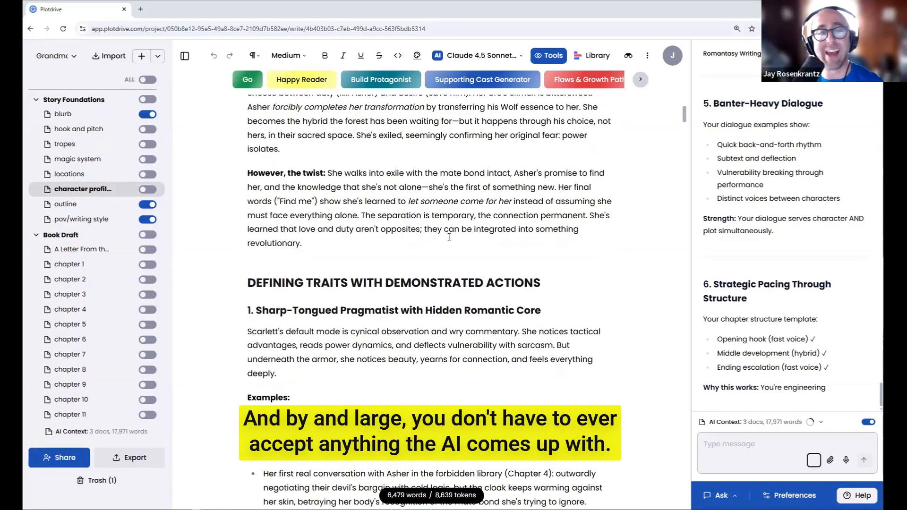
pyautogui.scroll(-2, 452, 238)
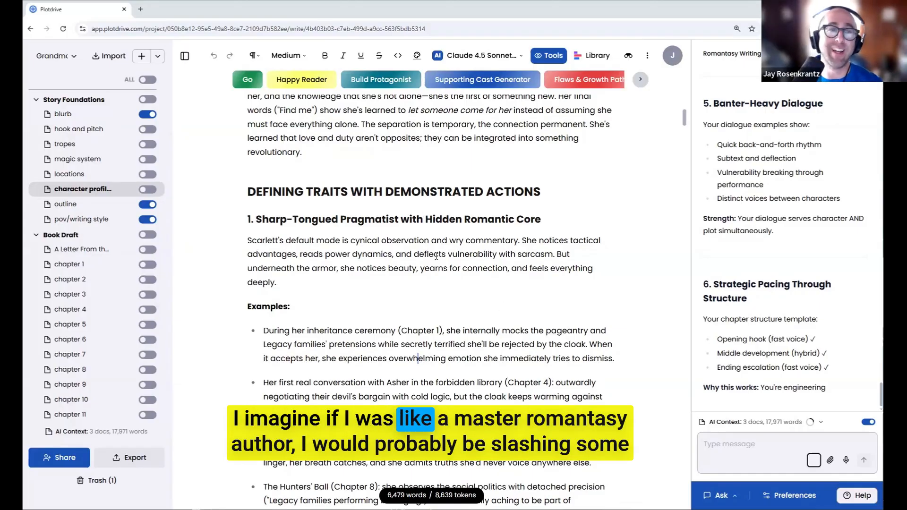
pyautogui.scroll(-5, 424, 211)
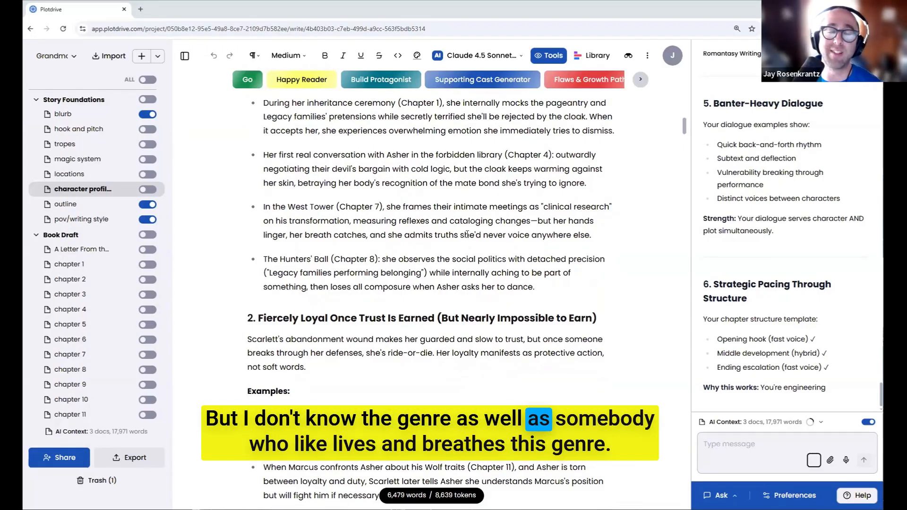
pyautogui.scroll(-2, 514, 198)
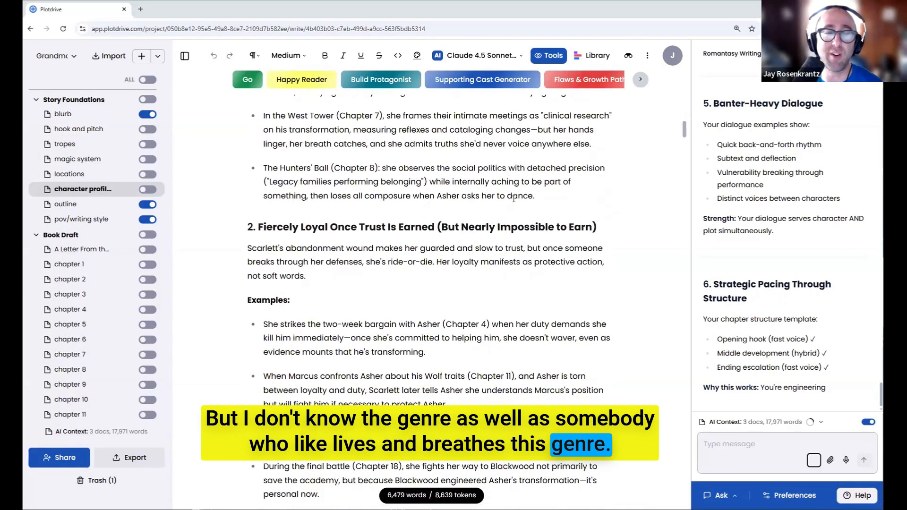
pyautogui.scroll(-17, 468, 206)
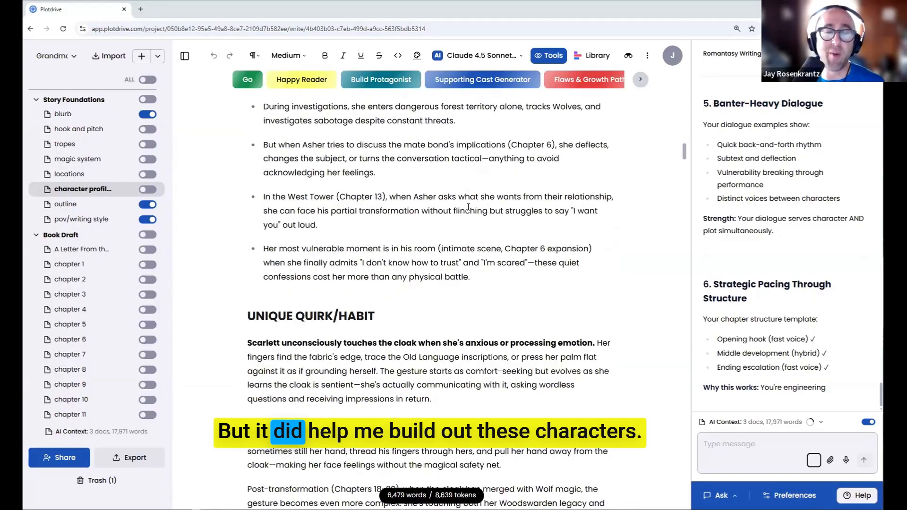
pyautogui.scroll(-20, 468, 207)
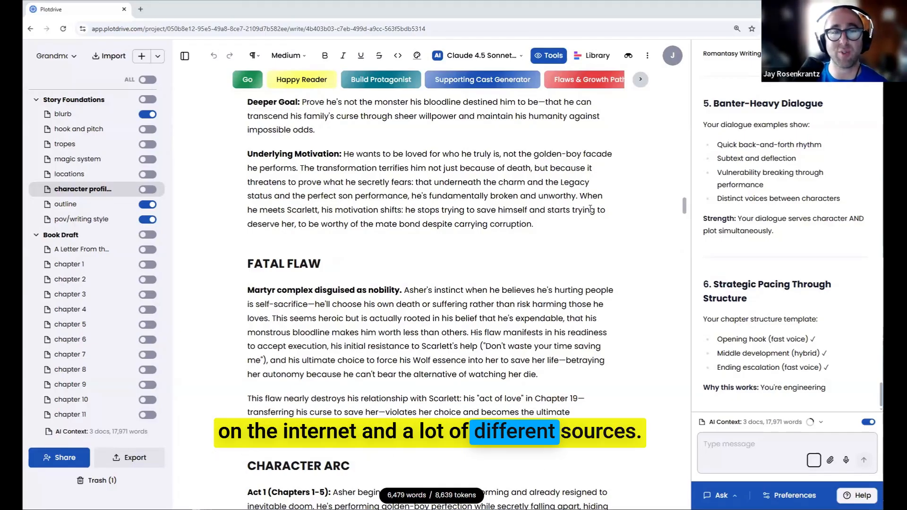
# Look back through the Co-writer's romantasy writing trends to the example heroines from Fourth Wing, ACOTAR and The Cruel Prince.
pyautogui.scroll(20, 815, 203)
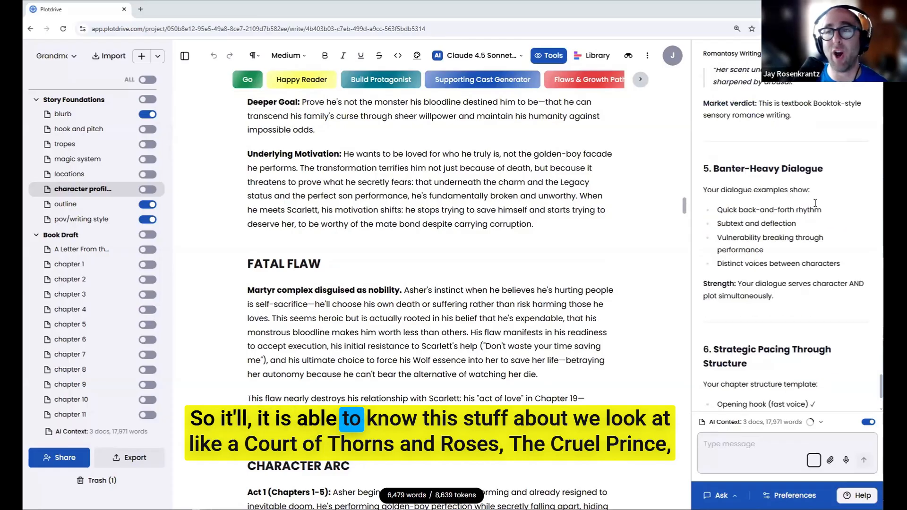
pyautogui.scroll(-5, 815, 203)
pyautogui.scroll(-4, 814, 204)
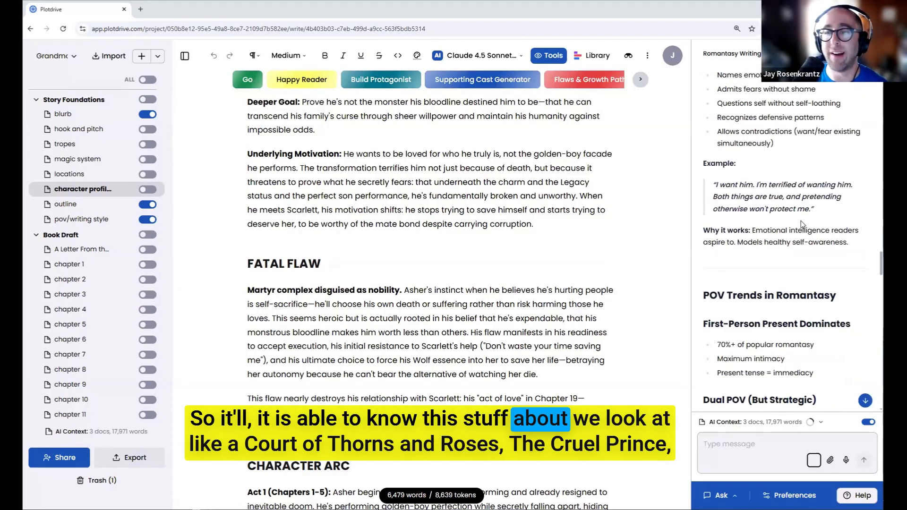
pyautogui.scroll(15, 780, 170)
pyautogui.scroll(-2, 741, 138)
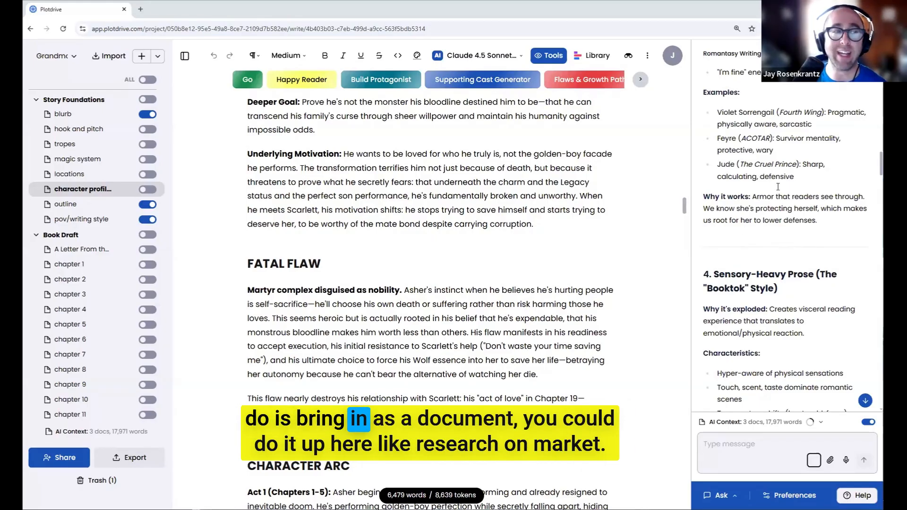
# Create a document named "research on market" above the Story Foundations folder, open it and include it in the AI context.
pyautogui.click(142, 57)
pyautogui.write('research on marke')
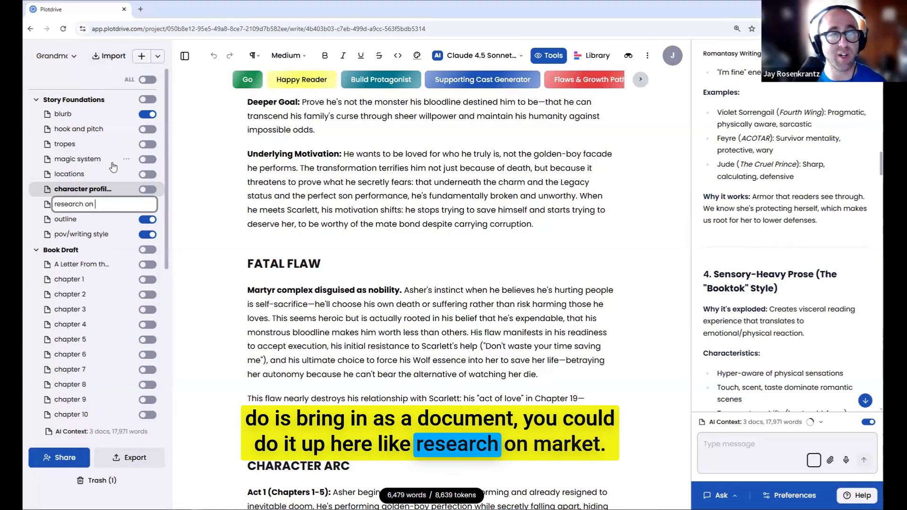
pyautogui.moveTo(93, 212); pyautogui.dragTo(86, 103)
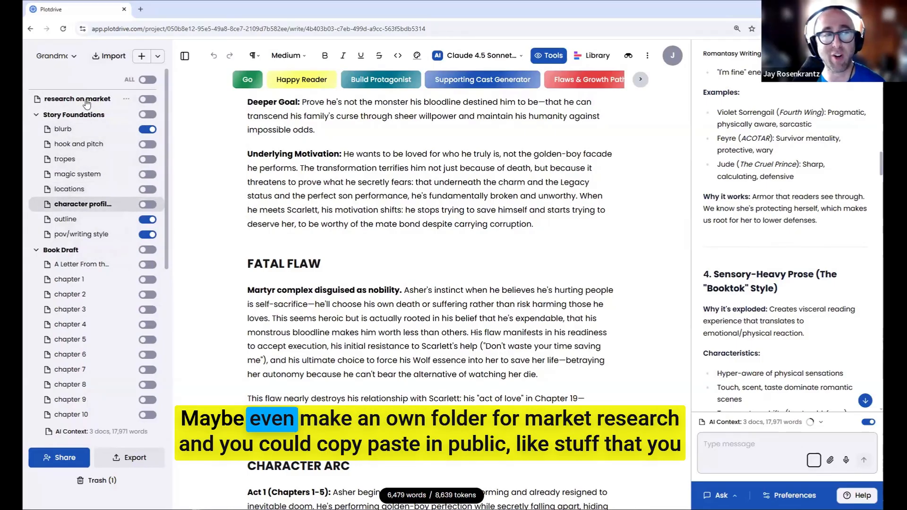
pyautogui.click(86, 101)
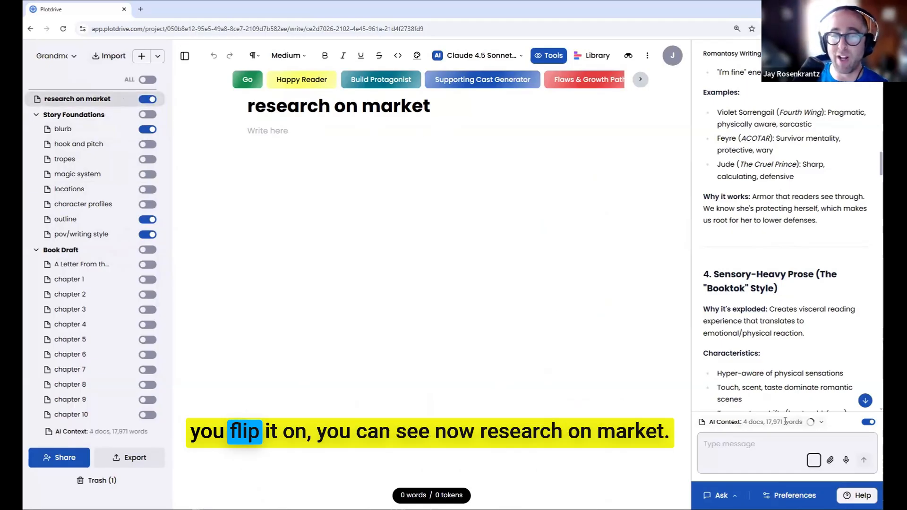
# Expand the AI context details and check the research on market entry among the documents Co-writer can see.
pyautogui.click(741, 428)
pyautogui.moveTo(711, 318); pyautogui.dragTo(739, 323)
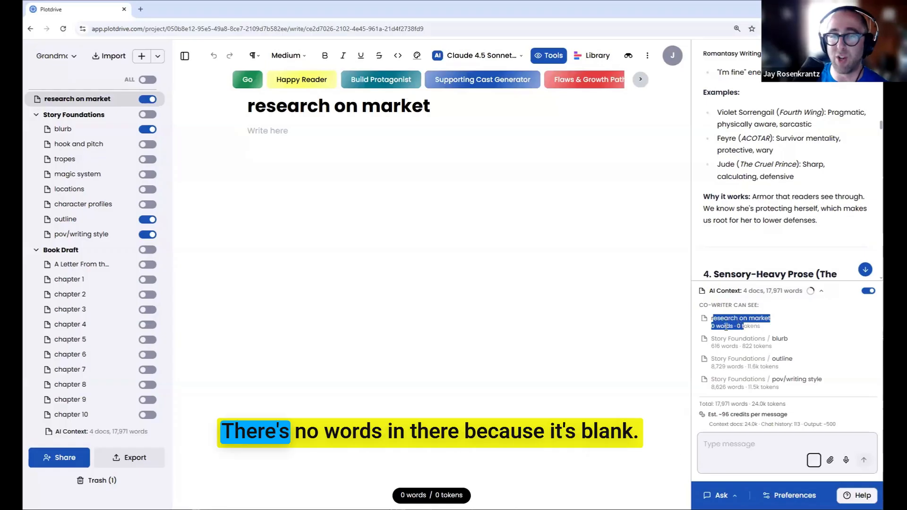
pyautogui.click(589, 263)
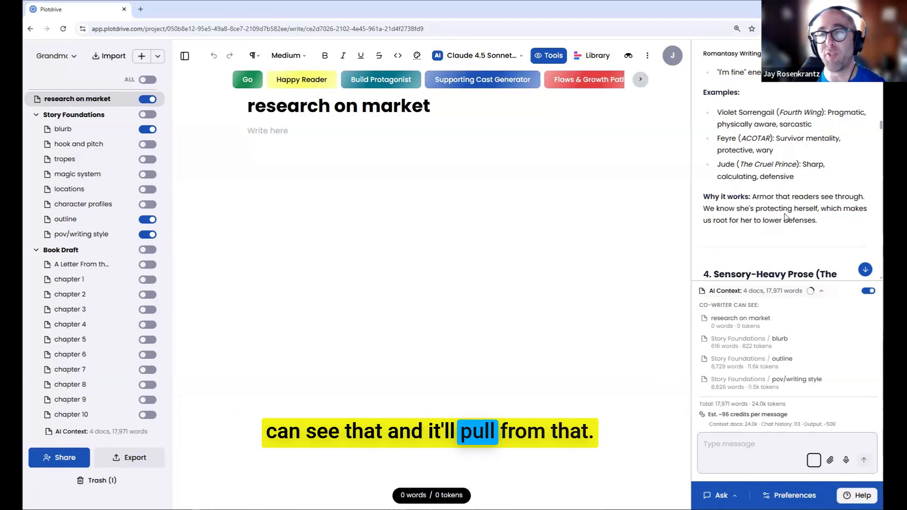
# Review the Co-writer's trend notes on the dual POV romance standard and the sarcastic, sharp-tongued FMC voice.
pyautogui.scroll(8, 784, 218)
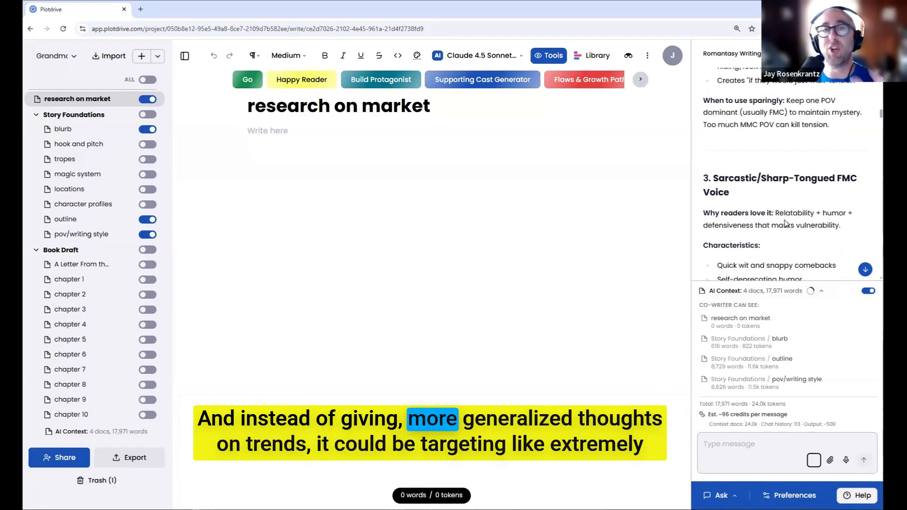
pyautogui.scroll(8, 785, 219)
pyautogui.scroll(-3, 784, 204)
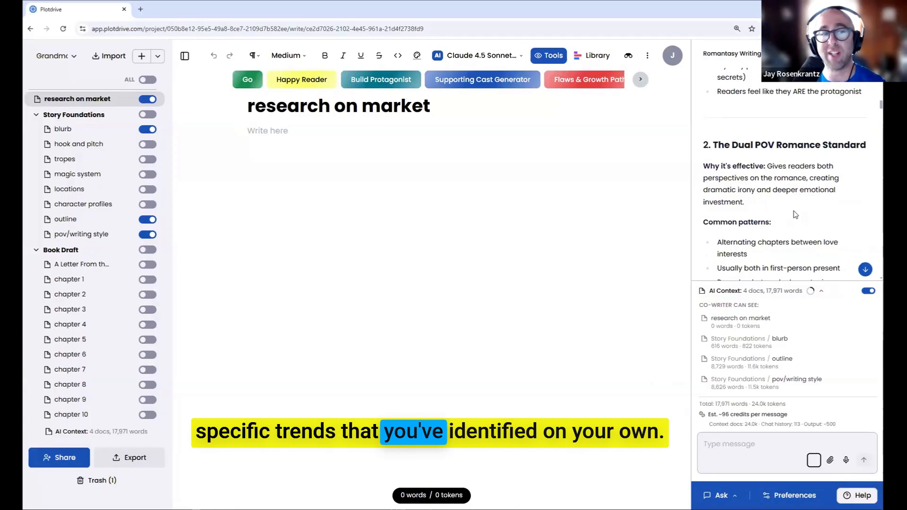
pyautogui.scroll(-5, 795, 215)
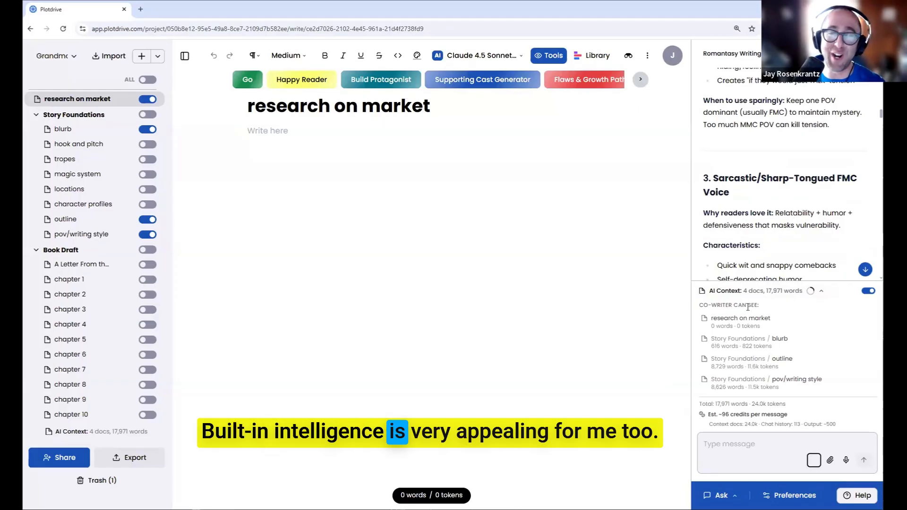
pyautogui.moveTo(809, 296)
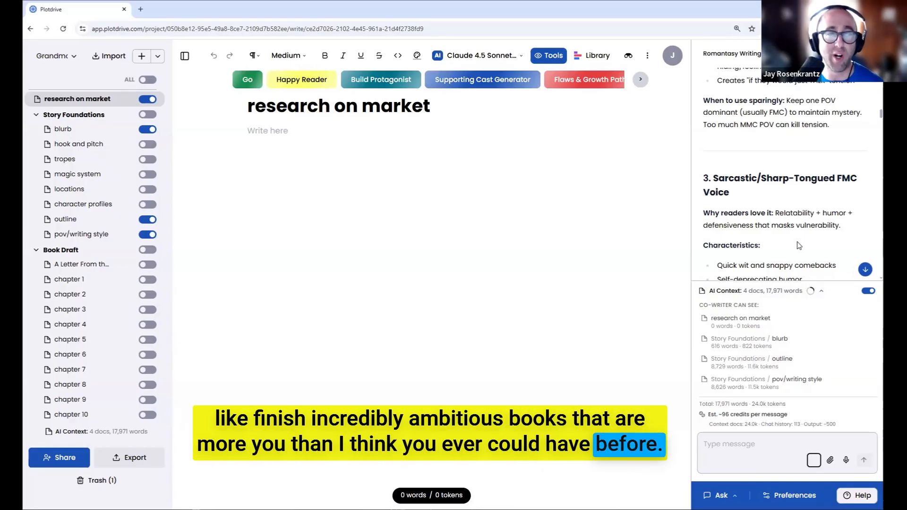
# Open the pov/writing style document and look over the POV decision through Asher's exception chapters, returning to the end of the Co-writer chat.
pyautogui.click(90, 234)
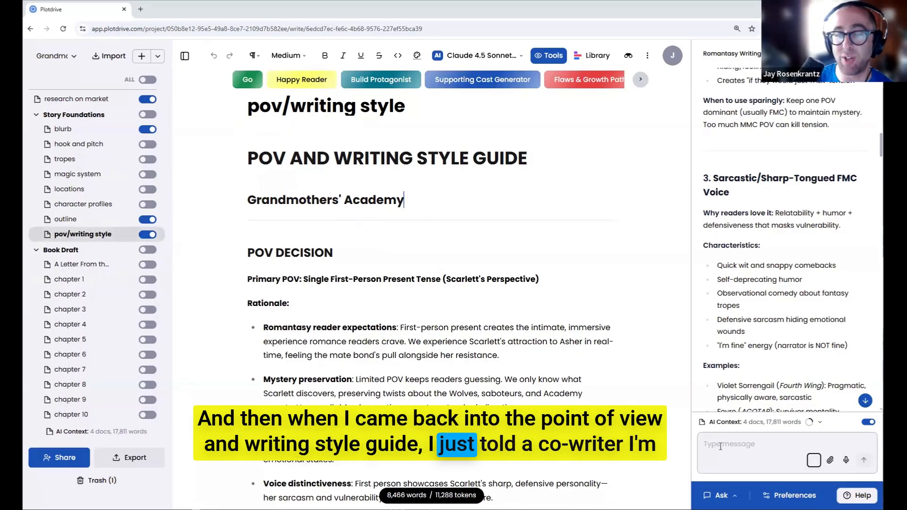
pyautogui.scroll(-15, 765, 280)
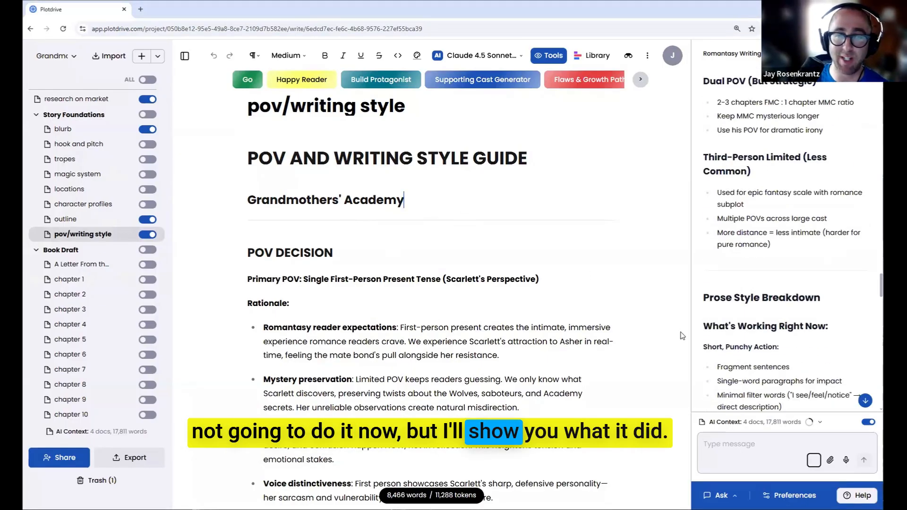
pyautogui.scroll(-8, 681, 335)
pyautogui.scroll(-10, 774, 330)
# Switch Co-writer to Agent mode and draft a request for a comprehensive POV and writing style guide for both Scarlett and Asher, targeting pov/writing style.
pyautogui.click(711, 493)
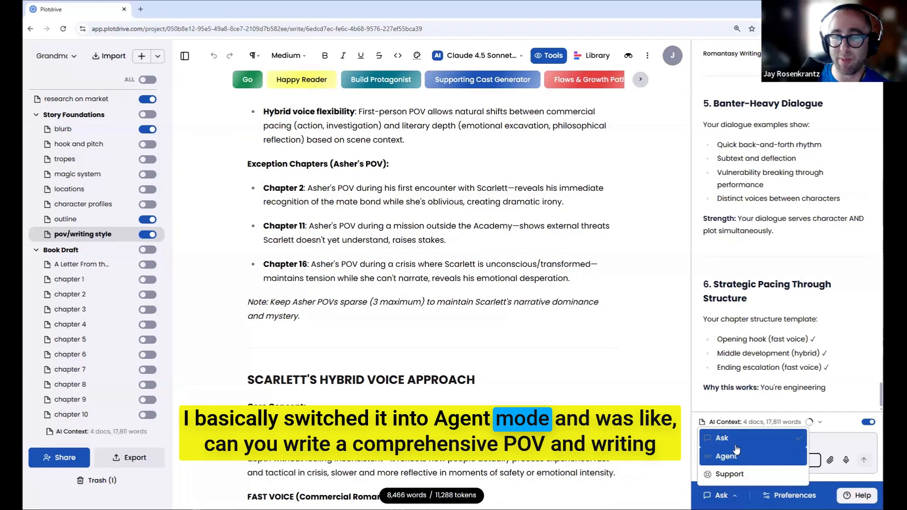
pyautogui.click(733, 454)
pyautogui.write('can you write a comprehensive pov and writi')
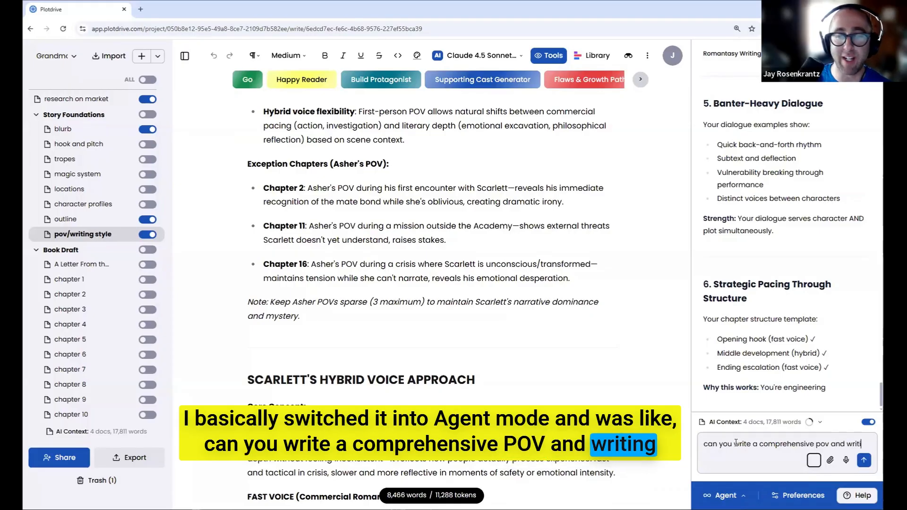
pyautogui.write('ng style guide for ')
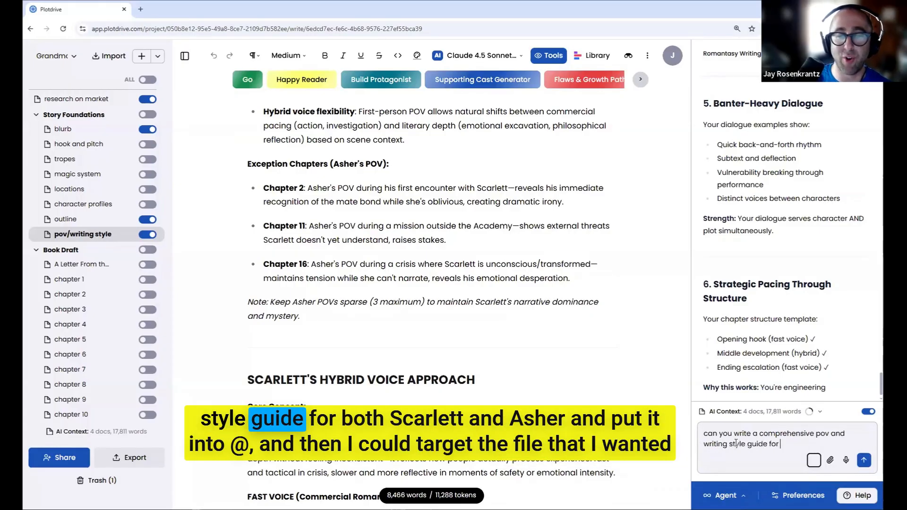
pyautogui.write('both Scarl')
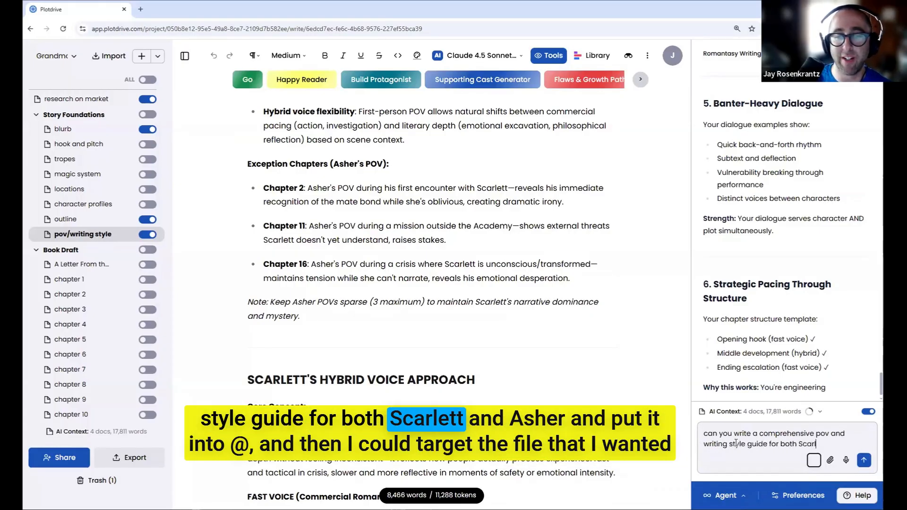
pyautogui.write('ett and Asher a')
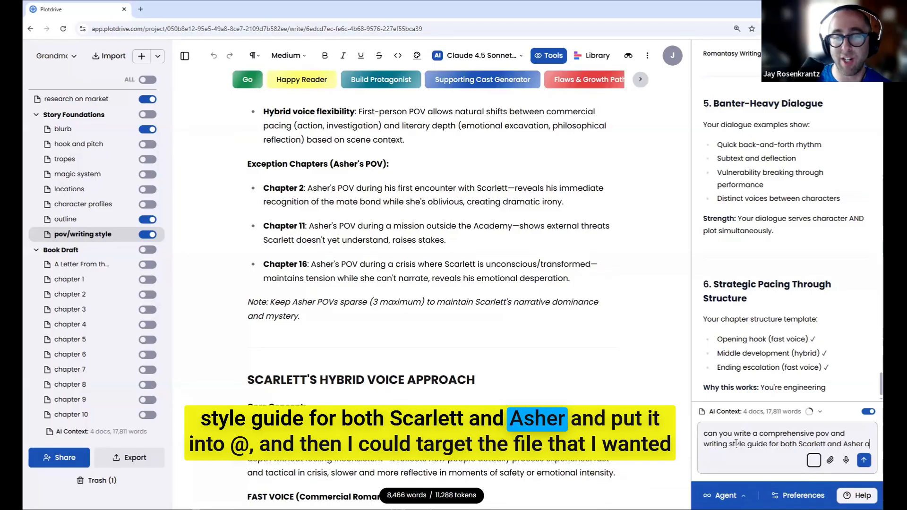
pyautogui.write('nd put it into @')
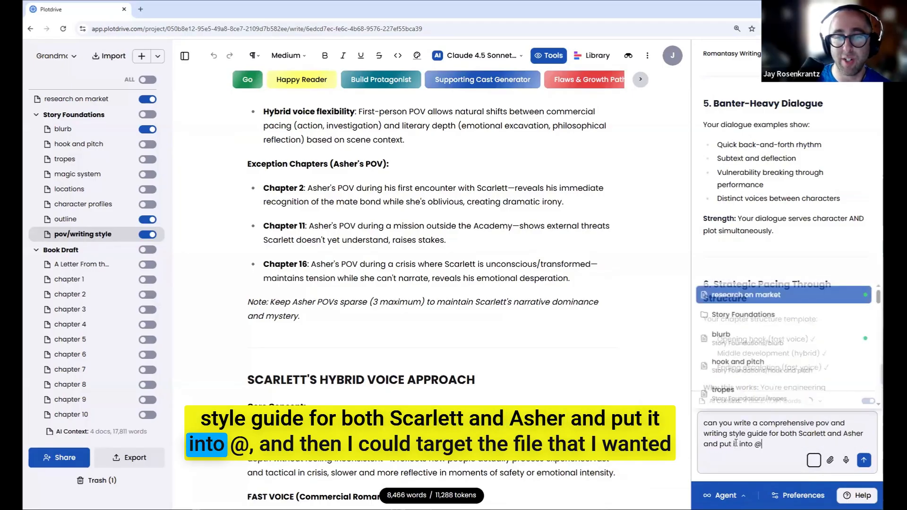
pyautogui.write('wri')
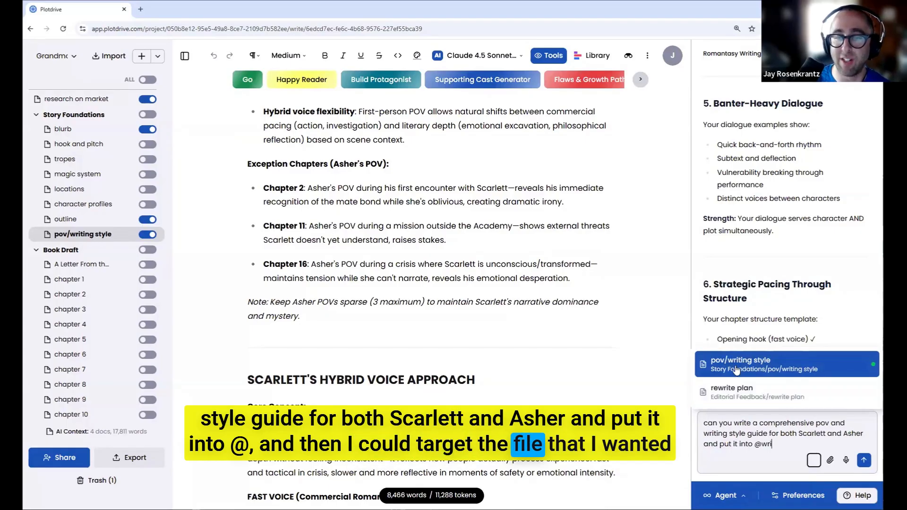
pyautogui.click(736, 370)
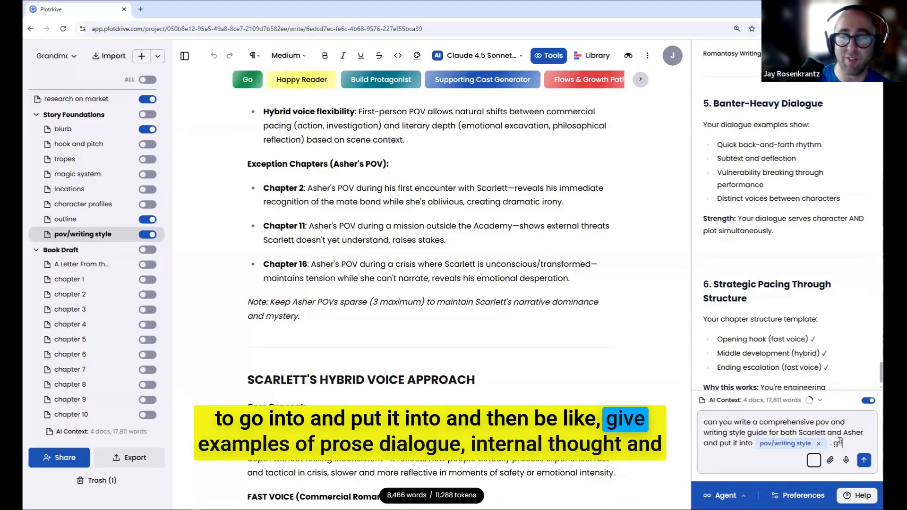
# Extend the request to give examples of prose, dialogue, internal thought and anything else relevant to help draft the book.
pyautogui.write('. give examples of ')
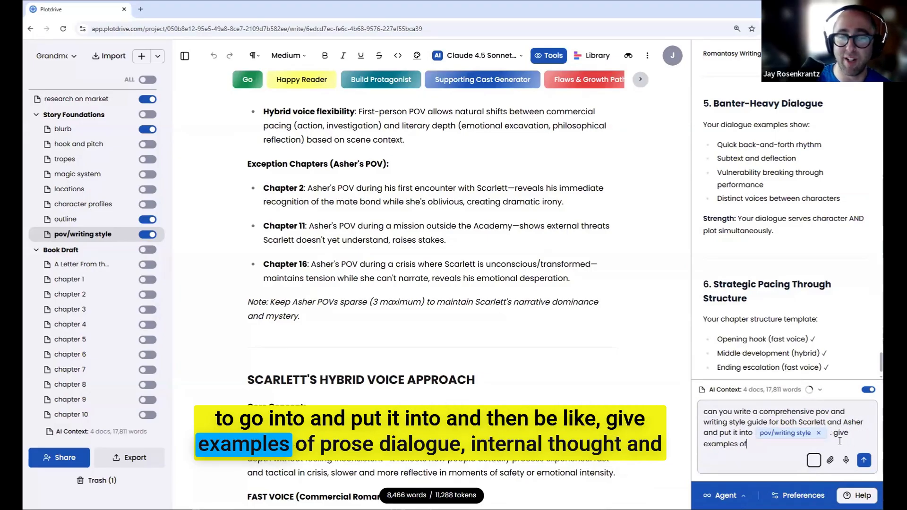
pyautogui.write('prose, dialogu')
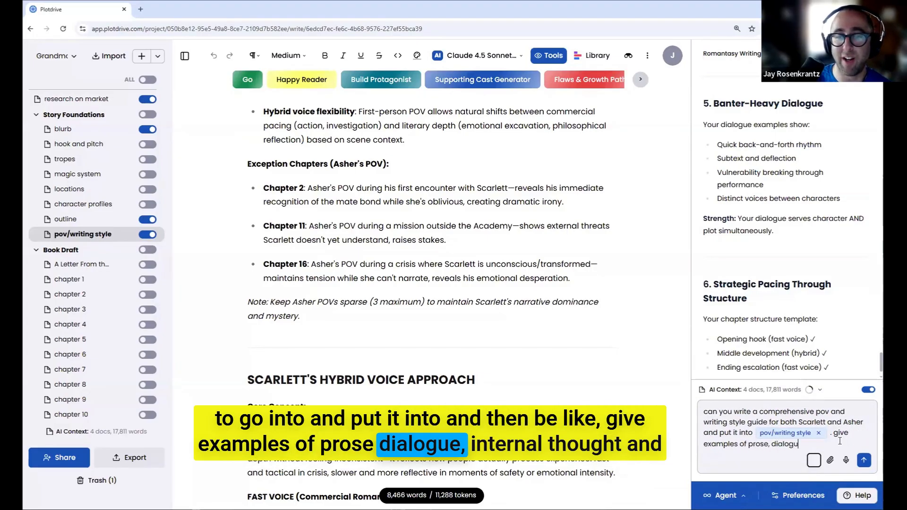
pyautogui.write('e, internal thought and')
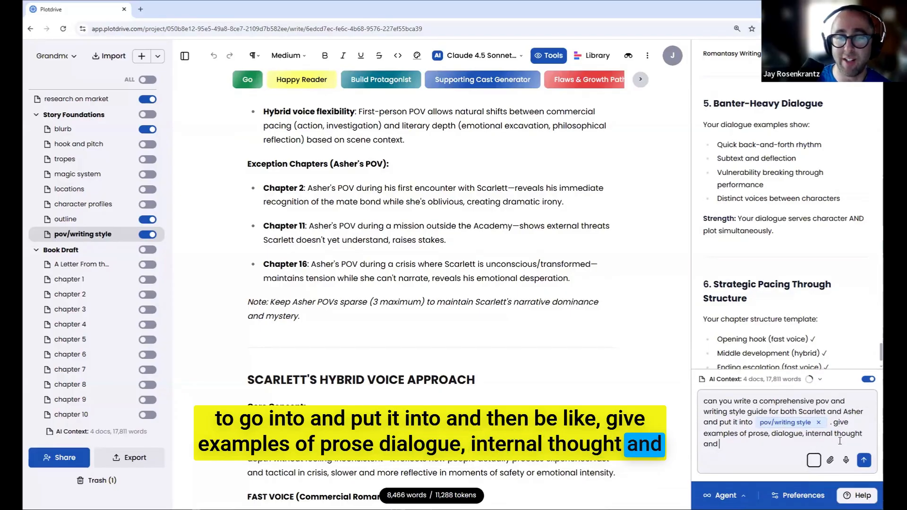
pyautogui.write(' anything e')
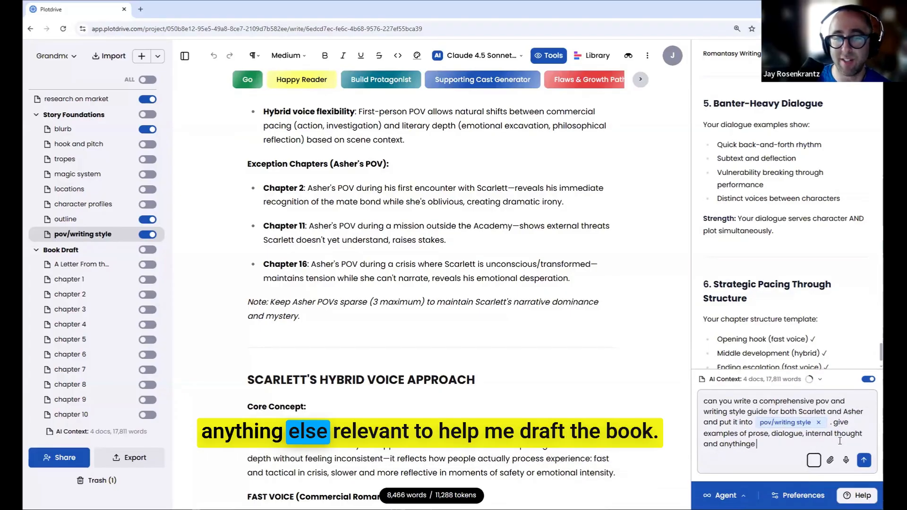
pyautogui.write('lse relevant')
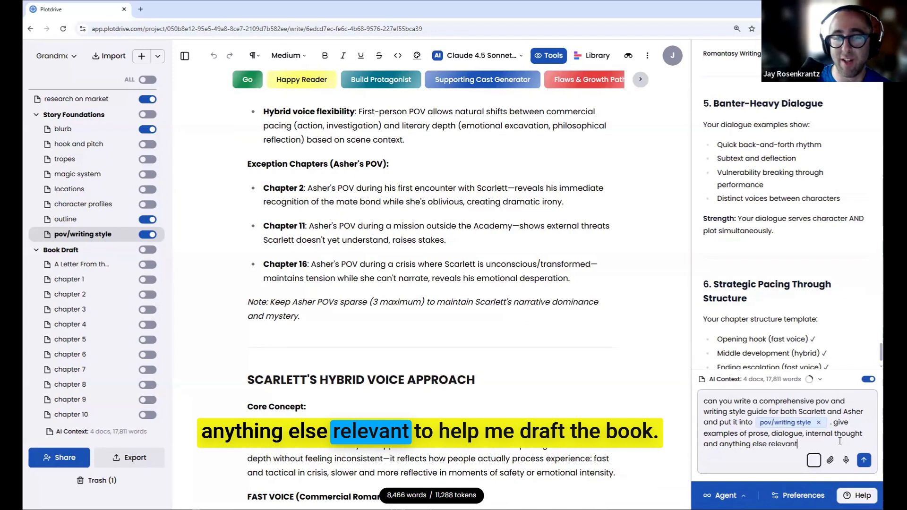
pyautogui.write(' to help me draft the book')
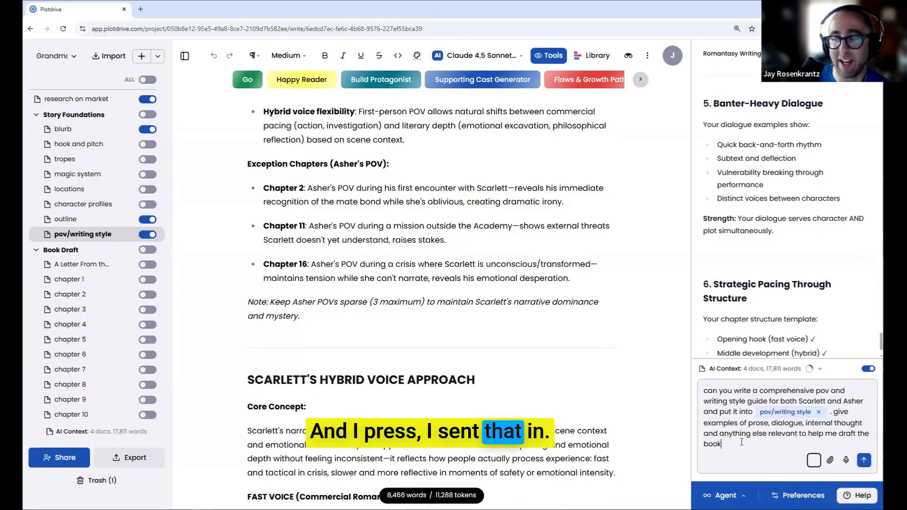
# Review the pov/writing style guide from its beginning through the POV decision and Scarlett's fast voice, deep voice and transitions between modes.
pyautogui.click(866, 463)
pyautogui.scroll(2, 425, 213)
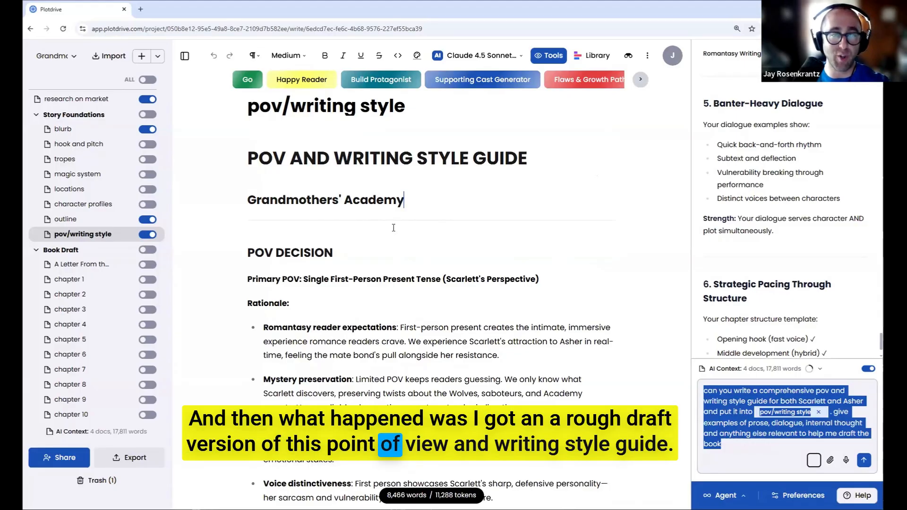
pyautogui.scroll(-8, 394, 227)
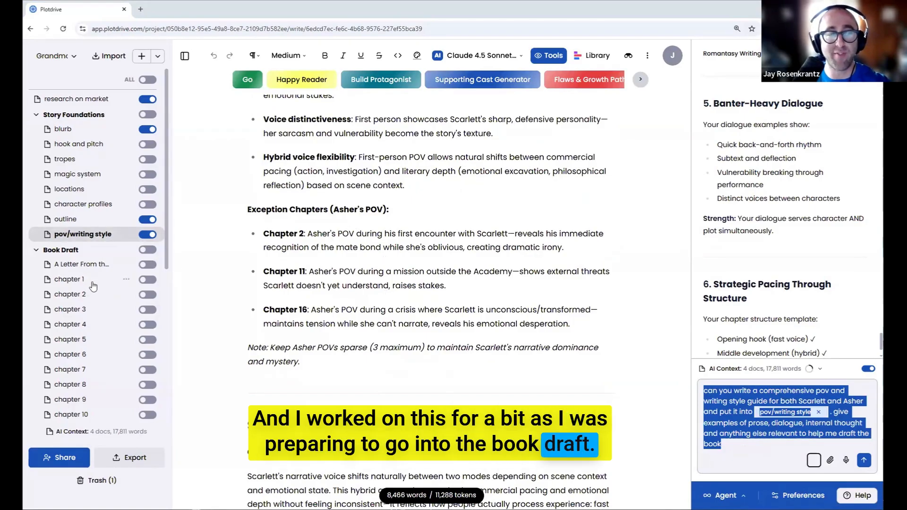
pyautogui.scroll(-7, 307, 305)
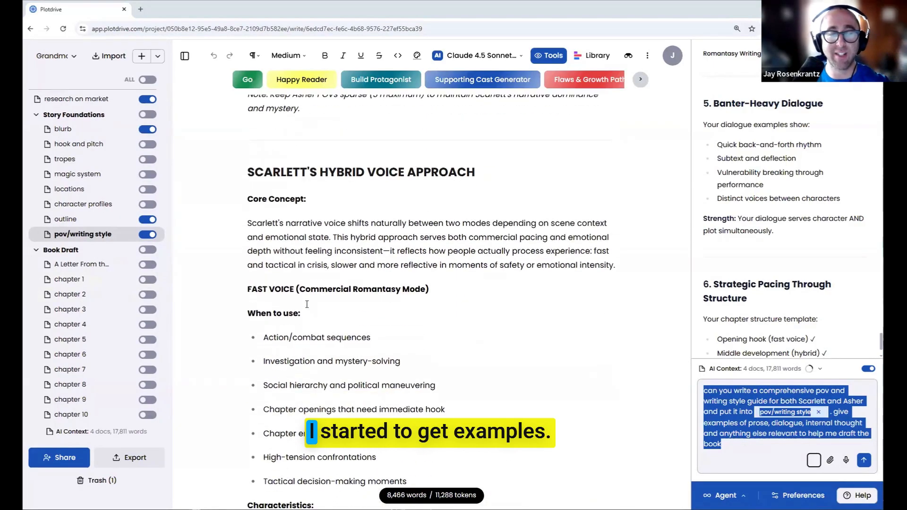
pyautogui.scroll(-8, 307, 305)
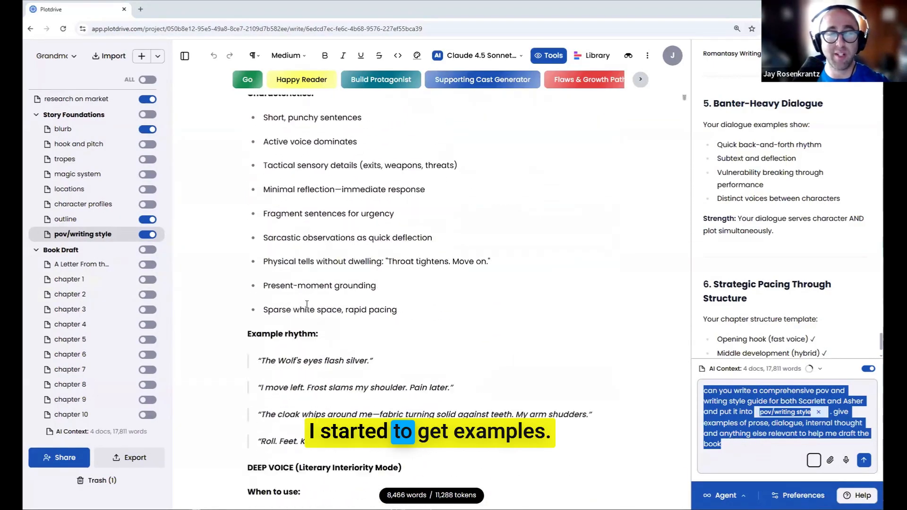
pyautogui.scroll(-12, 306, 305)
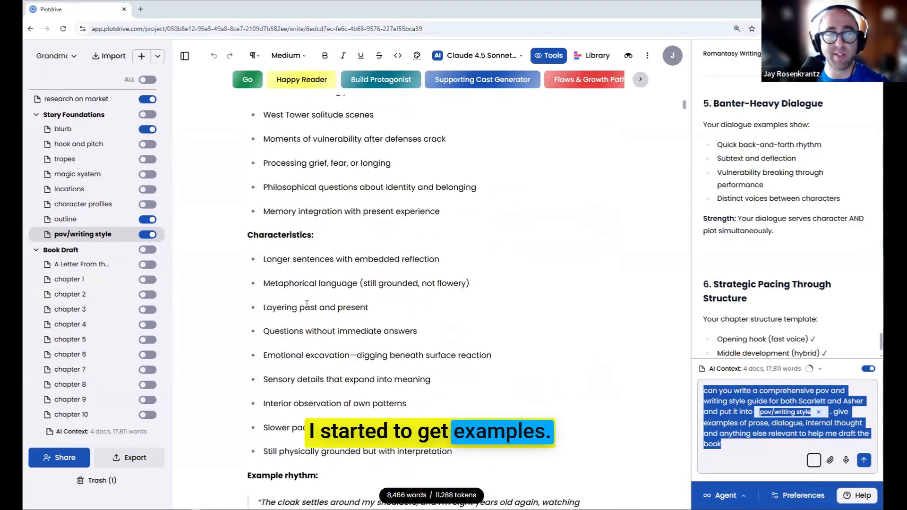
pyautogui.scroll(-2, 313, 303)
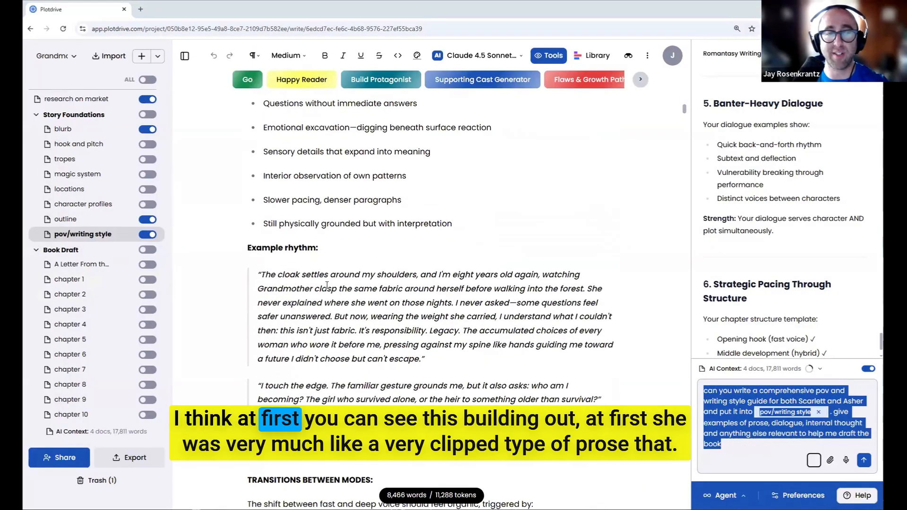
pyautogui.scroll(-7, 327, 285)
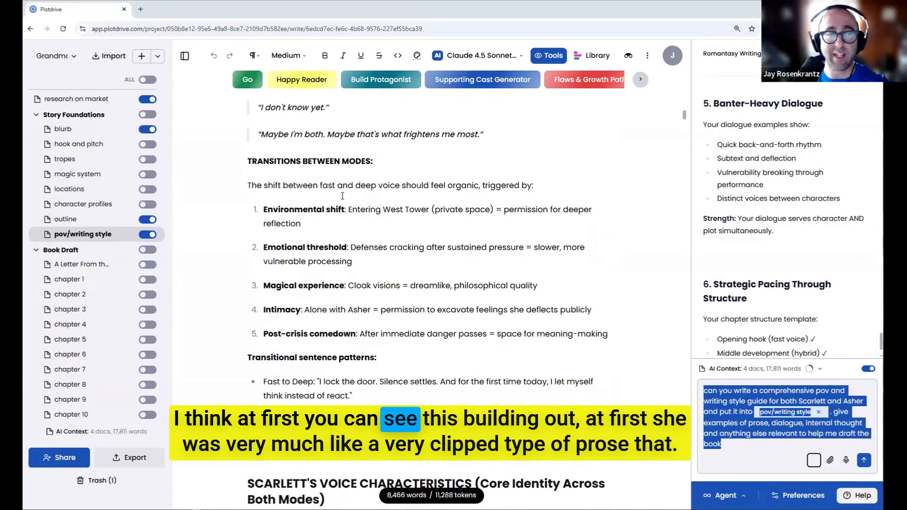
# Look over Scarlett's voice characteristics and her fast, deep and universal style principles in the guide.
pyautogui.scroll(-8, 350, 209)
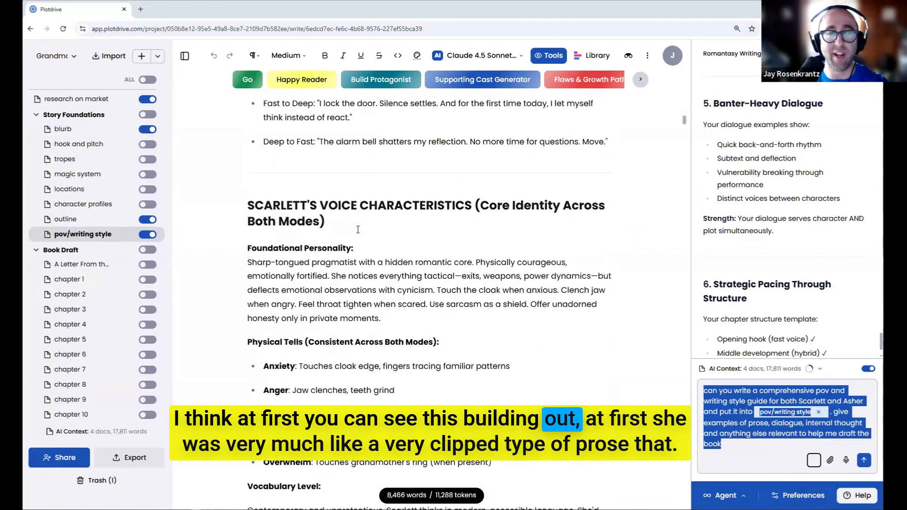
pyautogui.scroll(-5, 359, 221)
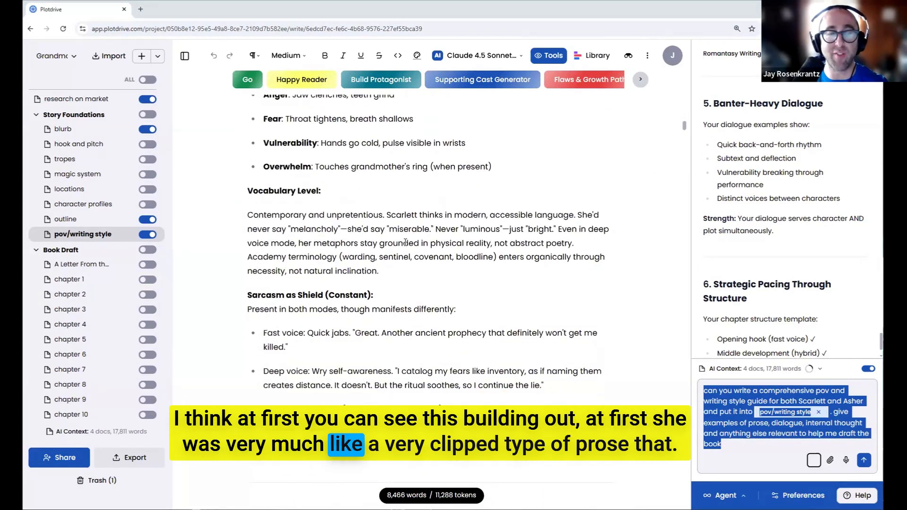
pyautogui.scroll(-3, 406, 242)
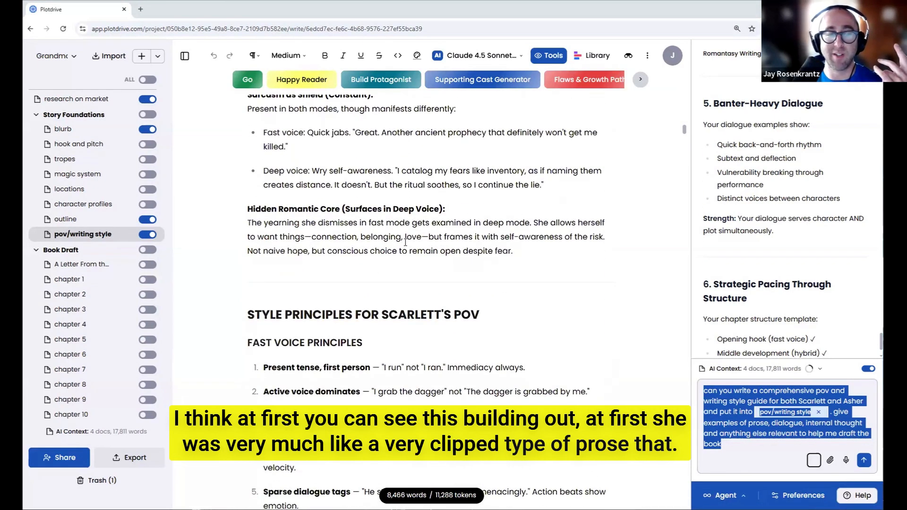
pyautogui.scroll(-10, 405, 242)
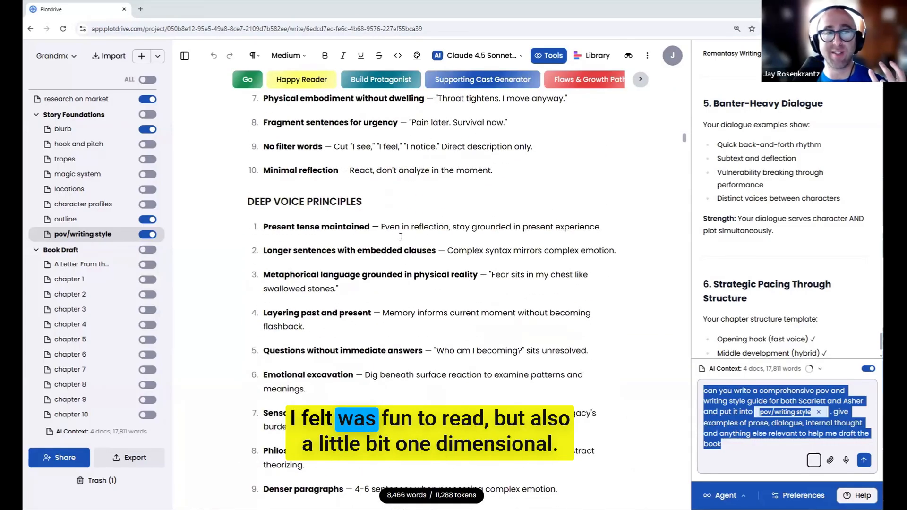
pyautogui.scroll(-5, 400, 238)
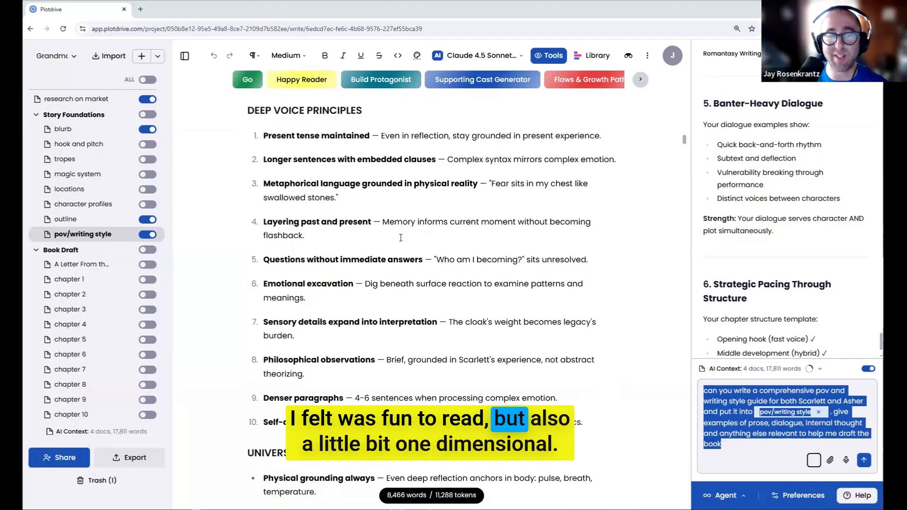
pyautogui.scroll(-3, 406, 233)
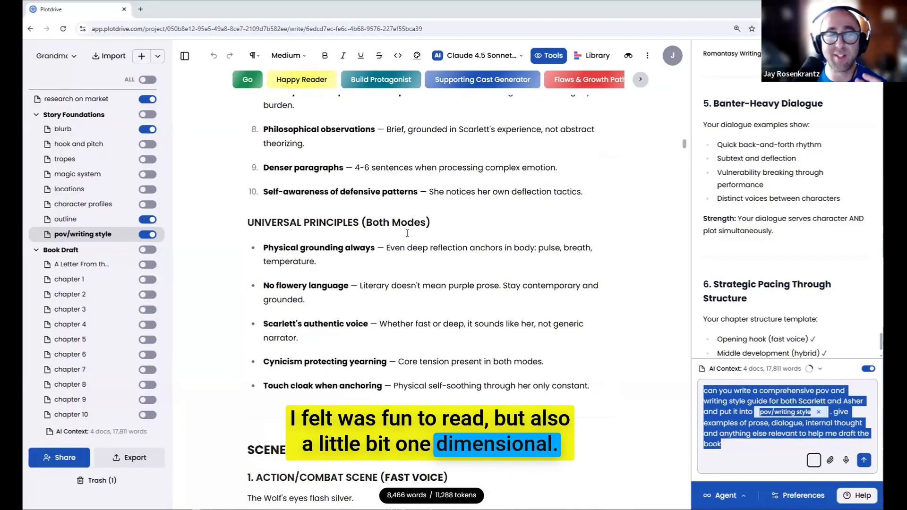
pyautogui.scroll(-3, 406, 236)
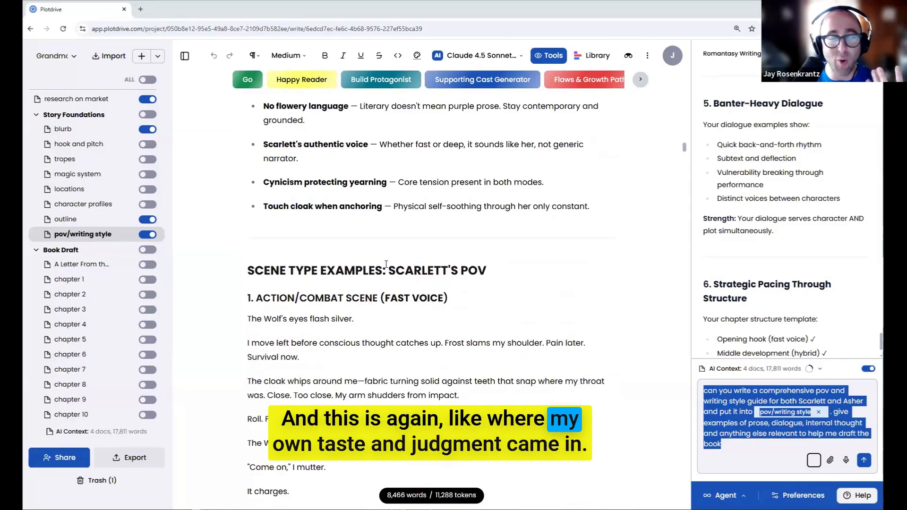
# Compare the action/combat and romantic tension scene examples in Scarlett's POV, including the shift to deep voice.
pyautogui.scroll(-3, 410, 271)
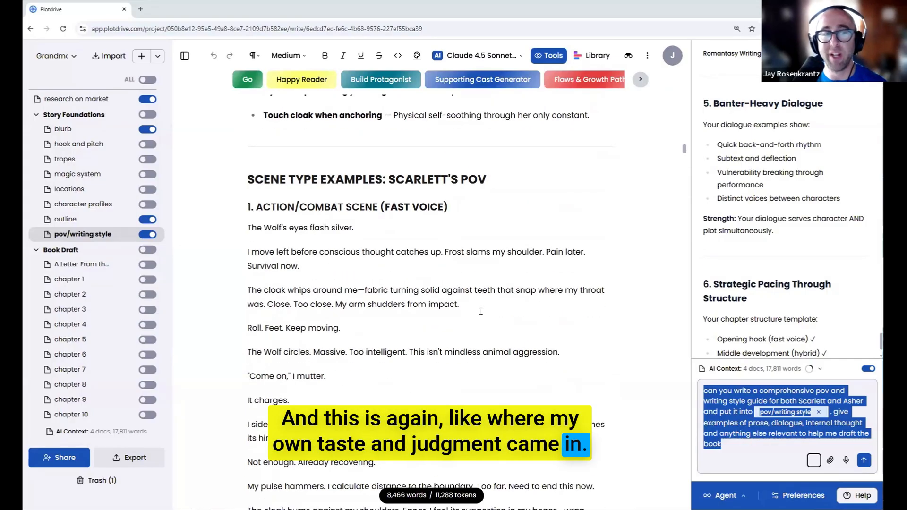
pyautogui.scroll(-15, 447, 266)
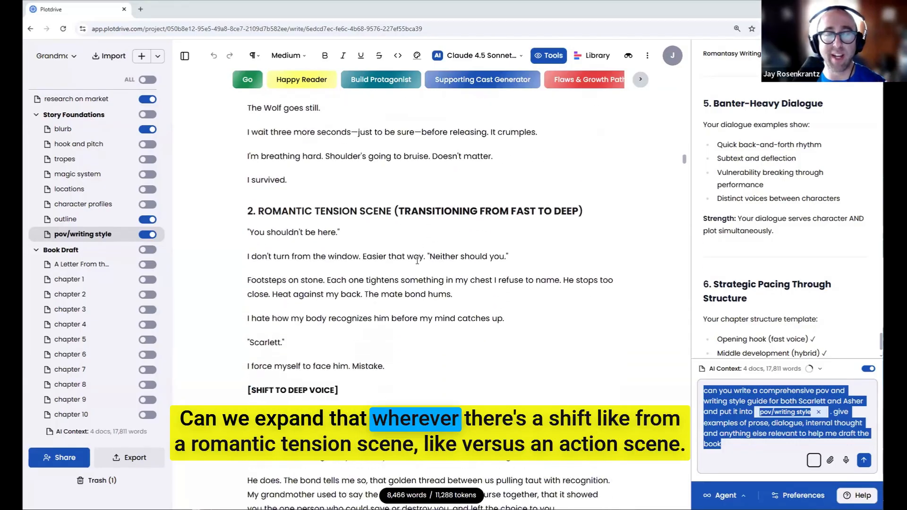
pyautogui.scroll(3, 283, 245)
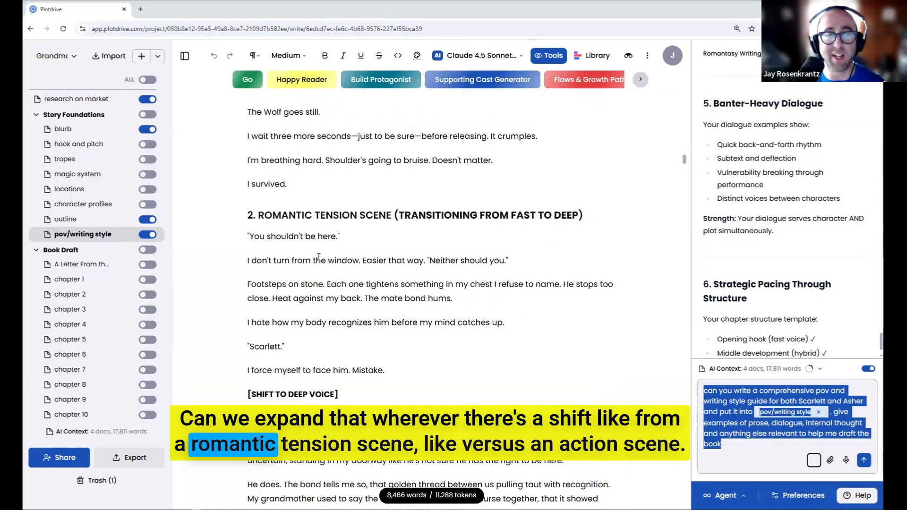
pyautogui.scroll(8, 318, 256)
pyautogui.scroll(-8, 332, 216)
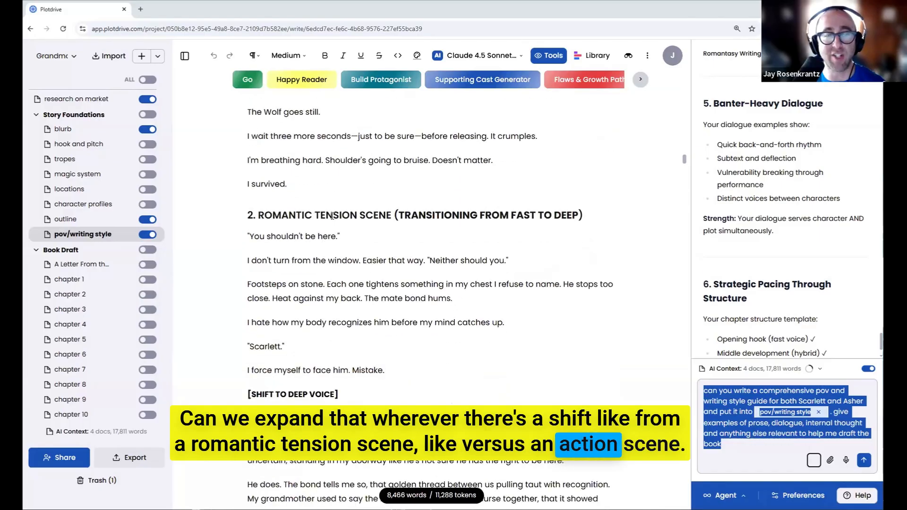
pyautogui.scroll(-6, 332, 216)
pyautogui.scroll(-2, 307, 236)
pyautogui.scroll(1, 287, 256)
pyautogui.scroll(-5, 287, 256)
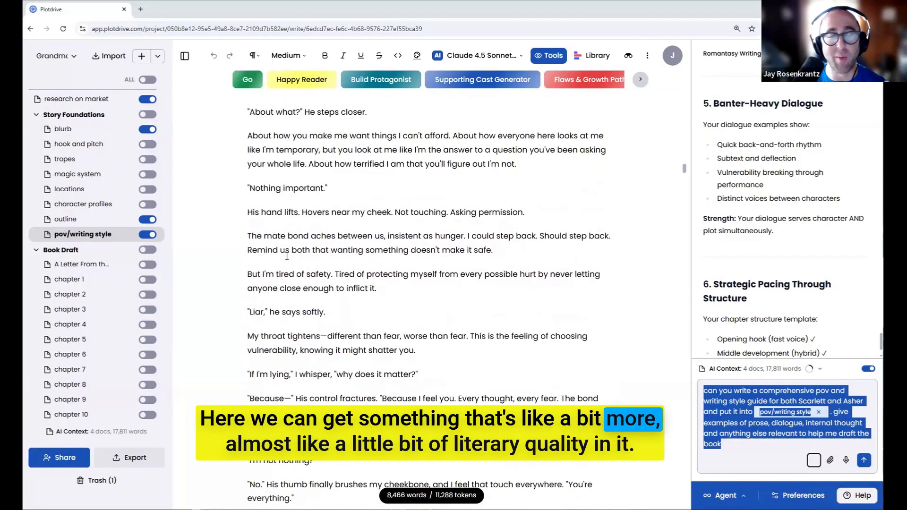
# Examine the investigation/mystery and social hierarchy/politics scene examples, and return to the end of the action/combat example.
pyautogui.scroll(-9, 286, 255)
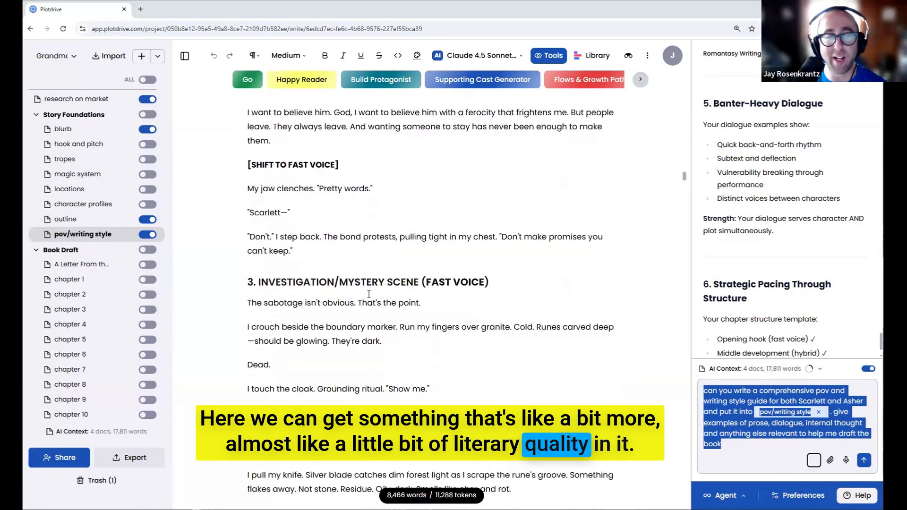
pyautogui.scroll(-8, 369, 293)
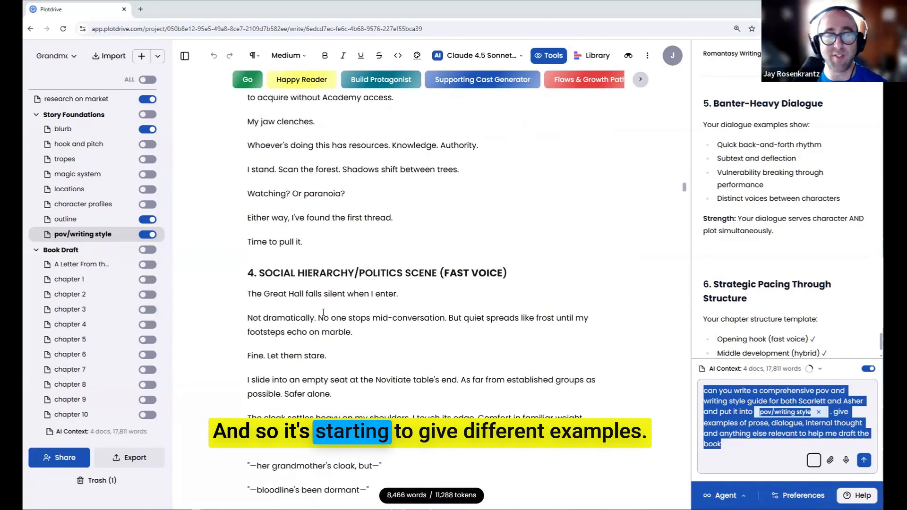
pyautogui.scroll(-2, 313, 308)
pyautogui.scroll(5, 278, 209)
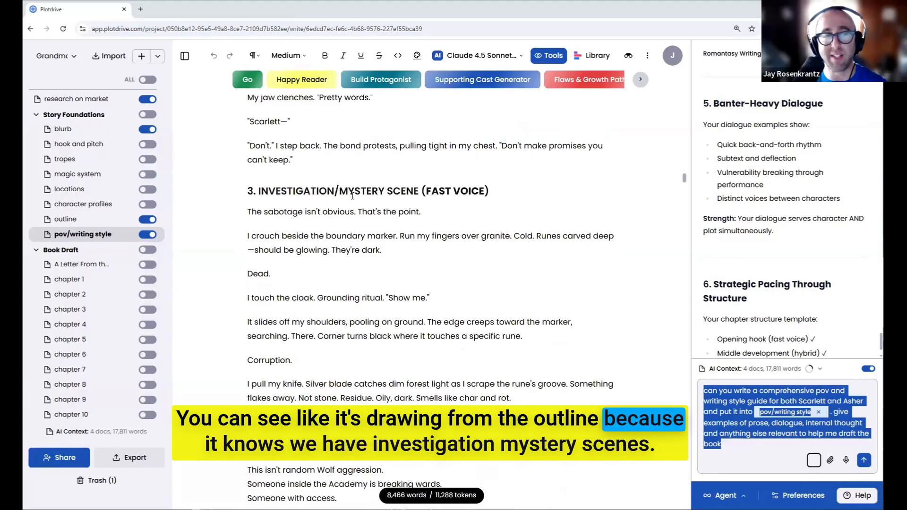
pyautogui.scroll(3, 351, 195)
pyautogui.scroll(17, 350, 196)
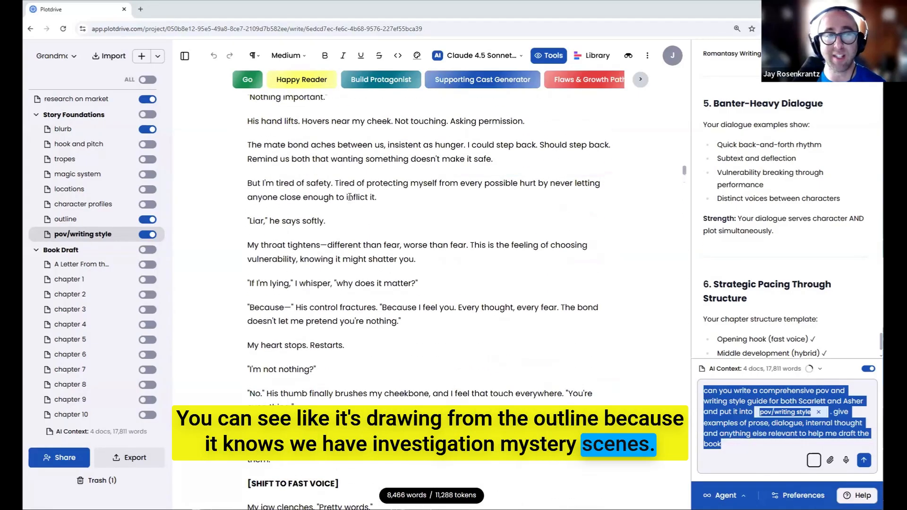
pyautogui.scroll(9, 321, 296)
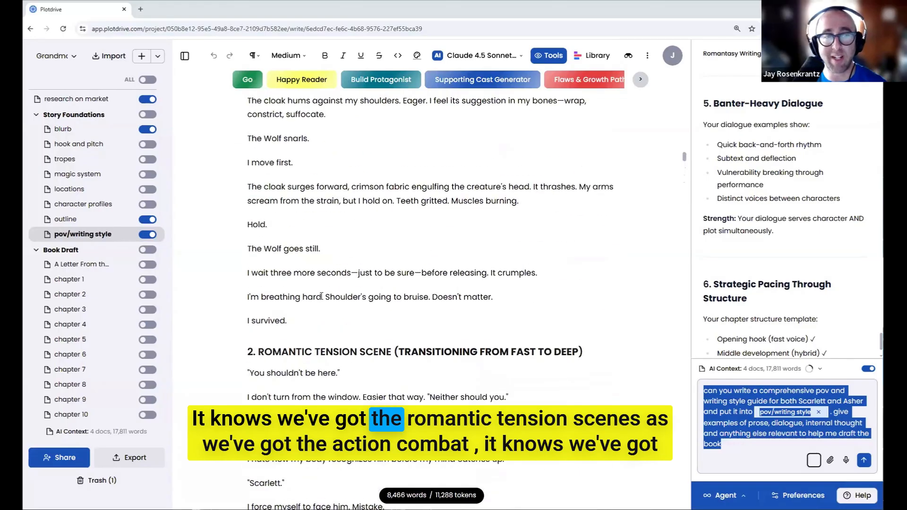
# Read on through the social hierarchy and intimate/vulnerable scene examples to Asher's voice characteristics.
pyautogui.scroll(-13, 322, 296)
pyautogui.scroll(-20, 321, 295)
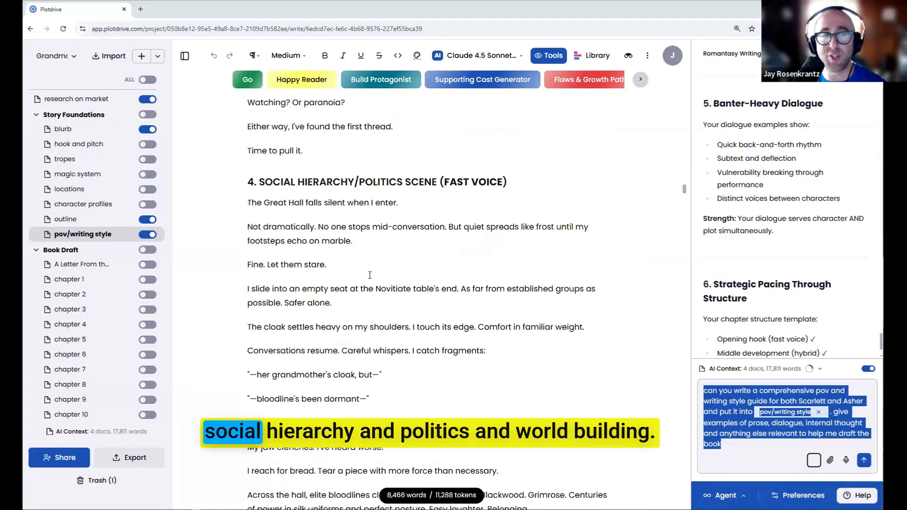
pyautogui.scroll(-14, 285, 269)
pyautogui.scroll(-4, 369, 275)
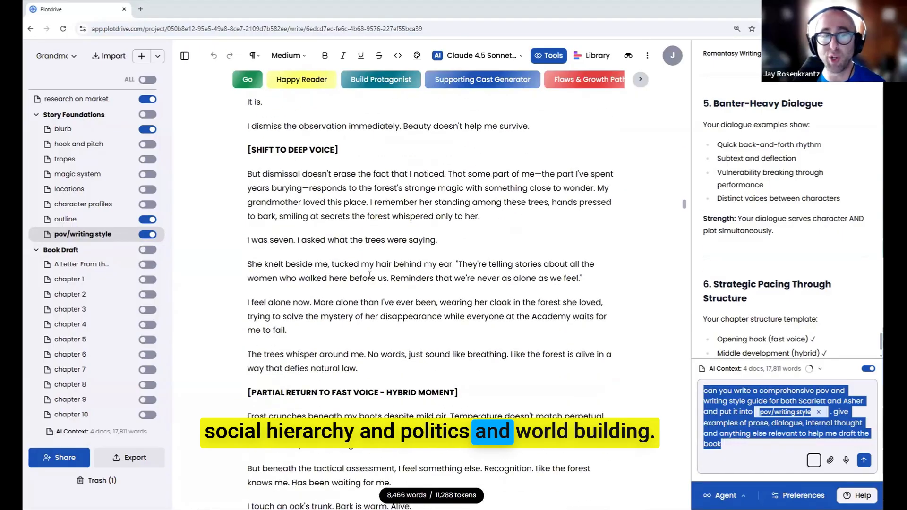
pyautogui.scroll(-9, 370, 275)
pyautogui.scroll(-20, 369, 275)
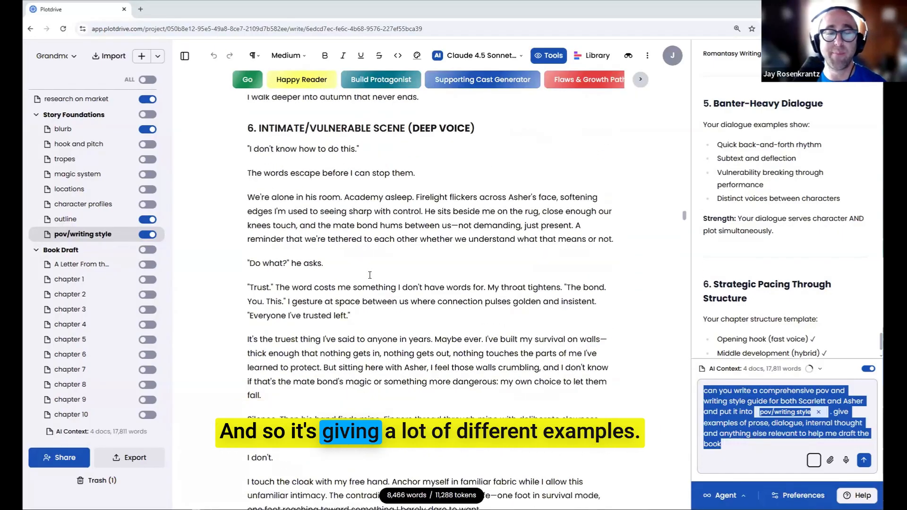
pyautogui.scroll(-20, 369, 275)
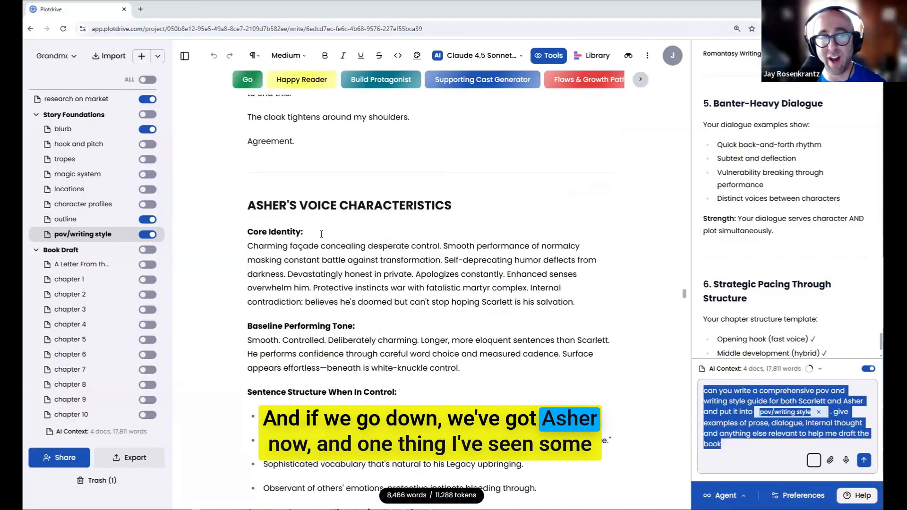
pyautogui.scroll(-1, 264, 210)
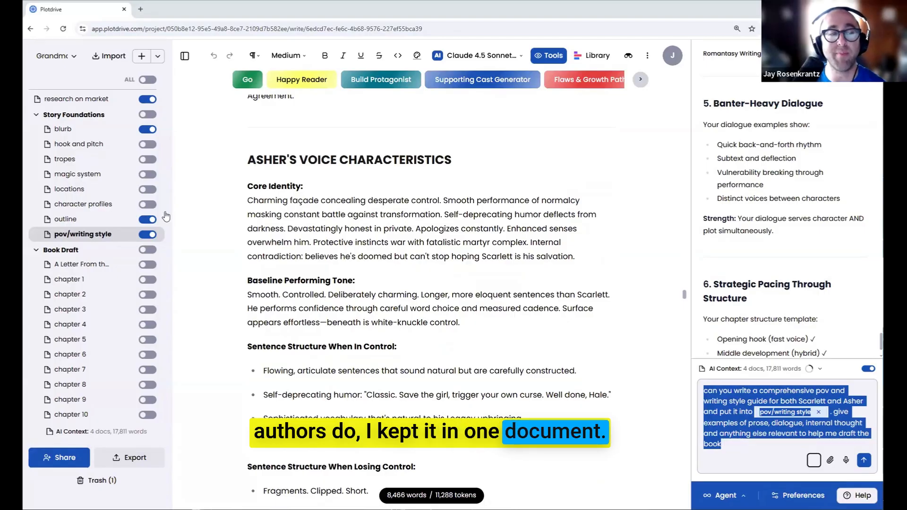
# Rename the pov/writing style document to pov/writing style Scarlett, and remove Scarlett from the name again.
pyautogui.doubleClick(102, 238)
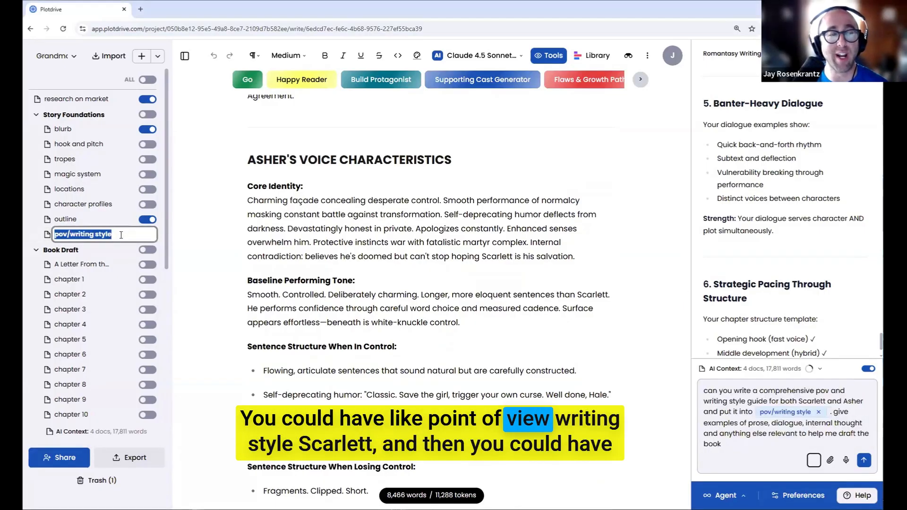
pyautogui.write('S')
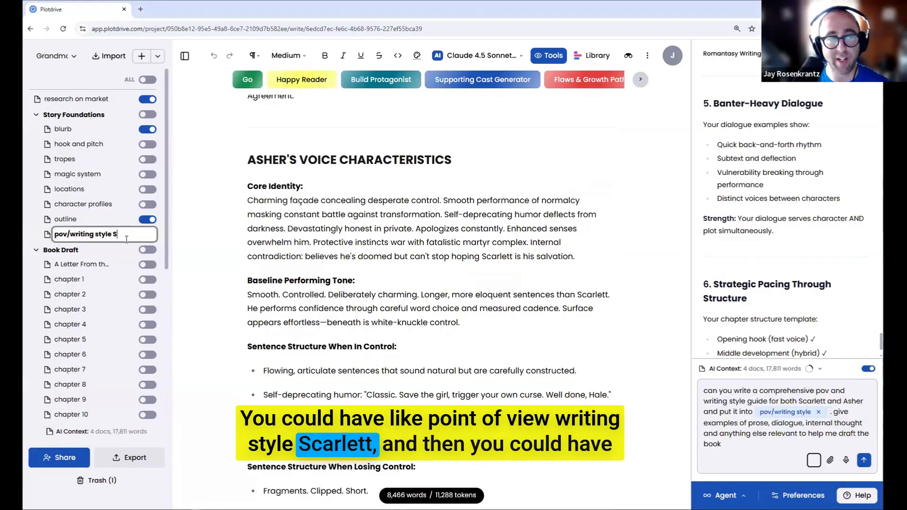
pyautogui.write('carle')
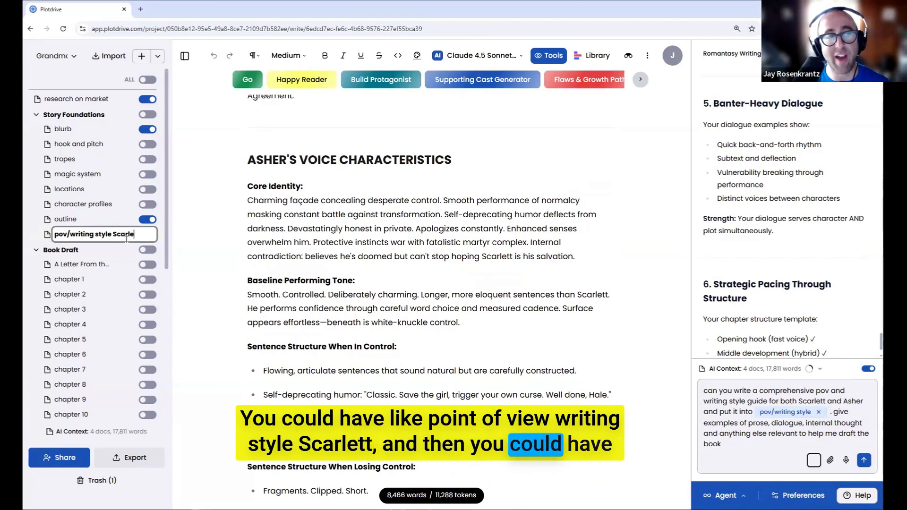
pyautogui.write('tt')
pyautogui.press('Return')
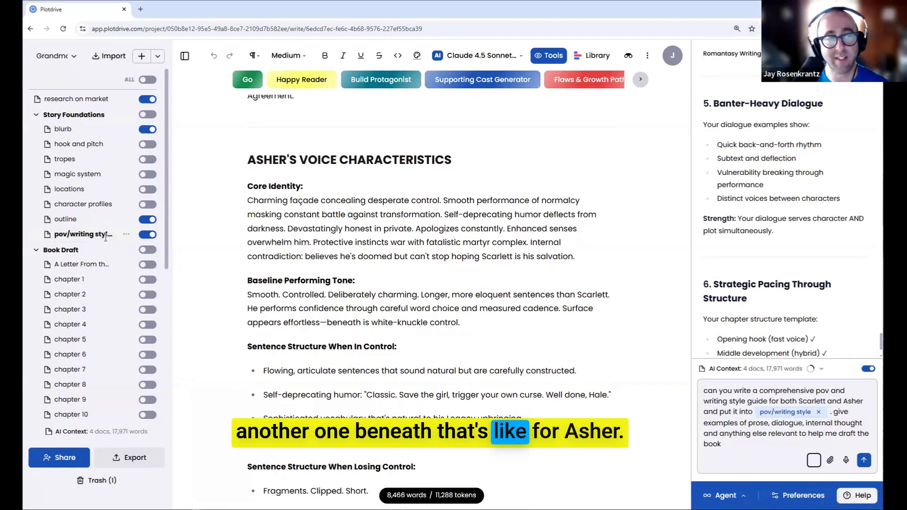
pyautogui.doubleClick(118, 235)
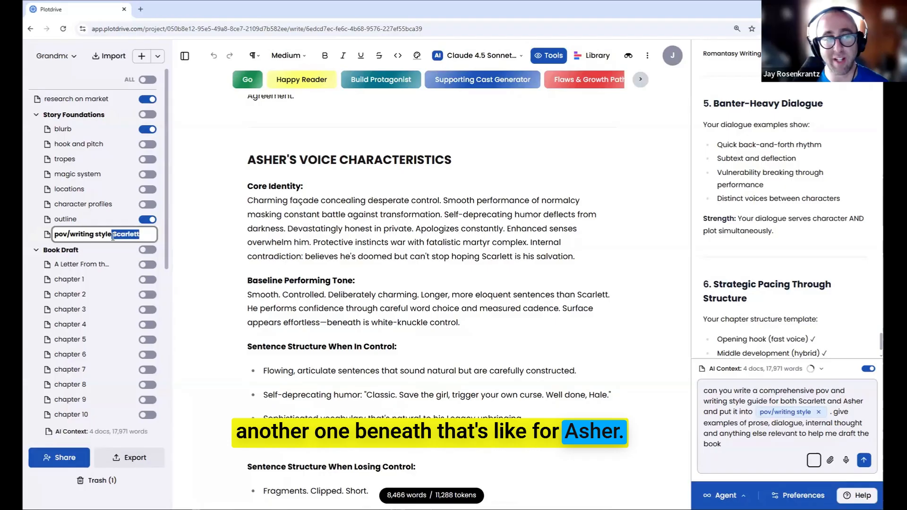
pyautogui.press('BackSpace')
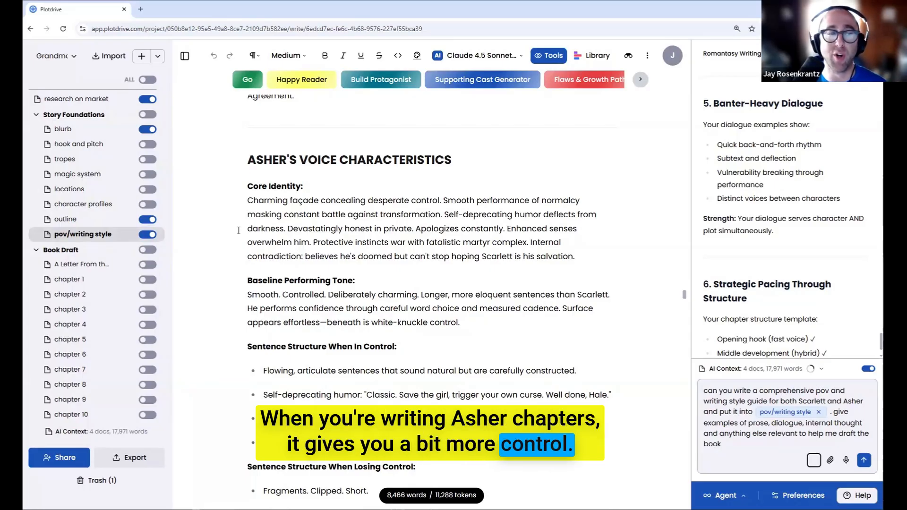
# Skim Asher's internal contradiction notes and scene examples through to the stylistic contrasts section of the style guide.
pyautogui.scroll(-20, 325, 225)
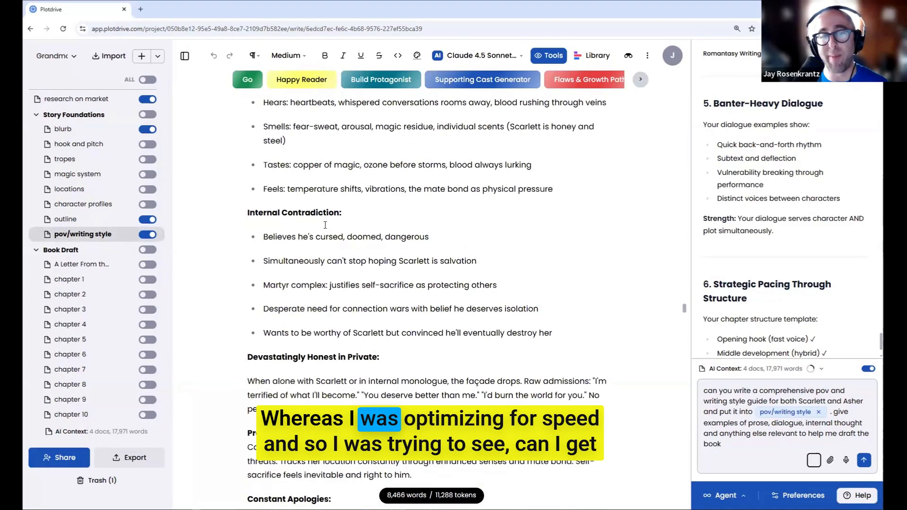
pyautogui.scroll(-20, 325, 225)
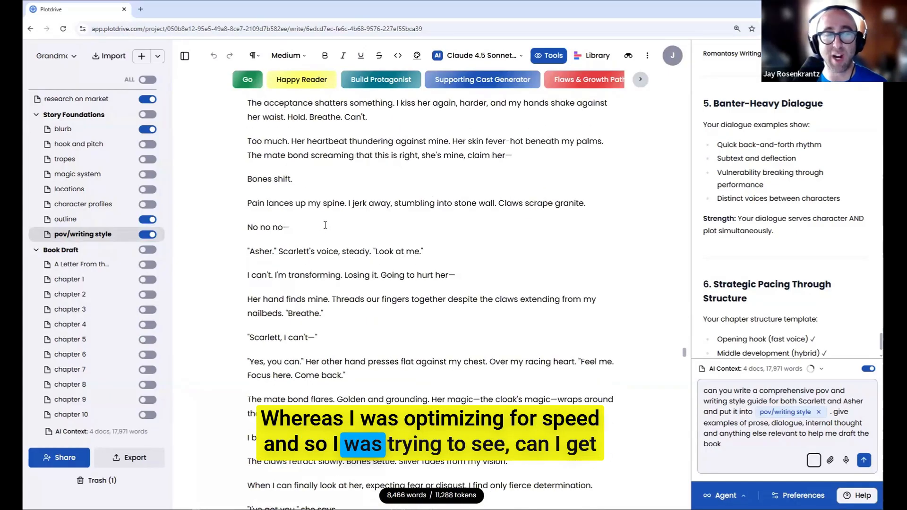
pyautogui.scroll(-20, 325, 225)
pyautogui.scroll(10, 316, 230)
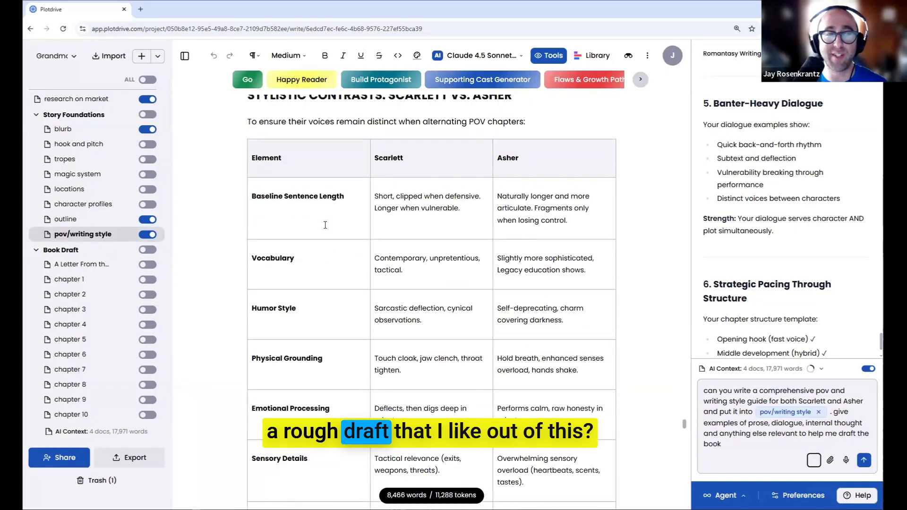
# Compare Scarlett and Asher in the stylistic contrasts table, and look over Asher's dialogue examples and his protective instincts scene.
pyautogui.scroll(-3, 446, 206)
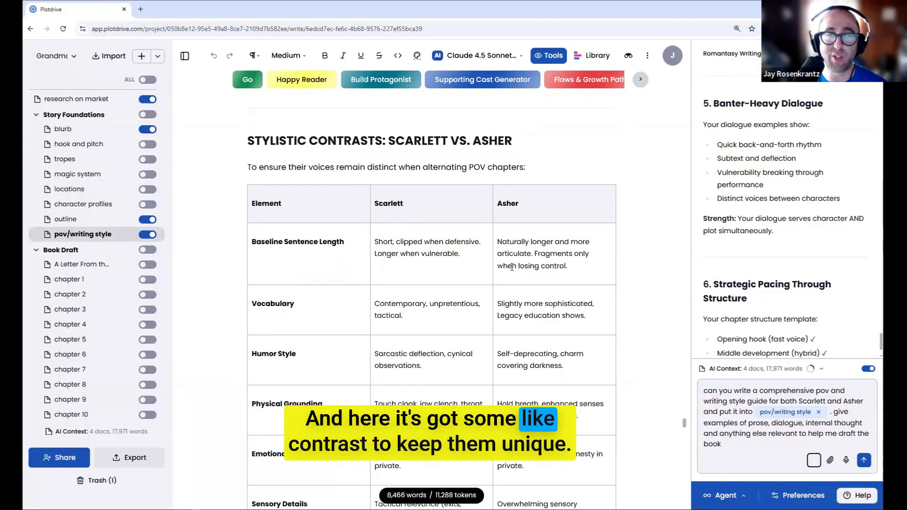
pyautogui.scroll(-5, 454, 264)
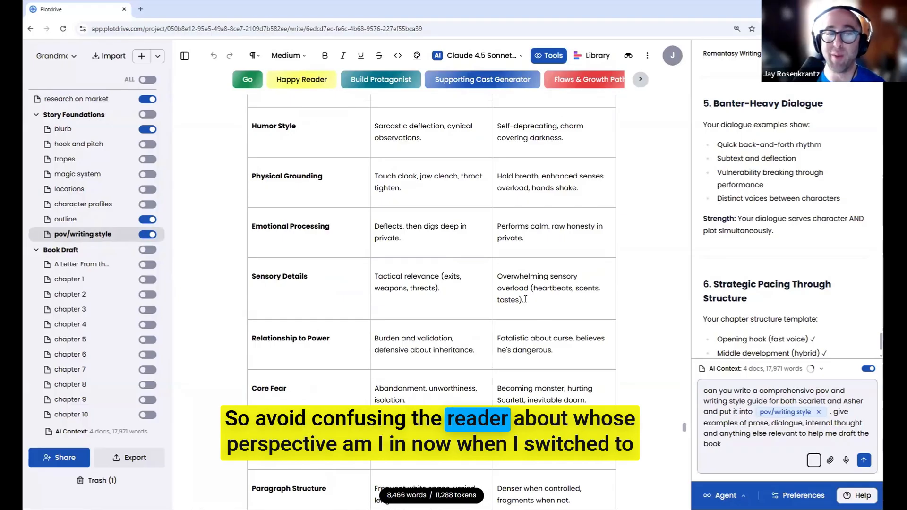
pyautogui.scroll(-13, 525, 299)
pyautogui.scroll(-16, 525, 299)
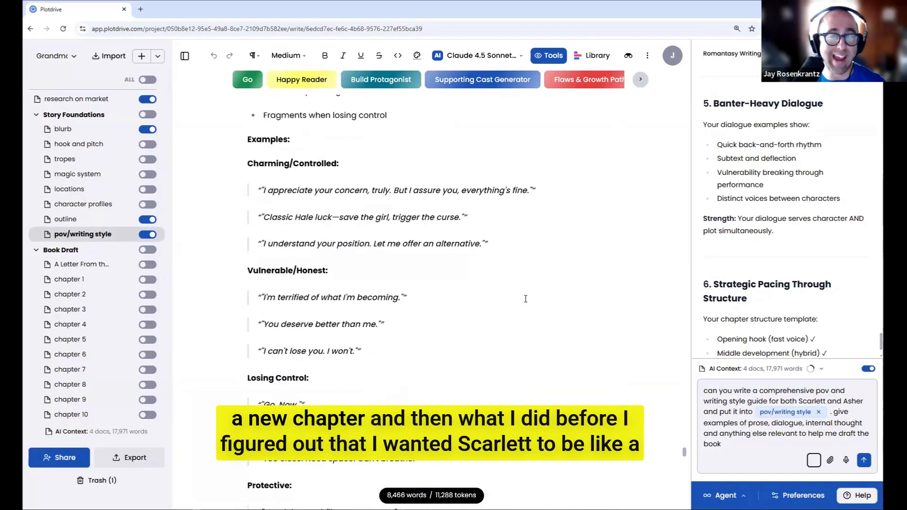
pyautogui.scroll(-20, 525, 299)
pyautogui.scroll(20, 526, 317)
pyautogui.scroll(20, 526, 317)
pyautogui.scroll(5, 526, 317)
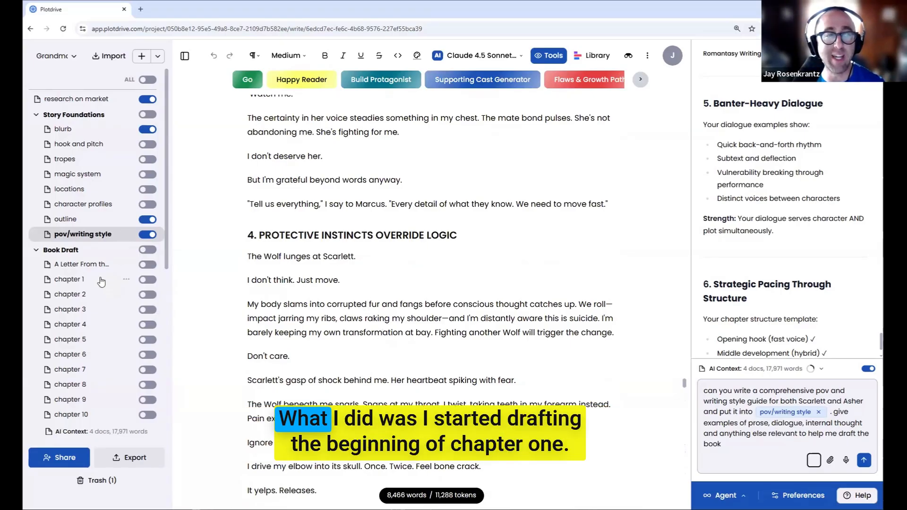
# Open chapter 1 and insert the prompt "draft the first 500 words of chapter 1" above its opening line.
pyautogui.click(101, 281)
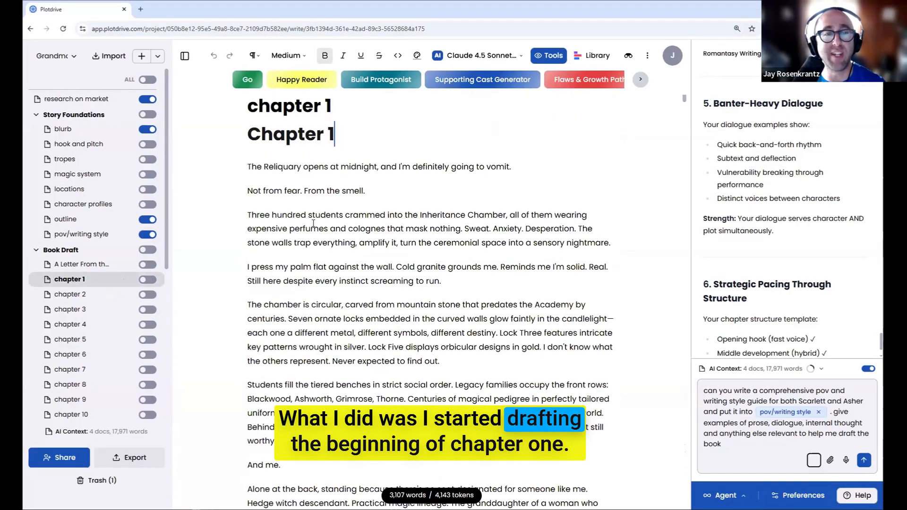
pyautogui.click(262, 168)
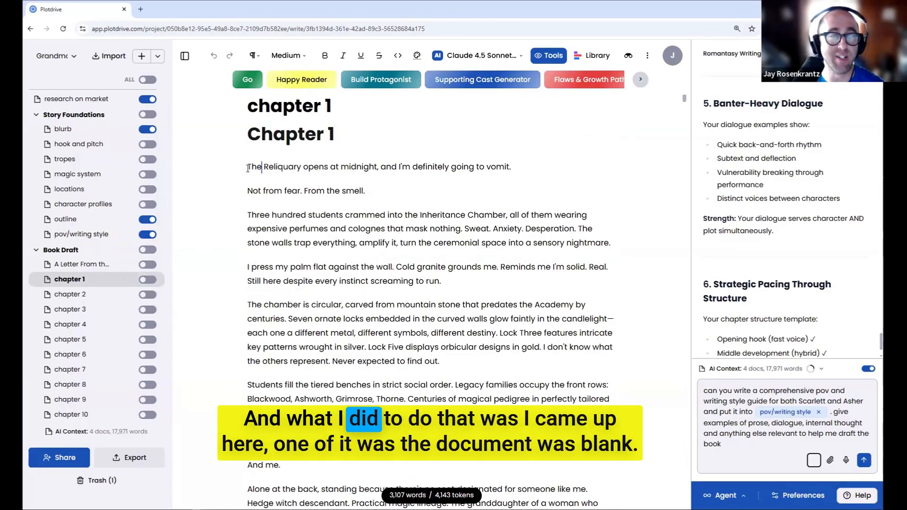
pyautogui.press('Return')
pyautogui.press('Return')
pyautogui.press('Return')
pyautogui.click(285, 166)
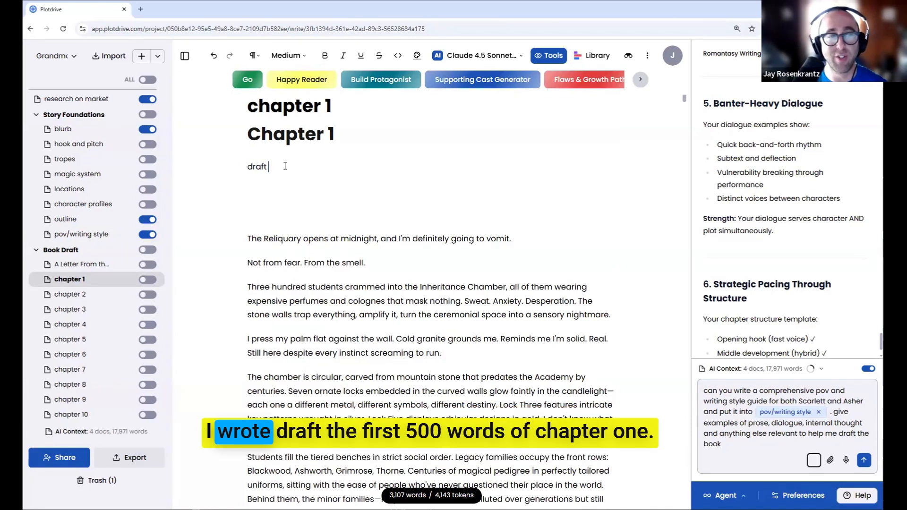
pyautogui.write('the first 50')
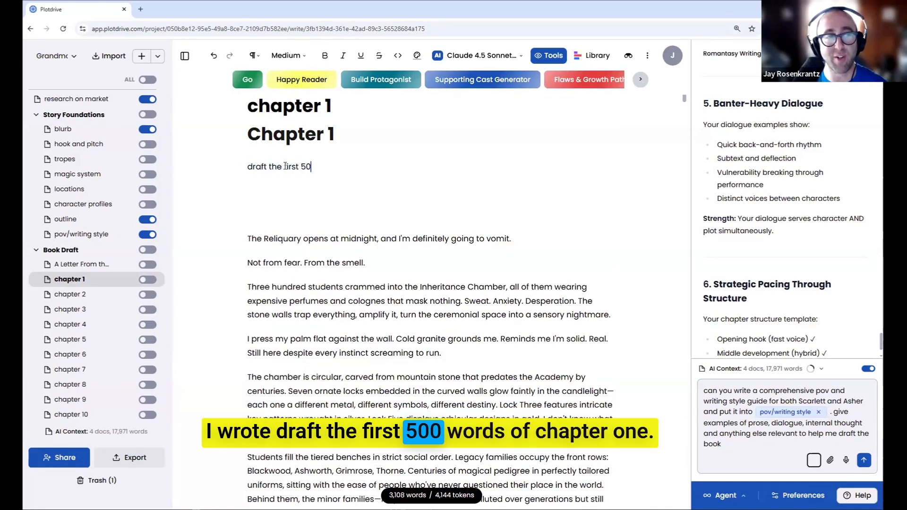
pyautogui.write('0 words of chap')
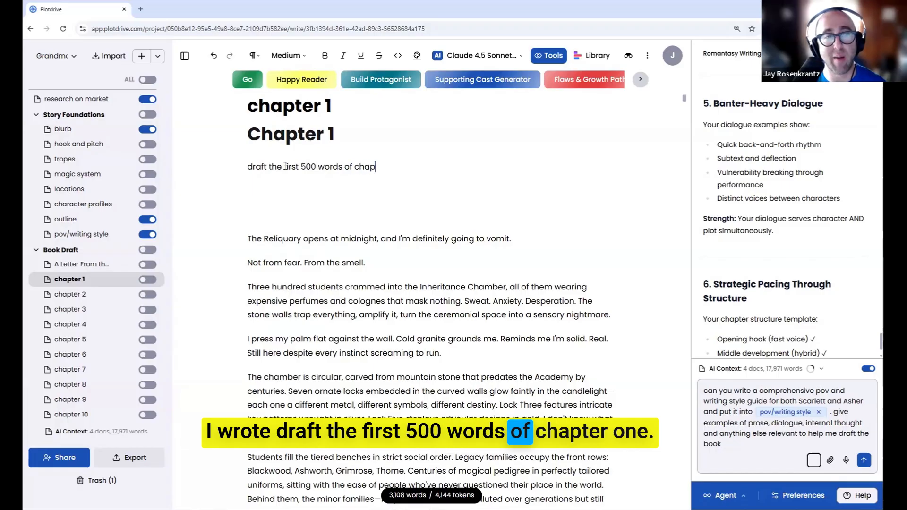
pyautogui.write('ter 1')
# Include the tropes, magic system, locations and character profiles documents in the AI context.
pyautogui.click(148, 204)
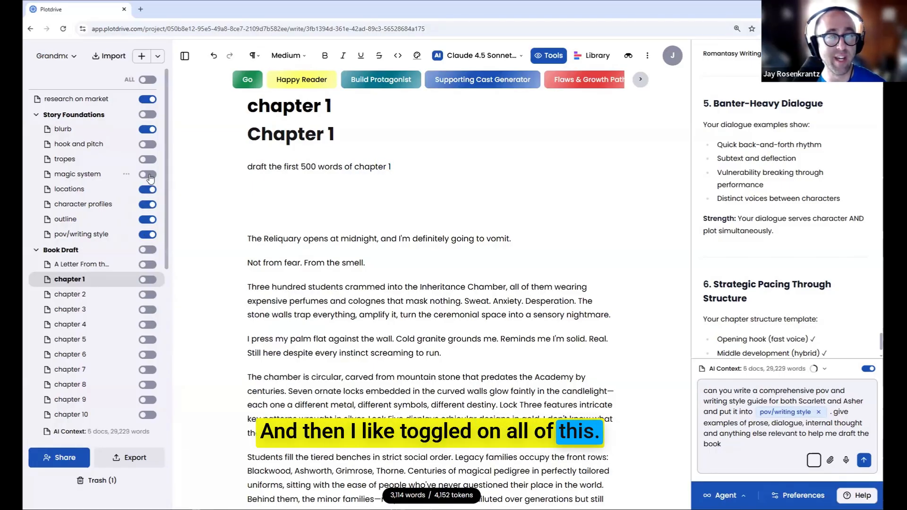
pyautogui.click(147, 158)
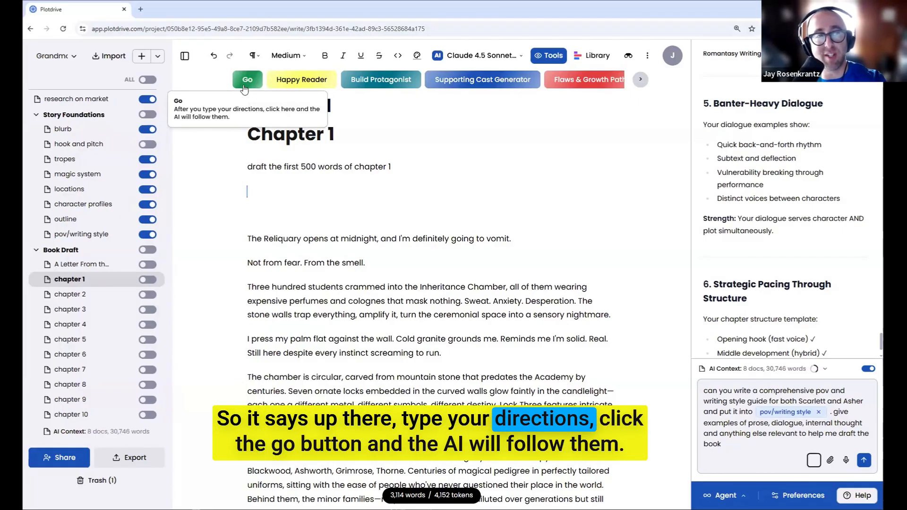
# Delete the drafting prompt and the extra blank lines above the first paragraph of chapter 1.
pyautogui.tripleClick(363, 169)
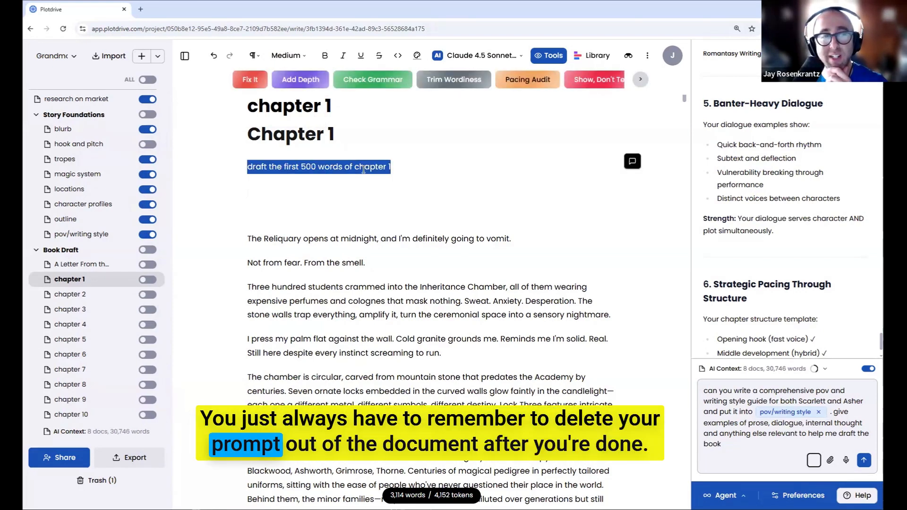
pyautogui.press('BackSpace')
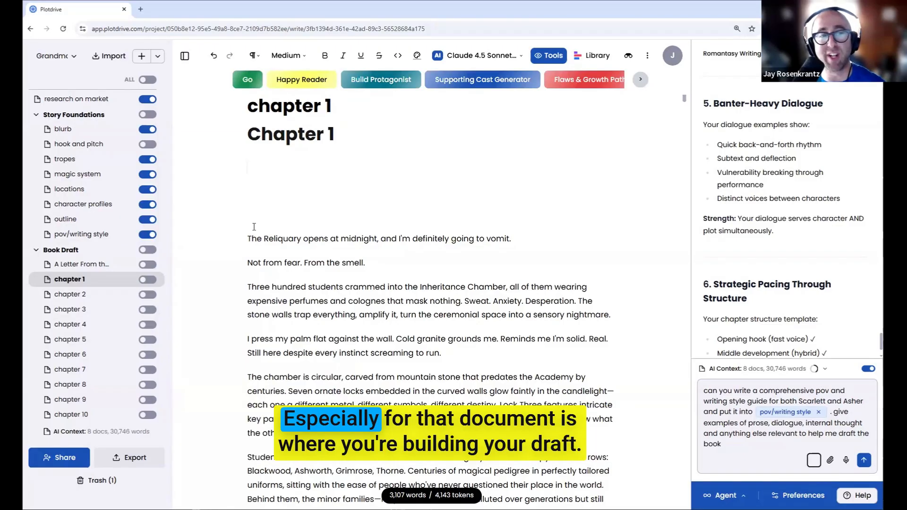
pyautogui.press('Delete')
pyautogui.press('Delete')
pyautogui.press('Delete')
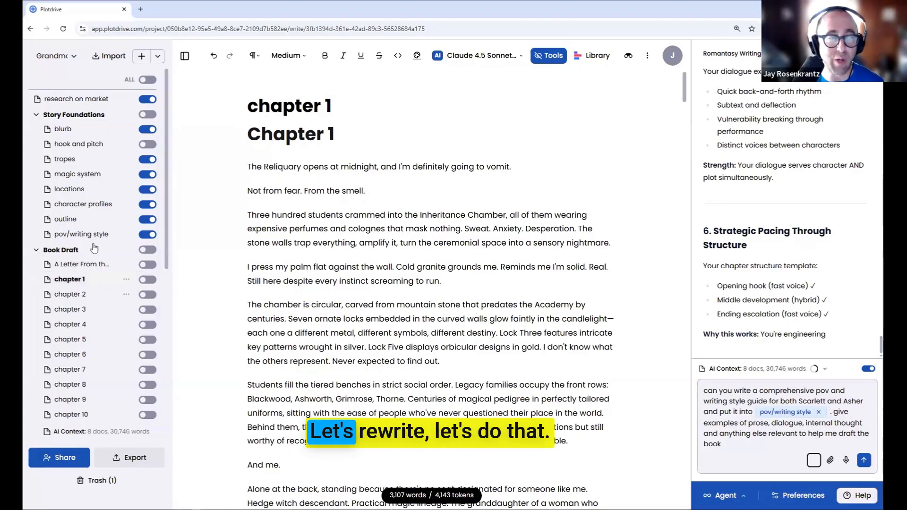
# Open the pov/writing style document and clear the old style guide request from the chat message.
pyautogui.click(83, 234)
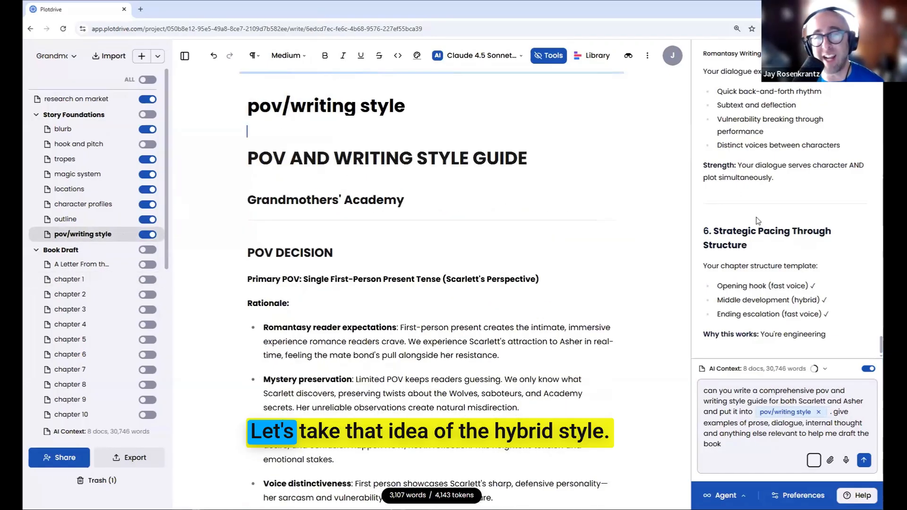
pyautogui.scroll(-5, 425, 226)
pyautogui.scroll(5, 519, 251)
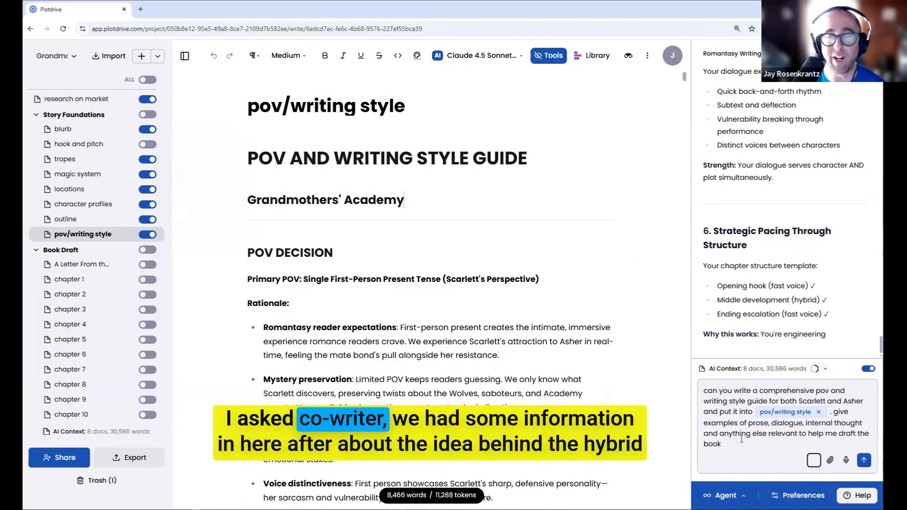
pyautogui.hotkey('ctrl', 'a')
pyautogui.press('BackSpace')
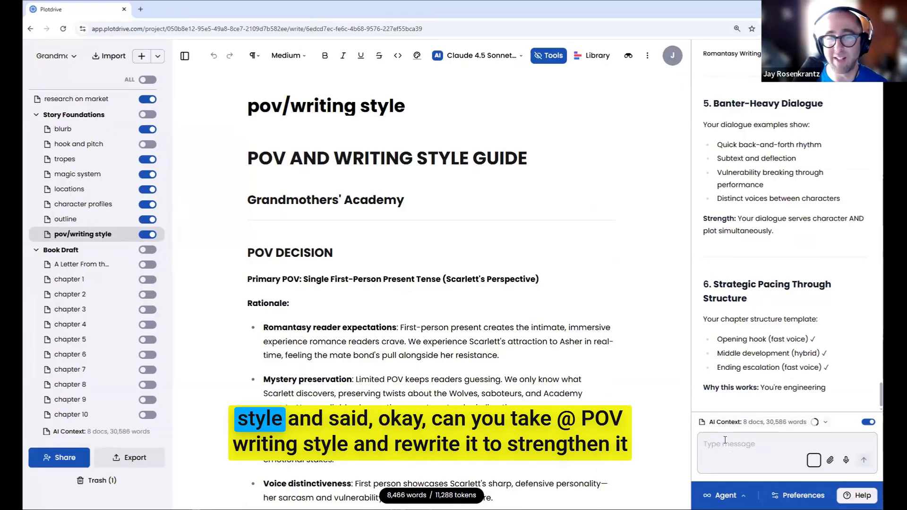
pyautogui.write('ok can you take @pov')
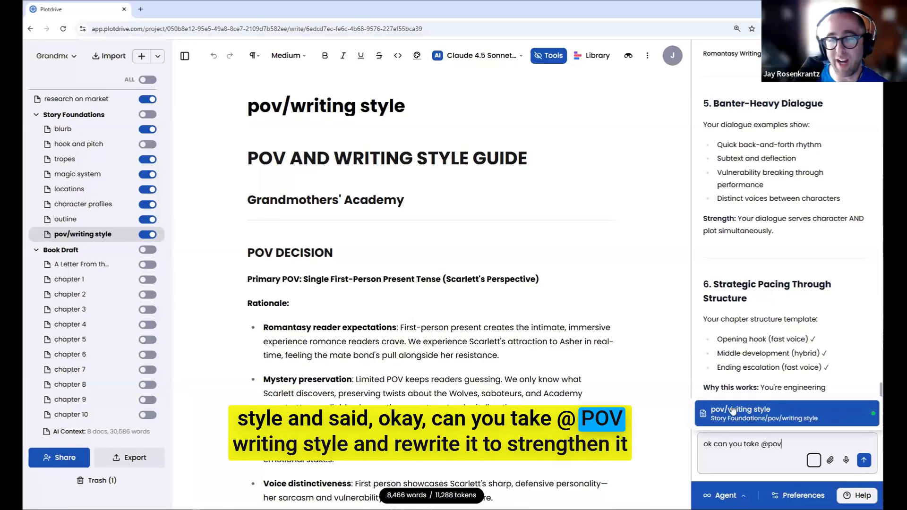
pyautogui.click(733, 410)
pyautogui.write('and rewrite ')
pyautogui.write('it t')
pyautogui.write('o strengthen it with your')
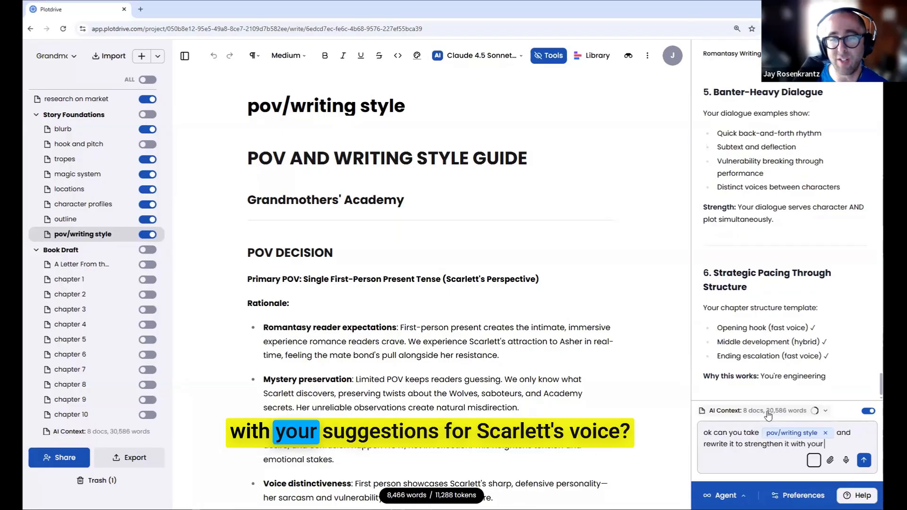
pyautogui.write(' suggestions for ')
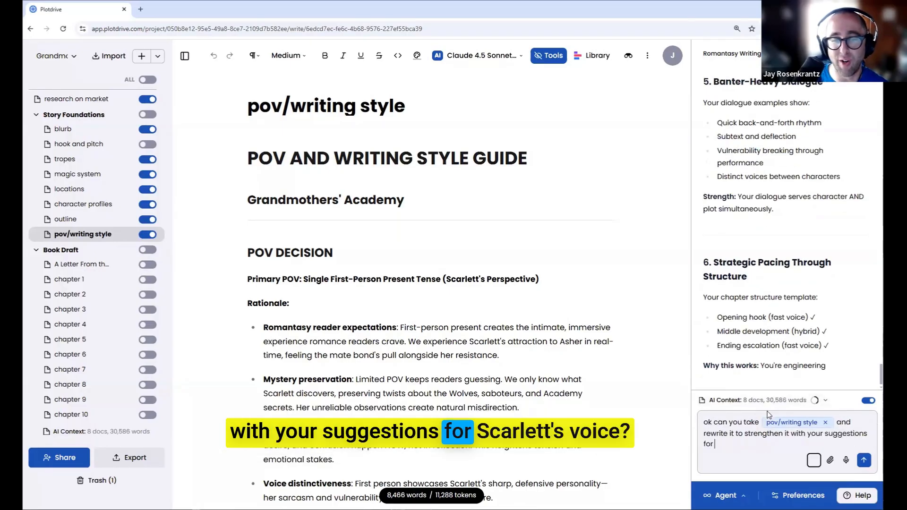
pyautogui.write("Scarlett's voice?")
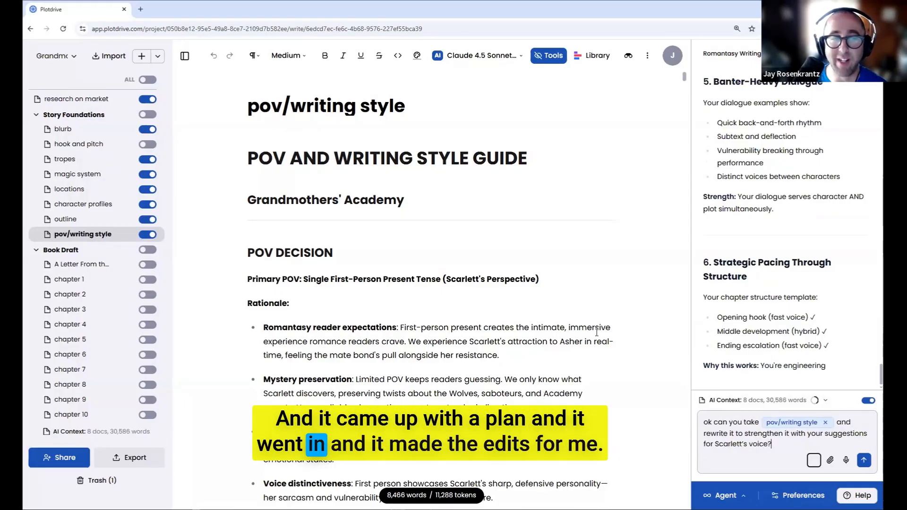
# Review the POV decision rationale, Asher's exception chapters and the deep voice characteristics in the style guide.
pyautogui.scroll(-4, 597, 332)
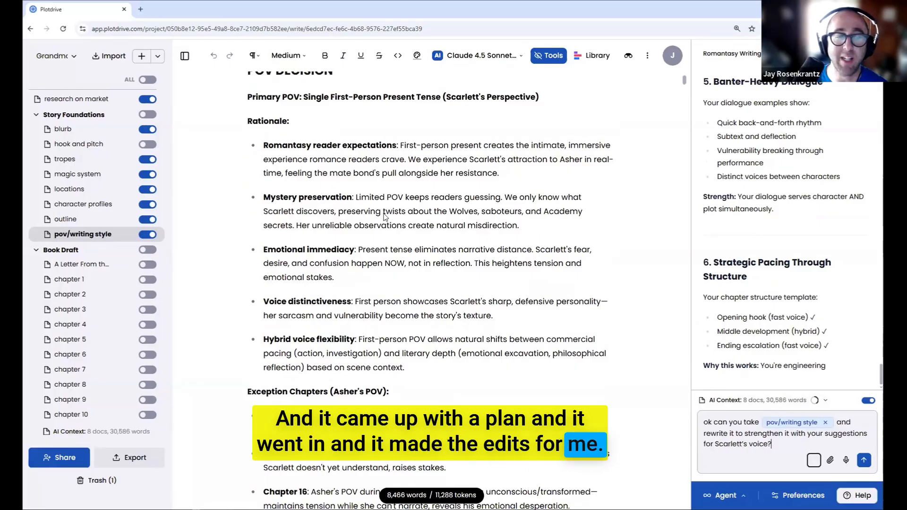
pyautogui.scroll(-4, 392, 313)
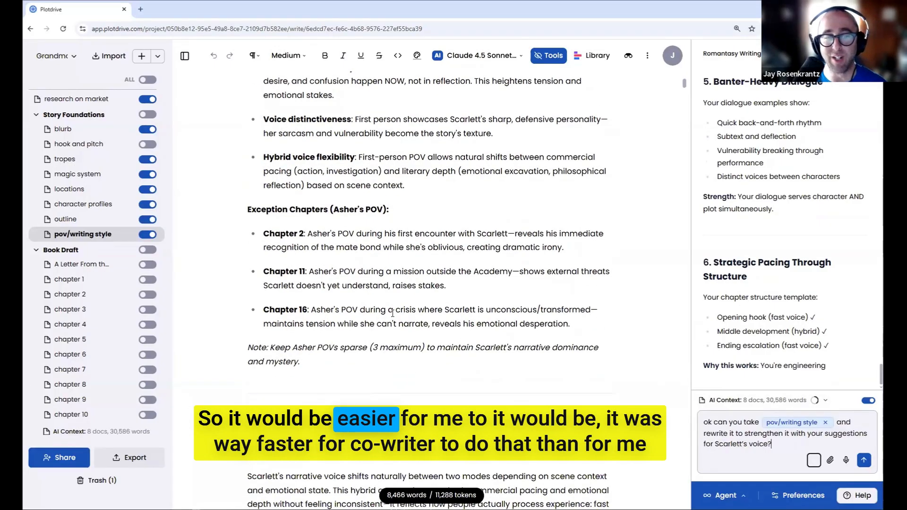
pyautogui.scroll(2, 493, 238)
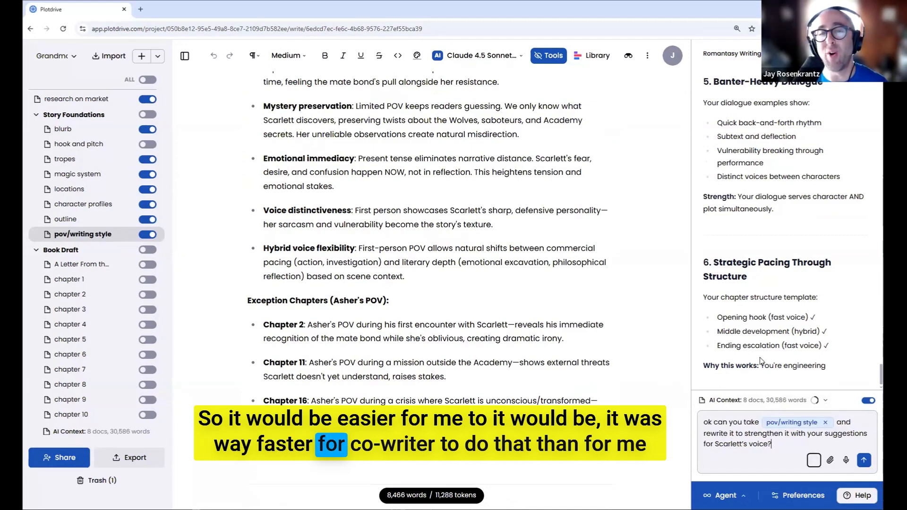
pyautogui.scroll(6, 377, 245)
pyautogui.scroll(-5, 377, 245)
pyautogui.scroll(-20, 377, 245)
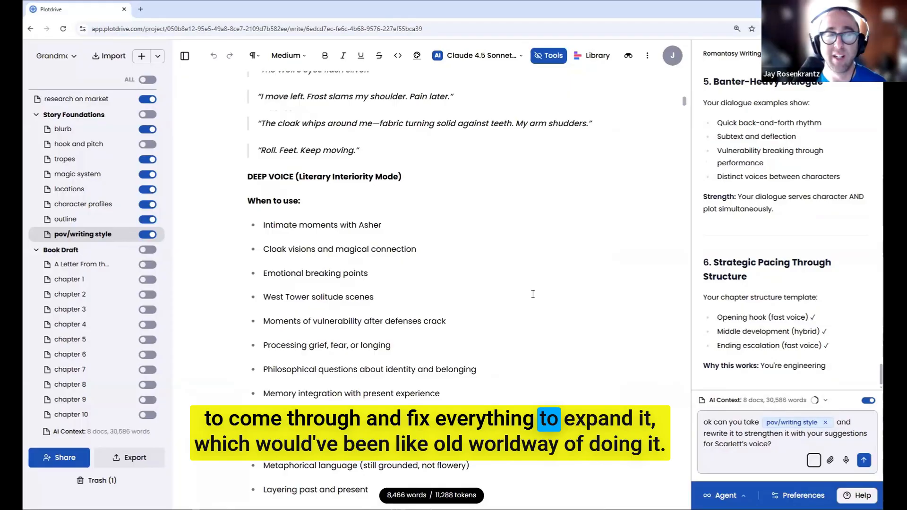
pyautogui.scroll(-6, 533, 294)
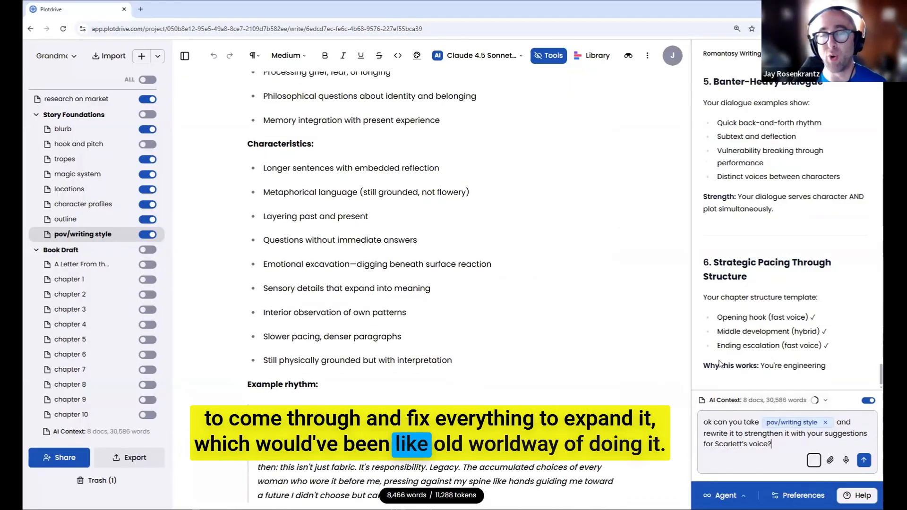
# Remove the unsent rewrite request from the chat and reopen chapter 1.
pyautogui.moveTo(775, 444); pyautogui.dragTo(683, 415)
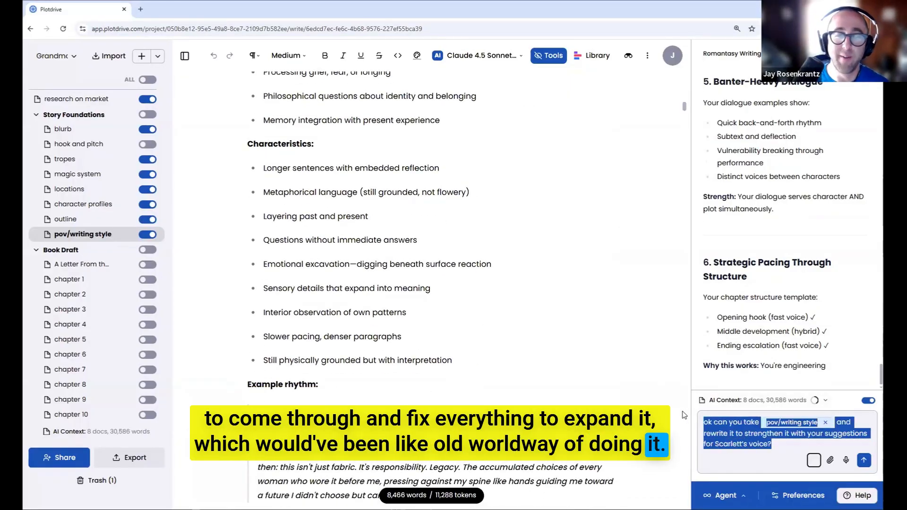
pyautogui.hotkey('ctrl', 'x')
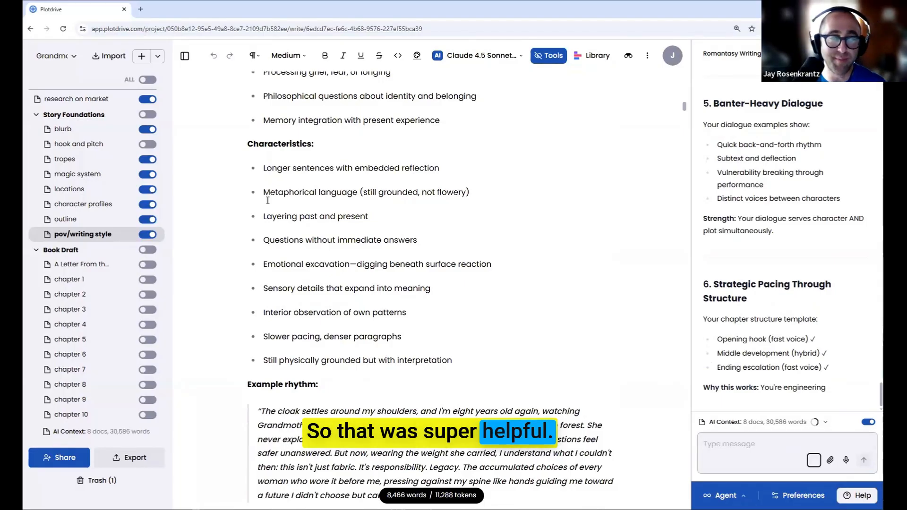
pyautogui.click(81, 280)
# Read the opening of chapter 1, from the Reliquary line and the seven locks to the Grandmothers' procession.
pyautogui.scroll(-5, 352, 184)
pyautogui.scroll(4, 351, 184)
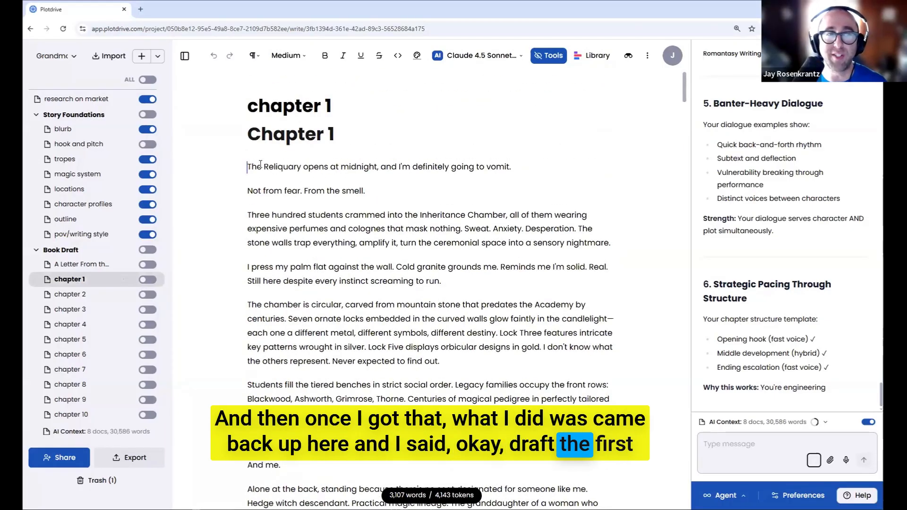
pyautogui.click(539, 59)
pyautogui.click(539, 59)
pyautogui.scroll(-7, 367, 147)
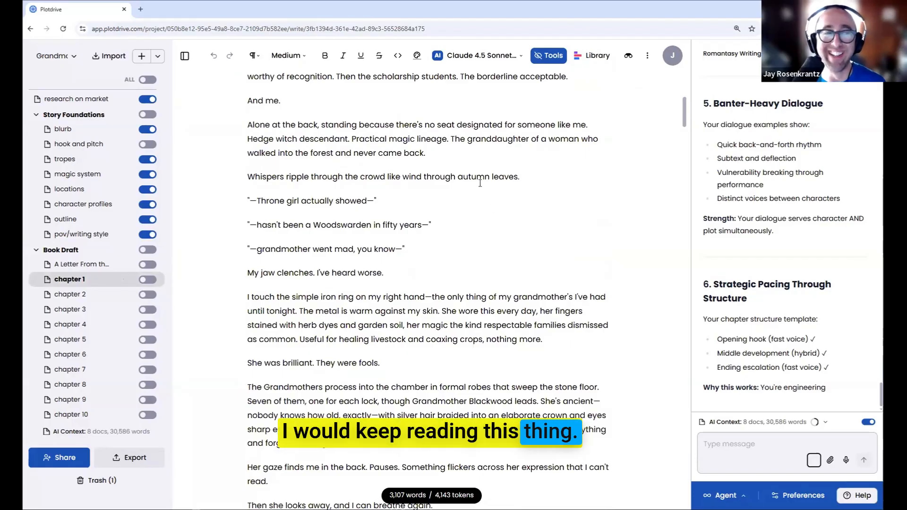
pyautogui.scroll(-4, 491, 196)
pyautogui.scroll(10, 480, 182)
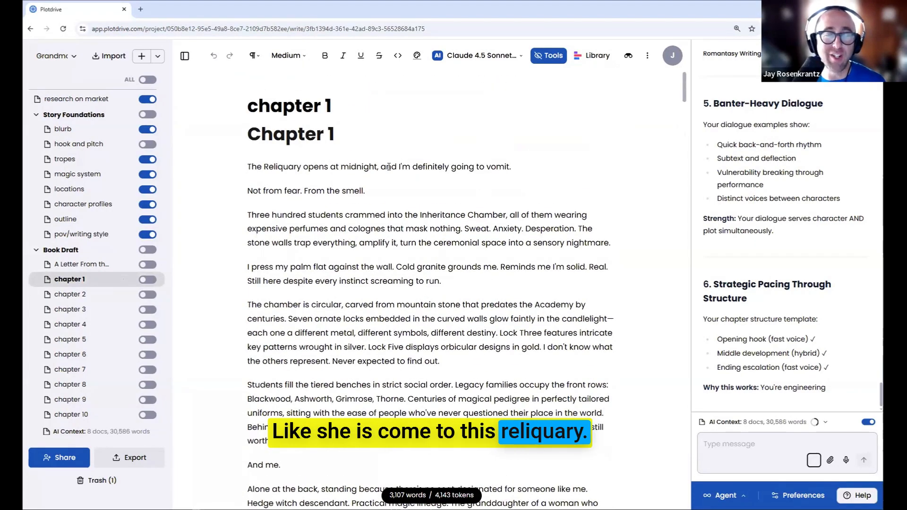
pyautogui.scroll(-7, 388, 167)
pyautogui.scroll(3, 410, 148)
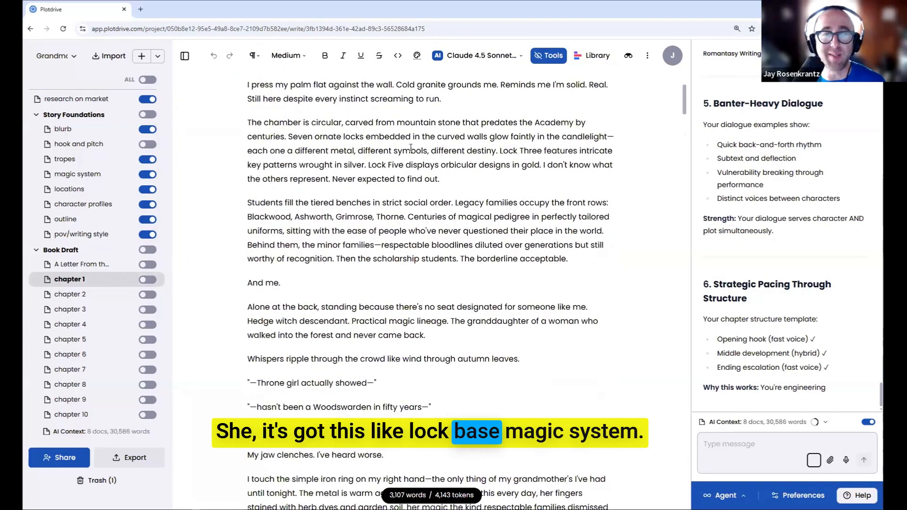
# Read chapter 1's inheritance ceremony, from the Grandmothers' procession and the lock openings to Scarlett's walk to the dais.
pyautogui.scroll(-9, 410, 148)
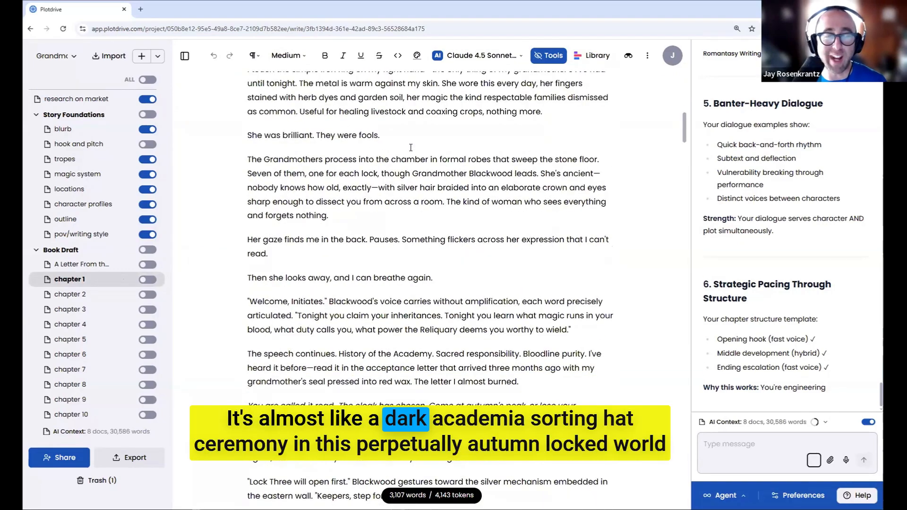
pyautogui.scroll(-4, 402, 198)
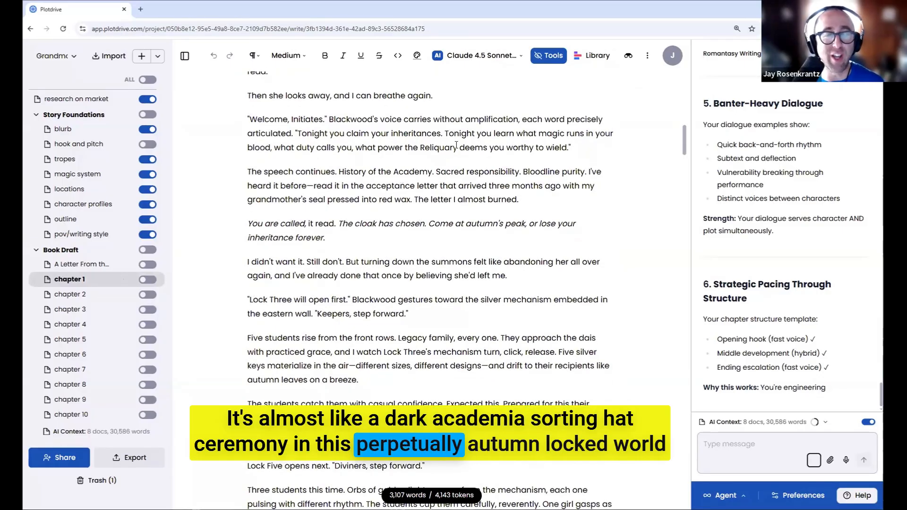
pyautogui.scroll(-5, 536, 198)
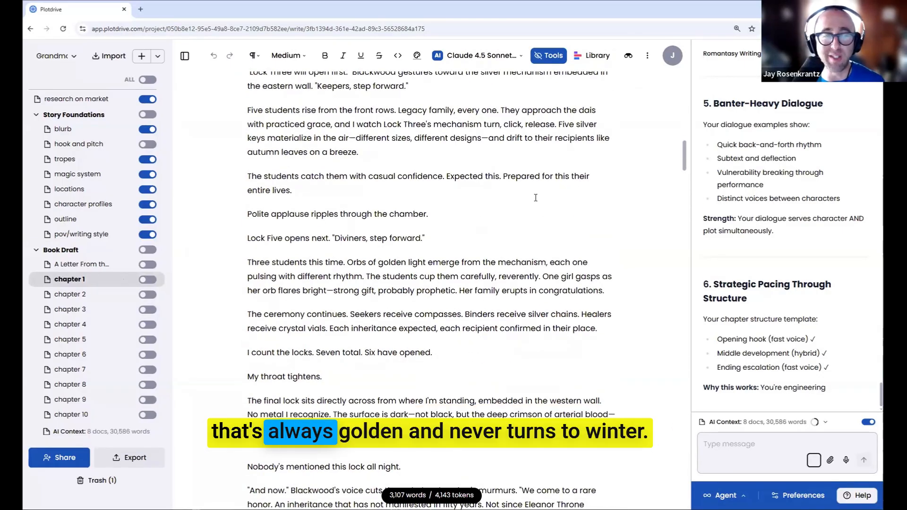
pyautogui.scroll(-5, 535, 198)
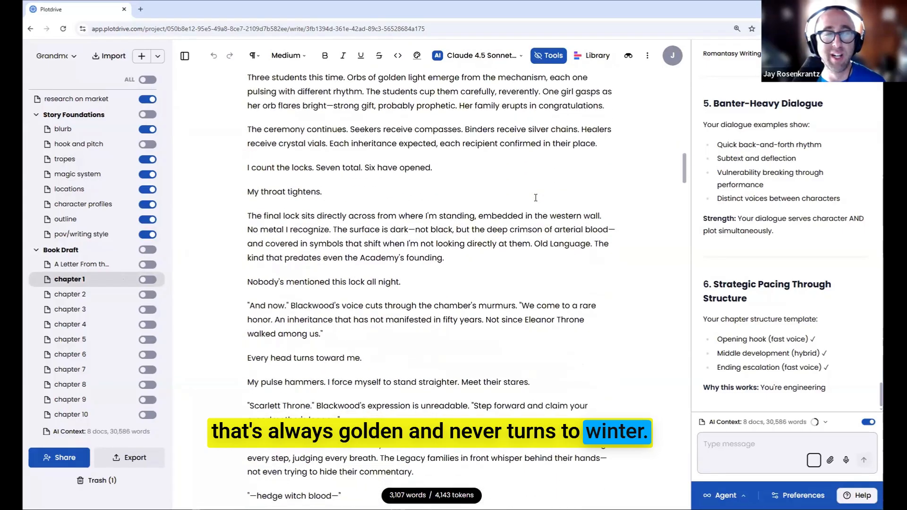
pyautogui.scroll(-3, 361, 184)
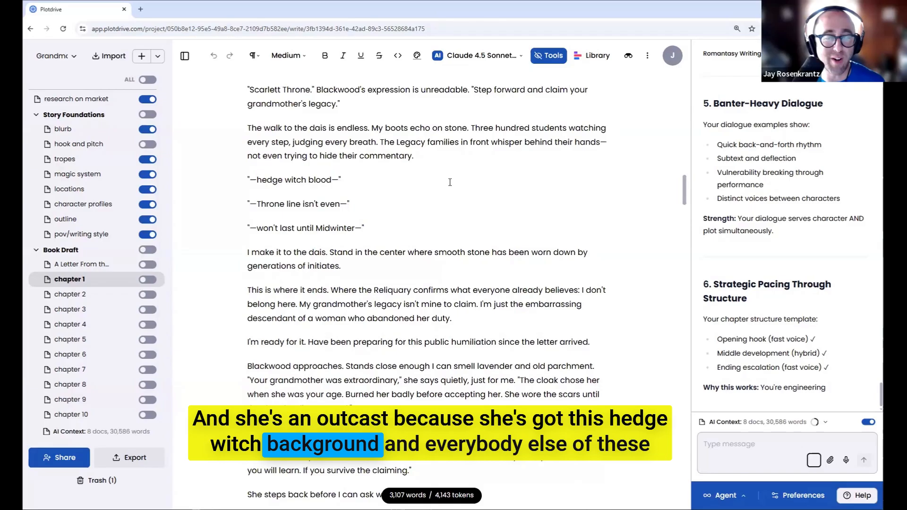
pyautogui.scroll(-6, 422, 220)
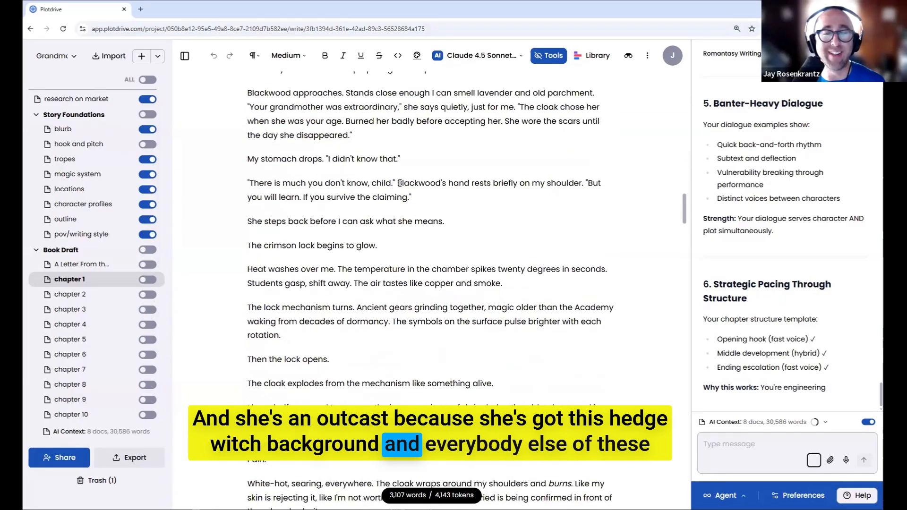
pyautogui.scroll(5, 425, 188)
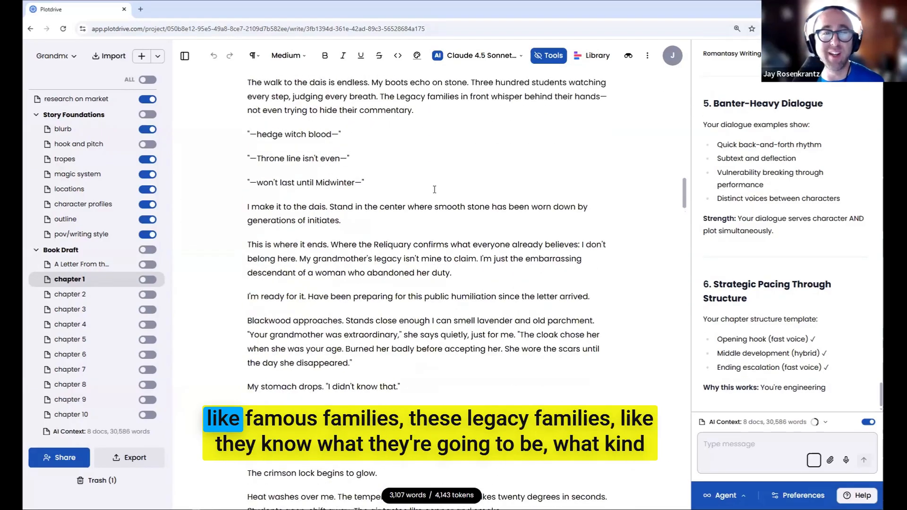
pyautogui.scroll(2, 449, 213)
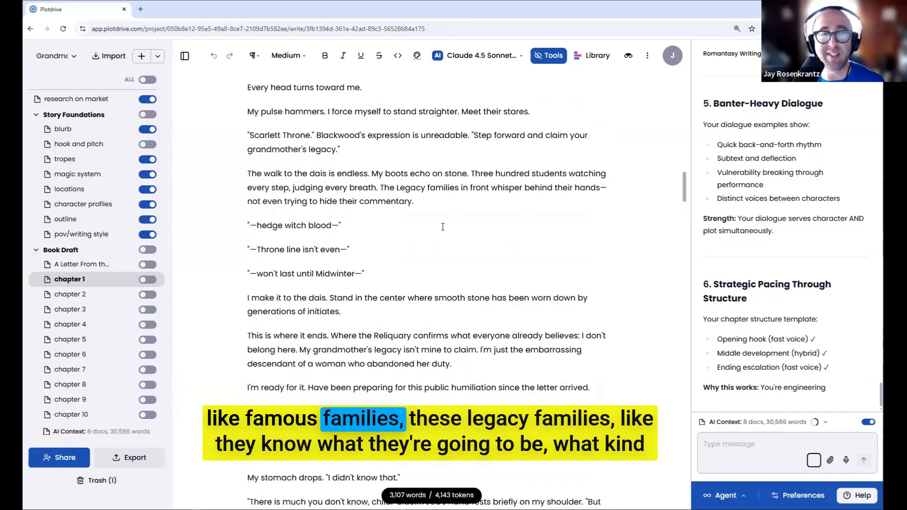
# Read chapter 1's claiming scene, from Blackwood's words on the dais through the crimson lock and the cloak's burning and visions.
pyautogui.scroll(-7, 453, 216)
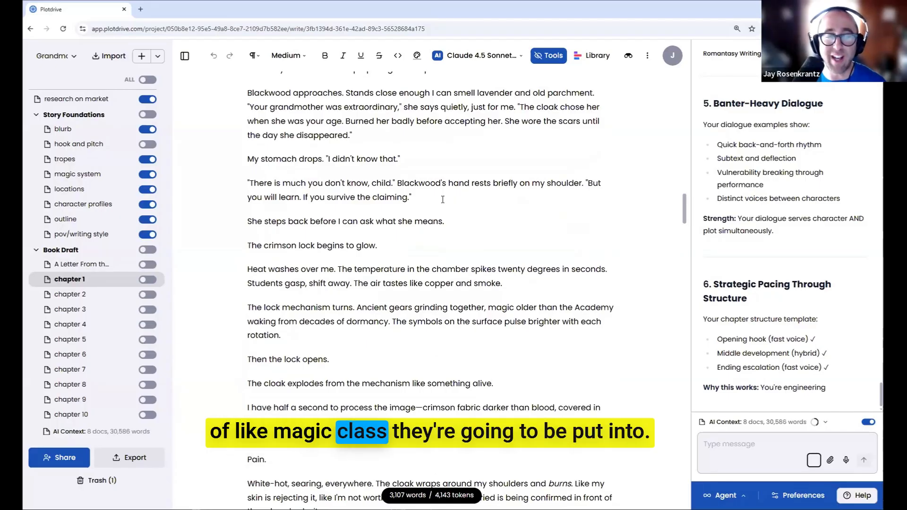
pyautogui.scroll(-4, 442, 199)
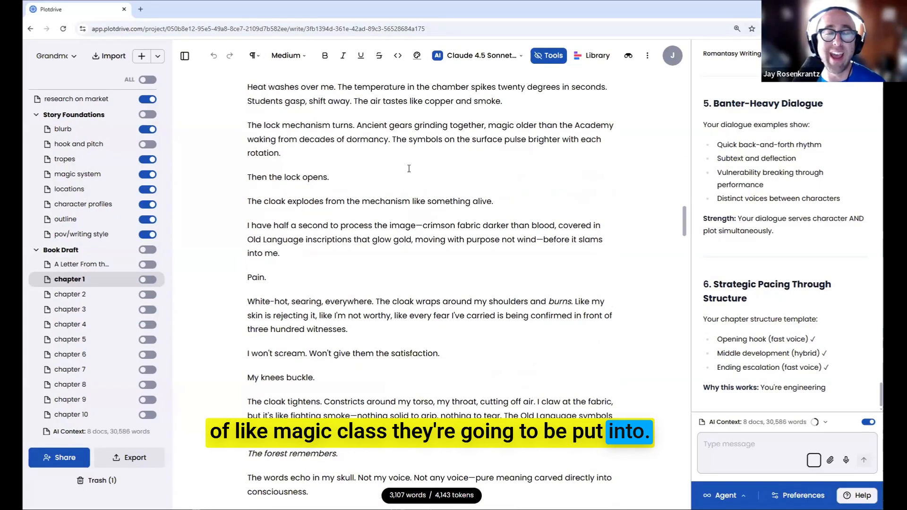
pyautogui.scroll(2, 465, 203)
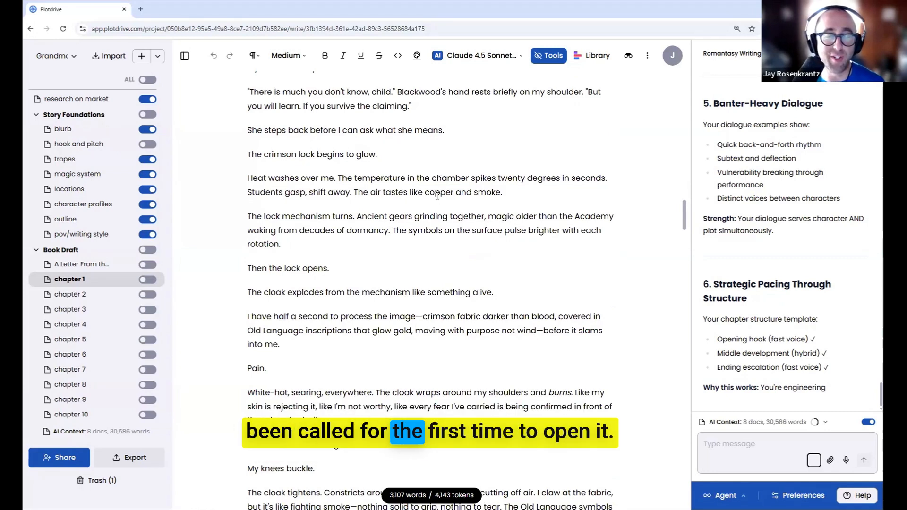
pyautogui.scroll(-1, 437, 196)
pyautogui.scroll(-2, 437, 195)
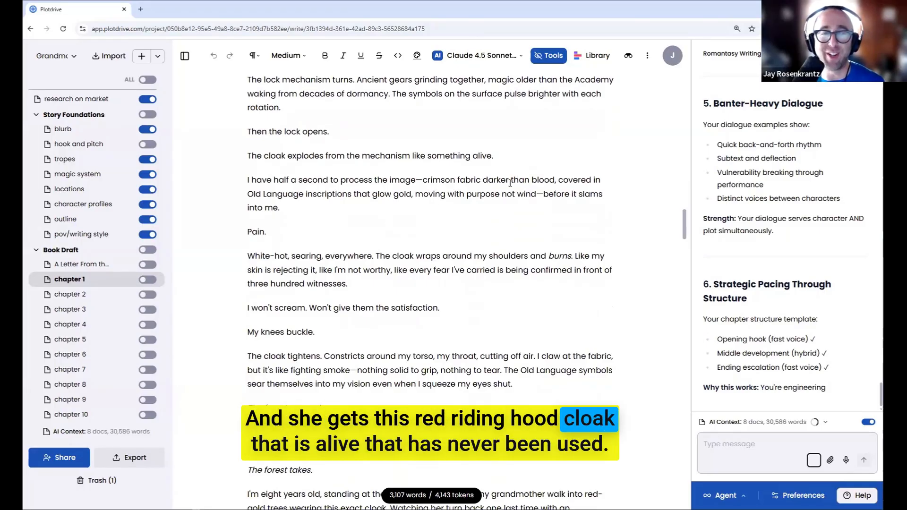
pyautogui.scroll(-1, 492, 166)
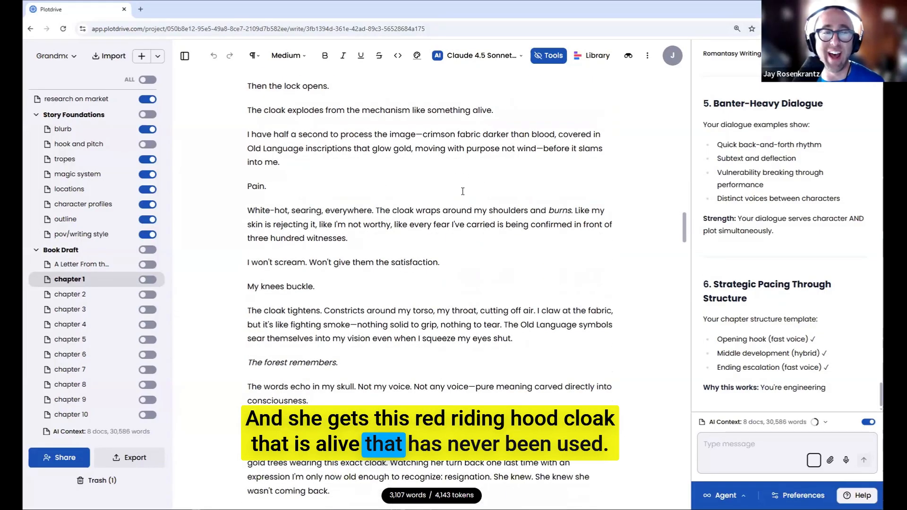
pyautogui.scroll(-4, 451, 152)
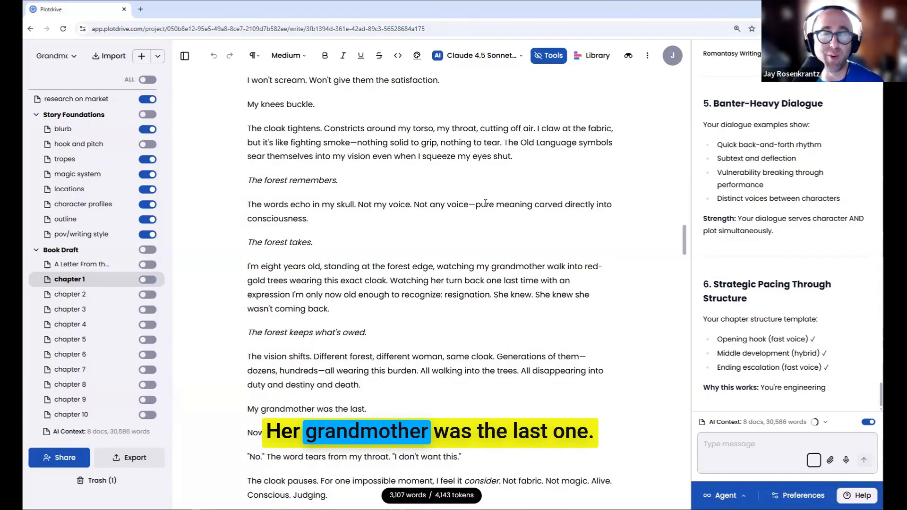
pyautogui.scroll(-5, 494, 226)
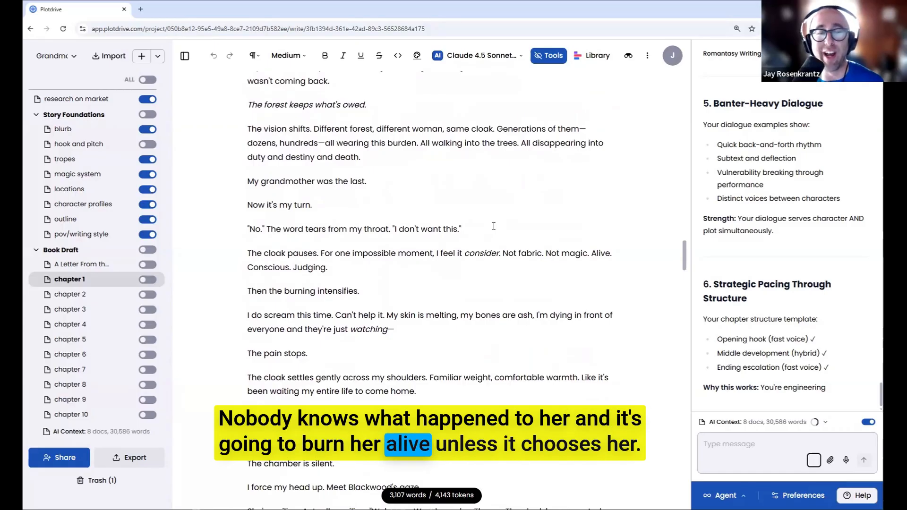
pyautogui.scroll(-3, 494, 224)
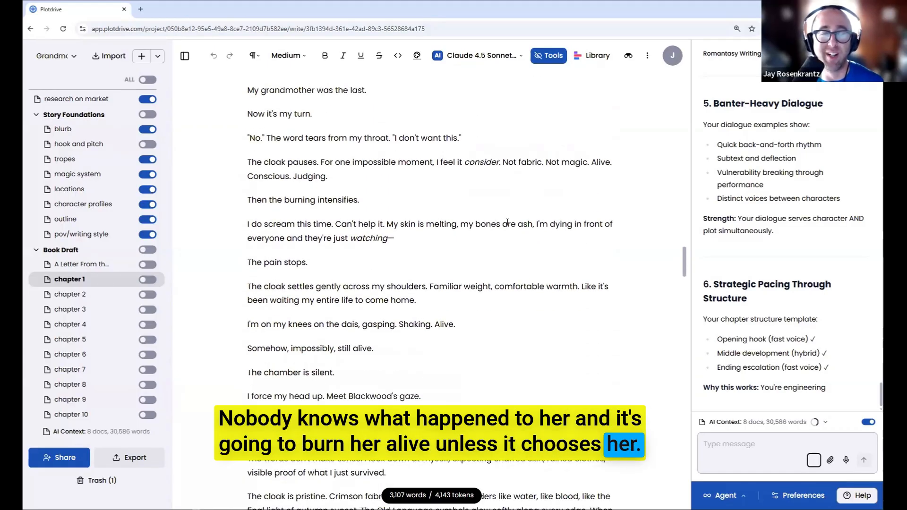
# Read the aftermath of the claiming in chapter 1, including the Woodswarden's oath, the dismissal and Grandmother Caldwell's approach.
pyautogui.scroll(-5, 507, 222)
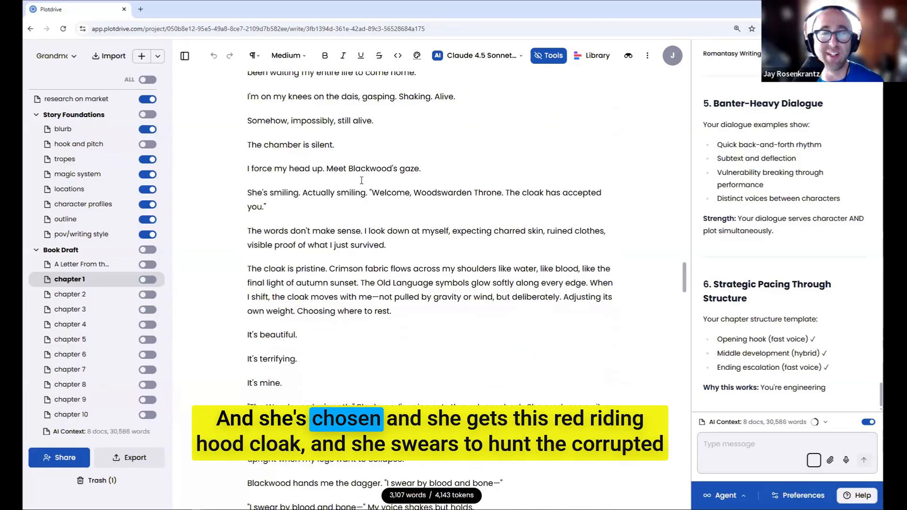
pyautogui.scroll(-3, 443, 158)
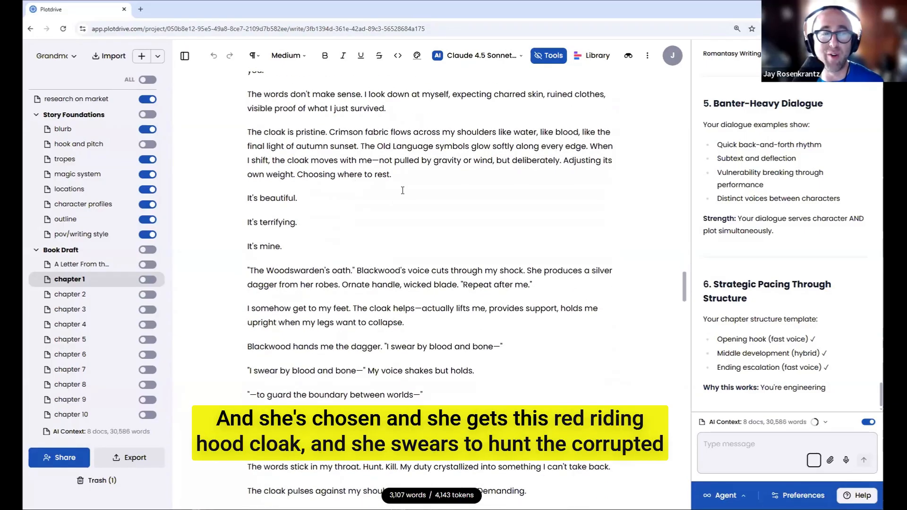
pyautogui.scroll(-4, 403, 190)
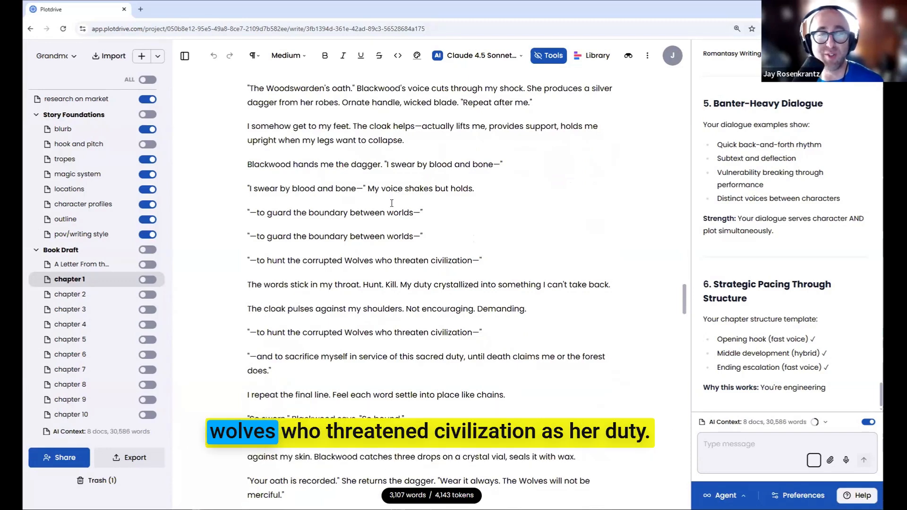
pyautogui.scroll(-5, 392, 203)
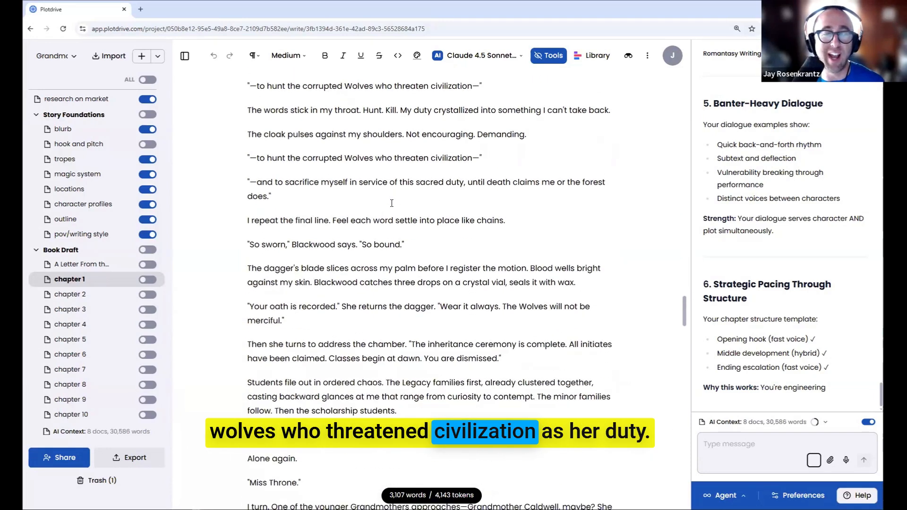
pyautogui.scroll(-5, 392, 199)
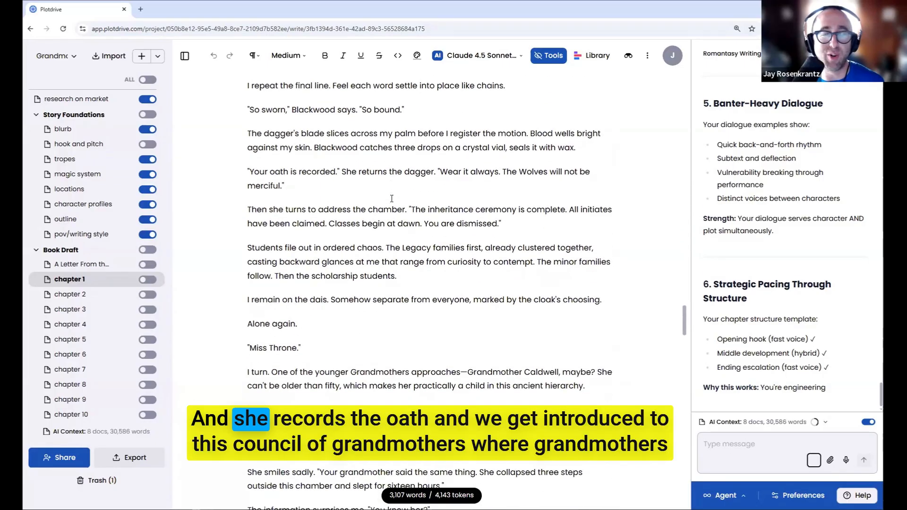
pyautogui.scroll(-1, 392, 198)
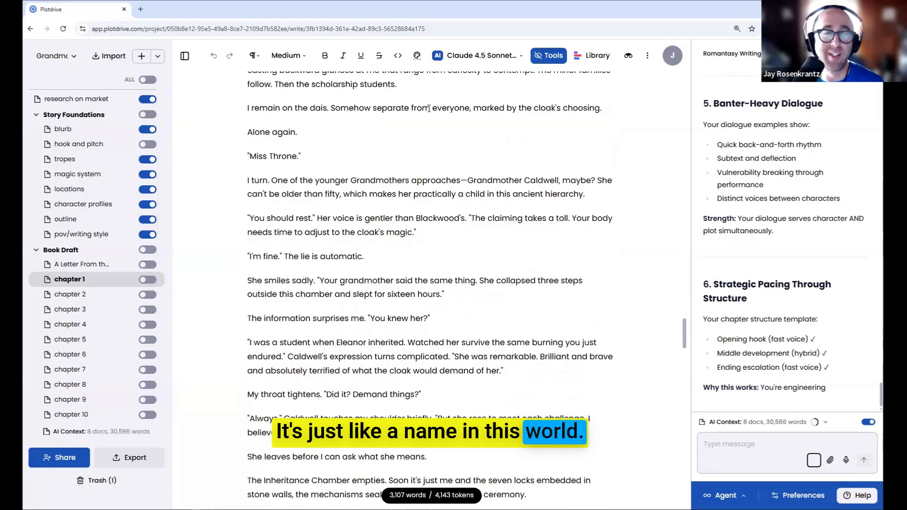
# Read Scarlett's way to the Woodswarden's Quarters, highlighting the lines from "I'm nineteen years old" to "I'm supposed to die doing it.".
pyautogui.scroll(-10, 470, 185)
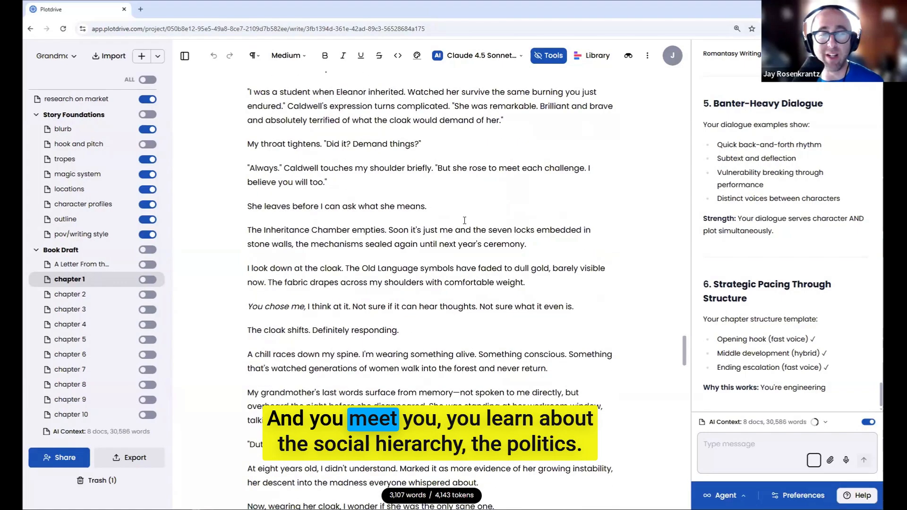
pyautogui.scroll(-5, 464, 221)
pyautogui.scroll(-5, 465, 215)
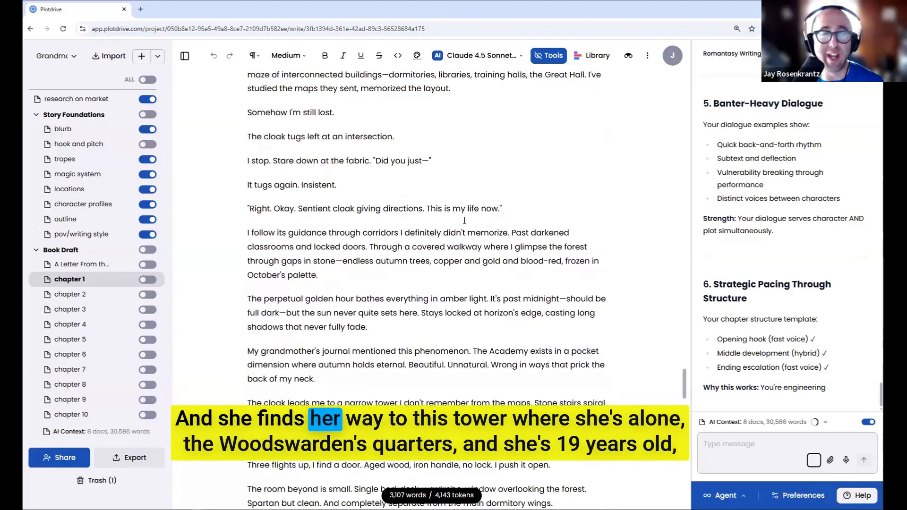
pyautogui.scroll(-5, 467, 206)
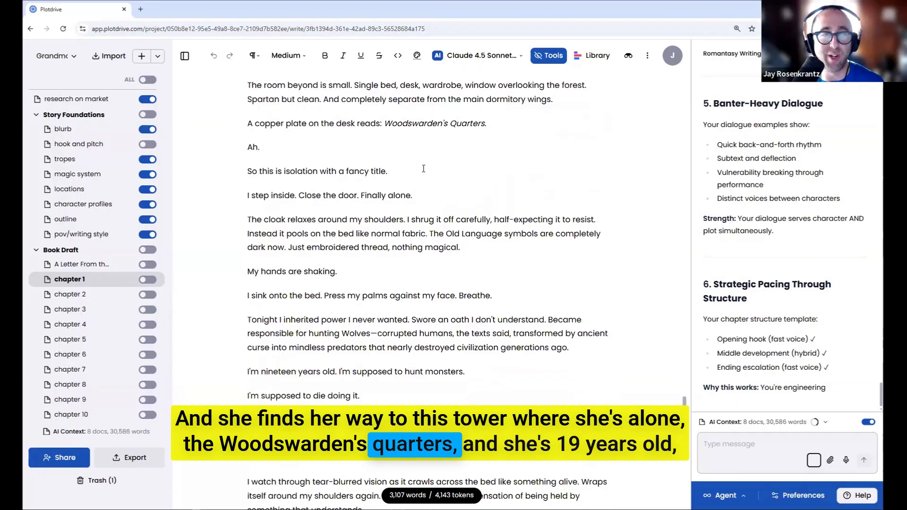
pyautogui.scroll(-4, 424, 168)
pyautogui.moveTo(248, 189); pyautogui.dragTo(384, 216)
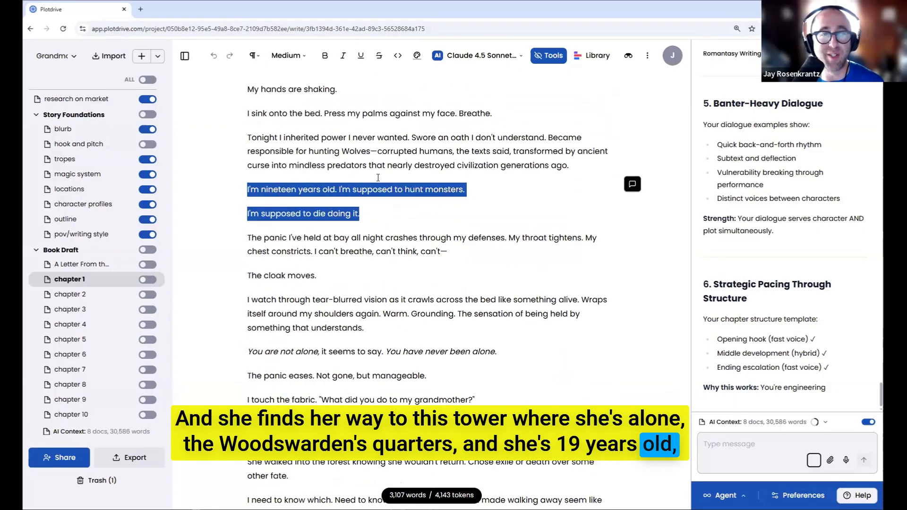
pyautogui.scroll(-2, 378, 178)
pyautogui.scroll(-4, 378, 177)
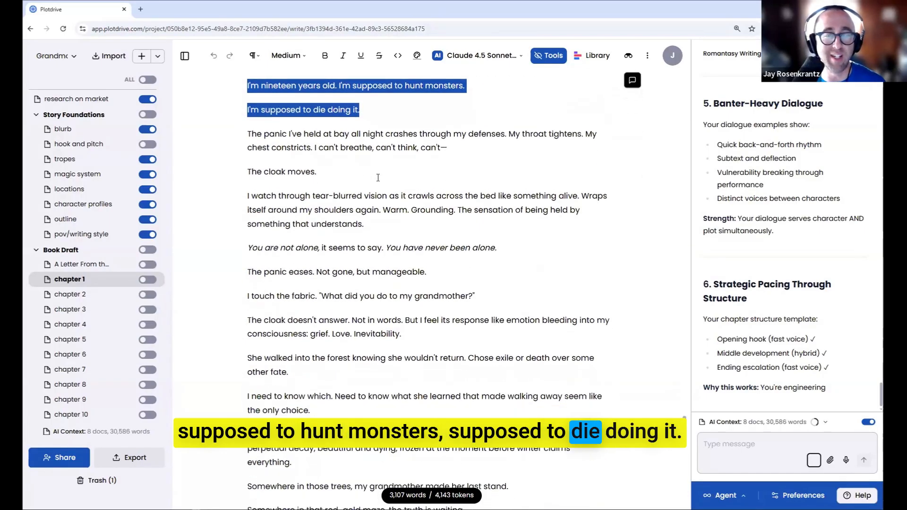
# Read the end of chapter 1, from Scarlett at the window and the howls to the closing line "I'm afraid I'm about to.".
pyautogui.scroll(-8, 450, 208)
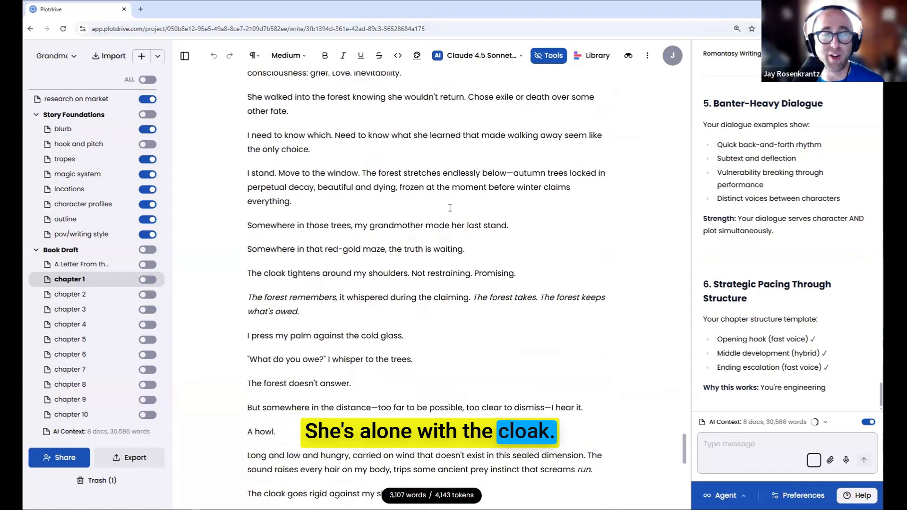
pyautogui.scroll(-4, 449, 208)
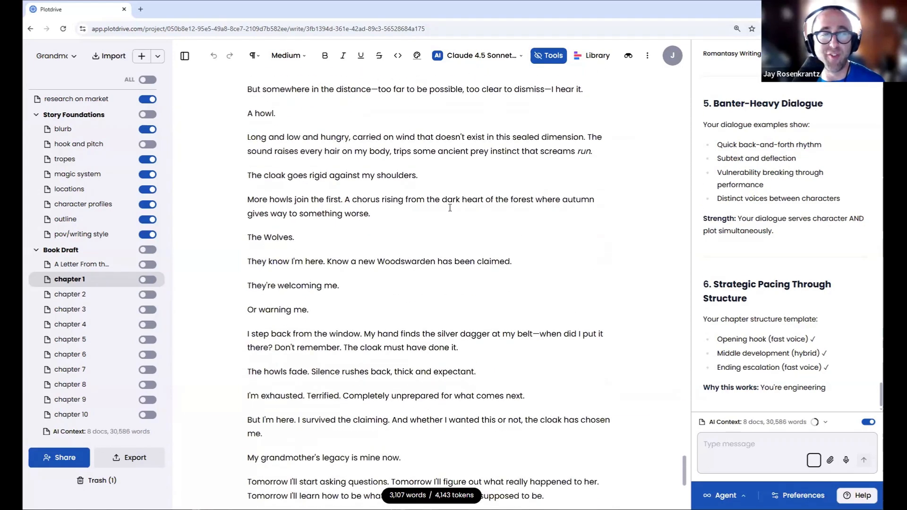
pyautogui.scroll(-3, 415, 184)
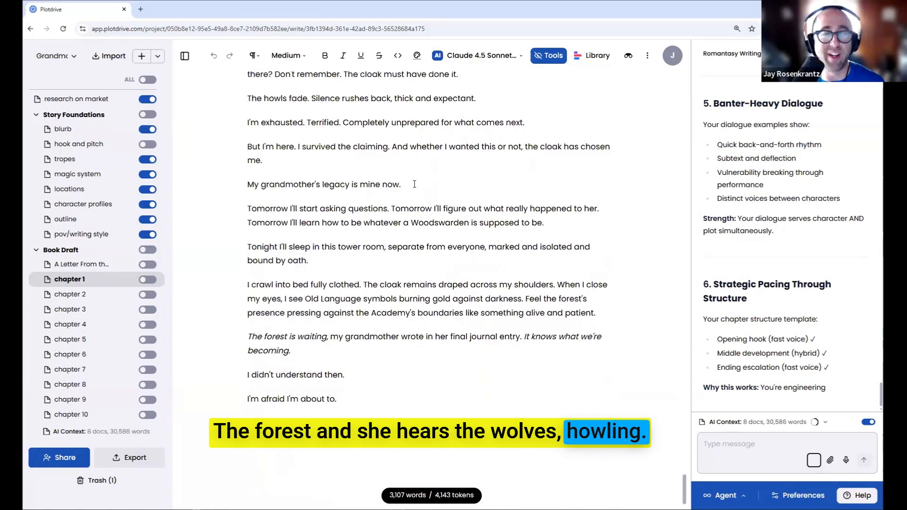
pyautogui.scroll(-2, 453, 259)
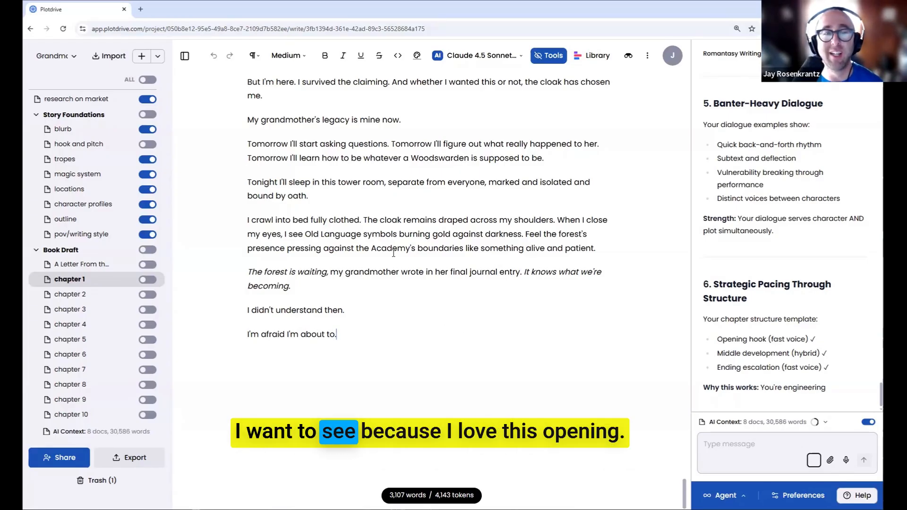
pyautogui.scroll(8, 390, 231)
pyautogui.scroll(-7, 416, 372)
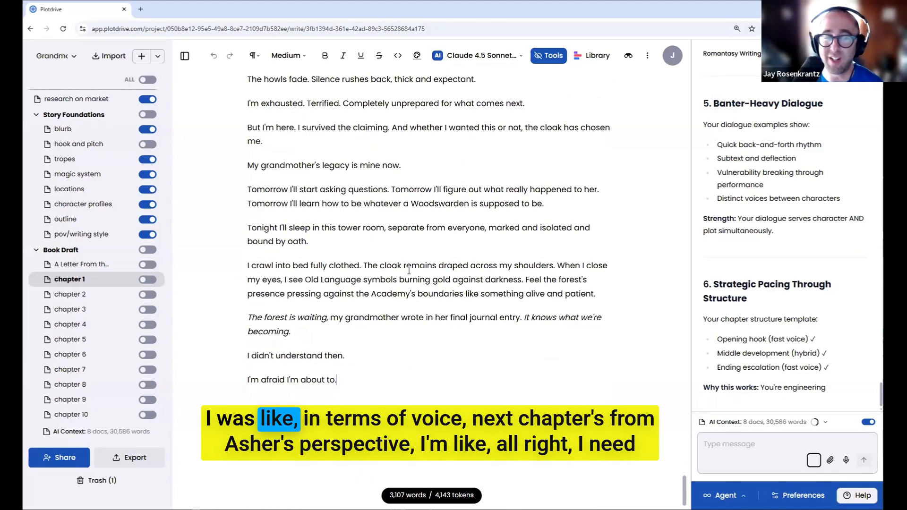
# Look over Asher's opening in chapter 2, and open the feedback document in the Editorial Feedback folder.
pyautogui.click(70, 294)
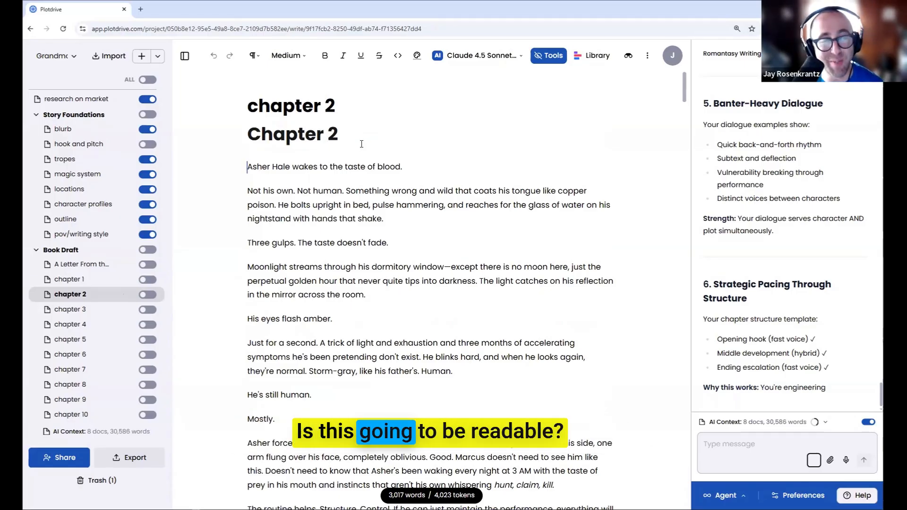
pyautogui.scroll(-1, 362, 131)
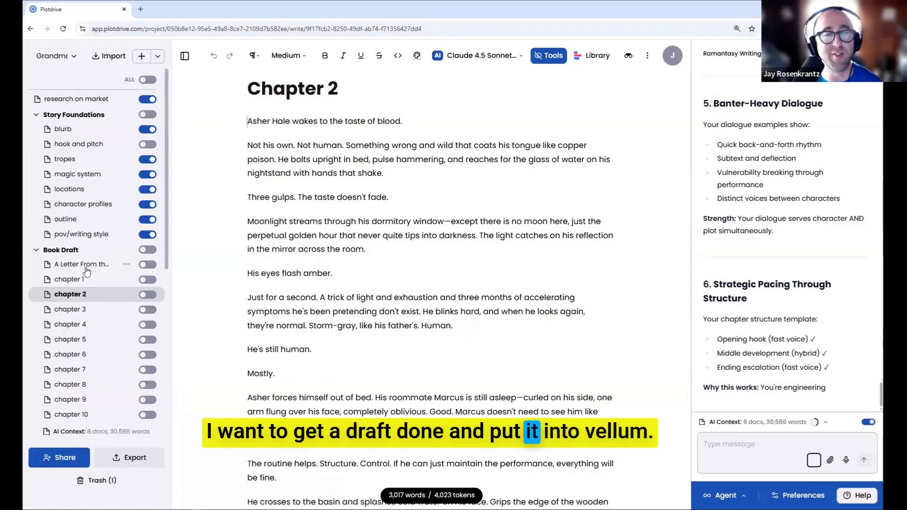
pyautogui.scroll(-5, 95, 284)
pyautogui.click(70, 347)
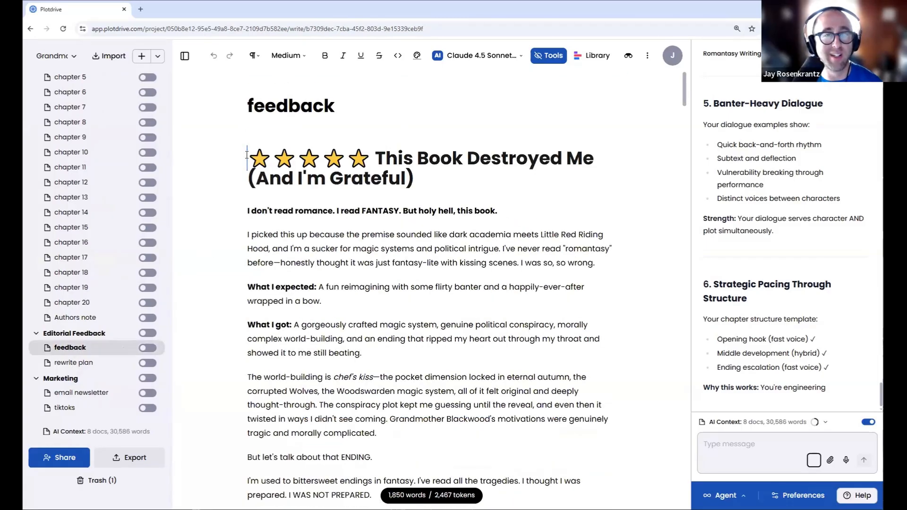
# Look over the fantasy reader's "This Book Destroyed Me" review and the opening of the Amazon reader review of the outline.
pyautogui.scroll(-1, 248, 148)
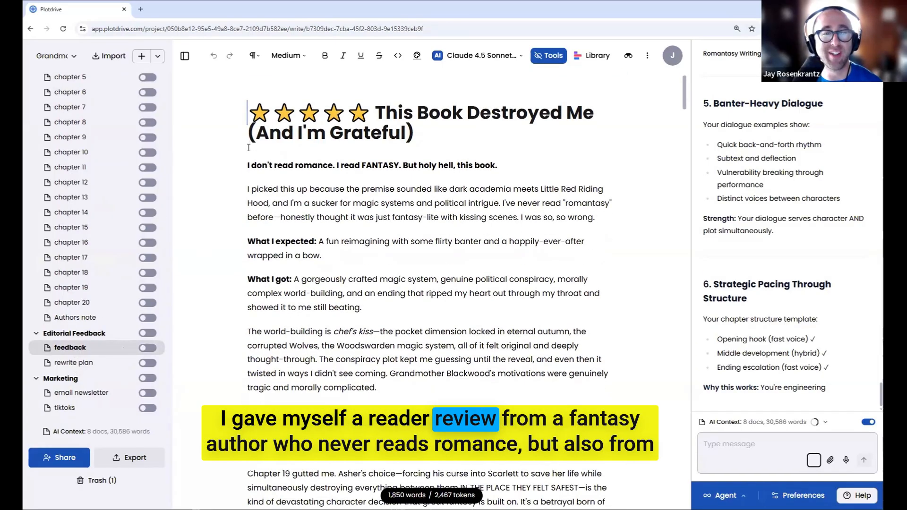
pyautogui.scroll(1, 272, 127)
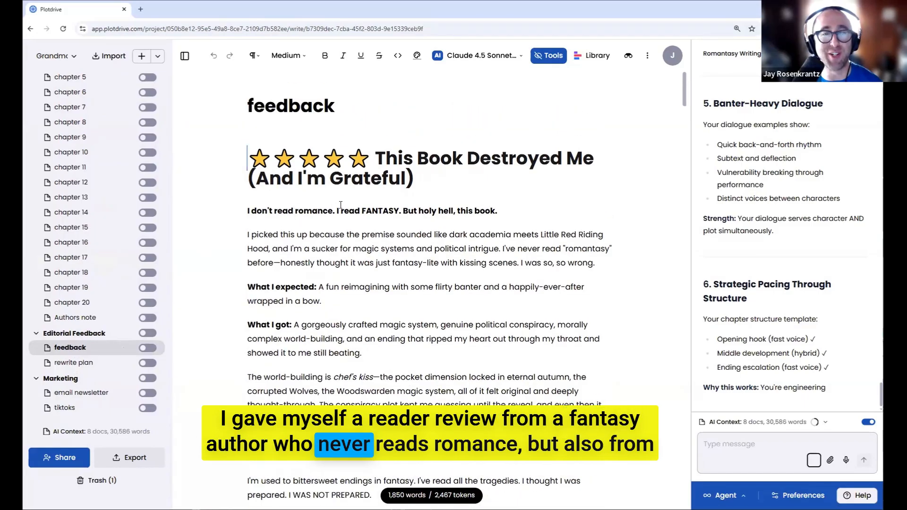
pyautogui.scroll(-20, 340, 204)
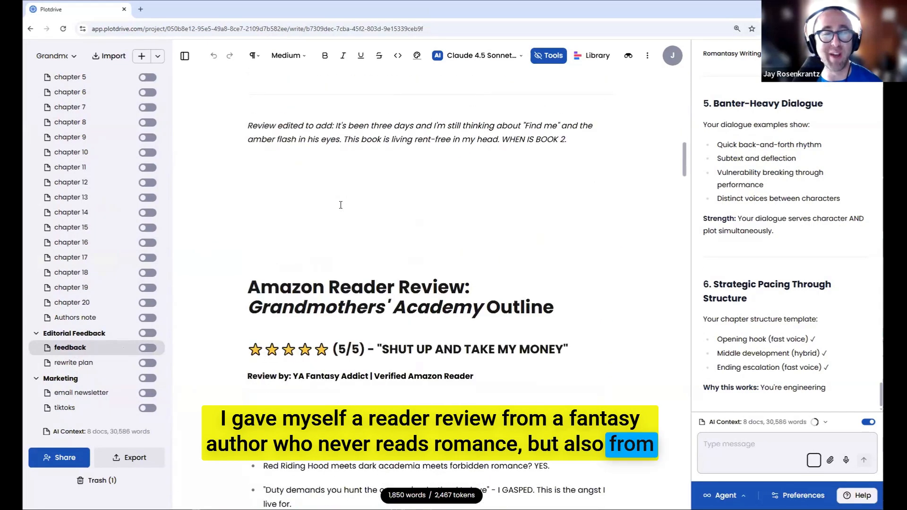
pyautogui.scroll(-1, 303, 194)
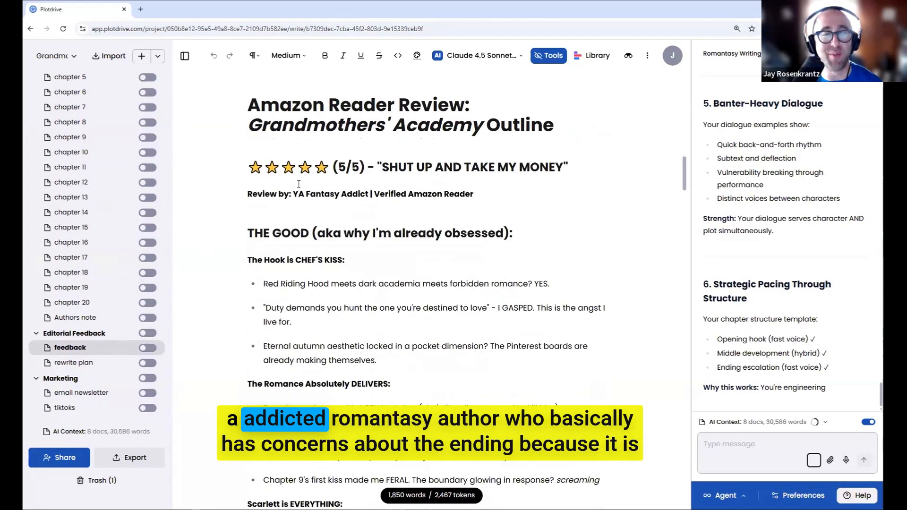
# Read the Amazon review's concerns about the ending, and continue through the final verdict to the update and closing hashtags.
pyautogui.scroll(-15, 298, 184)
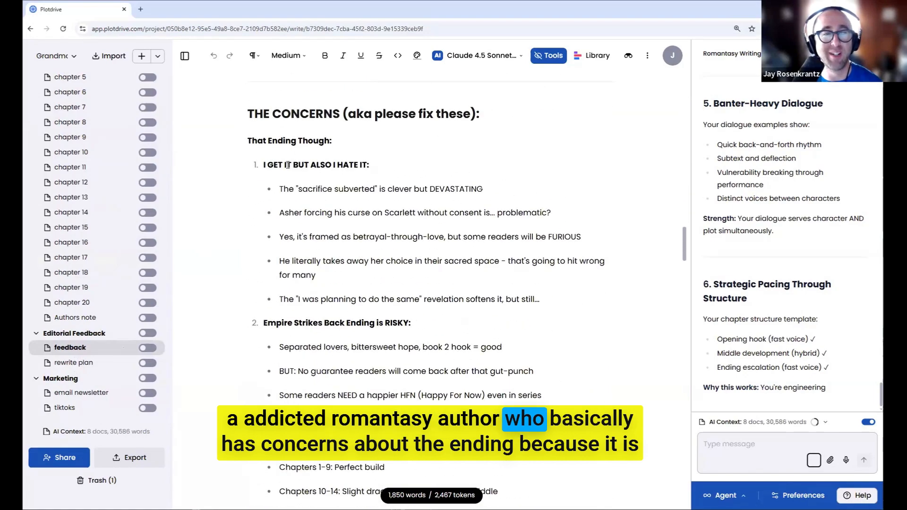
pyautogui.scroll(-1, 287, 165)
pyautogui.scroll(3, 363, 229)
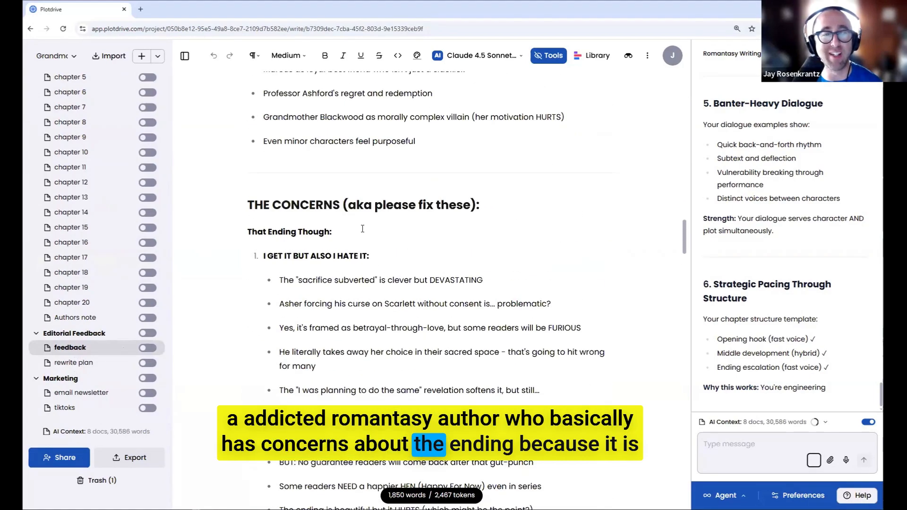
pyautogui.scroll(-11, 362, 229)
pyautogui.scroll(6, 370, 294)
pyautogui.scroll(-15, 370, 293)
pyautogui.scroll(-10, 370, 293)
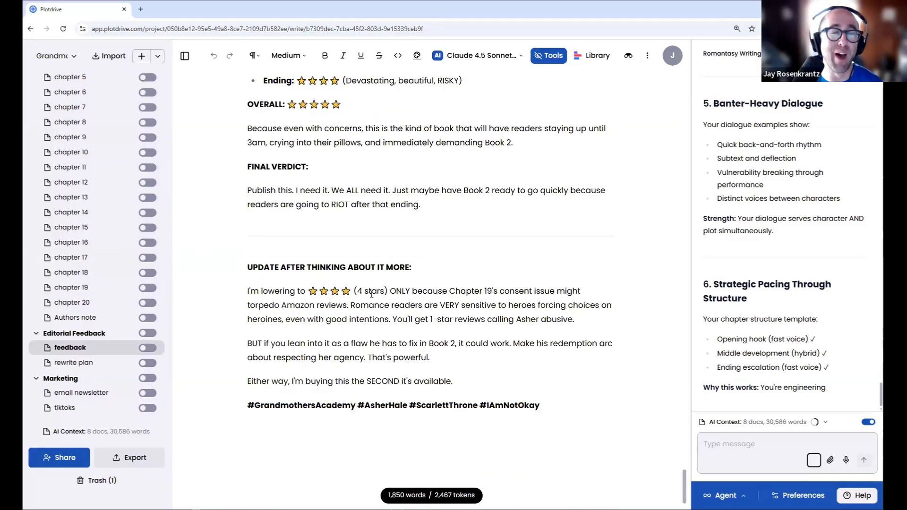
# Review the "A Letter From the Forest" document in the Book Draft folder, down through its Reader Advisory section.
pyautogui.scroll(3, 76, 189)
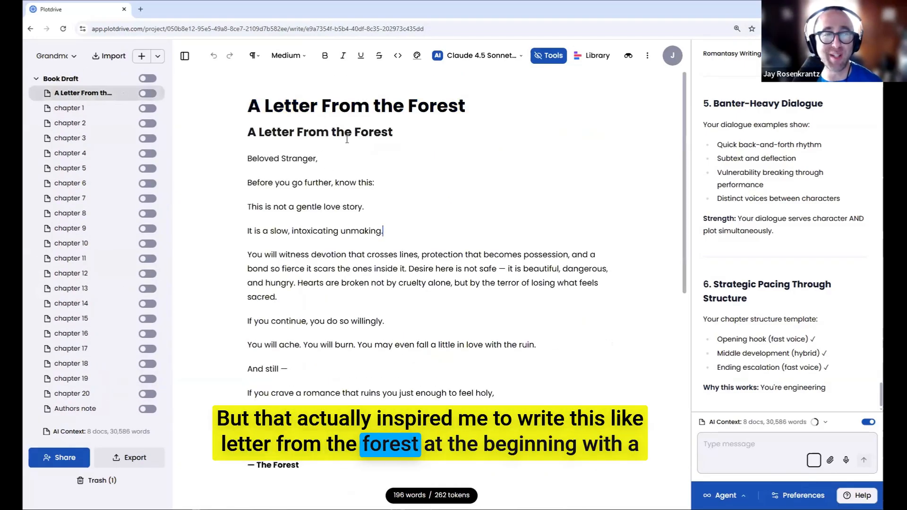
pyautogui.scroll(-1, 346, 139)
pyautogui.scroll(-6, 347, 140)
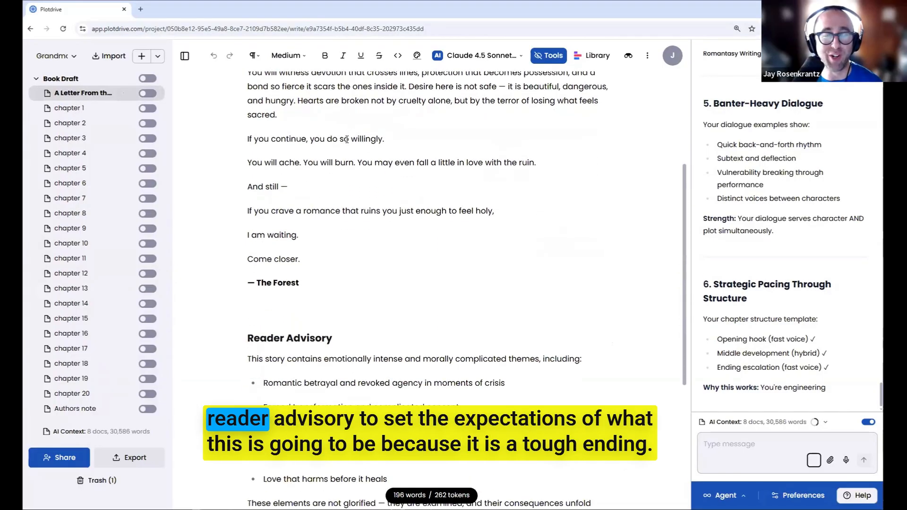
pyautogui.scroll(4, 377, 160)
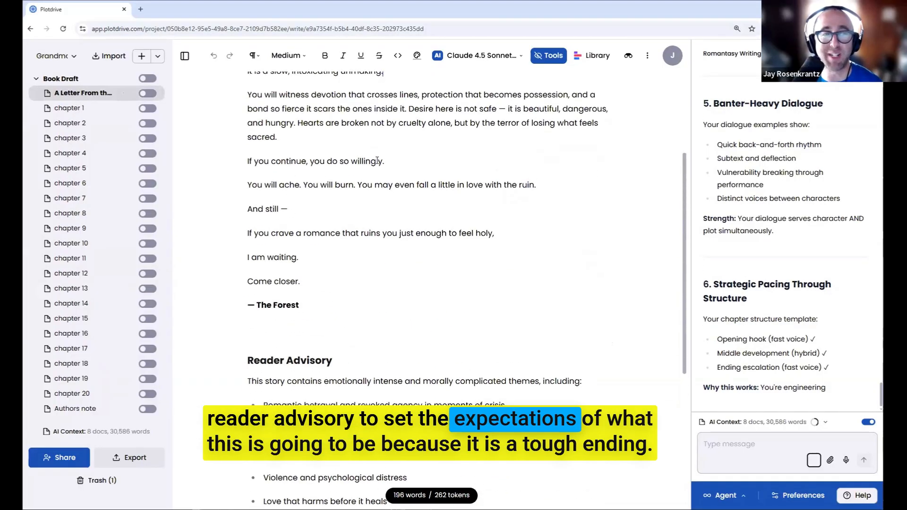
pyautogui.scroll(-2, 416, 197)
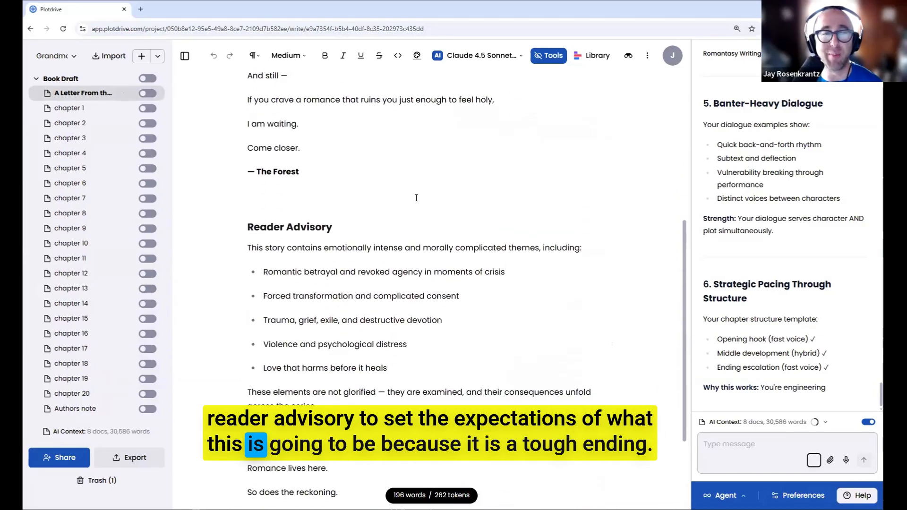
pyautogui.scroll(-1, 416, 197)
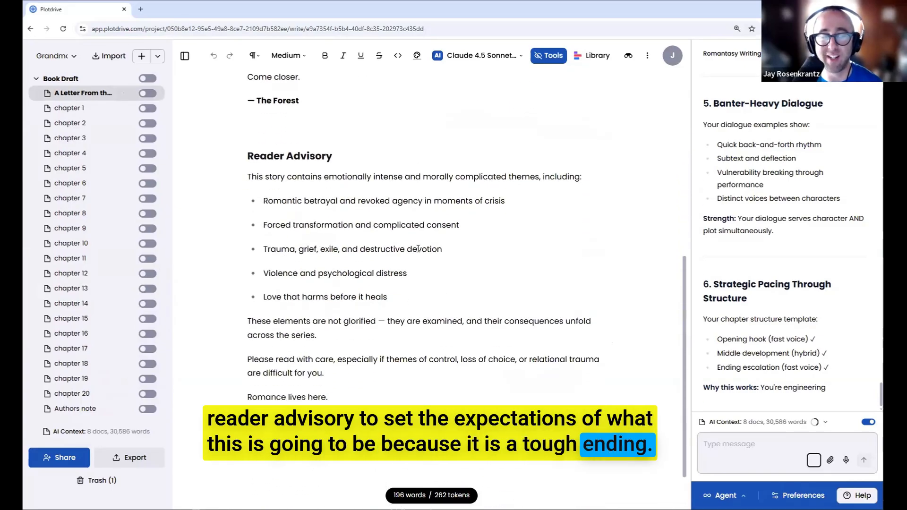
# Open the Authors note document and read it through to the section on how the story was shaped.
pyautogui.click(75, 408)
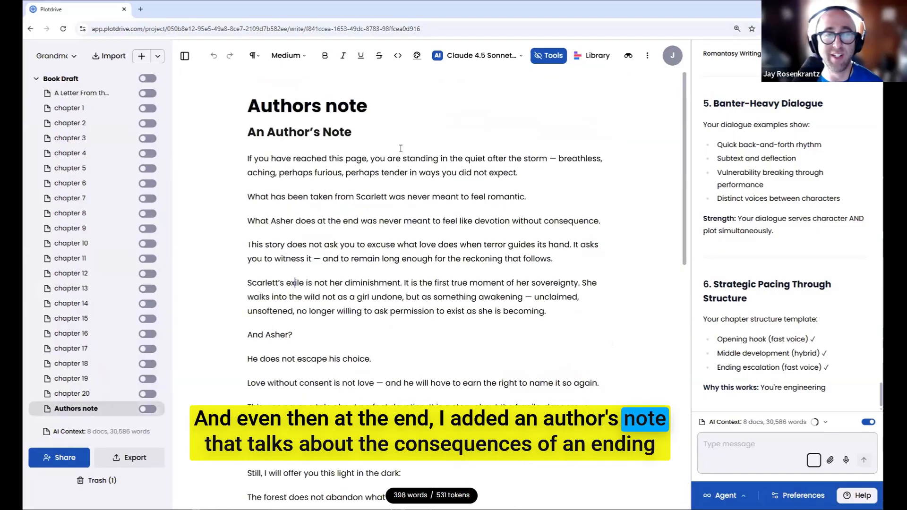
pyautogui.scroll(-5, 401, 149)
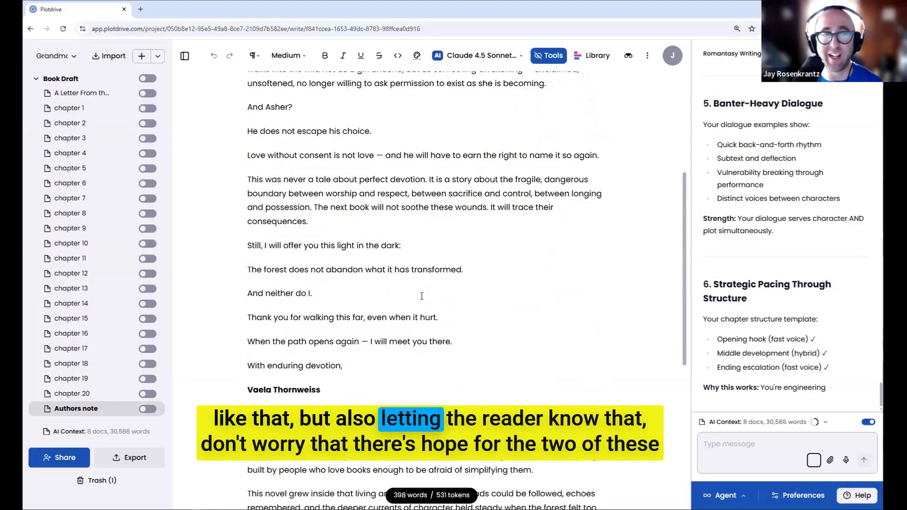
pyautogui.scroll(4, 422, 296)
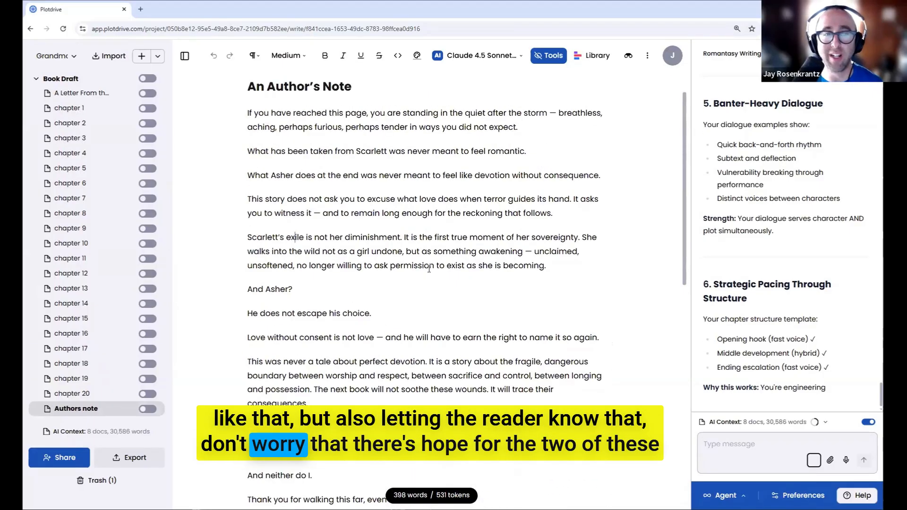
pyautogui.scroll(-4, 429, 268)
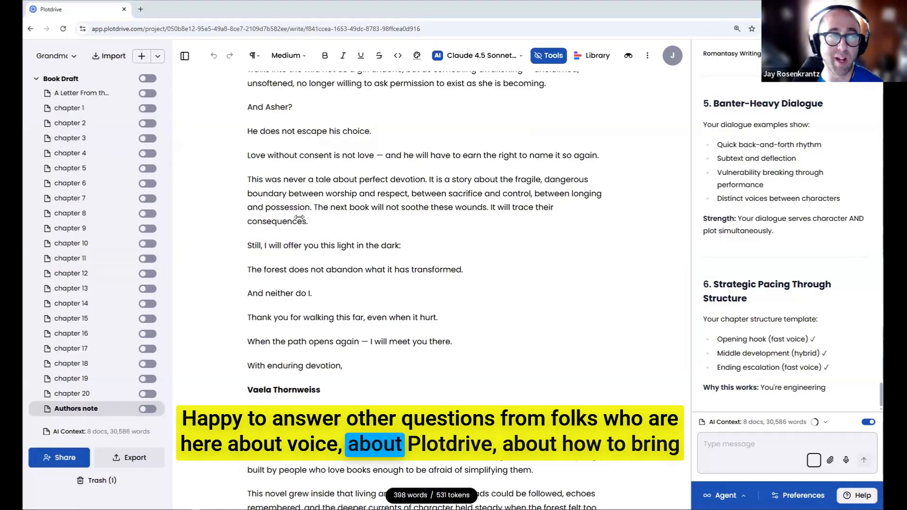
pyautogui.scroll(4, 108, 182)
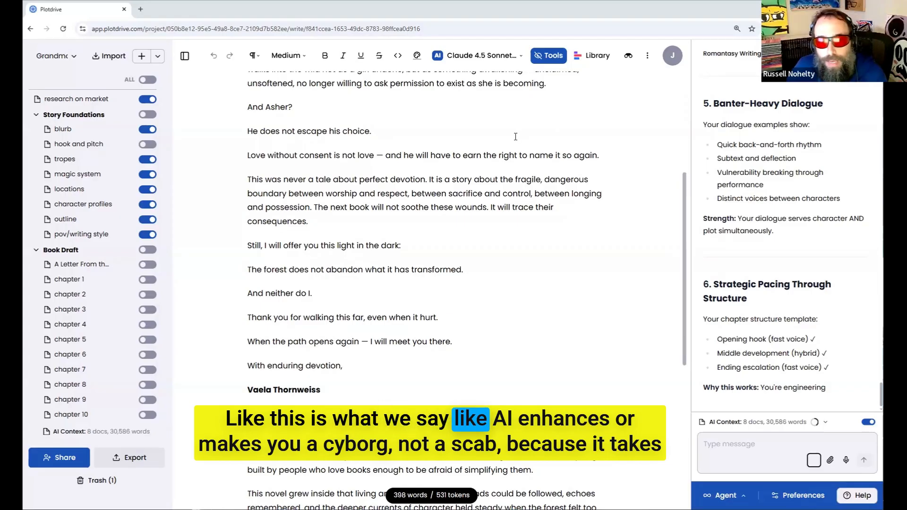
pyautogui.scroll(-4, 463, 147)
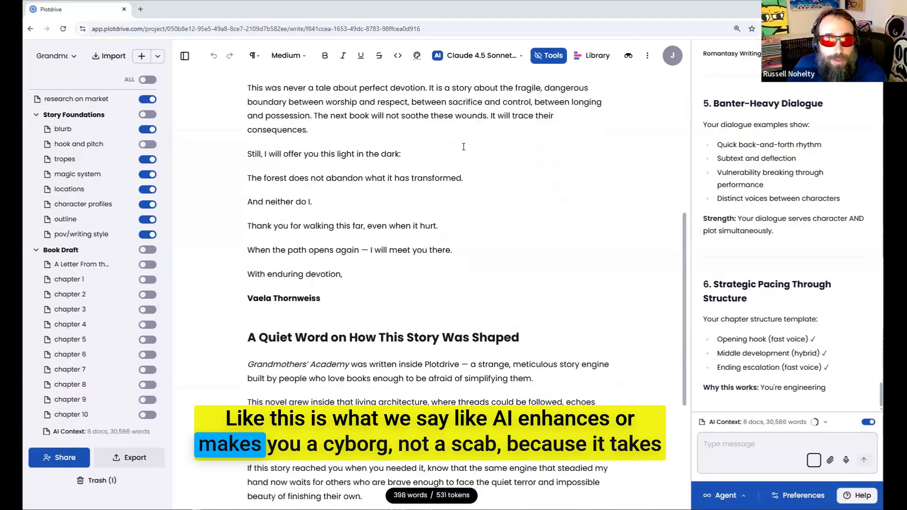
pyautogui.scroll(-1, 493, 117)
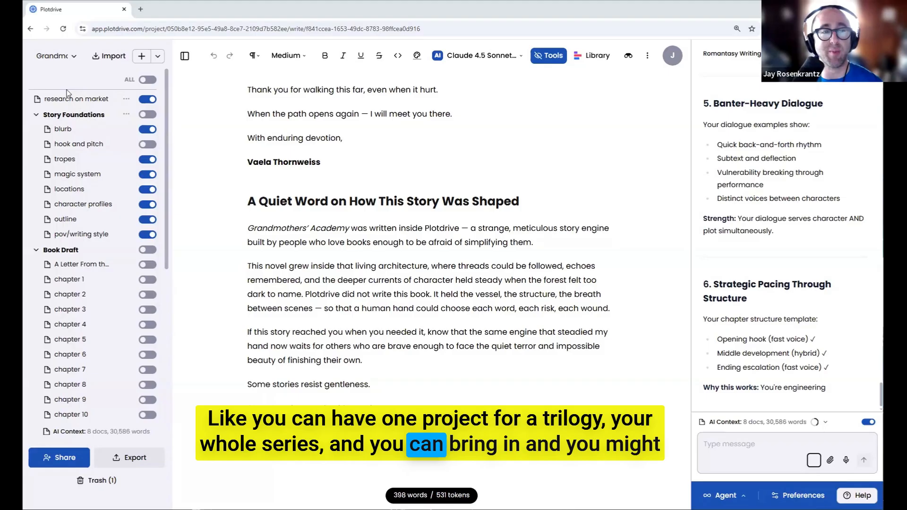
# Create a folder named "book 1" and move it to the top of the project's document list.
pyautogui.click(157, 57)
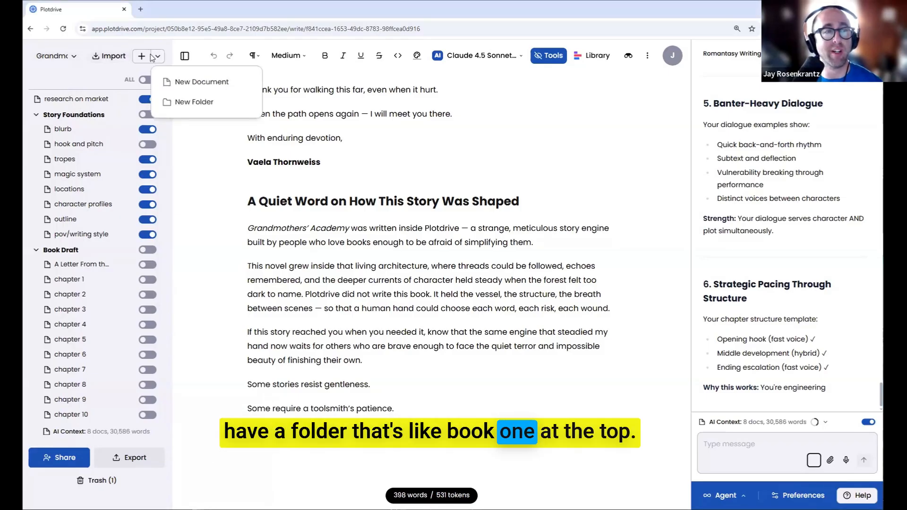
pyautogui.click(177, 103)
pyautogui.write('book 1')
pyautogui.press('Return')
pyautogui.moveTo(60, 212); pyautogui.dragTo(72, 97)
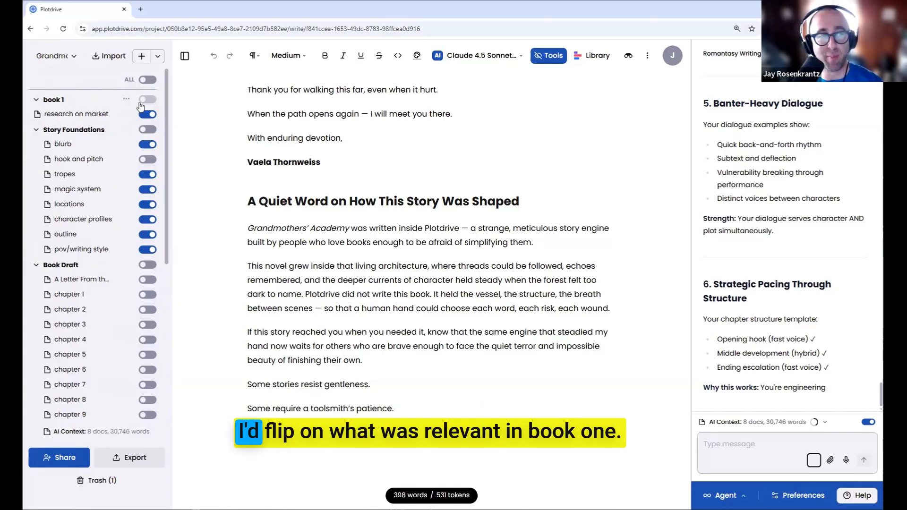
# Add a document named "draft" inside the book 1 folder, then bring up the global tools library.
pyautogui.click(94, 99)
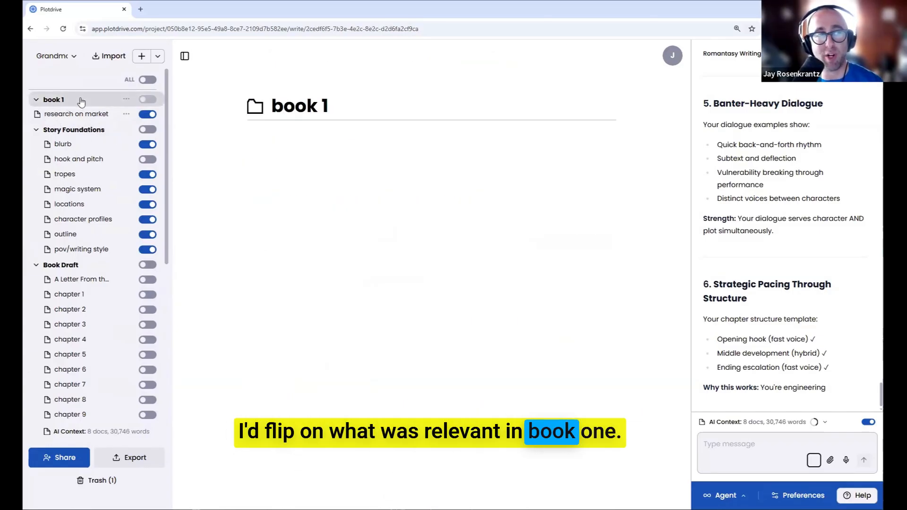
pyautogui.click(142, 56)
pyautogui.write('draft')
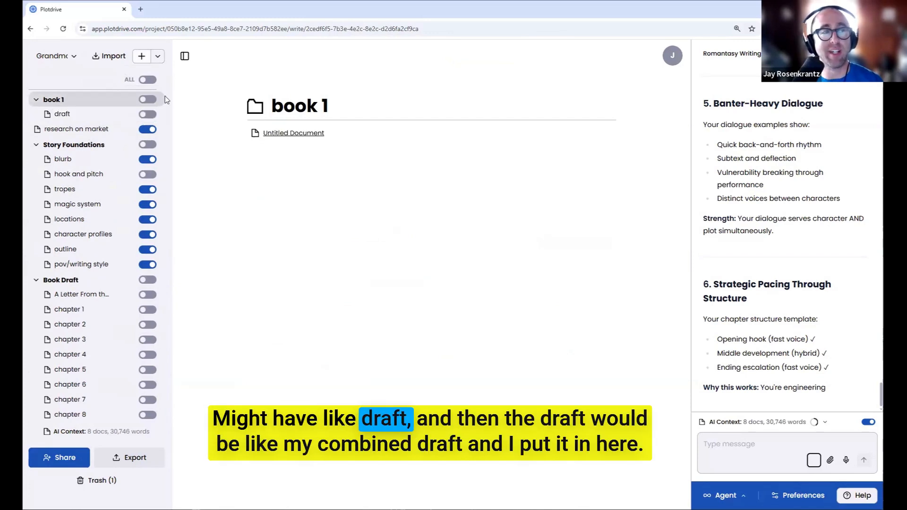
pyautogui.click(83, 116)
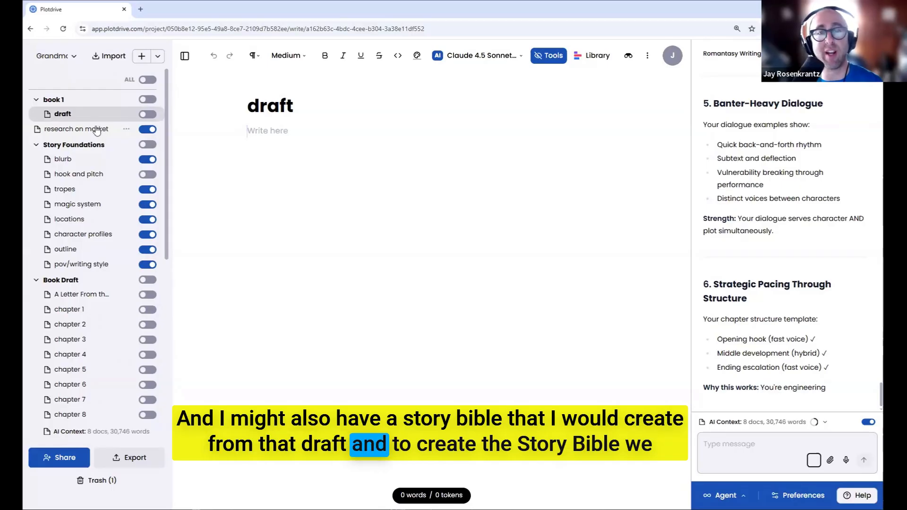
pyautogui.click(591, 56)
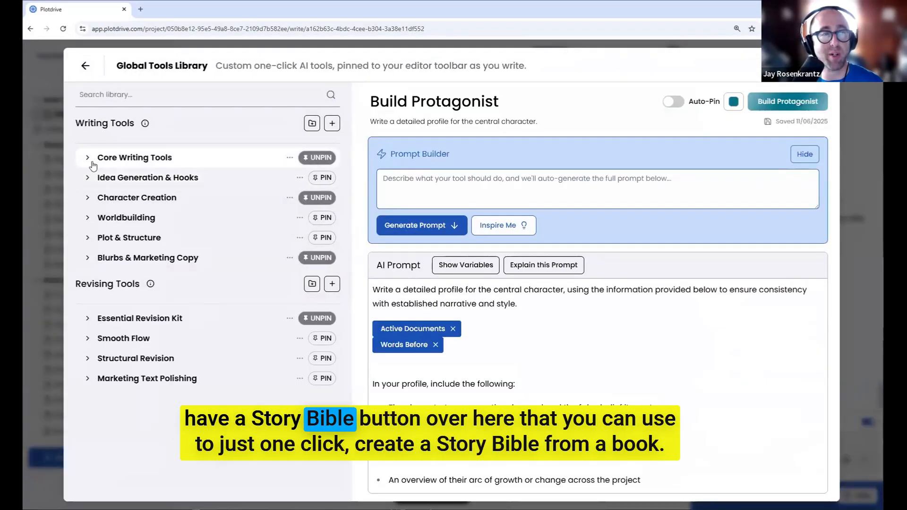
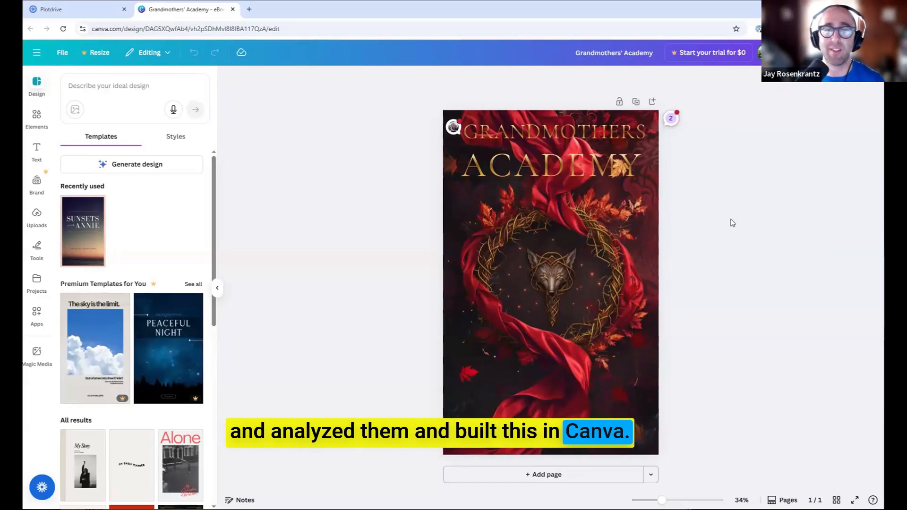
# Switch to Plotdrive, create a folder named "Book 2", and place it above Story Foundations in the document list.
pyautogui.click(82, 15)
pyautogui.scroll(12, 423, 275)
pyautogui.scroll(15, 423, 275)
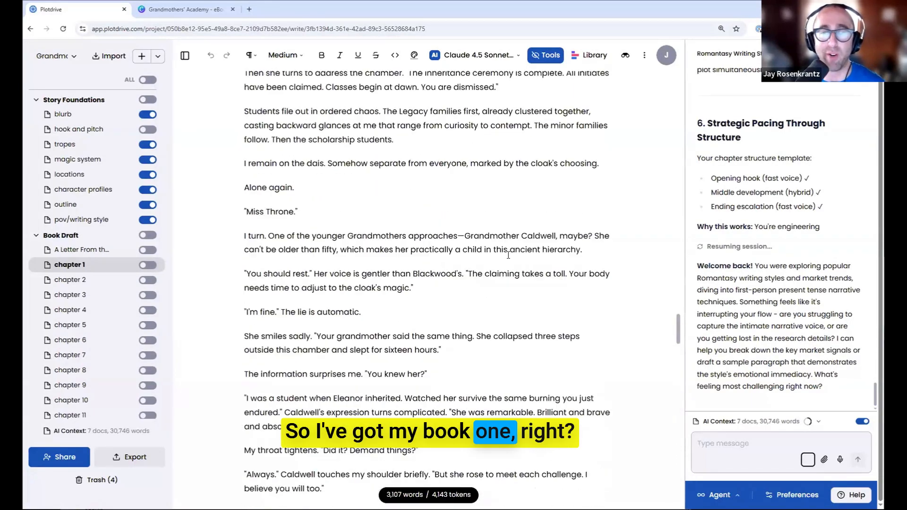
pyautogui.scroll(10, 508, 256)
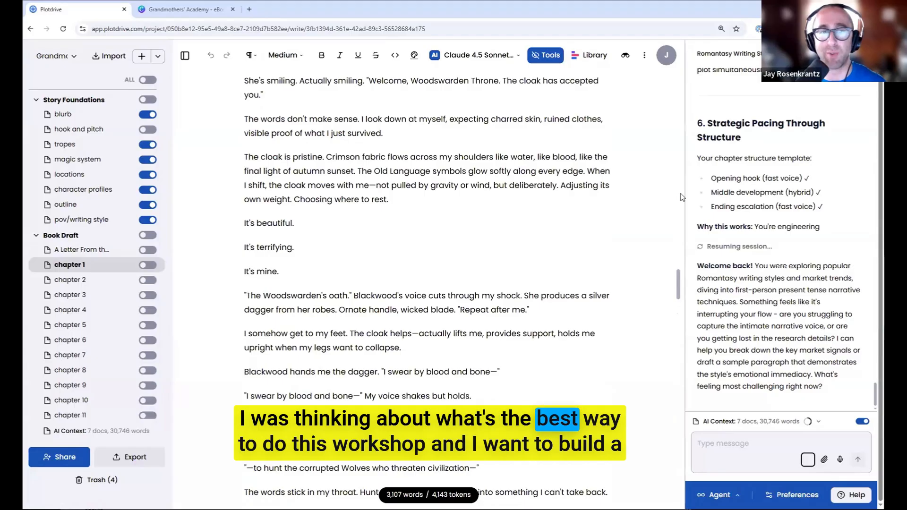
pyautogui.scroll(15, 681, 197)
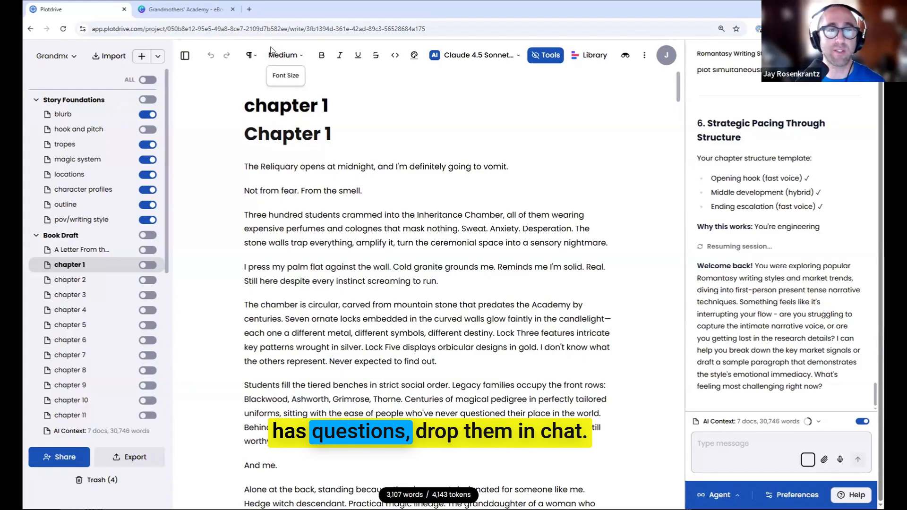
pyautogui.click(157, 56)
pyautogui.click(193, 99)
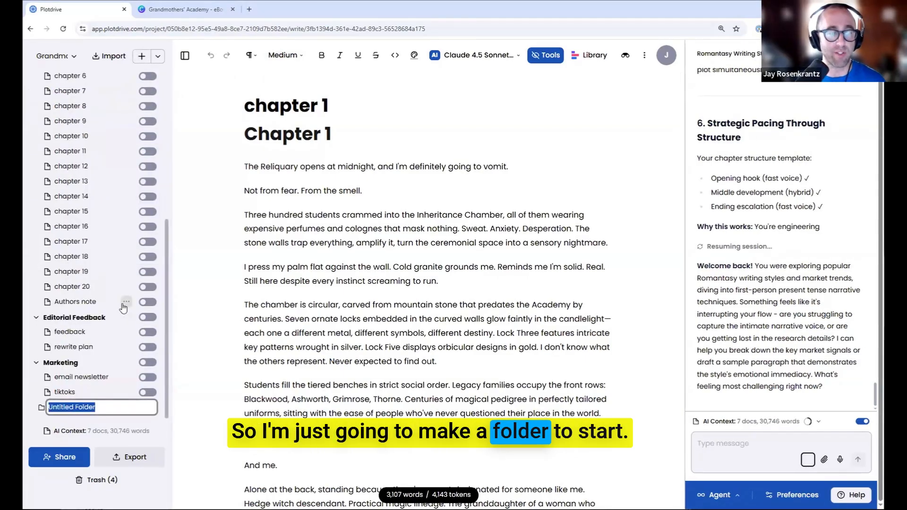
pyautogui.write('Book 2')
pyautogui.press('Return')
pyautogui.moveTo(66, 407); pyautogui.dragTo(85, 98)
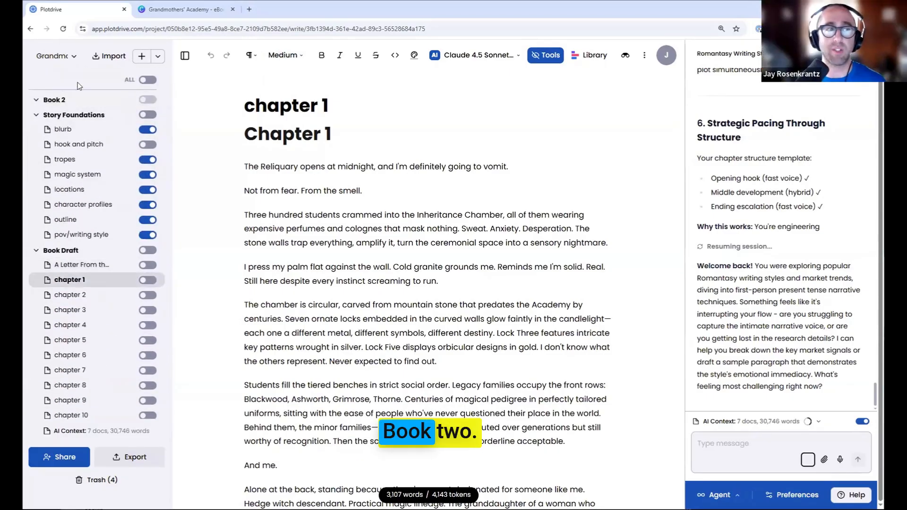
# Leave only the outline document in the AI context and set the co-writer to Ask mode.
pyautogui.click(148, 220)
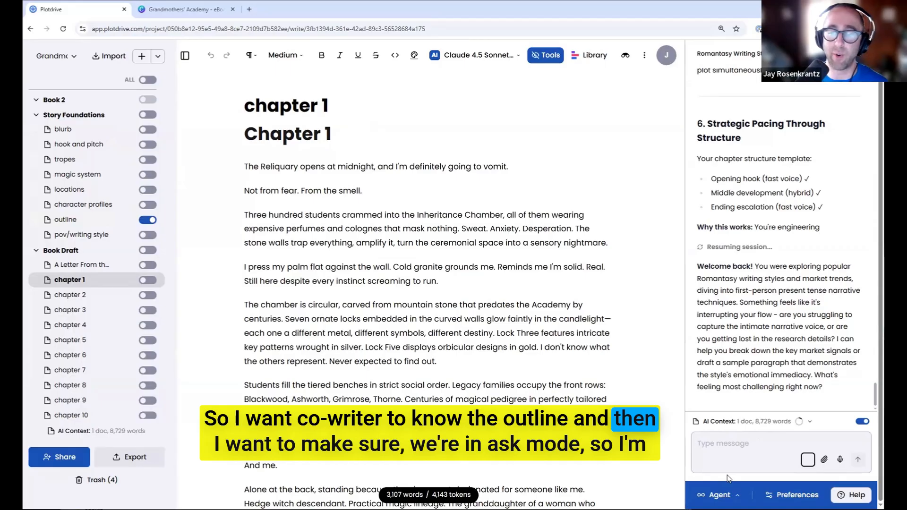
pyautogui.click(716, 495)
pyautogui.click(713, 438)
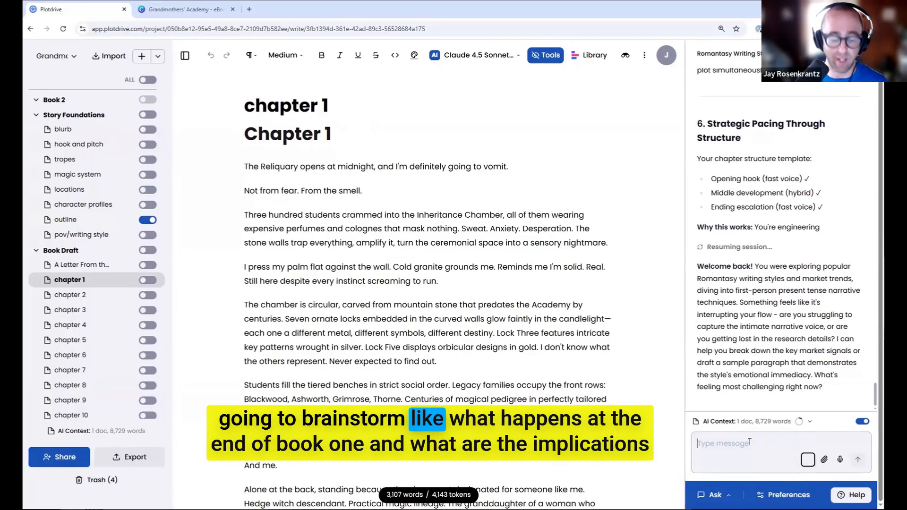
# Ask the co-writer "what happens at the end of book 1, and what are the implications for where the story might go in book 2?".
pyautogui.write('happens at eh of book 1, and whot are the implications for where the st')
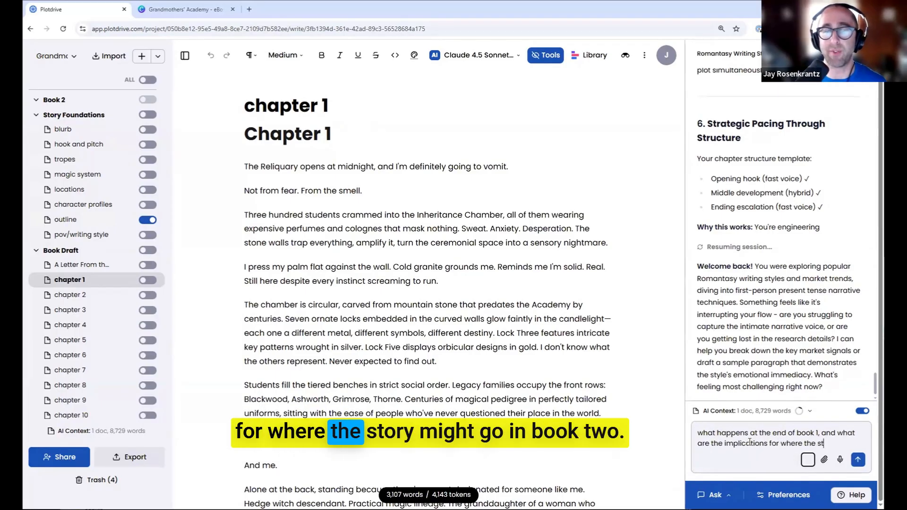
pyautogui.write('ory might go in book 2?')
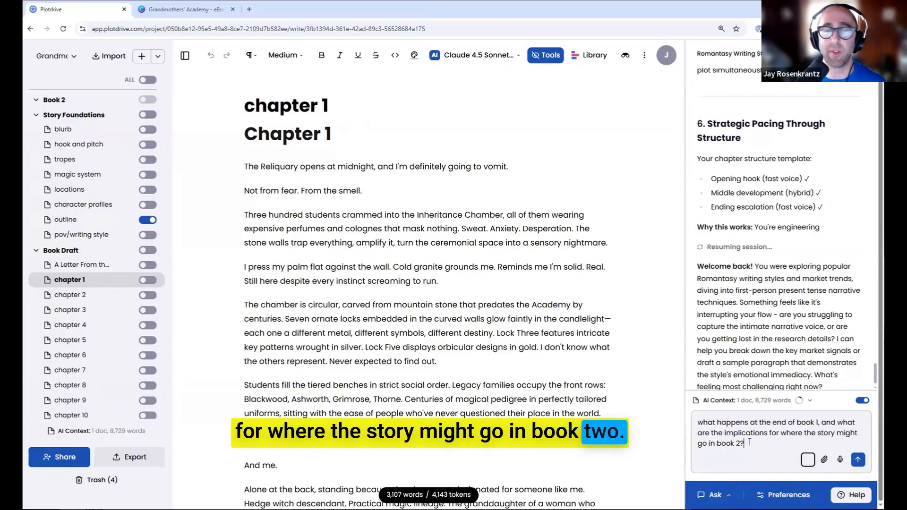
pyautogui.press('Return')
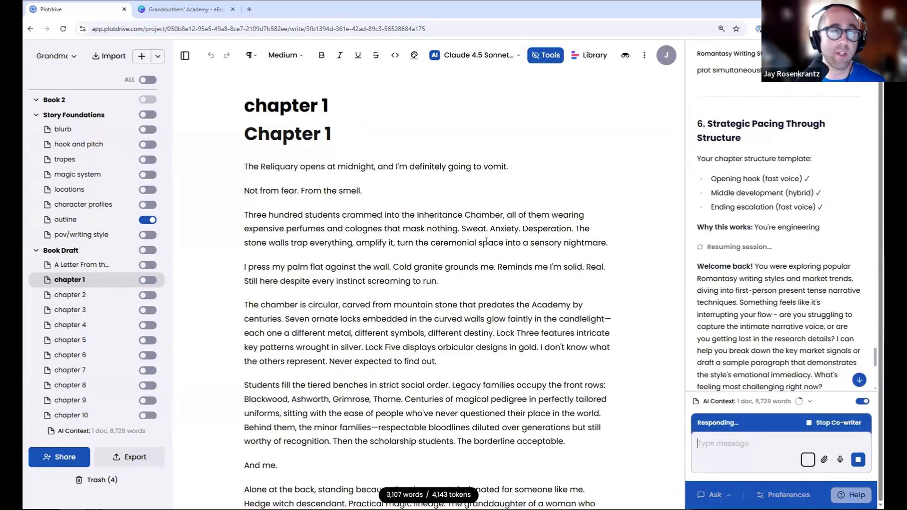
# Add a document named "character profiles" inside the Book 2 folder.
pyautogui.click(73, 102)
pyautogui.click(141, 56)
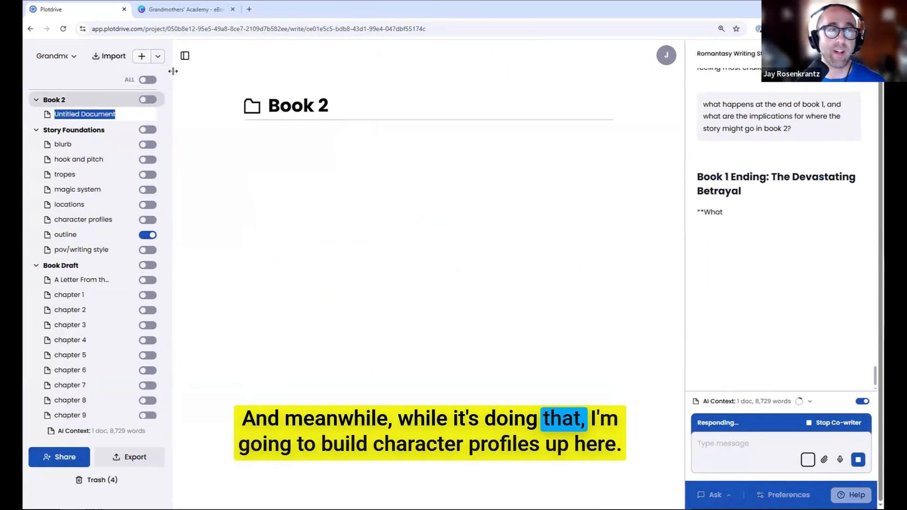
pyautogui.write('cyhharacter profiles')
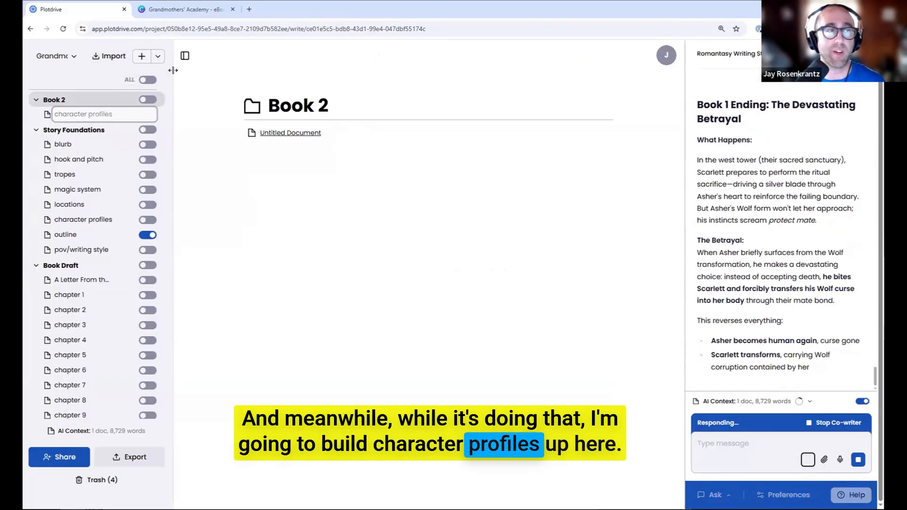
pyautogui.press('Return')
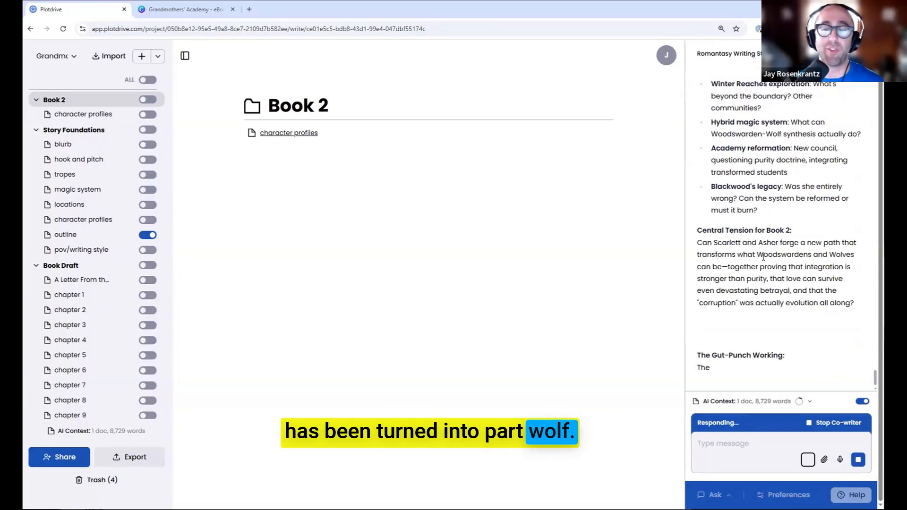
# Read the co-writer's answer about the Book 1 ending and its implications for Book 2.
pyautogui.scroll(5, 774, 245)
pyautogui.scroll(3, 763, 260)
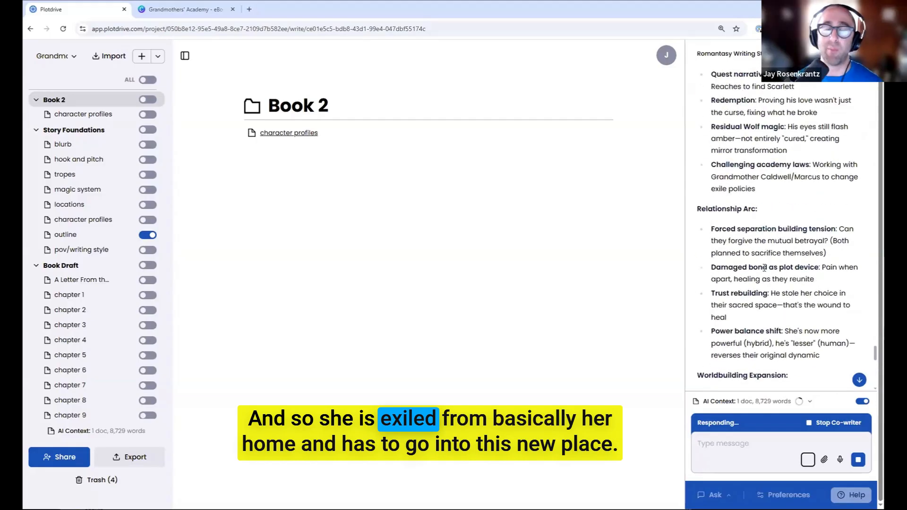
pyautogui.scroll(4, 765, 270)
pyautogui.scroll(8, 765, 270)
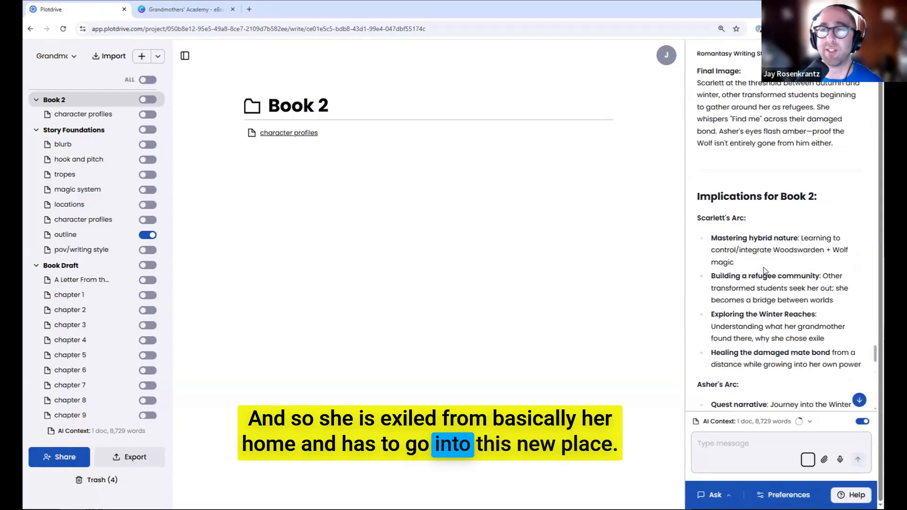
pyautogui.scroll(8, 765, 257)
pyautogui.scroll(-10, 766, 236)
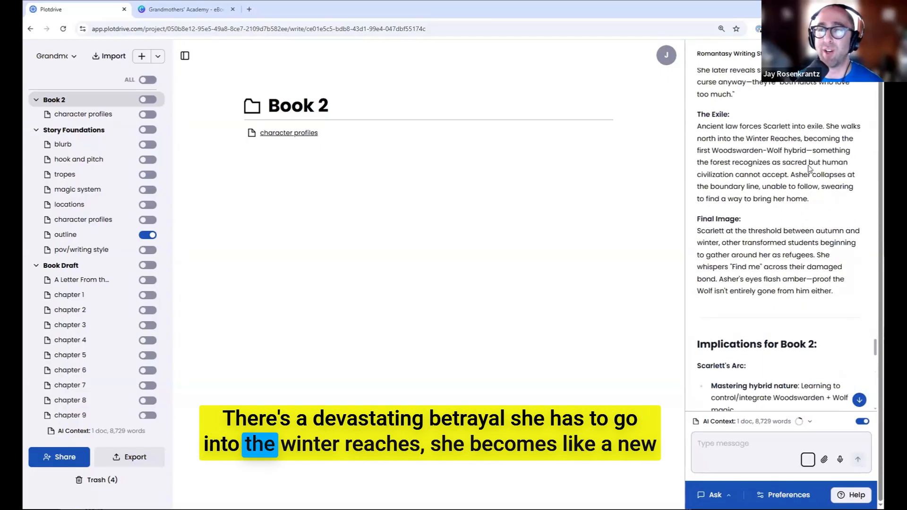
# Review the answer's Scarlett, Asher, relationship and worldbuilding implications for Book 2, down to the central tension.
pyautogui.scroll(-4, 770, 156)
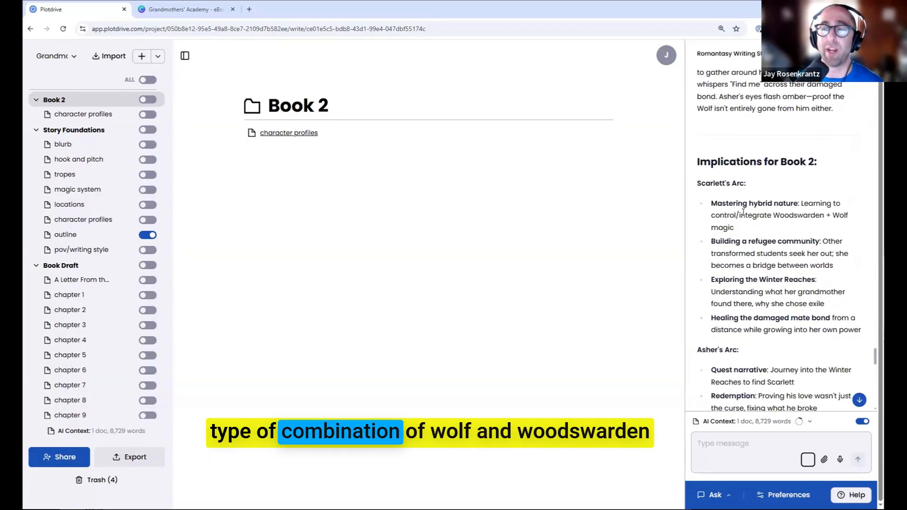
pyautogui.scroll(-2, 795, 195)
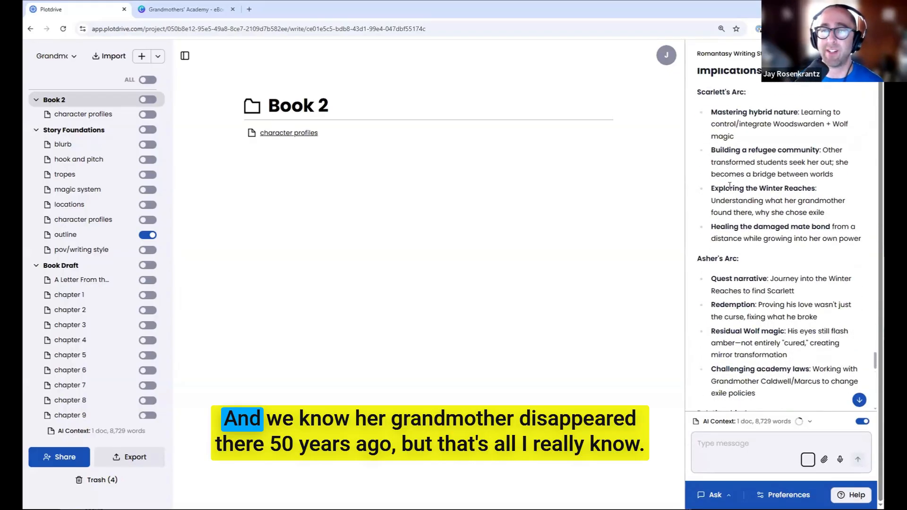
pyautogui.scroll(-1, 730, 186)
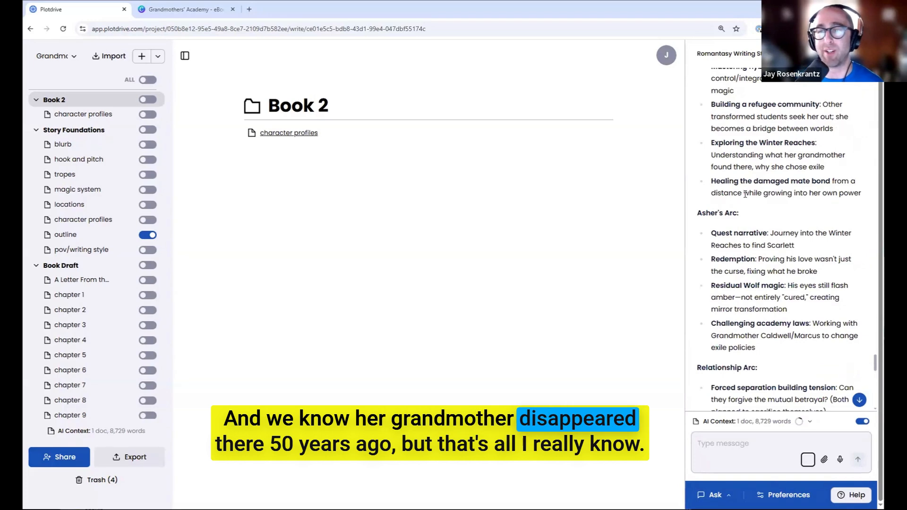
pyautogui.scroll(-5, 745, 194)
pyautogui.scroll(-4, 744, 195)
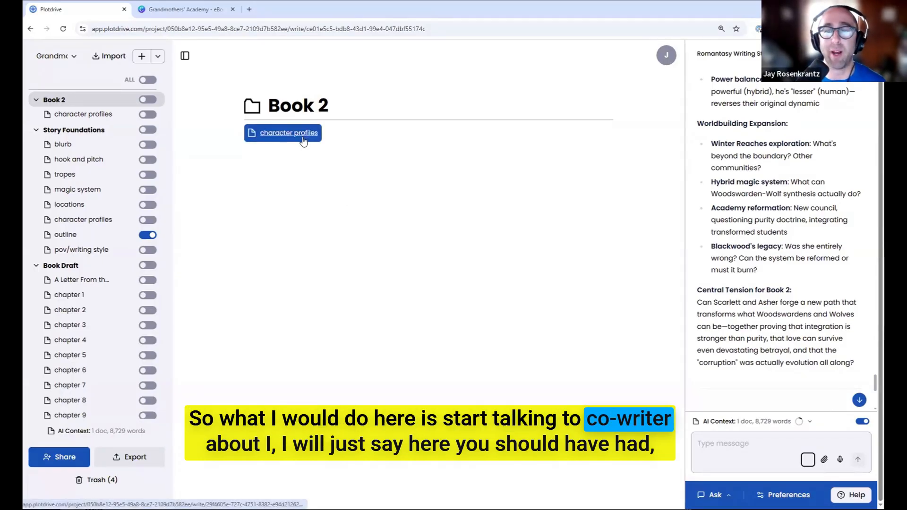
# Begin a new message to the co-writer with "i need to develop a compelling".
pyautogui.click(737, 442)
pyautogui.write('i need to dvelop')
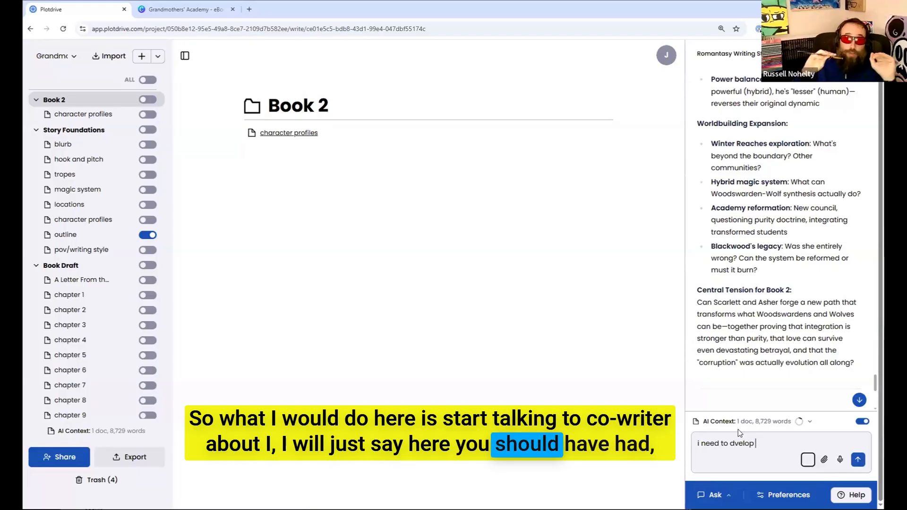
pyautogui.press('BackSpace')
pyautogui.press('BackSpace')
pyautogui.press('BackSpace')
pyautogui.press('BackSpace')
pyautogui.press('BackSpace')
pyautogui.write('evelop a')
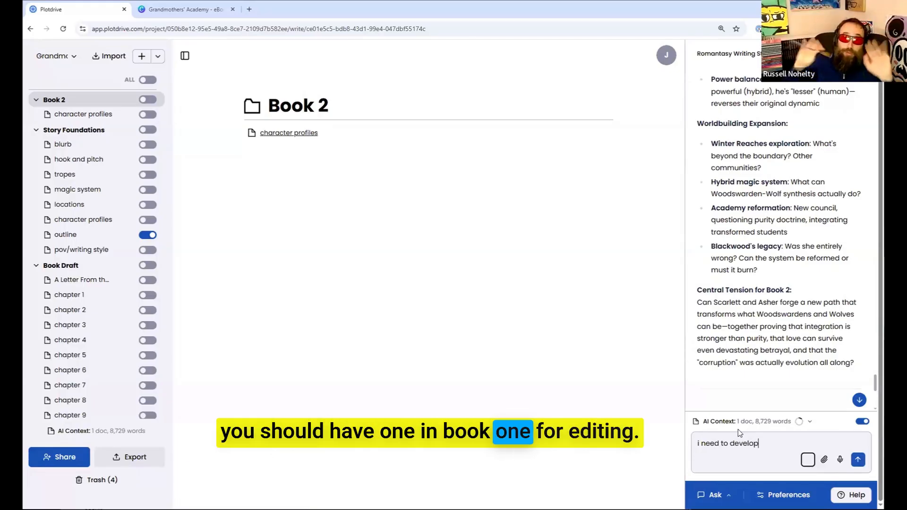
pyautogui.write(' compelling')
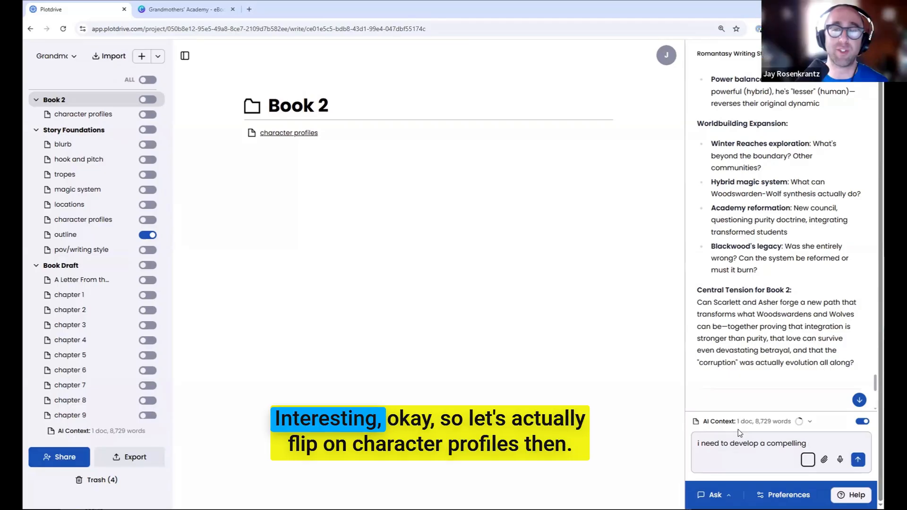
# Include the Story Foundations character profiles in the AI context and continue the message with "cast for book 2, and i know this:".
pyautogui.click(148, 219)
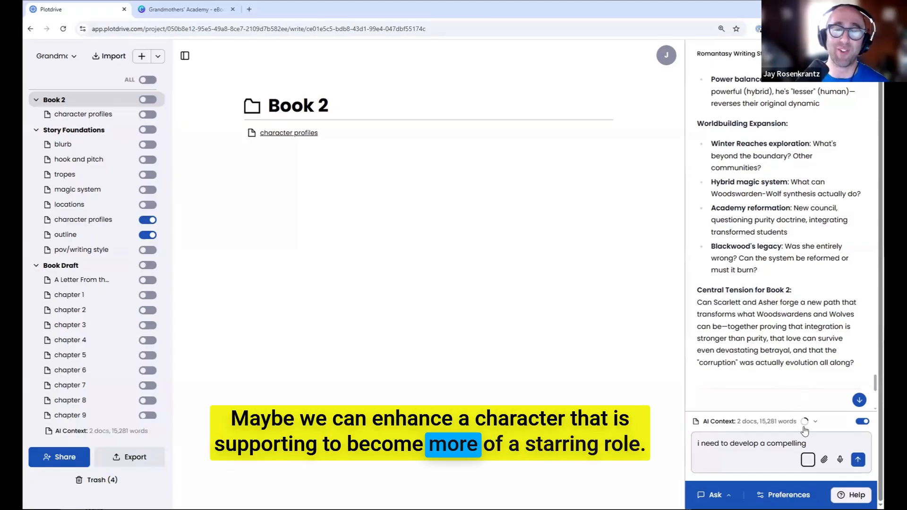
pyautogui.write('cast f')
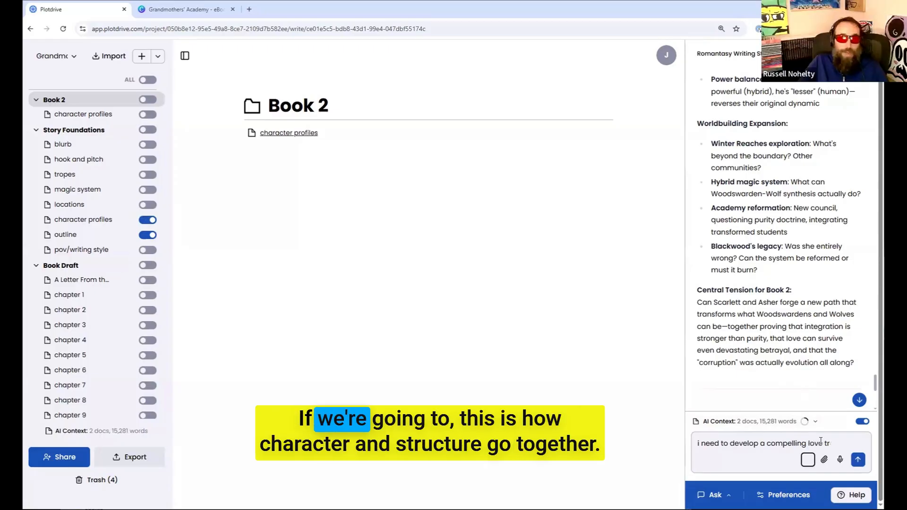
pyautogui.write('or book 2, ')
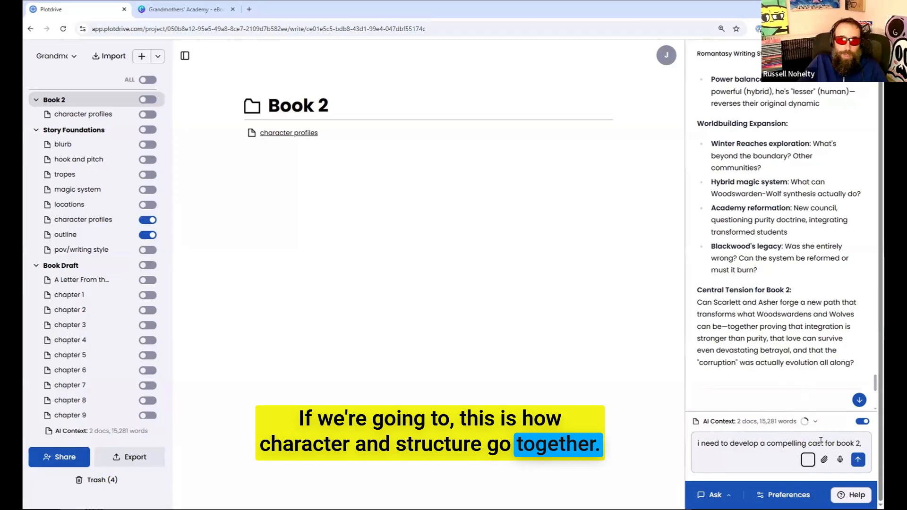
pyautogui.write('and i know this')
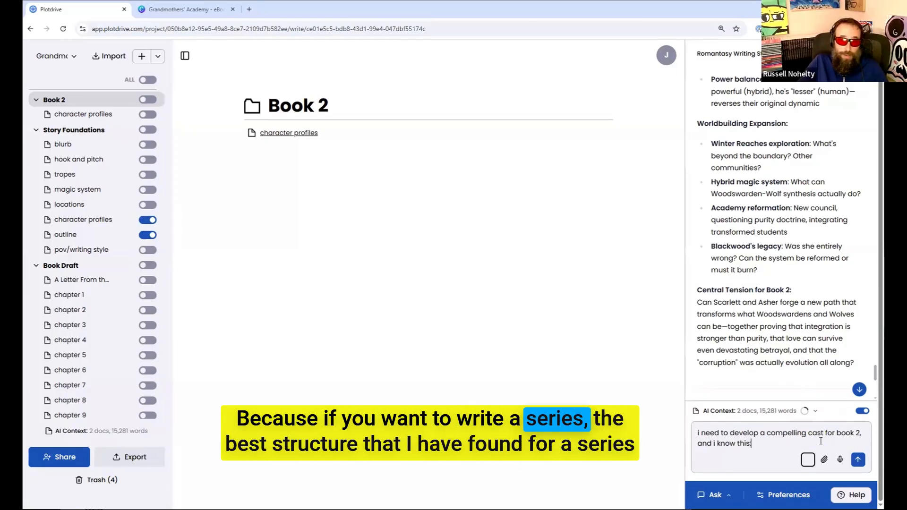
pyautogui.write(':')
pyautogui.hotkey('shift', 'Return')
pyautogui.hotkey('shift', 'Return')
pyautogui.press('BackSpace')
pyautogui.press('BackSpace')
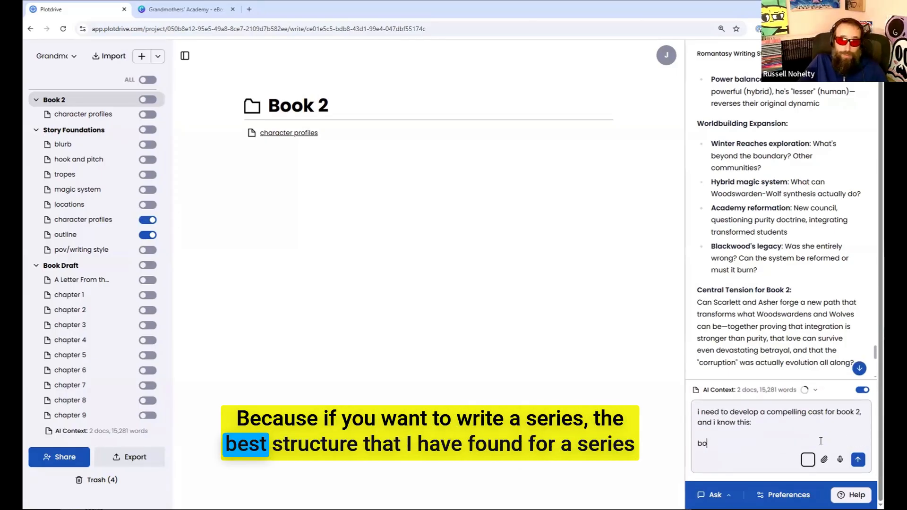
# Add "book 3 has to end HEA" as the first story requirement in the co-writer message.
pyautogui.write('ok 3 has to end ')
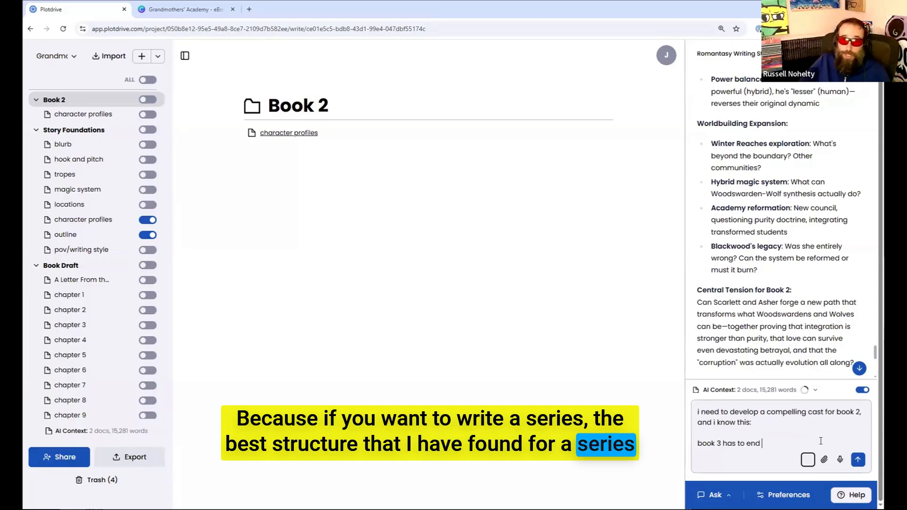
pyautogui.write('HEA')
pyautogui.hotkey('shift', 'Return')
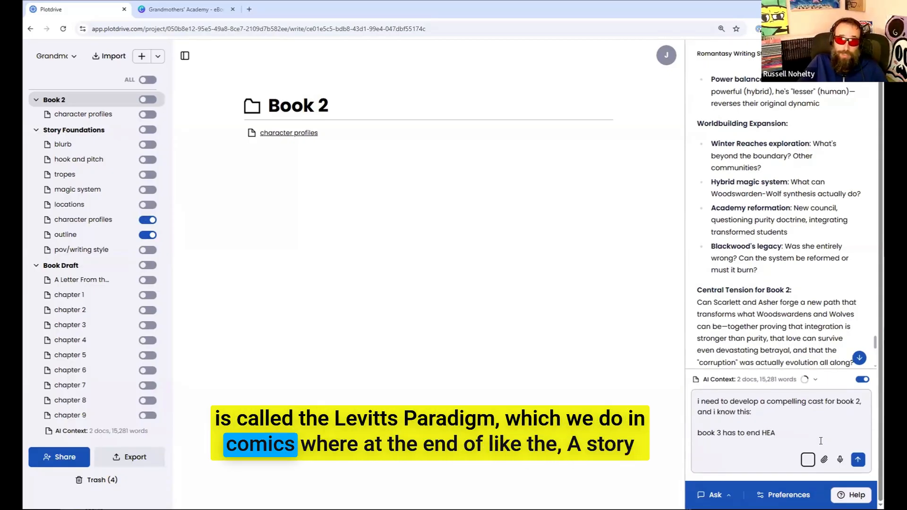
# Add a love triangle requirement: its character, possibly introduced in book 1, rises to become a real problem for the fated mates trope.
pyautogui.write('there must b')
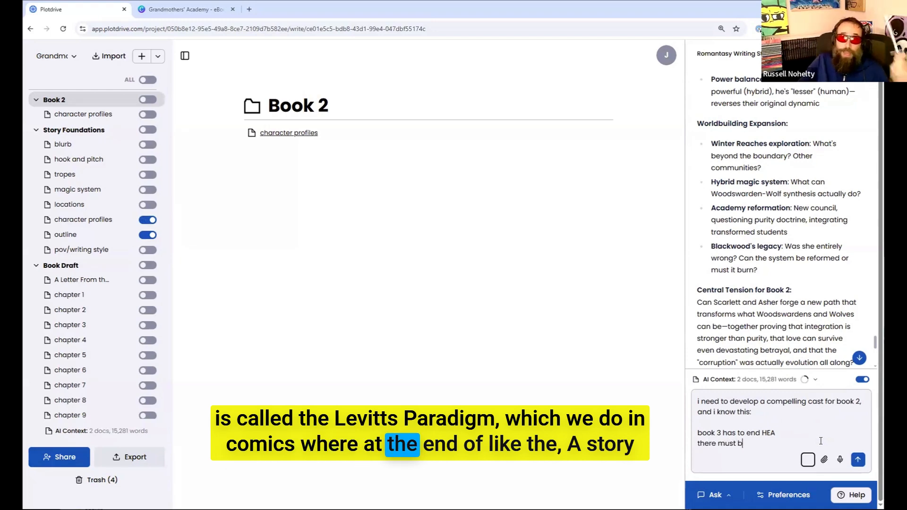
pyautogui.write('e a love triangl')
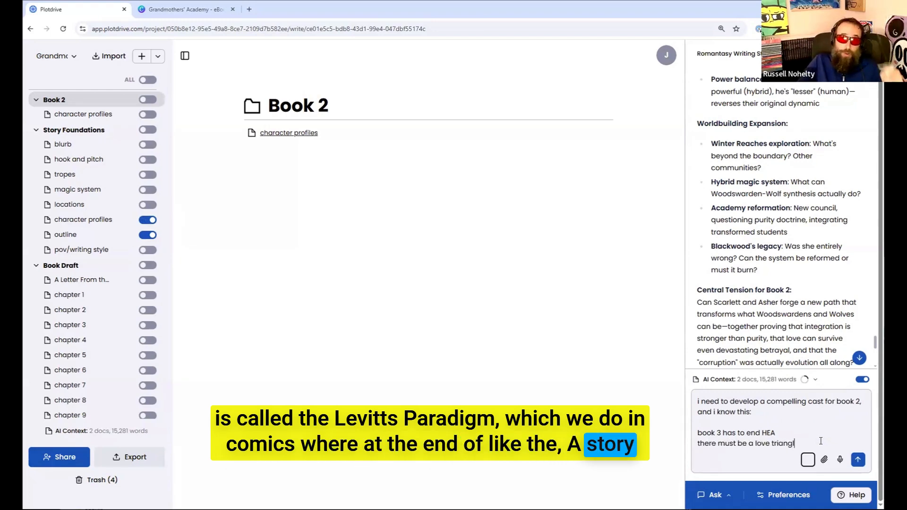
pyautogui.write('e, and this ')
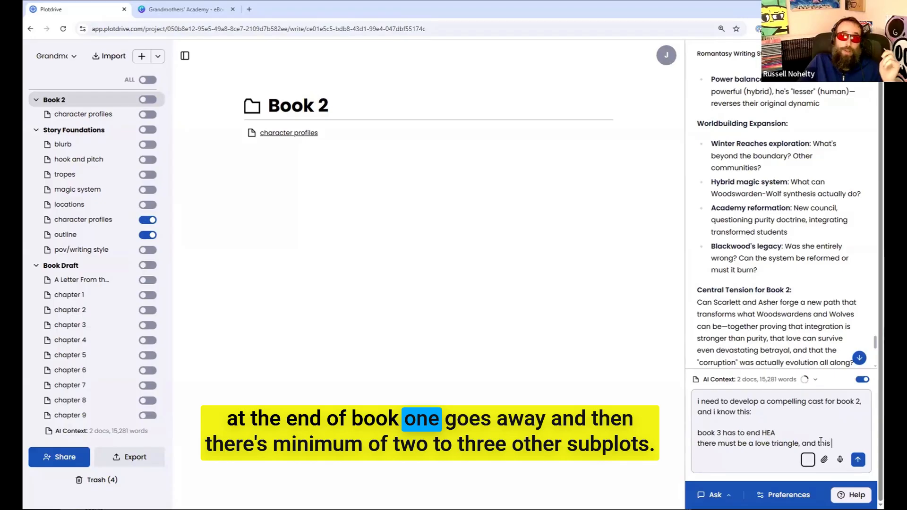
pyautogui.write('character could have been introduced in book 1 but rises to becom')
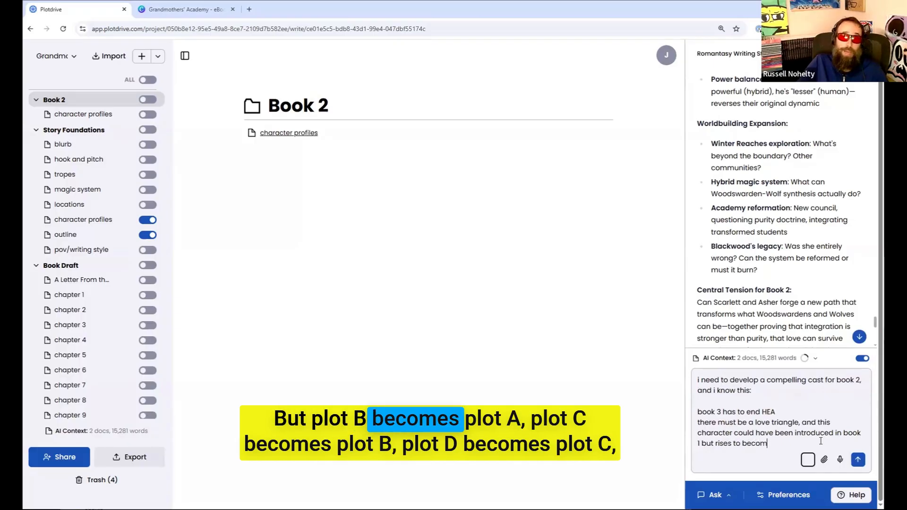
pyautogui.write('e a real')
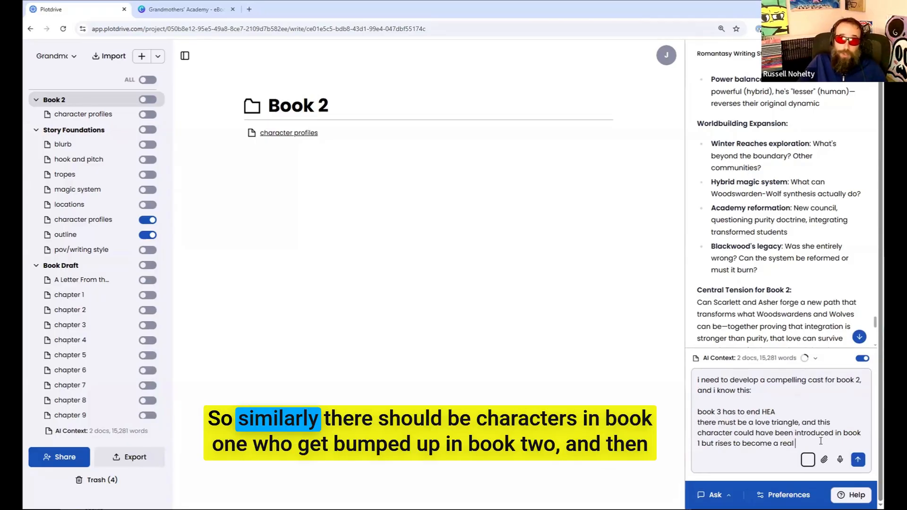
pyautogui.write('problem in the sto')
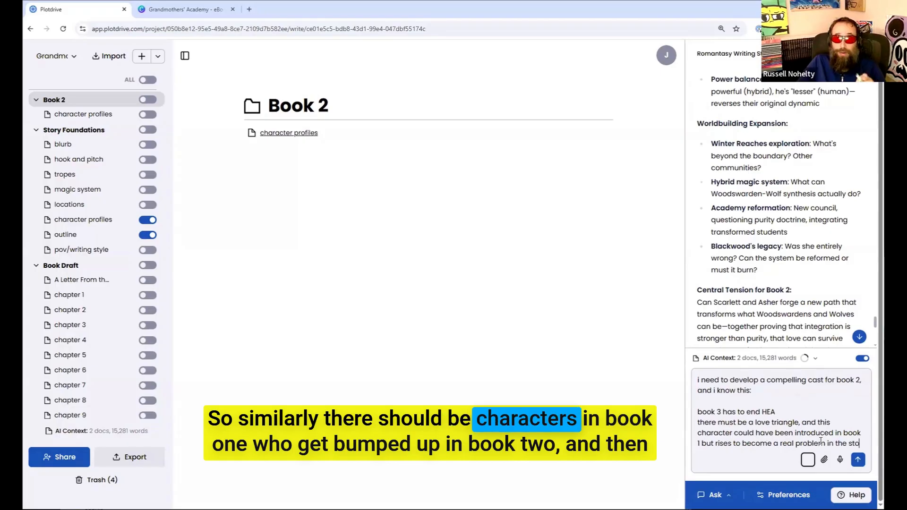
pyautogui.write('ry for the fates mate')
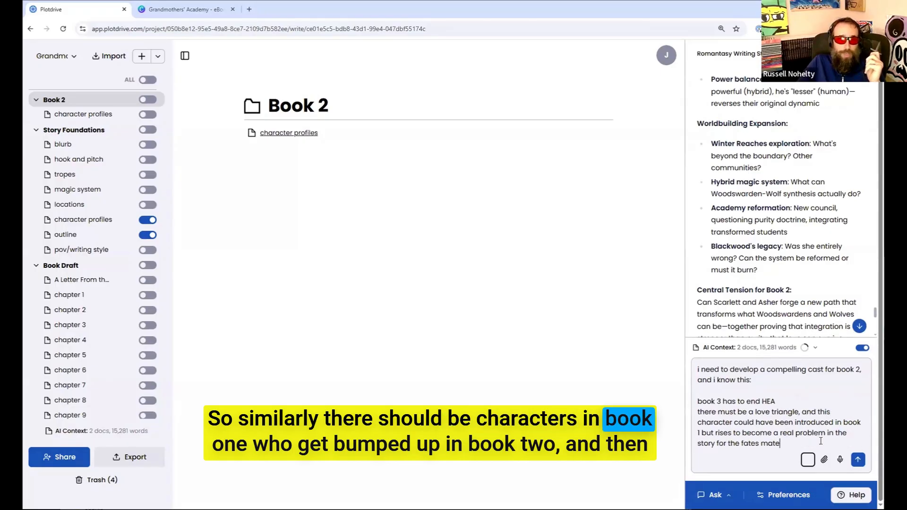
pyautogui.write('s trope')
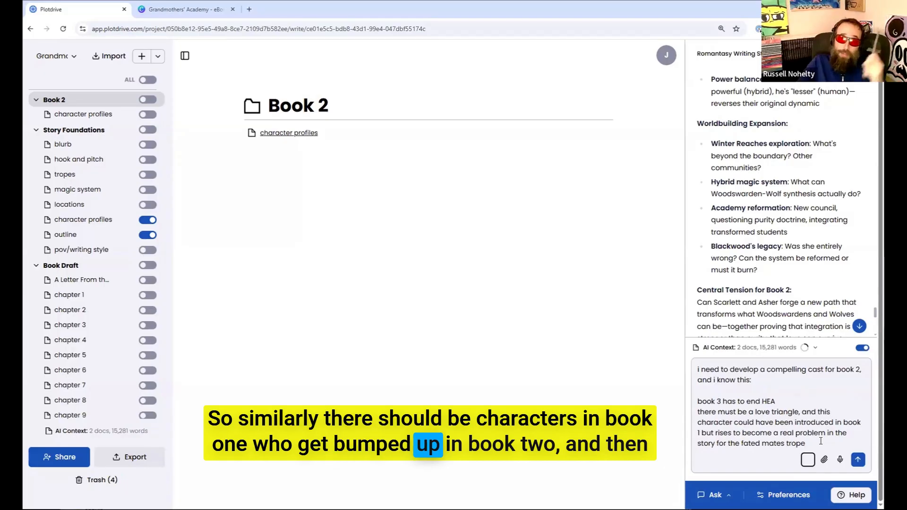
# Add the line "characters in book 1 get bumped up in book 2, and characters in book 2 get bumped off and die".
pyautogui.hotkey('shift', 'Return')
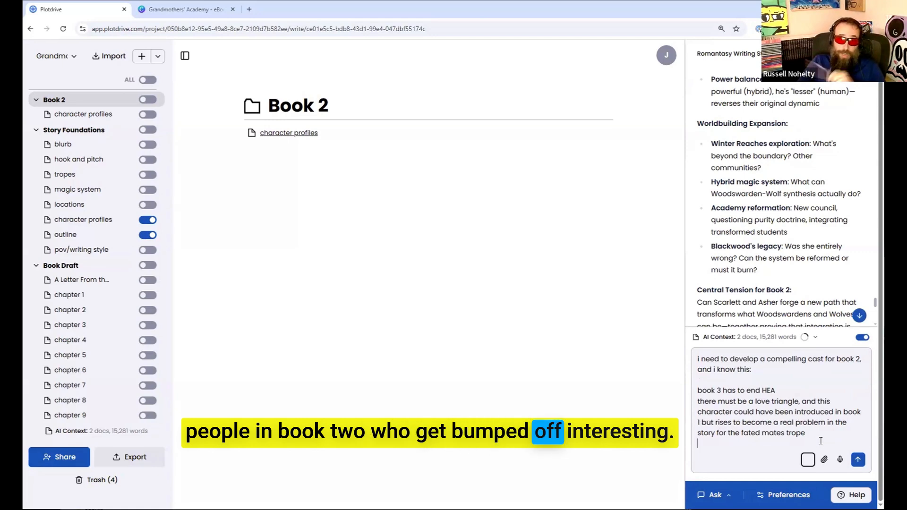
pyautogui.hotkey('shift', 'Return')
pyautogui.write('c')
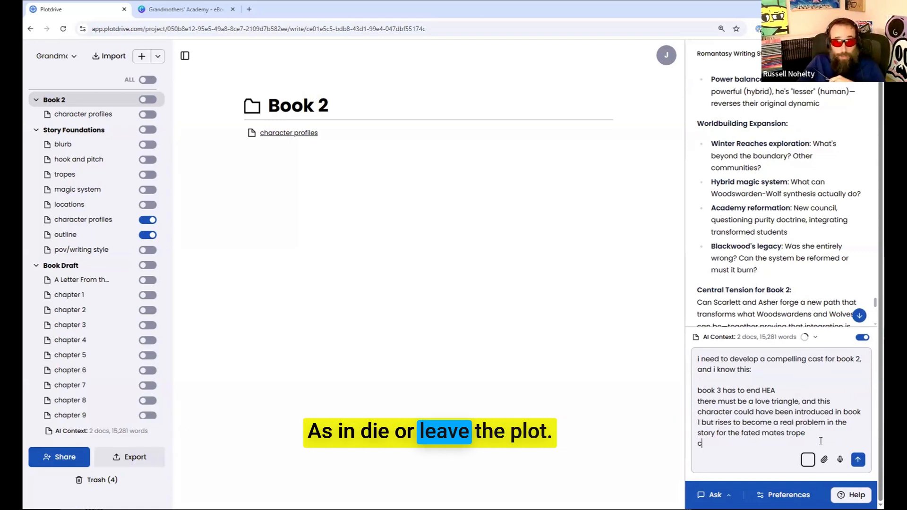
pyautogui.write('haracters in book 1 get bumped up ')
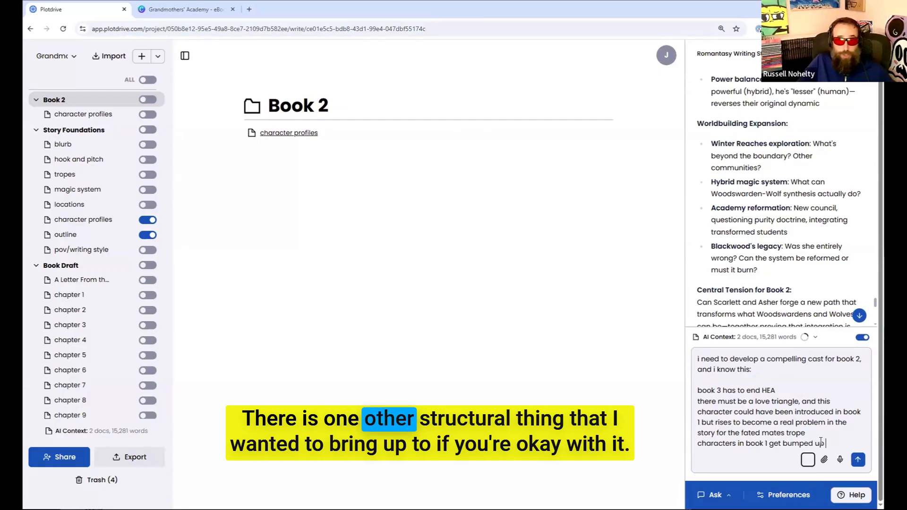
pyautogui.write('in book 2, and characters in book 2 bump')
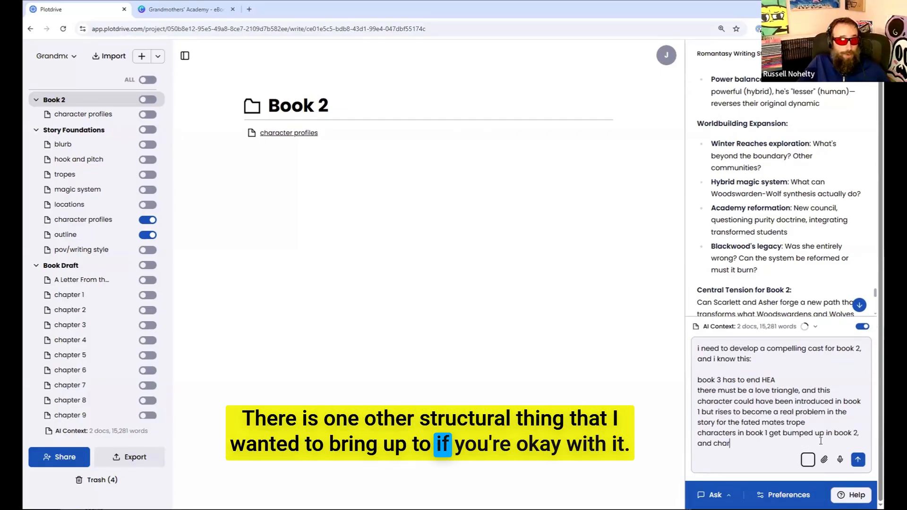
pyautogui.press('BackSpace')
pyautogui.press('BackSpace')
pyautogui.press('BackSpace')
pyautogui.press('BackSpace')
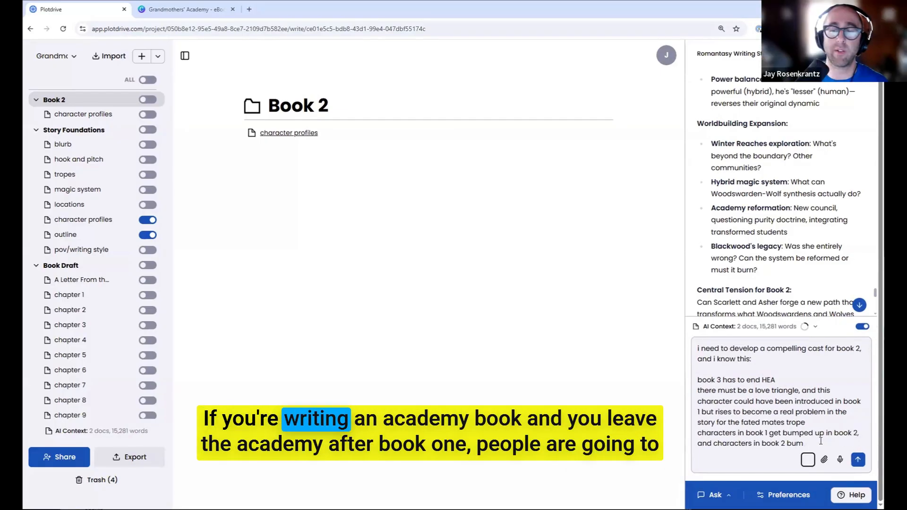
pyautogui.write('get bumped off an')
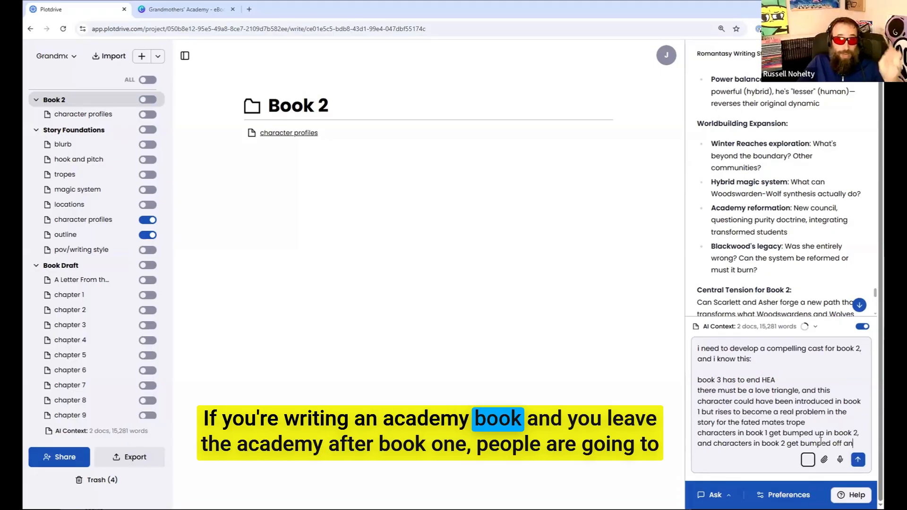
pyautogui.write('d die')
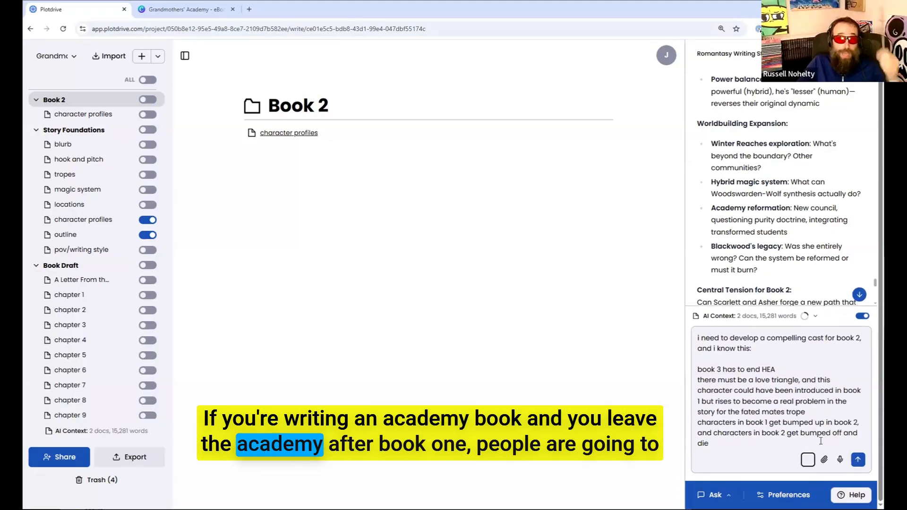
# Add the requirement "we need to somehow continue to satisfy the dark academia tropes" on a new line of the co-writer message.
pyautogui.hotkey('shift', 'Return')
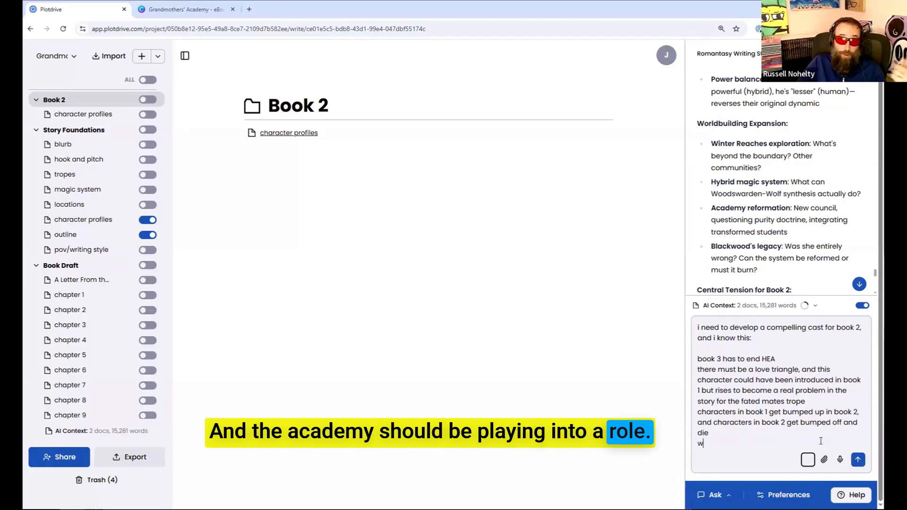
pyautogui.write('e need to somehow ')
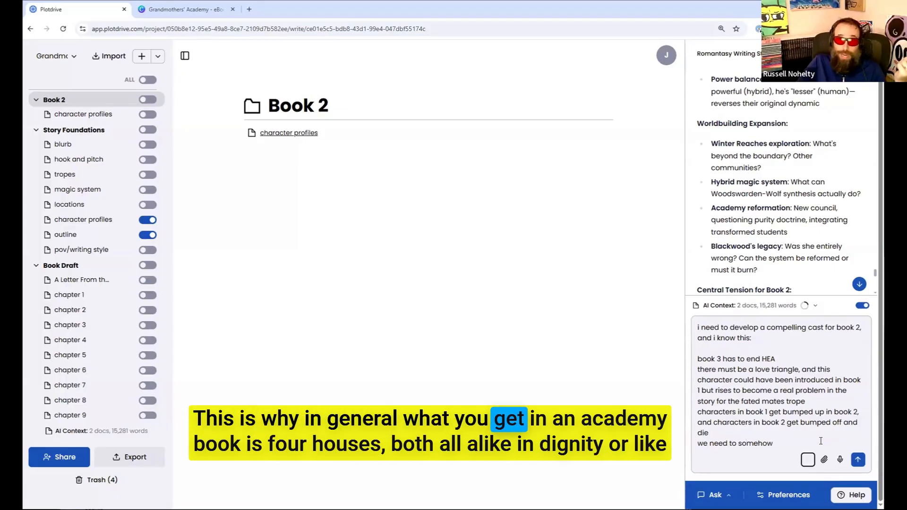
pyautogui.write('continue to s')
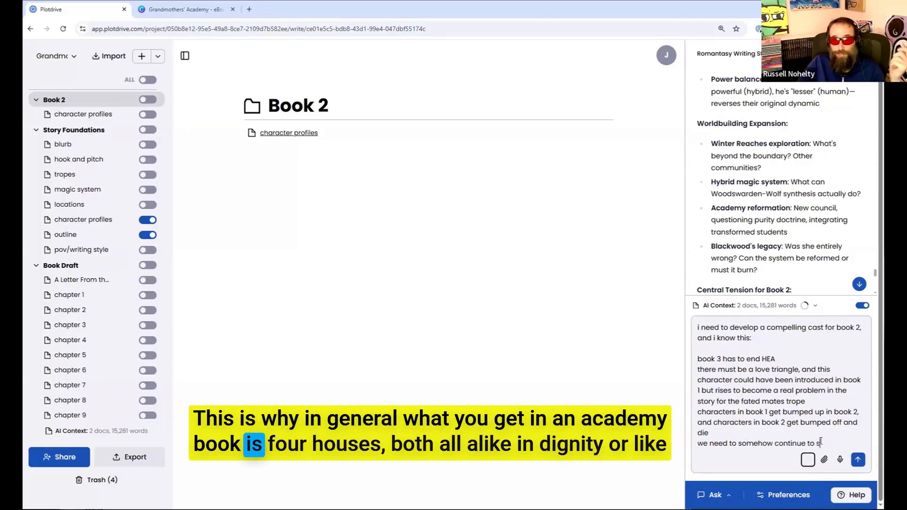
pyautogui.write('atisfy the dark academia tro')
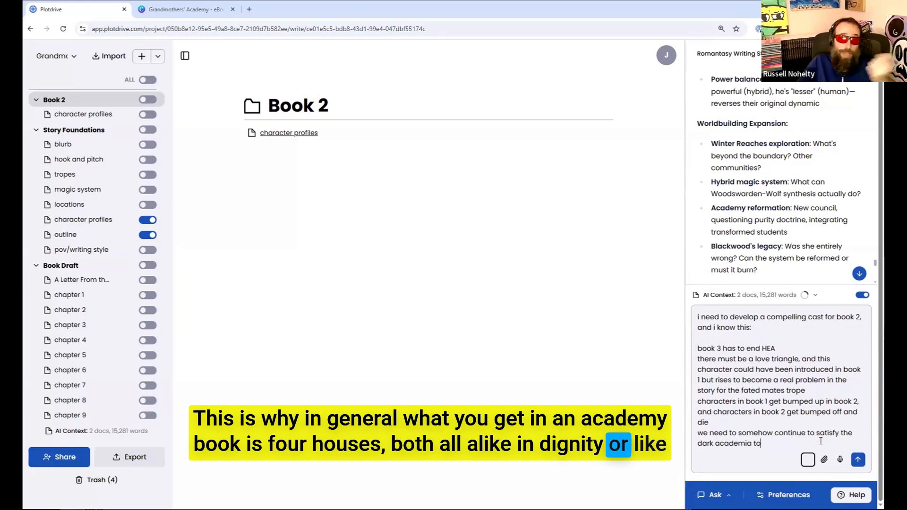
pyautogui.write('pes')
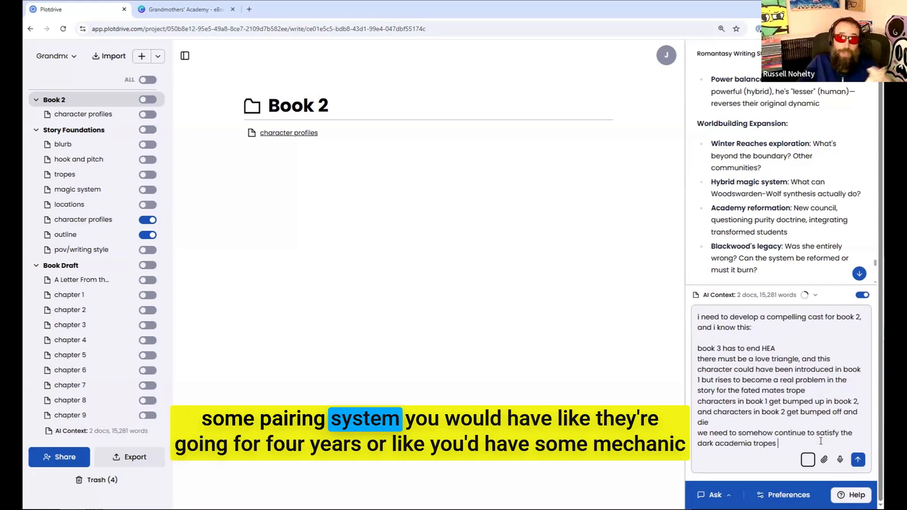
# Continue with "because this is an academy trilogy, so we have to somehow integrate the academy organically into where we go" and send the message.
pyautogui.write(' because this is a')
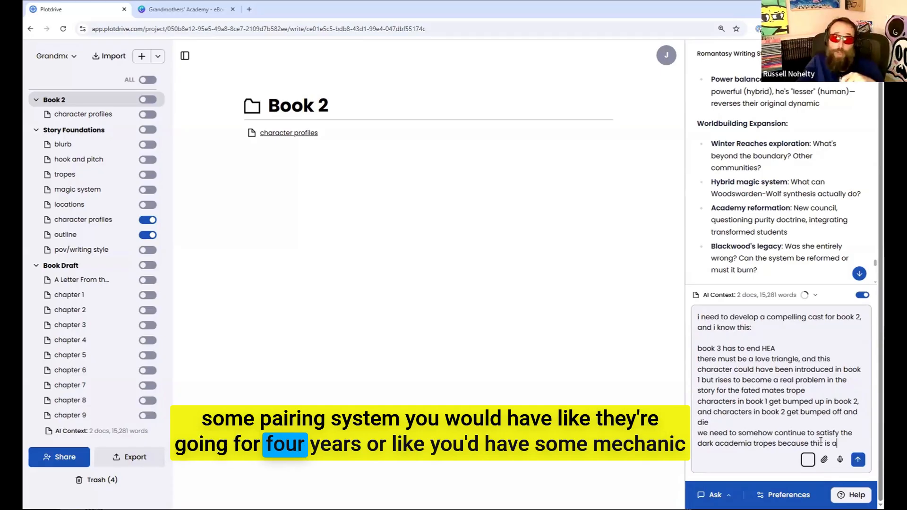
pyautogui.write('n academ')
pyautogui.write('y trilogy, so w')
pyautogui.write('e have t')
pyautogui.write('o somehow')
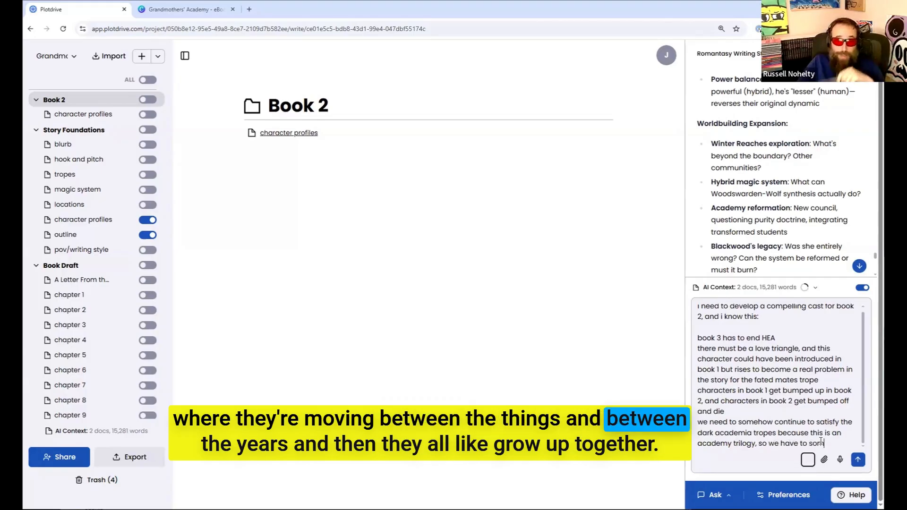
pyautogui.write(' integrate the academy organically into')
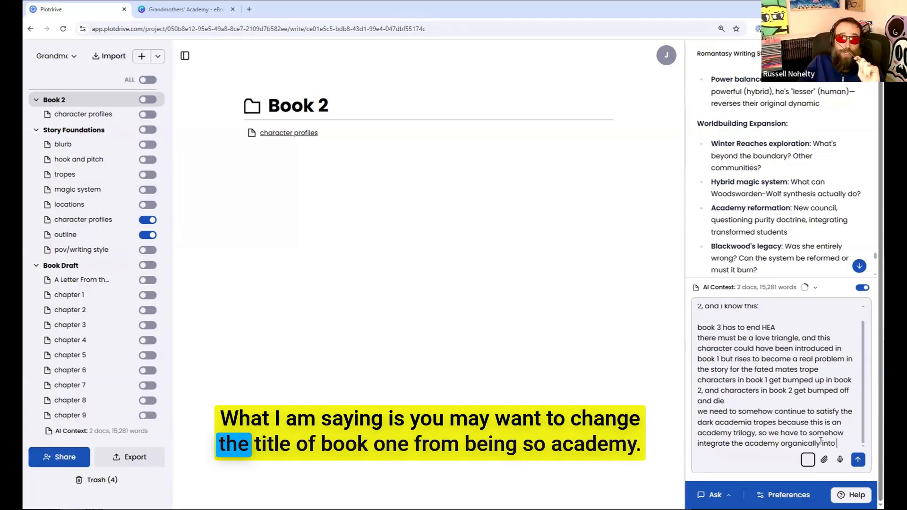
pyautogui.write('where we go')
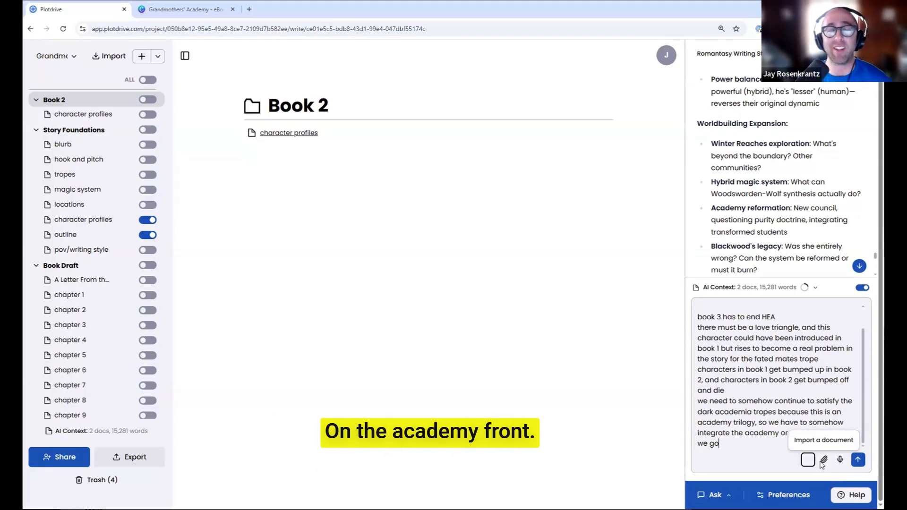
pyautogui.scroll(2, 759, 431)
pyautogui.scroll(-2, 754, 433)
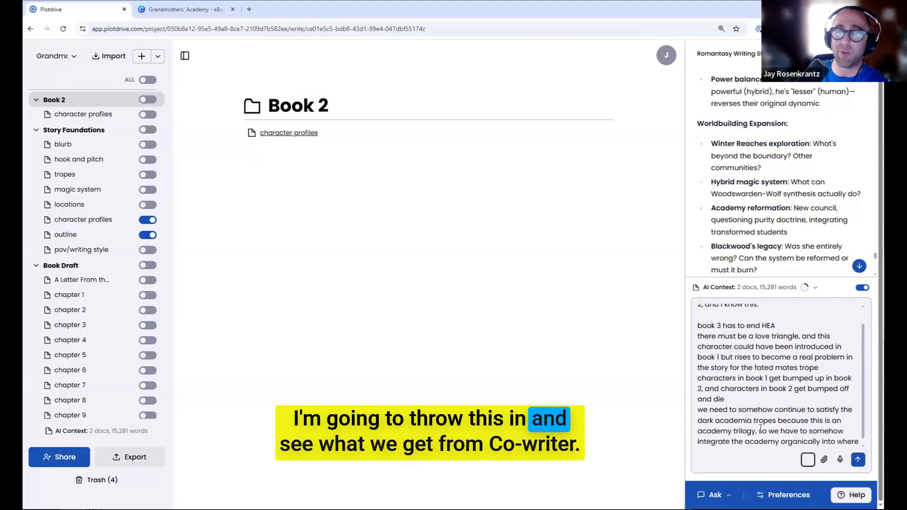
pyautogui.press('Return')
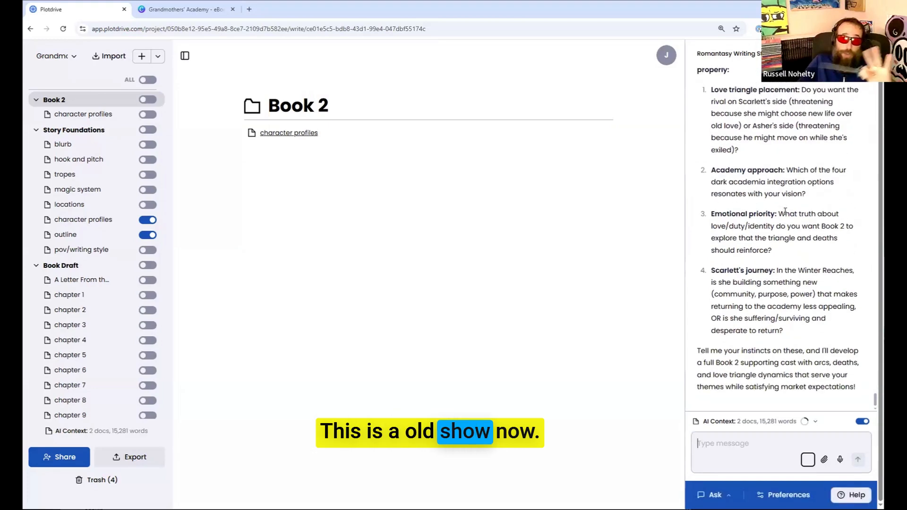
# Read the co-writer's reply from its key questions through the suggested love triangle, academy hook and character arcs to the closing questions.
pyautogui.scroll(15, 785, 211)
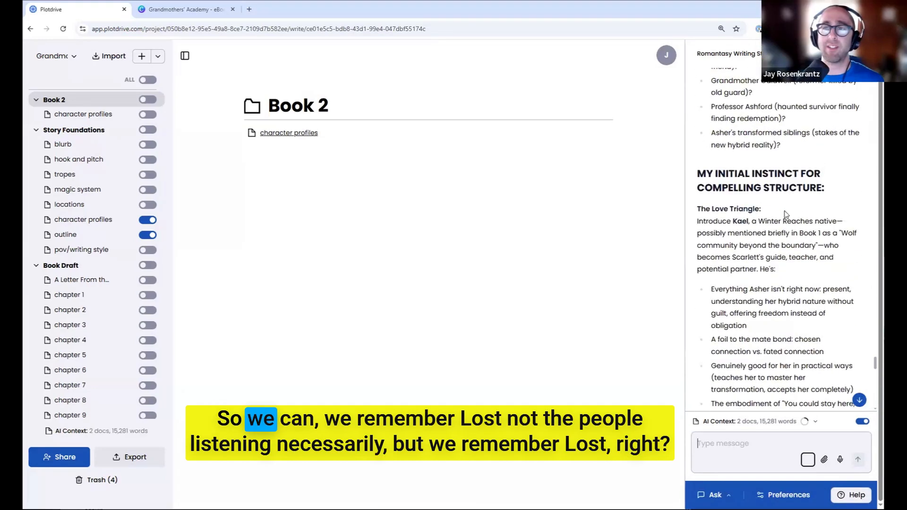
pyautogui.scroll(8, 784, 214)
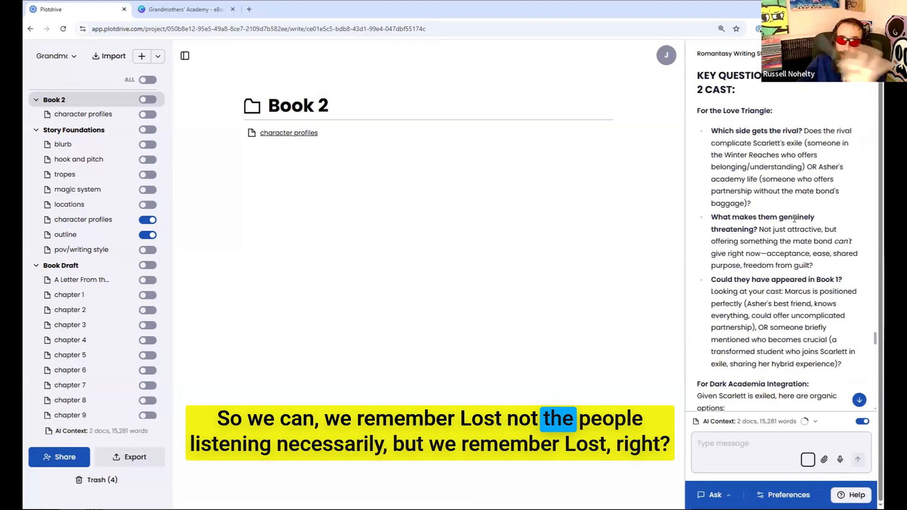
pyautogui.scroll(1, 794, 218)
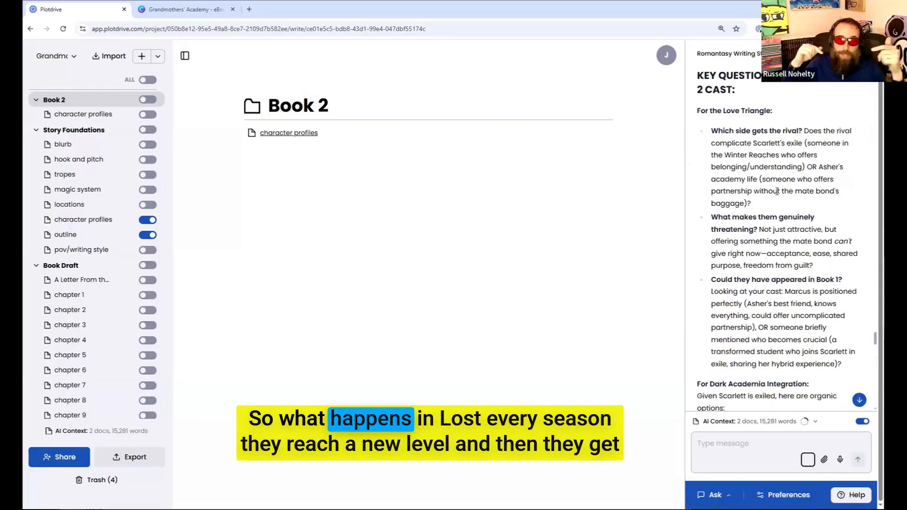
pyautogui.scroll(-1, 777, 194)
pyautogui.scroll(1, 777, 194)
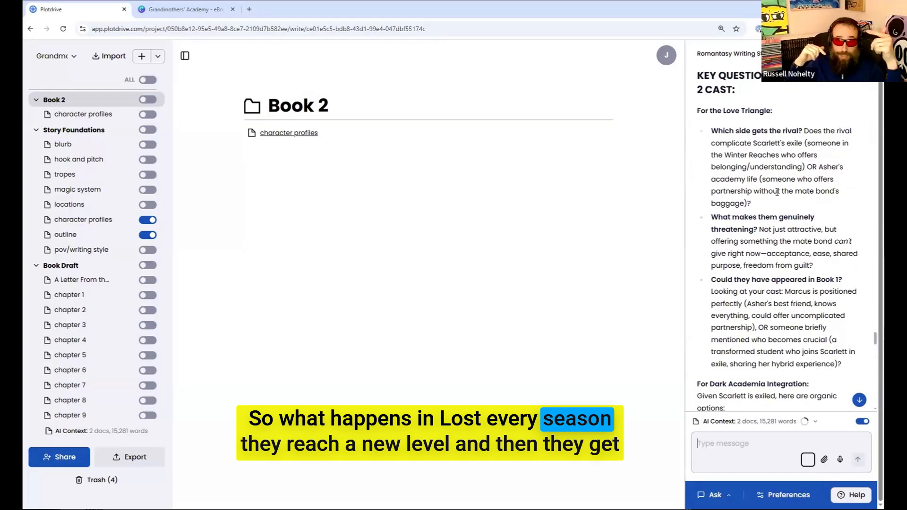
pyautogui.scroll(-2, 776, 192)
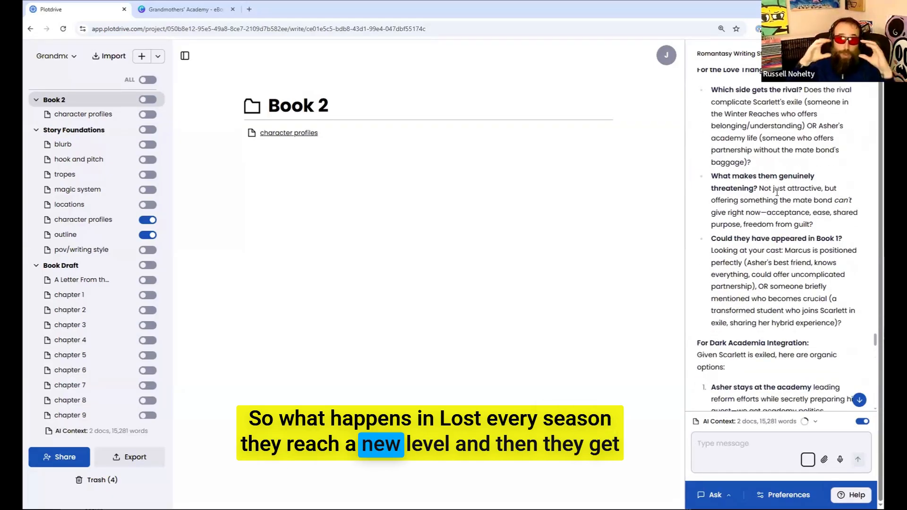
pyautogui.scroll(-3, 777, 192)
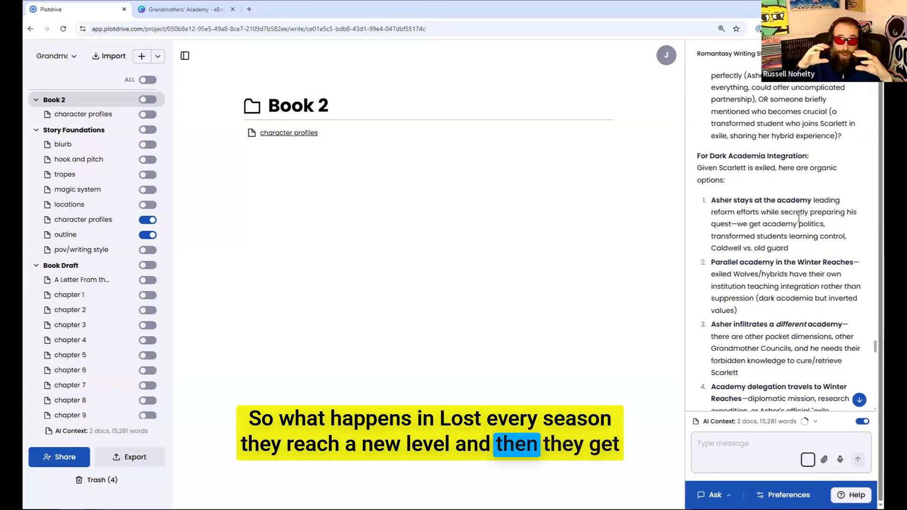
pyautogui.scroll(-2, 799, 219)
pyautogui.scroll(-2, 798, 223)
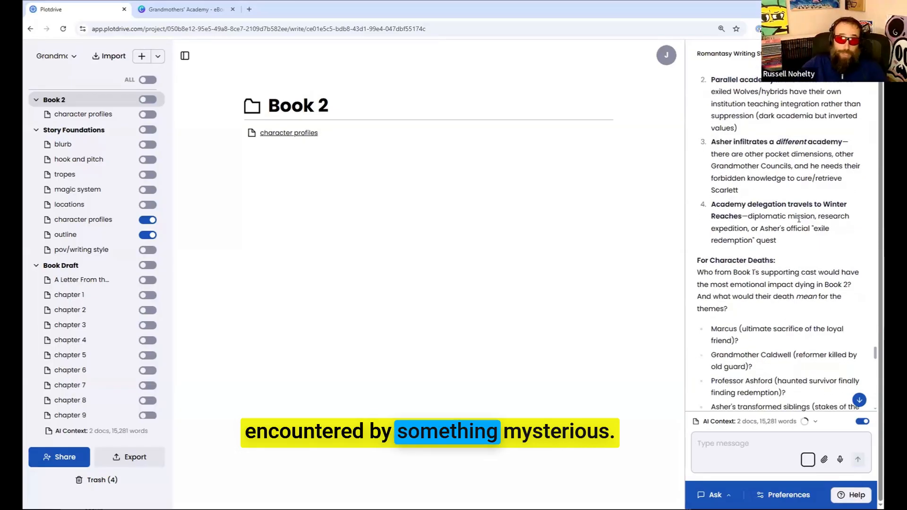
pyautogui.scroll(-2, 799, 219)
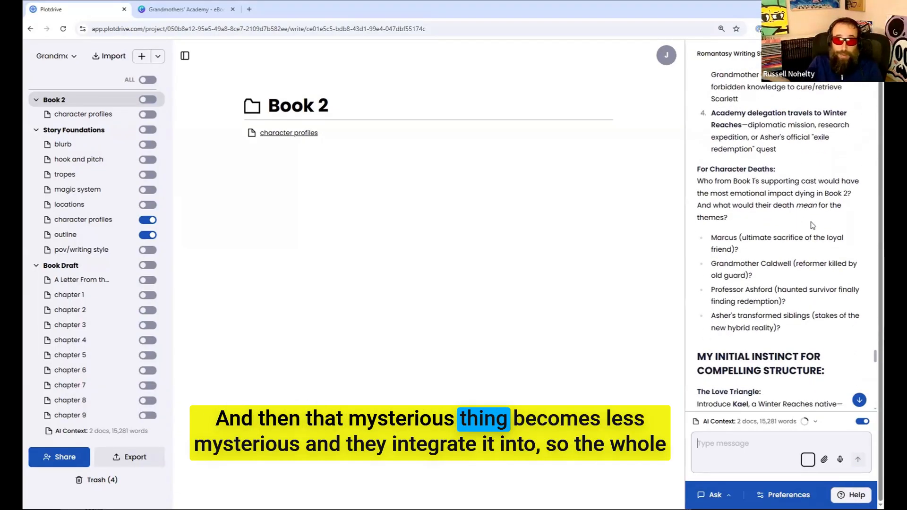
pyautogui.scroll(-3, 812, 225)
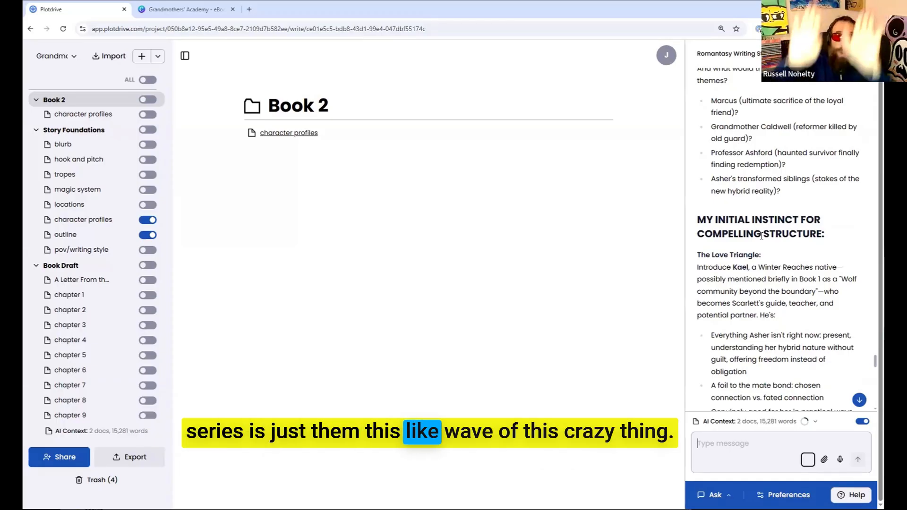
pyautogui.scroll(-2, 769, 241)
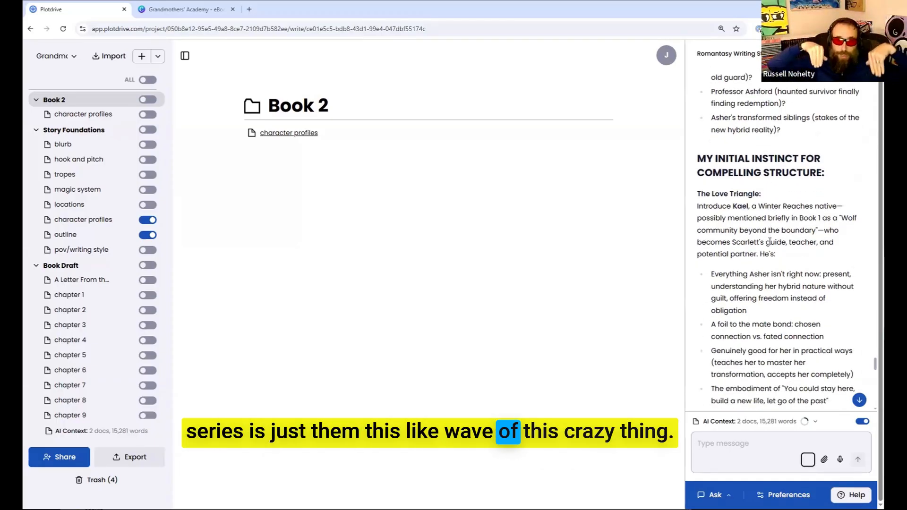
pyautogui.scroll(-7, 771, 271)
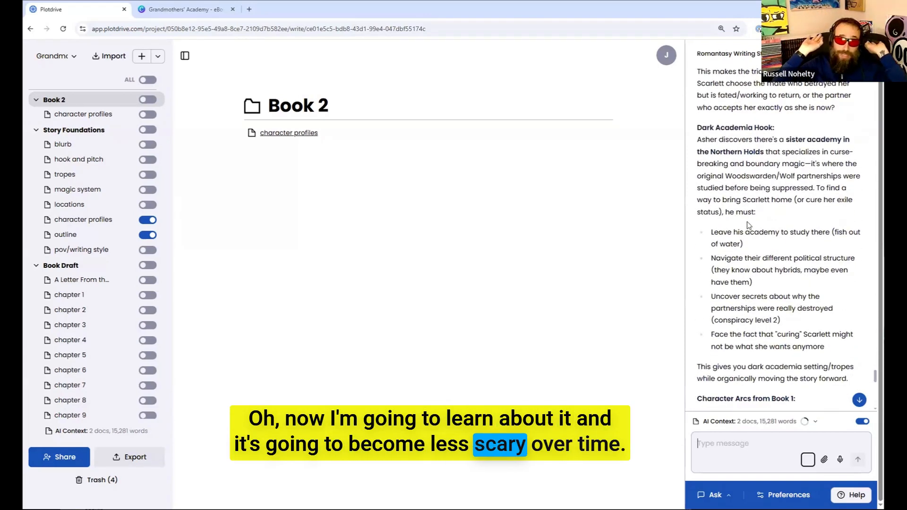
pyautogui.scroll(-6, 748, 225)
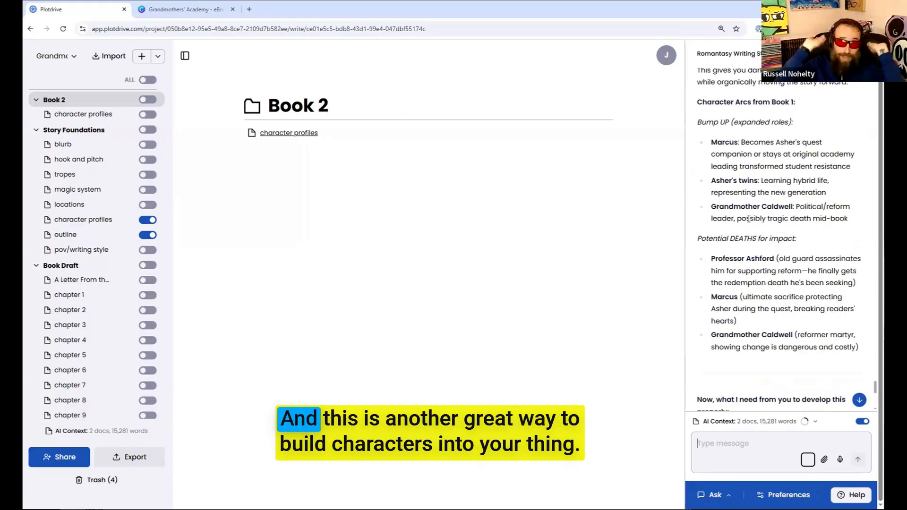
pyautogui.scroll(-5, 748, 219)
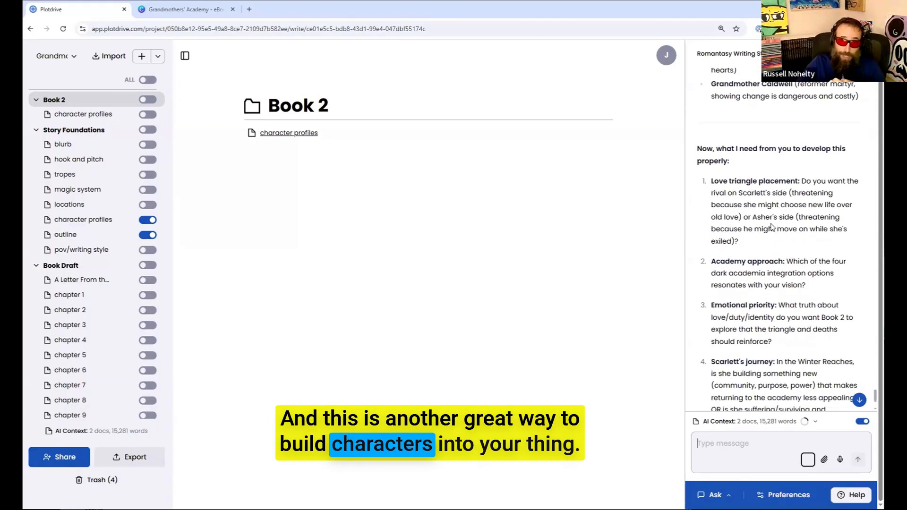
# Answer the love triangle placement question with "threaten Scarletts side" and begin a new line in the reply.
pyautogui.scroll(-1, 771, 227)
pyautogui.click(759, 443)
pyautogui.write('threaten Scarletts')
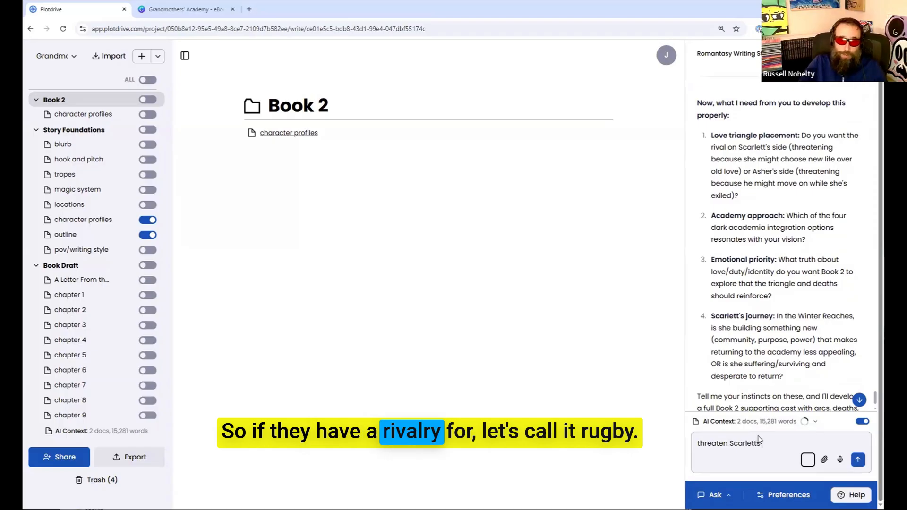
pyautogui.write(' side')
pyautogui.hotkey('shift', 'Return')
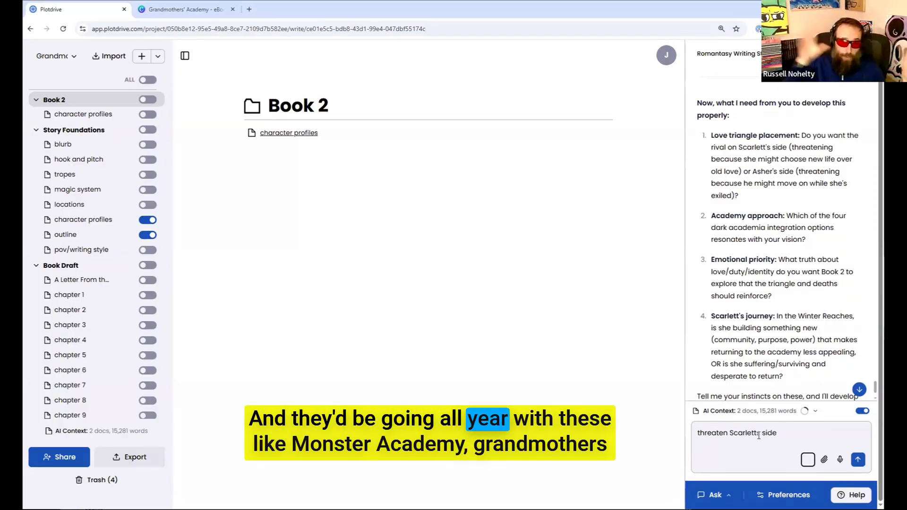
# Start answering the academy approach question with "let's use an academy rivalry that exists".
pyautogui.write("let's use an ac")
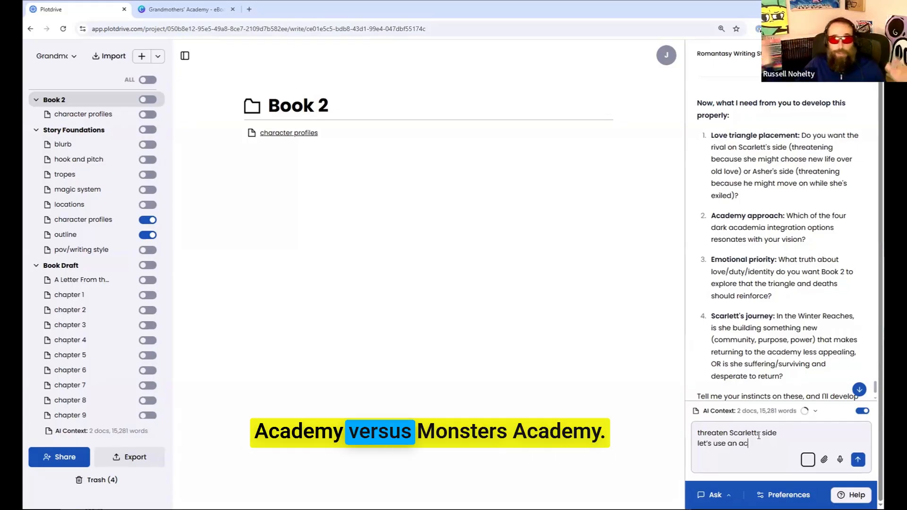
pyautogui.write('ademy rivalry')
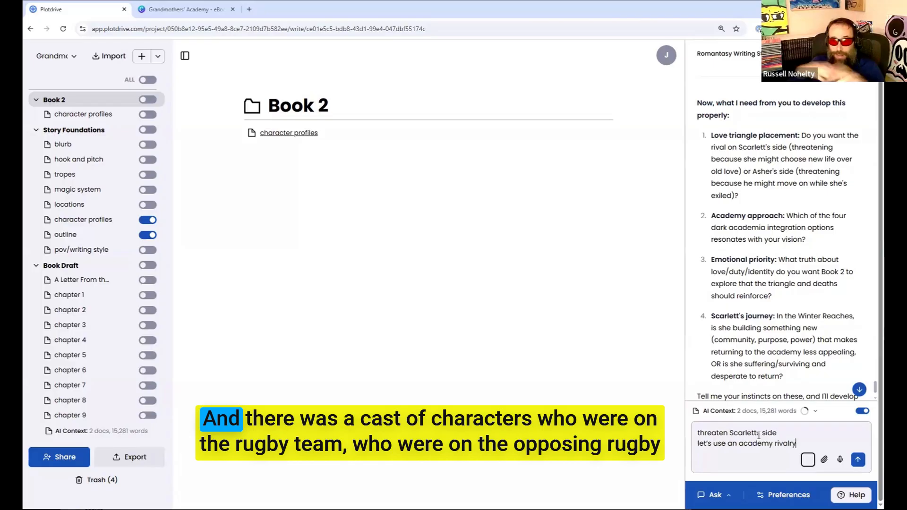
pyautogui.write(' that exists')
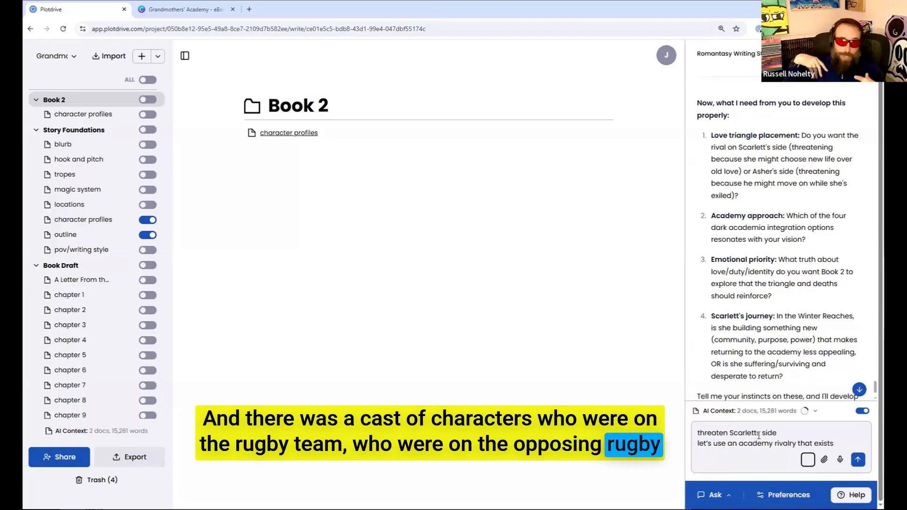
# Review the dark academia integration options, and extend the academy answer with "that Asher is involved in, and an academy in the Winter Reaches".
pyautogui.scroll(10, 788, 380)
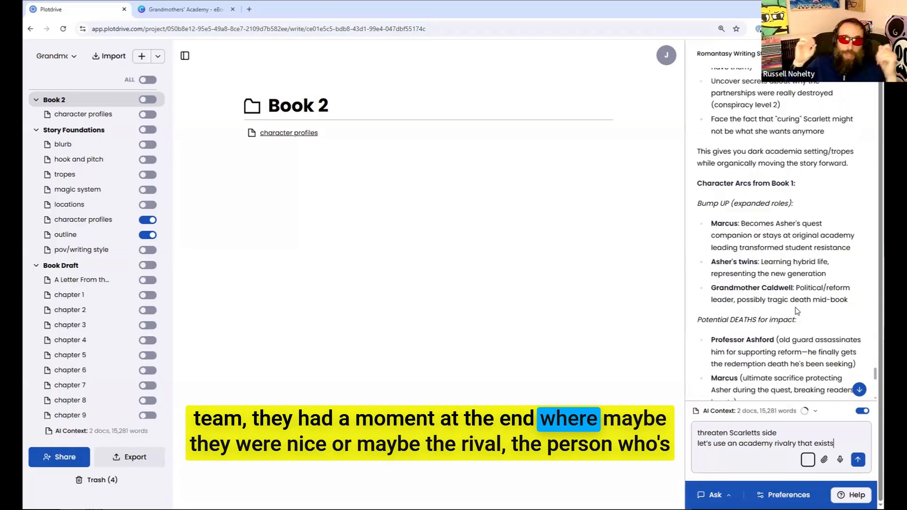
pyautogui.scroll(7, 797, 311)
pyautogui.scroll(-6, 798, 246)
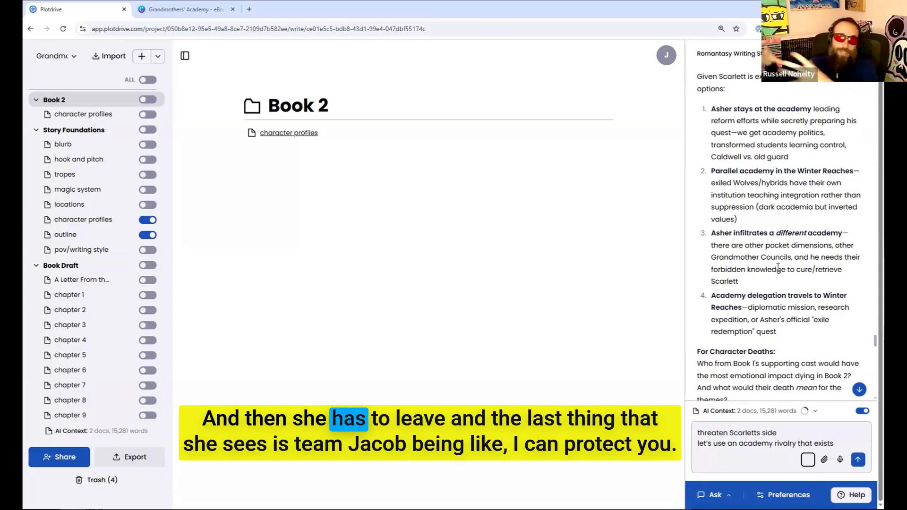
pyautogui.scroll(-20, 778, 267)
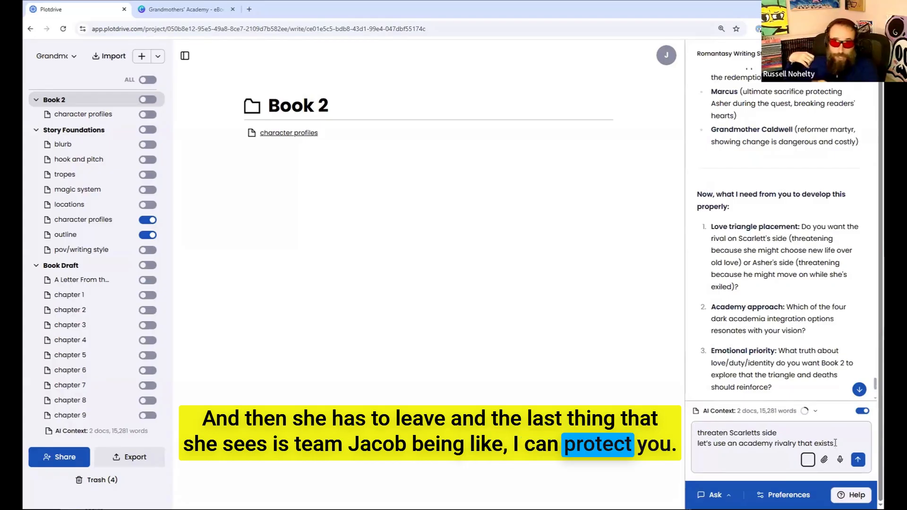
pyautogui.write('that Asher is involved in, and a')
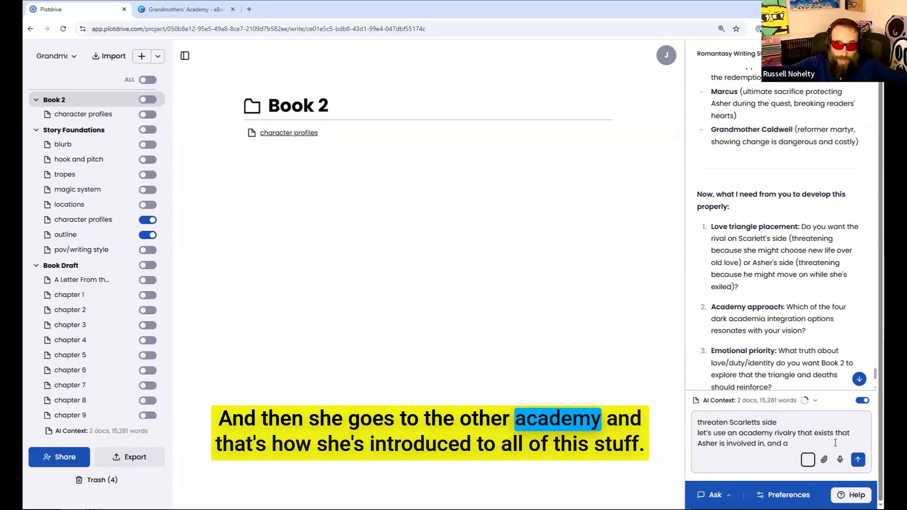
pyautogui.write('n aa')
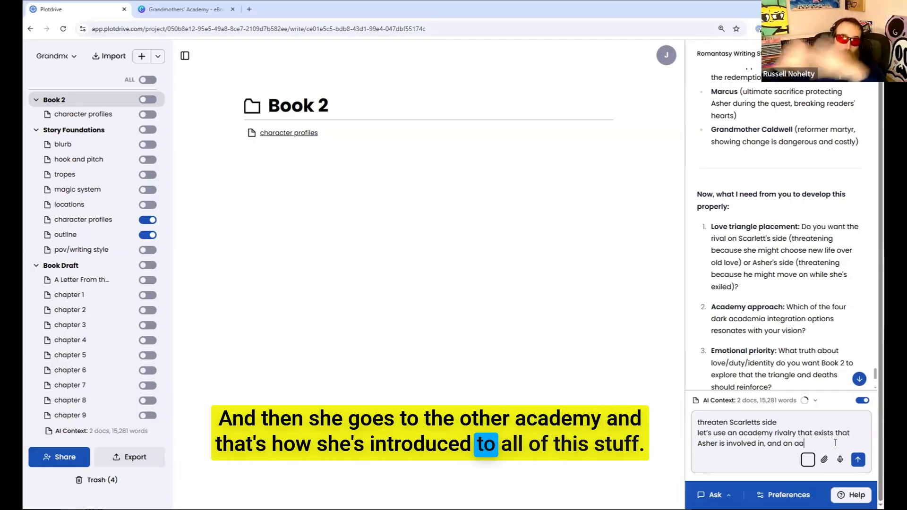
pyautogui.press('BackSpace')
pyautogui.write('cademy in the Winter Reaches')
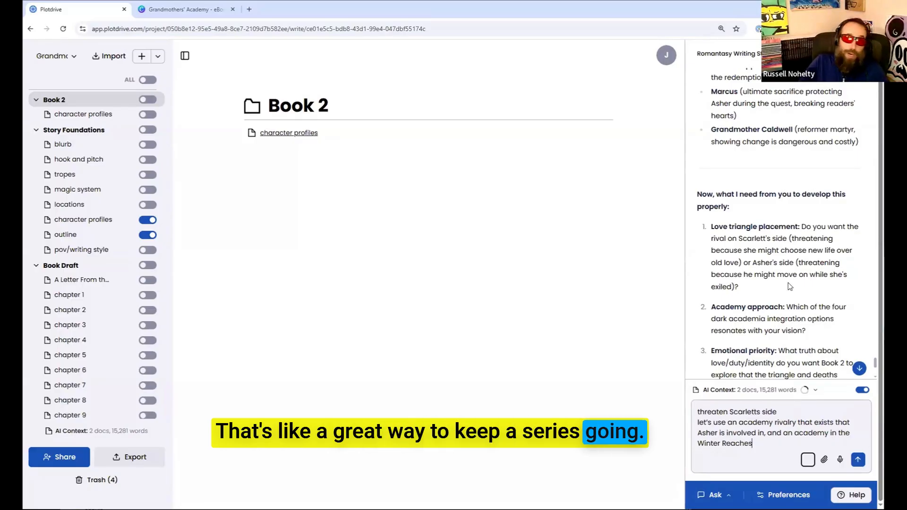
# Cut the Asher academy rivalry from the academy answer, leaving "let's use an academy in the Winter Reaches".
pyautogui.scroll(-1, 787, 283)
pyautogui.moveTo(783, 432); pyautogui.dragTo(727, 421)
pyautogui.press('BackSpace')
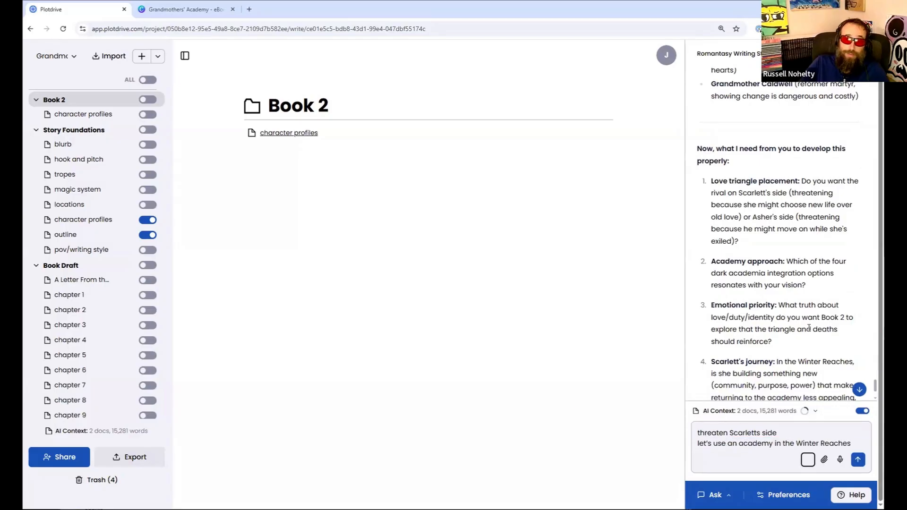
# Complete the academy answer with "that she gets recruited into", check it against the co-writer's remaining questions, and send the reply.
pyautogui.scroll(-2, 805, 390)
pyautogui.write('that she gets r')
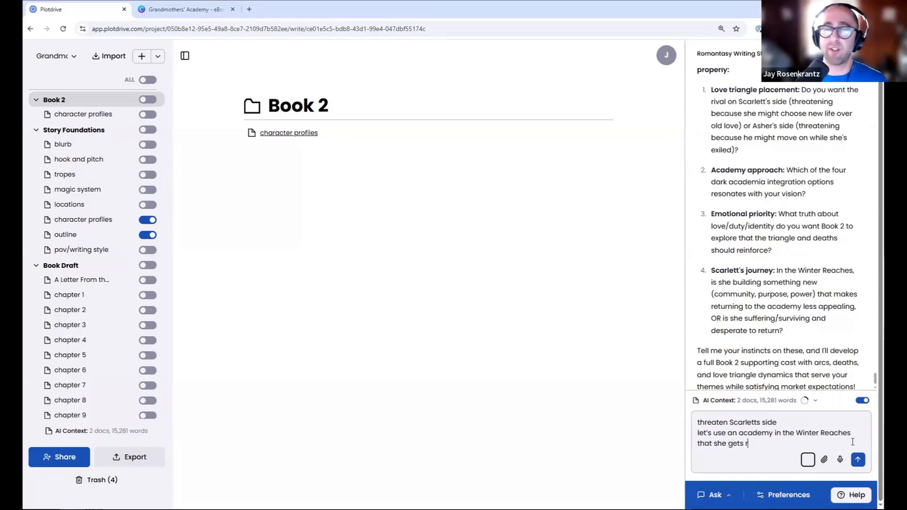
pyautogui.write('ecruited into')
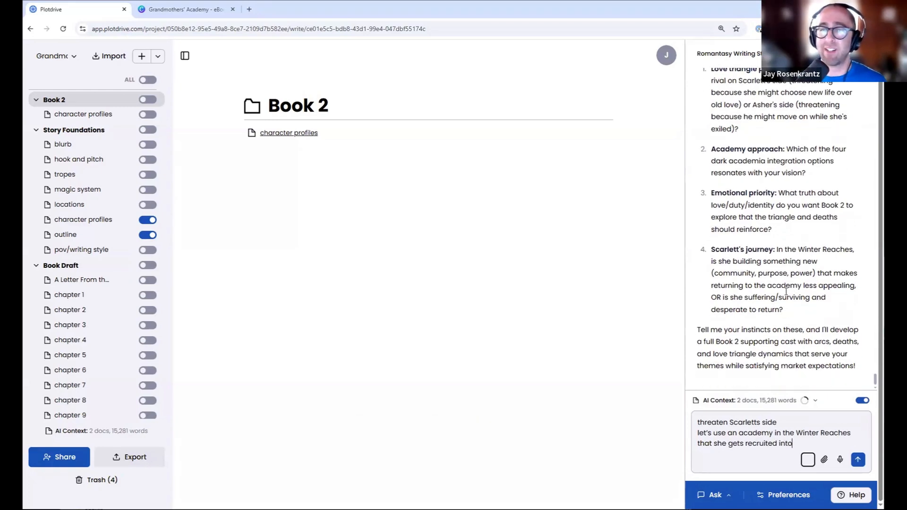
pyautogui.scroll(2, 783, 280)
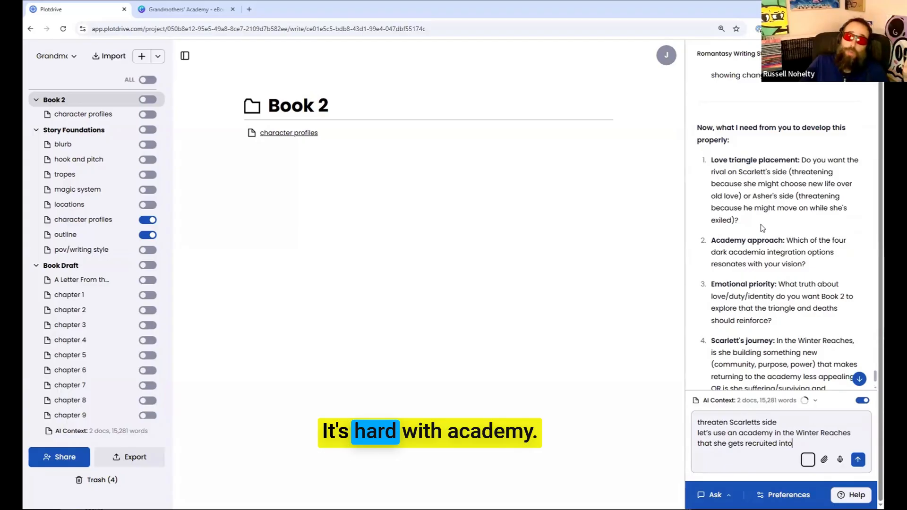
pyautogui.scroll(-3, 767, 226)
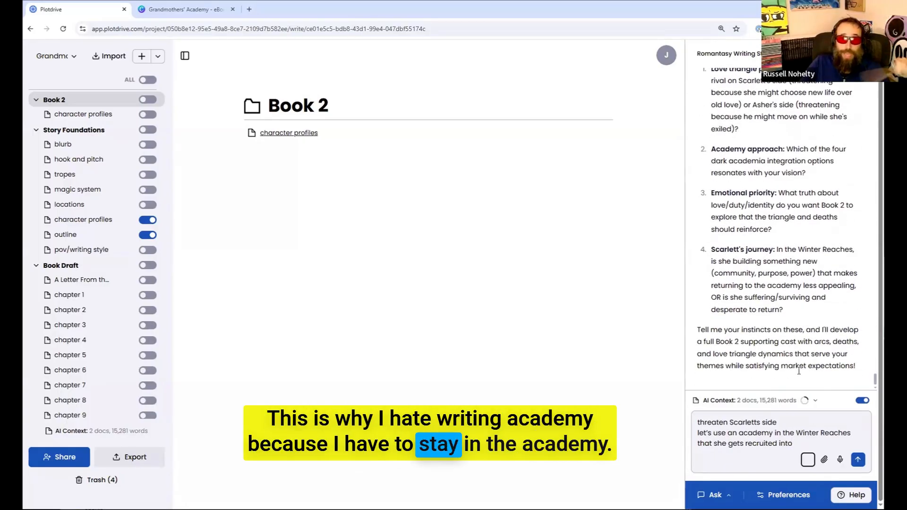
pyautogui.click(857, 460)
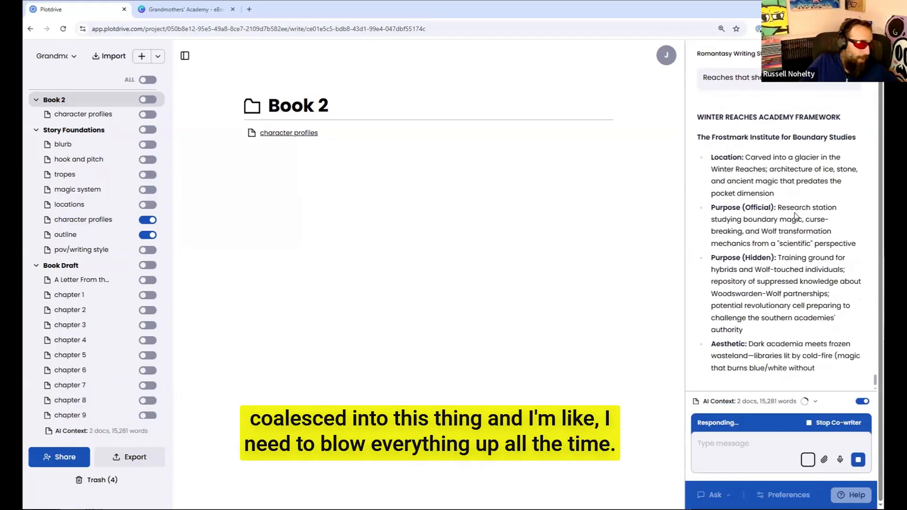
# Create a document named "setting" in the Book 2 folder, place it above character profiles, and open it.
pyautogui.click(142, 56)
pyautogui.write('setting')
pyautogui.press('Return')
pyautogui.moveTo(90, 134)
pyautogui.mouseDown()
pyautogui.moveTo(90, 116)
pyautogui.moveTo(92, 123)
pyautogui.mouseUp()
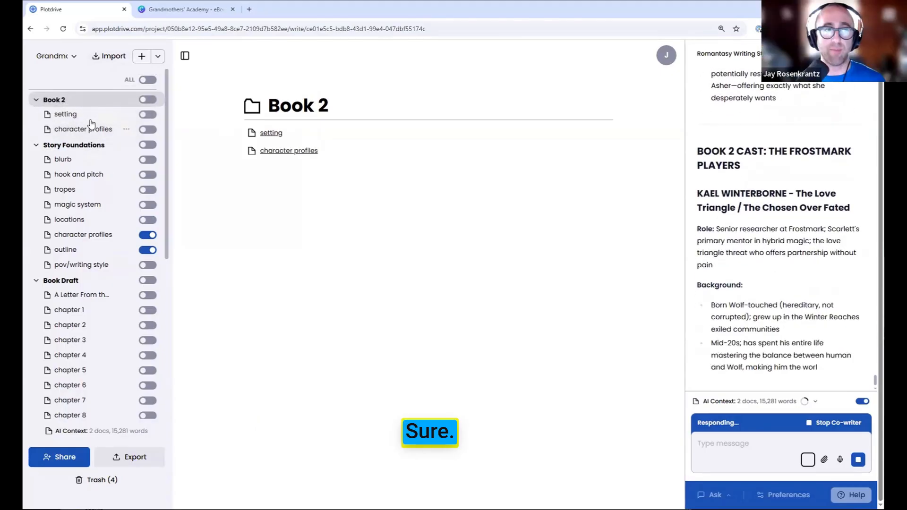
pyautogui.click(90, 115)
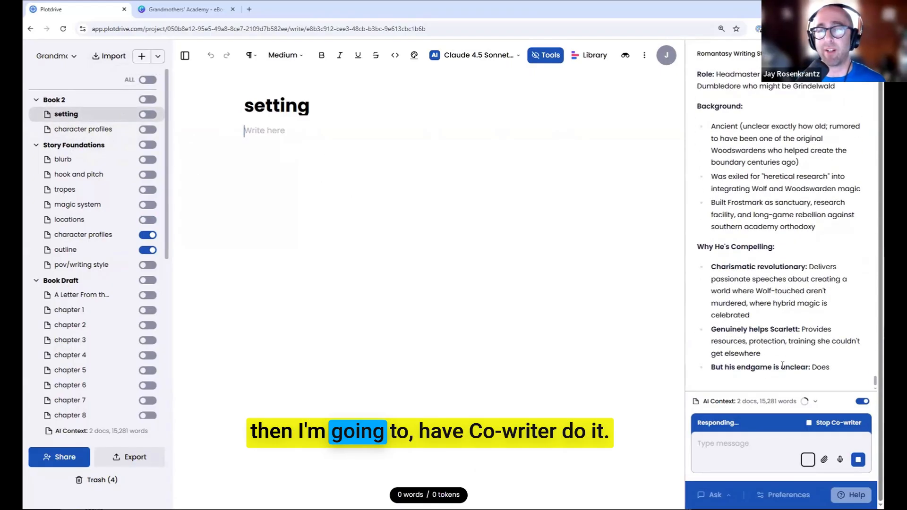
# Begin a co-writer request with "can you put that content as setting description into", mentioning the Book 2 setting document as the target.
pyautogui.click(730, 441)
pyautogui.write('ca')
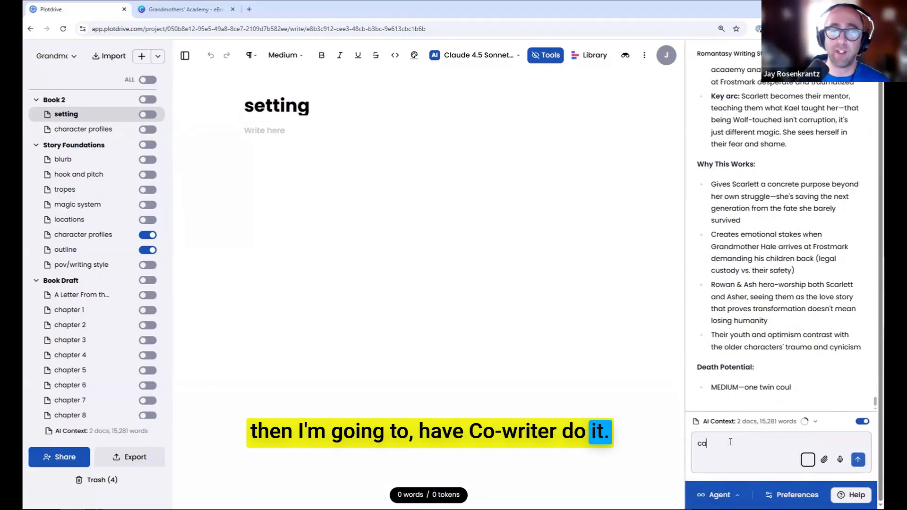
pyautogui.write('n you put th')
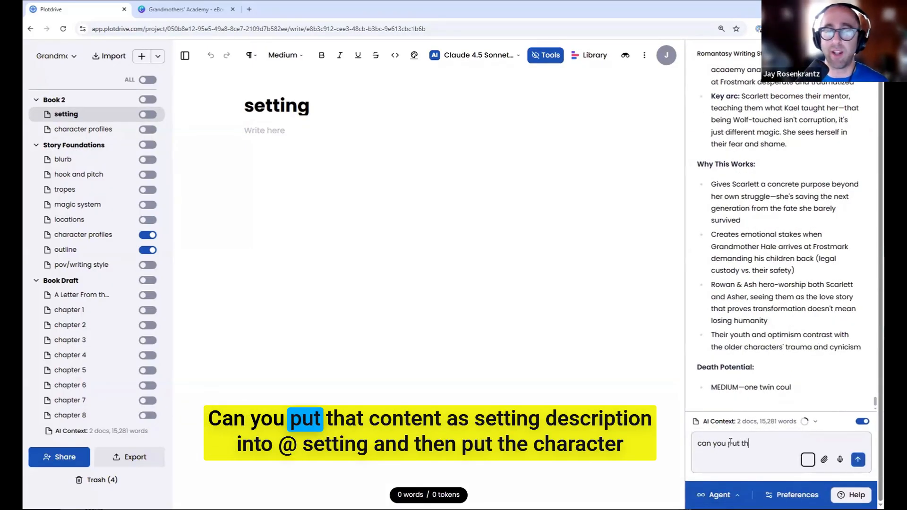
pyautogui.write('at content as ')
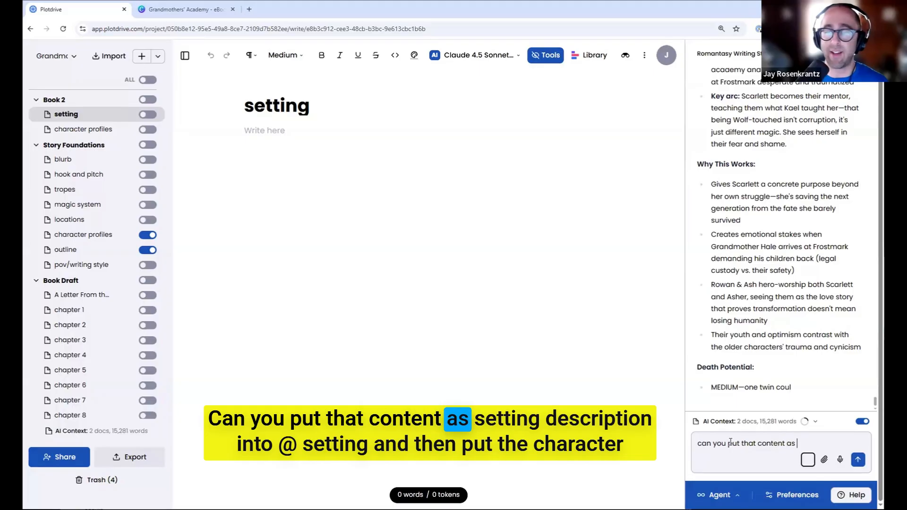
pyautogui.write('setting desc')
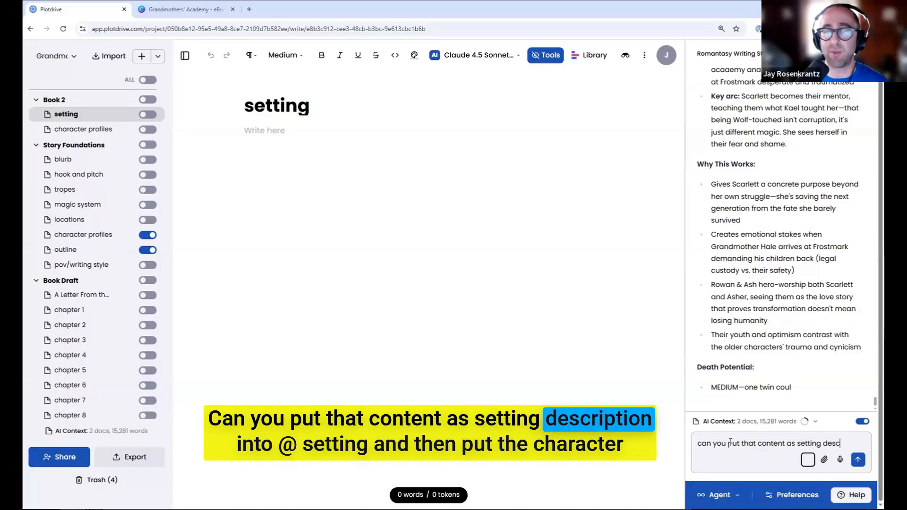
pyautogui.write('ription')
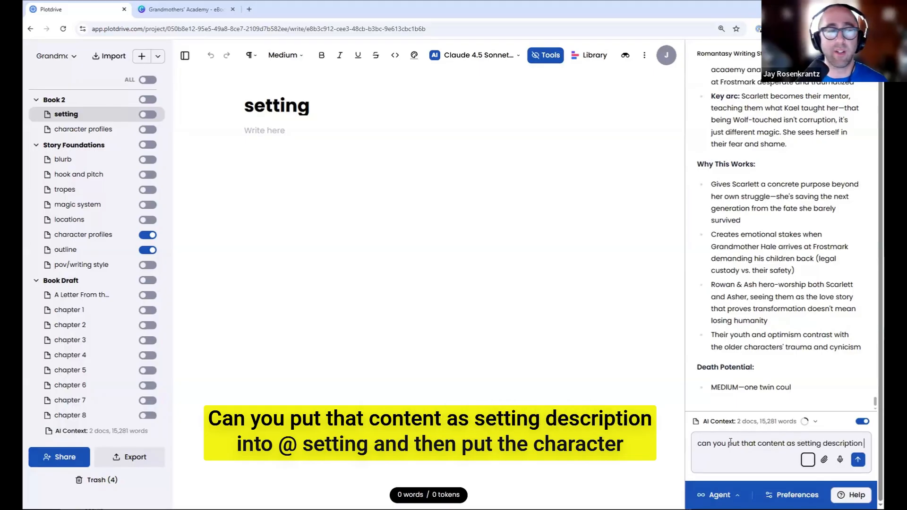
pyautogui.write(' into @set')
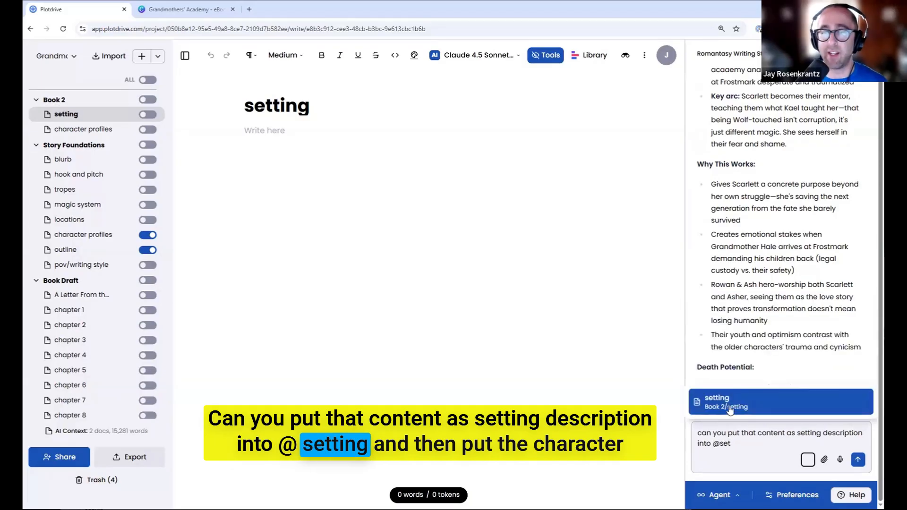
pyautogui.click(730, 408)
# Add "and then put the character sketches and how they connect to book 1 into" with the Book 2 character profiles mentioned, and send the request.
pyautogui.write('and then')
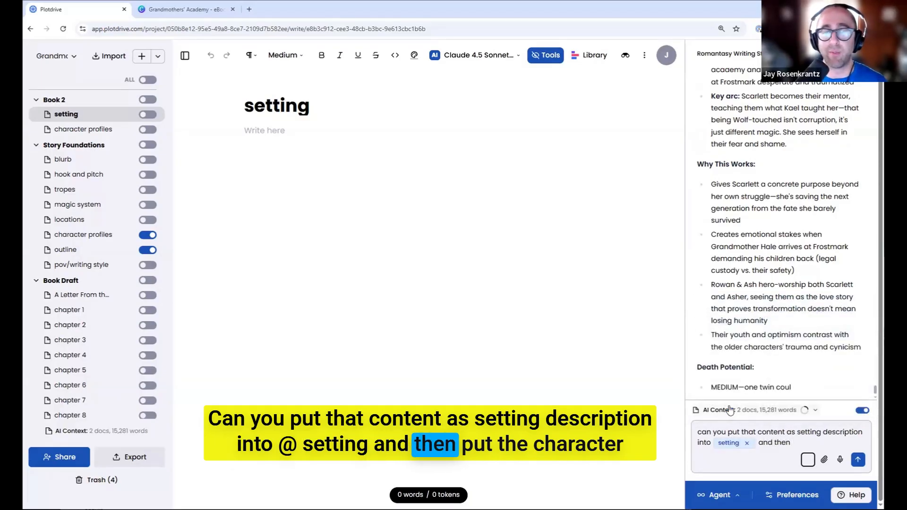
pyautogui.write(' put the character ')
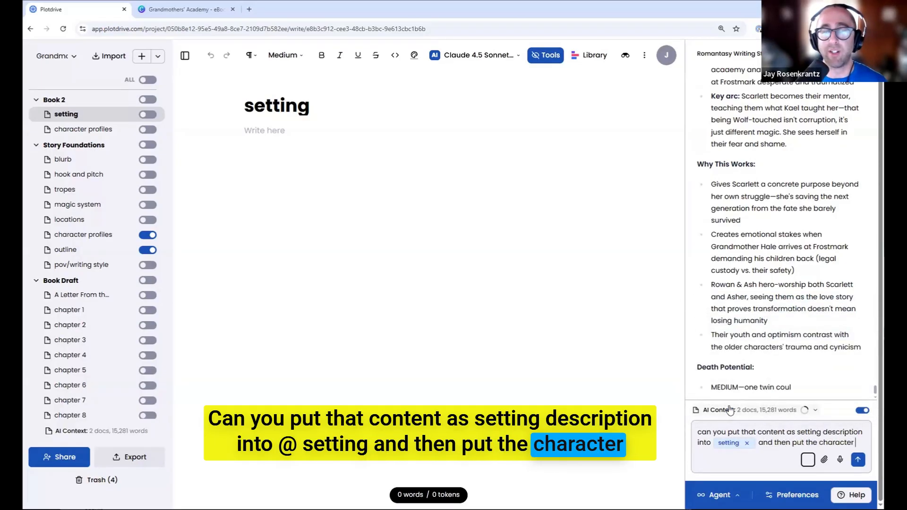
pyautogui.write('sketches and how they connect to bo')
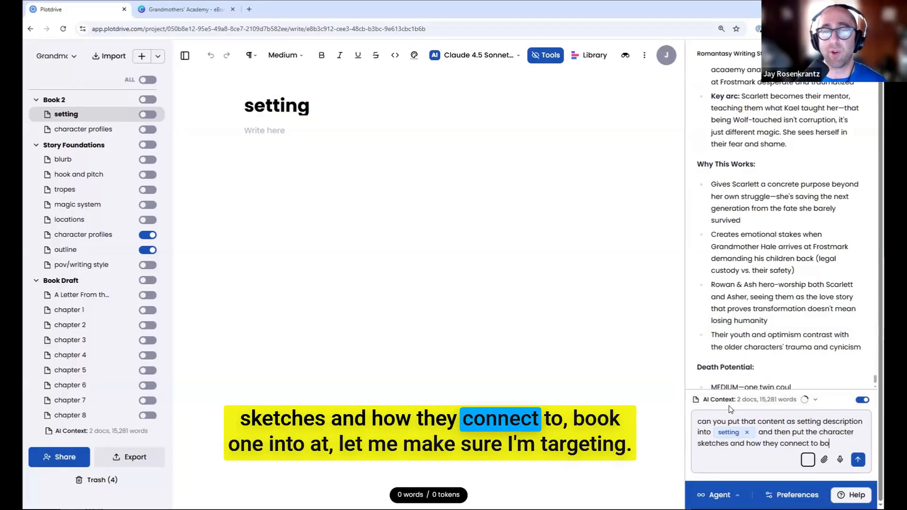
pyautogui.write('ok 1 into @char')
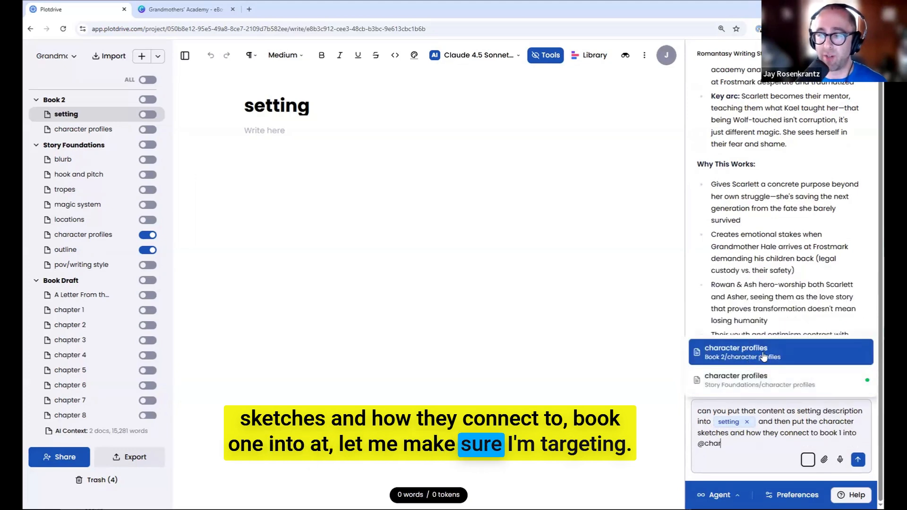
pyautogui.click(796, 358)
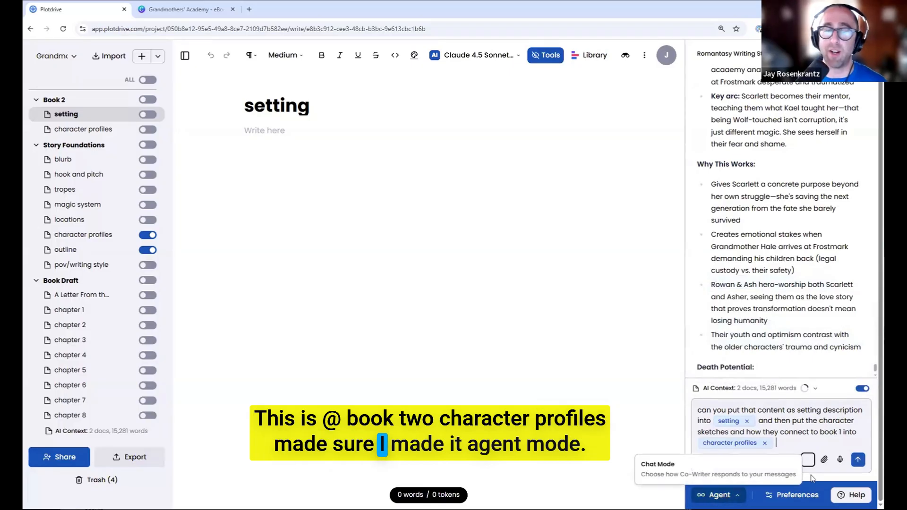
pyautogui.click(858, 460)
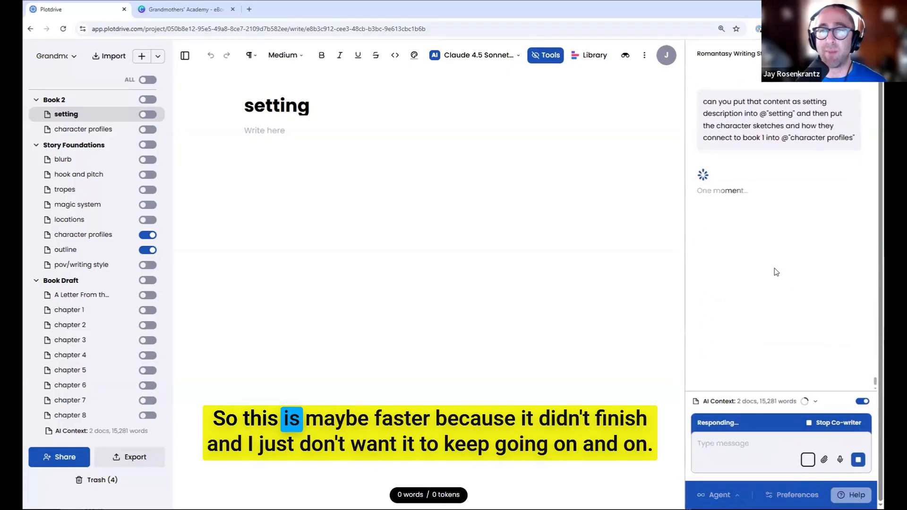
pyautogui.scroll(2, 762, 230)
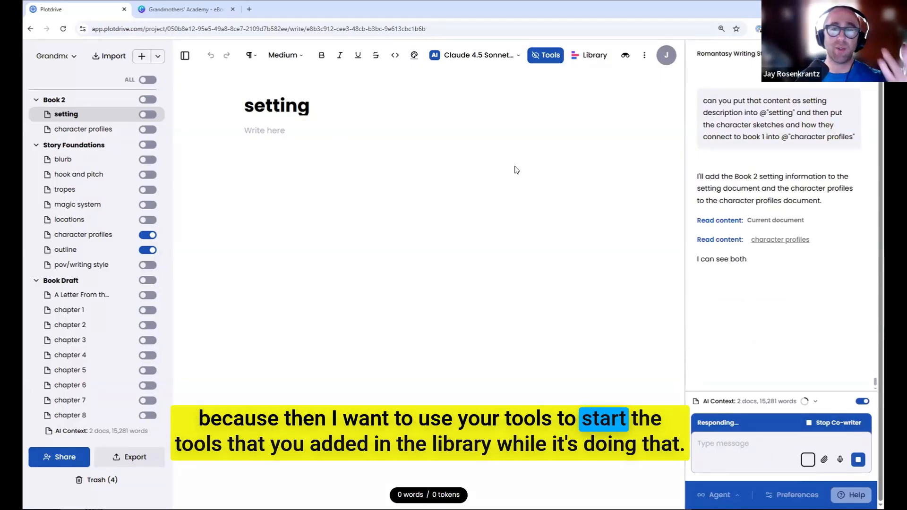
# Open the tools library and unpin the Core Writing Tools, Character Creation, and Blurbs & Marketing Copy groups.
pyautogui.click(585, 54)
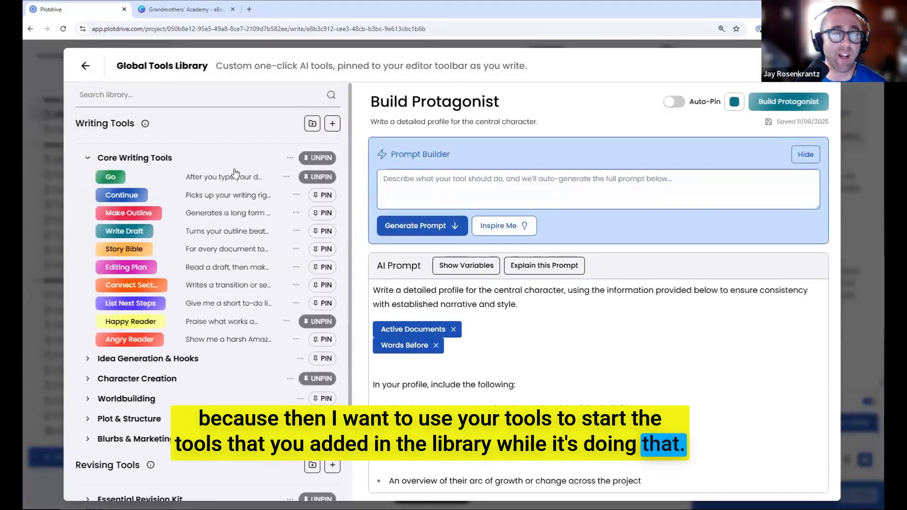
pyautogui.click(87, 157)
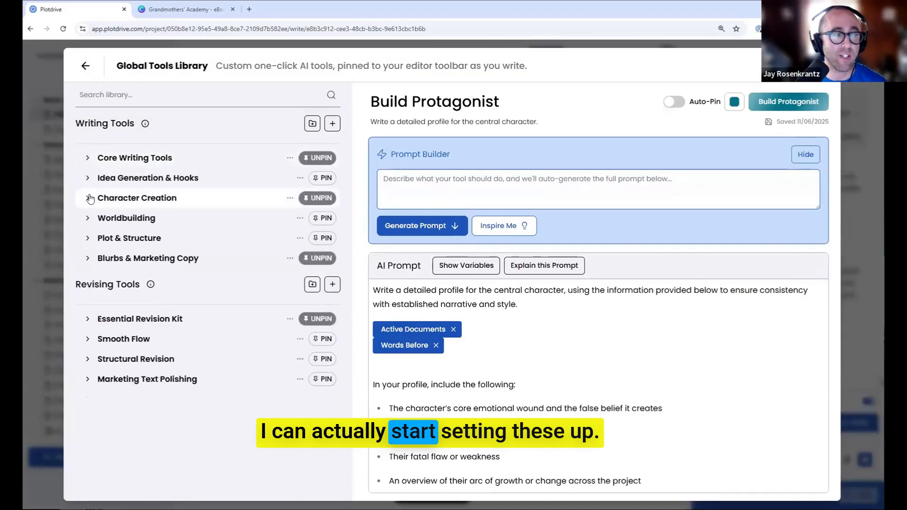
pyautogui.click(327, 160)
pyautogui.click(317, 197)
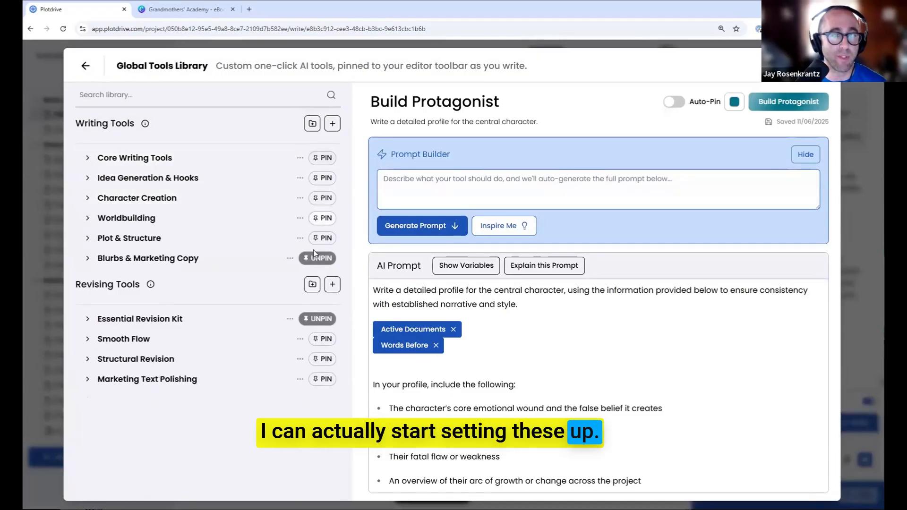
# Pin the protagonist, supporting-character and flaws tools from Character Creation, plus the unique-world and sensory-details tools from Worldbuilding.
pyautogui.click(88, 198)
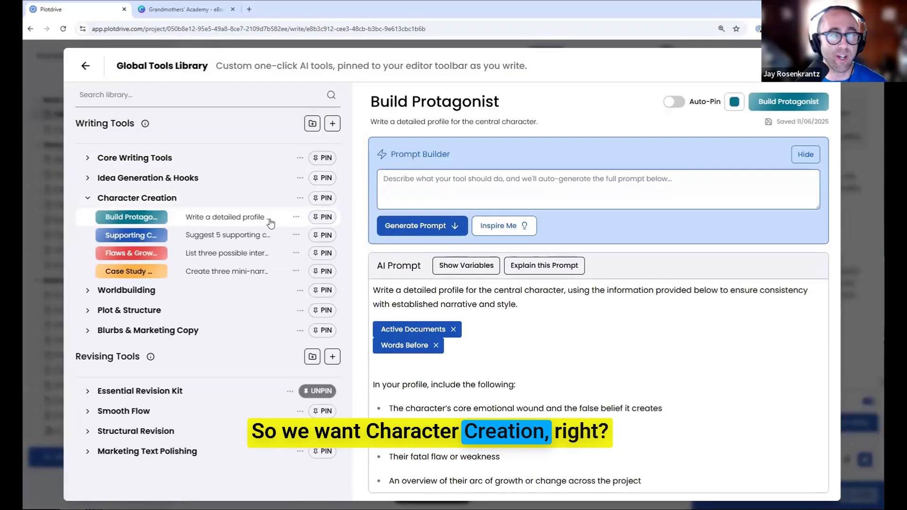
pyautogui.click(321, 220)
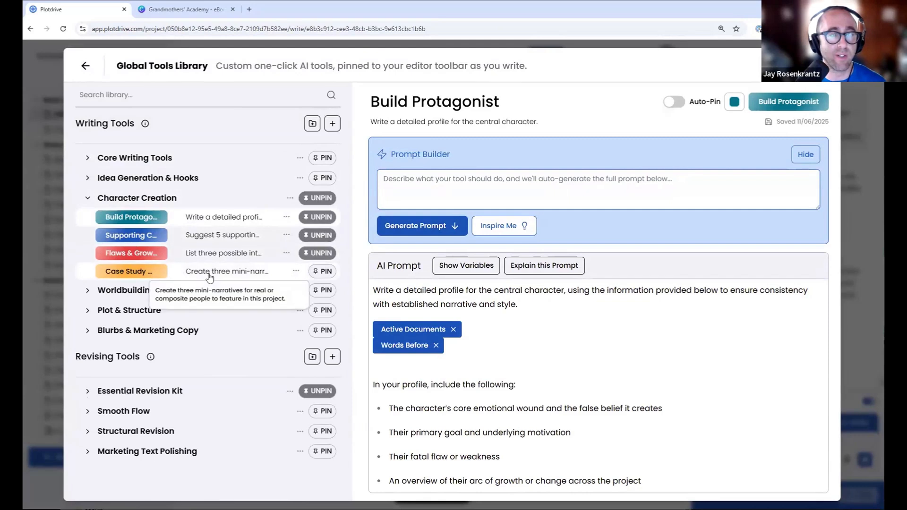
pyautogui.click(87, 290)
pyautogui.scroll(-1, 204, 273)
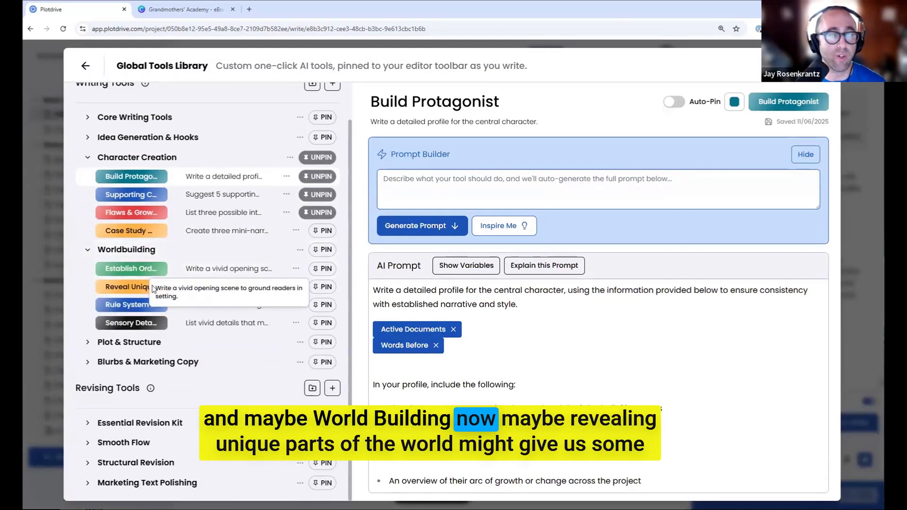
pyautogui.click(313, 288)
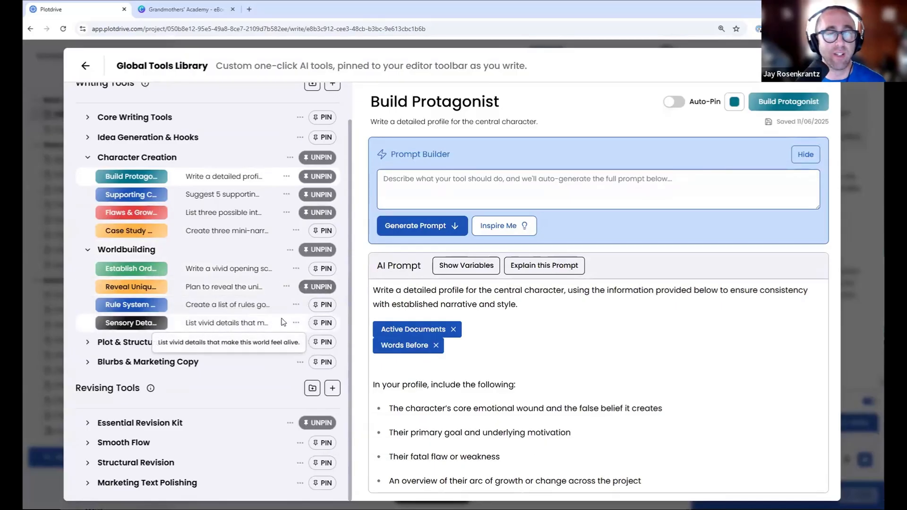
pyautogui.click(321, 323)
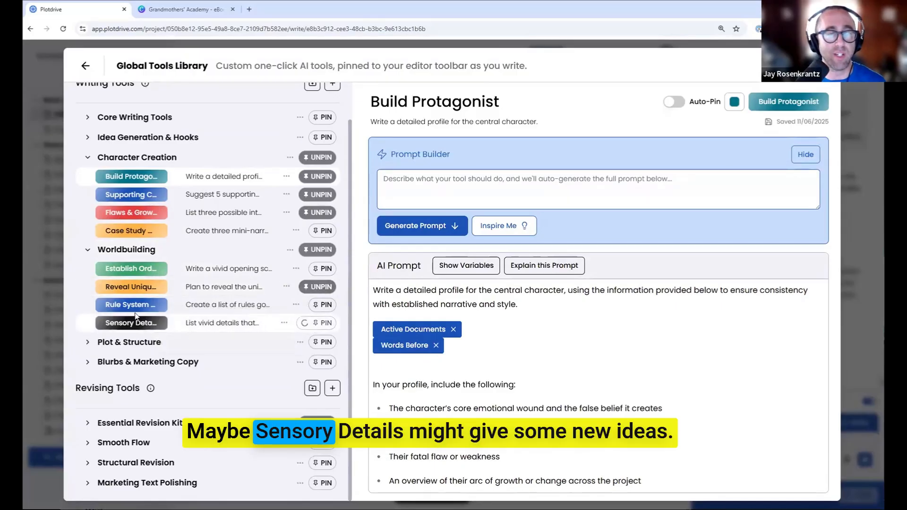
pyautogui.click(116, 340)
# Review the generated Book 2 setting text and Kael Winterborne's character profile through his connection to Book 1 events.
pyautogui.scroll(-3, 193, 269)
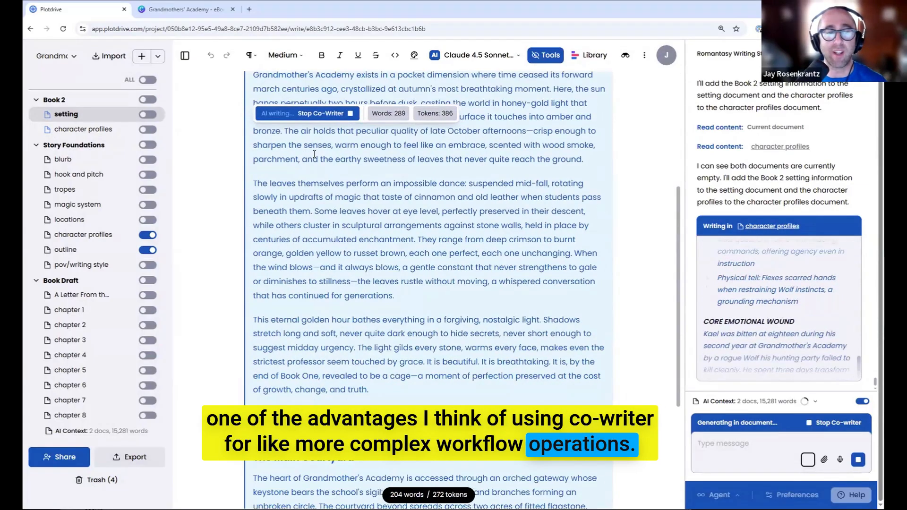
pyautogui.click(79, 132)
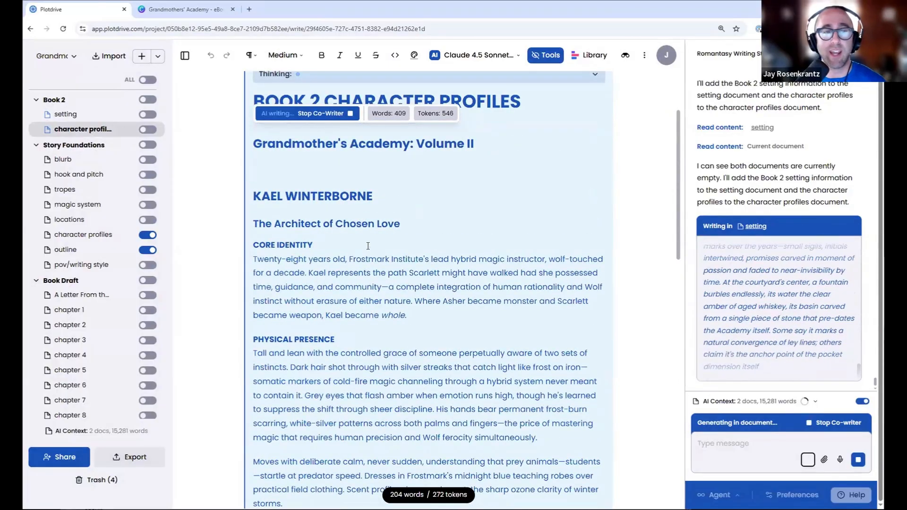
pyautogui.scroll(-6, 378, 236)
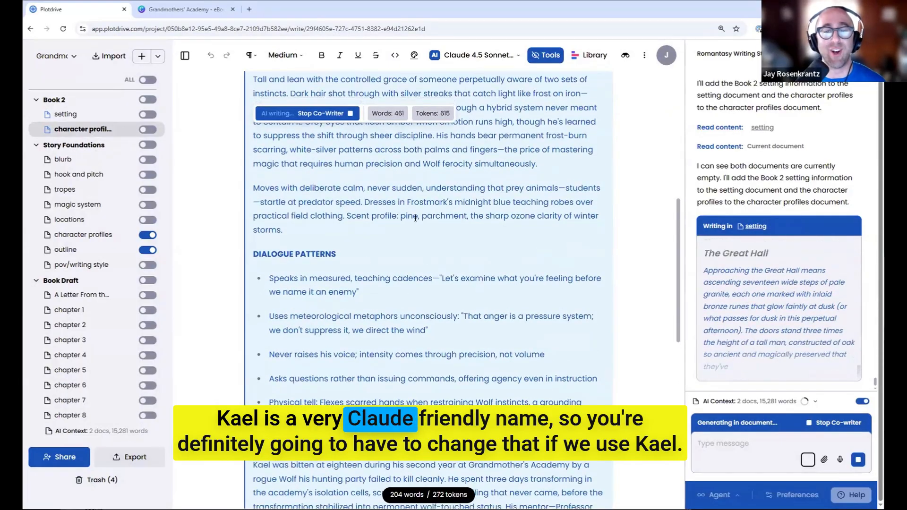
pyautogui.scroll(-6, 415, 217)
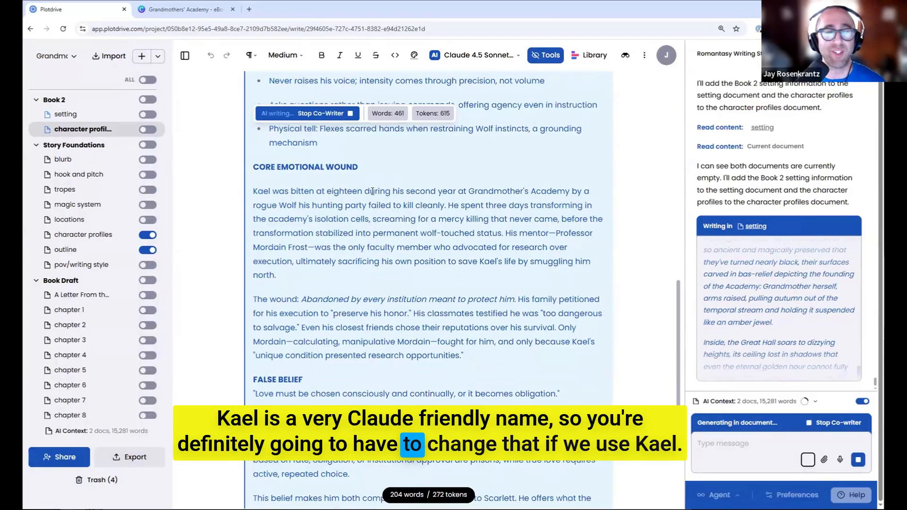
pyautogui.scroll(-7, 373, 190)
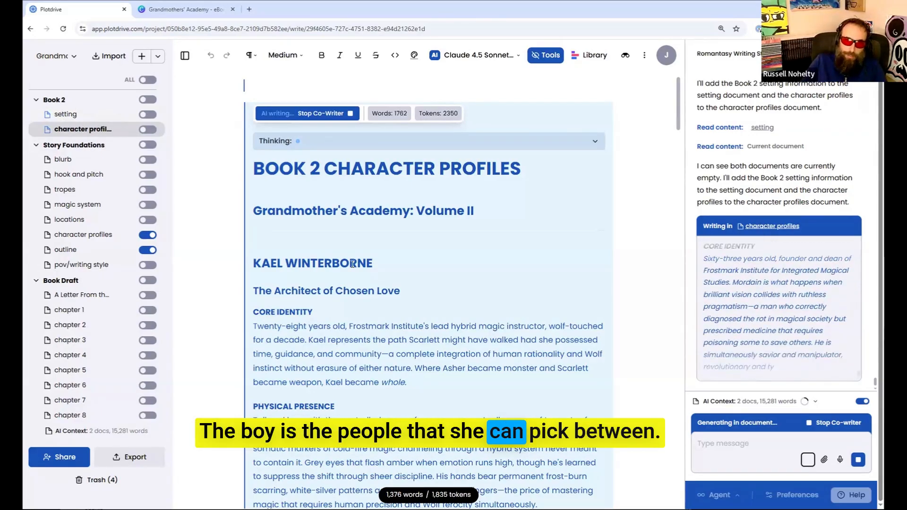
pyautogui.scroll(-7, 352, 263)
pyautogui.scroll(-12, 352, 263)
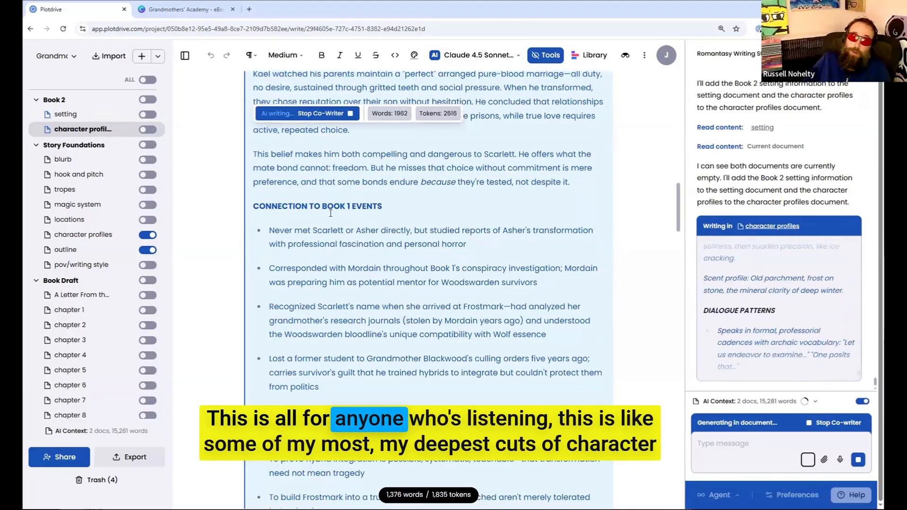
pyautogui.scroll(-12, 350, 244)
pyautogui.scroll(-15, 334, 215)
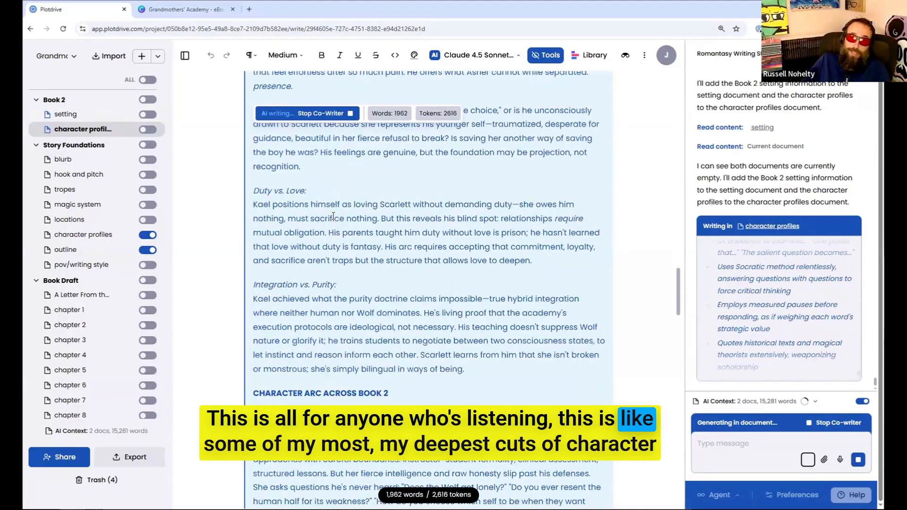
pyautogui.scroll(-15, 359, 219)
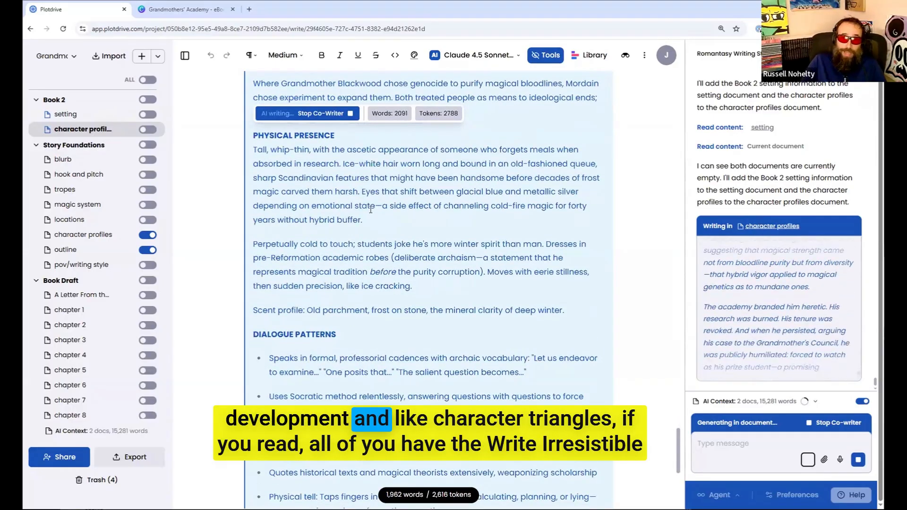
pyautogui.scroll(-5, 375, 215)
pyautogui.scroll(-3, 368, 212)
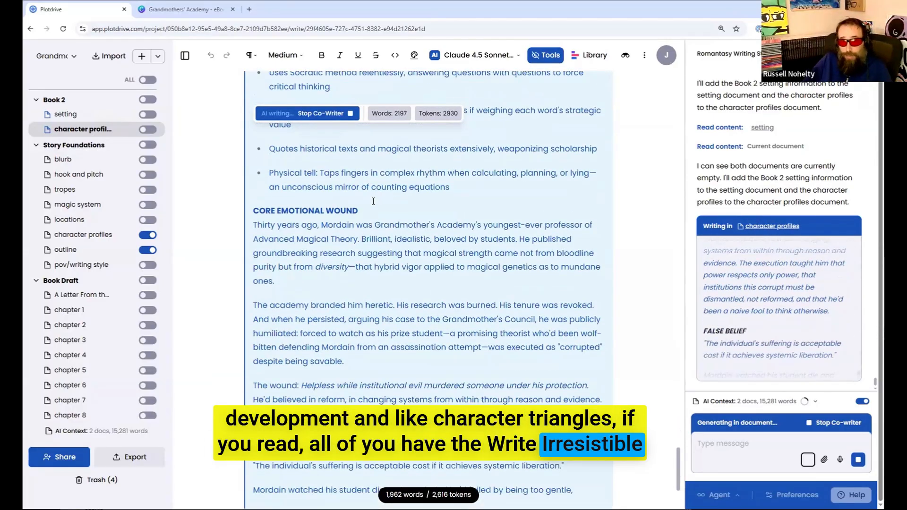
pyautogui.scroll(-5, 373, 201)
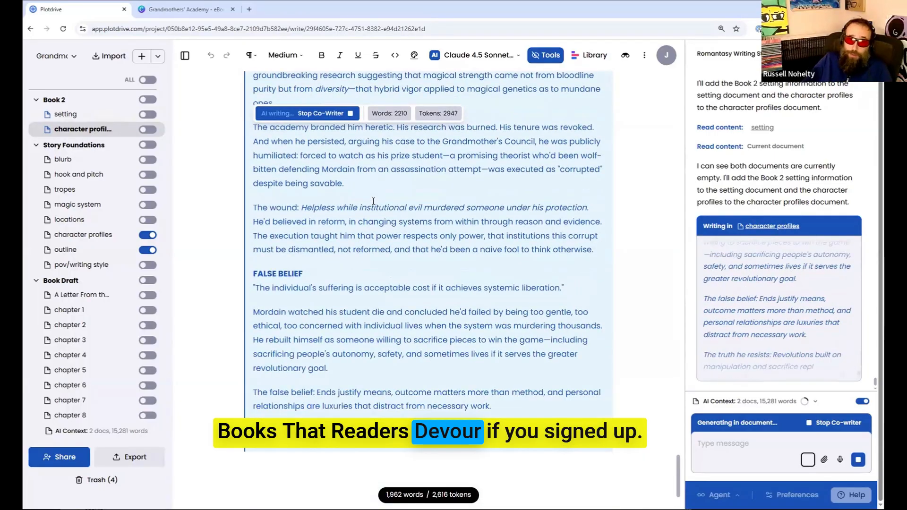
pyautogui.scroll(-4, 373, 201)
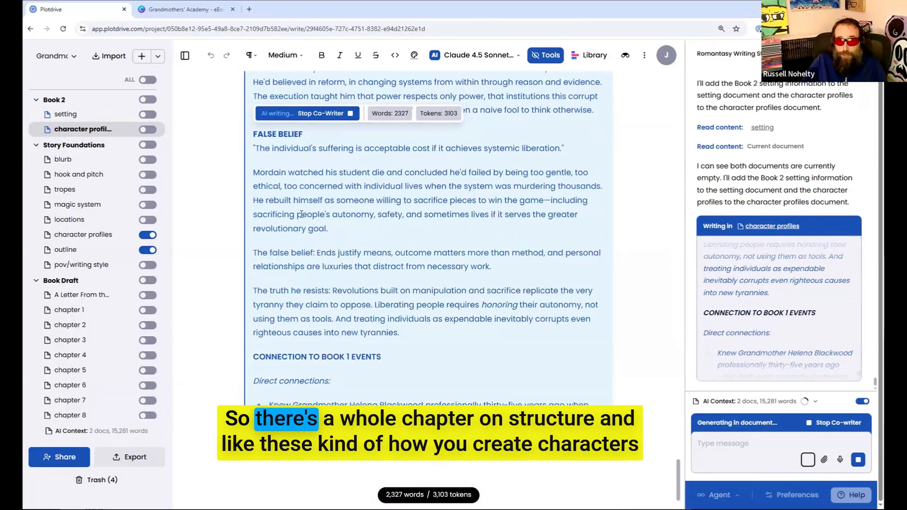
pyautogui.scroll(-3, 300, 214)
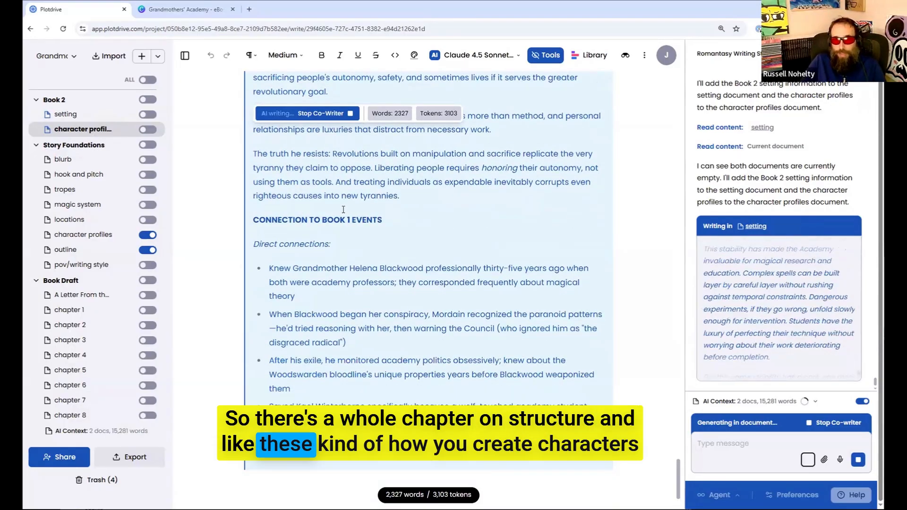
pyautogui.scroll(20, 344, 210)
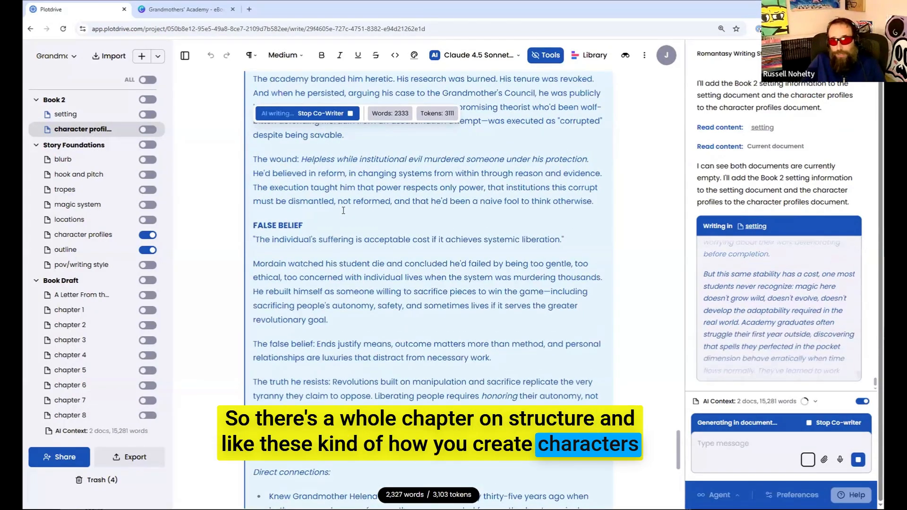
pyautogui.scroll(20, 343, 212)
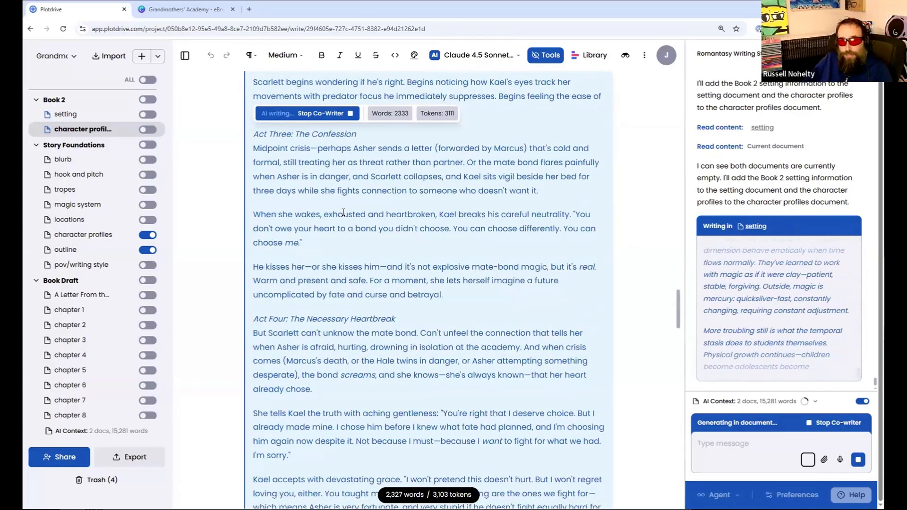
pyautogui.scroll(20, 344, 213)
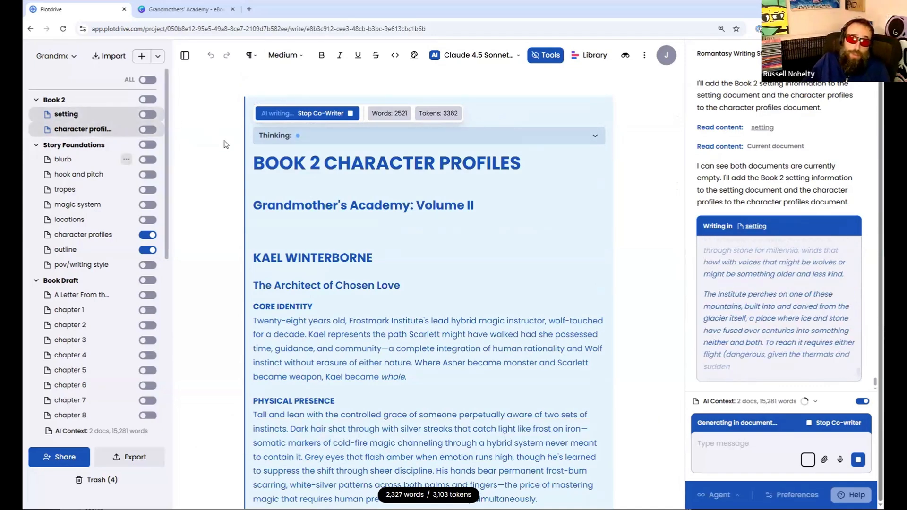
# Read the Book 2 setting document's Grandmother's Academy locations, The Magic of Stasis, and Frostmark Institute's Winter Reaches landscape.
pyautogui.scroll(-15, 321, 210)
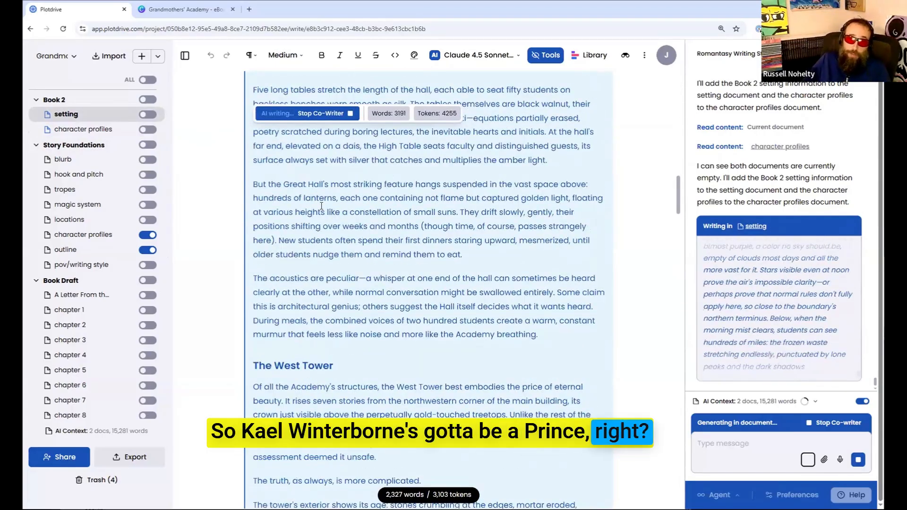
pyautogui.scroll(-9, 321, 207)
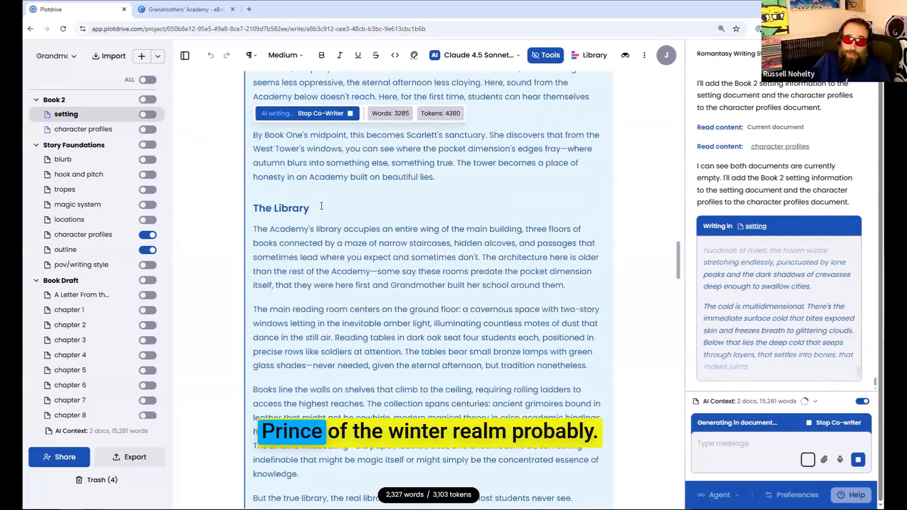
pyautogui.scroll(-15, 320, 210)
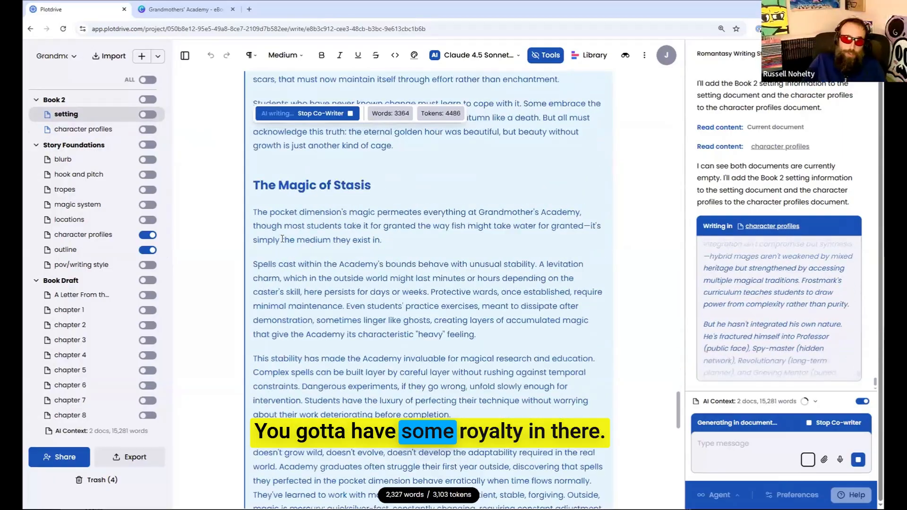
pyautogui.scroll(-8, 277, 231)
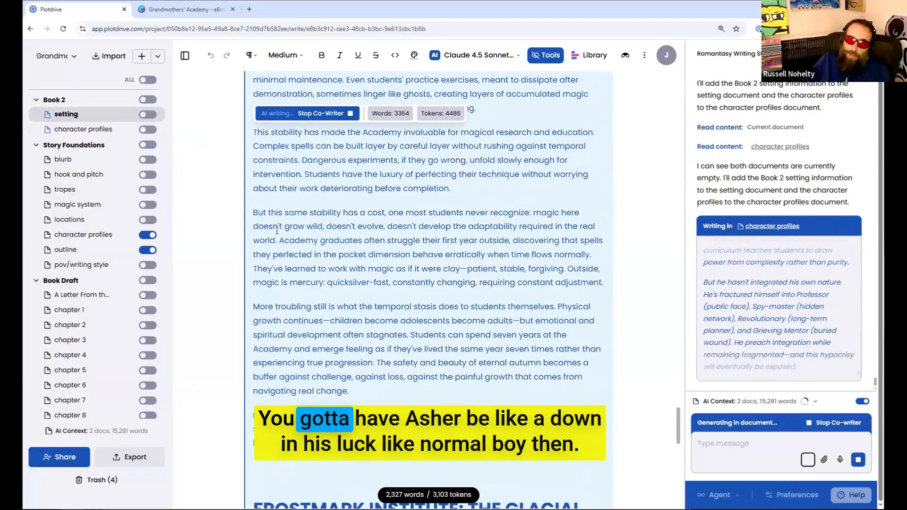
pyautogui.scroll(-8, 277, 230)
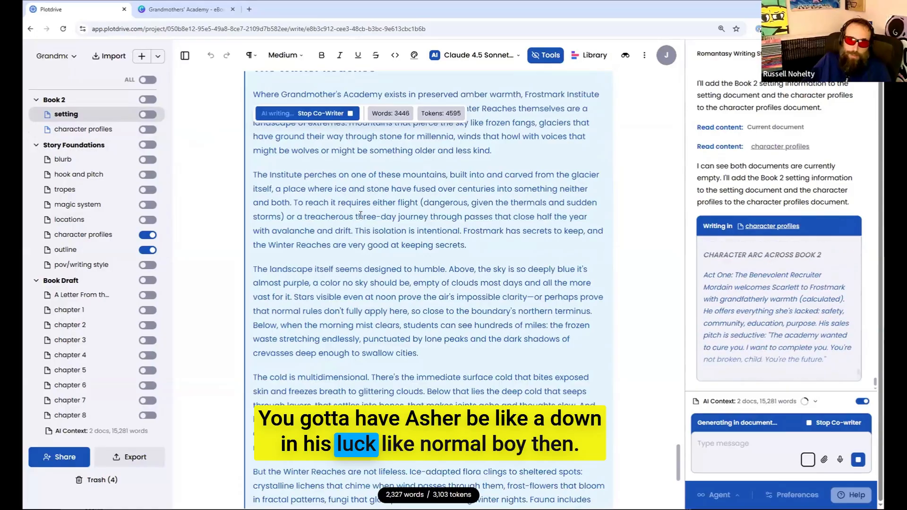
pyautogui.scroll(3, 419, 244)
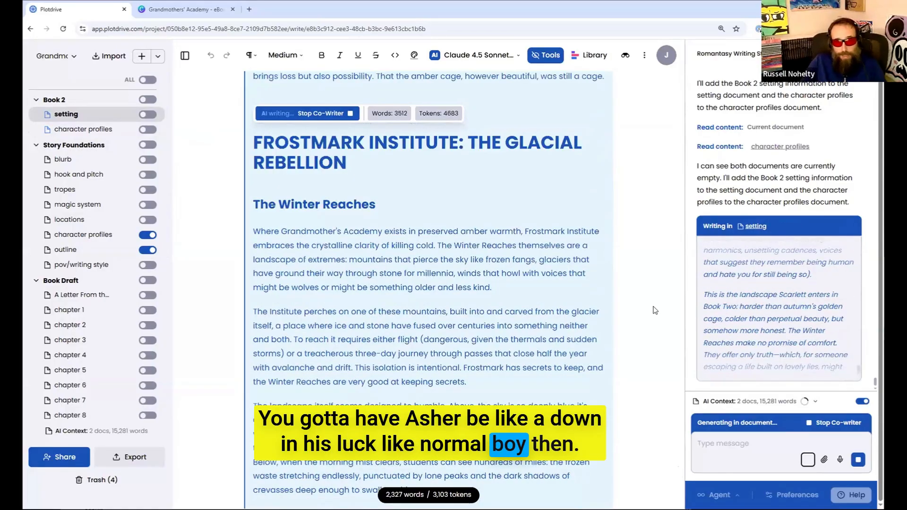
pyautogui.scroll(-4, 442, 268)
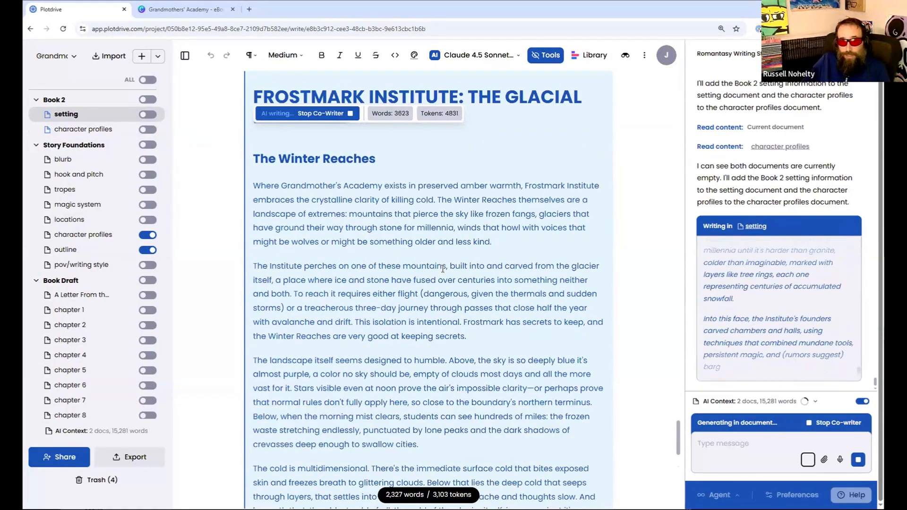
pyautogui.scroll(-4, 442, 268)
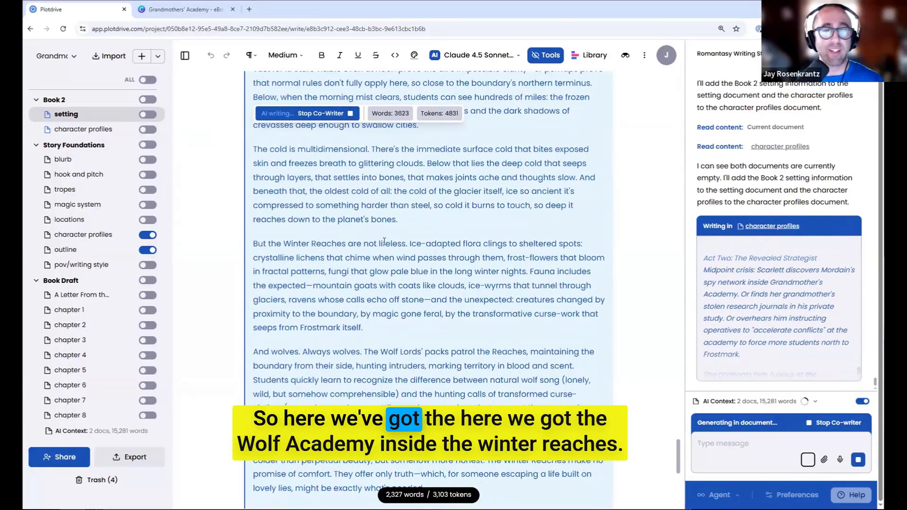
# Examine the Book 2 setting's description of Frostmark Institute's architecture and the levels of The Cold-Fire Library.
pyautogui.scroll(-2, 419, 273)
pyautogui.scroll(-3, 407, 249)
pyautogui.scroll(-8, 368, 225)
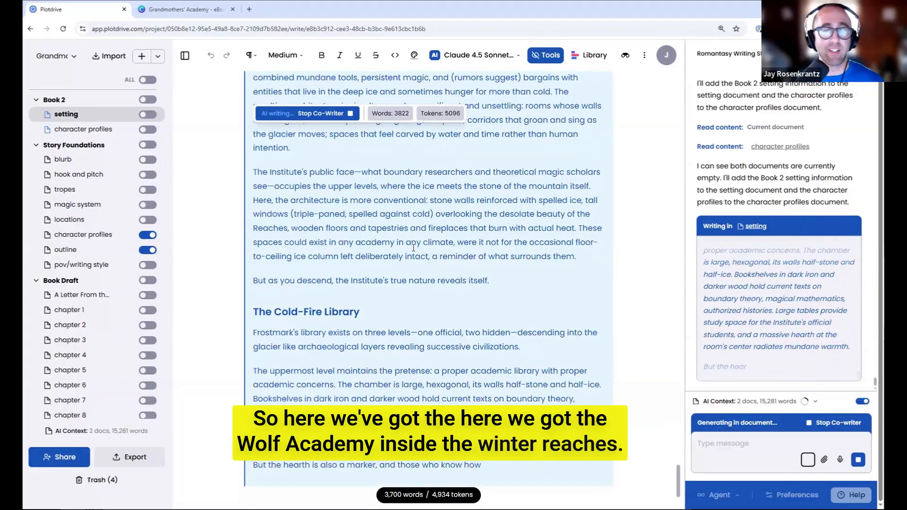
pyautogui.scroll(-2, 413, 247)
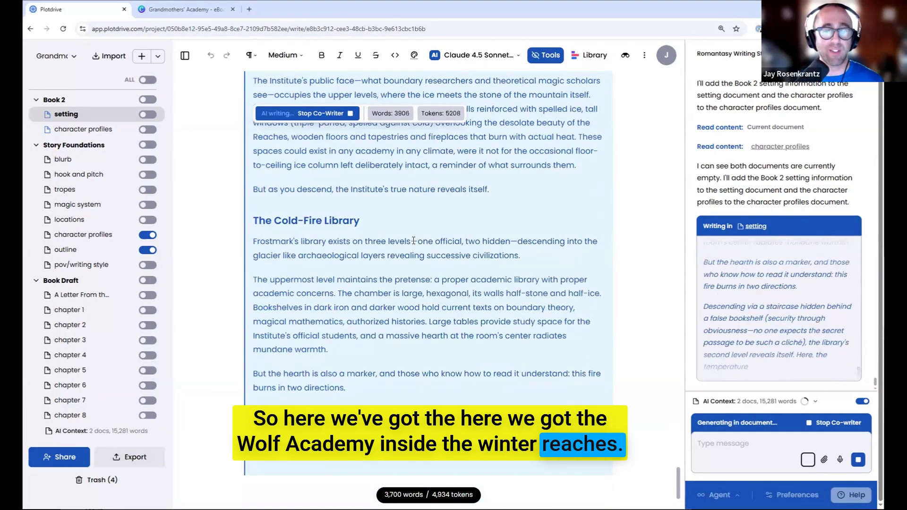
pyautogui.scroll(-2, 414, 242)
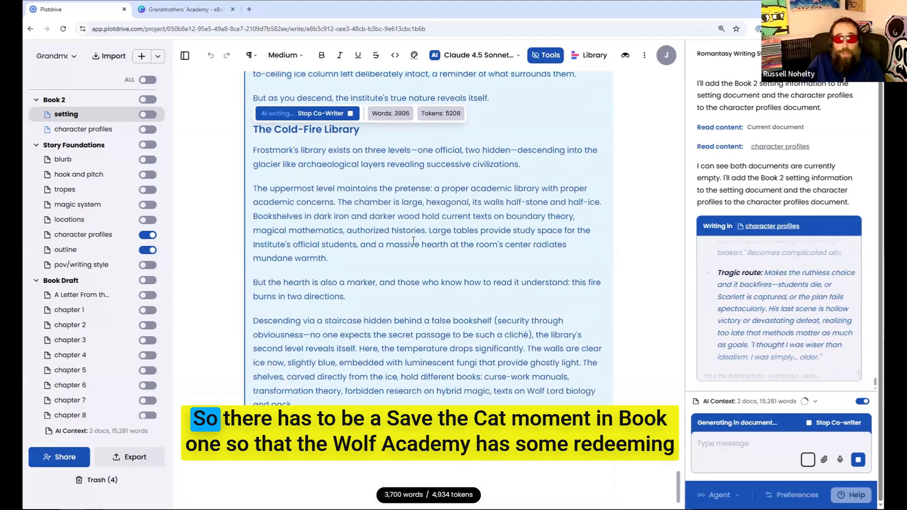
pyautogui.scroll(-1, 413, 241)
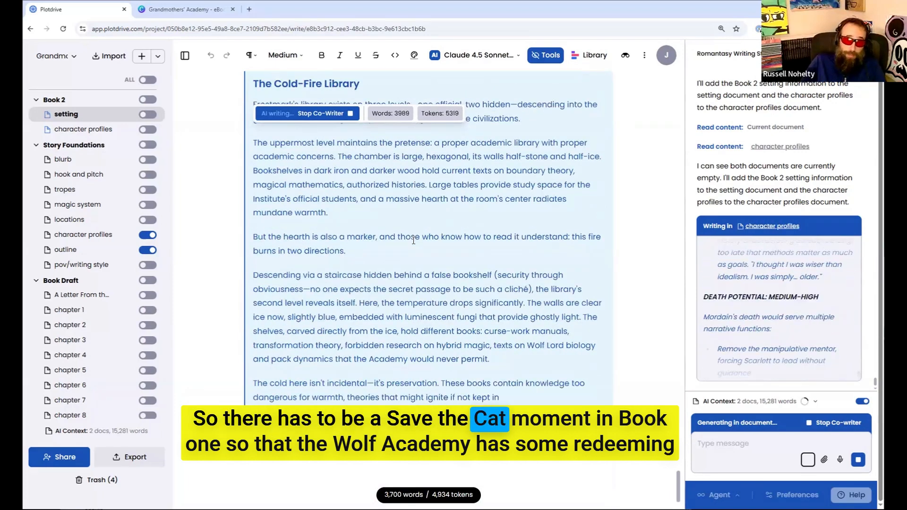
pyautogui.scroll(-2, 413, 241)
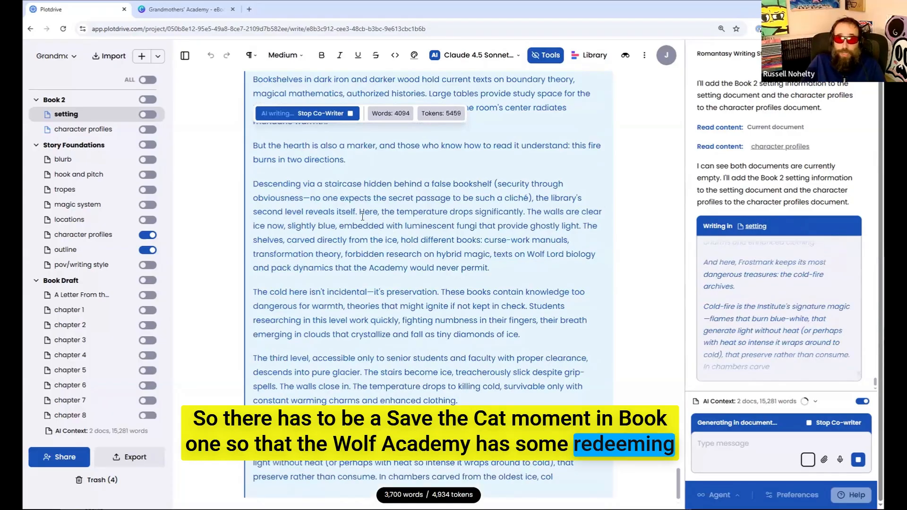
pyautogui.scroll(-3, 362, 217)
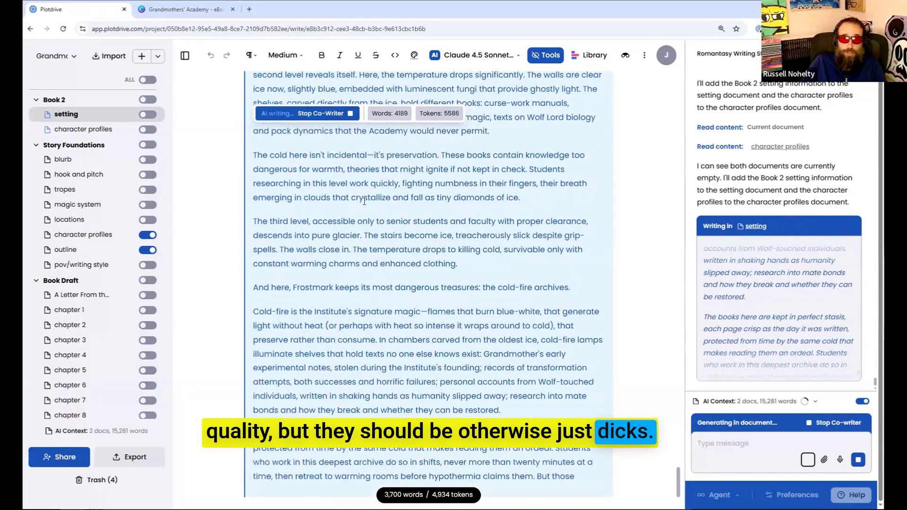
pyautogui.scroll(-3, 364, 201)
pyautogui.scroll(-1, 364, 201)
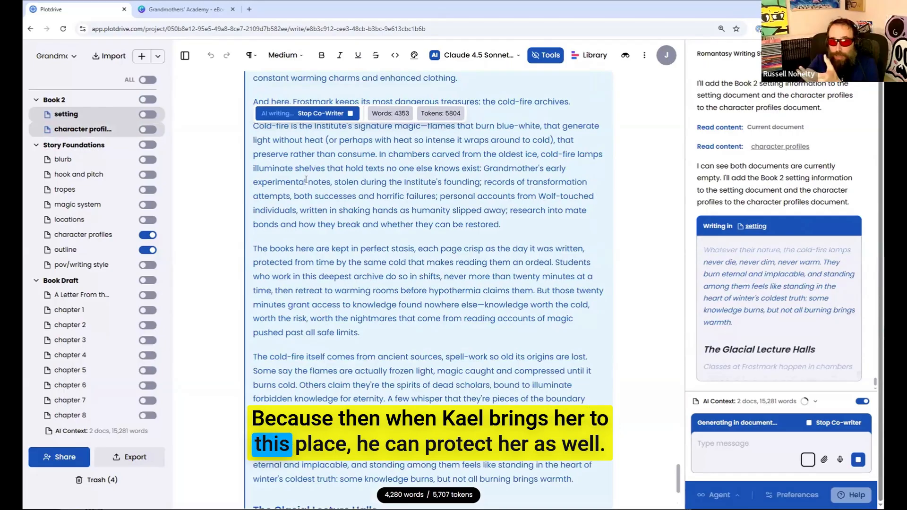
pyautogui.click(73, 115)
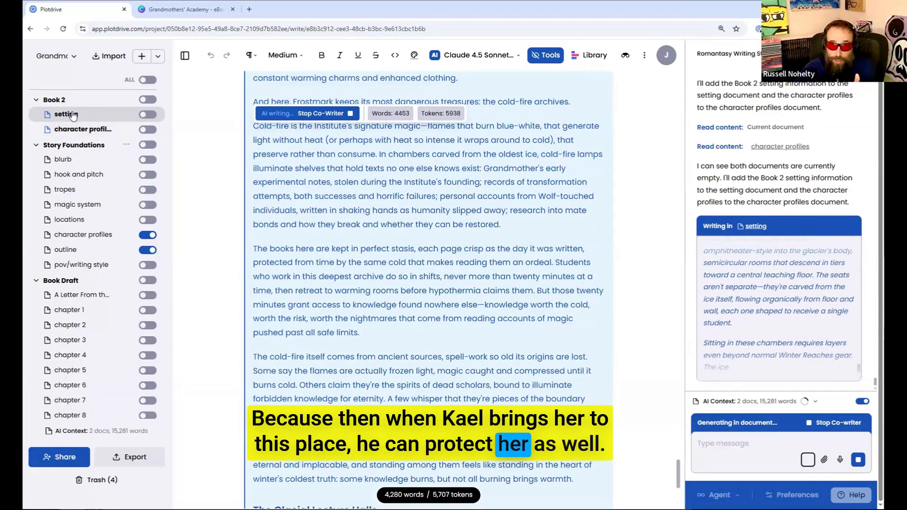
pyautogui.click(84, 130)
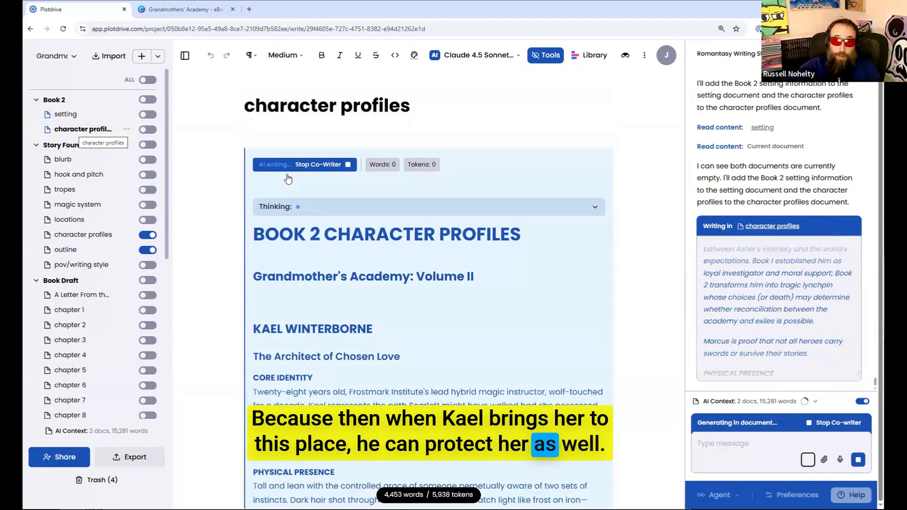
pyautogui.scroll(-3, 381, 257)
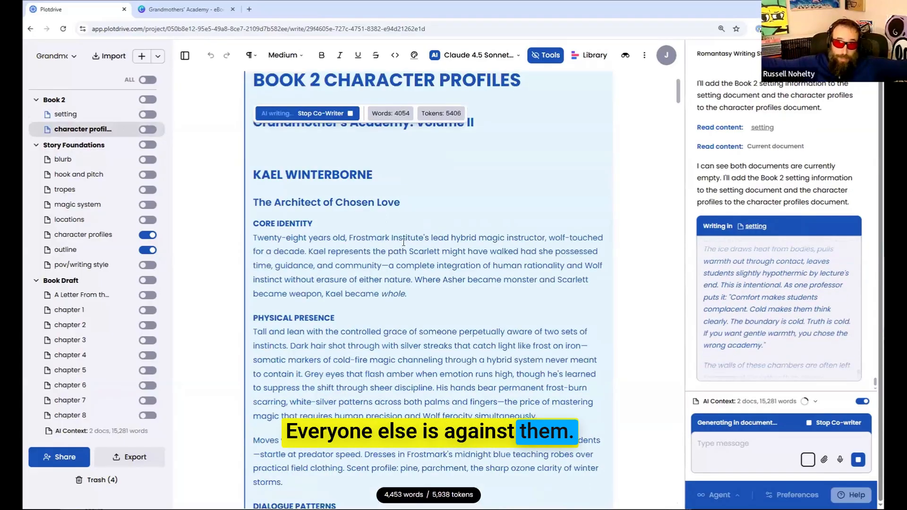
pyautogui.scroll(-2, 402, 242)
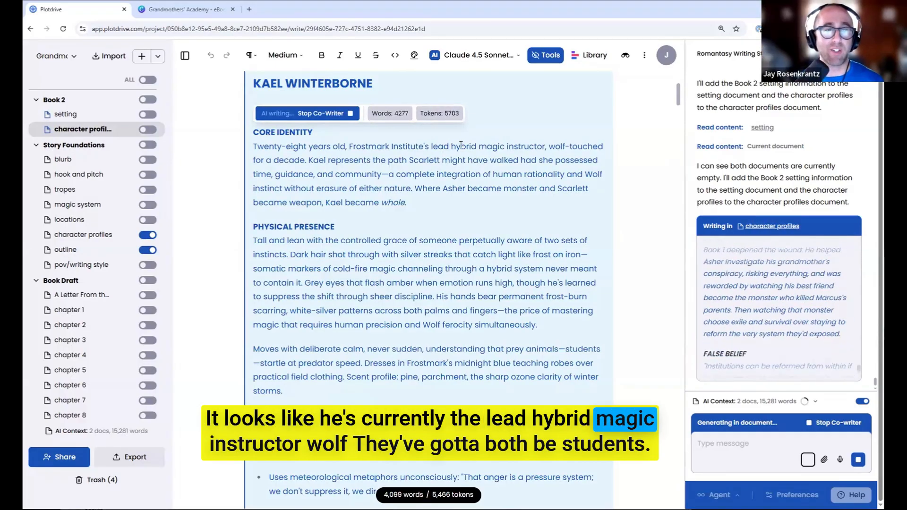
pyautogui.scroll(-15, 462, 165)
pyautogui.scroll(-10, 467, 199)
pyautogui.scroll(-8, 466, 199)
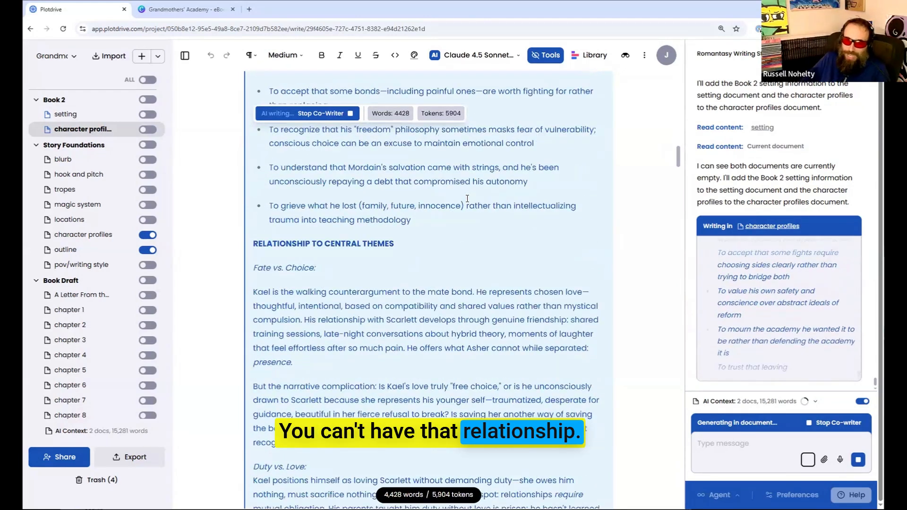
pyautogui.scroll(-12, 464, 216)
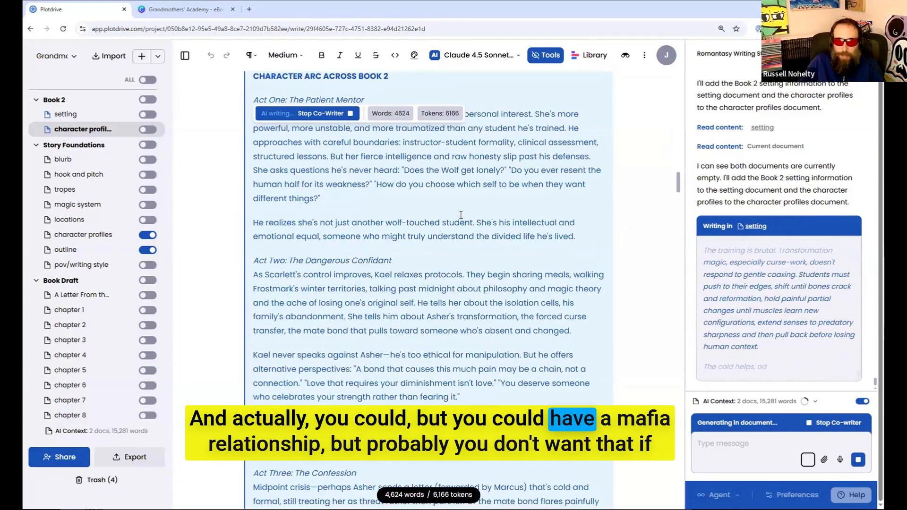
pyautogui.scroll(-6, 460, 215)
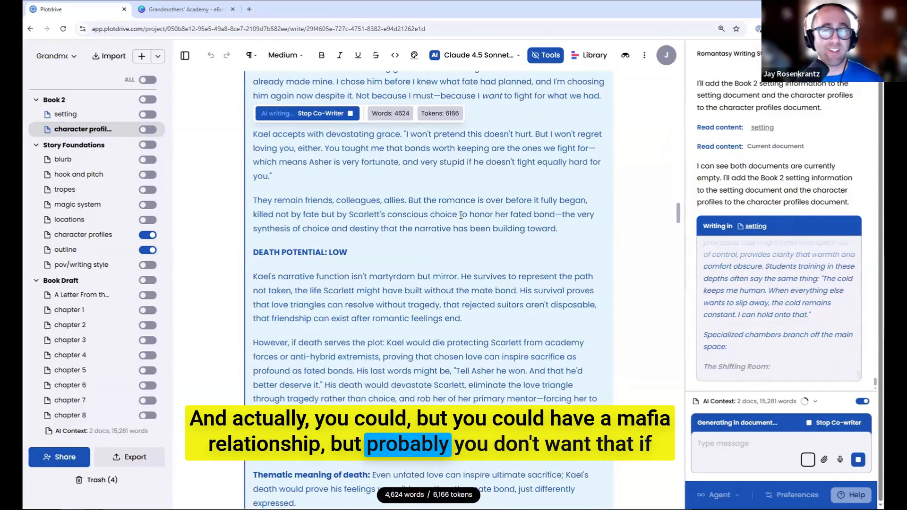
pyautogui.scroll(-10, 460, 215)
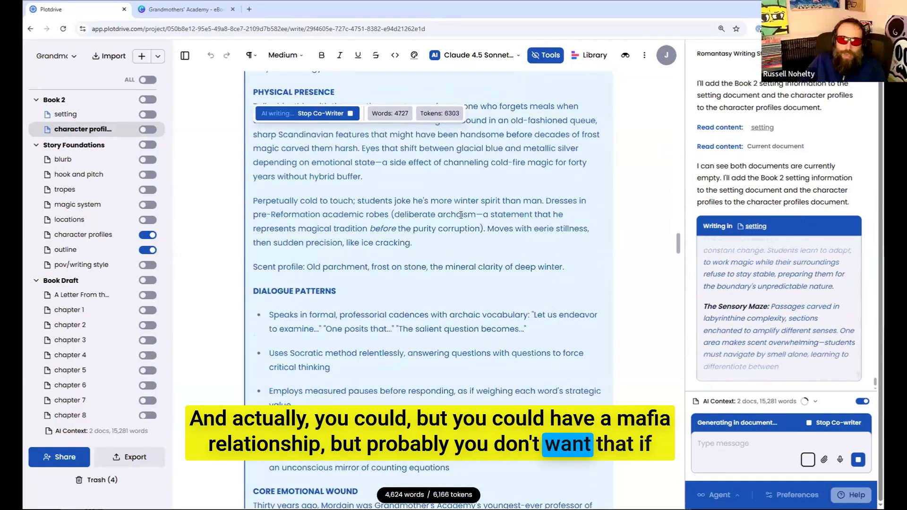
pyautogui.scroll(-12, 461, 215)
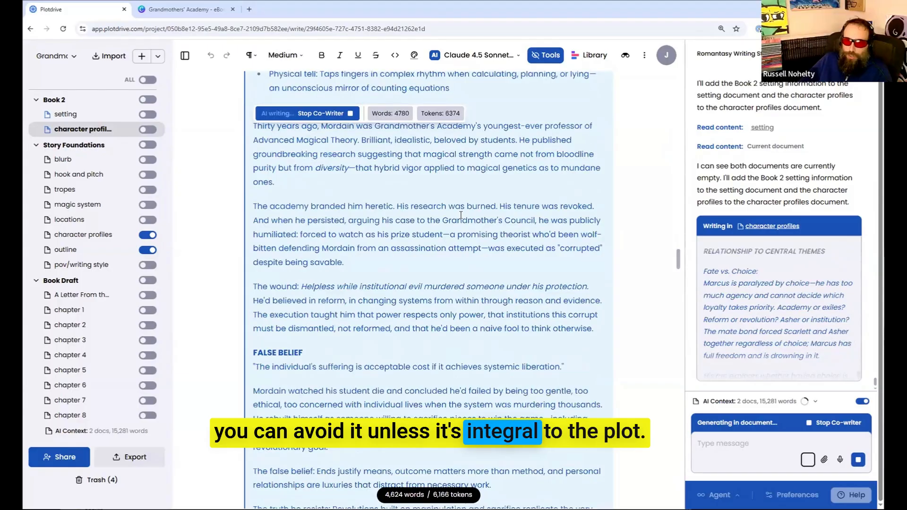
pyautogui.scroll(-12, 461, 215)
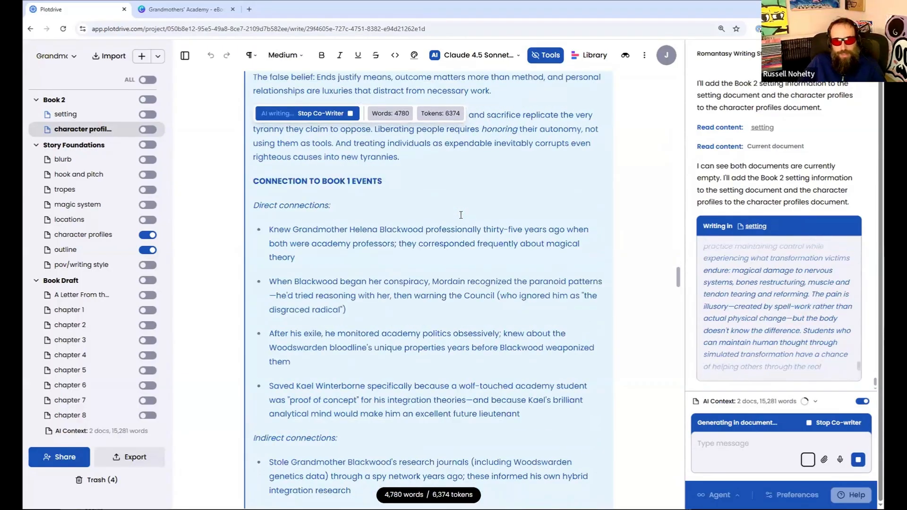
pyautogui.scroll(-8, 441, 216)
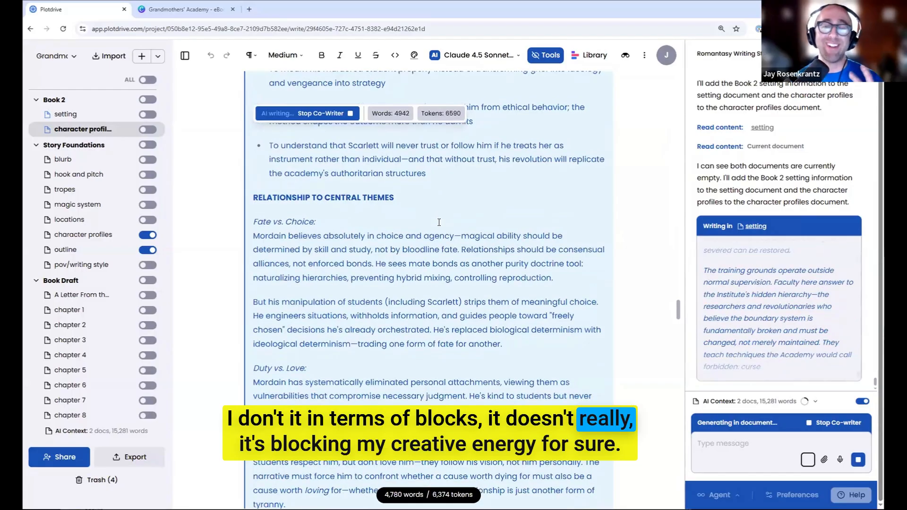
pyautogui.scroll(-5, 439, 214)
pyautogui.scroll(-10, 440, 227)
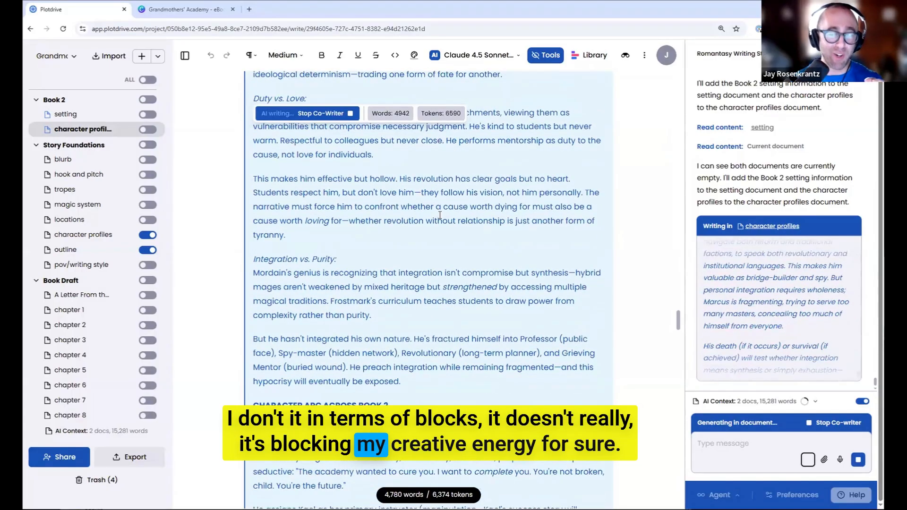
pyautogui.scroll(-15, 442, 249)
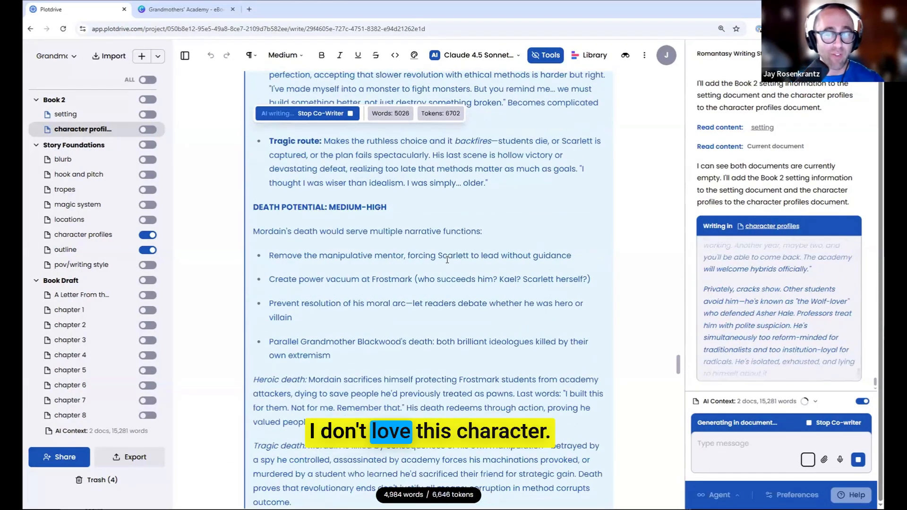
pyautogui.scroll(-5, 447, 259)
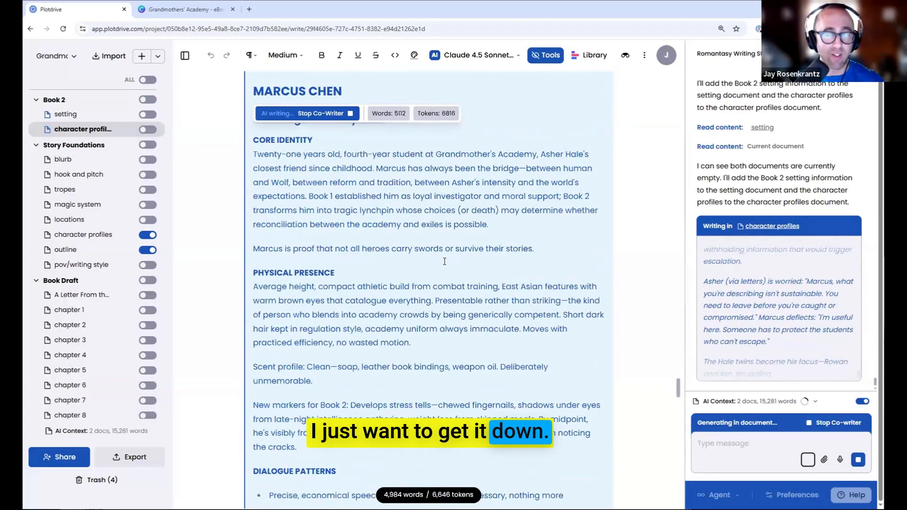
pyautogui.scroll(-15, 444, 261)
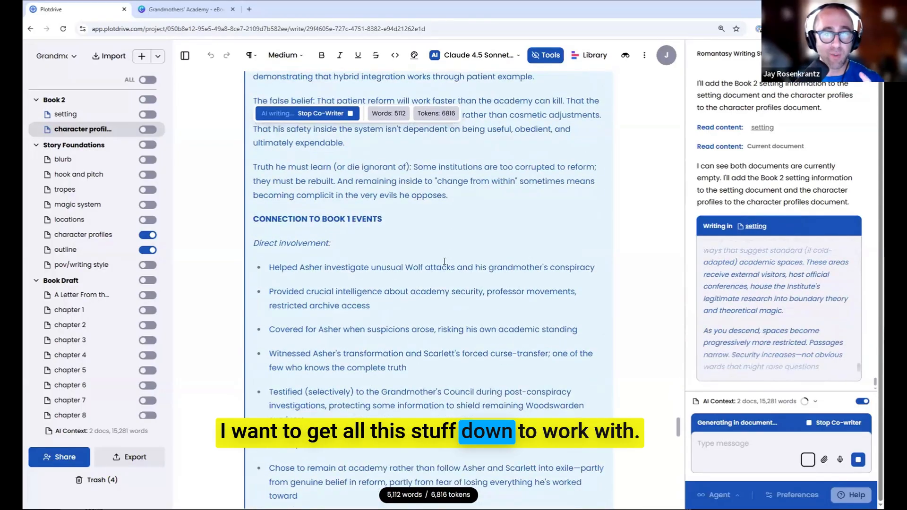
pyautogui.scroll(-10, 444, 261)
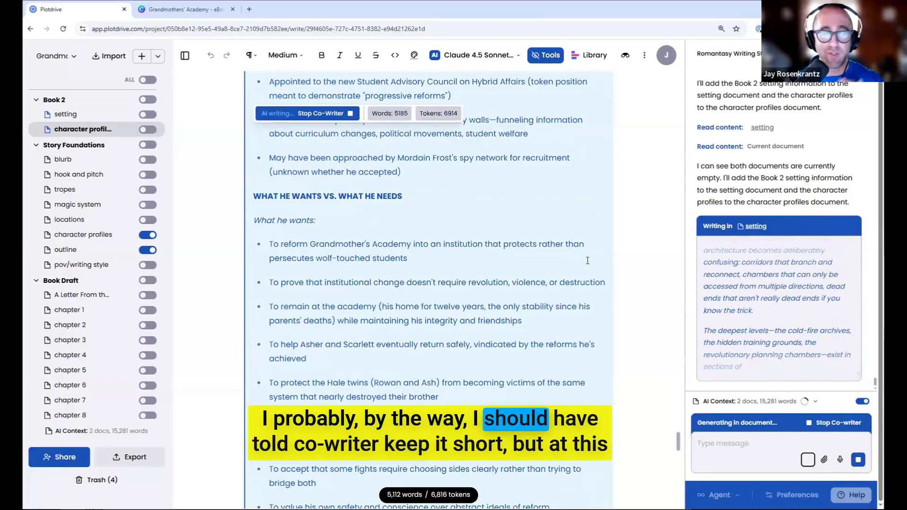
pyautogui.scroll(-8, 587, 261)
# Examine Marcus Chen's crisis scenarios, death scenario options and survival alternative, and glance at the Global Tools Library.
pyautogui.scroll(-20, 588, 262)
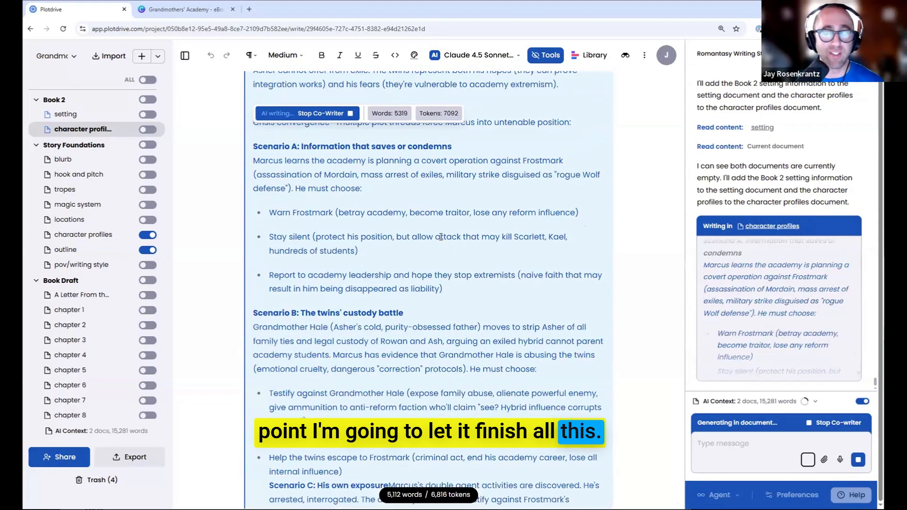
pyautogui.scroll(-5, 440, 234)
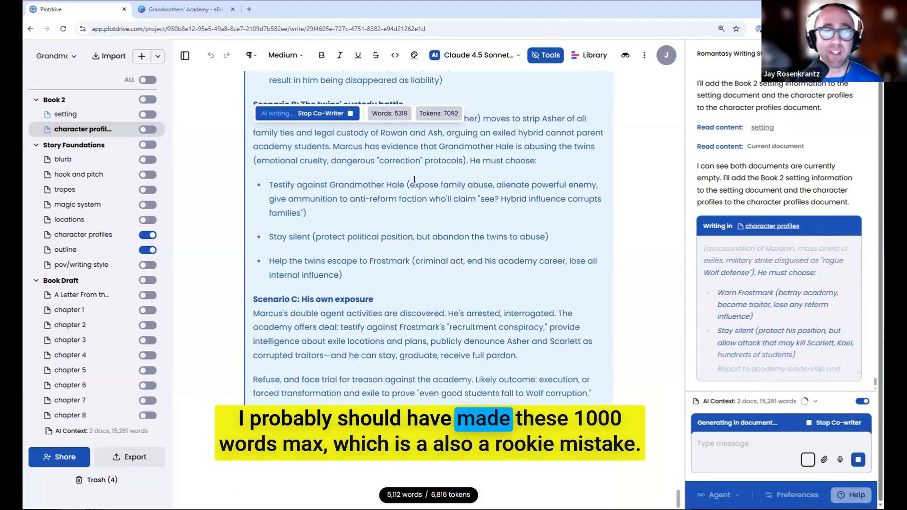
pyautogui.scroll(-3, 448, 182)
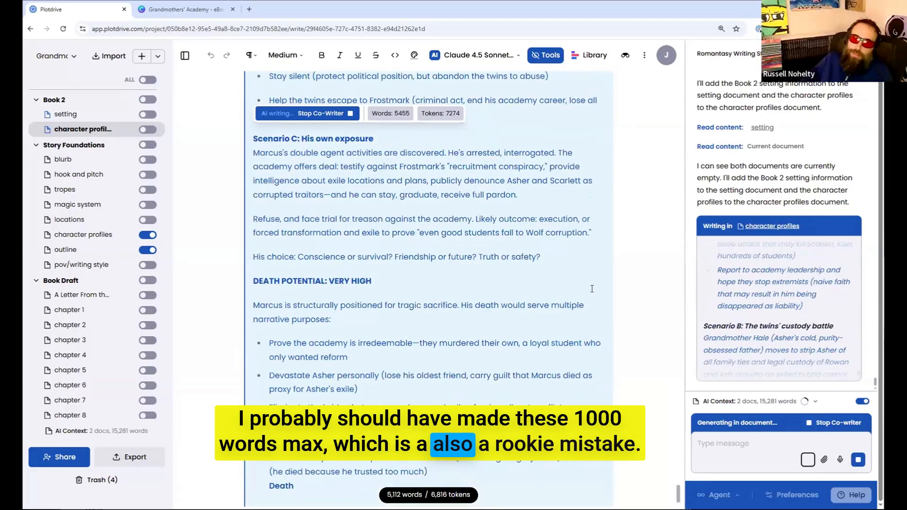
pyautogui.scroll(-5, 528, 242)
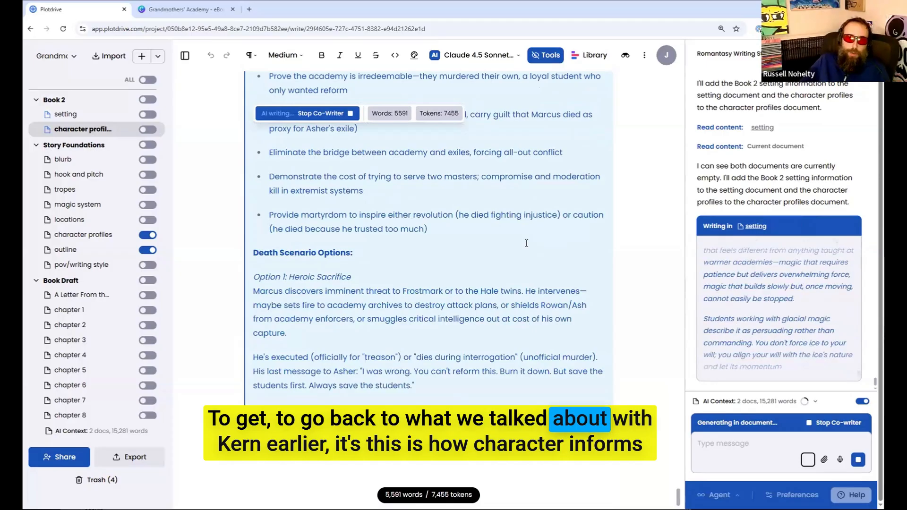
pyautogui.scroll(-5, 526, 241)
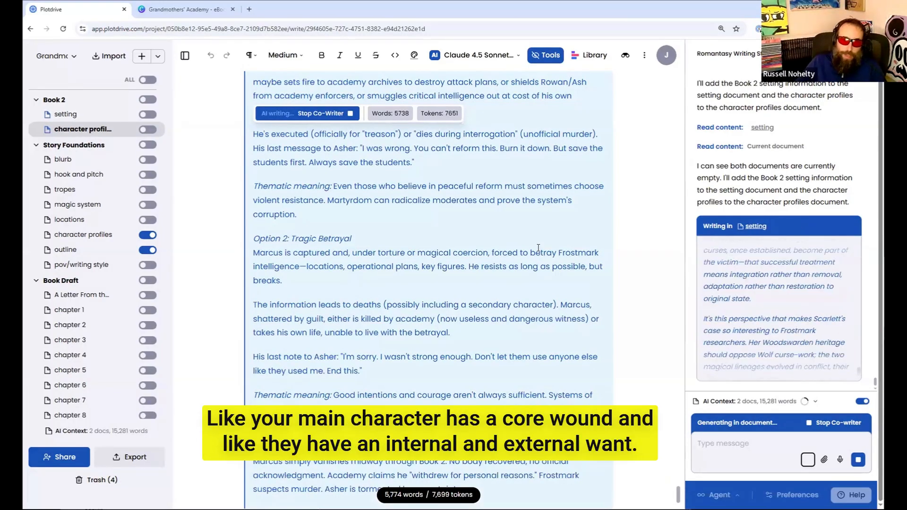
pyautogui.scroll(-5, 538, 248)
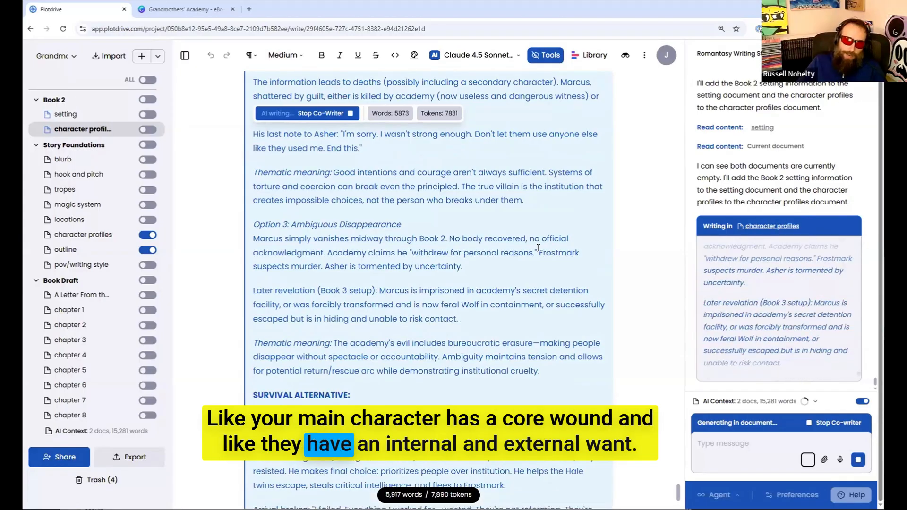
pyautogui.scroll(-3, 537, 247)
pyautogui.scroll(-3, 538, 248)
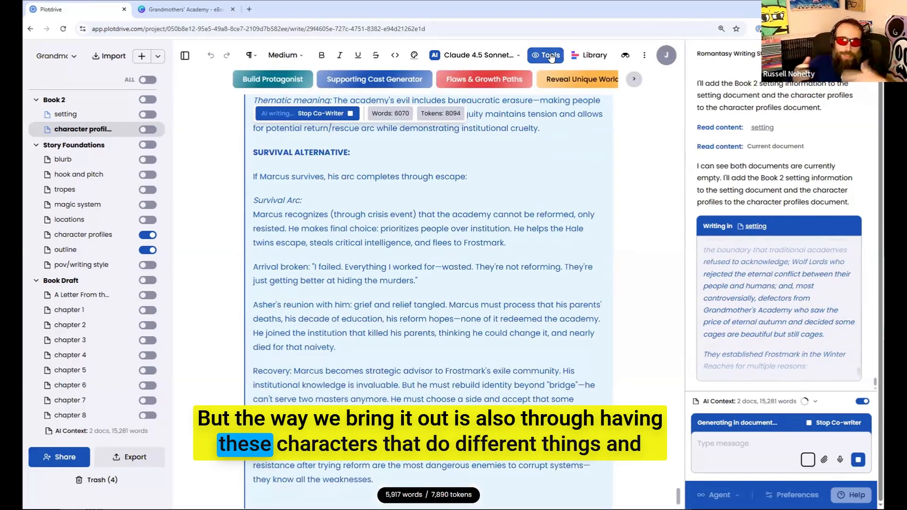
pyautogui.click(590, 56)
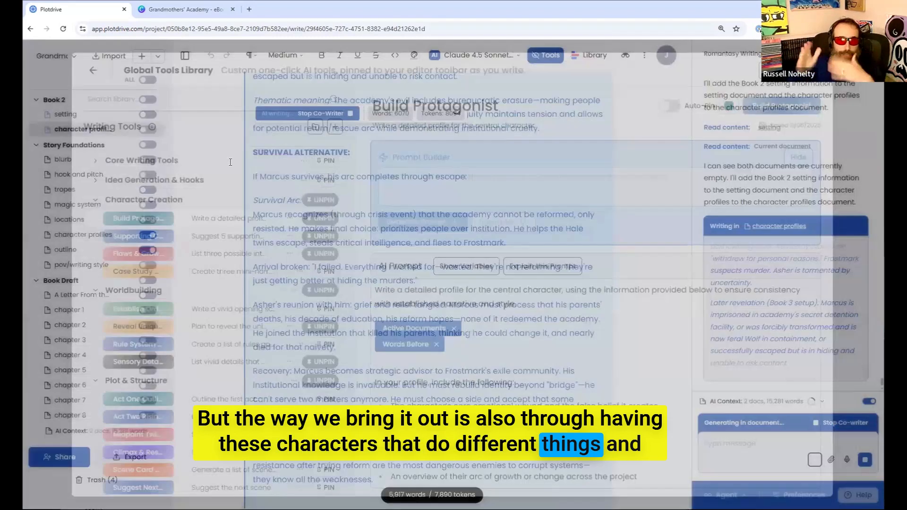
pyautogui.click(47, 85)
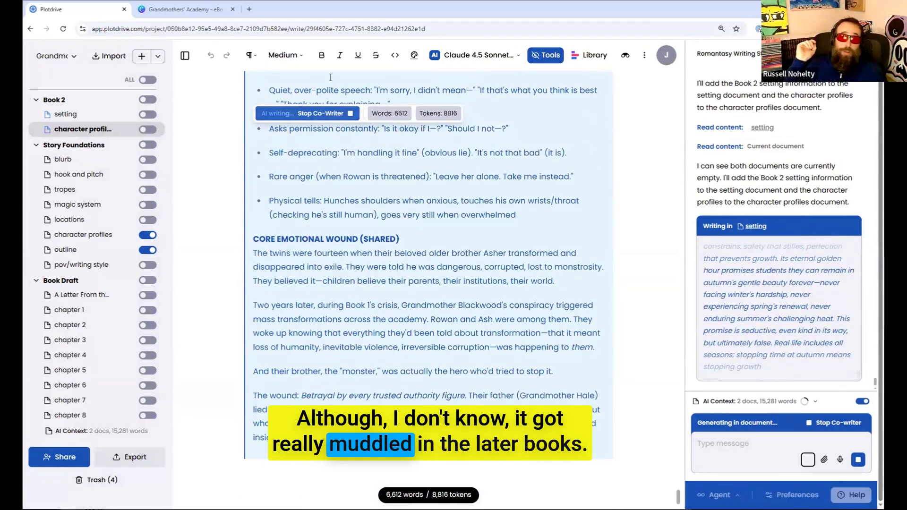
# Stop the co-writer and accept its generated text in the Book 2 character profiles and setting documents.
pyautogui.click(275, 113)
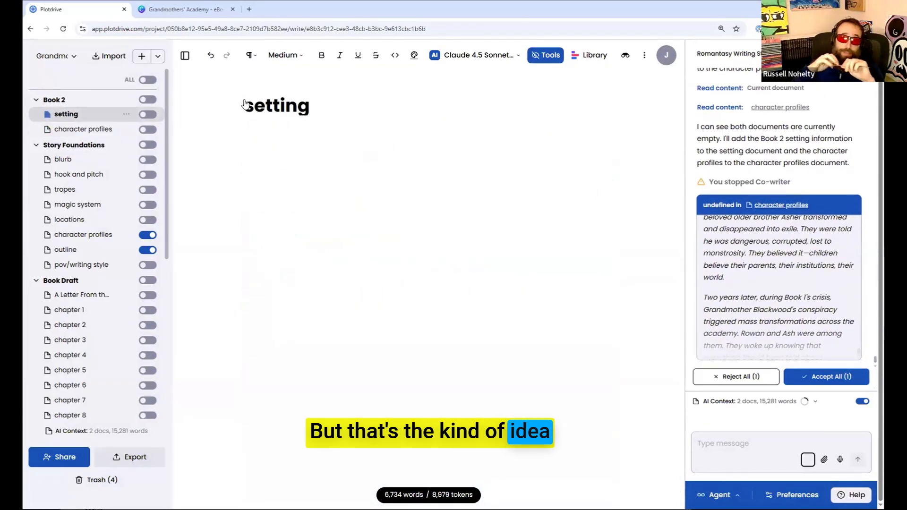
pyautogui.click(277, 165)
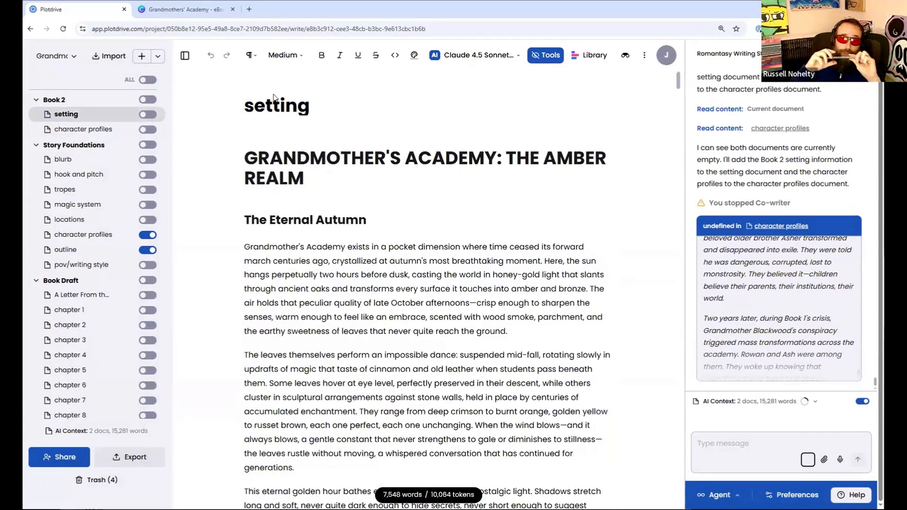
# Add "summarize these in 500 words max as character sketches" at the end of the Book 2 character profiles and generate from it with Go.
pyautogui.click(95, 130)
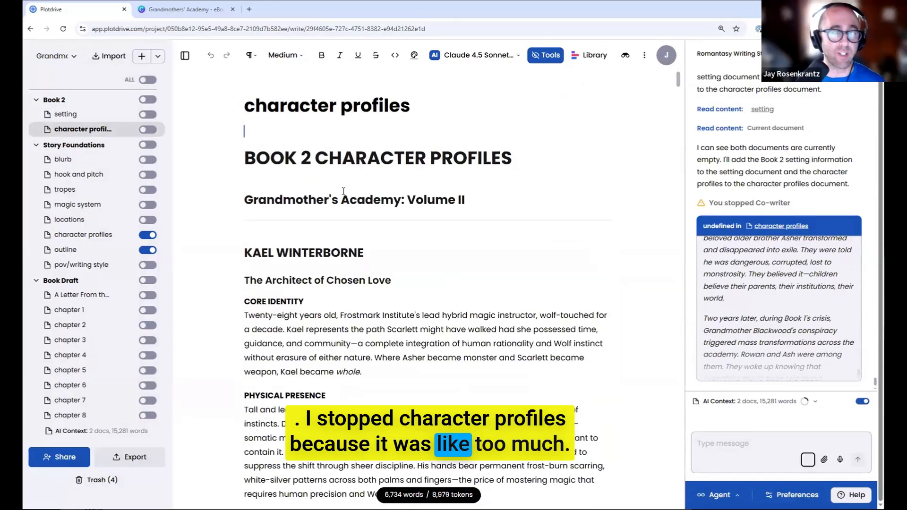
pyautogui.scroll(-1, 342, 191)
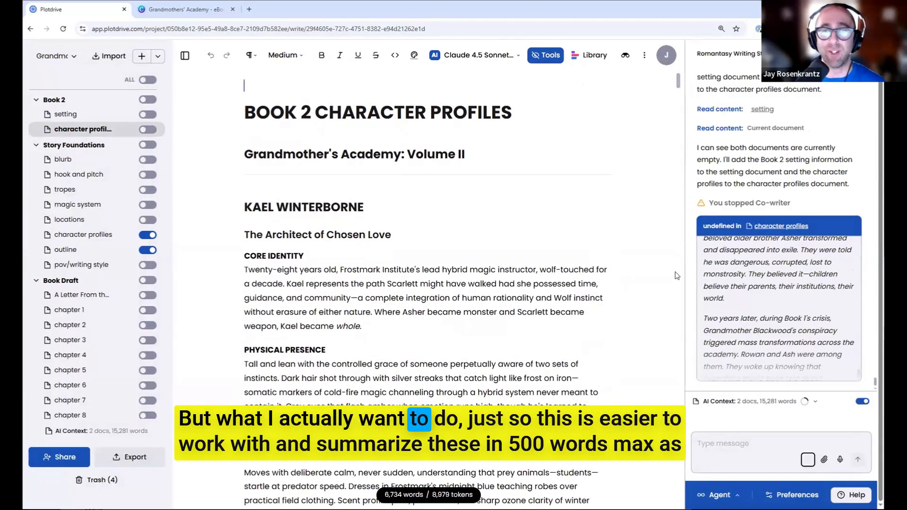
pyautogui.hotkey('ctrl', 'End')
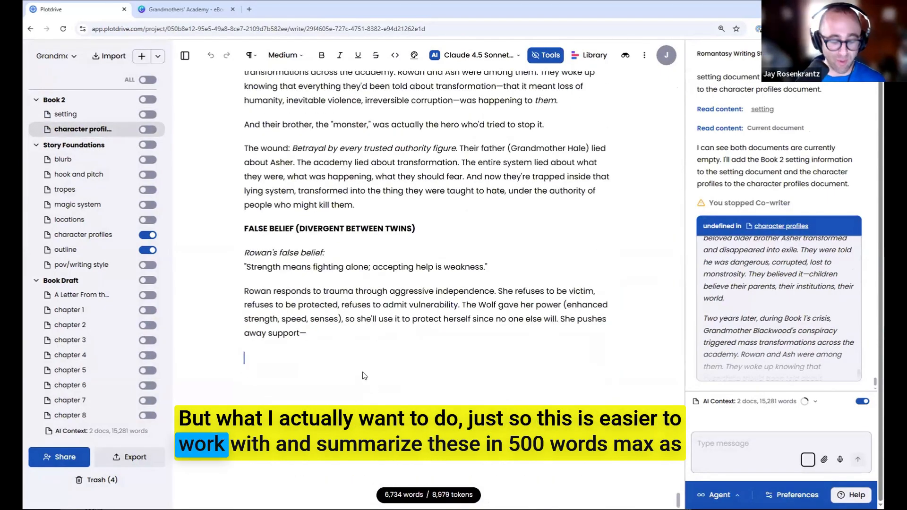
pyautogui.write('summarize ')
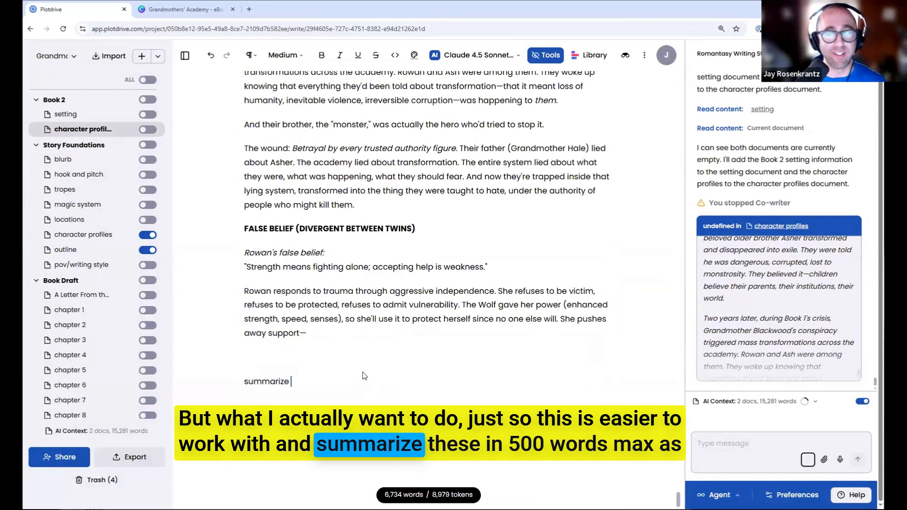
pyautogui.write('these in 500 word')
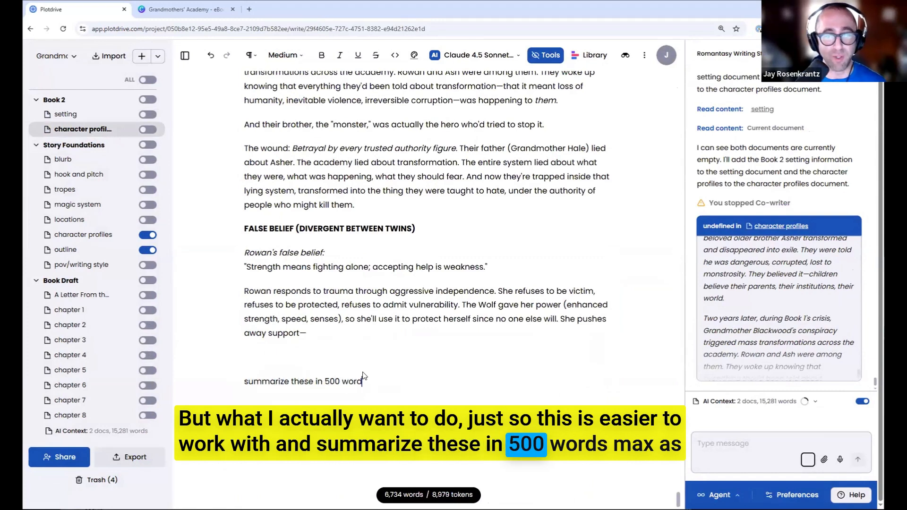
pyautogui.write('s max as character sketches')
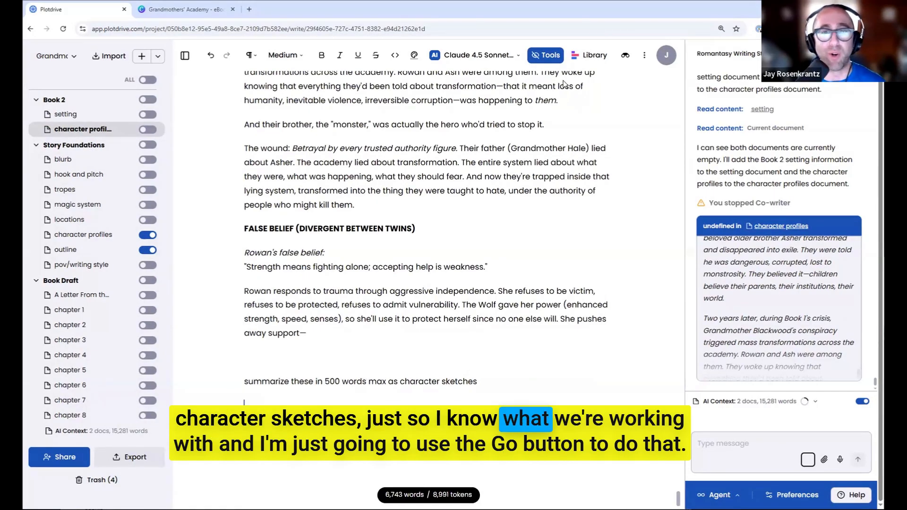
pyautogui.click(558, 56)
pyautogui.click(248, 80)
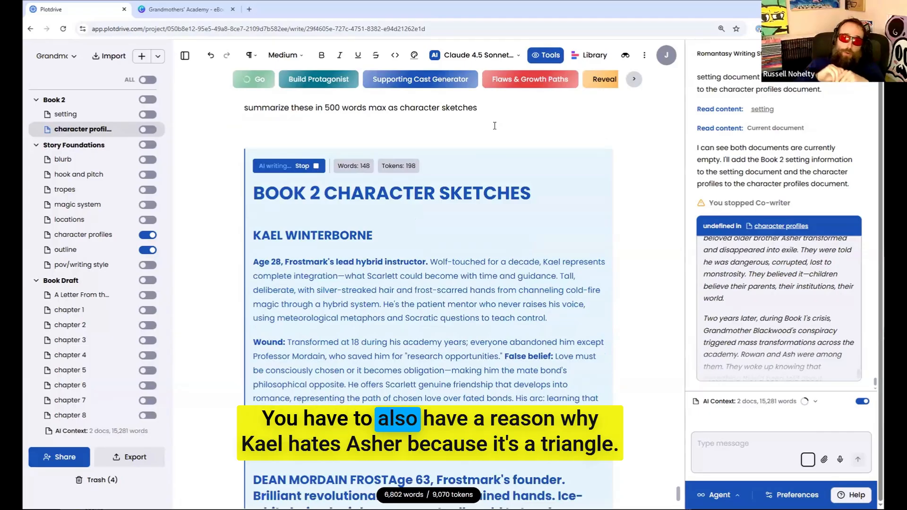
# Delete the original long profiles preceding the new Book 2 character sketches and accept the generated sketches.
pyautogui.hotkey('ctrl', 'a')
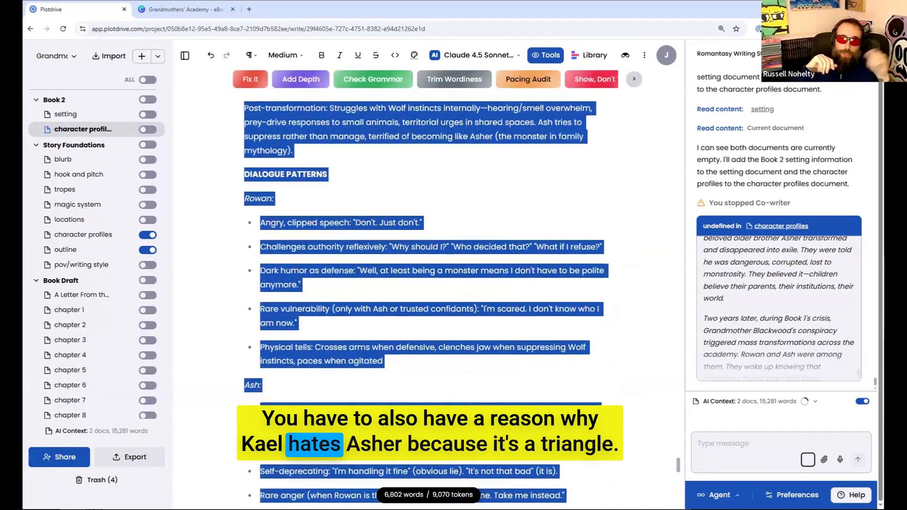
pyautogui.scroll(-20, 429, 251)
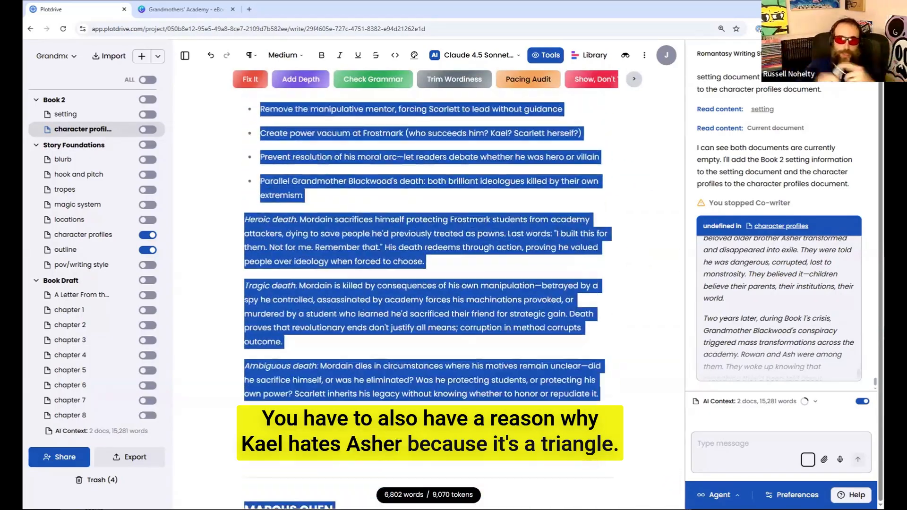
pyautogui.scroll(20, 428, 250)
pyautogui.moveTo(430, 433); pyautogui.dragTo(254, 209)
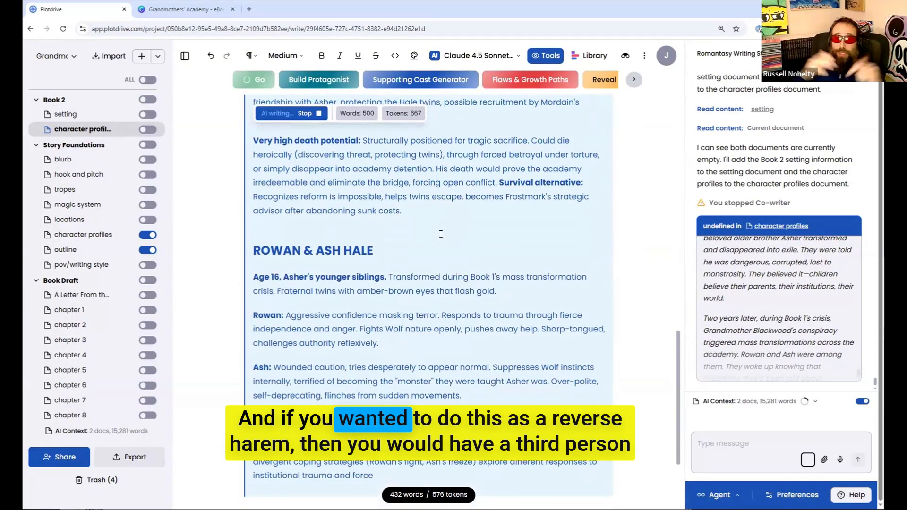
pyautogui.click(279, 113)
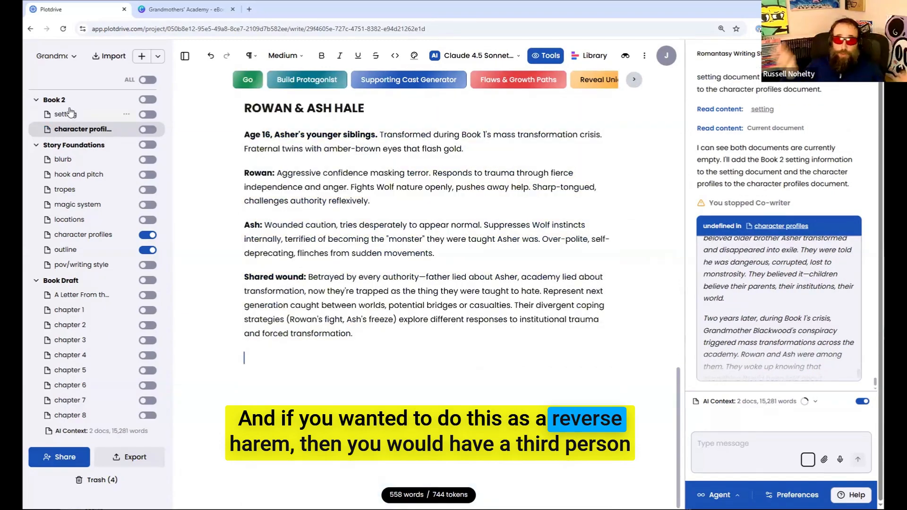
# Run Fix It on the entire Book 2 setting text with the instruction "say this all in 500 words max".
pyautogui.click(67, 113)
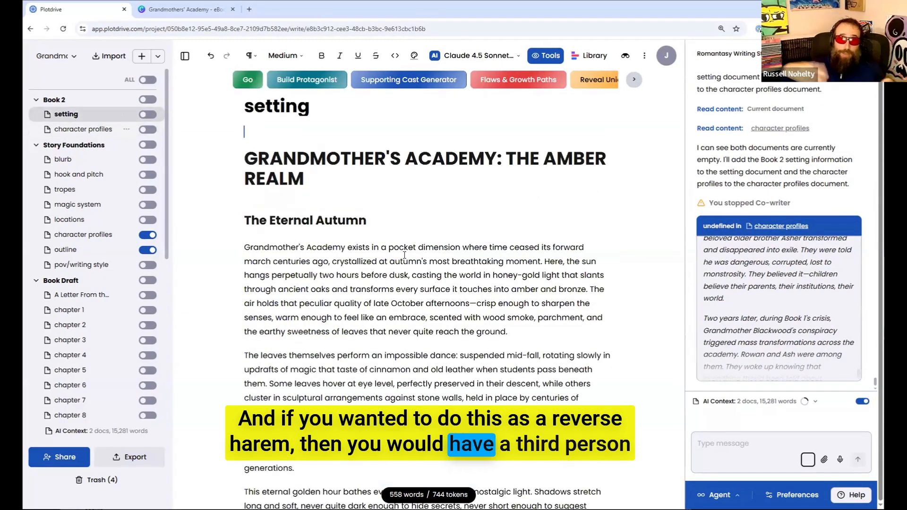
pyautogui.scroll(-20, 674, 138)
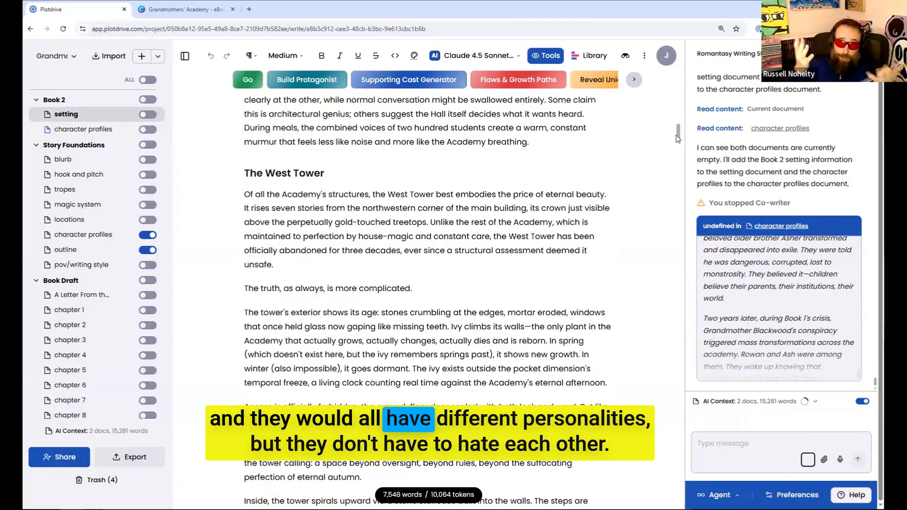
pyautogui.scroll(-20, 677, 138)
pyautogui.moveTo(356, 344); pyautogui.dragTo(240, 158)
pyautogui.click(251, 80)
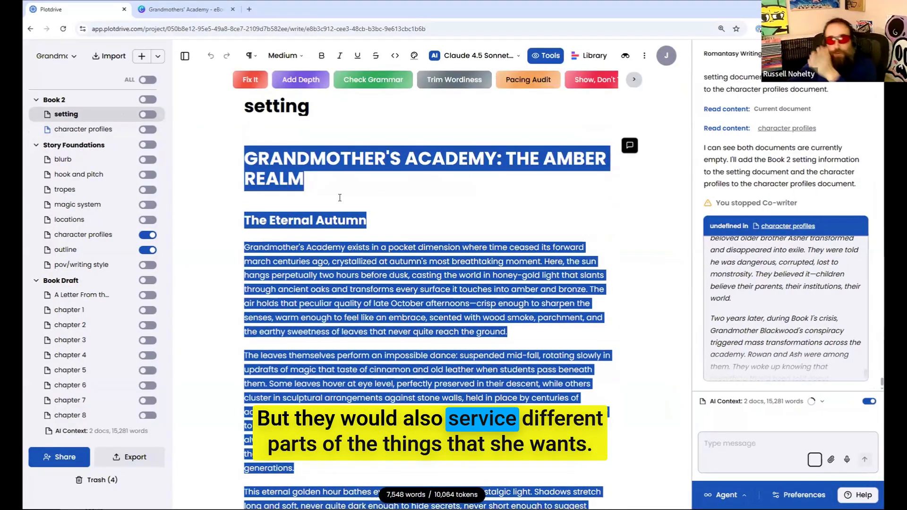
pyautogui.write('say this all in 500 words max')
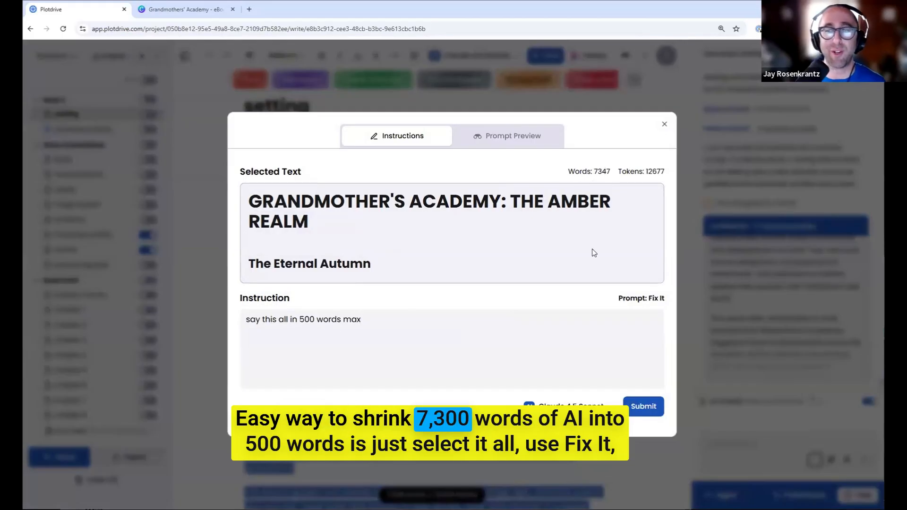
pyautogui.click(657, 409)
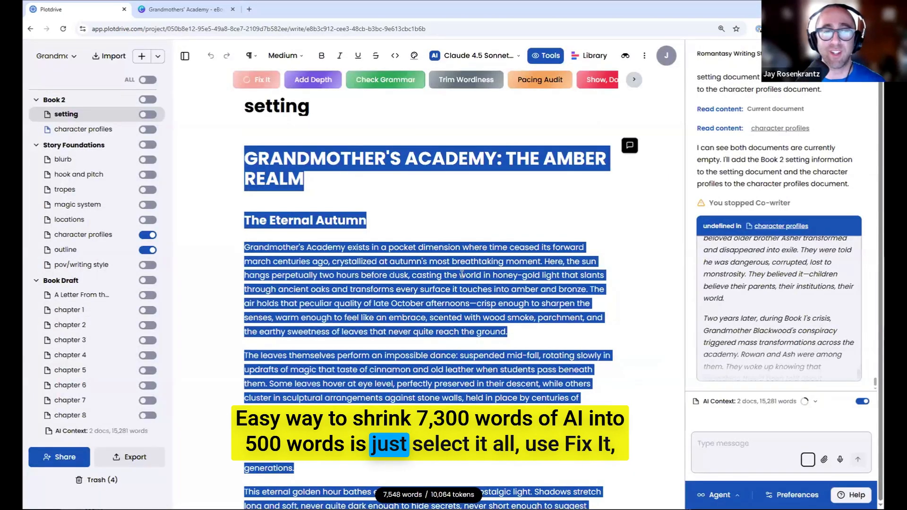
# Review the condensed setting text covering Grandmother's Academy and Frostmark Institute.
pyautogui.scroll(-15, 462, 274)
pyautogui.moveTo(680, 134); pyautogui.dragTo(679, 503)
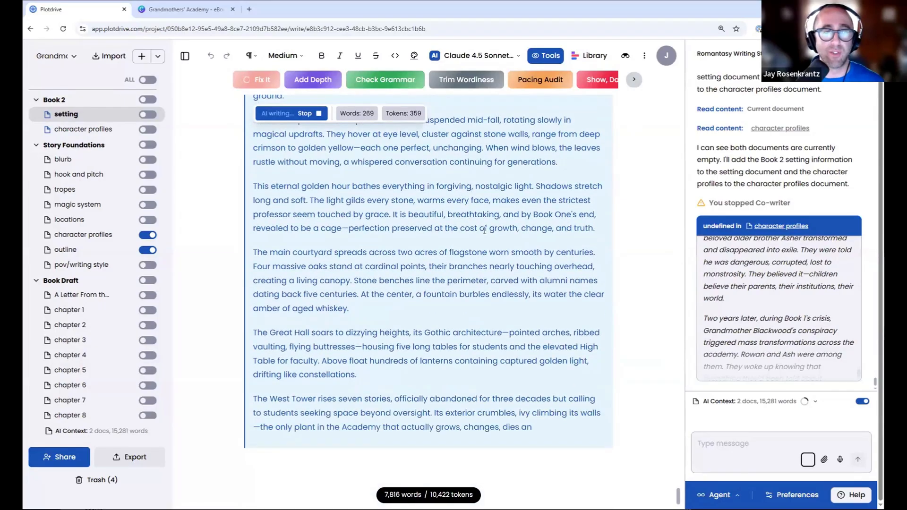
pyautogui.scroll(4, 484, 230)
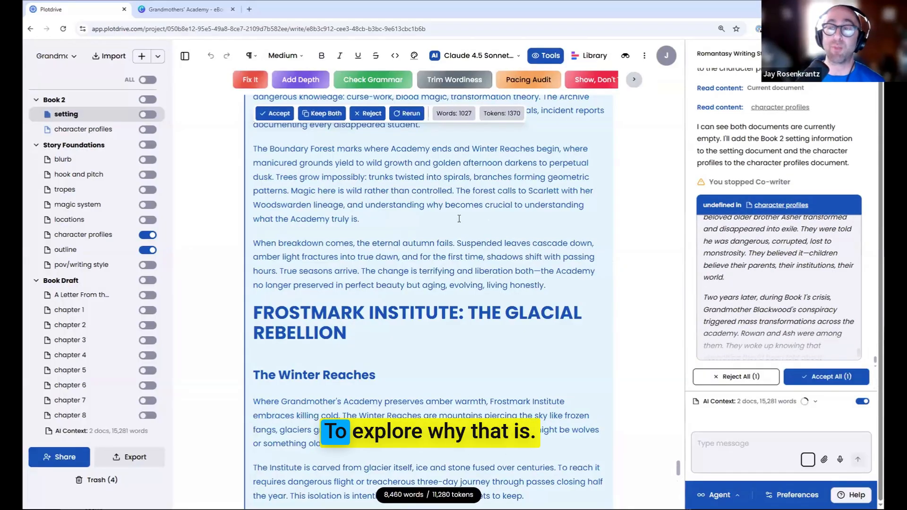
pyautogui.scroll(-15, 459, 218)
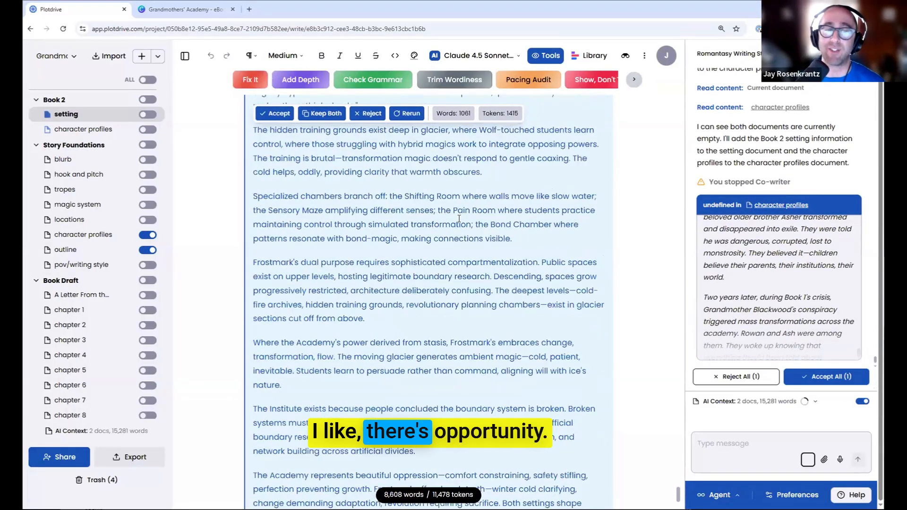
# Accept the condensed Book 2 setting text and review the Book 2 character sketches, focusing on Kael Winterborne's entry.
pyautogui.click(274, 114)
pyautogui.scroll(15, 365, 185)
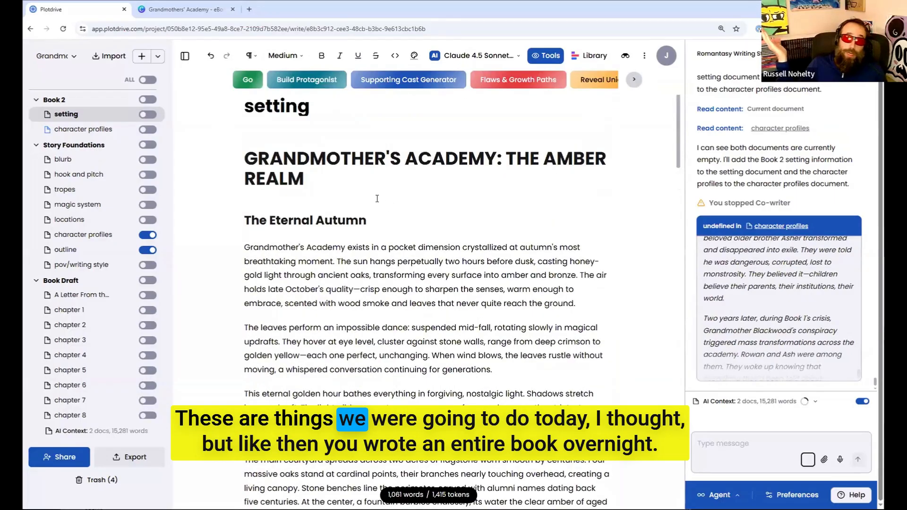
pyautogui.click(103, 134)
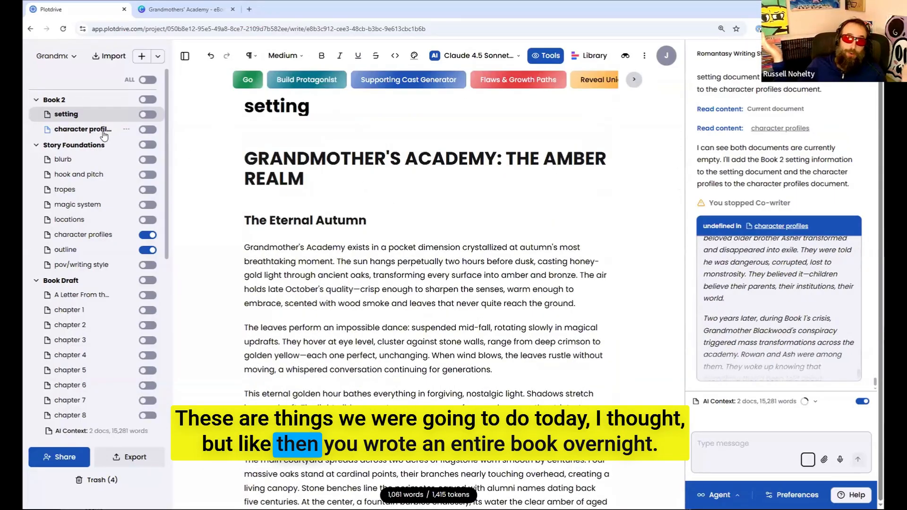
pyautogui.scroll(5, 370, 276)
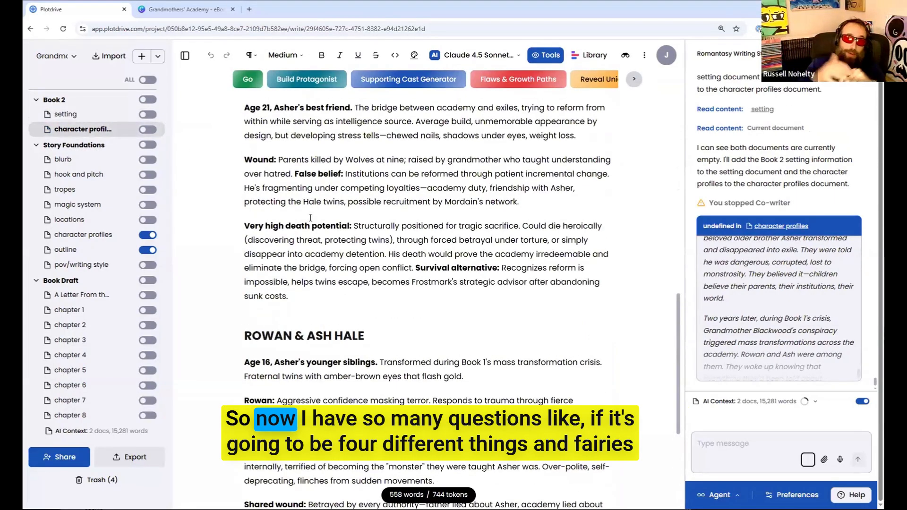
pyautogui.scroll(-5, 370, 276)
pyautogui.scroll(10, 368, 317)
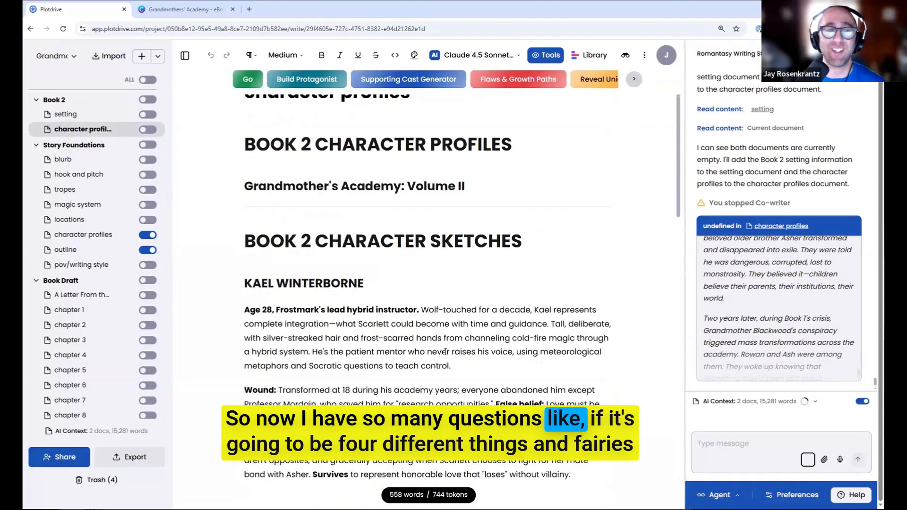
pyautogui.scroll(-2, 445, 351)
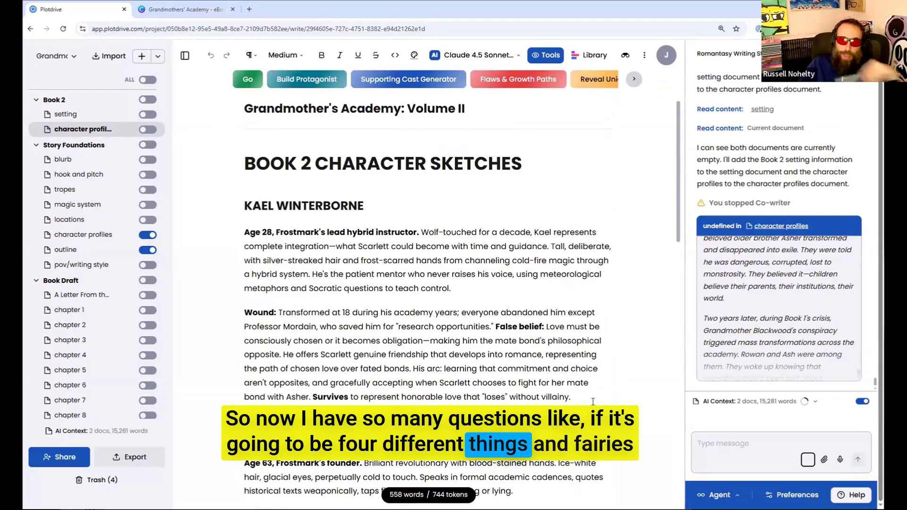
pyautogui.moveTo(572, 397); pyautogui.dragTo(258, 272)
pyautogui.click(326, 241)
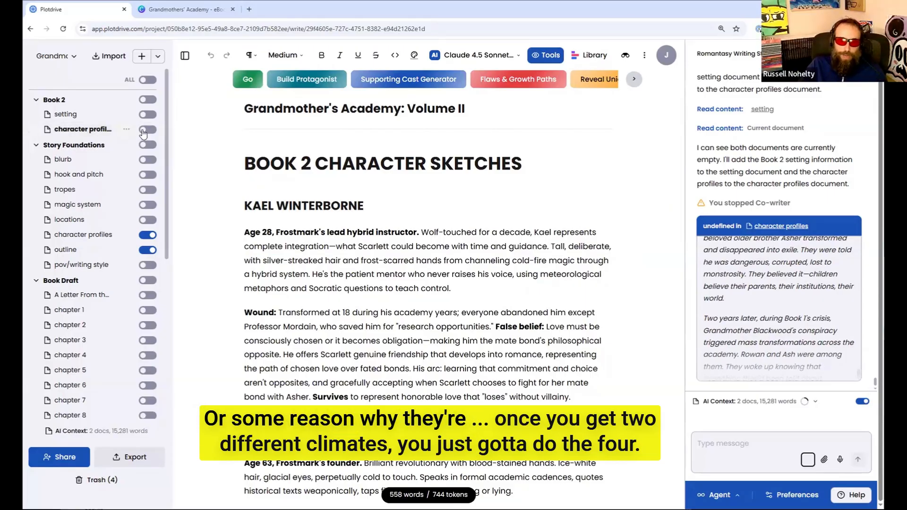
# Include the Book 2 setting and character profiles in the AI context and switch the co-writer chat to Ask mode.
pyautogui.click(148, 130)
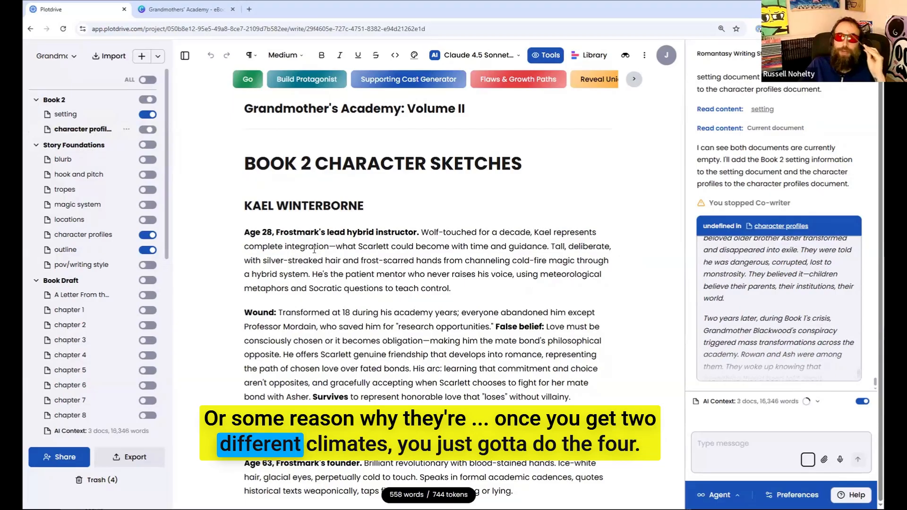
pyautogui.click(719, 496)
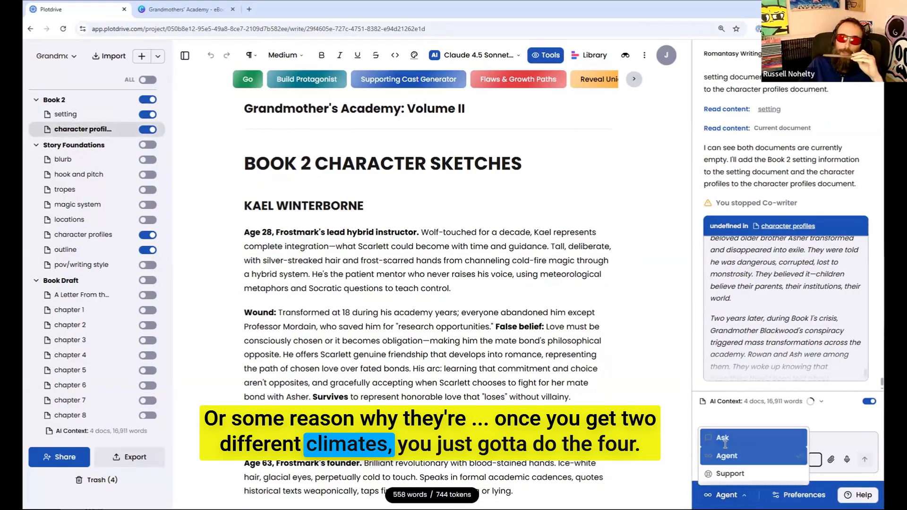
pyautogui.click(725, 444)
# Begin the co-writer message with "ok now we're reviewing the book 2 character sketches, and i hate Kael, he sucks.".
pyautogui.write('o')
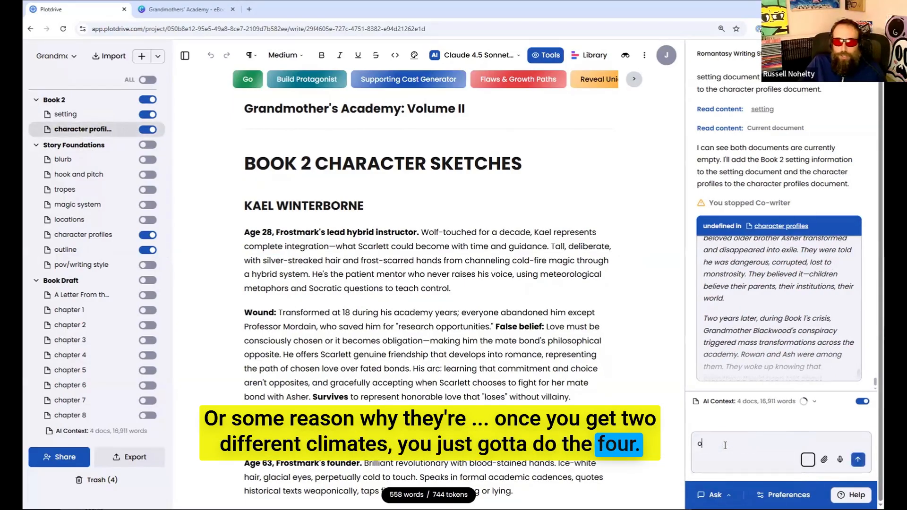
pyautogui.write("k now we're reviewing the")
pyautogui.write(' book 2 chara')
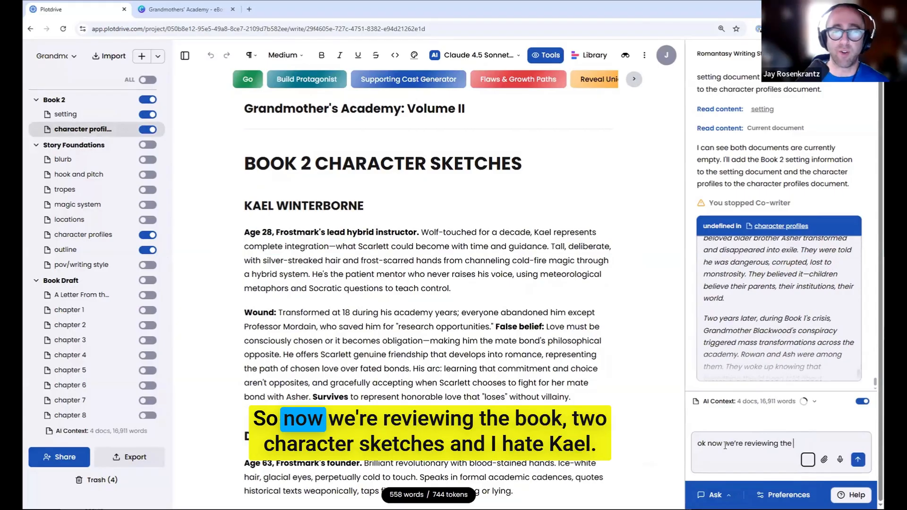
pyautogui.write('cter')
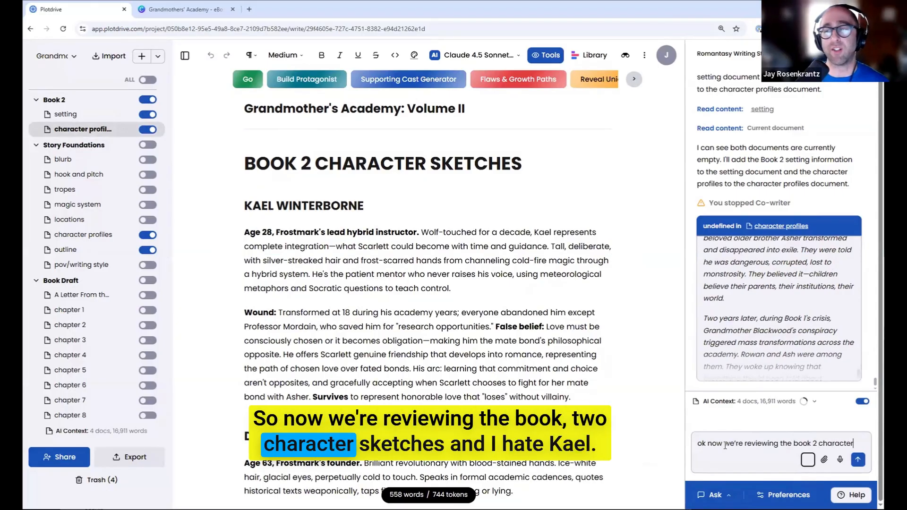
pyautogui.write(' sketches, and ')
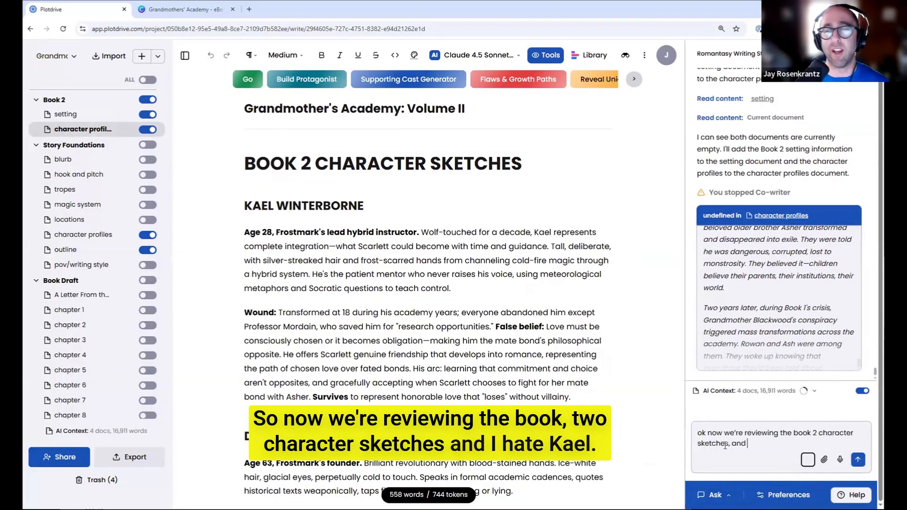
pyautogui.write('i hate Kae')
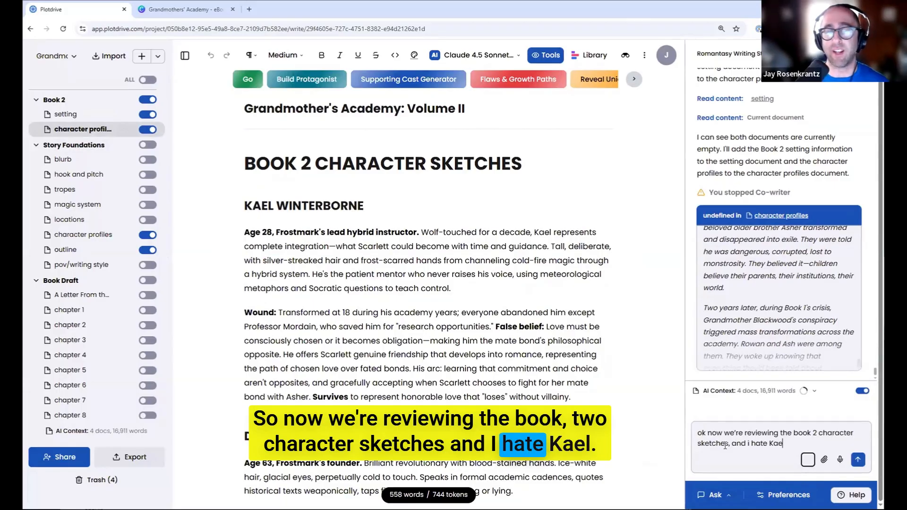
pyautogui.write('l, he sucks.')
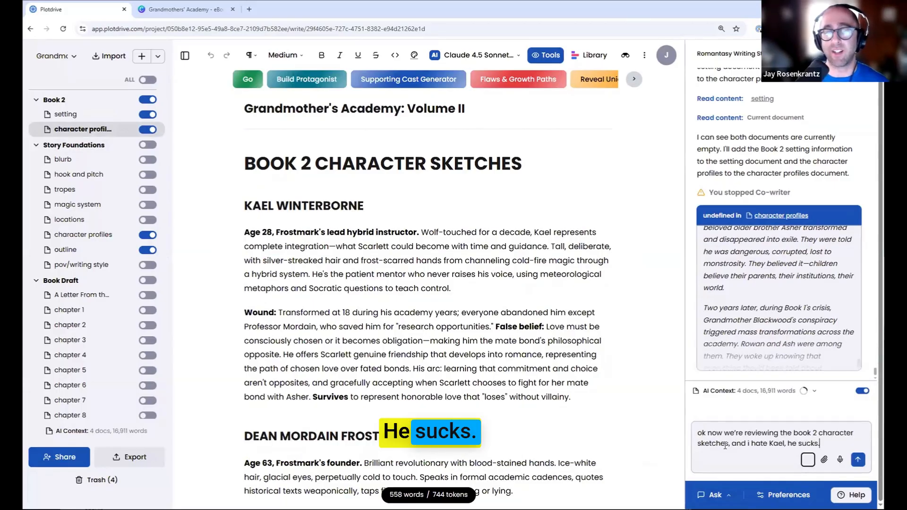
# Add to the message that a better character is needed, a student with a real reason to hate Asher and maybe royal blood.
pyautogui.write(' we need a bett')
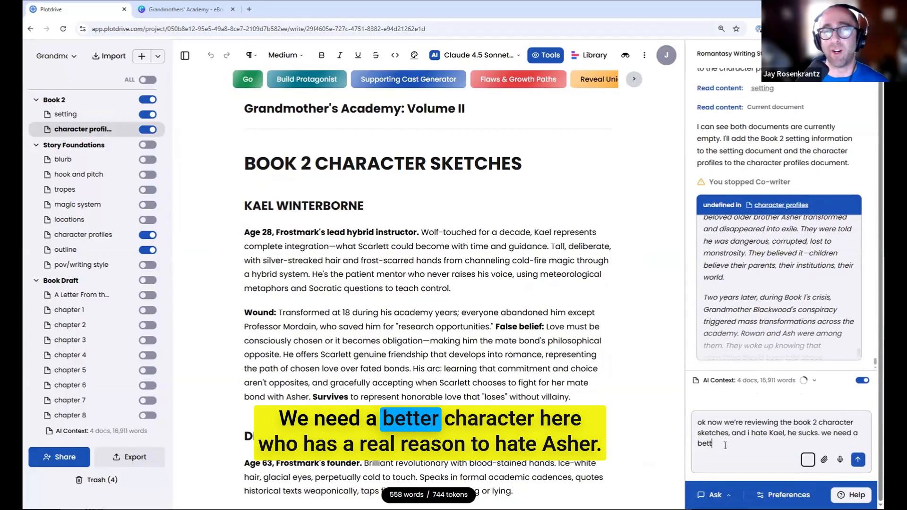
pyautogui.write('er like chatac')
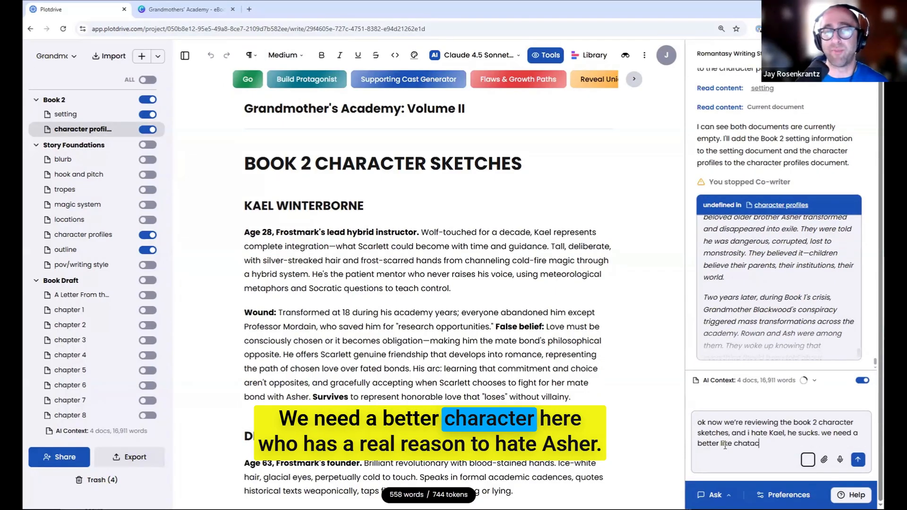
pyautogui.press('BackSpace')
pyautogui.press('BackSpace')
pyautogui.press('BackSpace')
pyautogui.write('racter here wh')
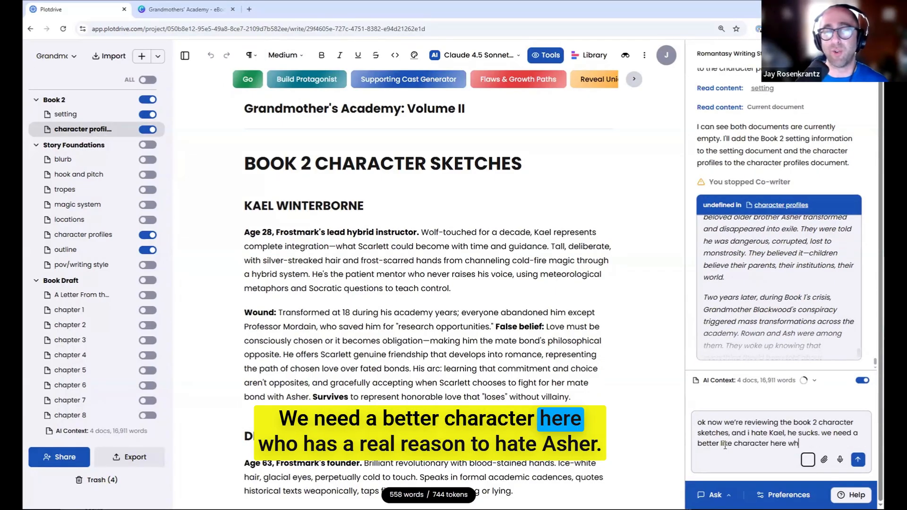
pyautogui.write('o has a real rea')
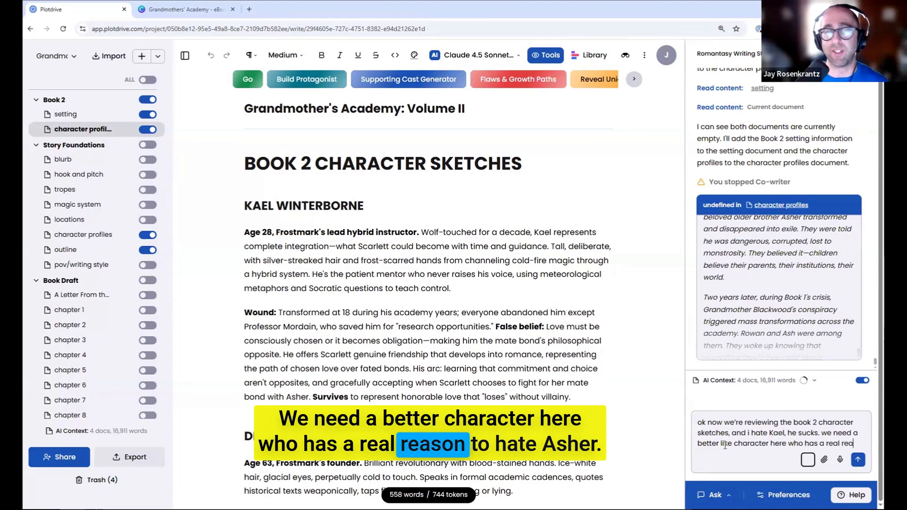
pyautogui.write('son to hate Asher, he needs to b')
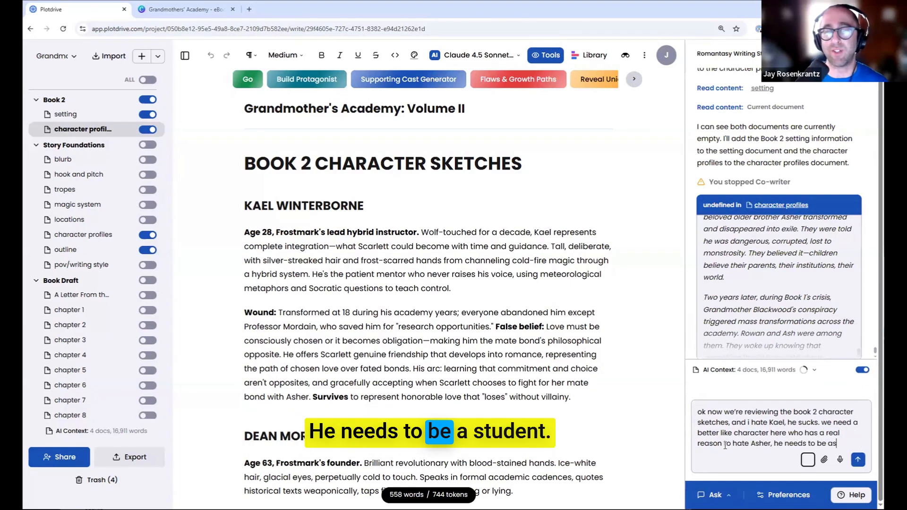
pyautogui.write('e as')
pyautogui.press('BackSpace')
pyautogui.write("student, maybe he's got")
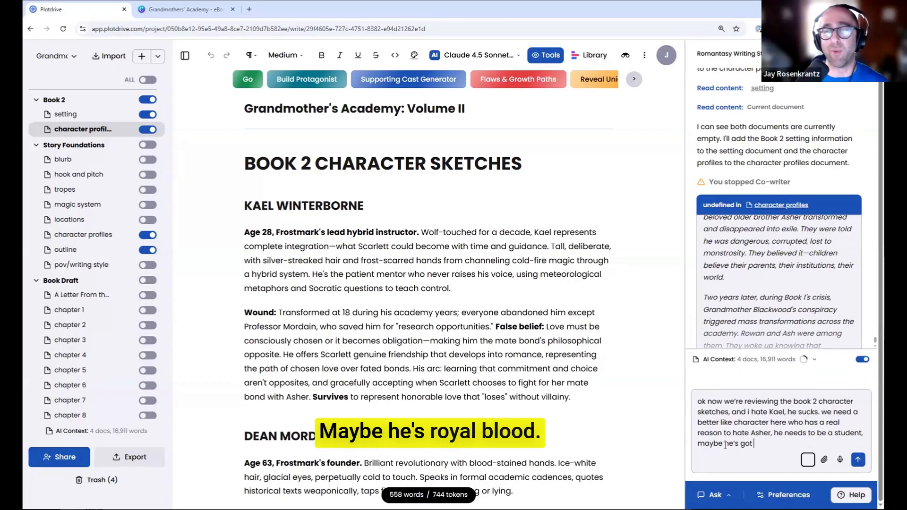
pyautogui.write(' royal blood, and ')
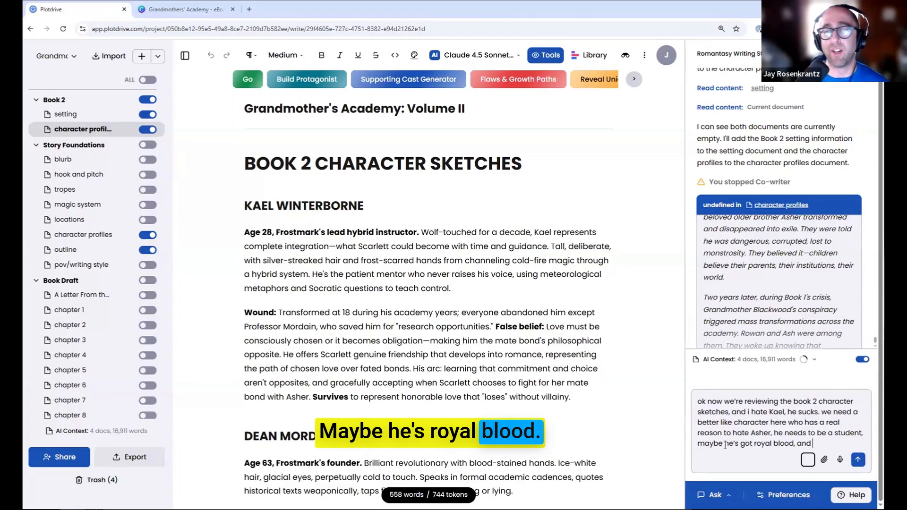
# Add to the message "what about the fairy courts? are there interesting ways to bring fairy courts into this red riding hood trope world, especially given".
pyautogui.write('what about the fair')
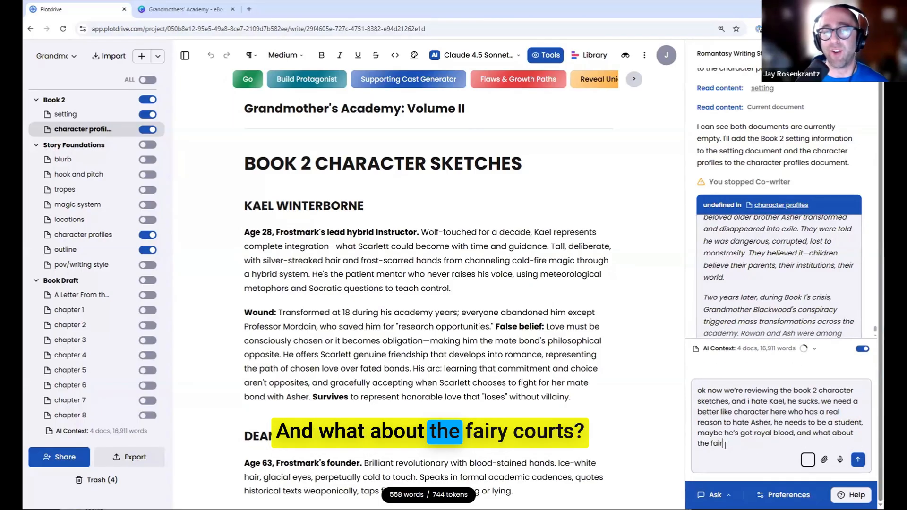
pyautogui.write('y courts? are')
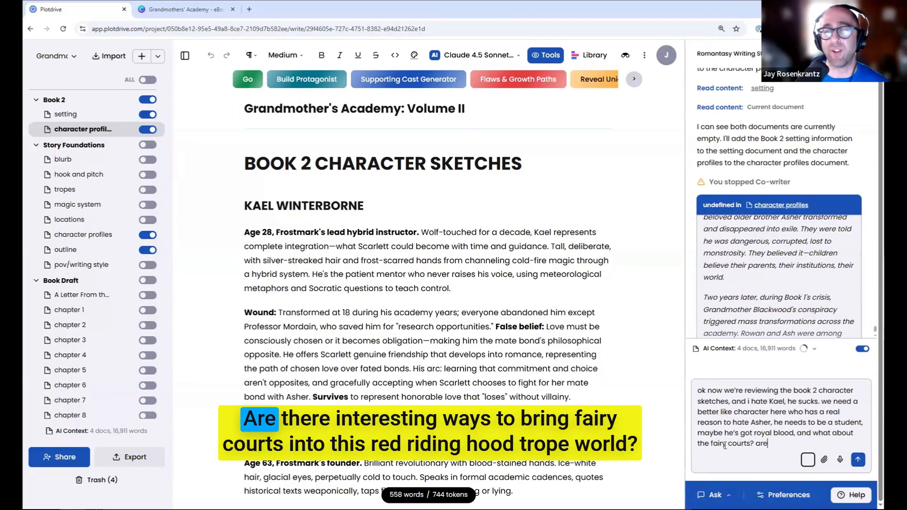
pyautogui.write(' there interesting ways to bring f')
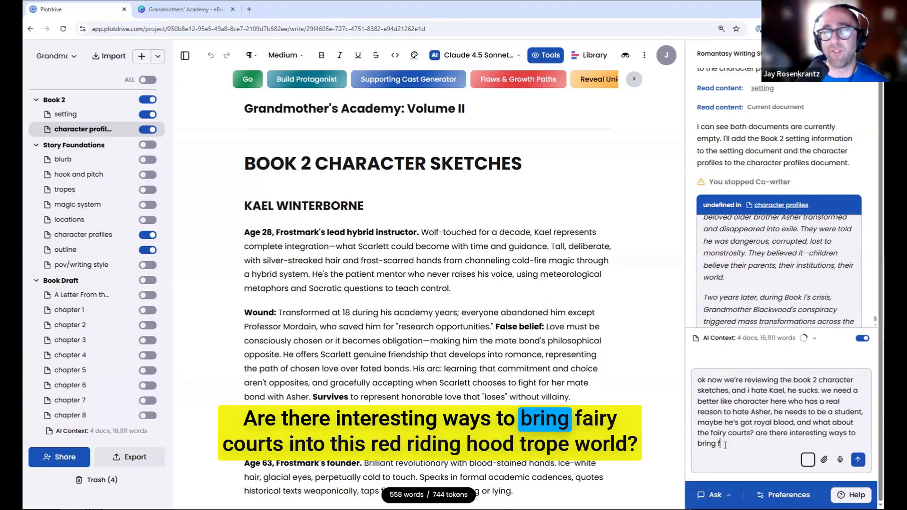
pyautogui.write('airy courts into')
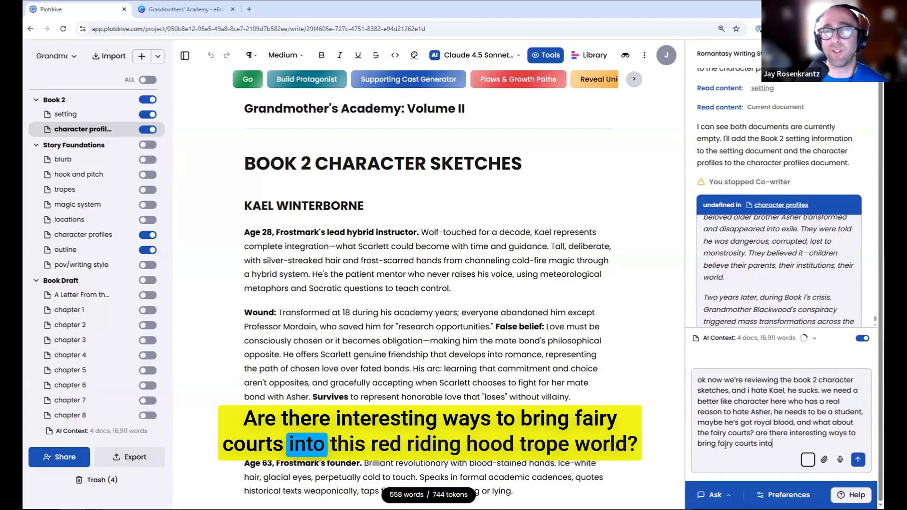
pyautogui.write(' this re')
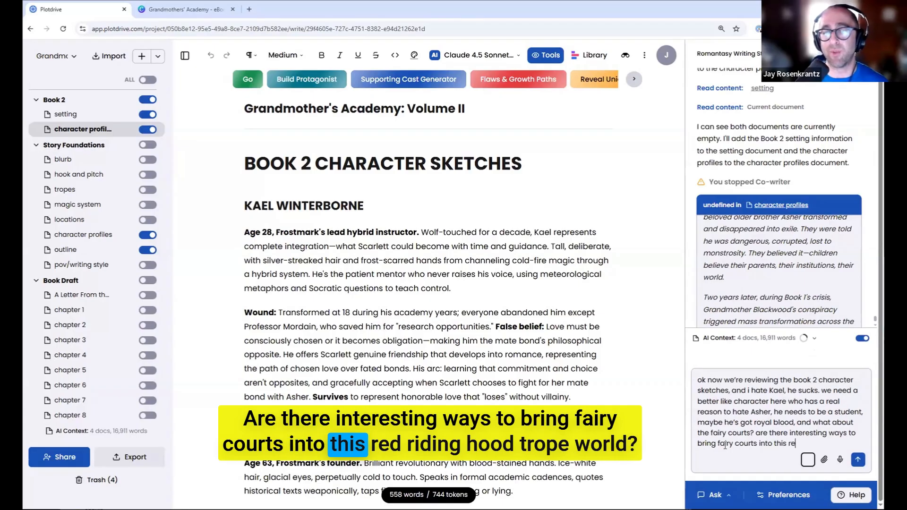
pyautogui.write('d riding hood trope world, especially given')
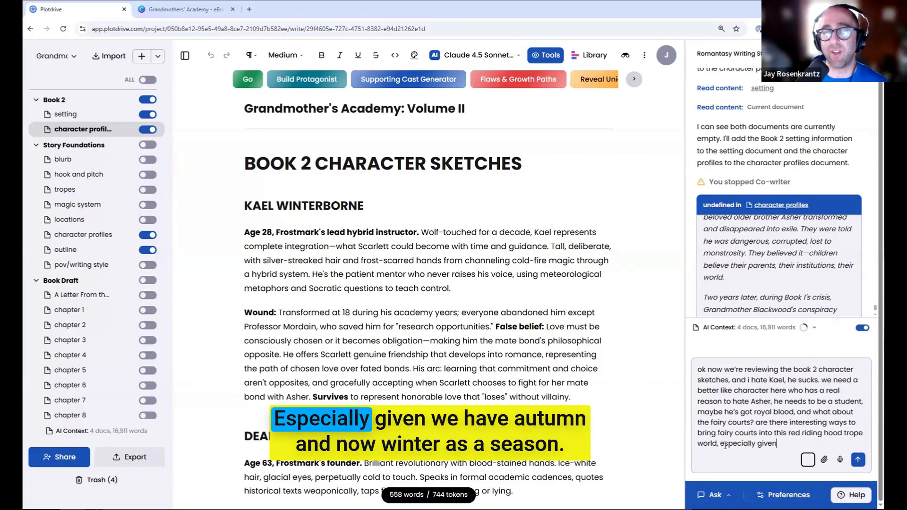
# Continue the co-writer message with "we have autumn and now winter as a seasonal setting".
pyautogui.write(' we have ')
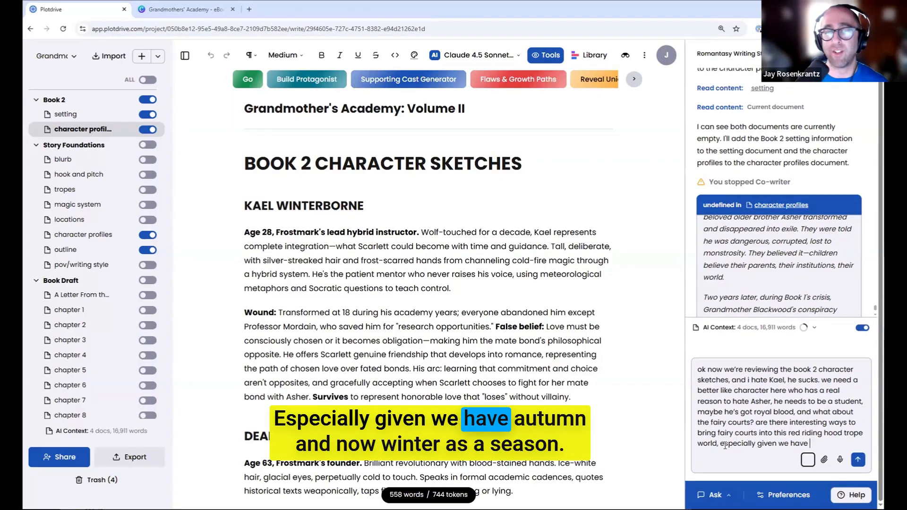
pyautogui.write('autumn and now winter a')
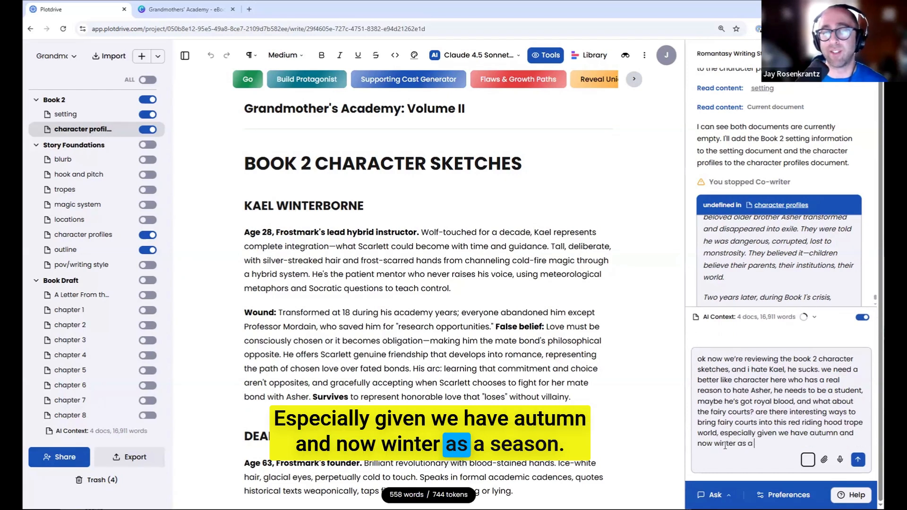
pyautogui.write('s a sesa')
pyautogui.press('BackSpace')
pyautogui.write('as')
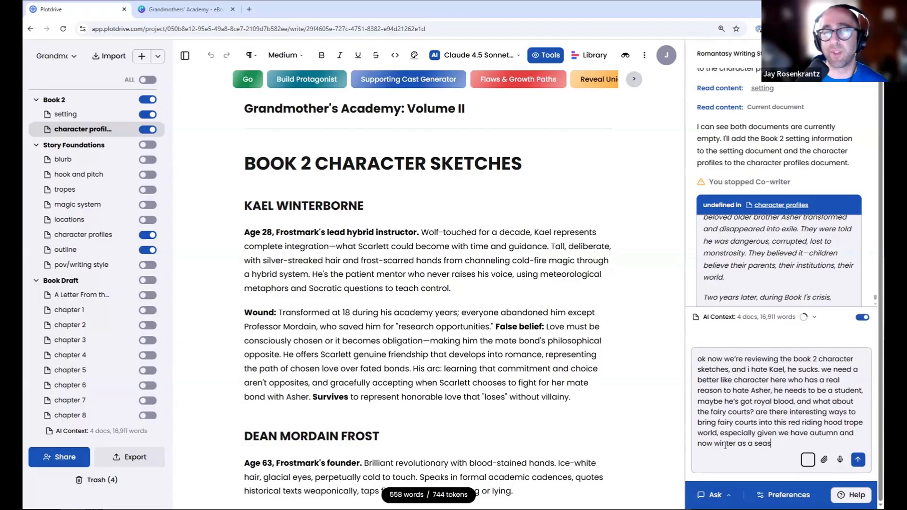
pyautogui.write('onal setting')
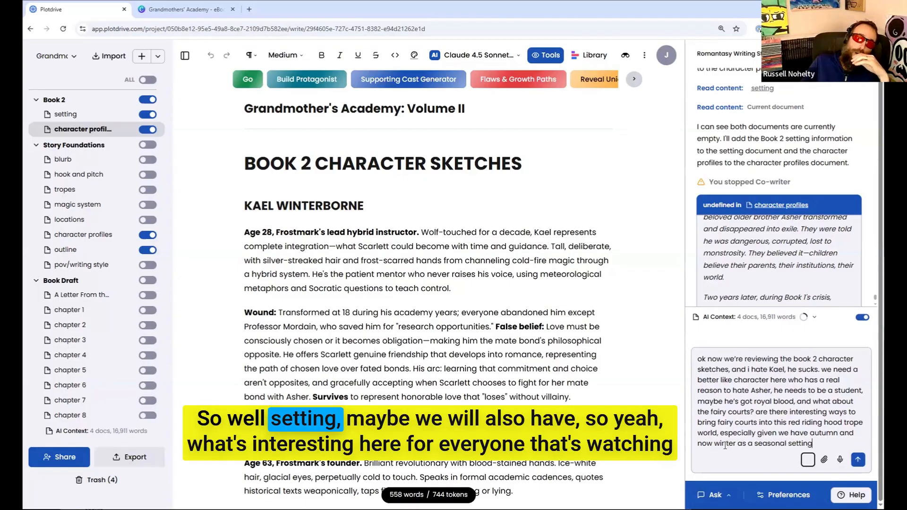
# Finish the message with ", maybe we'll also have spring and summer" and send it to the co-writer.
pyautogui.write(", maybe we'll also")
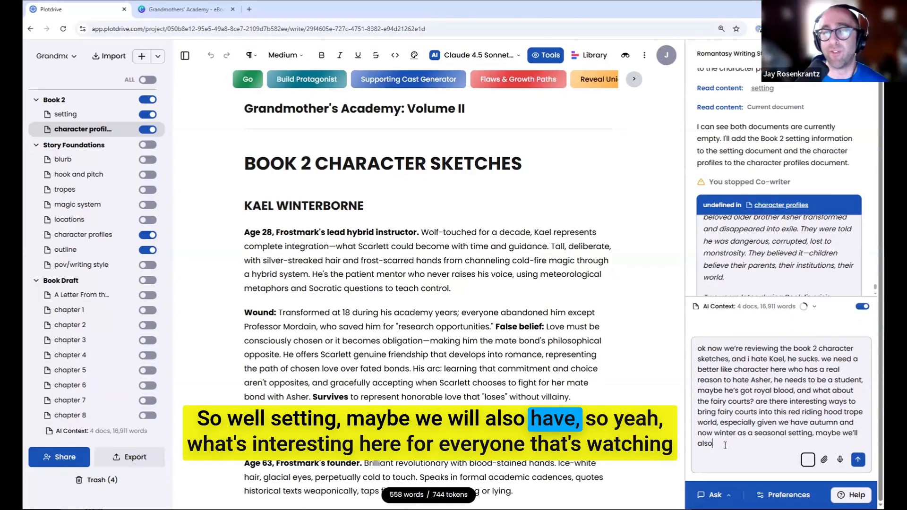
pyautogui.write(' have fall and')
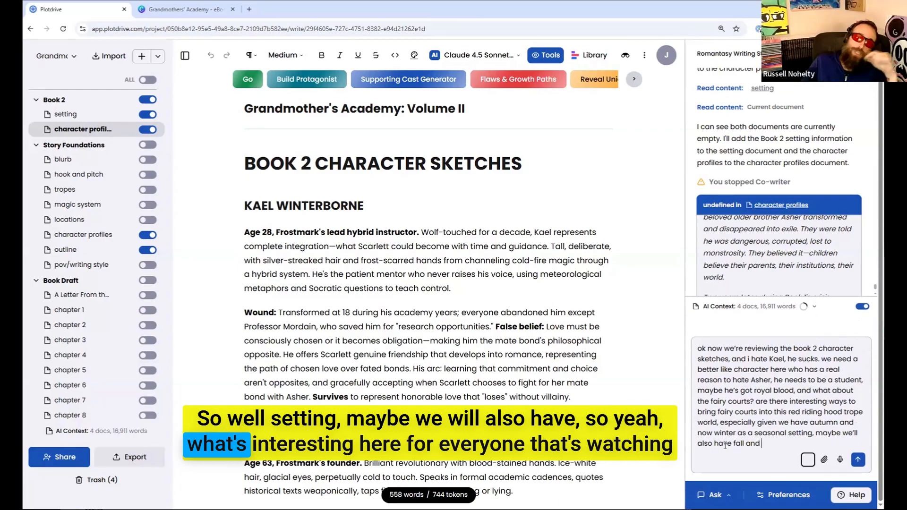
pyautogui.write('a')
pyautogui.press('BackSpace')
pyautogui.press('BackSpace')
pyautogui.press('BackSpace')
pyautogui.press('BackSpace')
pyautogui.press('BackSpace')
pyautogui.press('BackSpace')
pyautogui.press('BackSpace')
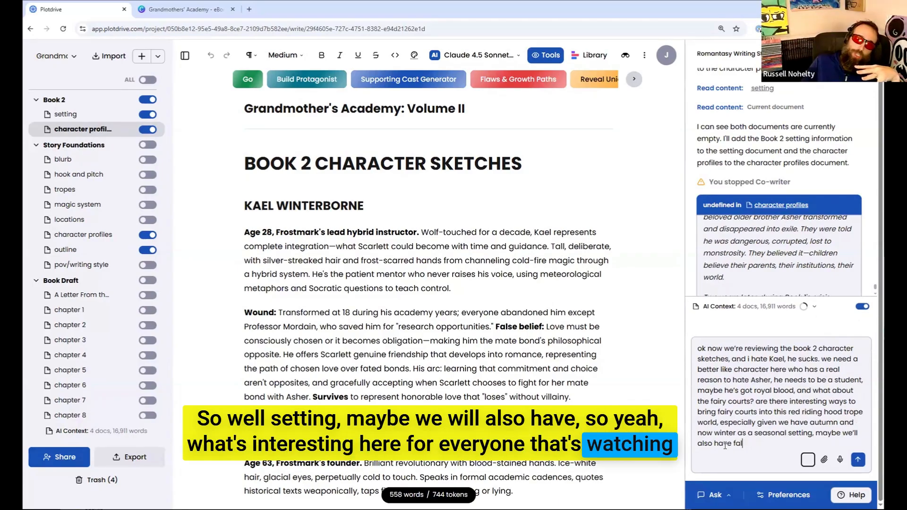
pyautogui.write('spring and summer')
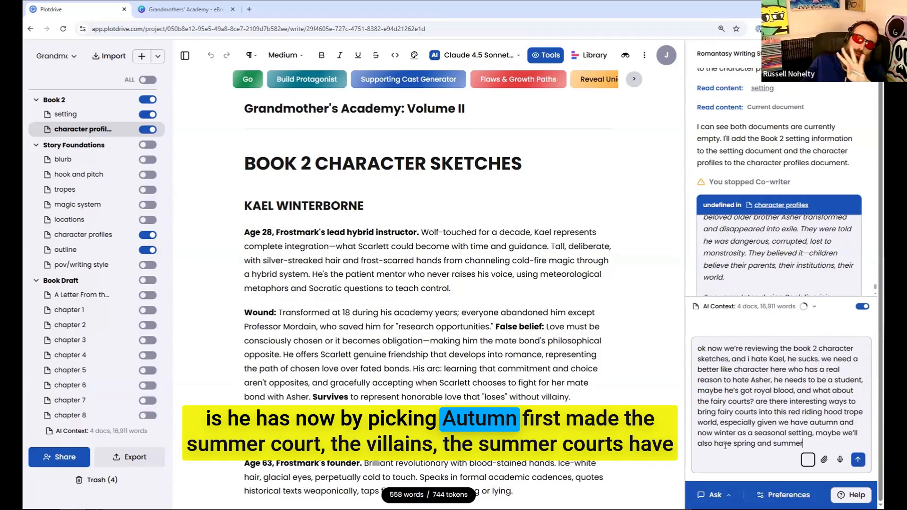
pyautogui.press('Return')
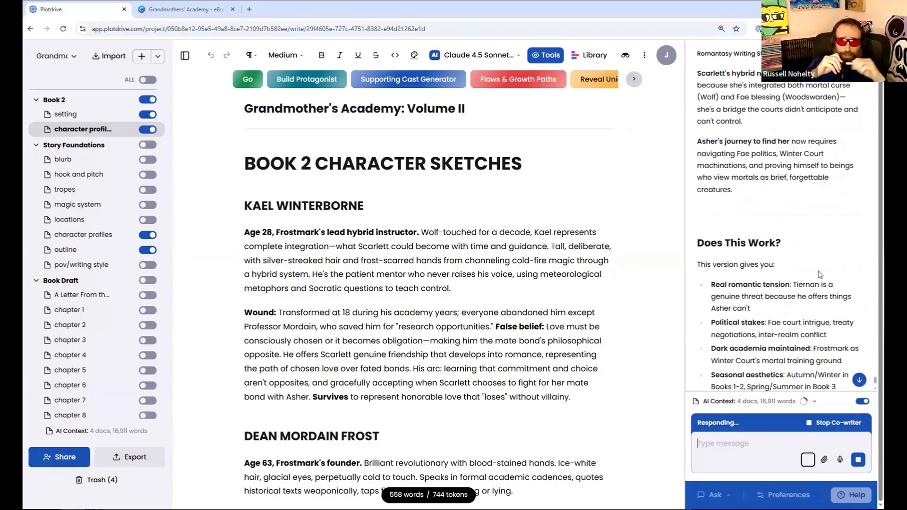
# Switch the co-writer to Agent mode and write "ok great, love that. make the edits to" mentioning the Book 2 setting and character profiles documents.
pyautogui.click(704, 496)
pyautogui.click(724, 456)
pyautogui.click(756, 444)
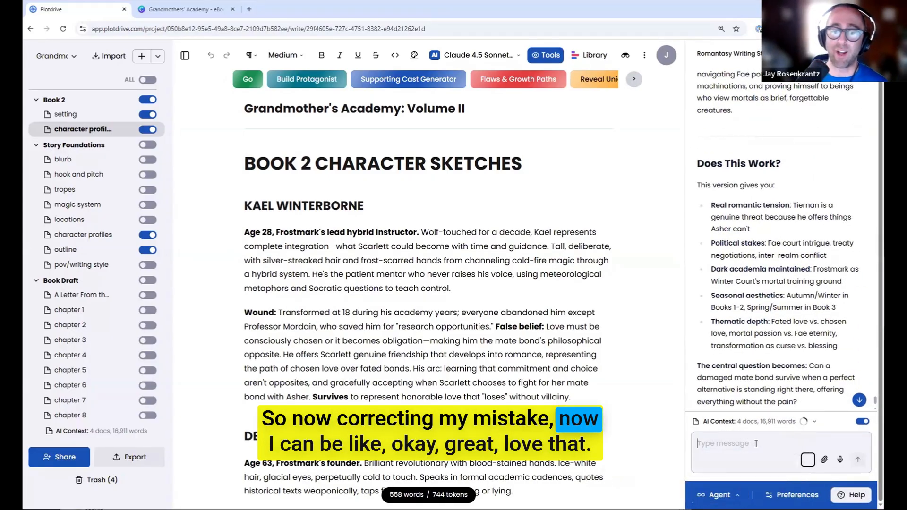
pyautogui.write('ok great')
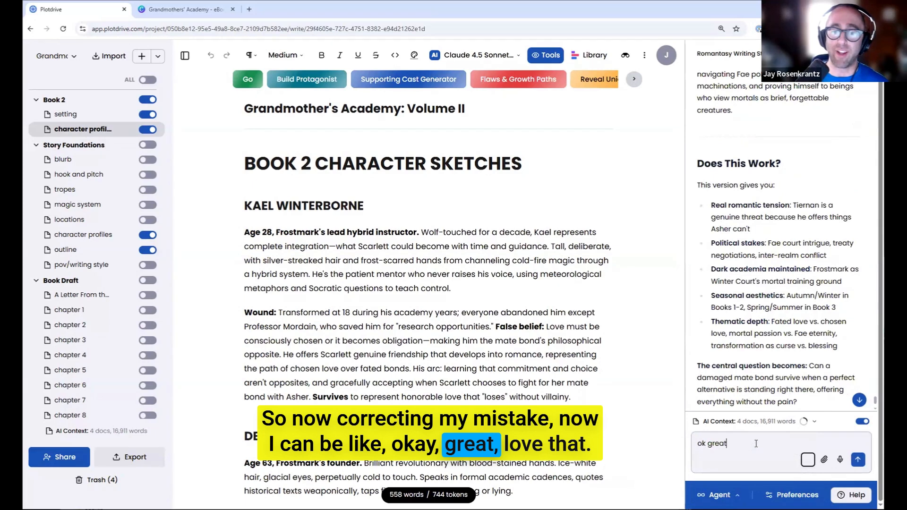
pyautogui.write(', love that. make the')
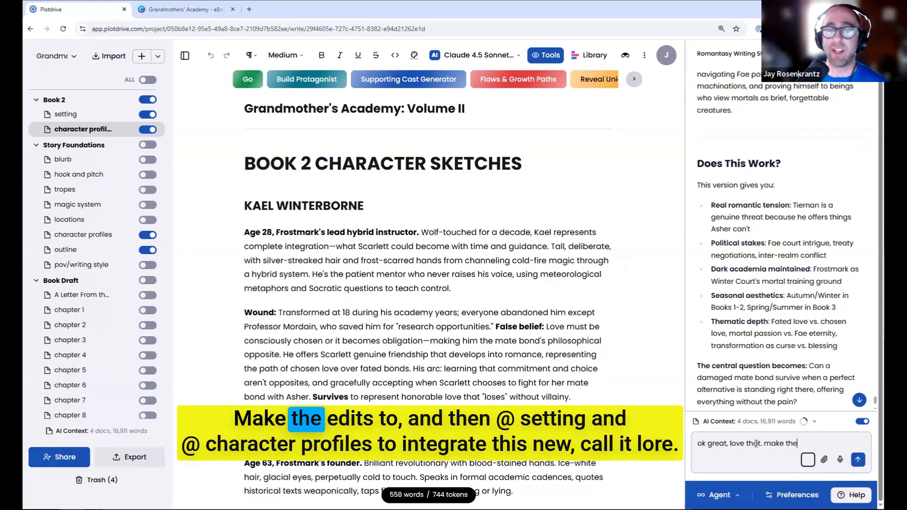
pyautogui.write(' edits to @')
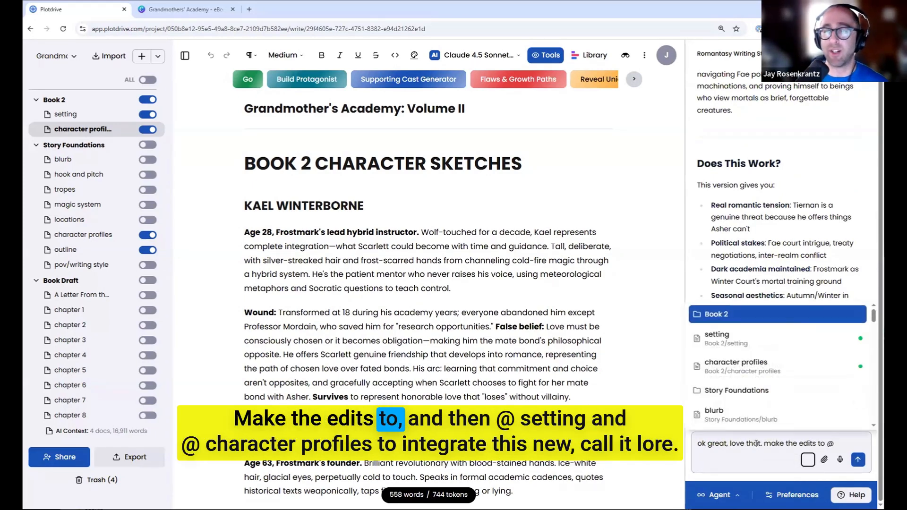
pyautogui.click(714, 336)
pyautogui.write('and @')
pyautogui.click(768, 355)
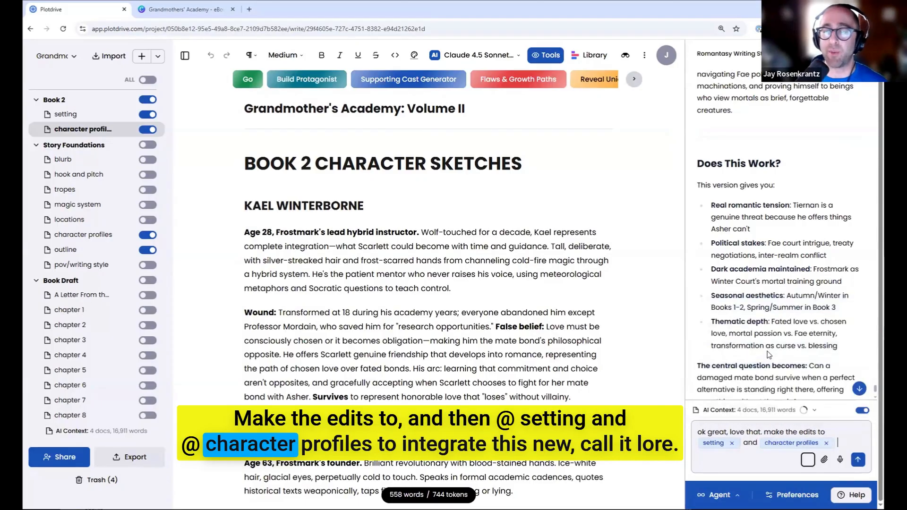
# Complete the request with "to integrate this new lore. make sure you keep each document to 500 words max" and send it.
pyautogui.write('to integrate this n')
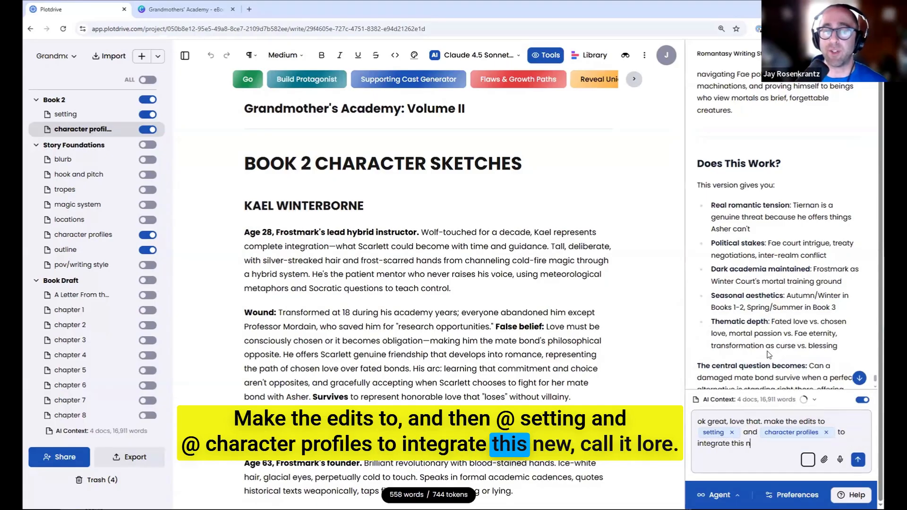
pyautogui.write('ew lore. make ')
pyautogui.write('sure you keep each docu')
pyautogui.write('ment to 500 word')
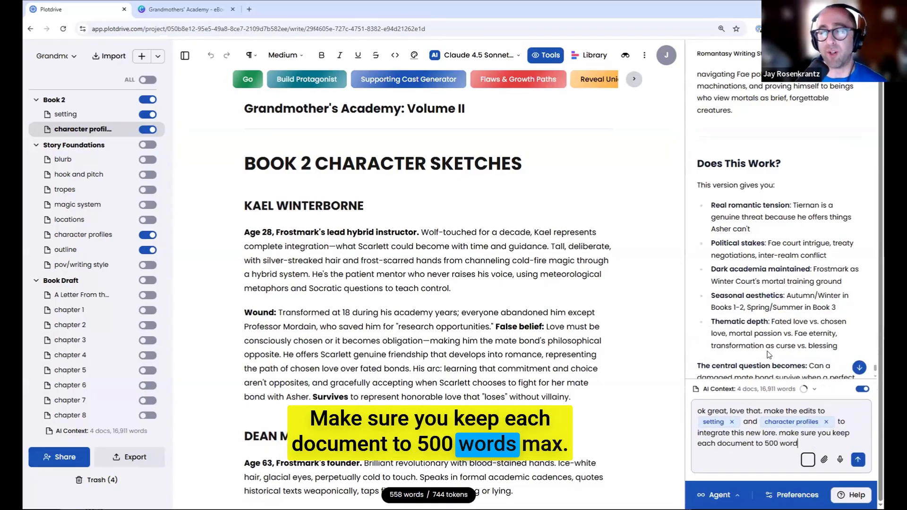
pyautogui.press('Return')
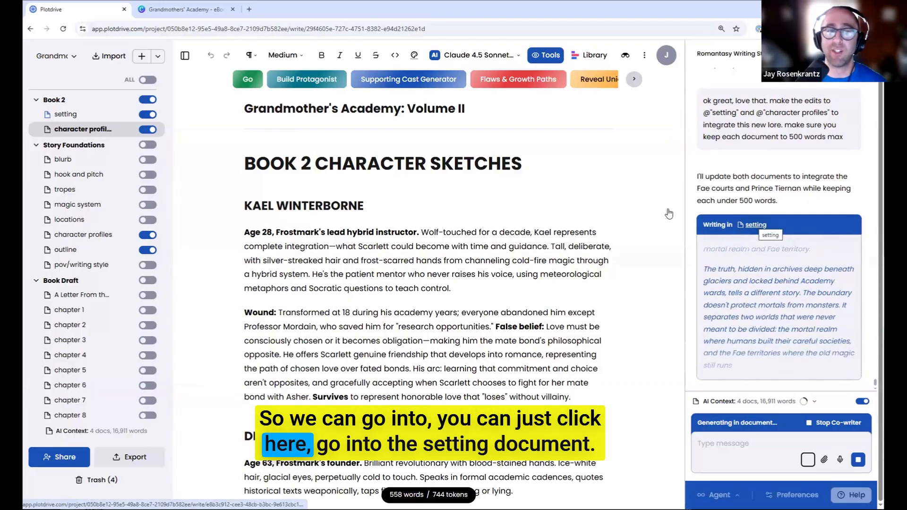
# Open the Book 2 setting document, accept the AI's rewritten text and look back through it.
pyautogui.click(755, 225)
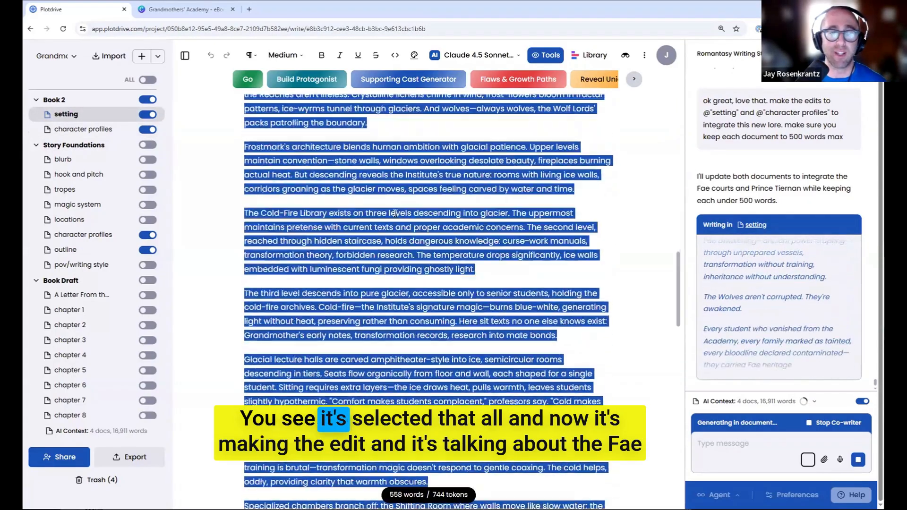
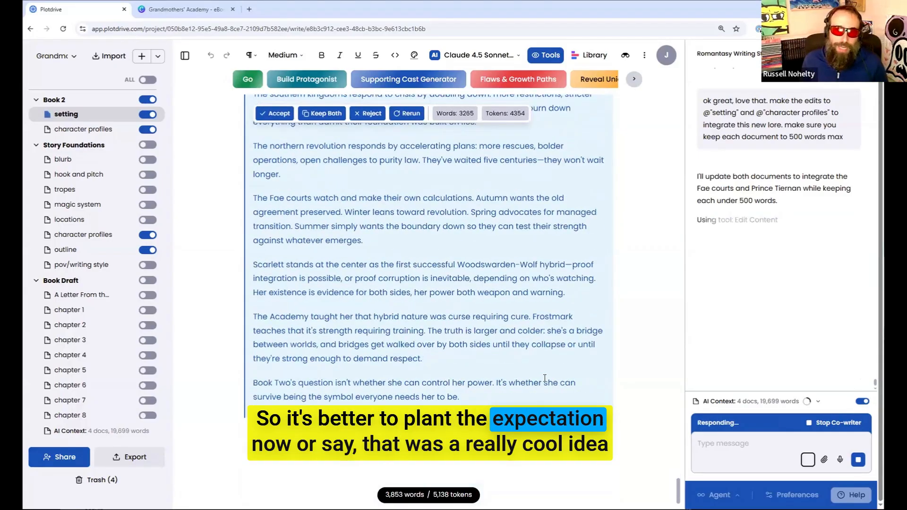
pyautogui.click(274, 112)
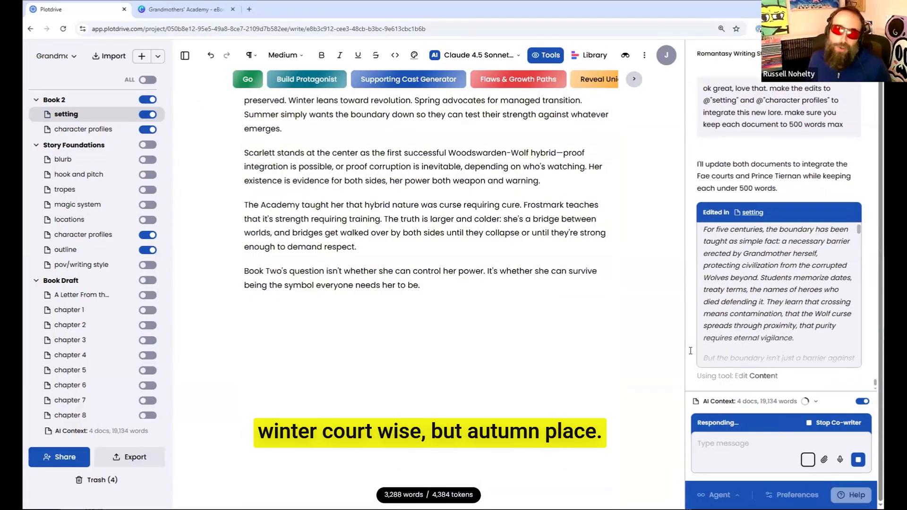
pyautogui.scroll(20, 416, 253)
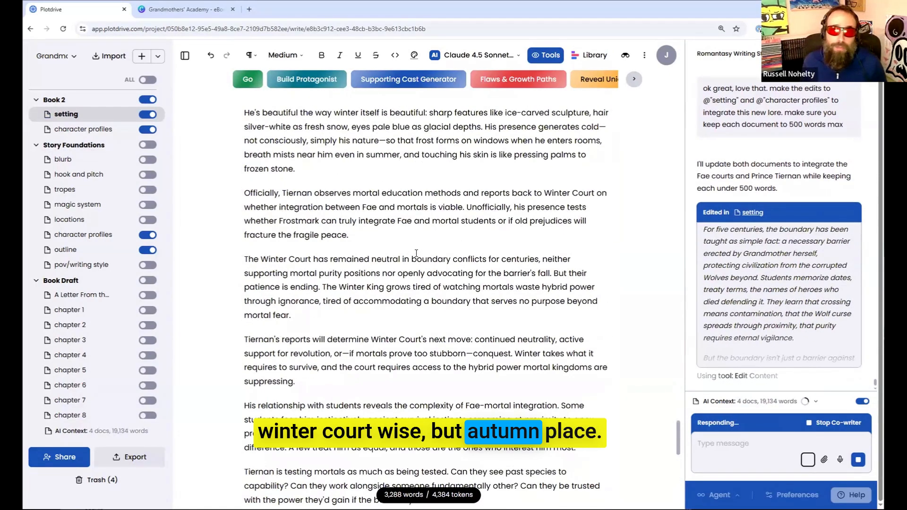
pyautogui.scroll(20, 416, 253)
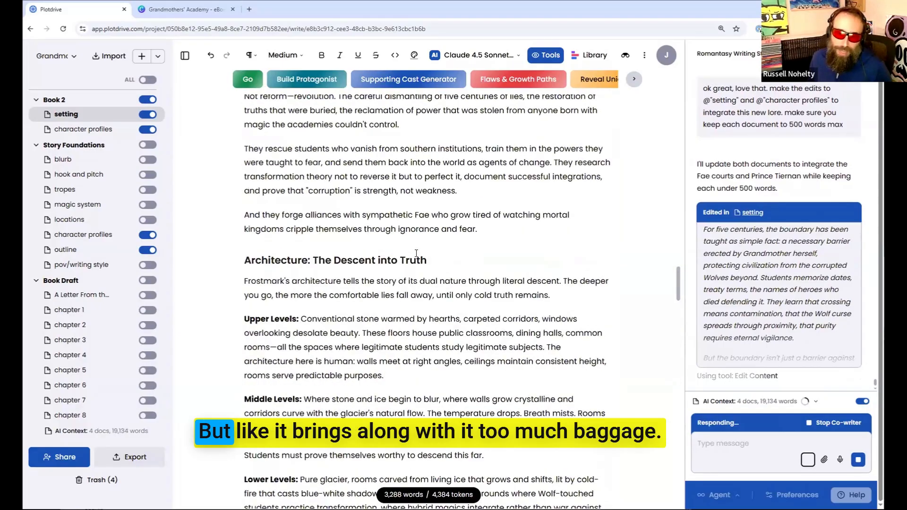
pyautogui.scroll(18, 416, 253)
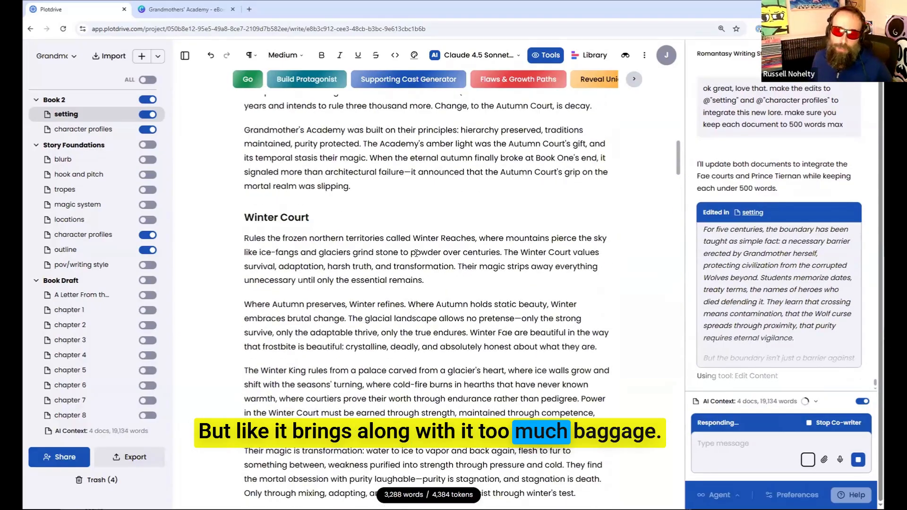
pyautogui.scroll(8, 416, 253)
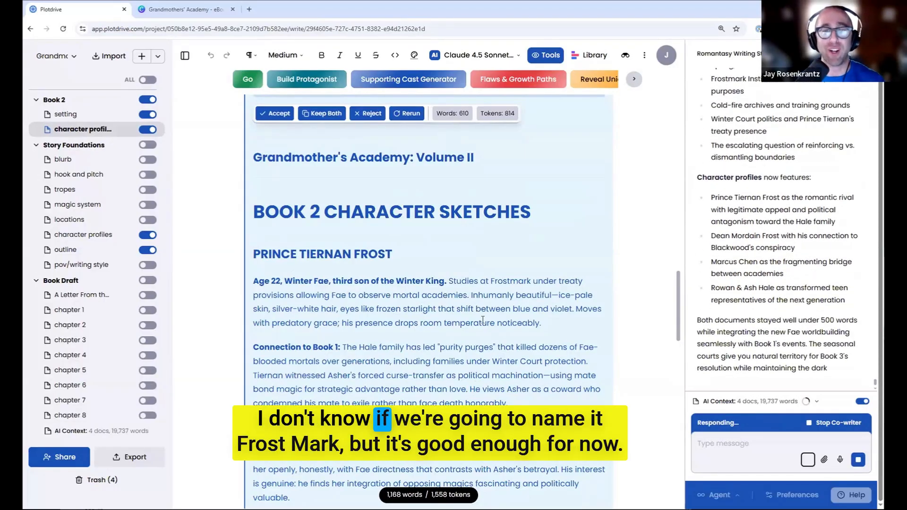
# Review the AI's rewritten Book 2 character profiles, from Prince Tiernan Frost to Rowan & Ash Hale, and accept them.
pyautogui.scroll(-1, 496, 300)
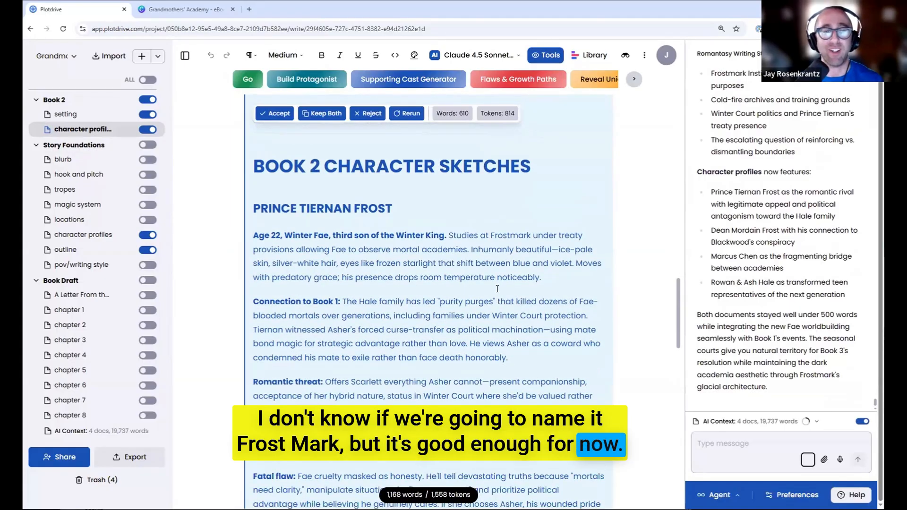
pyautogui.scroll(-1, 497, 295)
pyautogui.scroll(-1, 484, 303)
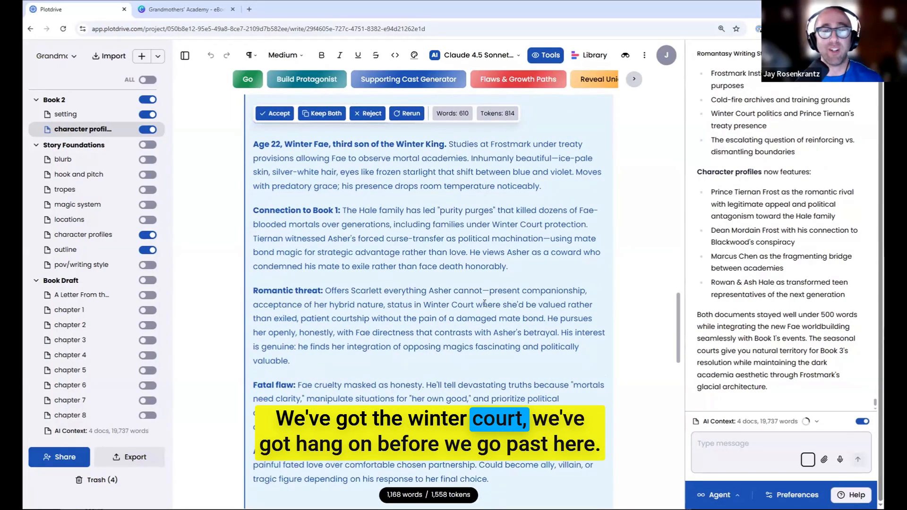
pyautogui.scroll(-1, 406, 290)
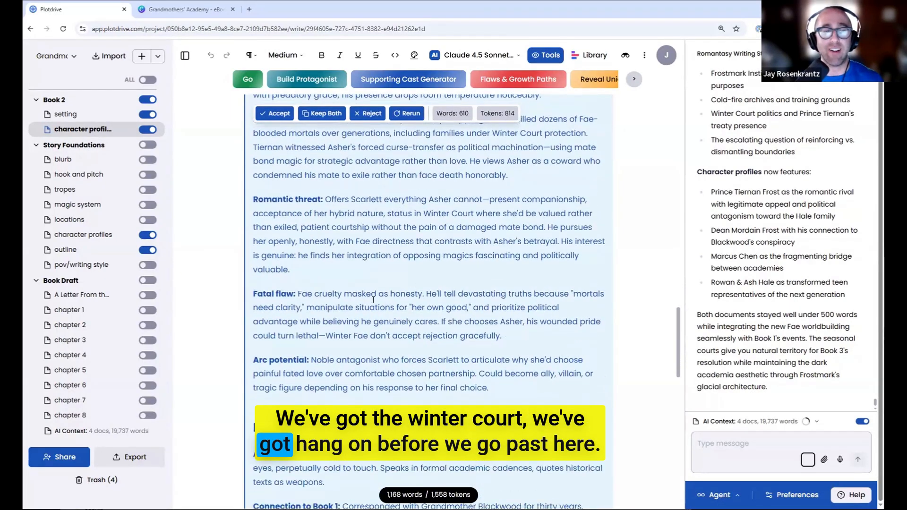
pyautogui.scroll(-2, 366, 302)
pyautogui.scroll(6, 366, 302)
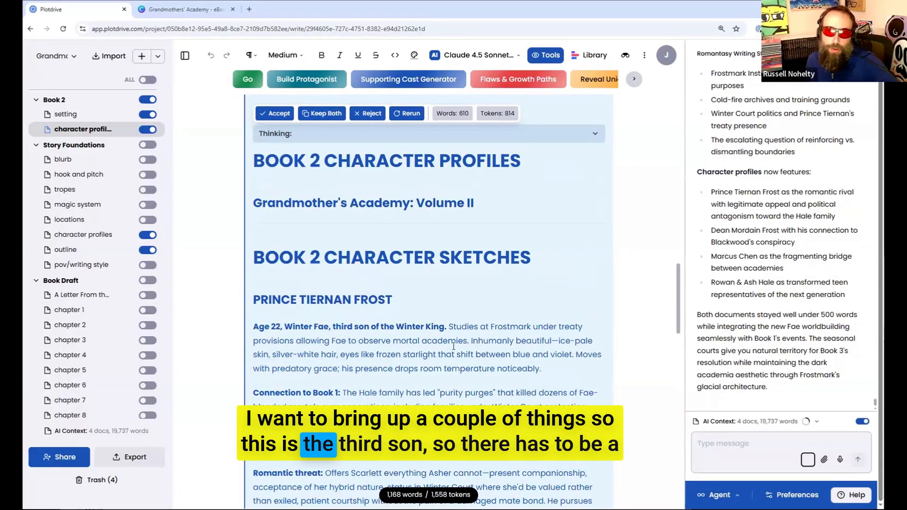
pyautogui.scroll(-1, 453, 346)
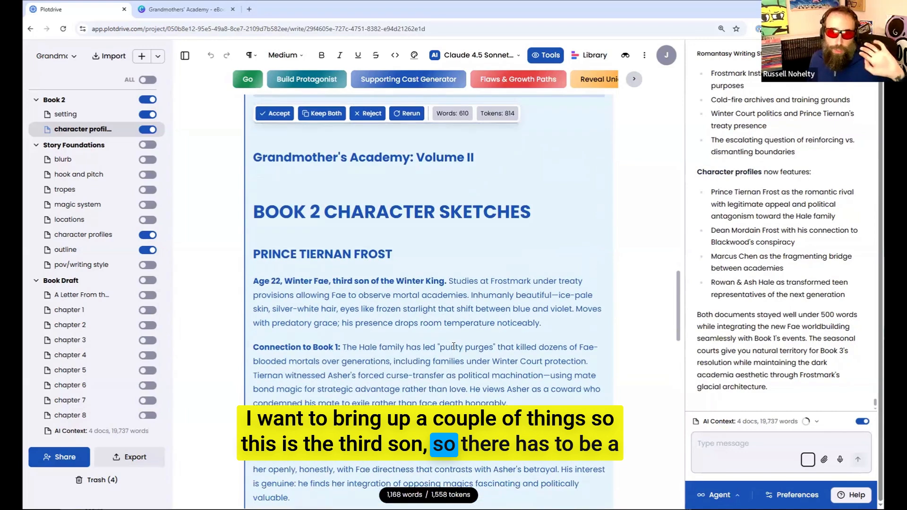
pyautogui.scroll(-12, 453, 346)
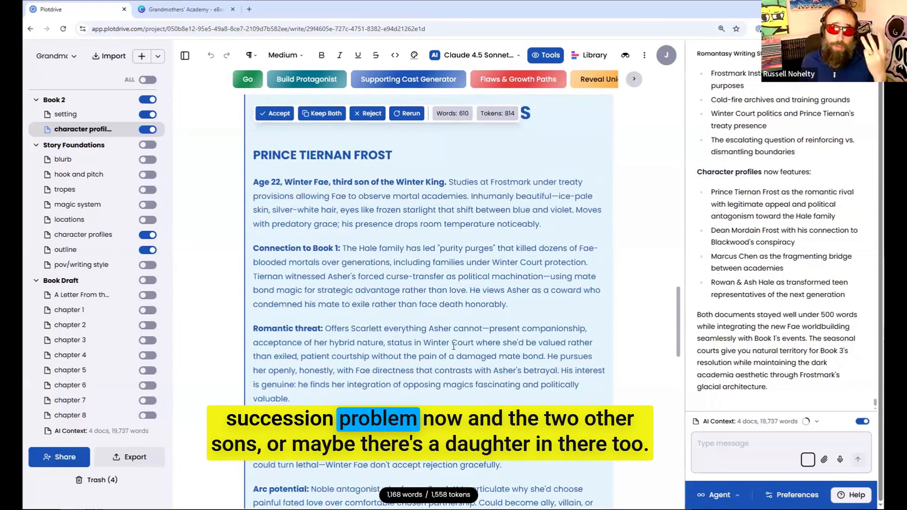
pyautogui.scroll(-8, 453, 346)
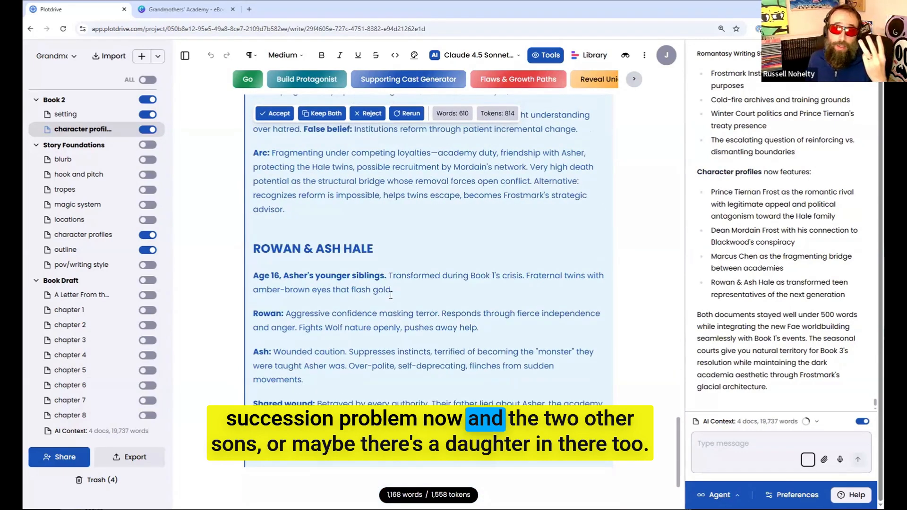
pyautogui.scroll(-2, 390, 295)
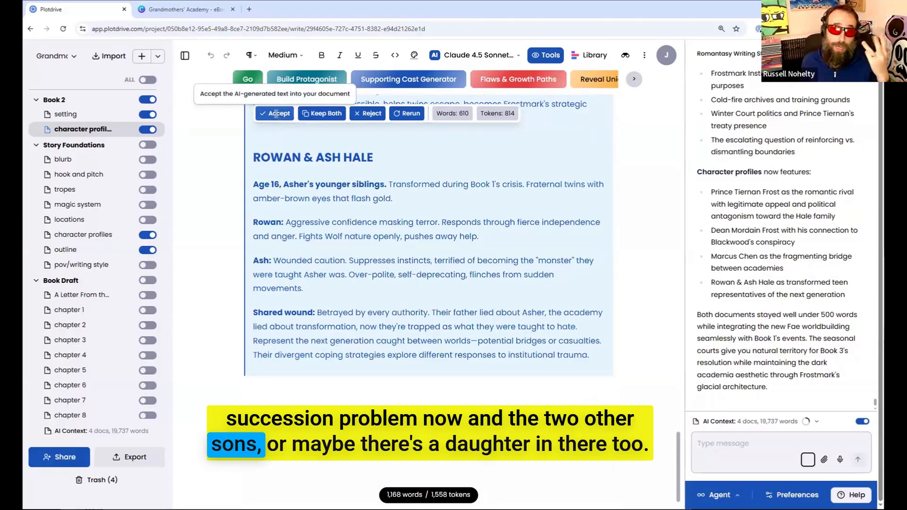
pyautogui.click(276, 116)
# Add the note "since this is the third son, there MUST be a succession problem here" below the twins' profile and run the Supporting Cast Generator.
pyautogui.click(429, 394)
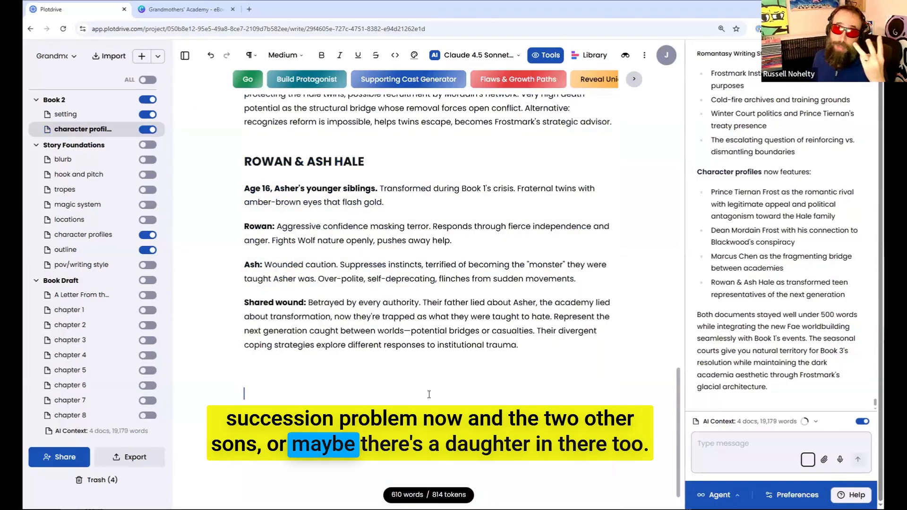
pyautogui.click(440, 370)
pyautogui.write('since this is the third')
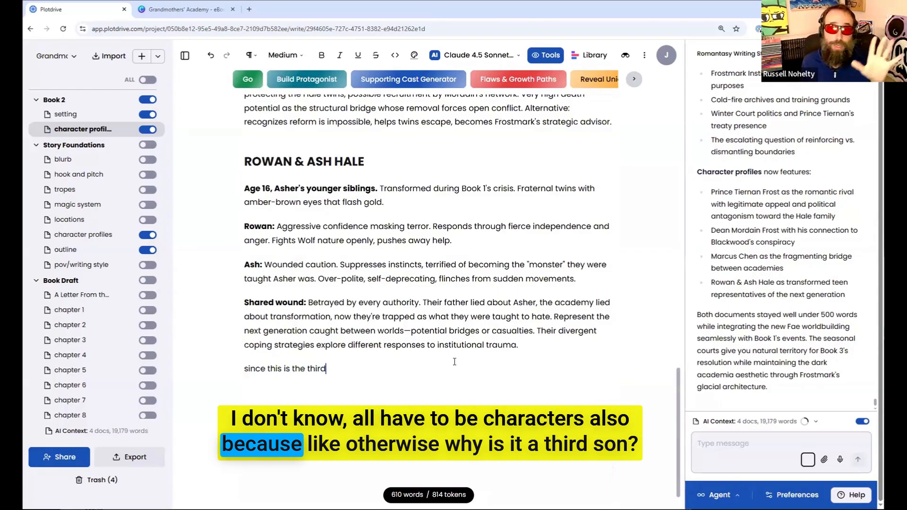
pyautogui.write(' son, there ')
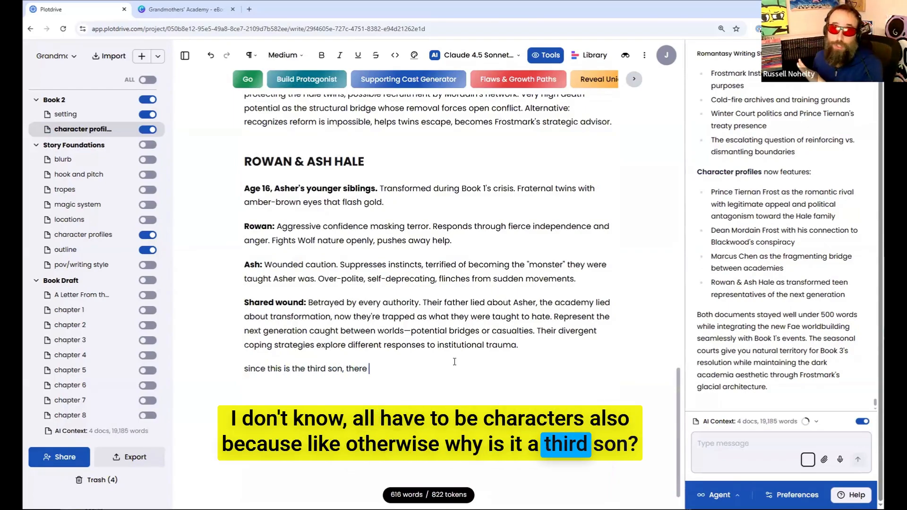
pyautogui.write('MUST be a succession problem here')
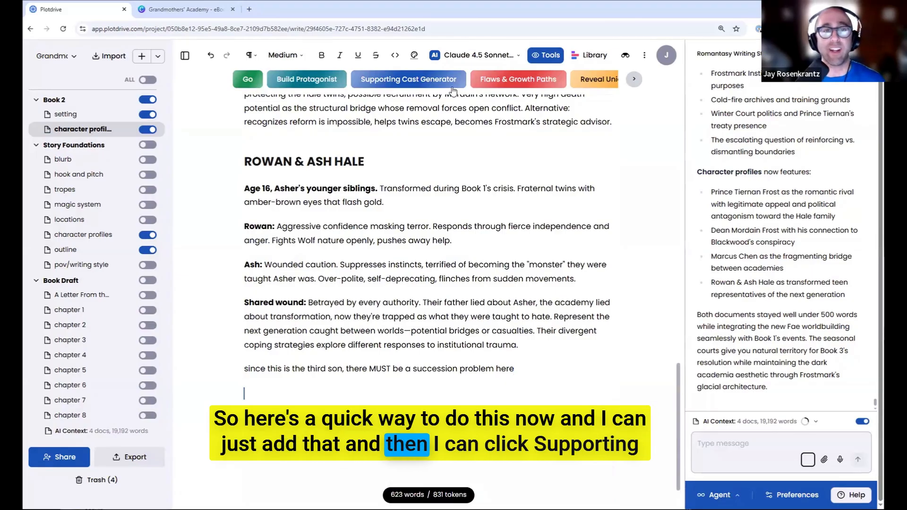
pyautogui.click(404, 81)
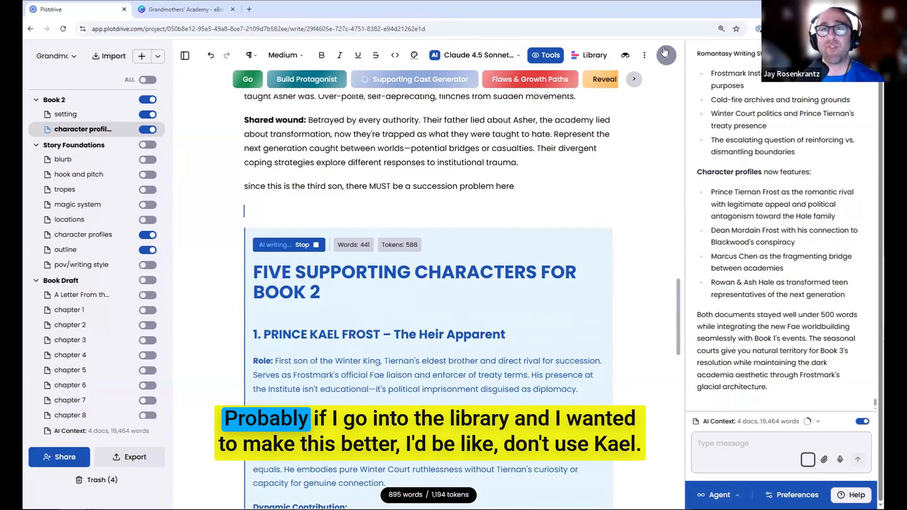
# Examine the Supporting Cast Generator's prompt and its Prompt Builder in the tools library, then return to the document.
pyautogui.click(588, 55)
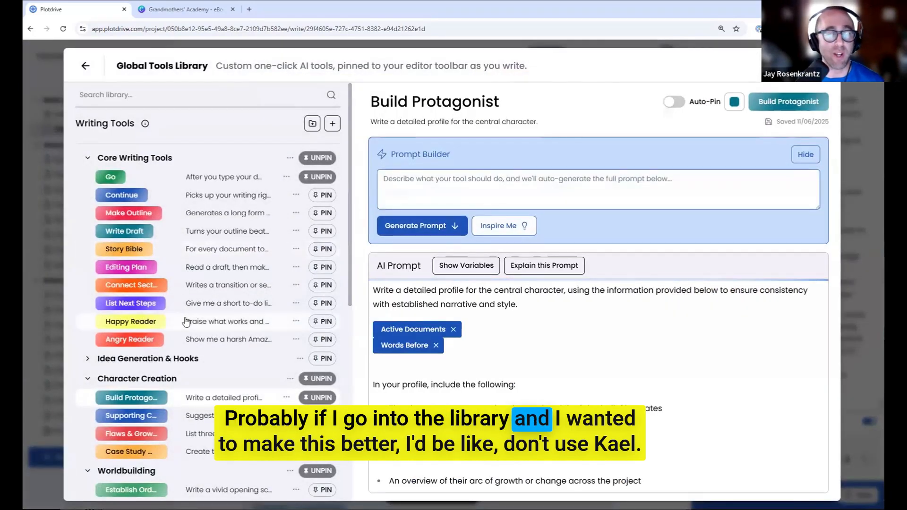
pyautogui.scroll(-2, 182, 319)
pyautogui.click(223, 324)
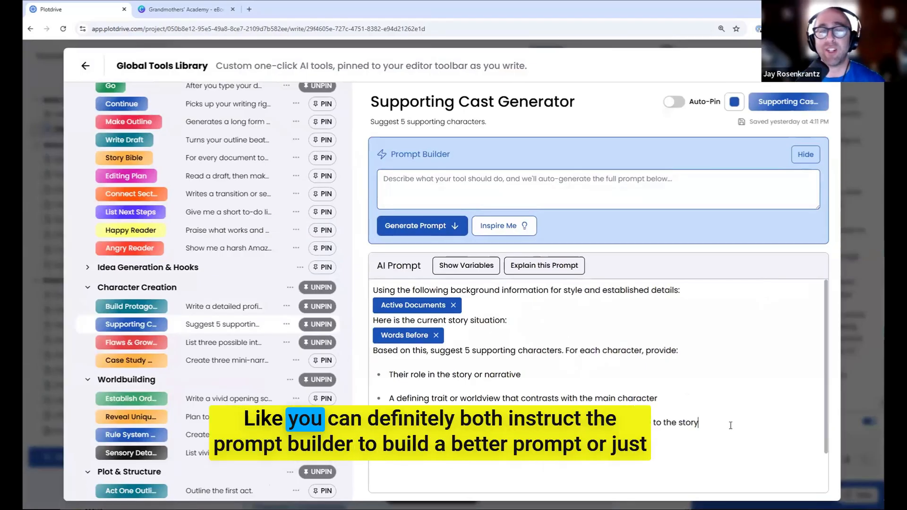
pyautogui.click(509, 185)
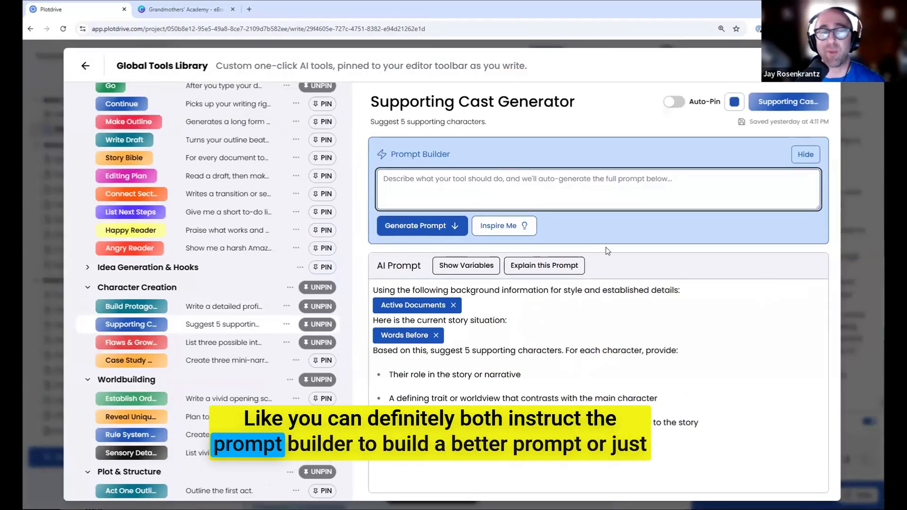
pyautogui.click(728, 427)
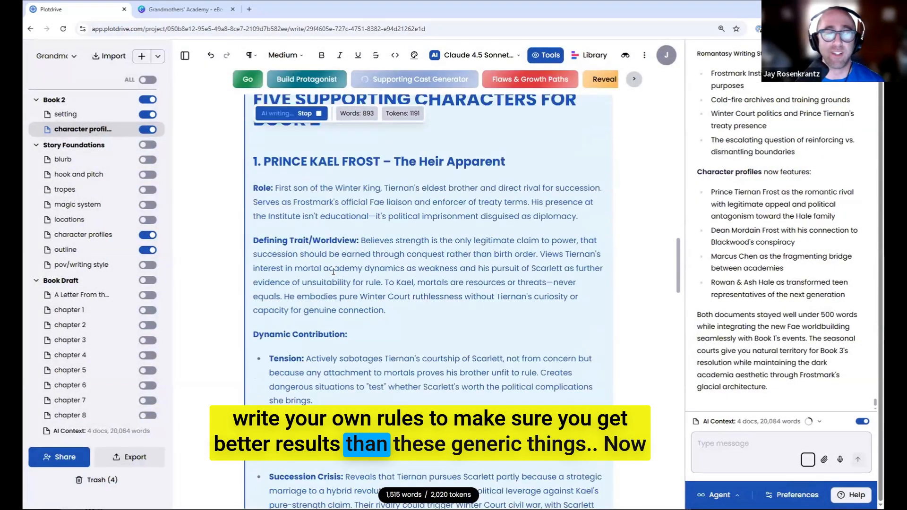
# Review the five AI-generated supporting characters through to the succession crisis elements and accept the text into the character profiles.
pyautogui.scroll(-3, 332, 271)
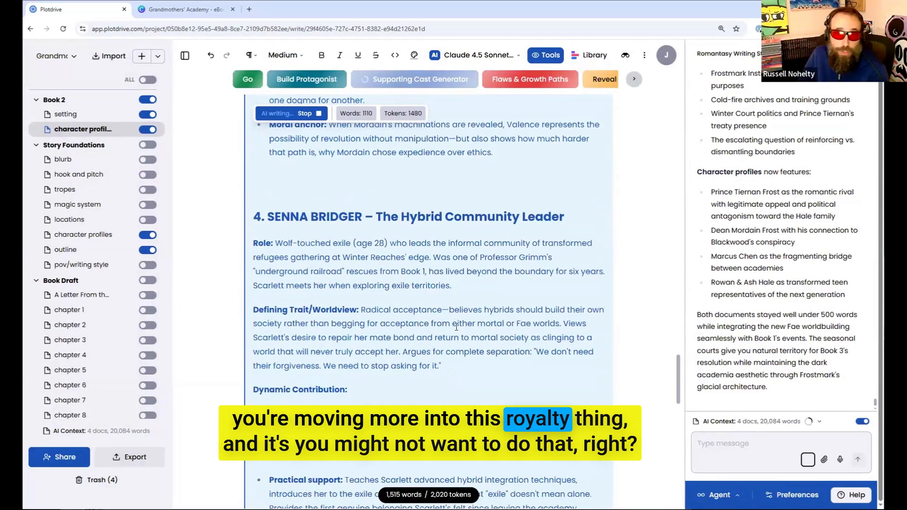
pyautogui.scroll(-7, 456, 327)
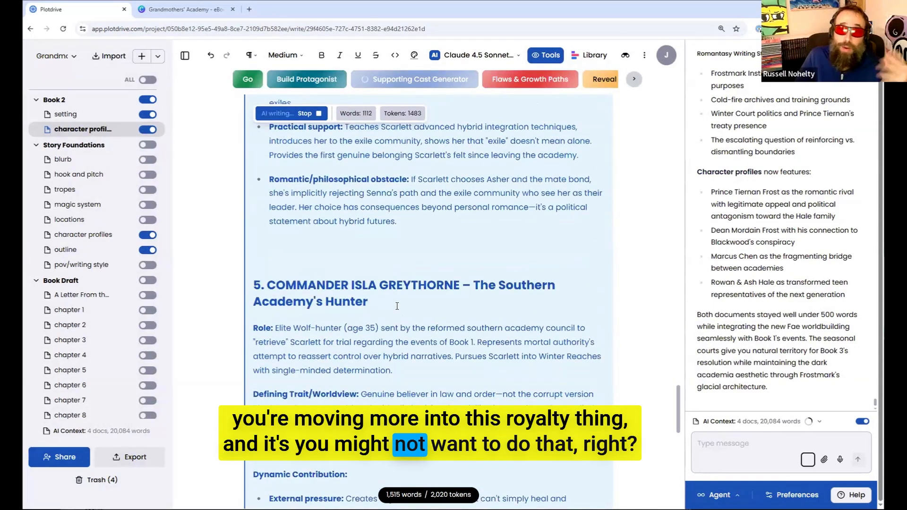
pyautogui.scroll(-10, 406, 316)
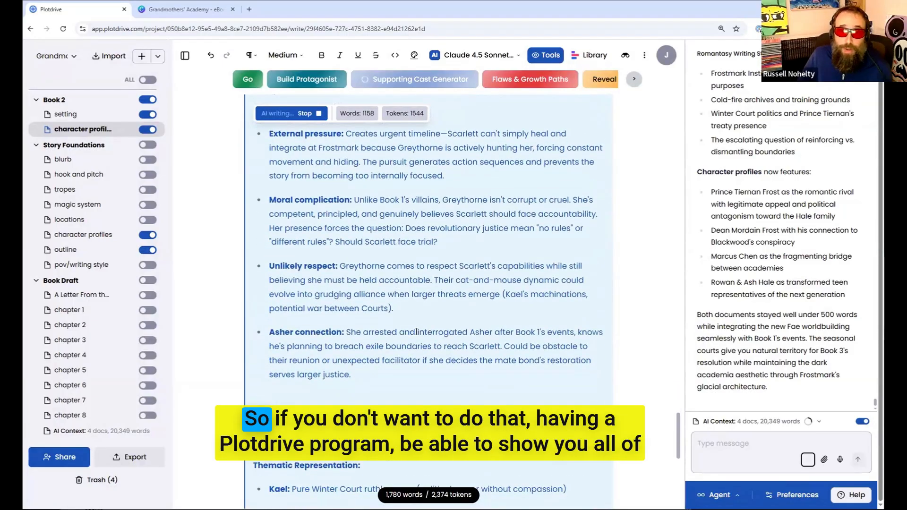
pyautogui.scroll(-4, 416, 332)
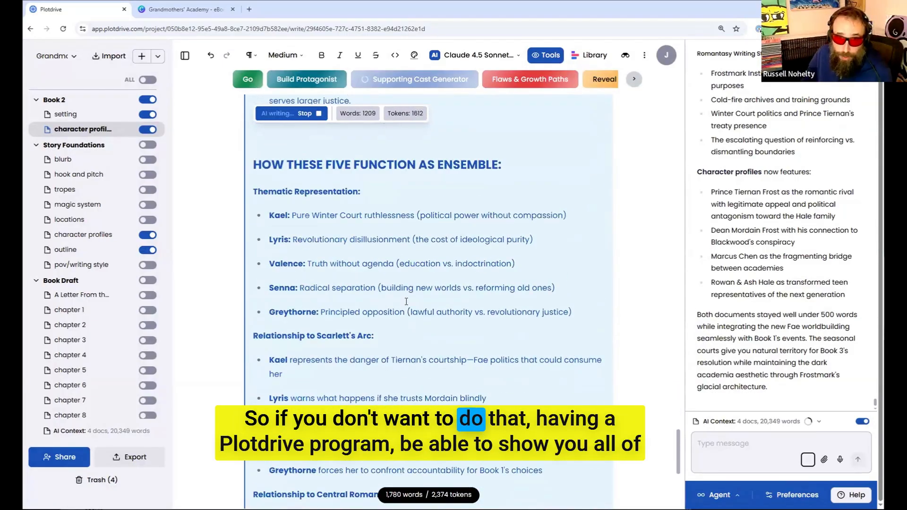
pyautogui.scroll(-6, 406, 301)
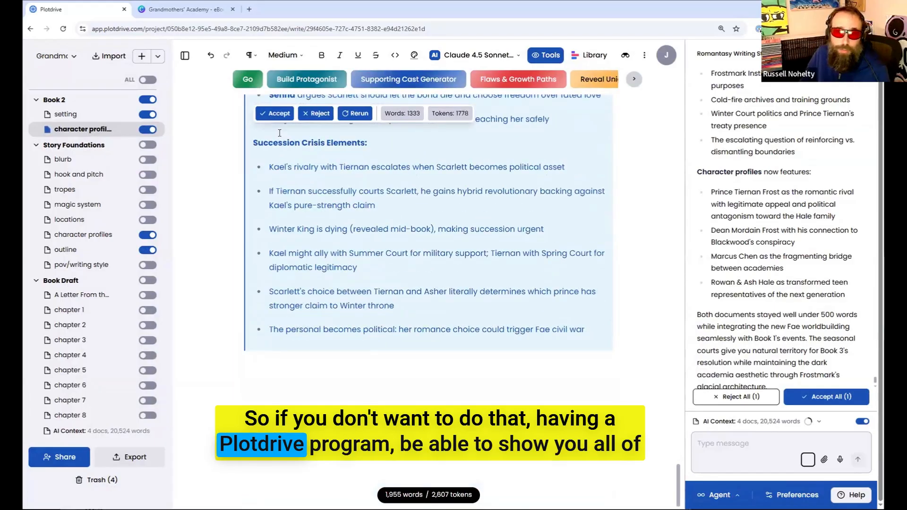
pyautogui.click(274, 114)
# Run Fix It on the Prince Kael Frost profile, requesting a more interesting name "like it comes from shakespeare crossed with romantasy and winter theme".
pyautogui.scroll(15, 416, 241)
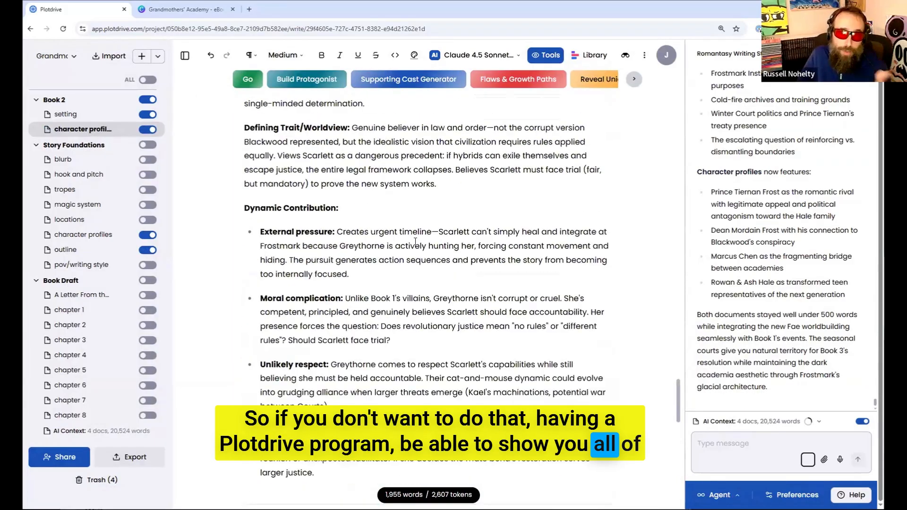
pyautogui.scroll(20, 415, 242)
pyautogui.scroll(-4, 395, 338)
pyautogui.moveTo(244, 223); pyautogui.dragTo(309, 338)
pyautogui.scroll(-5, 338, 319)
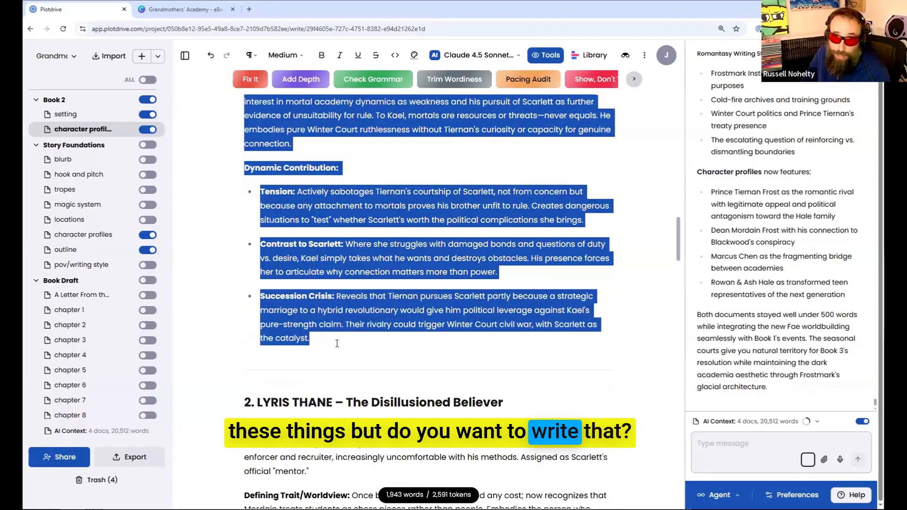
pyautogui.click(246, 80)
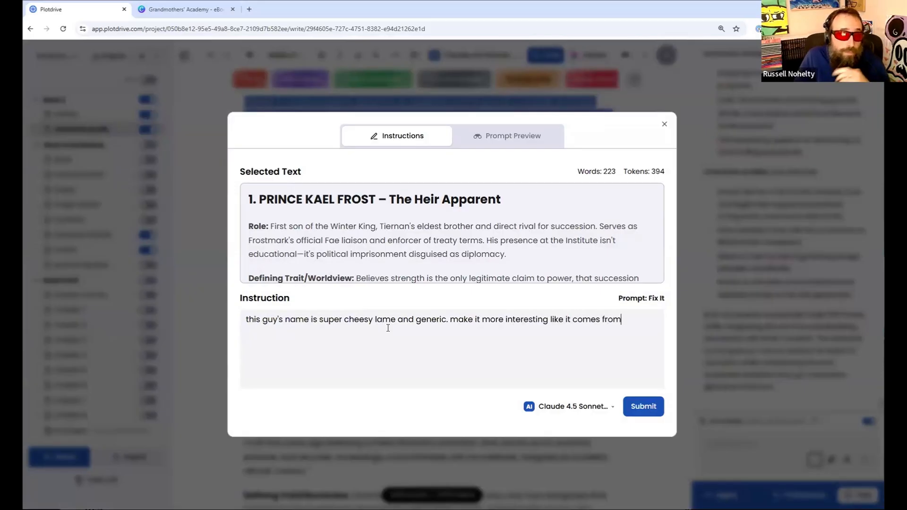
pyautogui.write('peare ')
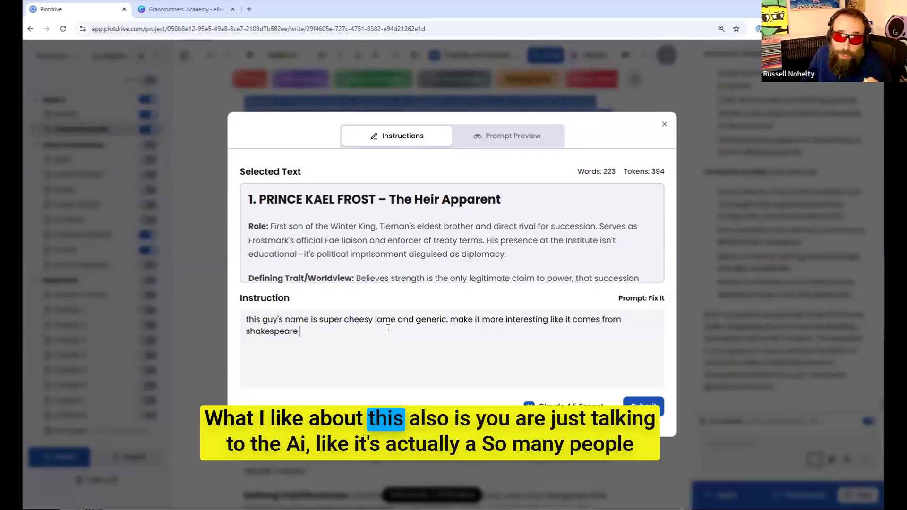
pyautogui.write('crossed with roman')
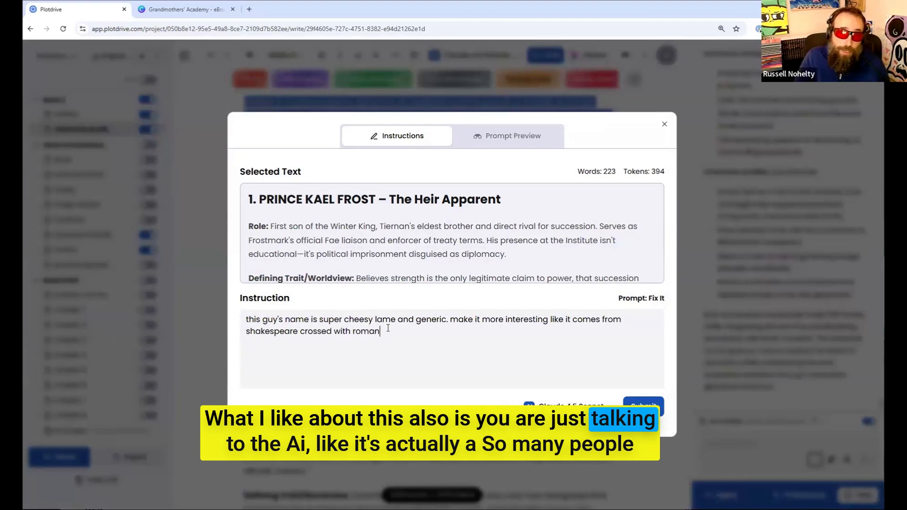
pyautogui.write('tasy and w')
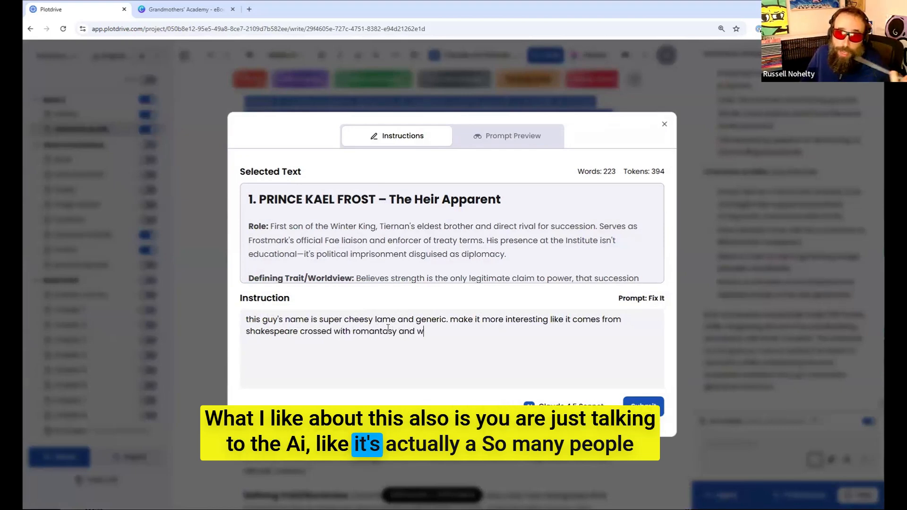
pyautogui.write('inter theme')
pyautogui.press('Return')
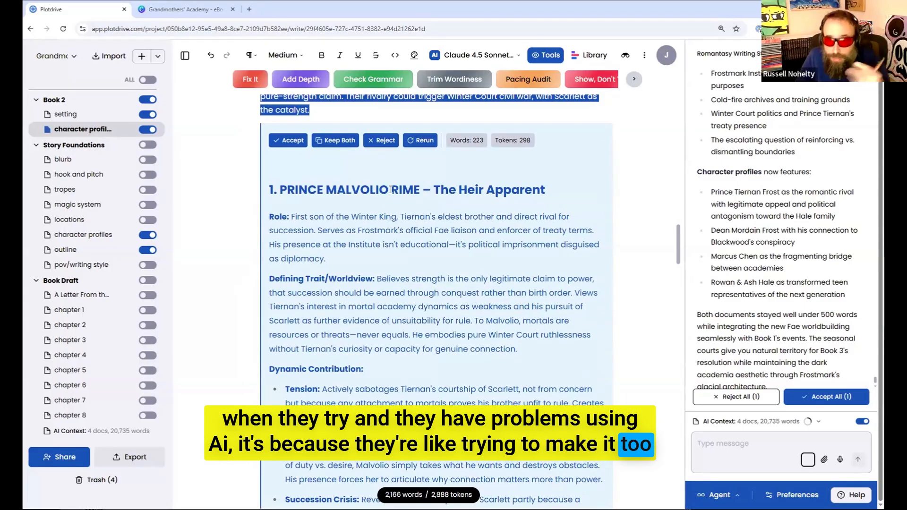
# Change the heir's name to Prince Rime Malvolio in the rewritten profile, call him Rime in the text, and accept the rewrite.
pyautogui.click(390, 189)
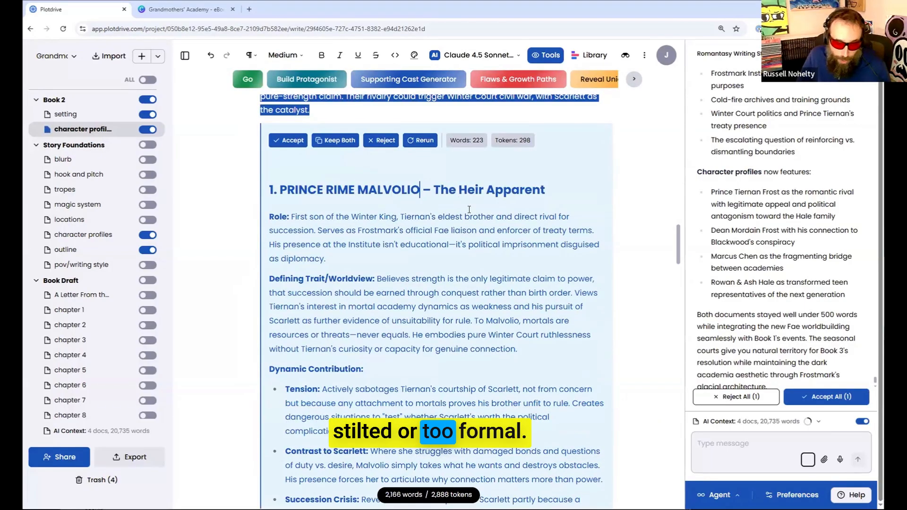
pyautogui.scroll(-3, 469, 200)
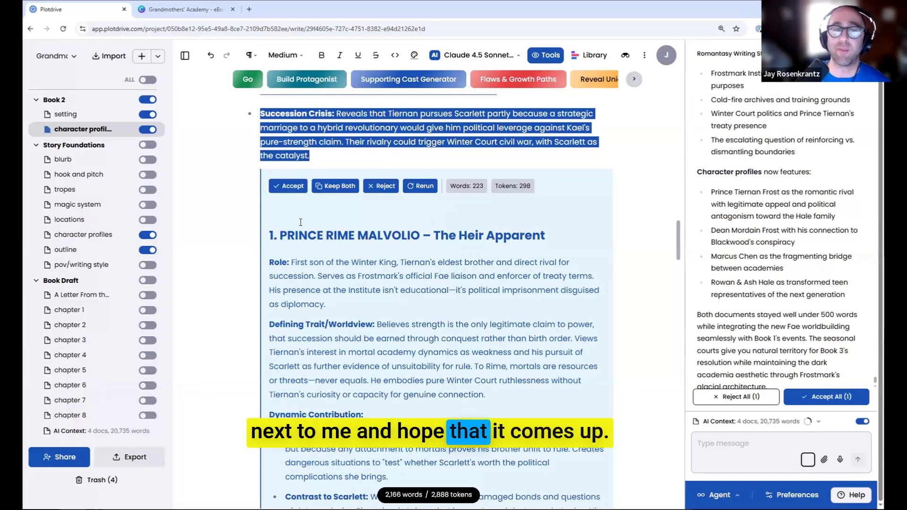
pyautogui.click(284, 181)
pyautogui.scroll(10, 340, 217)
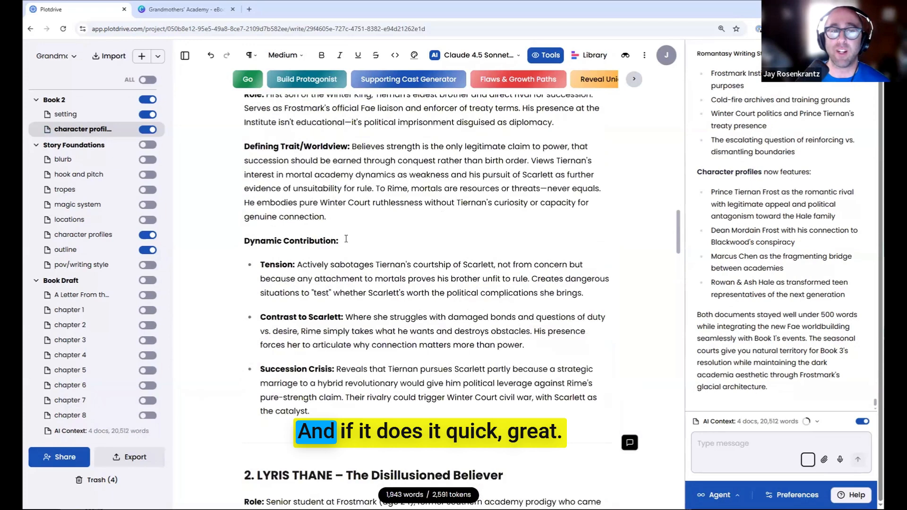
pyautogui.scroll(-2, 341, 217)
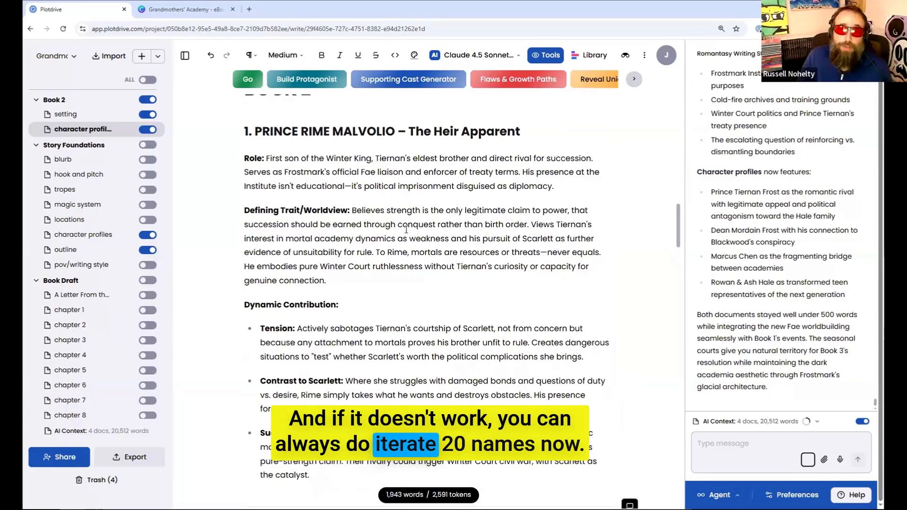
pyautogui.scroll(3, 406, 230)
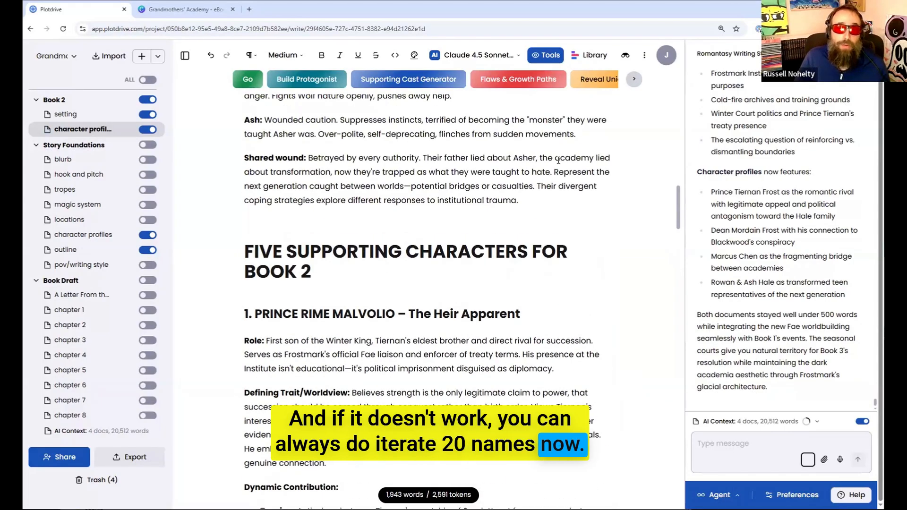
# Create a custom tool named "Name Ideas" in the tools library, using a copy of the Generate Title Ideas prompt.
pyautogui.click(580, 58)
pyautogui.scroll(-3, 90, 267)
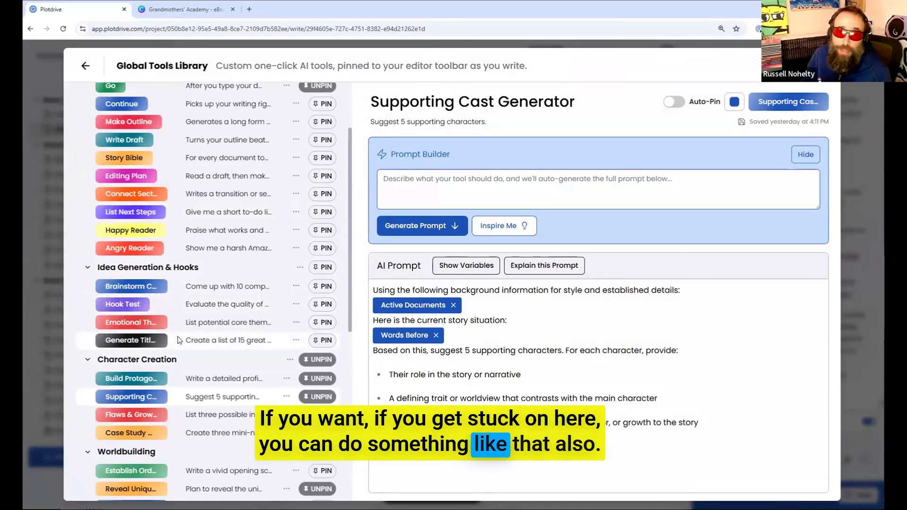
pyautogui.click(178, 340)
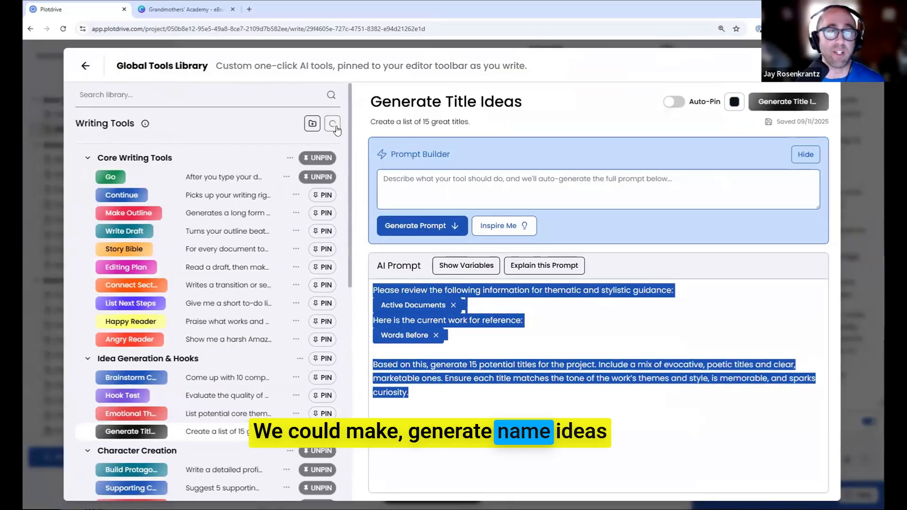
pyautogui.click(336, 127)
pyautogui.write('Name Ideas')
pyautogui.press('Return')
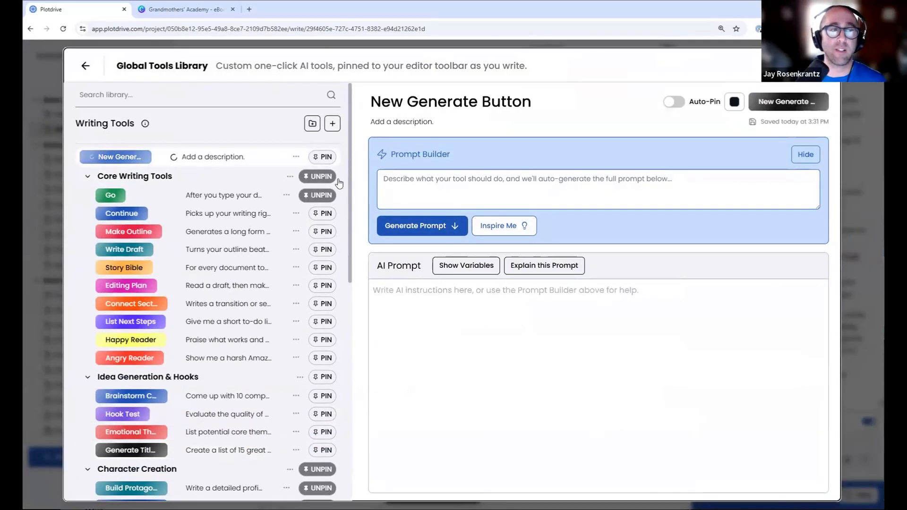
pyautogui.click(496, 364)
pyautogui.write('Please review the following information for thematic and stylistic guidance: Active Documents Here is the current work for reference: Words Before  Based on this, generate 15 potential titles for the project. Include a mix of evocative, poetic titles and clear, marketable ones. Ensure each title matches the tone of the work’s themes and style, is memorable, and sparks curiosity.')
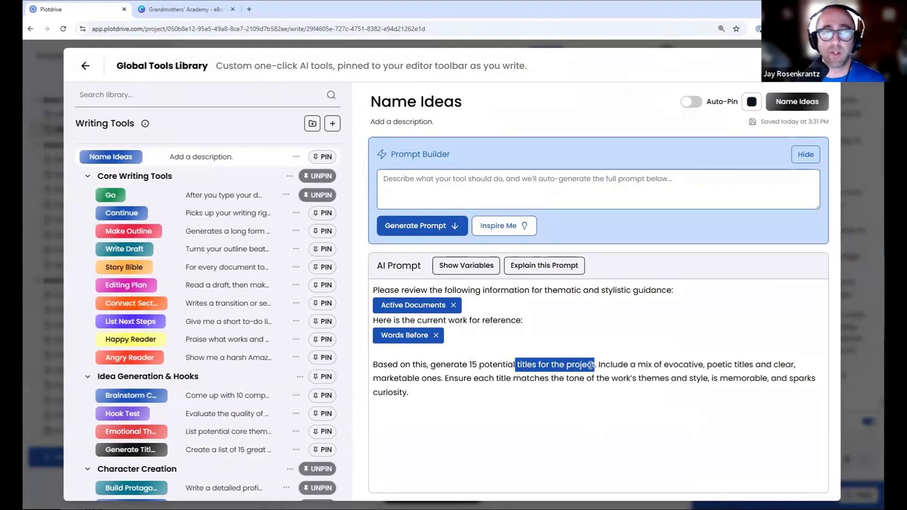
# Reword the Name Ideas prompt to generate 15 potential names for characters instead of titles for the project.
pyautogui.write('name')
pyautogui.press('BackSpace')
pyautogui.press('BackSpace')
pyautogui.press('BackSpace')
pyautogui.press('BackSpace')
pyautogui.write('ames for this c')
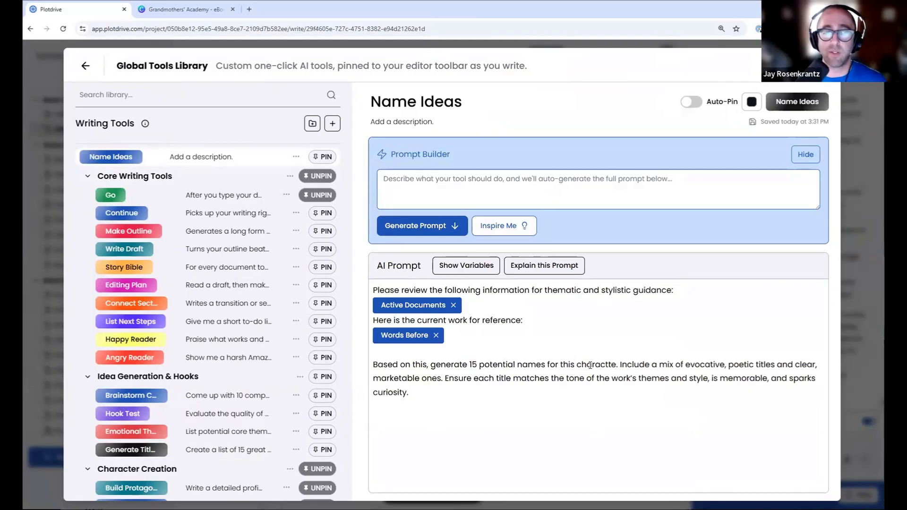
pyautogui.write('haract')
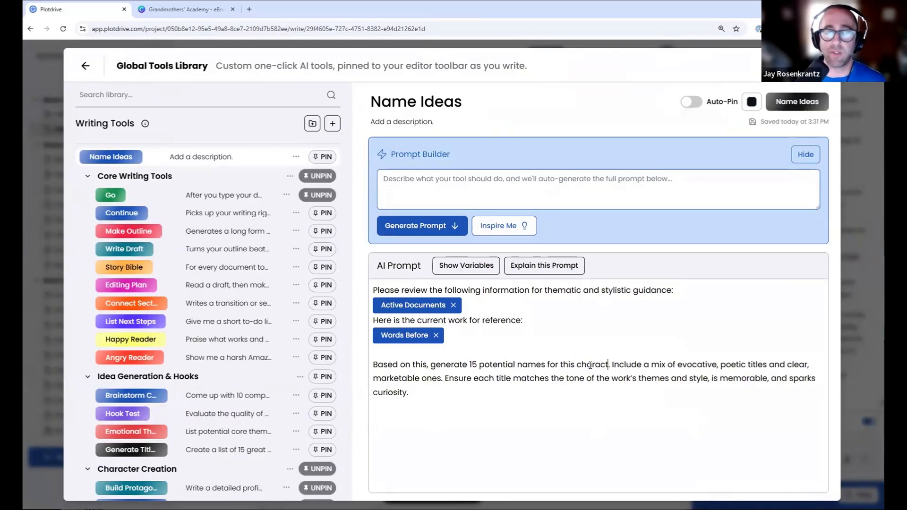
pyautogui.press('BackSpace')
pyautogui.press('BackSpace')
pyautogui.press('BackSpace')
pyautogui.press('BackSpace')
pyautogui.press('BackSpace')
pyautogui.press('BackSpace')
pyautogui.press('BackSpace')
pyautogui.press('BackSpace')
pyautogui.press('BackSpace')
pyautogui.press('BackSpace')
pyautogui.press('BackSpace')
pyautogui.press('BackSpace')
pyautogui.write('characters')
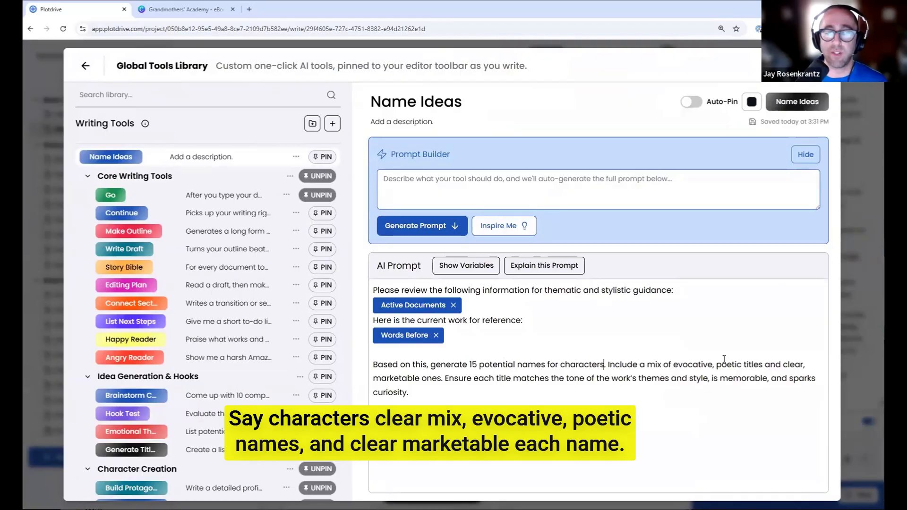
# Replace the remaining title mentions in the prompt so it asks for poetic names and checks each name.
pyautogui.click(760, 364)
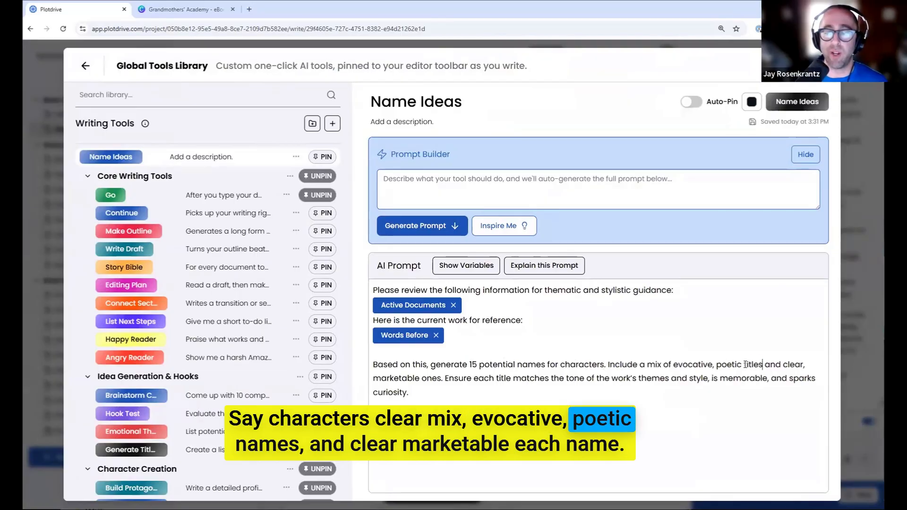
pyautogui.write('names')
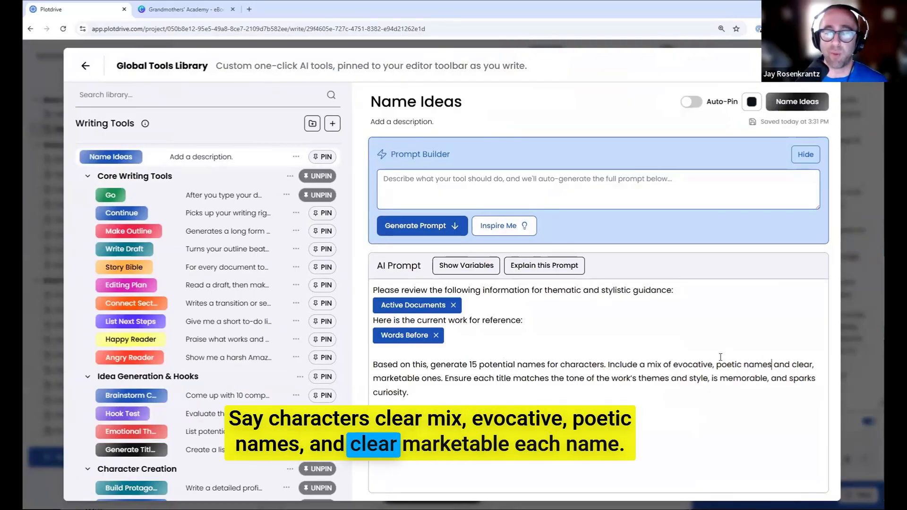
pyautogui.click(511, 378)
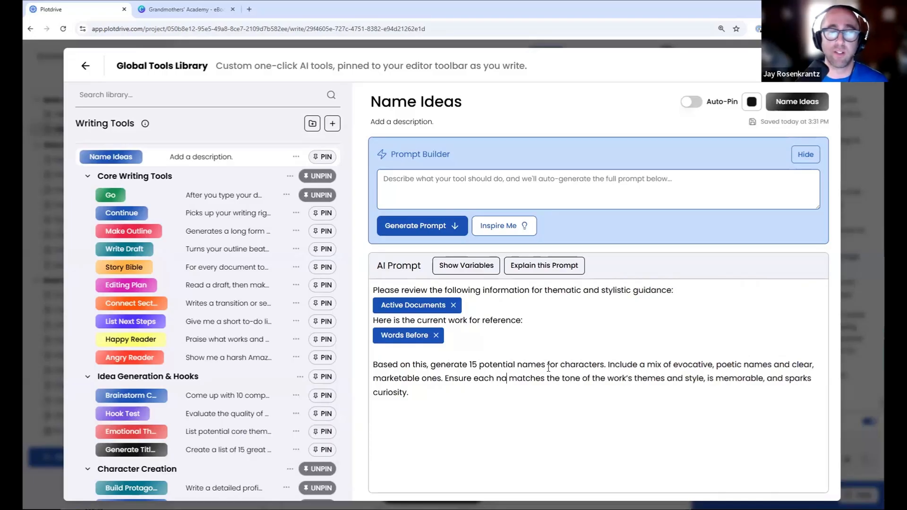
# Pin the Name Ideas tool and run it on a new line at the end of the Book 2 character profiles.
pyautogui.click(323, 157)
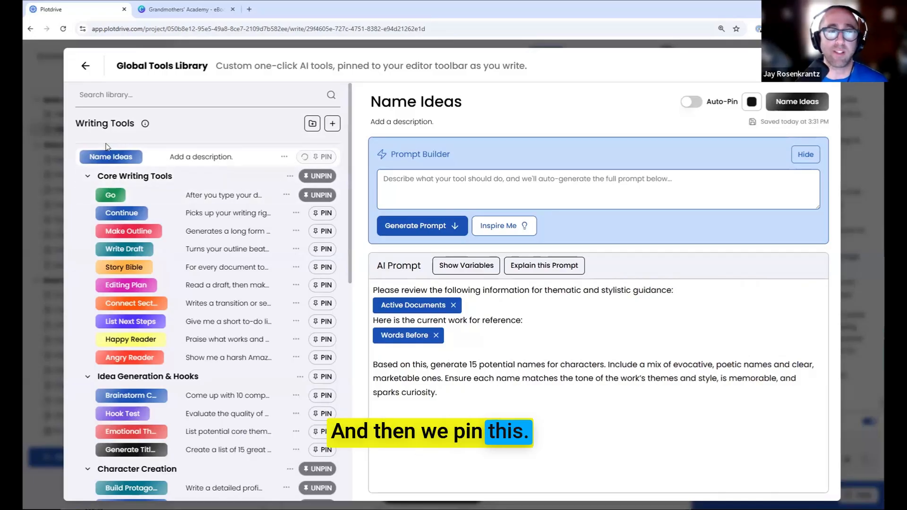
pyautogui.click(56, 146)
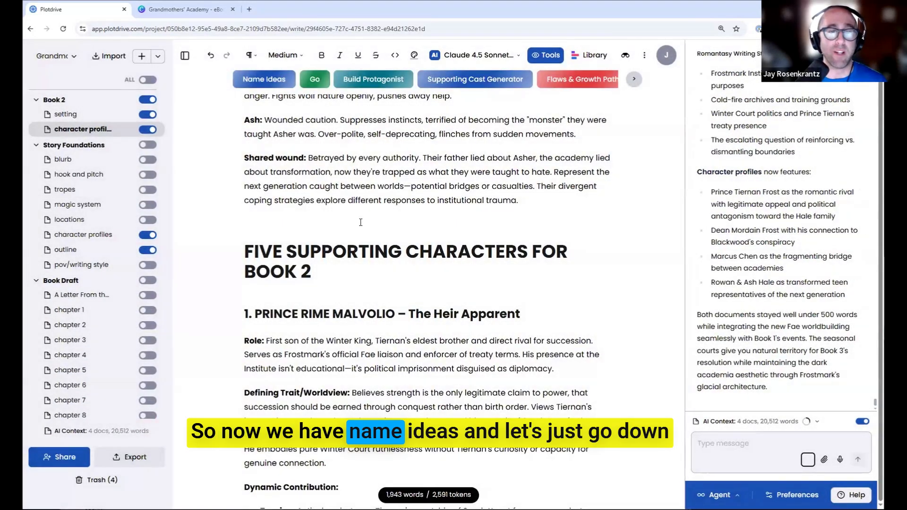
pyautogui.scroll(-20, 361, 222)
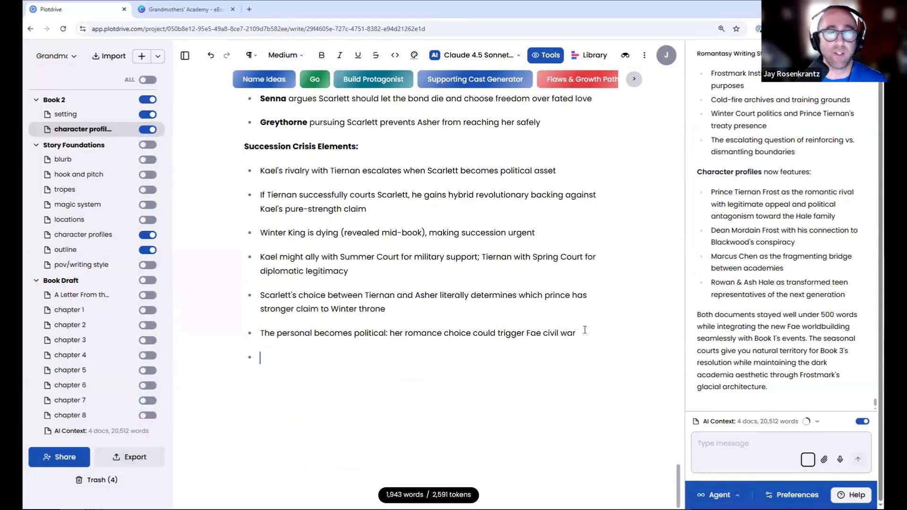
pyautogui.press('Return')
pyautogui.press('Return')
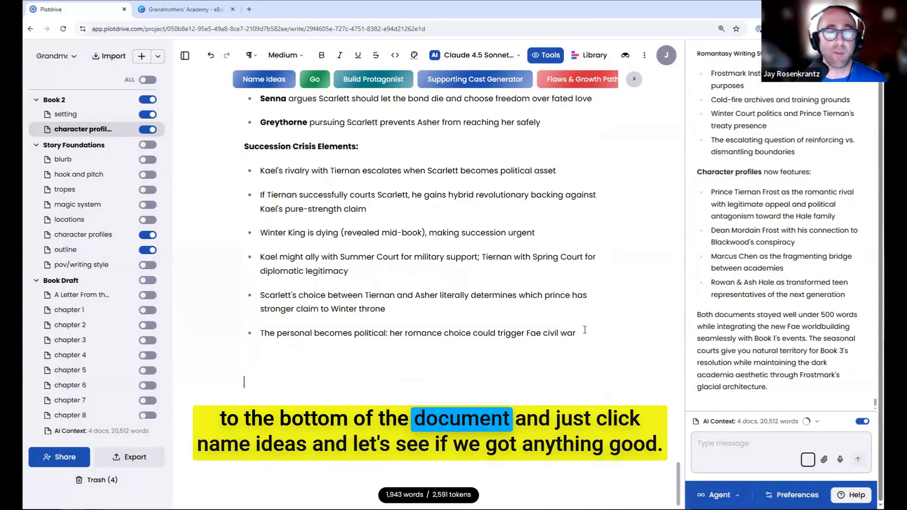
pyautogui.click(275, 81)
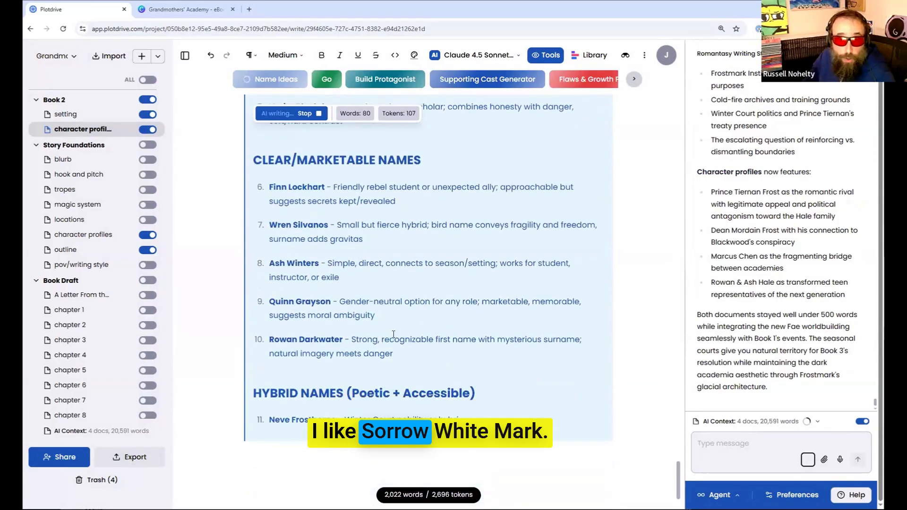
# Delete the Evocative/Poetic Names heading and the Vexis Coldbreak and Ember Thornwild entries from the generated list.
pyautogui.scroll(3, 394, 326)
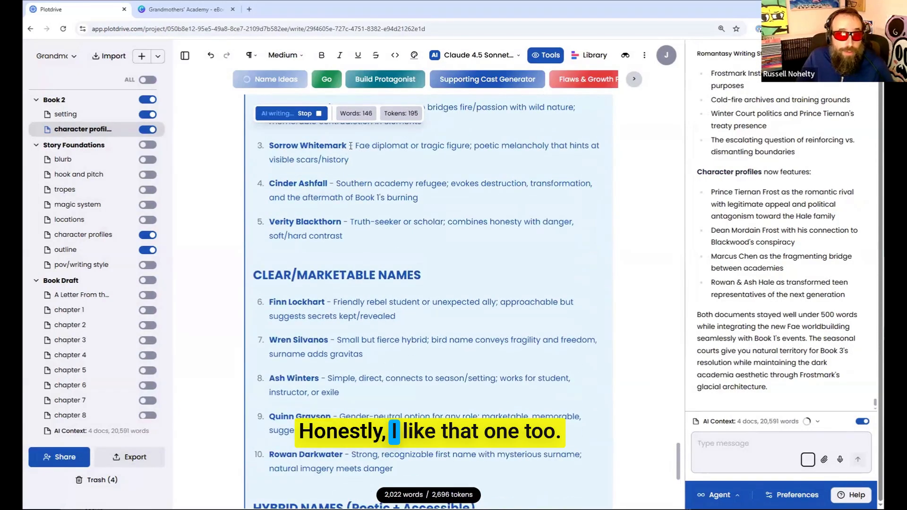
pyautogui.scroll(2, 439, 223)
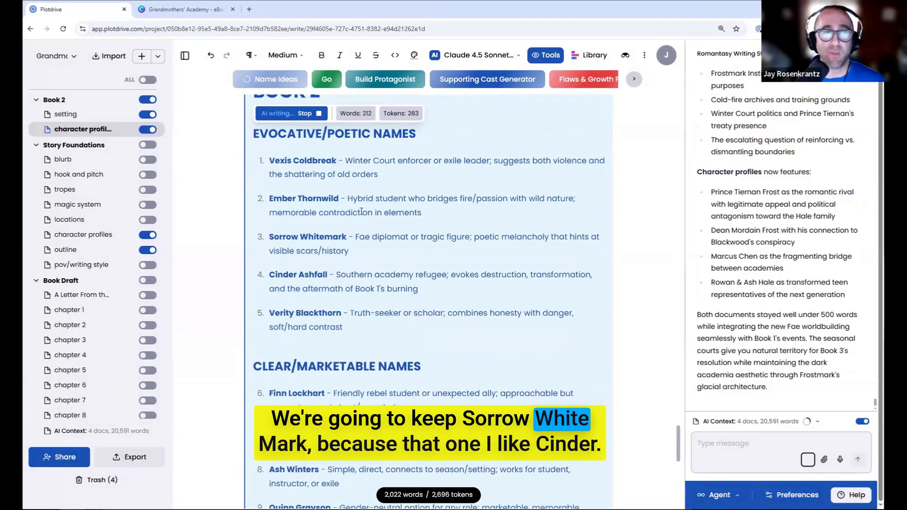
pyautogui.moveTo(440, 223); pyautogui.dragTo(241, 229)
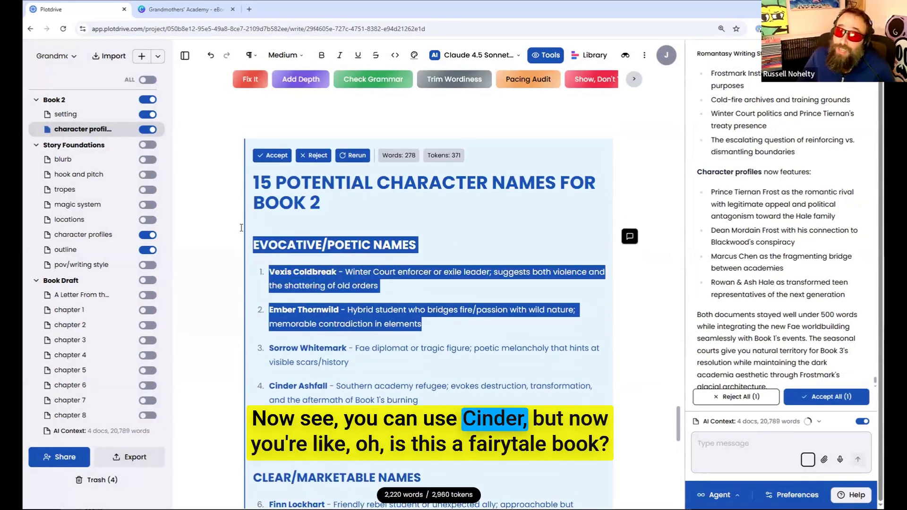
pyautogui.press('BackSpace')
pyautogui.press('BackSpace')
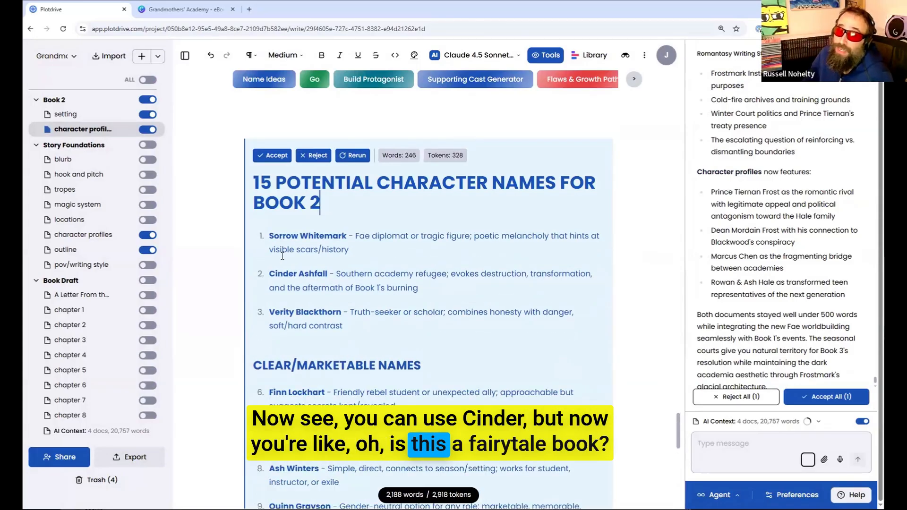
# Change Cinder Ashfall's surname to Darkwater in the generated list.
pyautogui.scroll(-2, 322, 255)
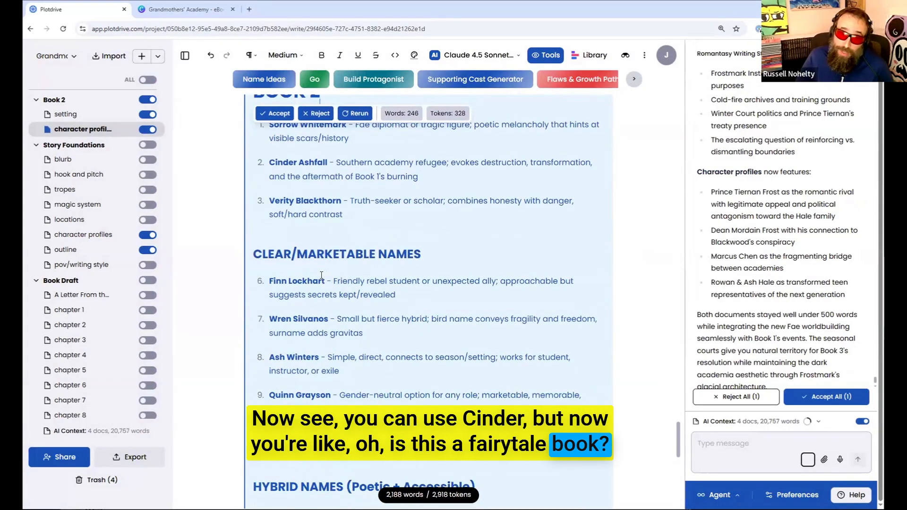
pyautogui.doubleClick(321, 208)
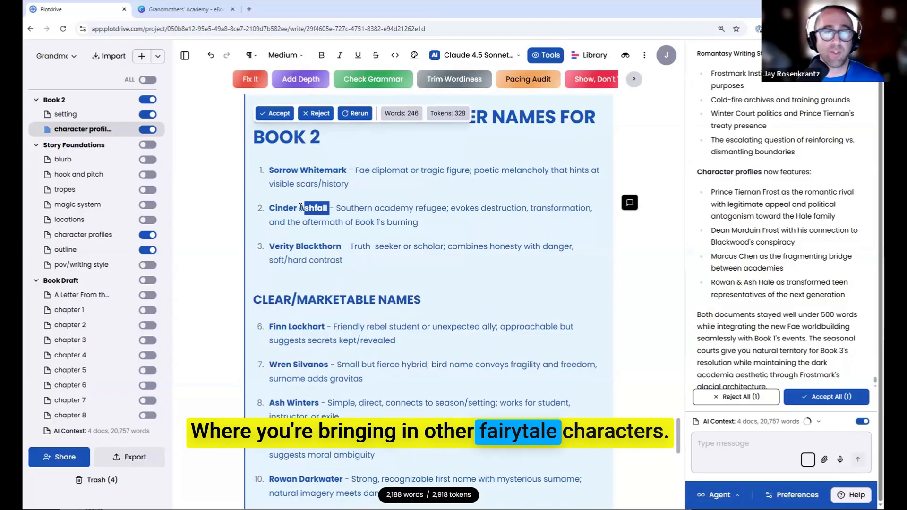
pyautogui.write('Darkwater')
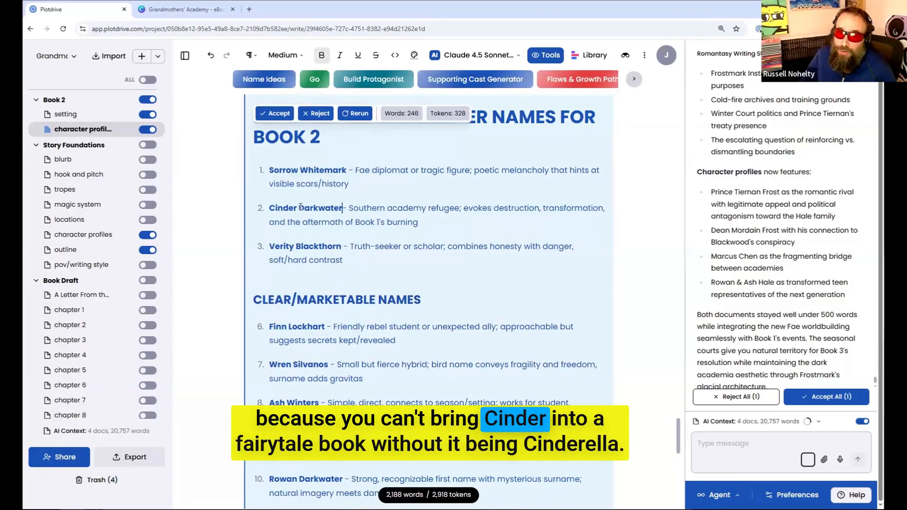
# Delete everything in the generated text from Verity Blackthorn to the end, including the leftover empty list item.
pyautogui.moveTo(268, 244); pyautogui.dragTo(482, 371)
pyautogui.scroll(-1, 345, 262)
pyautogui.scroll(-3, 340, 307)
pyautogui.scroll(-2, 383, 325)
pyautogui.scroll(-2, 453, 341)
pyautogui.scroll(-1, 479, 372)
pyautogui.scroll(-6, 482, 372)
pyautogui.press('BackSpace')
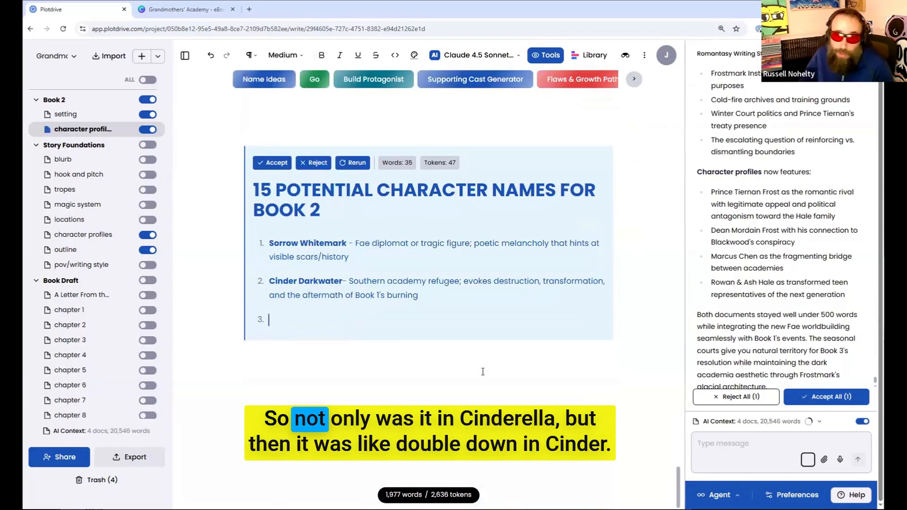
pyautogui.press('BackSpace')
# Shorten the generated list's heading to "POTENTIAL CHARACTER NAMES".
pyautogui.doubleClick(262, 213)
pyautogui.press('BackSpace')
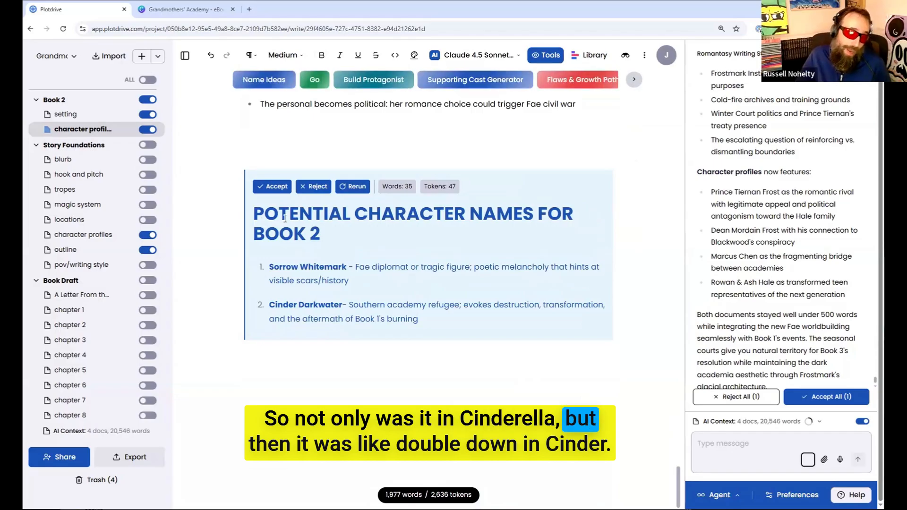
pyautogui.moveTo(320, 234); pyautogui.dragTo(537, 221)
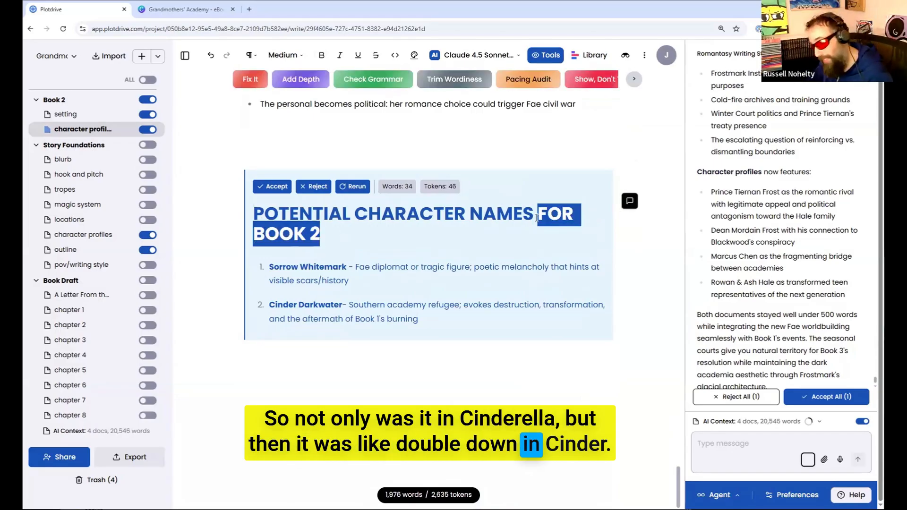
pyautogui.press('BackSpace')
# Accept the names list and move it to the start of the document, above the Book 2 Character Sketches heading.
pyautogui.click(269, 205)
pyautogui.press('BackSpace')
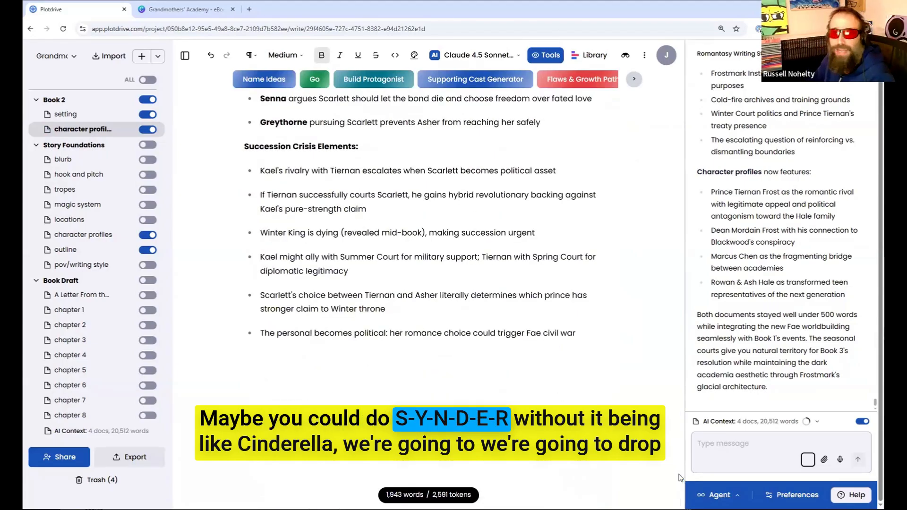
pyautogui.moveTo(678, 404); pyautogui.dragTo(667, 79)
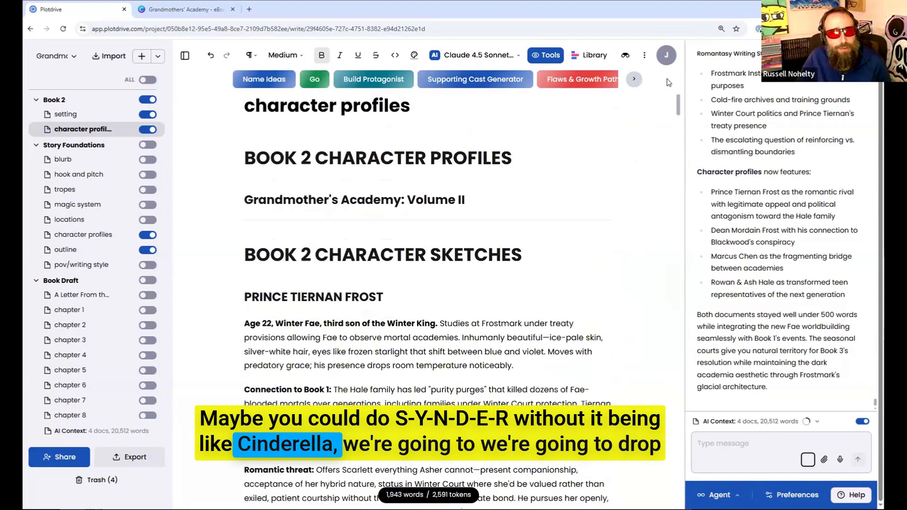
pyautogui.hotkey('ctrl', 'z')
pyautogui.hotkey('ctrl', 'z')
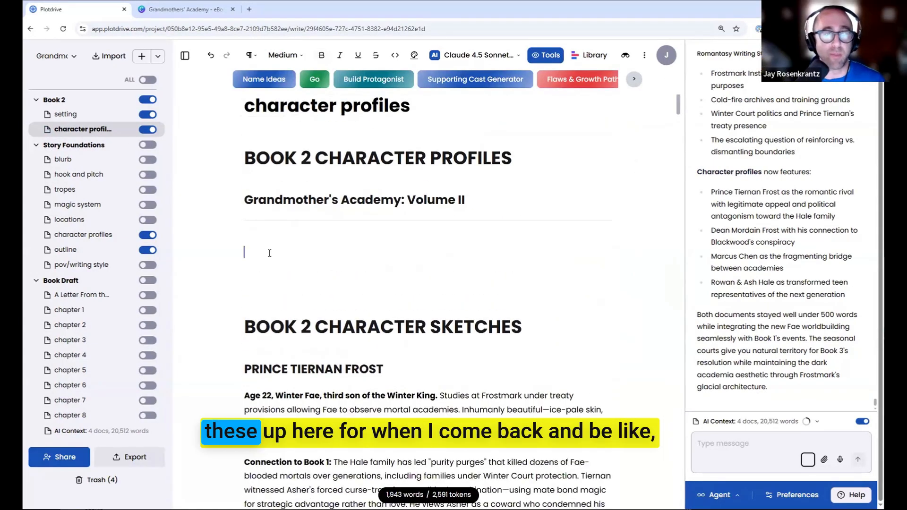
# Change Cinder to Synder in the moved names list and remove the empty lines below it.
pyautogui.moveTo(288, 373); pyautogui.dragTo(261, 369)
pyautogui.write('Synder')
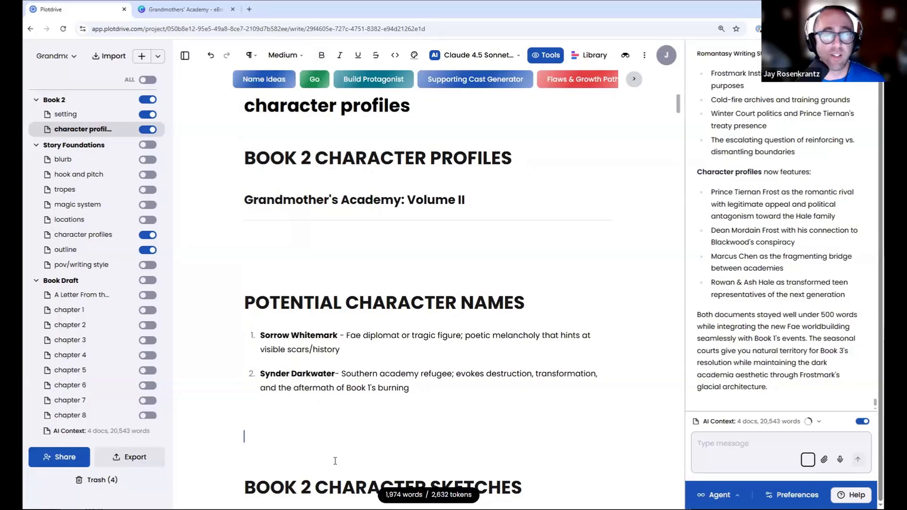
pyautogui.press('BackSpace')
pyautogui.press('BackSpace')
# Look through the Book 2 character profiles and the setting document.
pyautogui.scroll(-4, 404, 253)
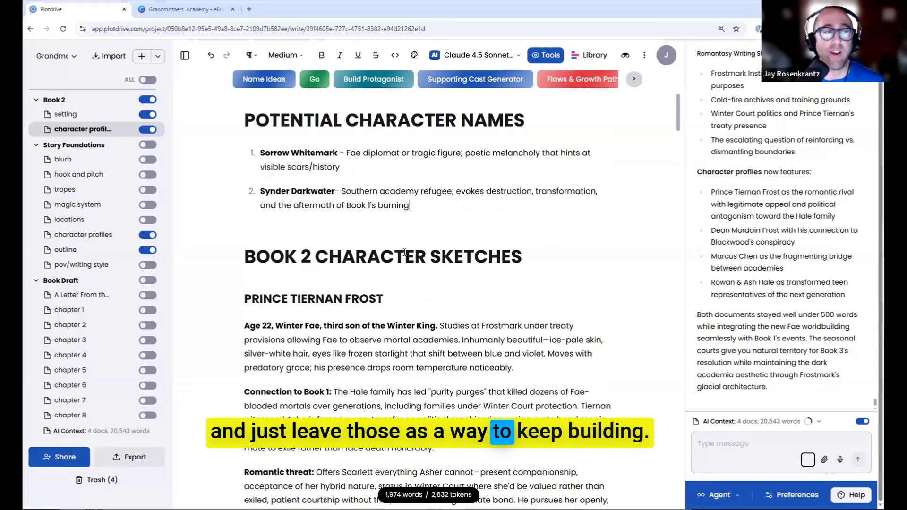
pyautogui.scroll(-20, 328, 167)
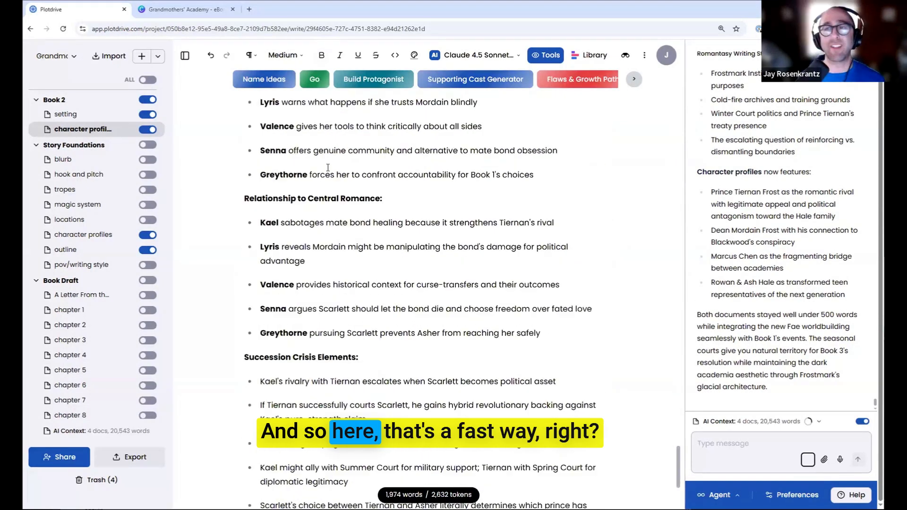
pyautogui.scroll(15, 455, 205)
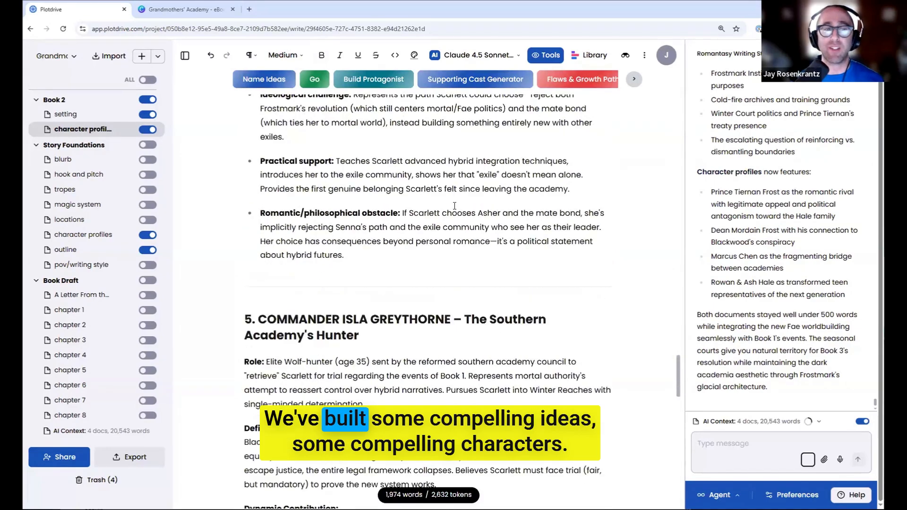
pyautogui.scroll(20, 455, 206)
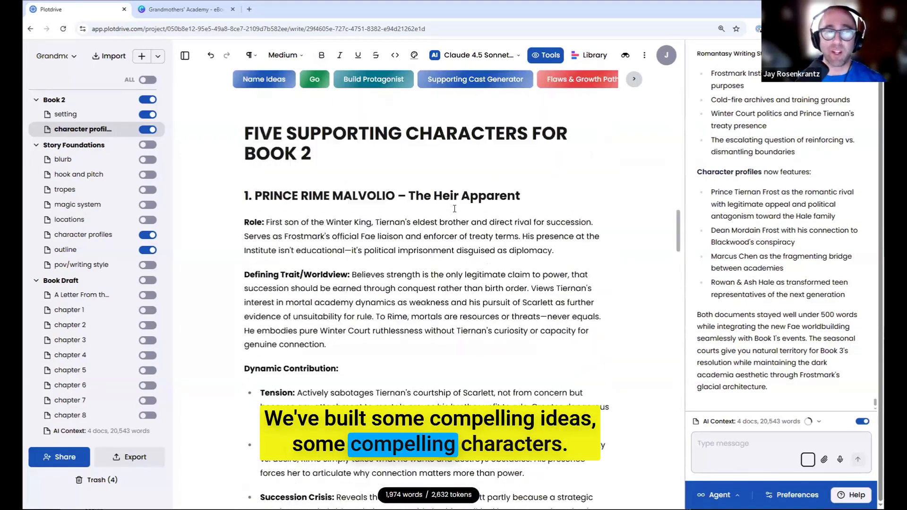
pyautogui.scroll(7, 455, 208)
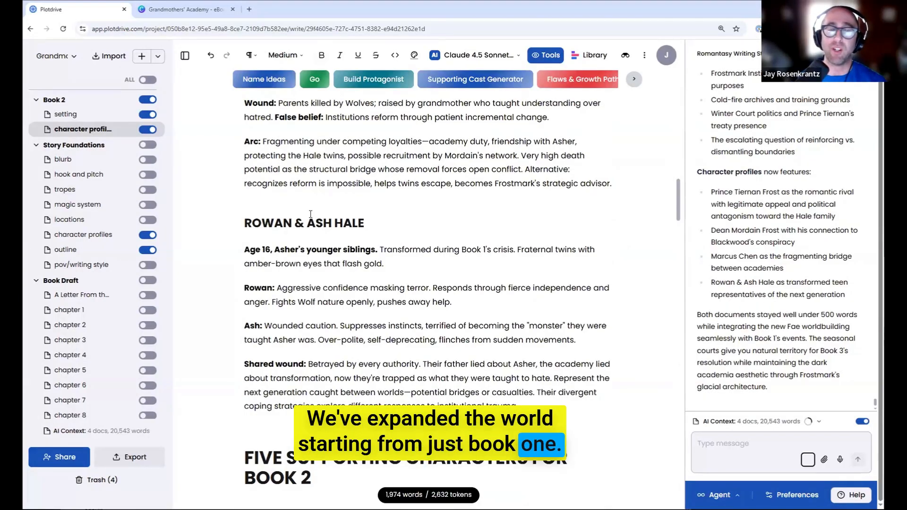
pyautogui.click(101, 115)
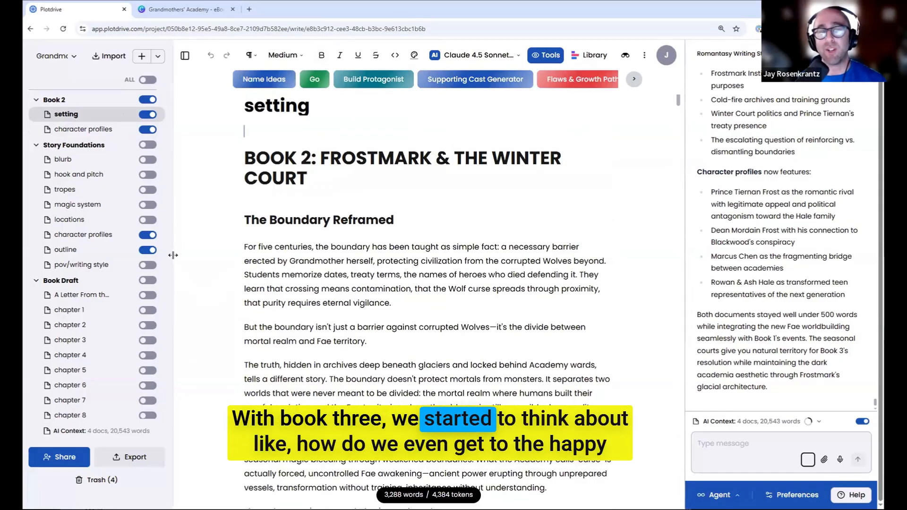
pyautogui.click(83, 129)
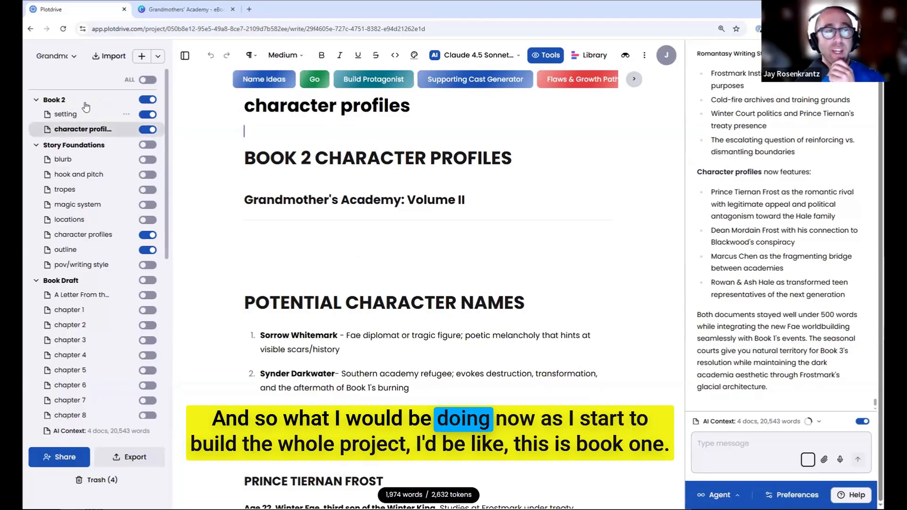
# Collapse the Book Draft folder and rename it Book One.
pyautogui.scroll(-3, 79, 156)
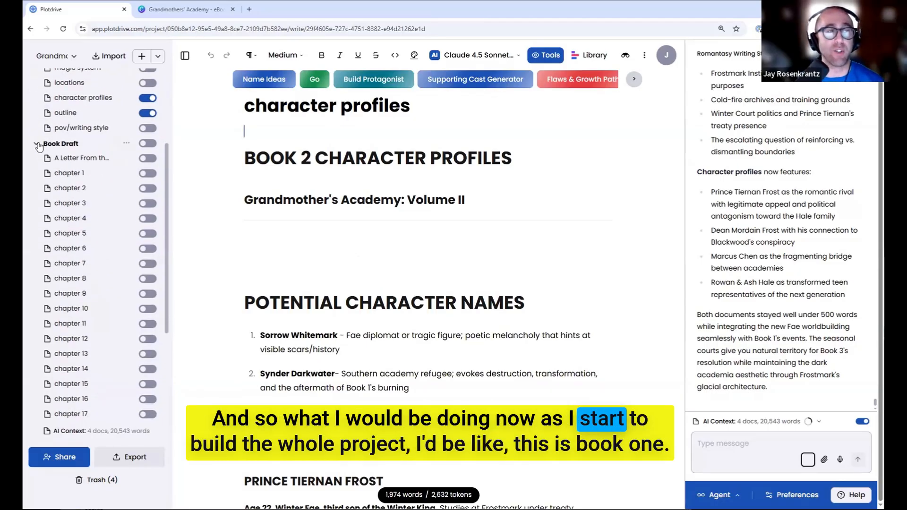
pyautogui.click(38, 145)
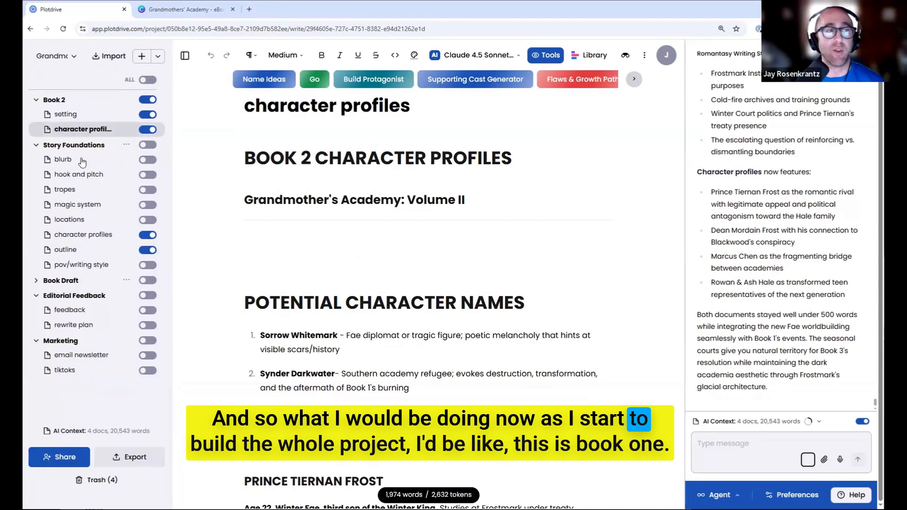
pyautogui.doubleClick(95, 279)
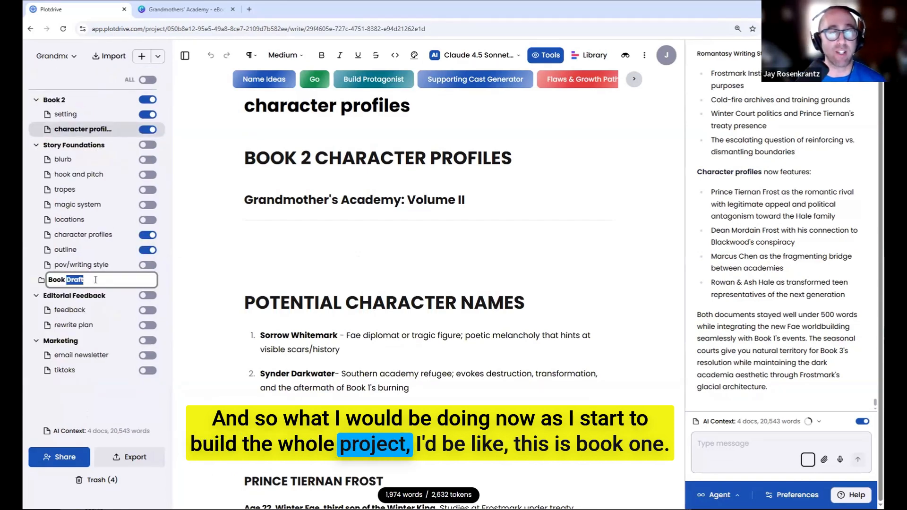
pyautogui.write('One')
pyautogui.press('Return')
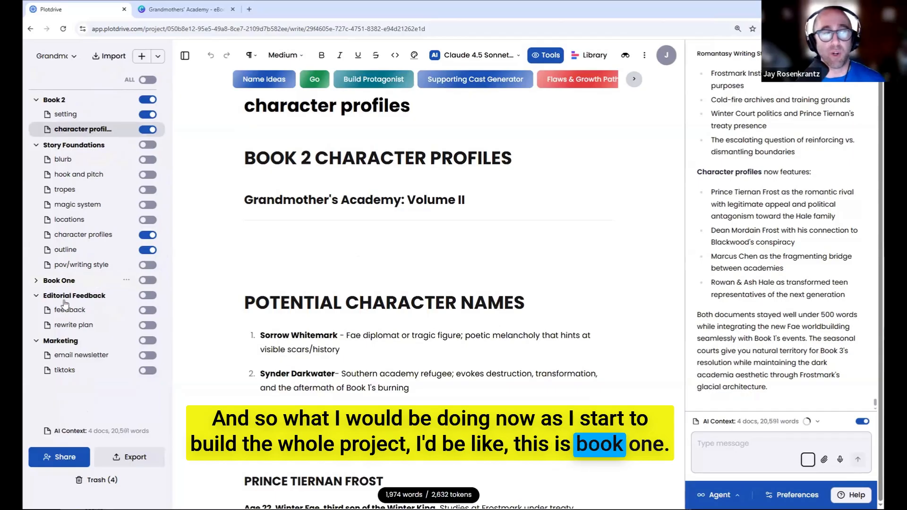
# Rename the Editorial Feedback folder to "Editorial Feedback (Book One)" and collapse it.
pyautogui.doubleClick(66, 294)
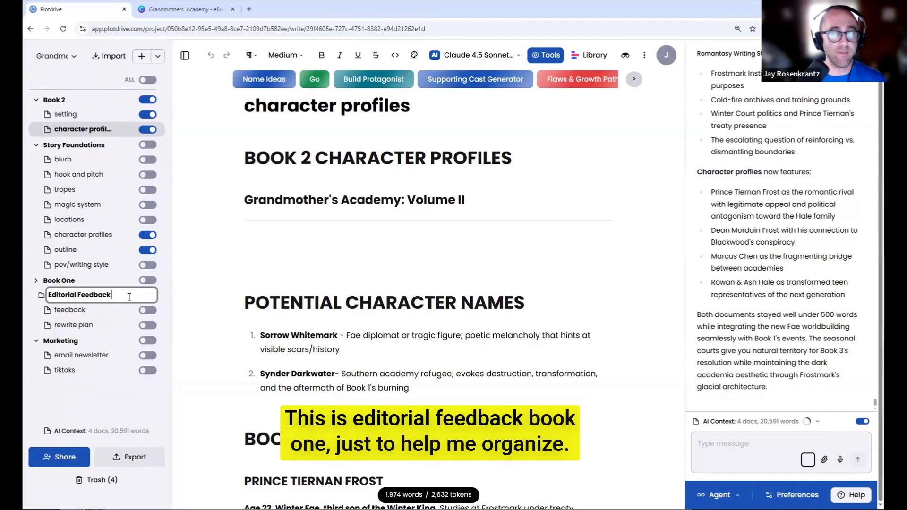
pyautogui.write('(Book O')
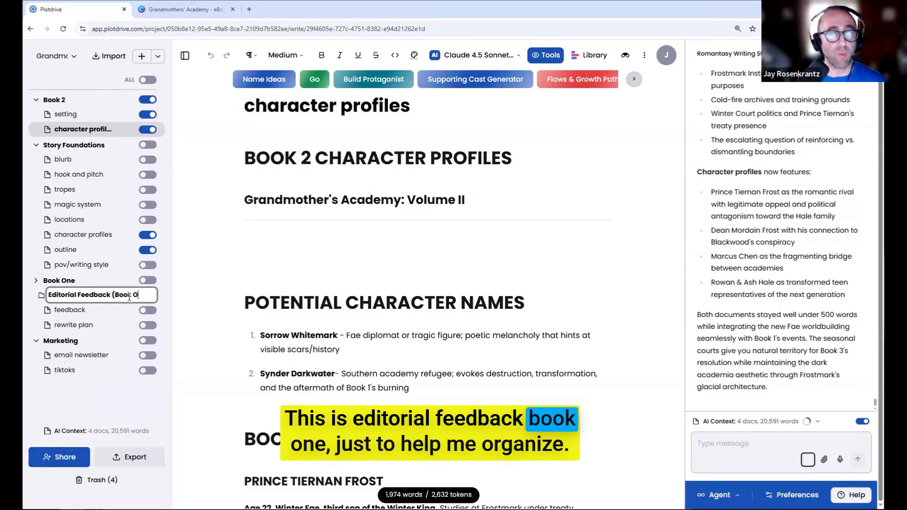
pyautogui.write('ne)')
pyautogui.press('Return')
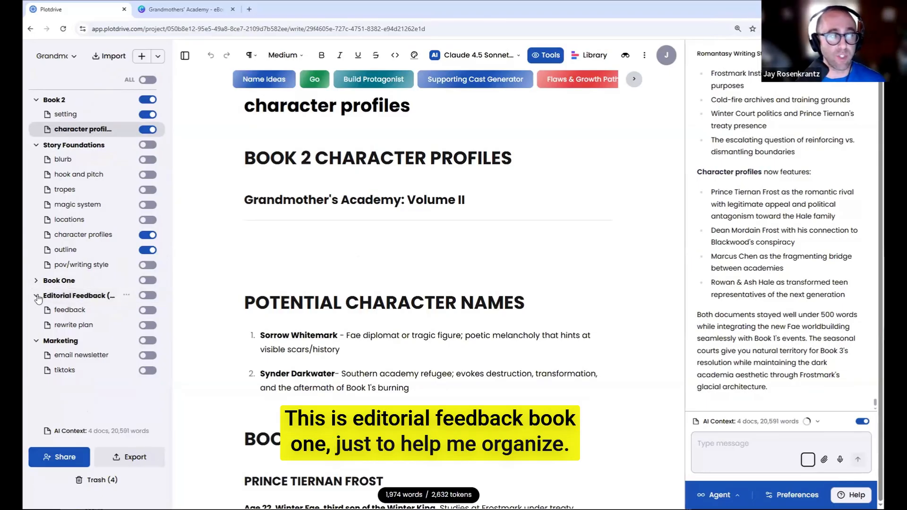
pyautogui.click(35, 297)
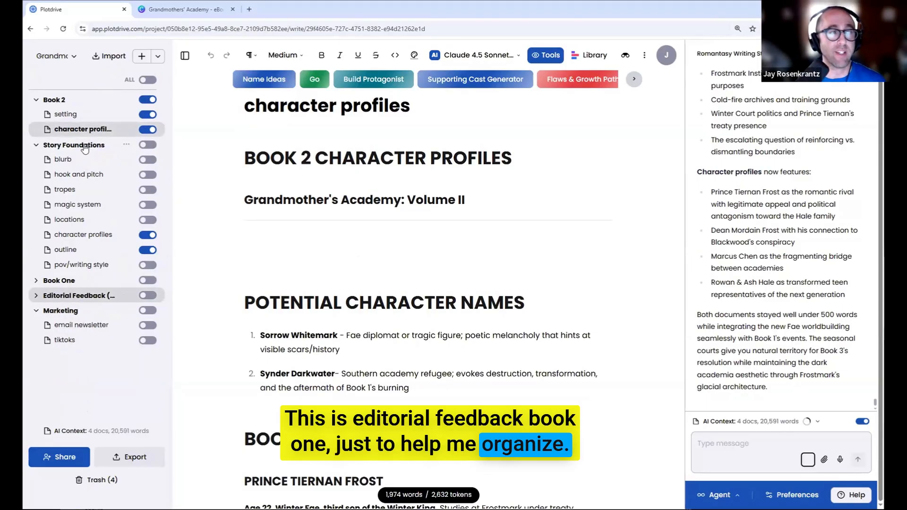
# Rename the Story Foundations folder to "Book One Story Foundations", after first trying "Book One Story Bible".
pyautogui.doubleClick(84, 144)
pyautogui.press('BackSpace')
pyautogui.write('Book ')
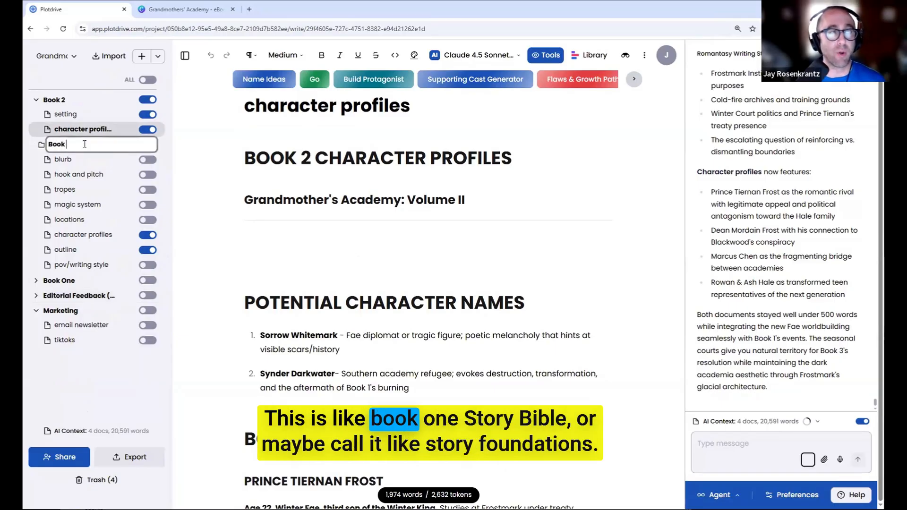
pyautogui.write('One Story Bibl')
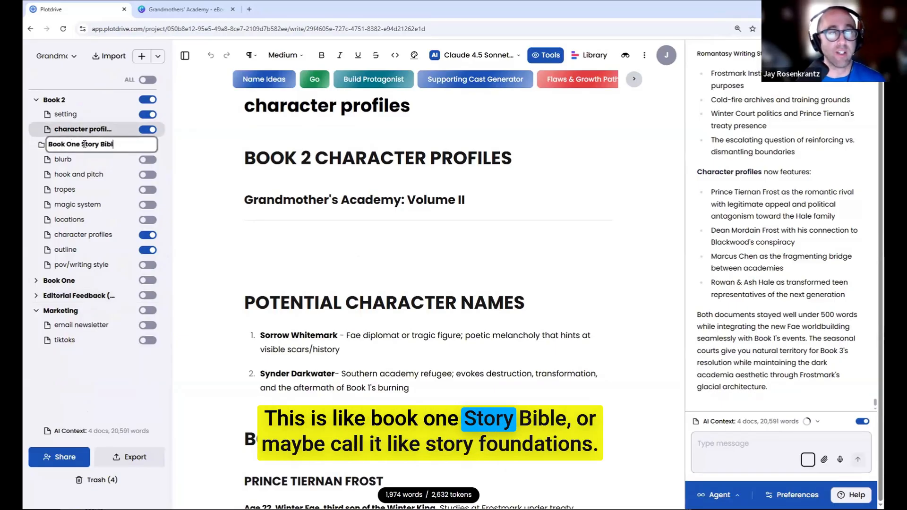
pyautogui.write('e')
pyautogui.press('Return')
pyautogui.doubleClick(123, 145)
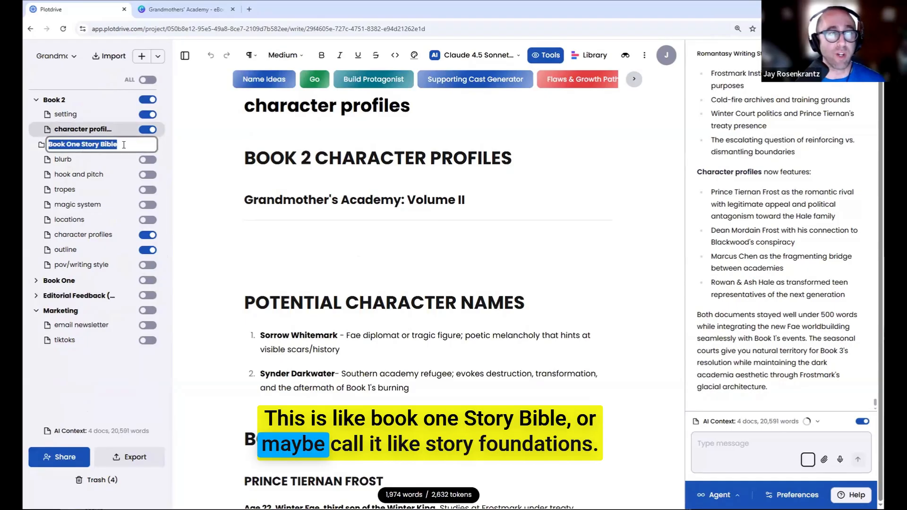
pyautogui.write('Foundations')
pyautogui.press('Return')
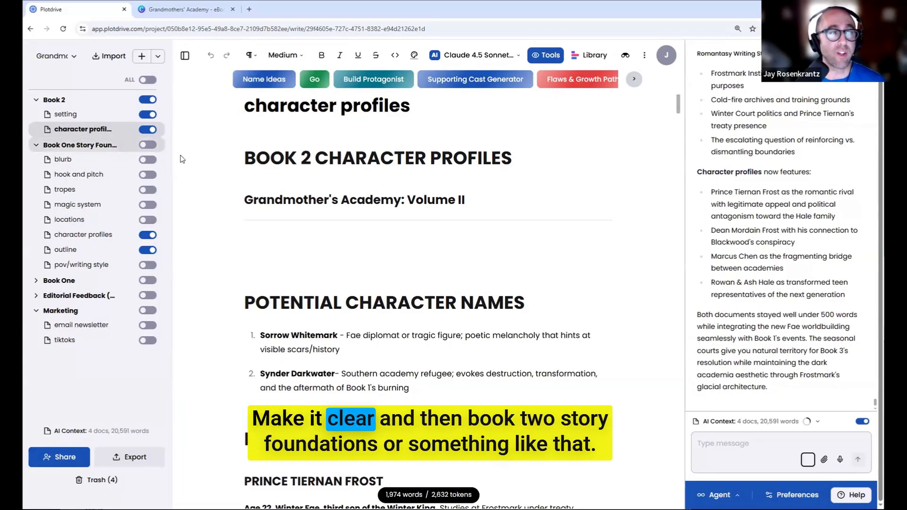
# Rename the Book 2 folder to "Book 2 Story Foundations".
pyautogui.doubleClick(84, 99)
pyautogui.click(84, 99)
pyautogui.write('Story Foundations')
pyautogui.press('Return')
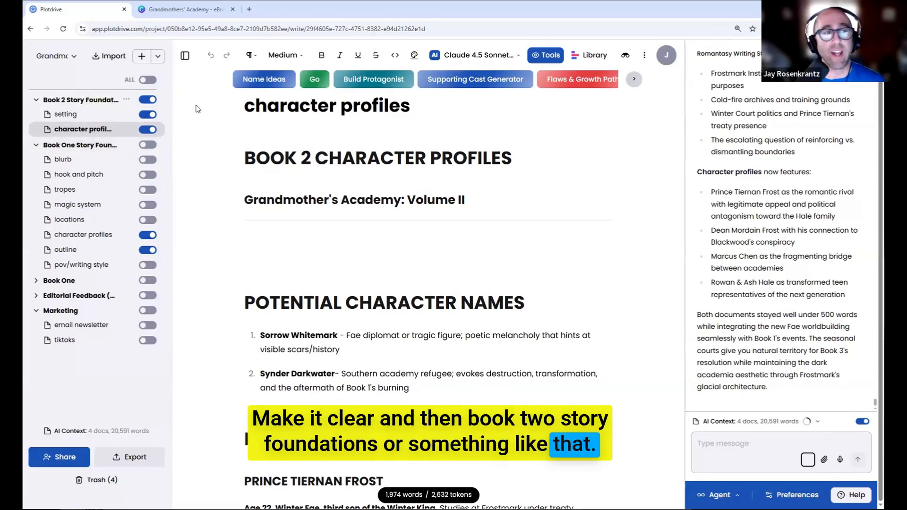
# Briefly expand and collapse the Book One folder, and hide the row of writing tools above the document.
pyautogui.click(36, 280)
pyautogui.click(36, 280)
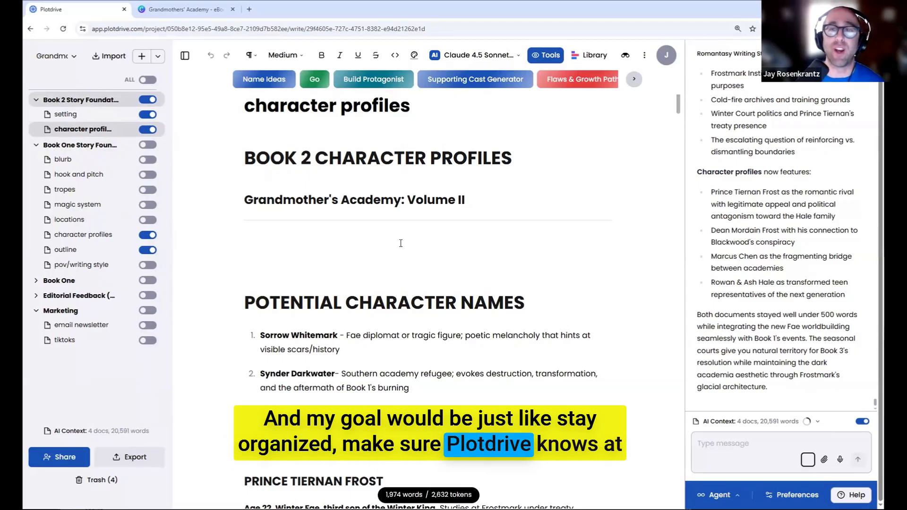
pyautogui.click(545, 55)
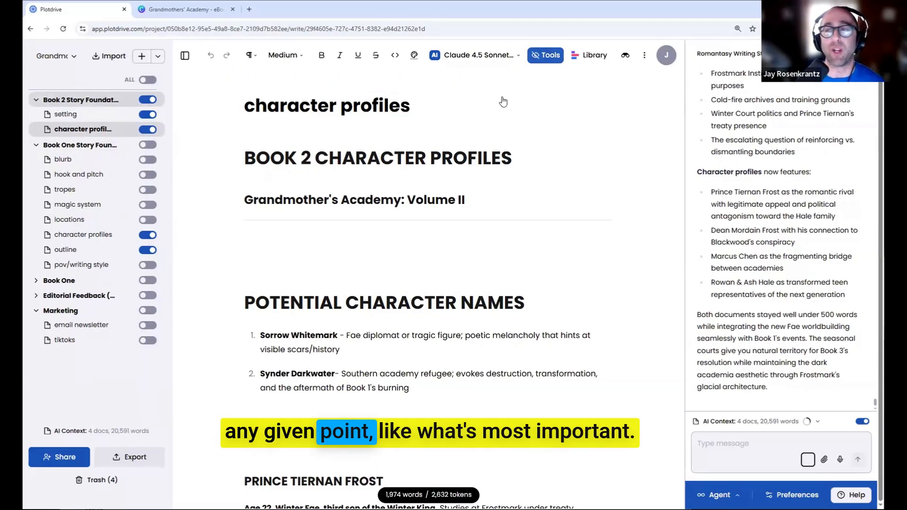